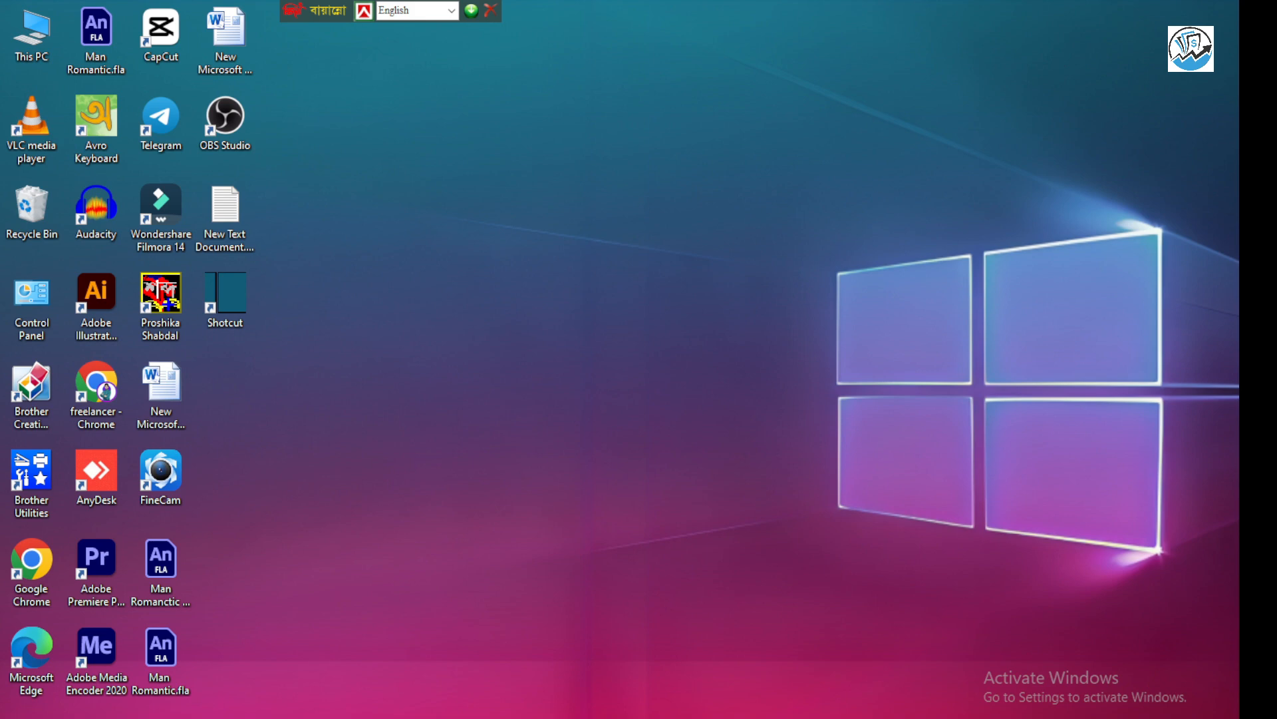
# Switch to Photoshop and place the blue podium image "ChatGPT Image Apr 18, 2025, 11_46_28 PM.png" from Downloads onto the blank canvas
pyautogui.click(640, 718)
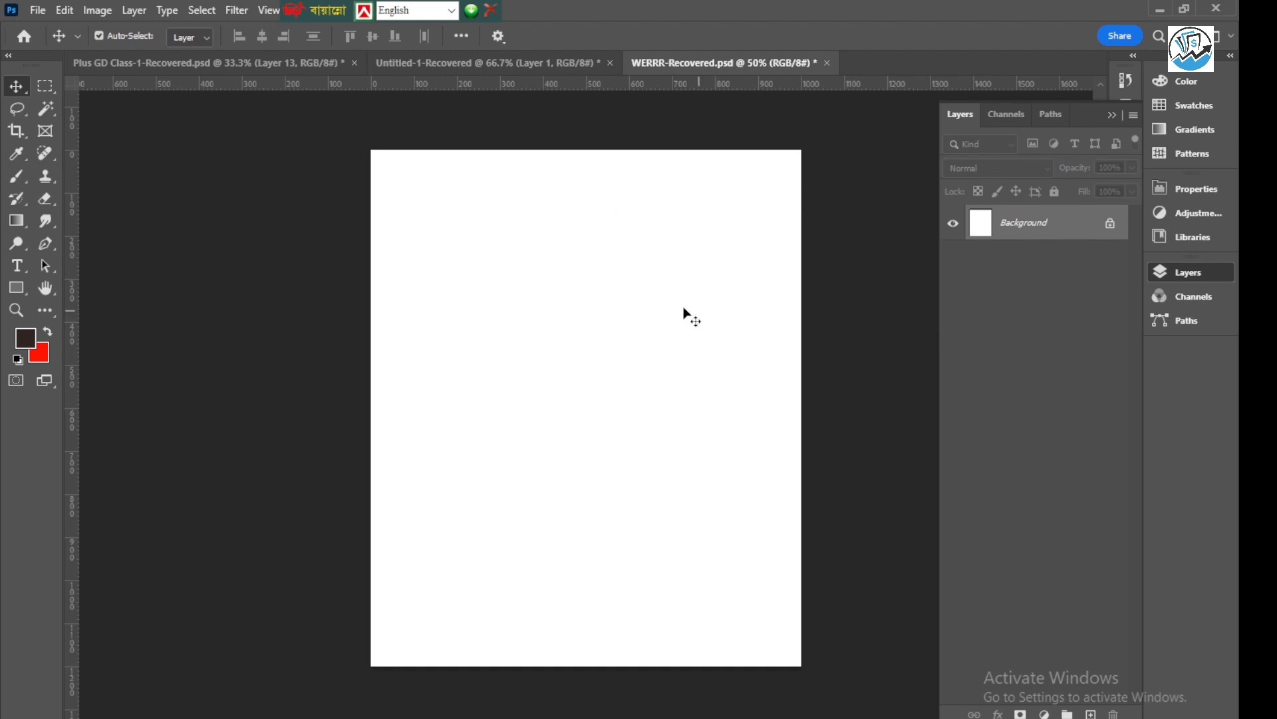
pyautogui.hscroll(5, 608, 384)
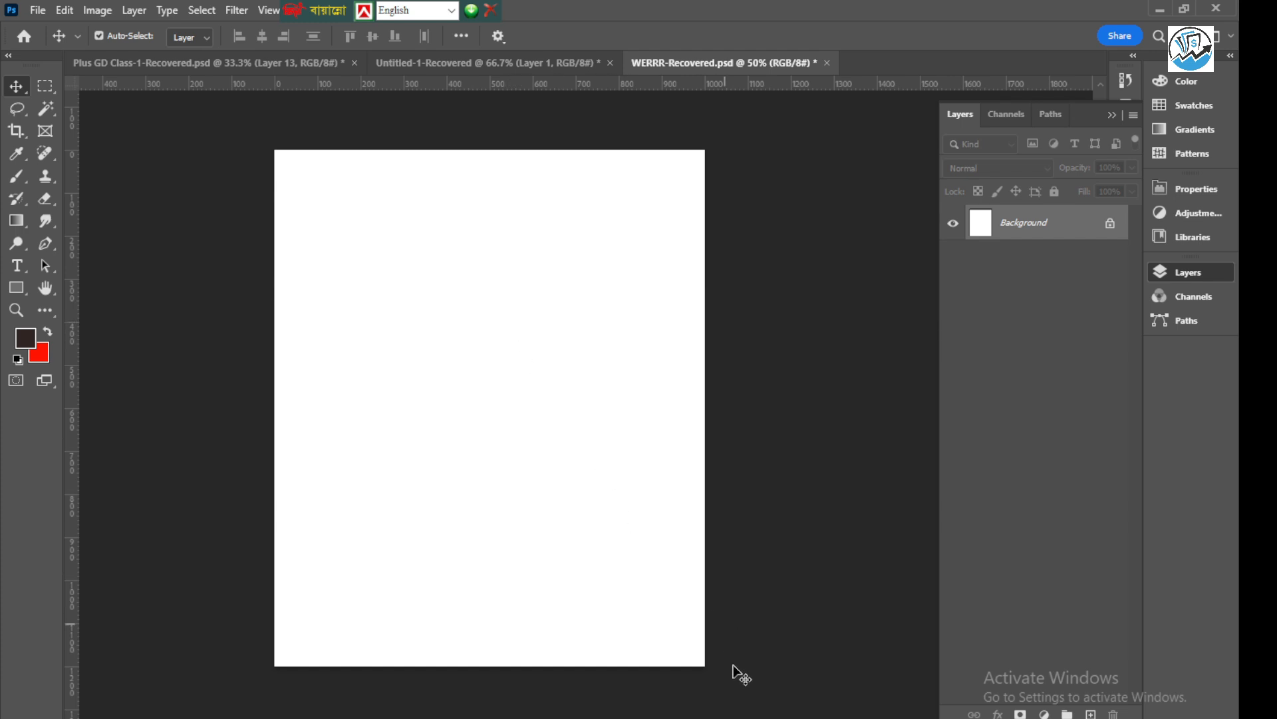
pyautogui.moveTo(759, 718)
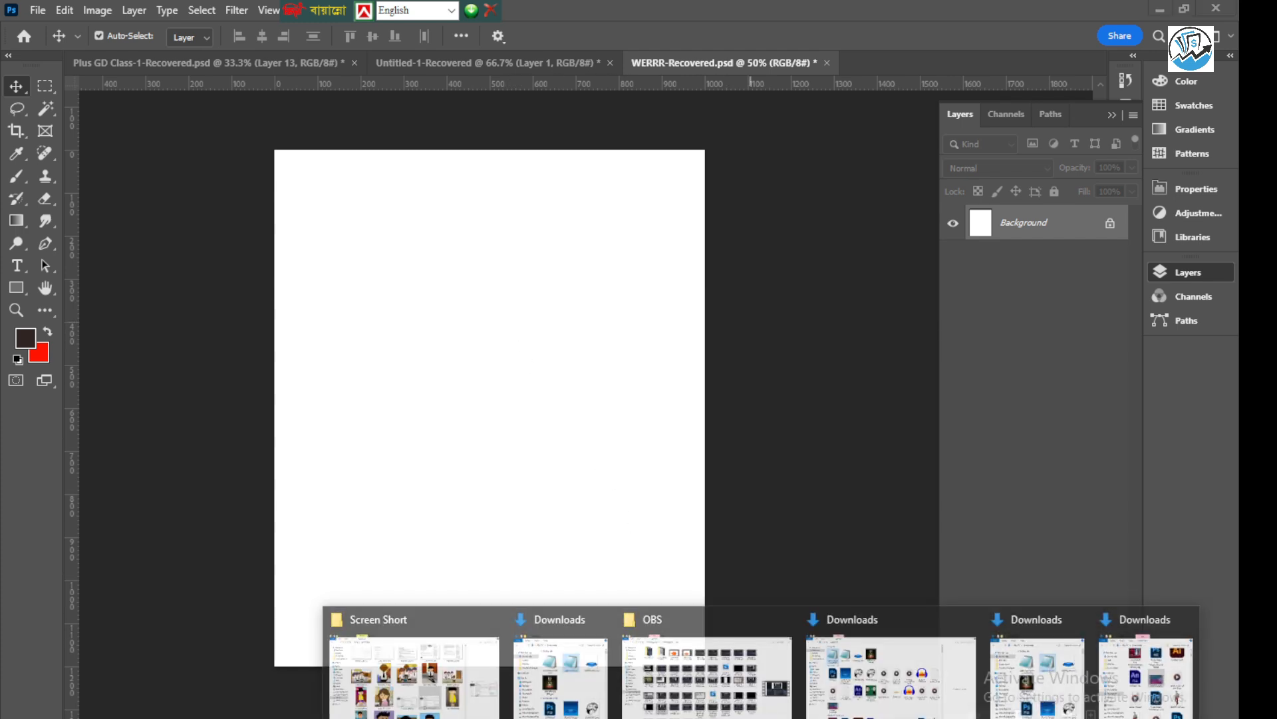
pyautogui.click(561, 666)
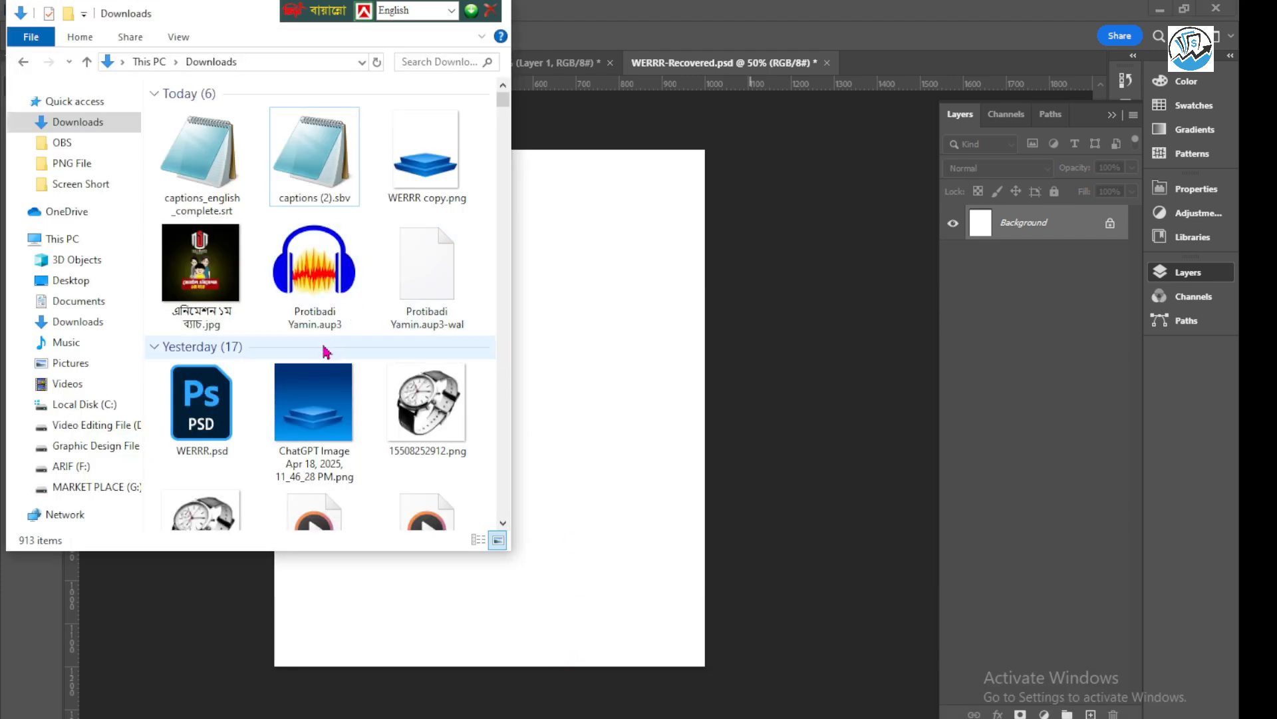
pyautogui.moveTo(308, 401); pyautogui.dragTo(584, 416)
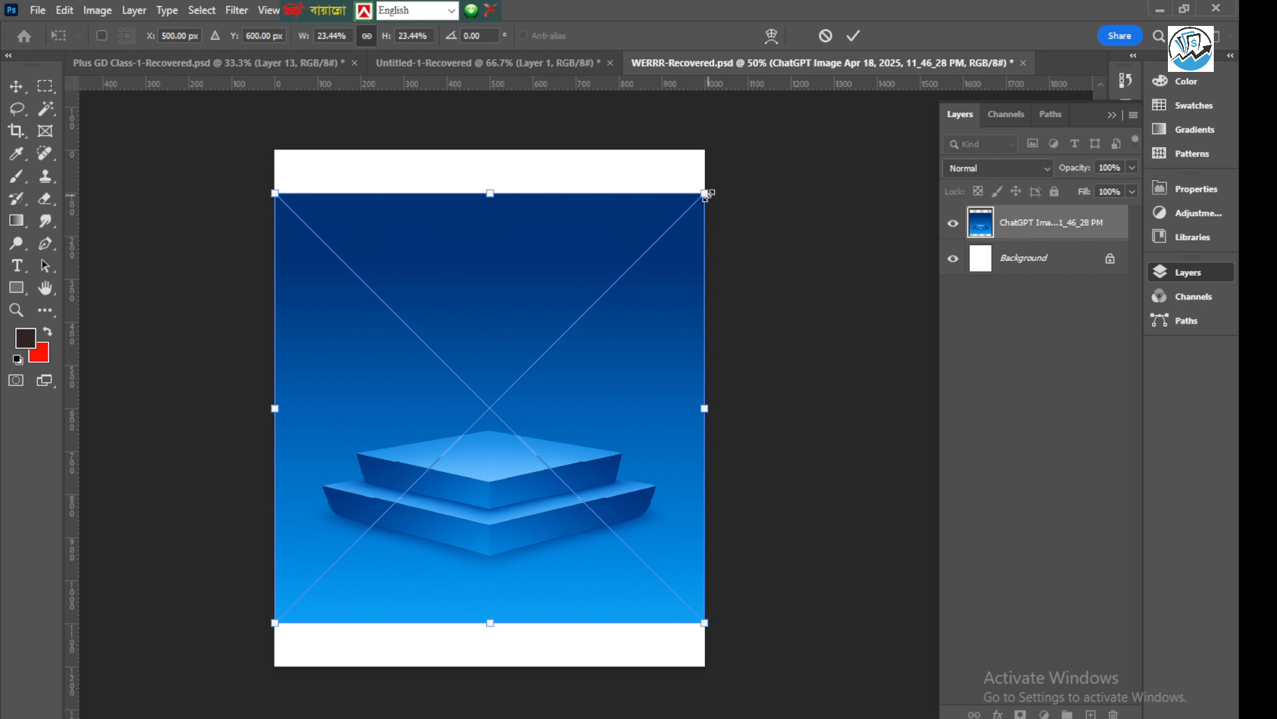
# Scale the placed podium image from its centre to about 28.55% so it covers the whole canvas, and commit it
pyautogui.moveTo(703, 192); pyautogui.dragTo(708, 189)
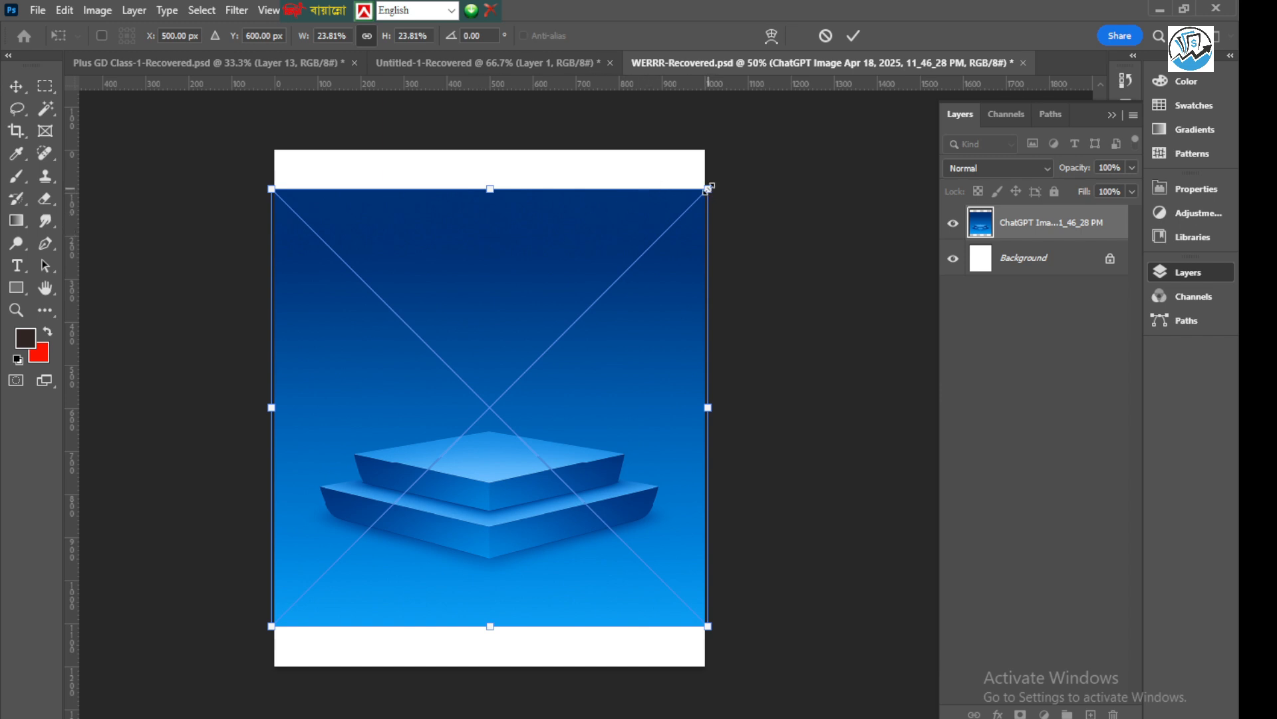
pyautogui.moveTo(708, 189); pyautogui.dragTo(751, 145)
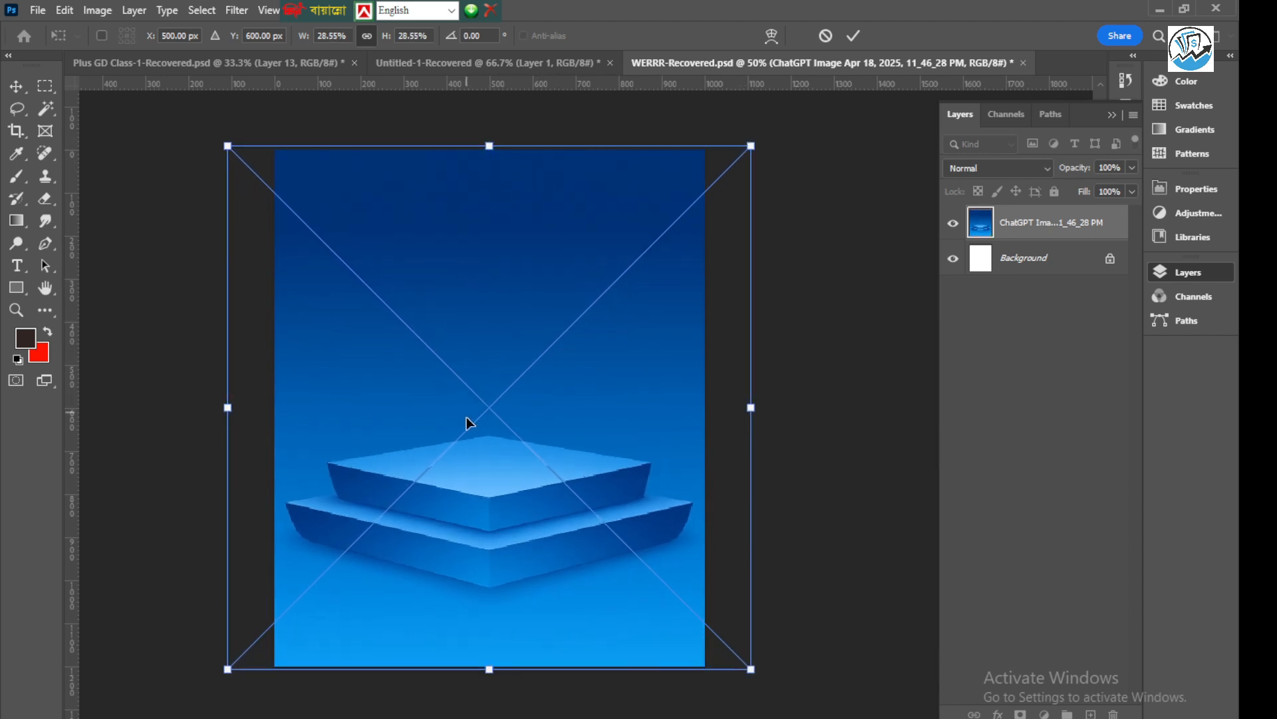
pyautogui.click(854, 37)
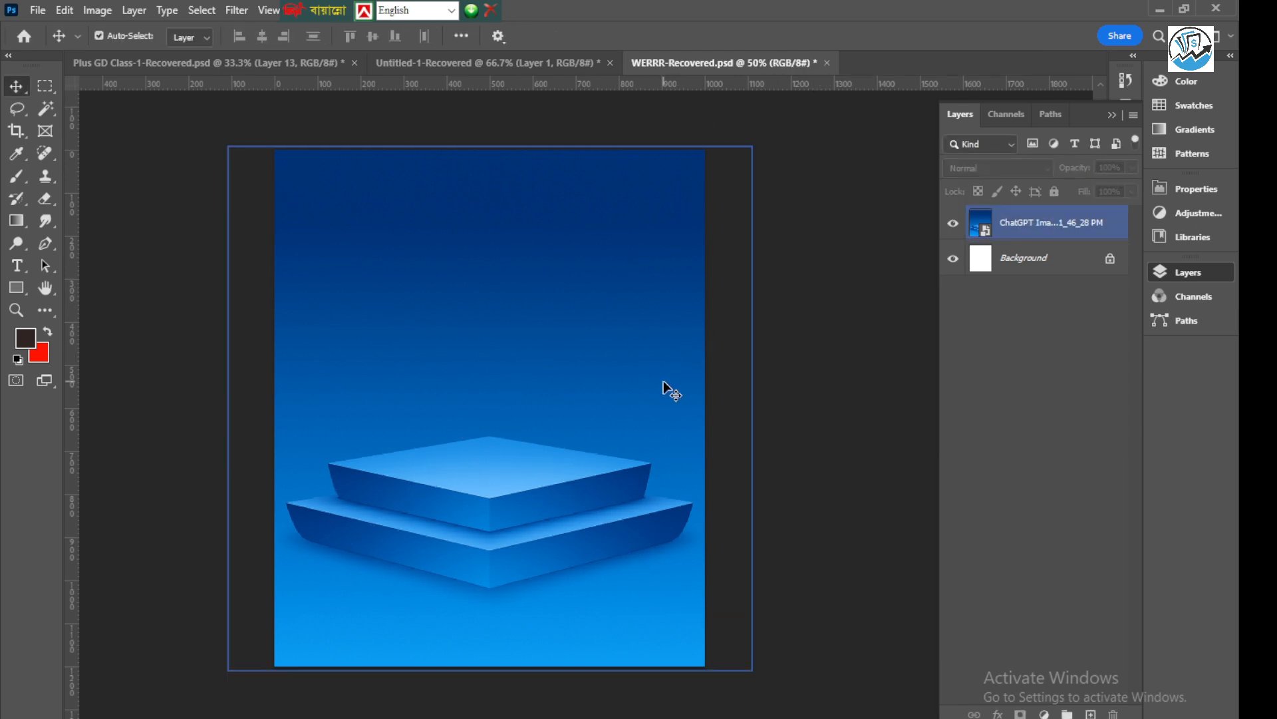
pyautogui.click(478, 413)
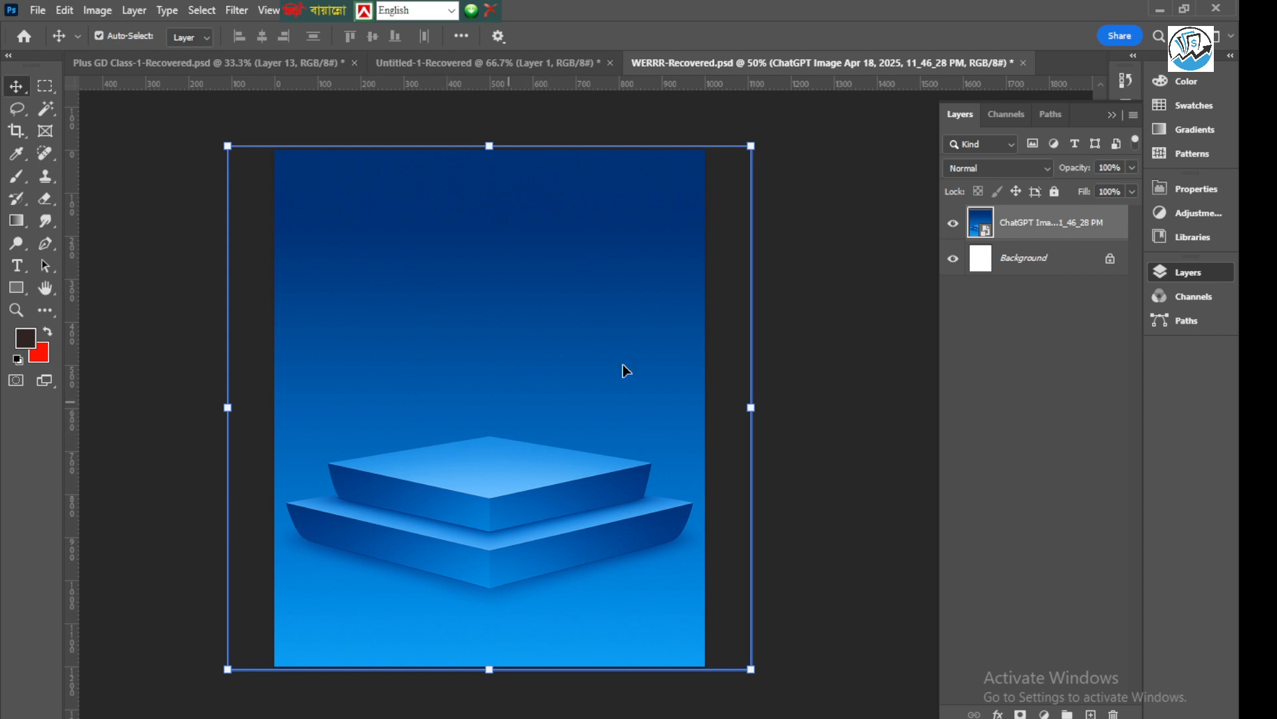
pyautogui.click(842, 226)
pyautogui.click(510, 480)
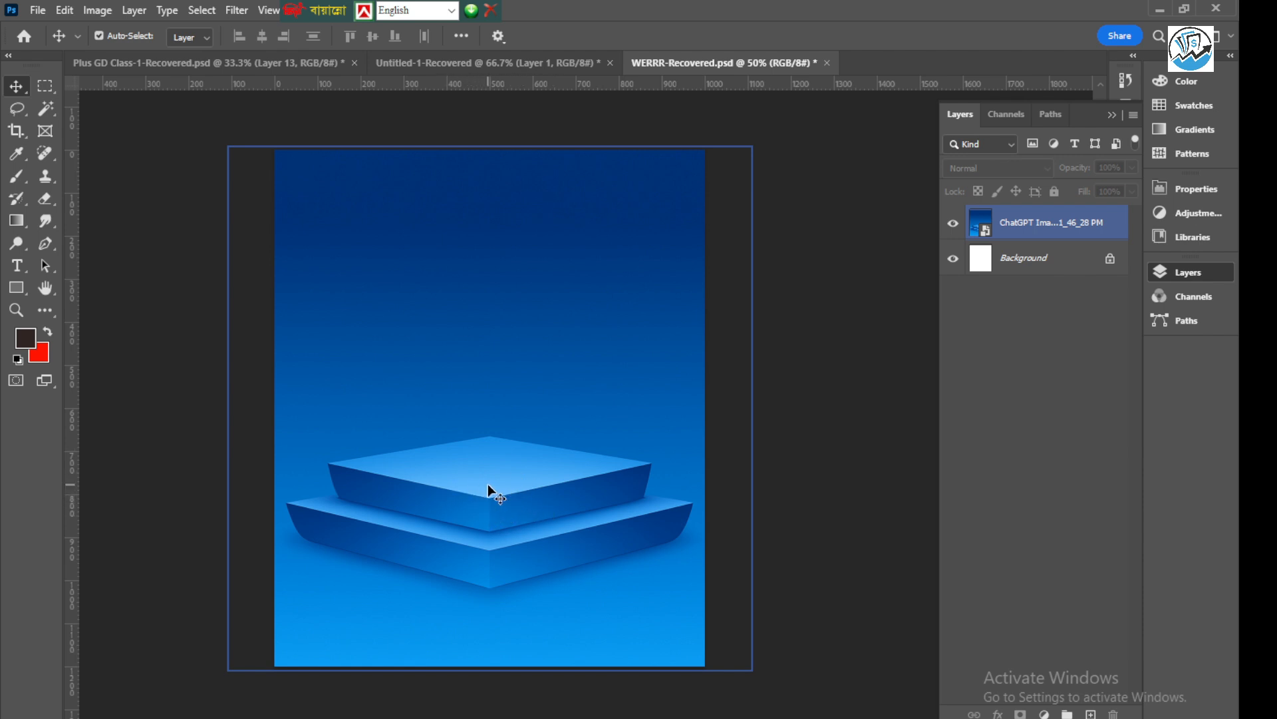
# Select the podium image layer and add a Solid Color fill layer above it in bright red, ff4b3c
pyautogui.click(488, 484)
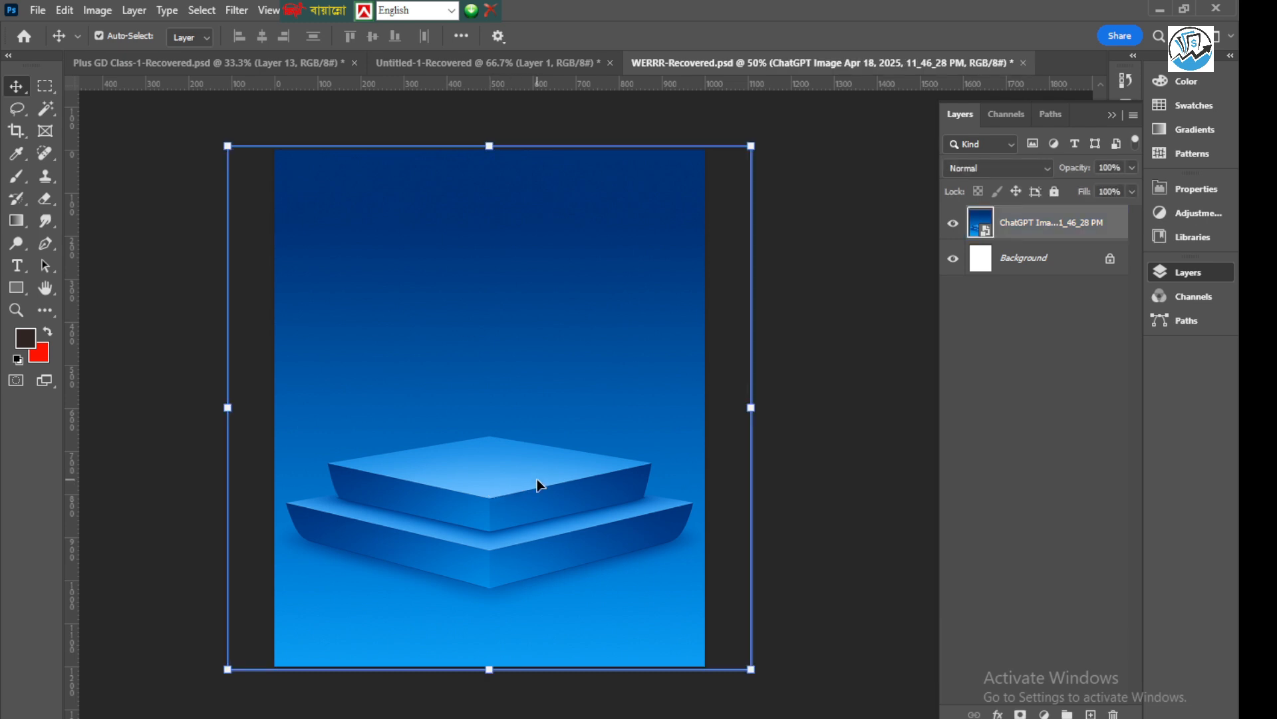
pyautogui.click(541, 446)
pyautogui.click(1044, 714)
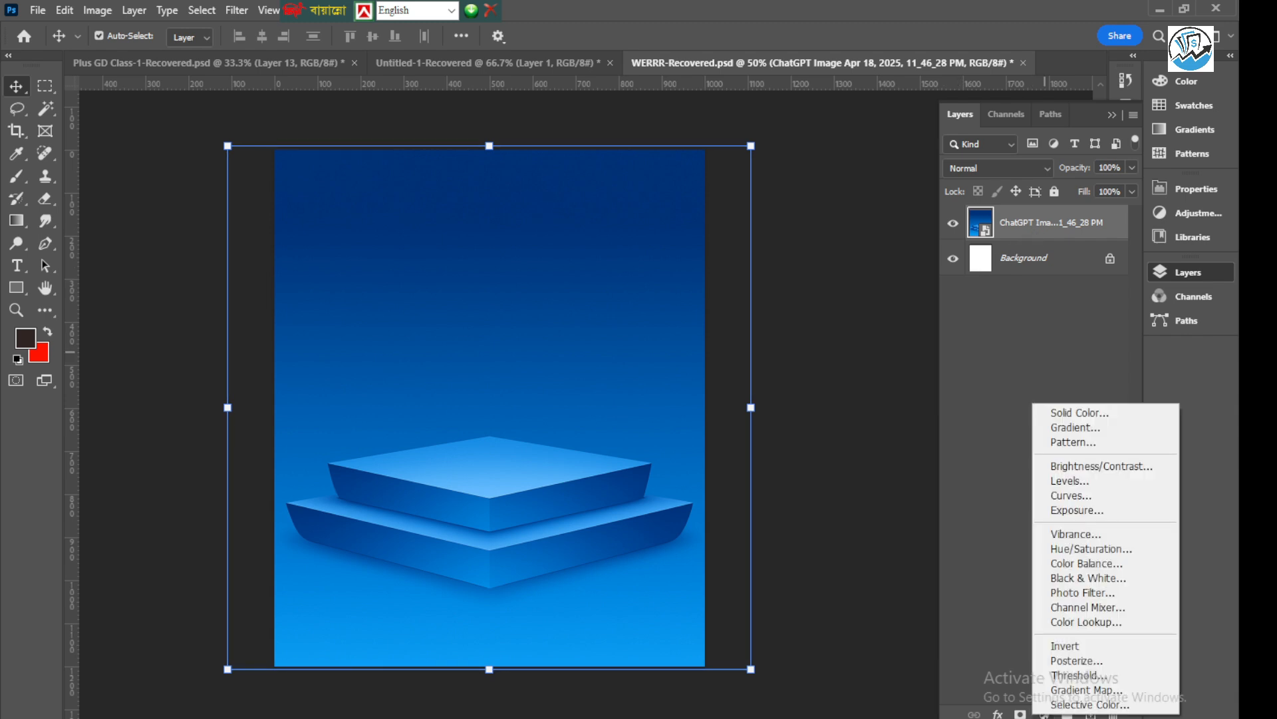
pyautogui.click(1071, 413)
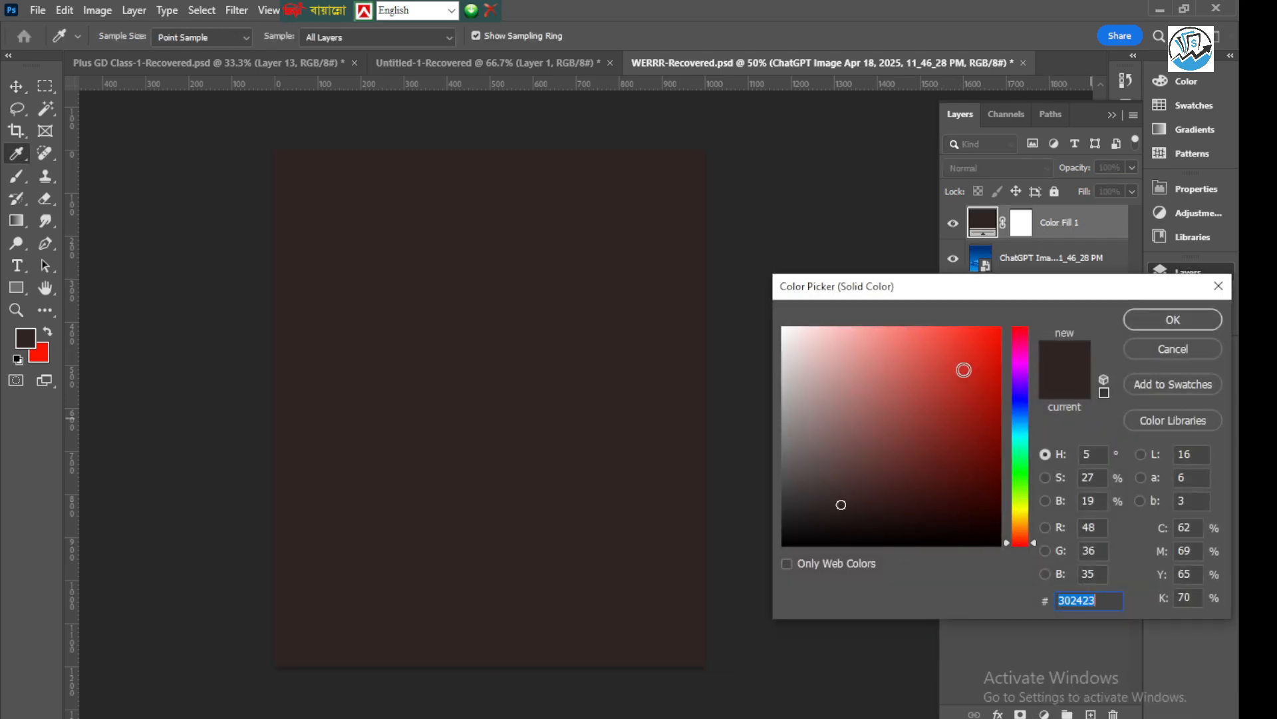
pyautogui.moveTo(946, 341)
pyautogui.mouseDown()
pyautogui.moveTo(929, 315)
pyautogui.moveTo(952, 311)
pyautogui.mouseUp()
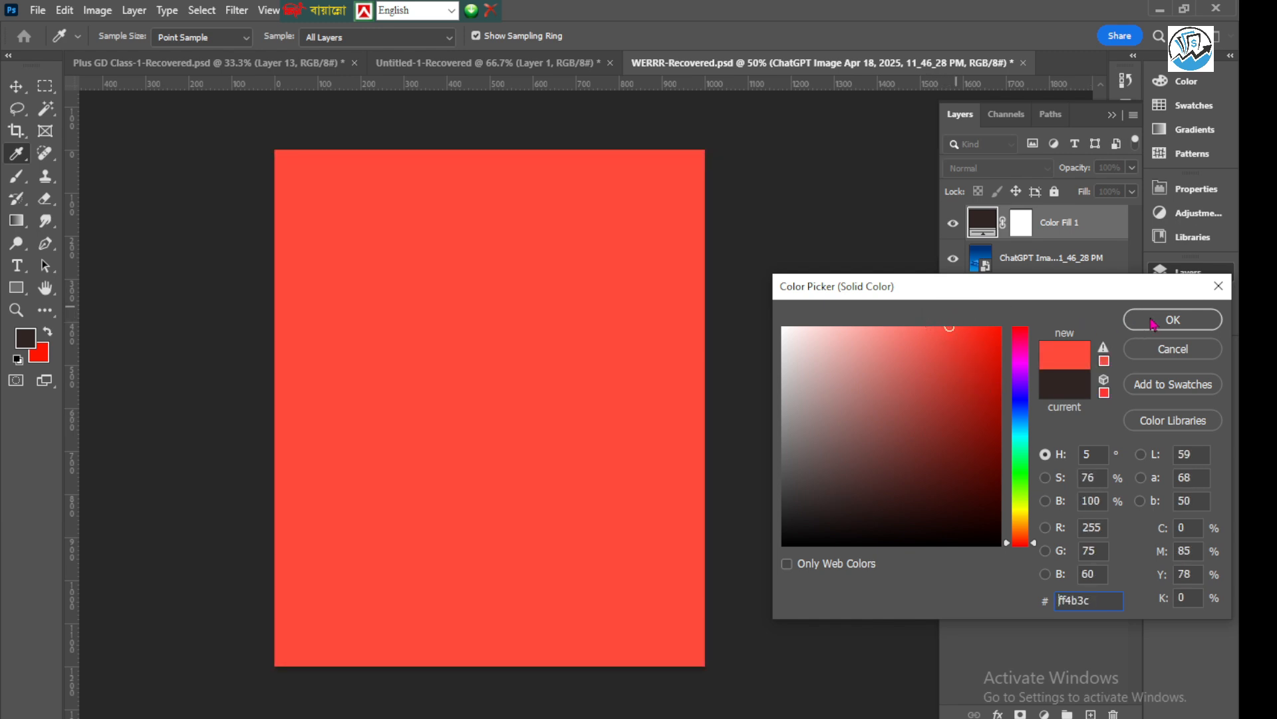
pyautogui.click(1169, 322)
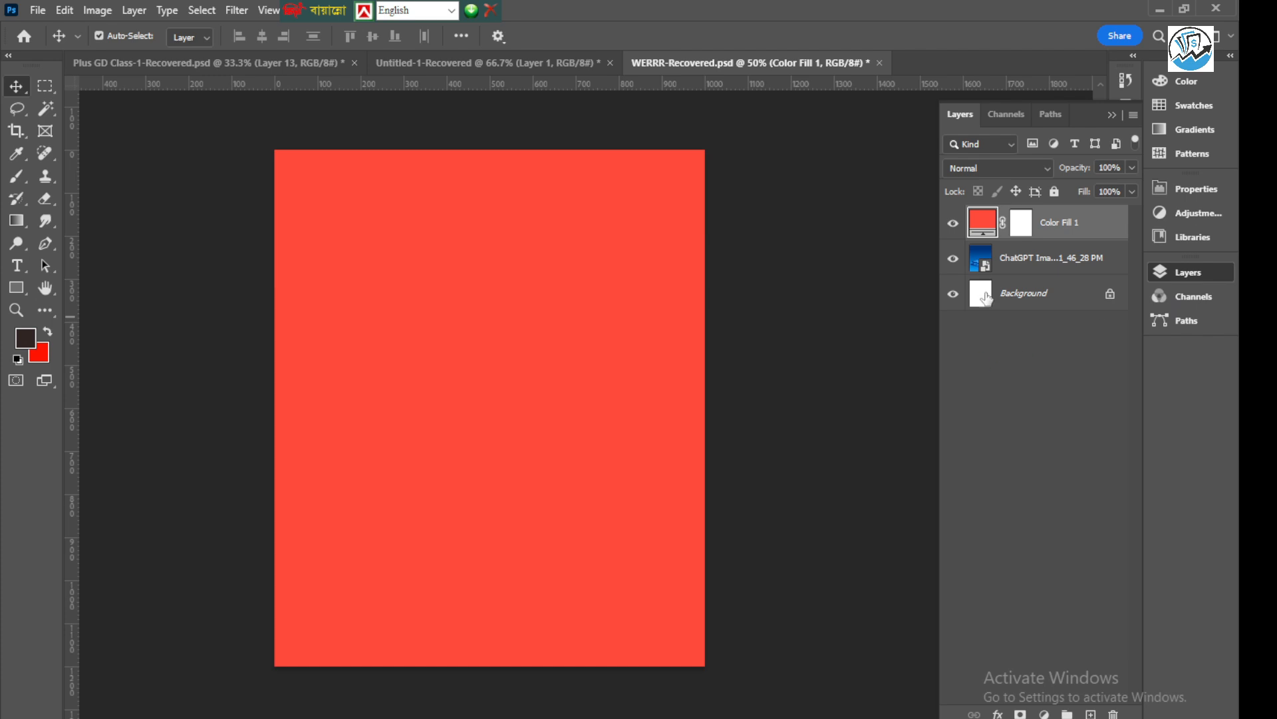
# Invert the red fill layer's mask to black so the colour is hidden across the image
pyautogui.click(1022, 233)
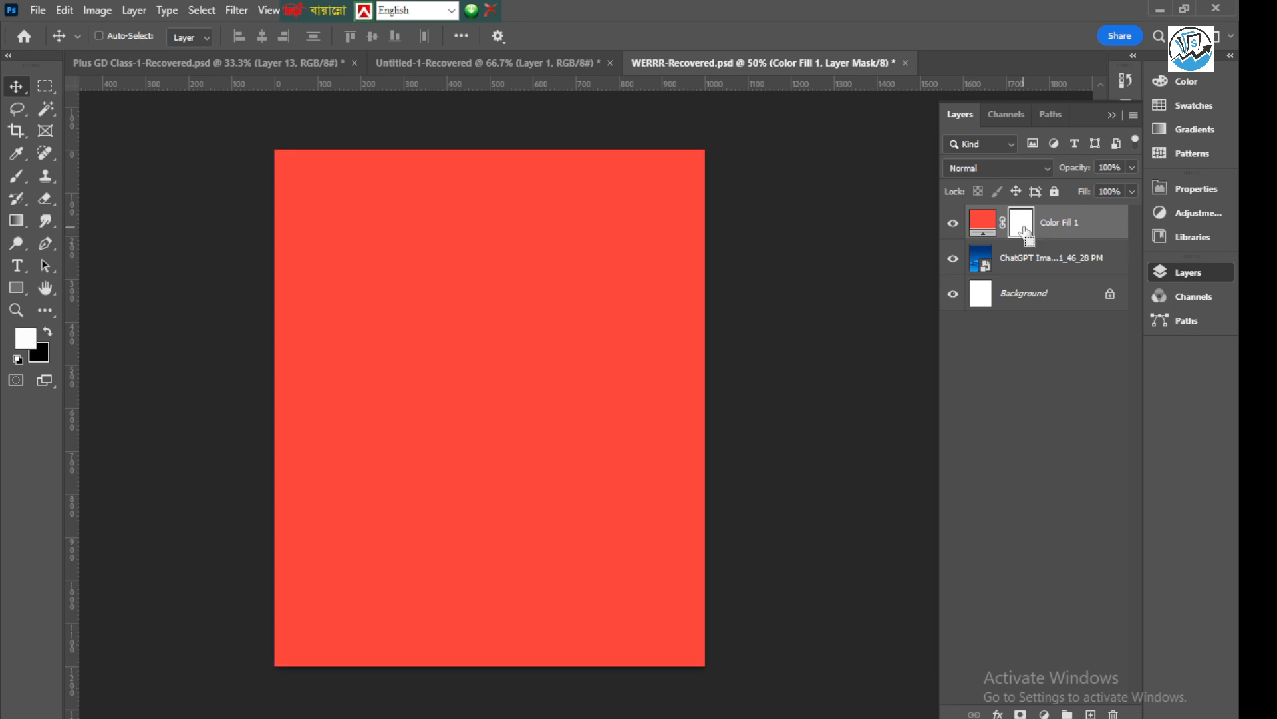
pyautogui.hotkey('ctrl', 'i')
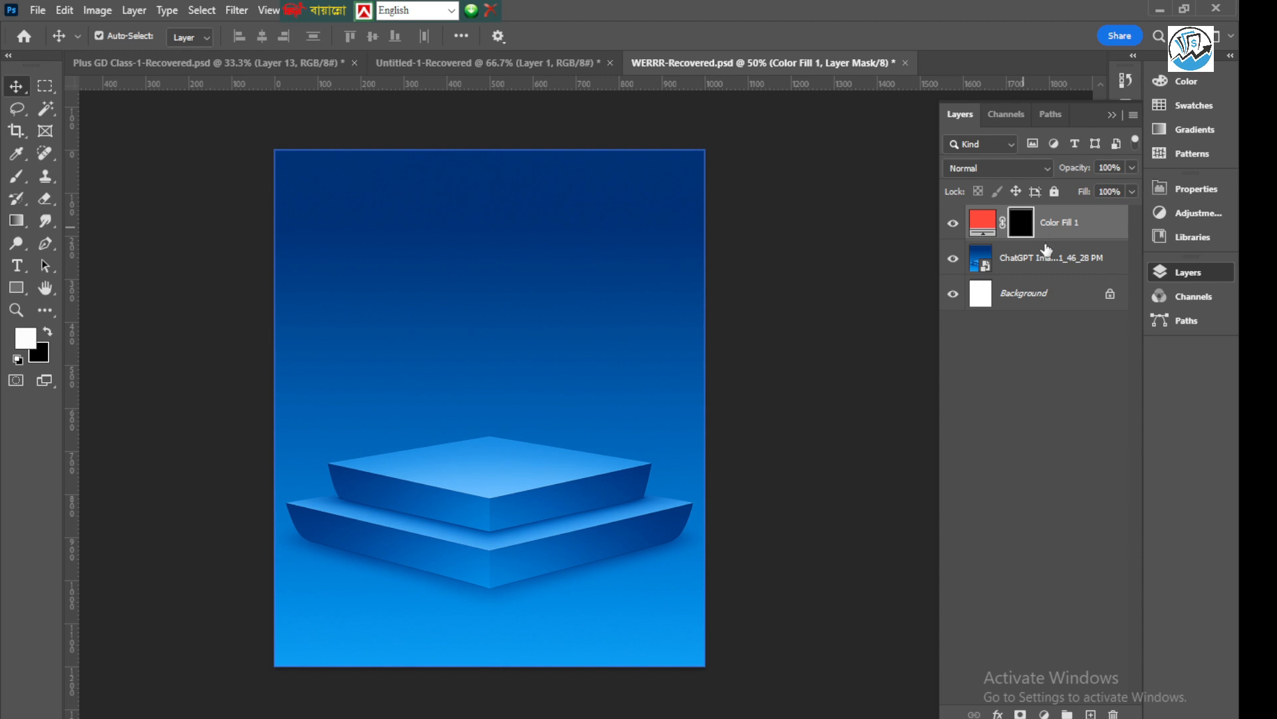
pyautogui.click(512, 349)
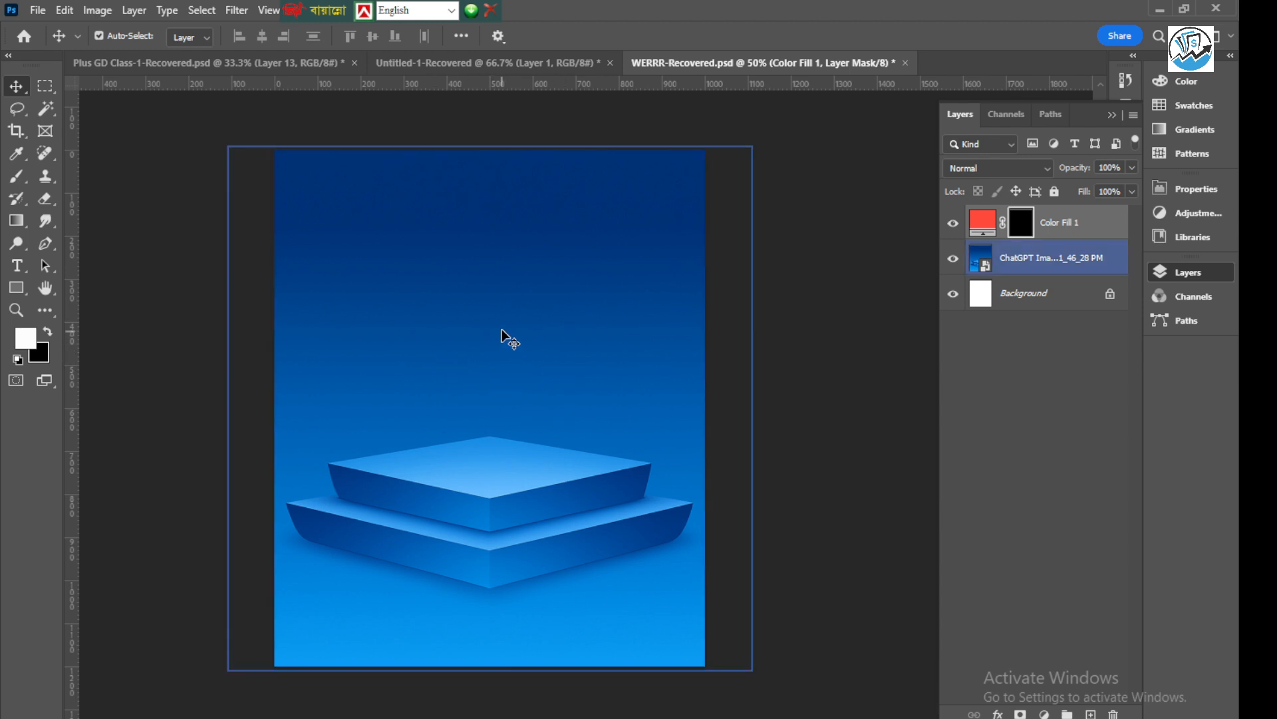
pyautogui.click(117, 332)
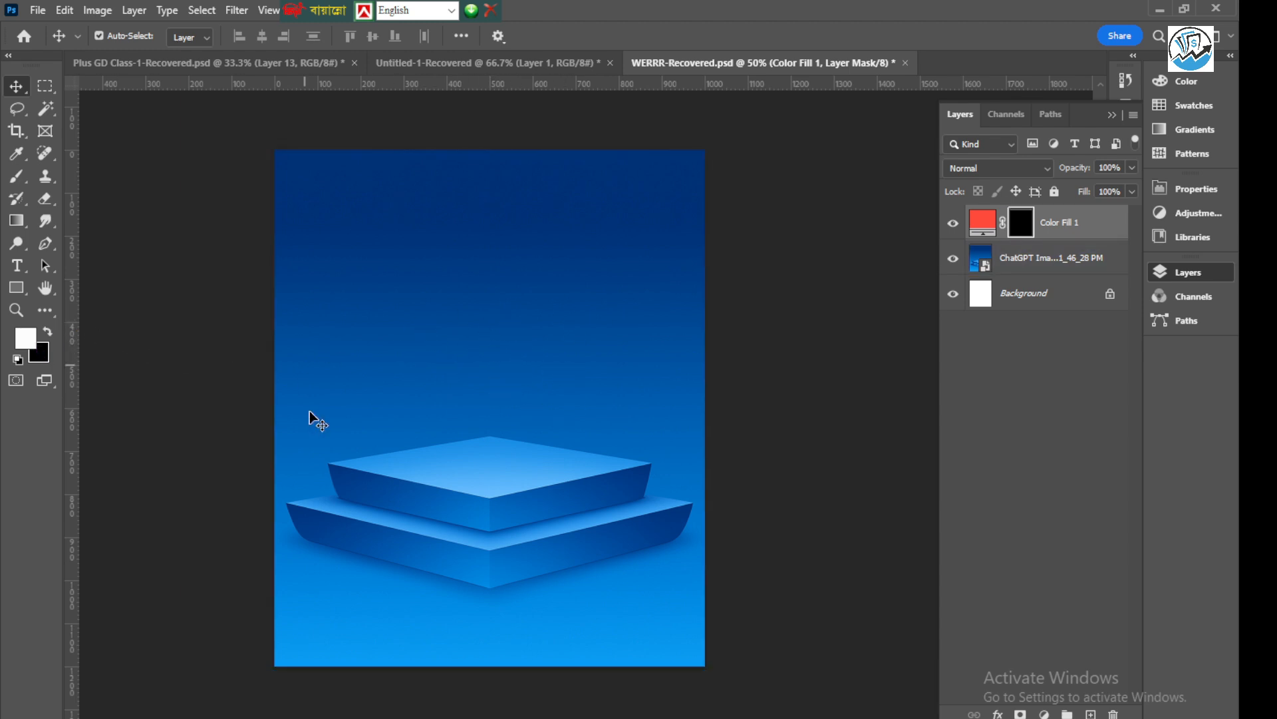
pyautogui.click(561, 366)
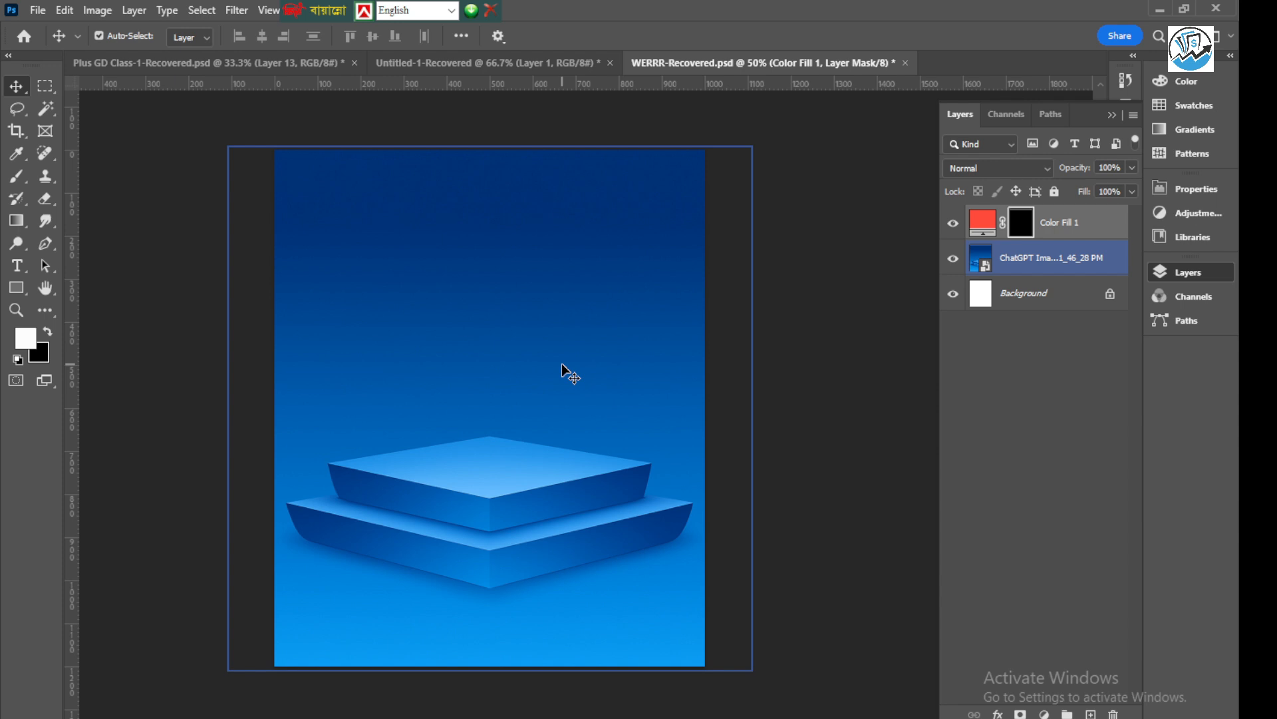
# Brush white on the fill layer's mask above the podium to reveal a red glow, and fade it back with black
pyautogui.click(16, 179)
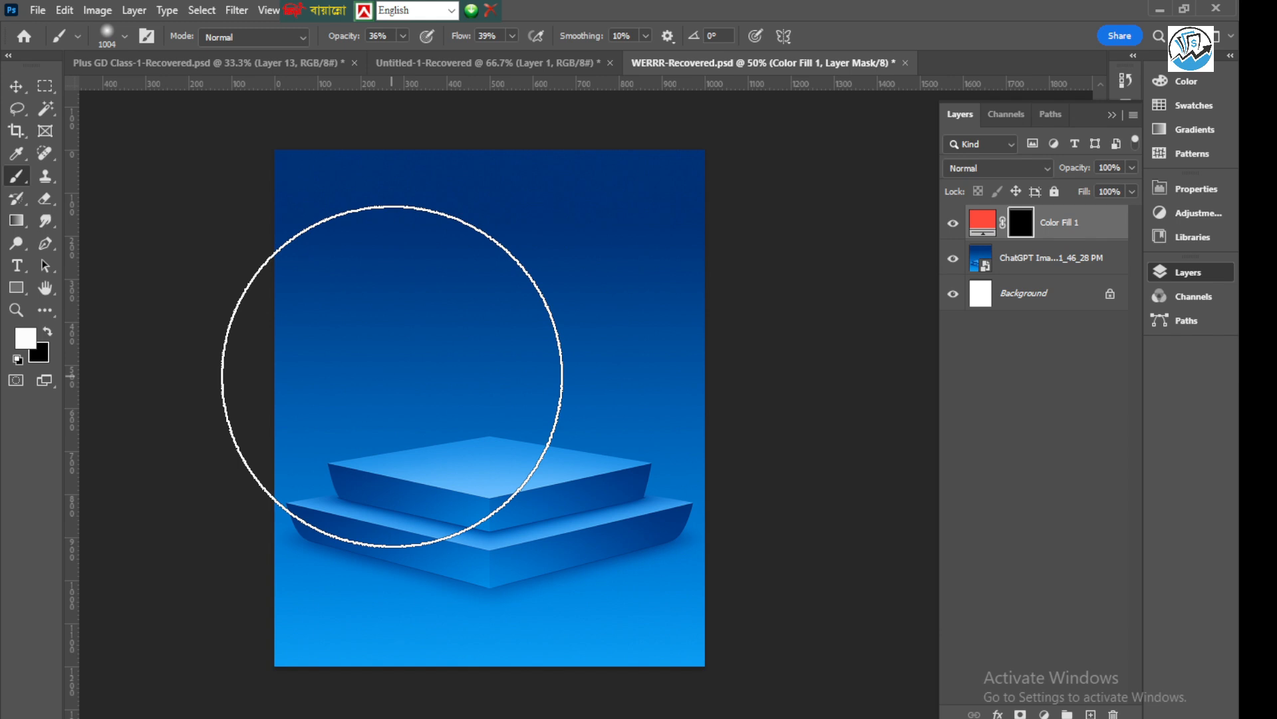
pyautogui.moveTo(428, 300)
pyautogui.mouseDown()
pyautogui.moveTo(536, 313)
pyautogui.moveTo(505, 362)
pyautogui.moveTo(562, 403)
pyautogui.moveTo(523, 416)
pyautogui.moveTo(302, 382)
pyautogui.moveTo(655, 359)
pyautogui.mouseUp()
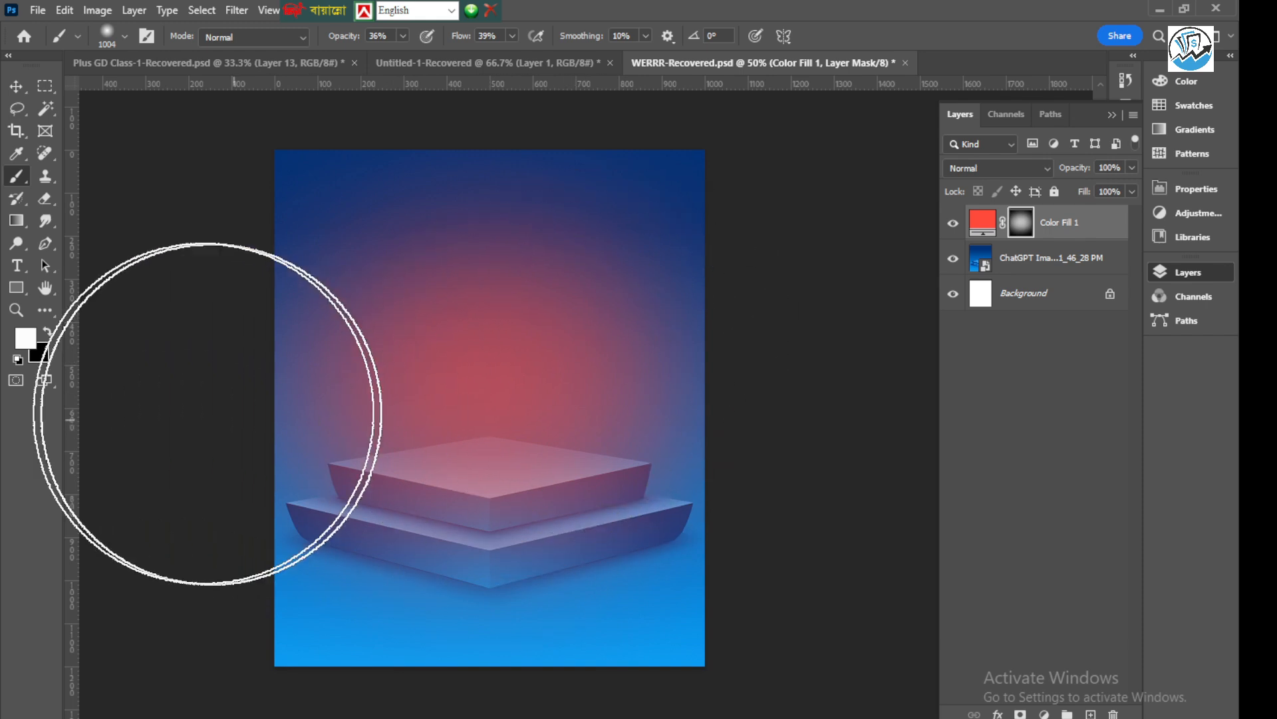
pyautogui.click(48, 332)
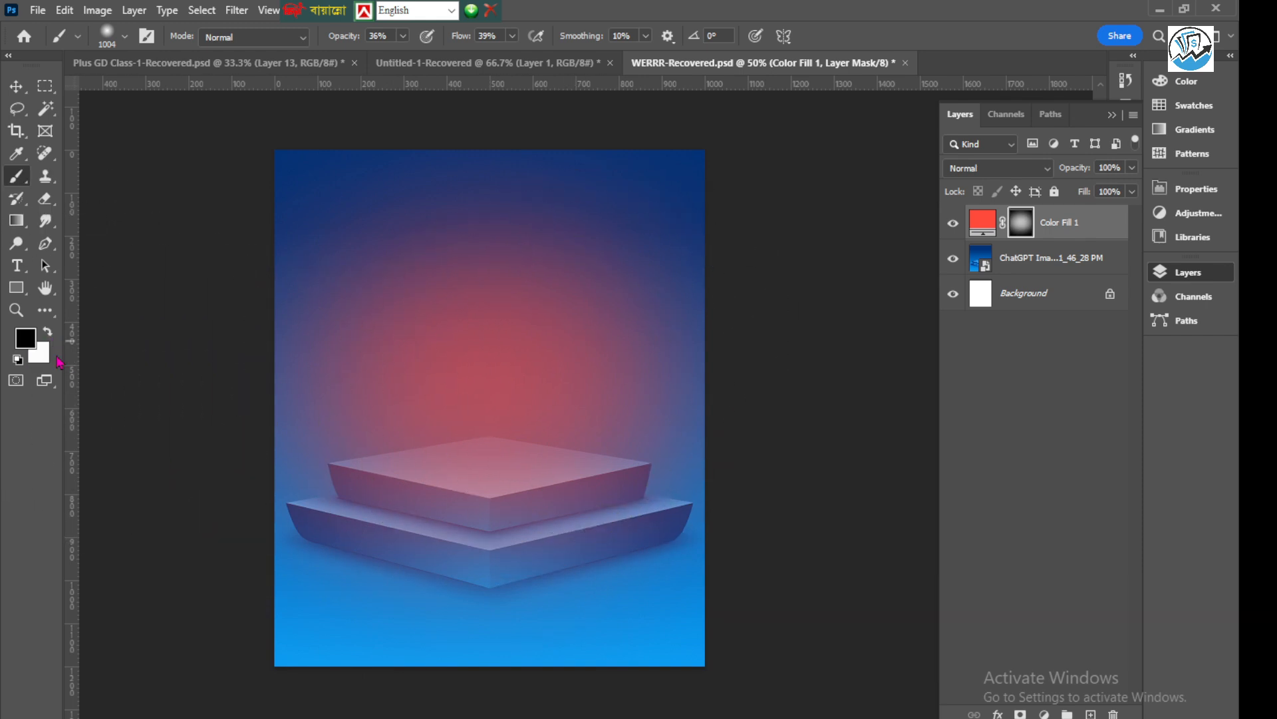
pyautogui.moveTo(558, 401)
pyautogui.mouseDown()
pyautogui.moveTo(376, 351)
pyautogui.moveTo(459, 345)
pyautogui.moveTo(612, 492)
pyautogui.moveTo(670, 319)
pyautogui.moveTo(497, 322)
pyautogui.moveTo(529, 364)
pyautogui.mouseUp()
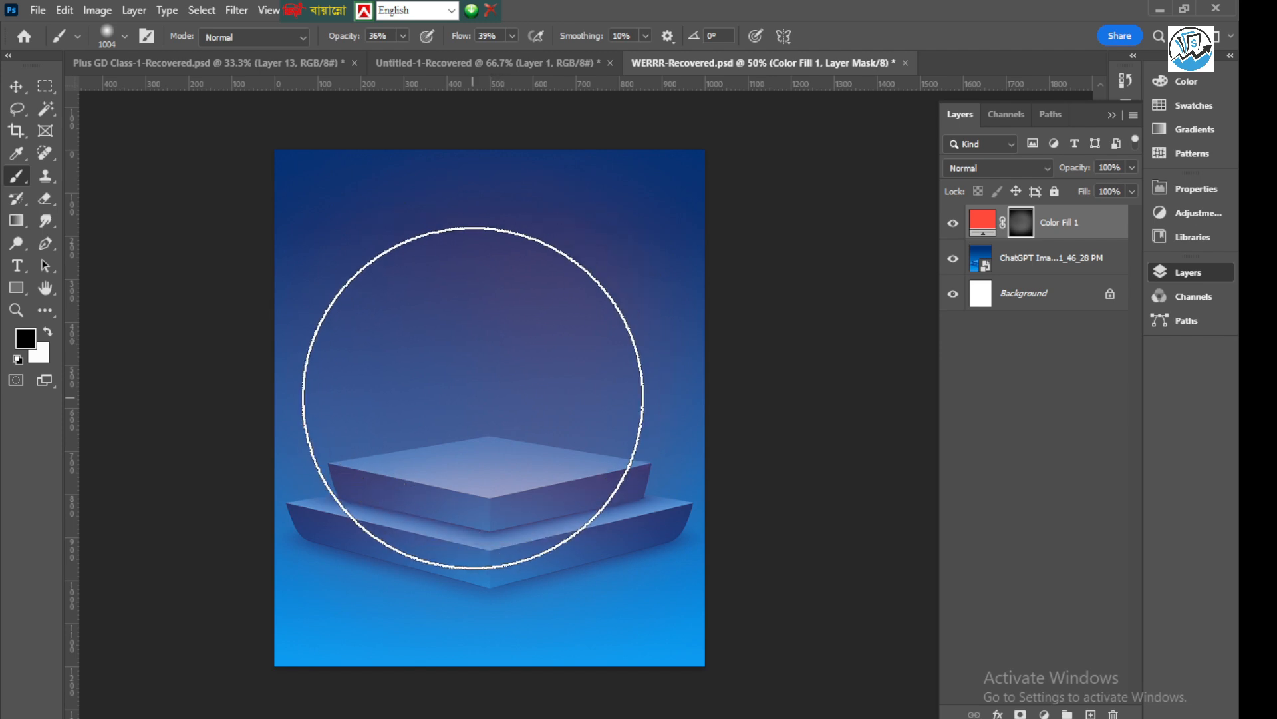
pyautogui.scroll(-2, 465, 432)
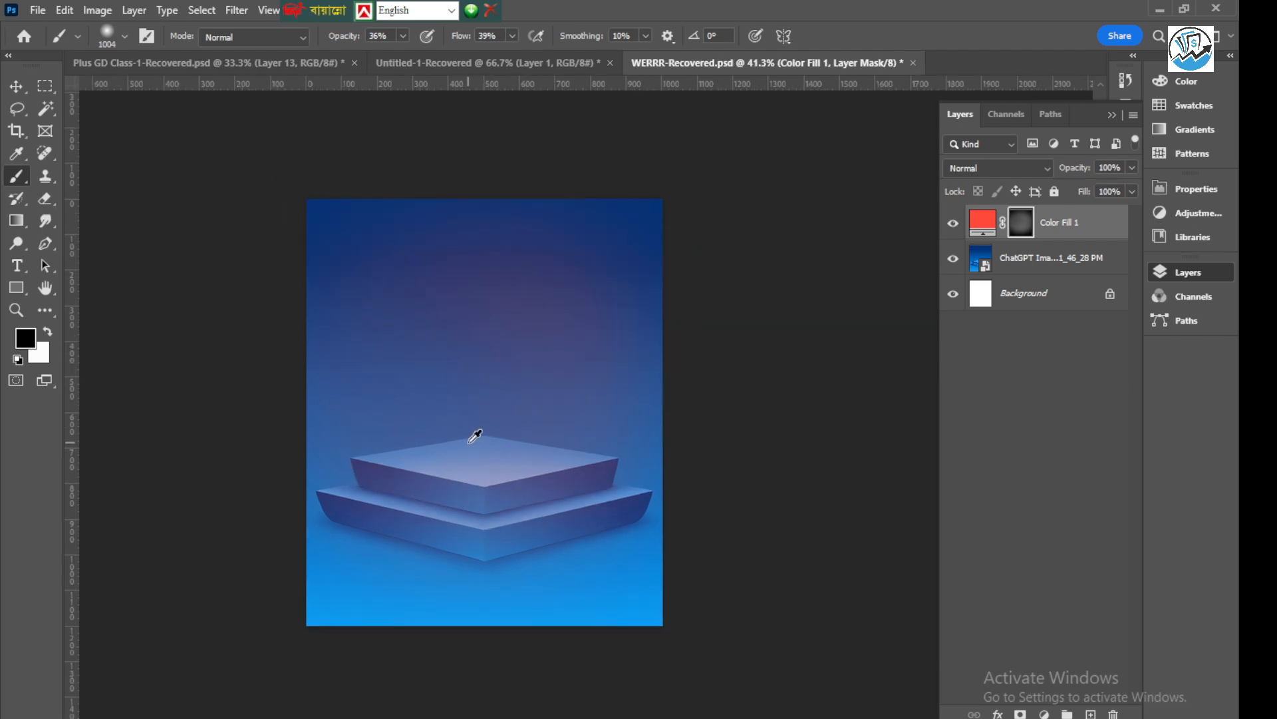
# Paint white on the fill layer's mask along the image's bottom edge with a brush of about 849 px for a red tint
pyautogui.click(48, 332)
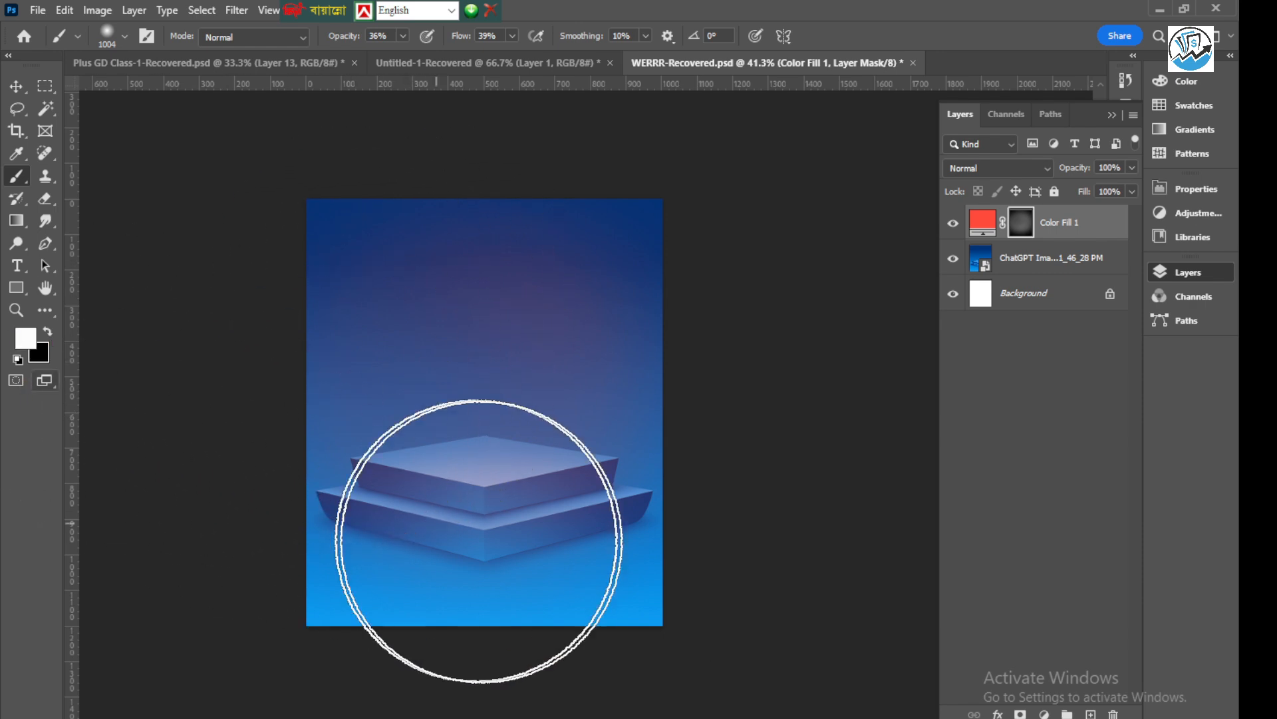
pyautogui.moveTo(491, 416)
pyautogui.mouseDown()
pyautogui.moveTo(536, 422)
pyautogui.moveTo(526, 411)
pyautogui.mouseUp()
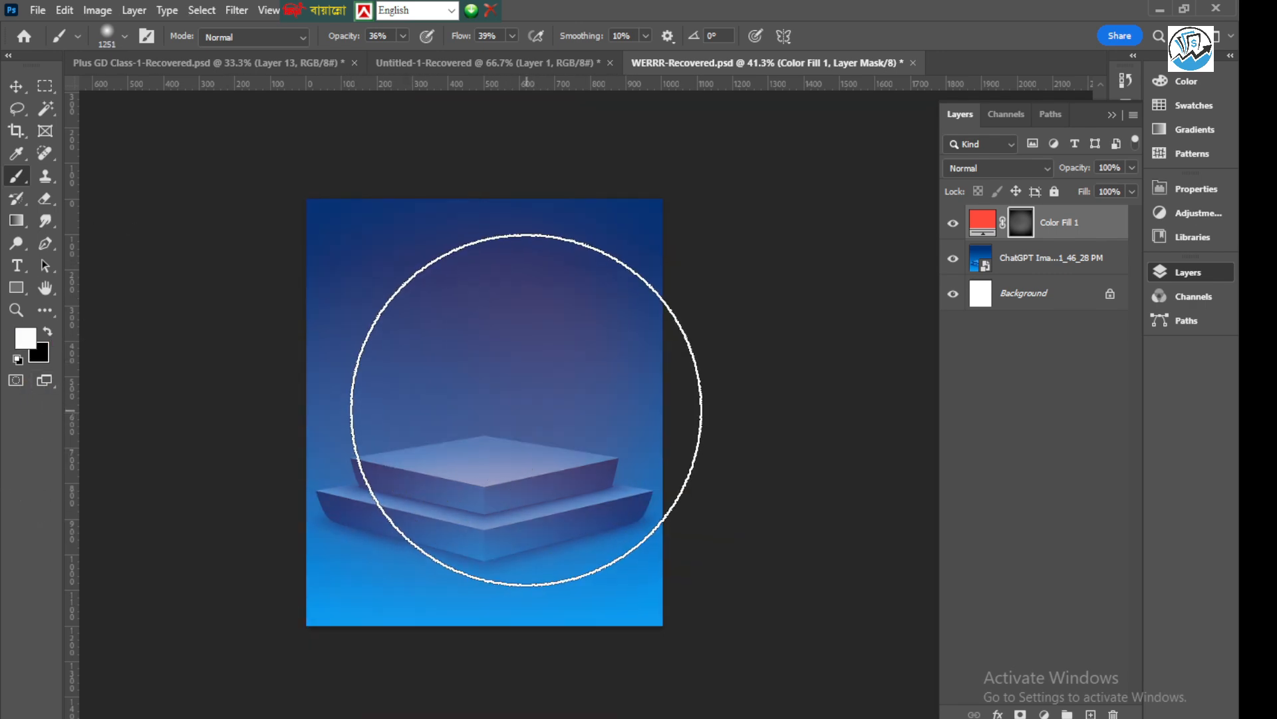
pyautogui.scroll(-3, 519, 430)
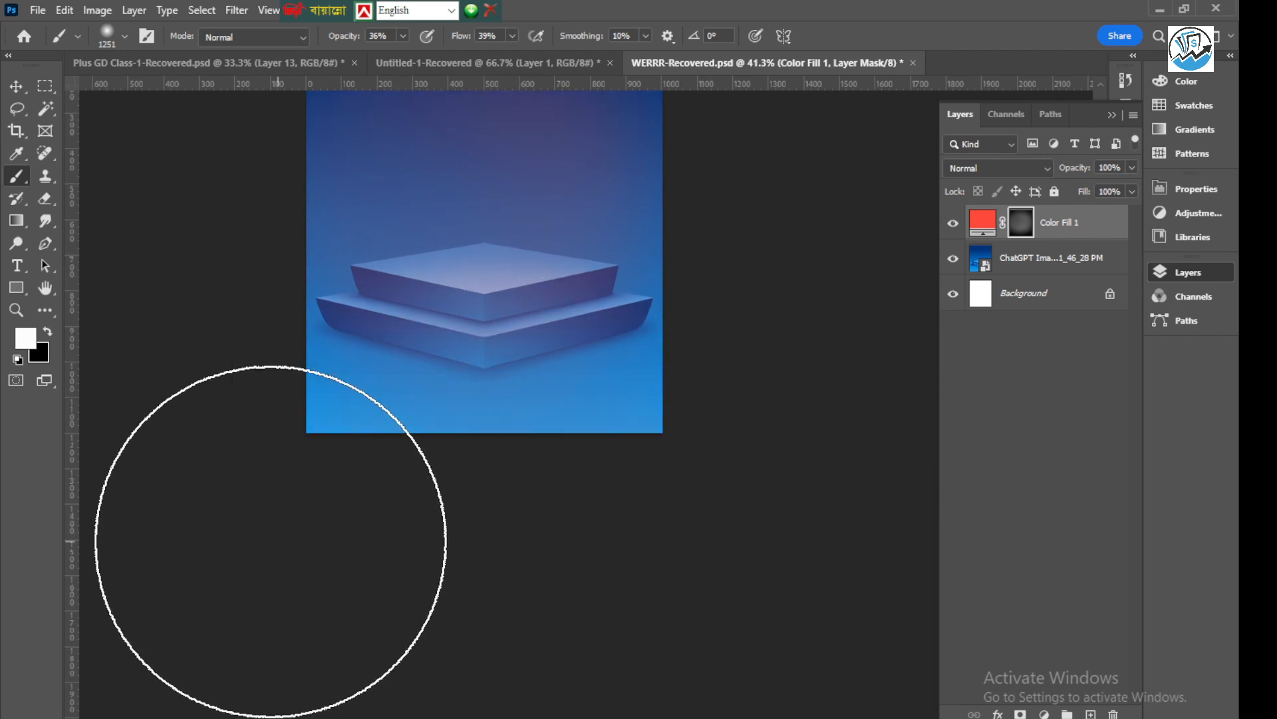
pyautogui.moveTo(550, 379); pyautogui.dragTo(475, 380)
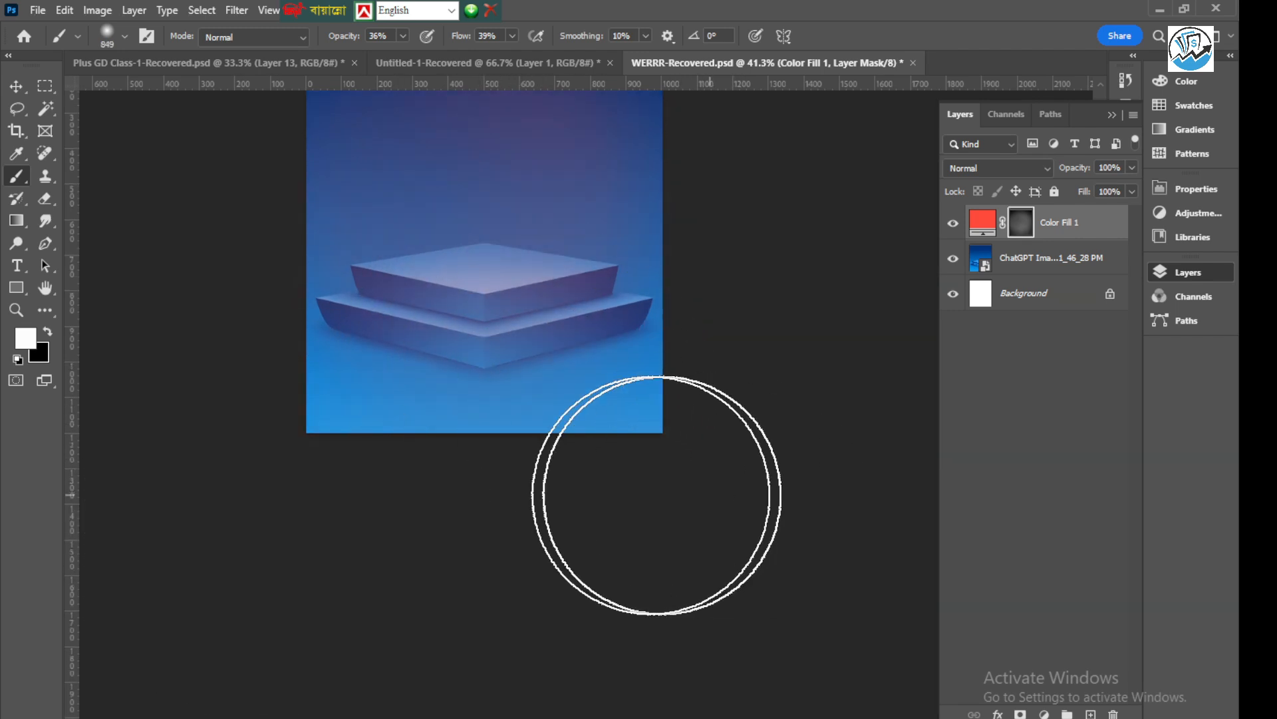
pyautogui.moveTo(868, 498)
pyautogui.mouseDown()
pyautogui.moveTo(684, 465)
pyautogui.moveTo(157, 471)
pyautogui.mouseUp()
pyautogui.scroll(-2, 542, 442)
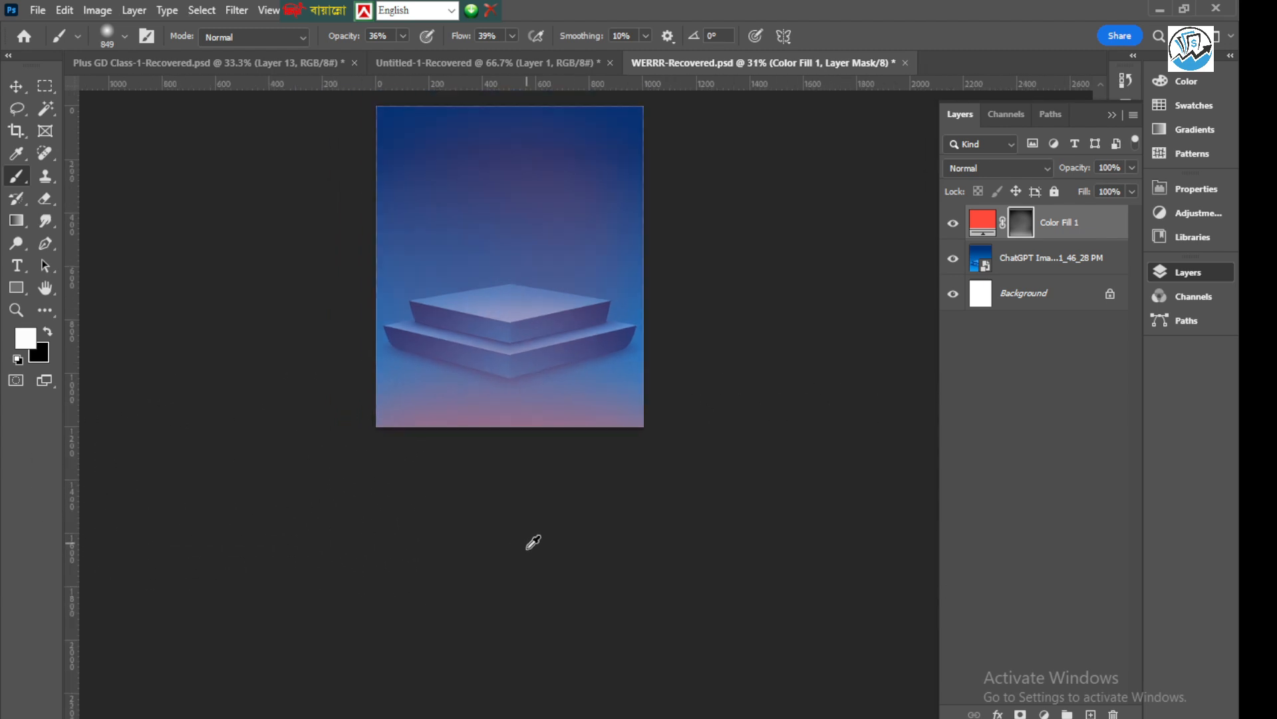
# Brush white on the fill layer's mask across the upper background and around the podium with a brush of about 615 px
pyautogui.scroll(2, 557, 308)
pyautogui.moveTo(527, 371)
pyautogui.mouseDown()
pyautogui.moveTo(539, 374)
pyautogui.moveTo(510, 403)
pyautogui.moveTo(476, 408)
pyautogui.mouseUp()
pyautogui.scroll(4, 537, 404)
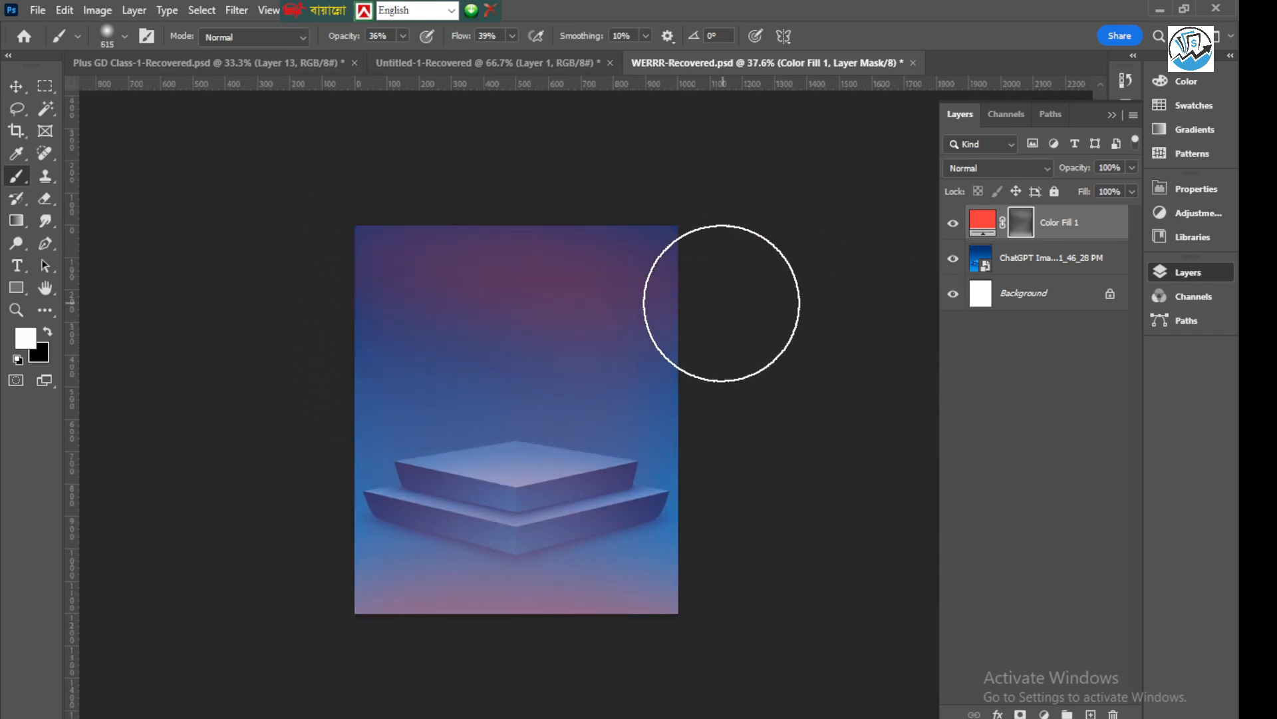
pyautogui.moveTo(751, 358)
pyautogui.mouseDown()
pyautogui.moveTo(250, 379)
pyautogui.moveTo(343, 404)
pyautogui.moveTo(520, 402)
pyautogui.moveTo(404, 275)
pyautogui.moveTo(283, 231)
pyautogui.moveTo(915, 256)
pyautogui.moveTo(525, 261)
pyautogui.moveTo(391, 227)
pyautogui.moveTo(185, 411)
pyautogui.moveTo(608, 378)
pyautogui.mouseUp()
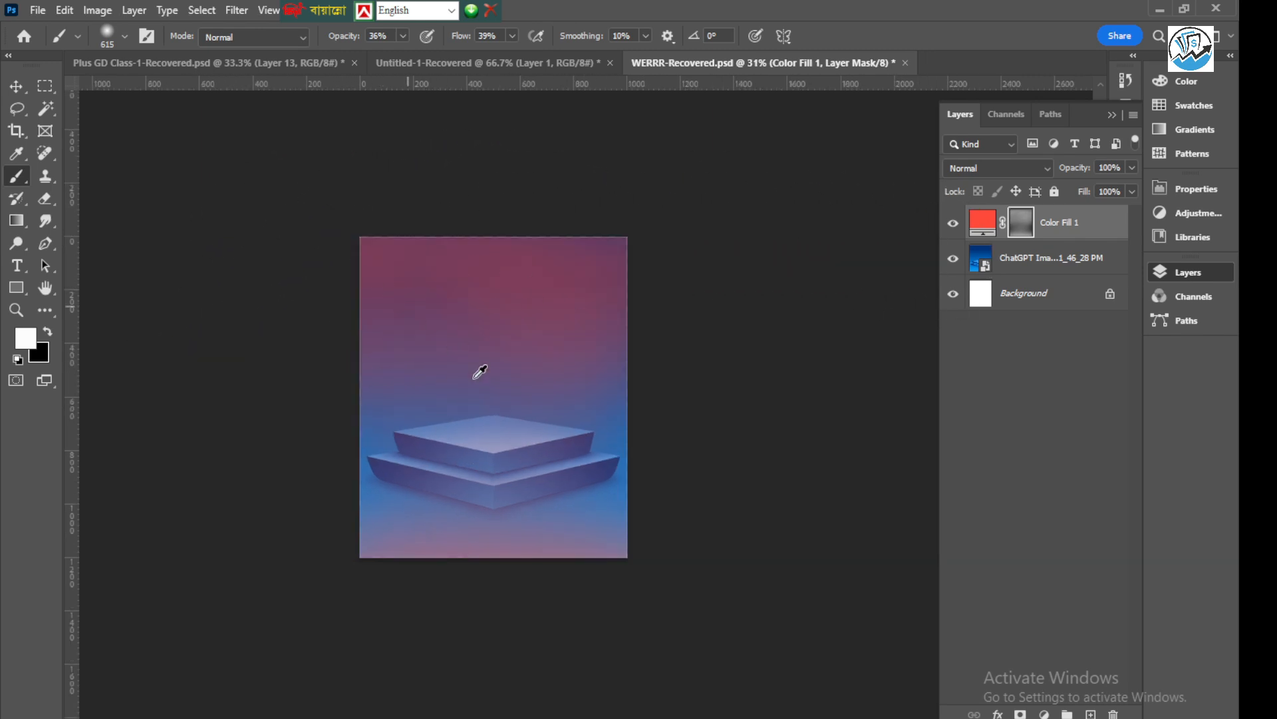
pyautogui.hotkey('ctrl', '=')
pyautogui.moveTo(516, 444)
pyautogui.mouseDown()
pyautogui.moveTo(451, 428)
pyautogui.moveTo(456, 413)
pyautogui.moveTo(507, 422)
pyautogui.moveTo(645, 483)
pyautogui.mouseUp()
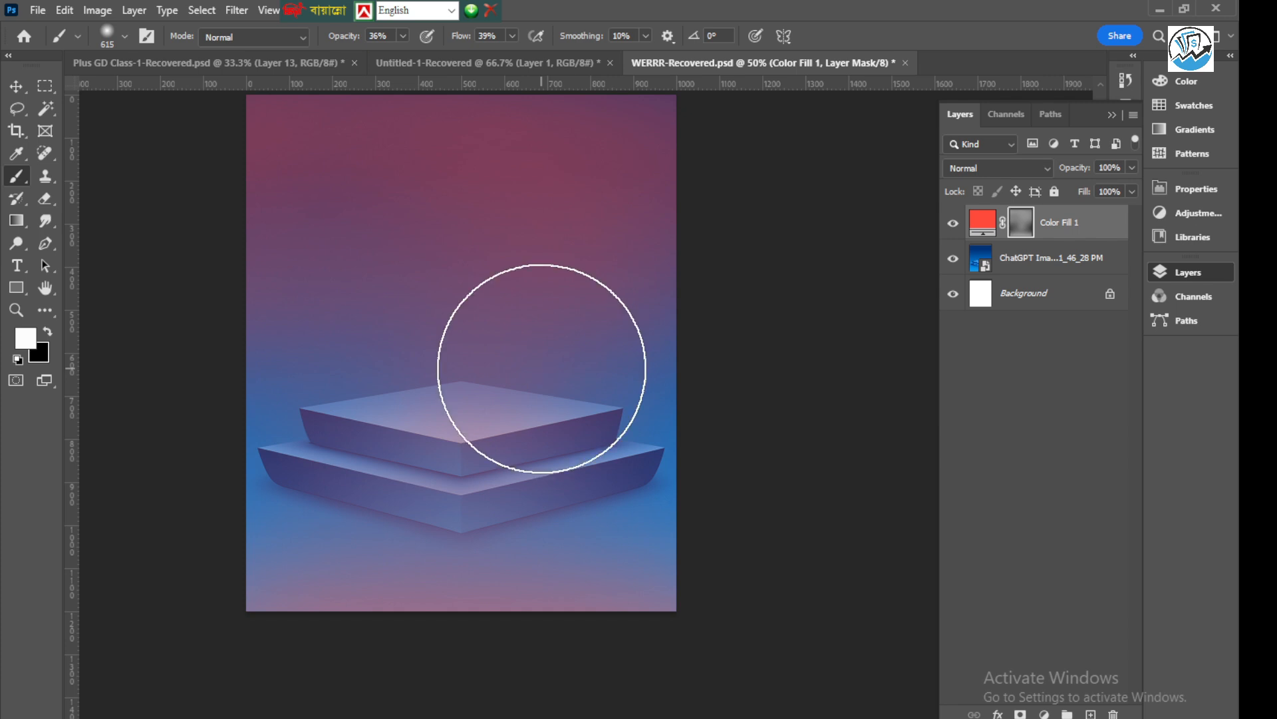
# Save the document as WERRR-Recovered.psd in the Downloads folder, accepting the format options
pyautogui.hotkey('ctrl', 's')
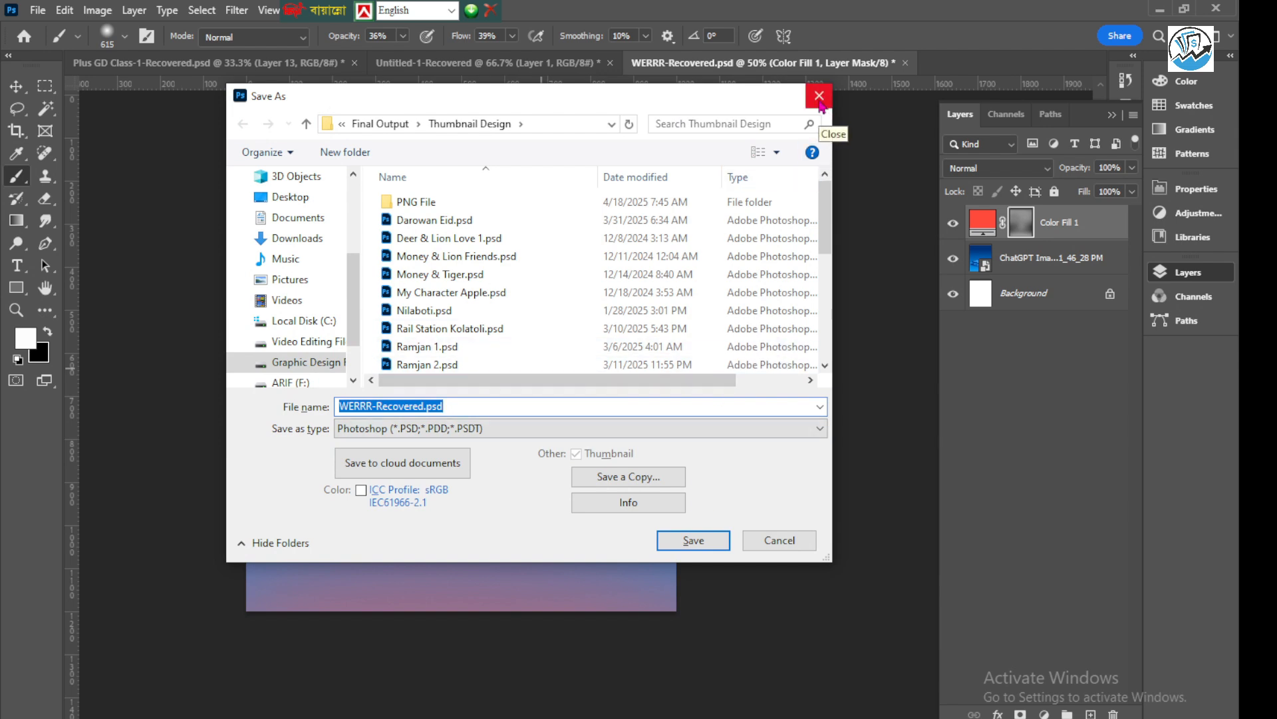
pyautogui.click(293, 237)
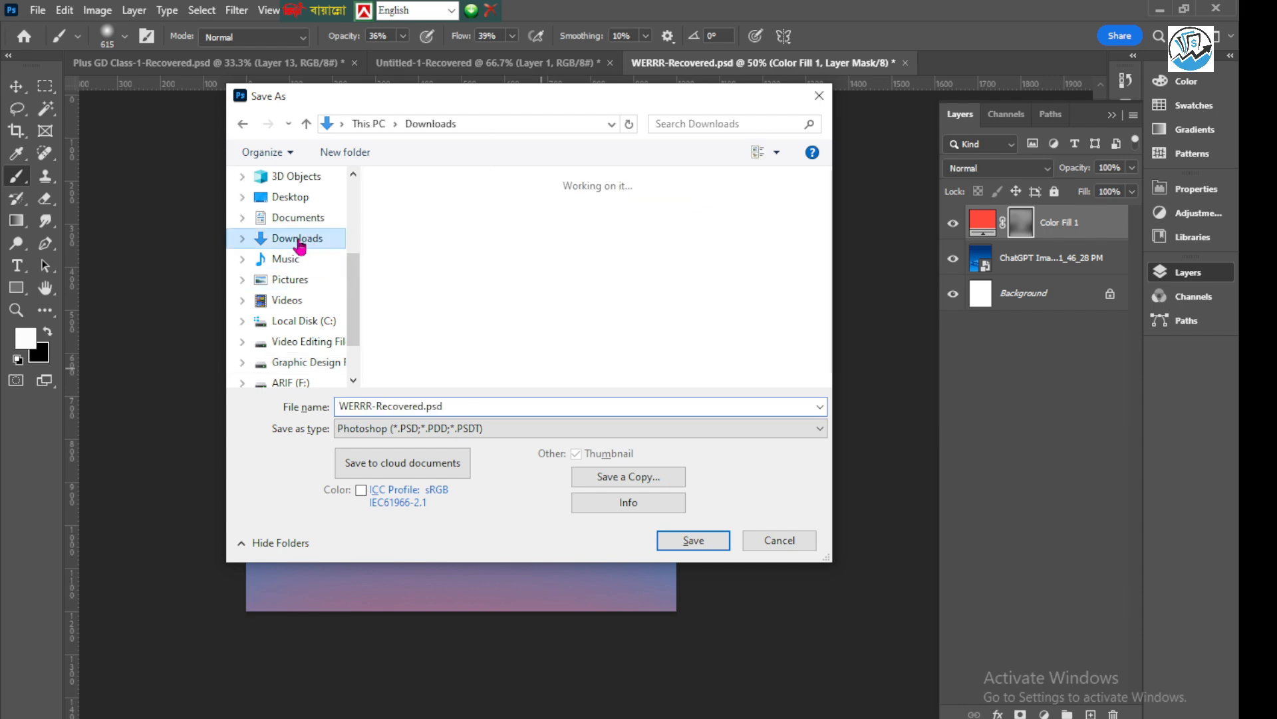
pyautogui.click(694, 540)
pyautogui.click(806, 208)
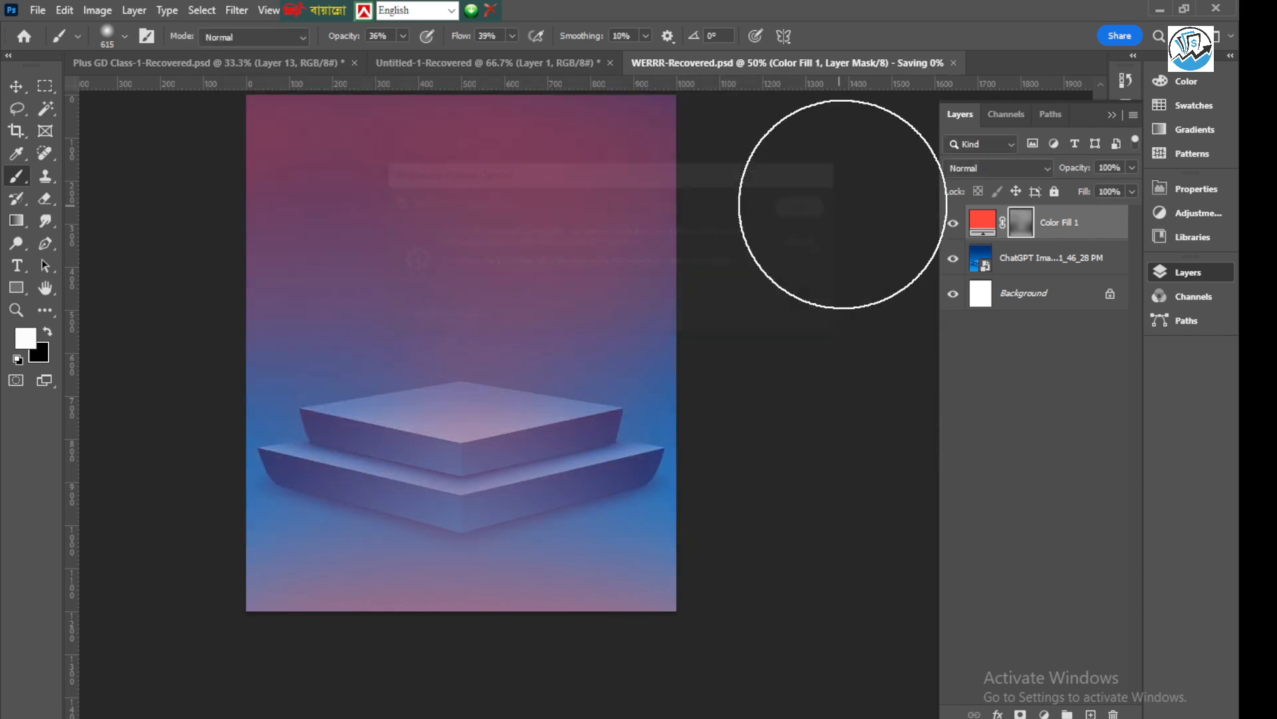
# Place the watch image 15508252912.png from the Downloads folder into the podium document
pyautogui.click(16, 86)
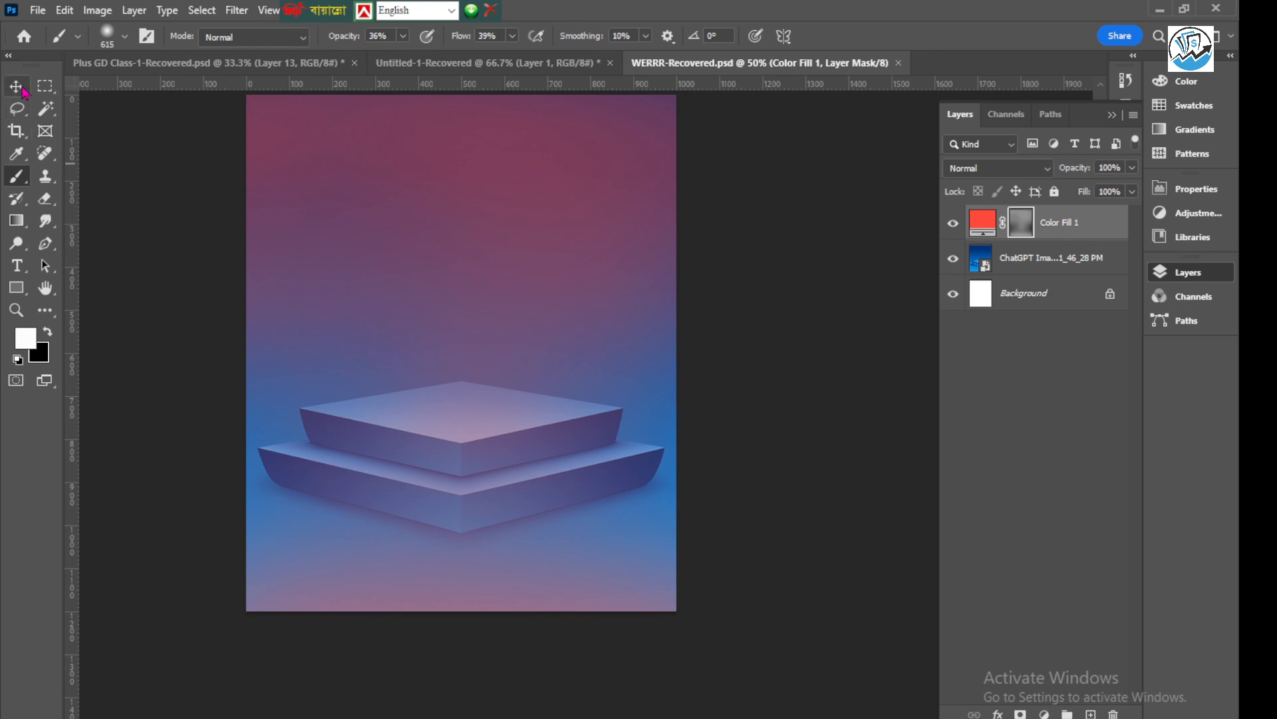
pyautogui.click(740, 318)
pyautogui.scroll(2, 476, 348)
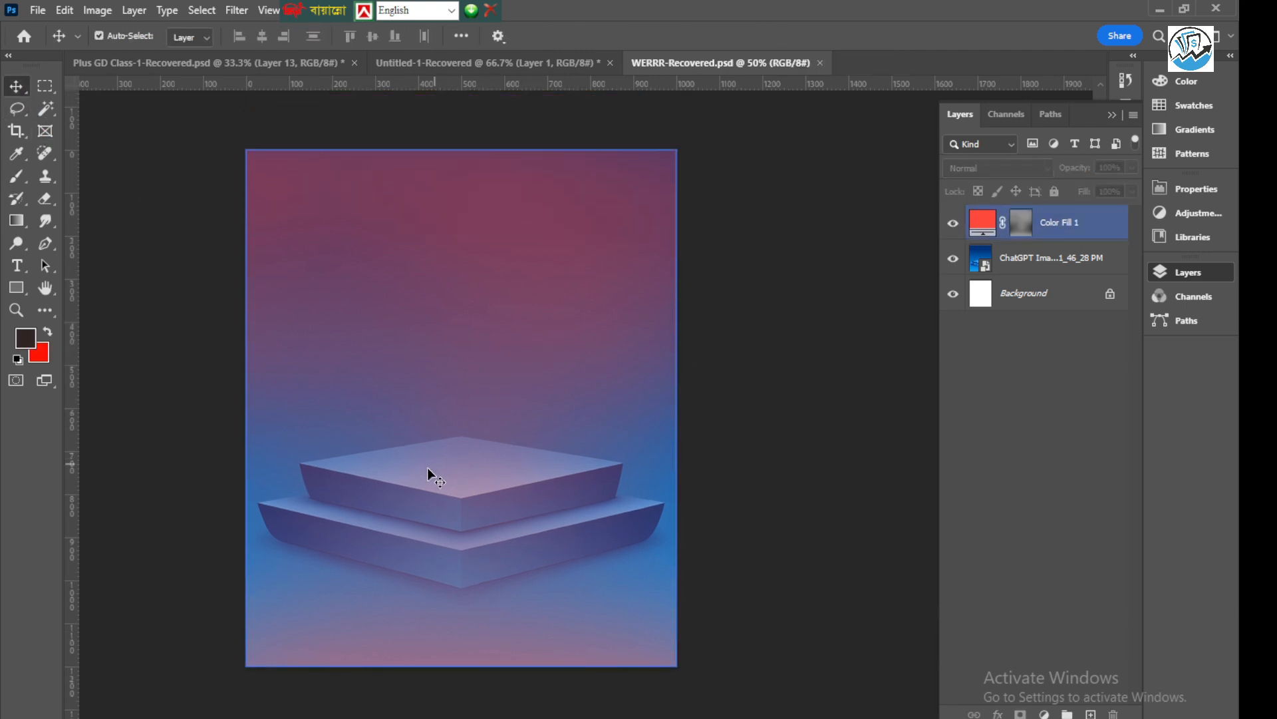
pyautogui.click(461, 467)
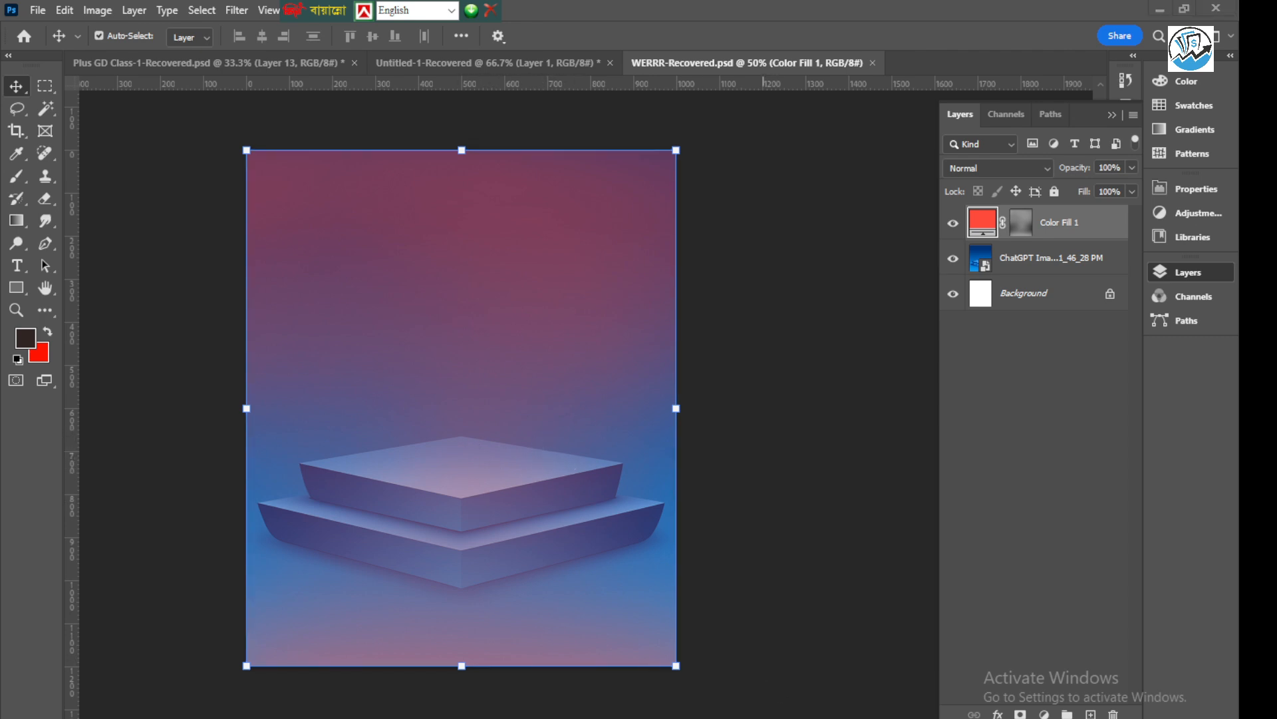
pyautogui.click(899, 692)
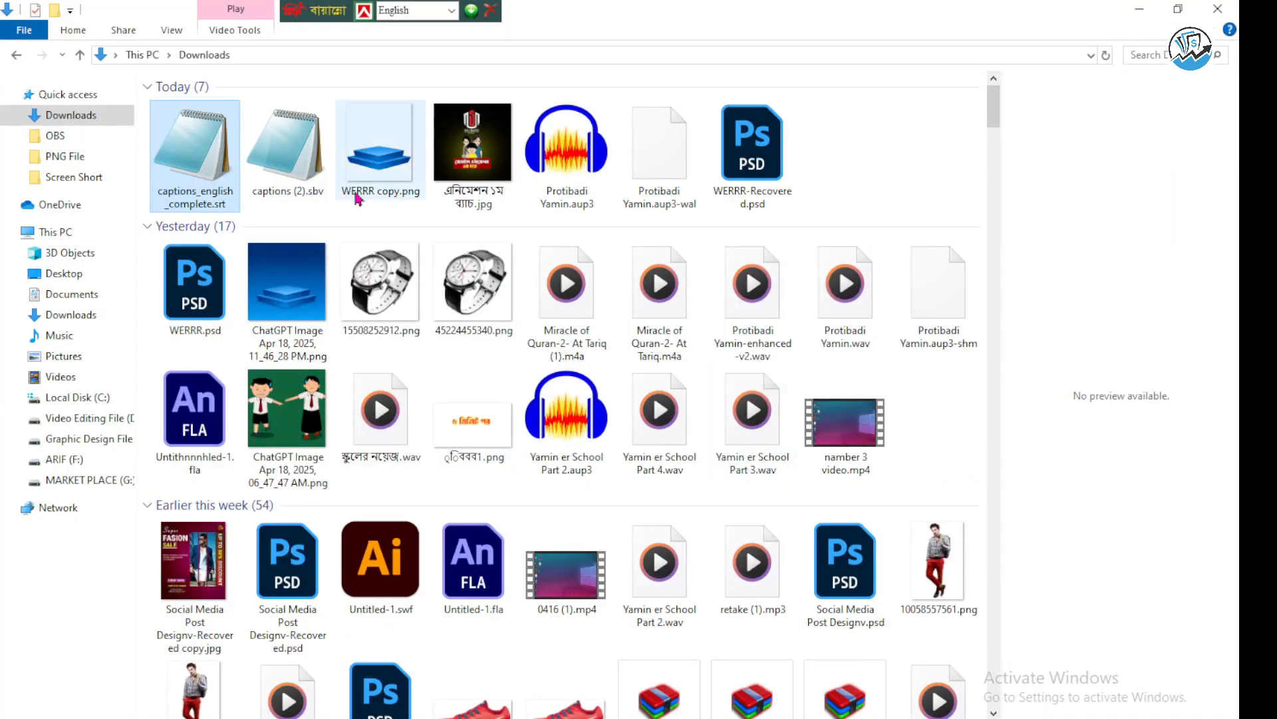
pyautogui.click(366, 269)
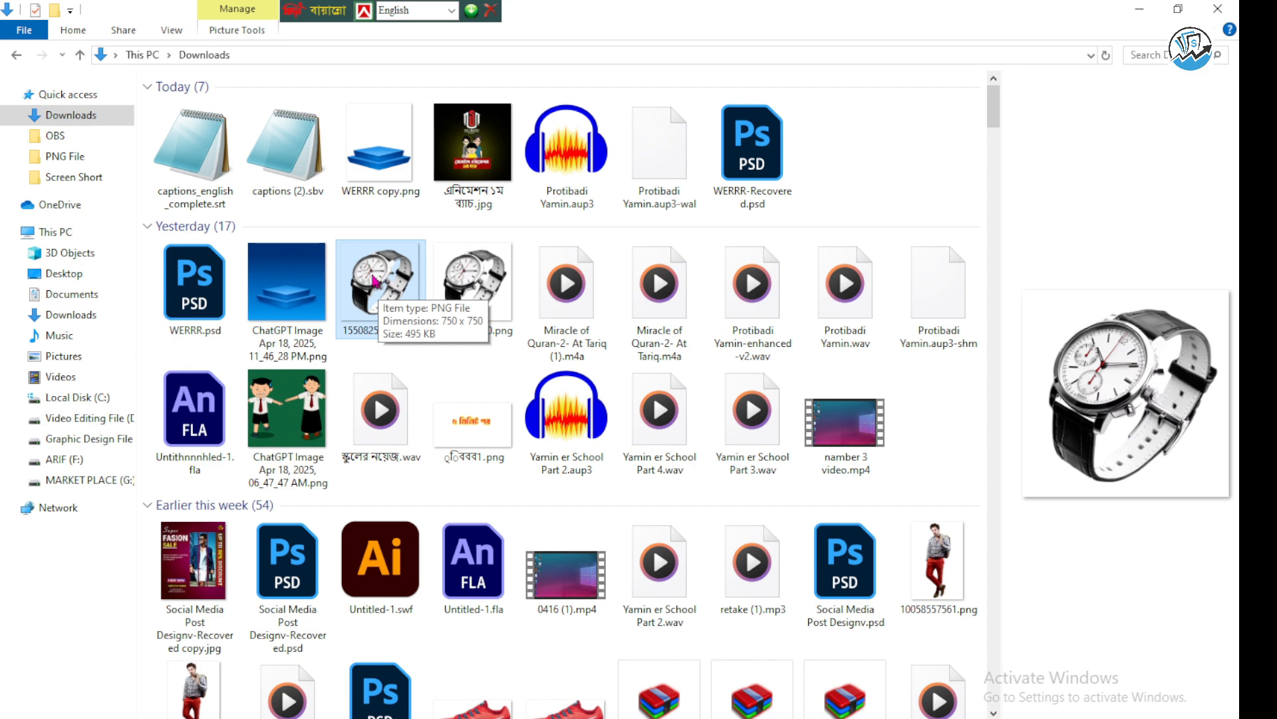
pyautogui.moveTo(381, 280); pyautogui.dragTo(512, 463)
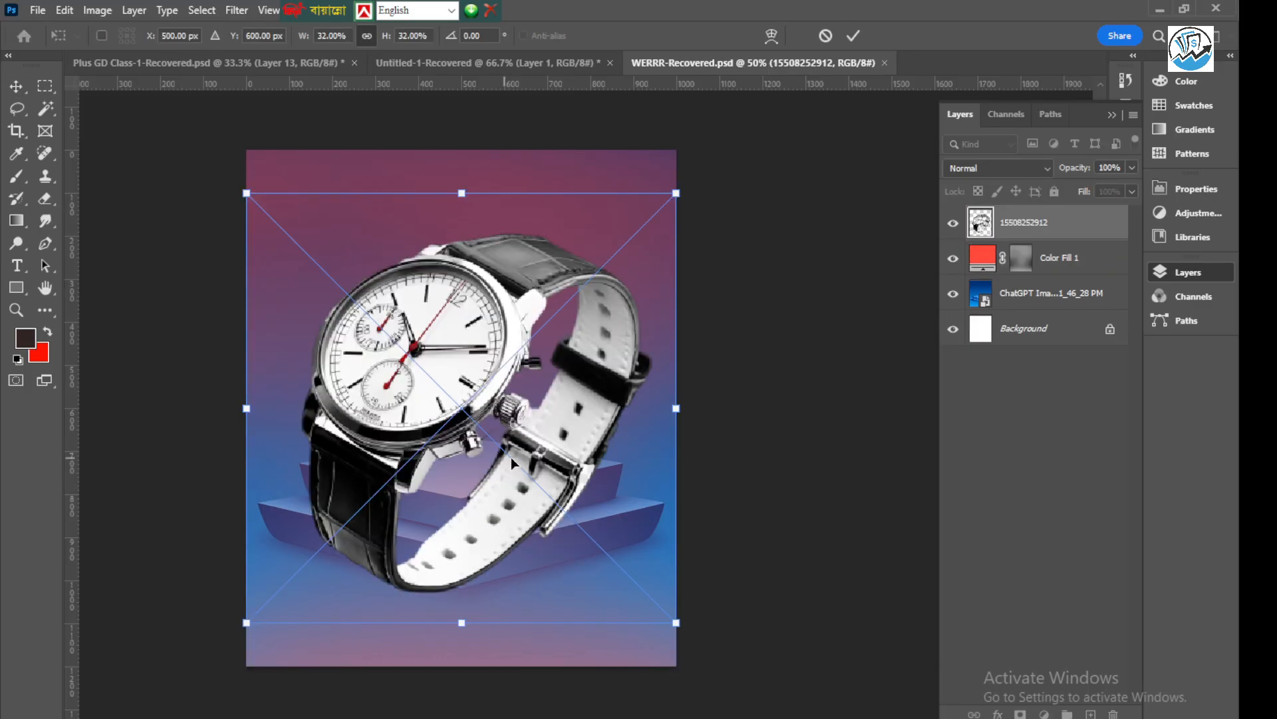
pyautogui.click(853, 35)
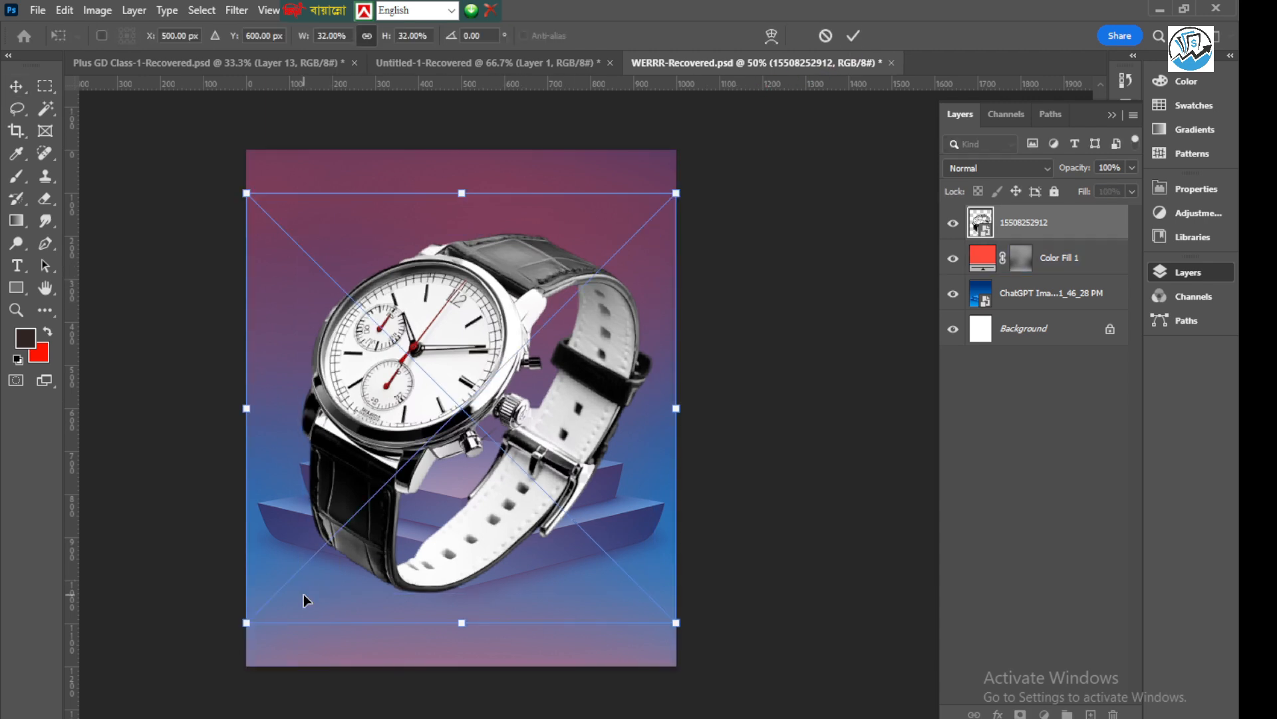
# Scale the watch to 12.80% and rotate it about -21.89° so it stands upright over the podium
pyautogui.hotkey('ctrl', 't')
pyautogui.moveTo(243, 624); pyautogui.dragTo(375, 494)
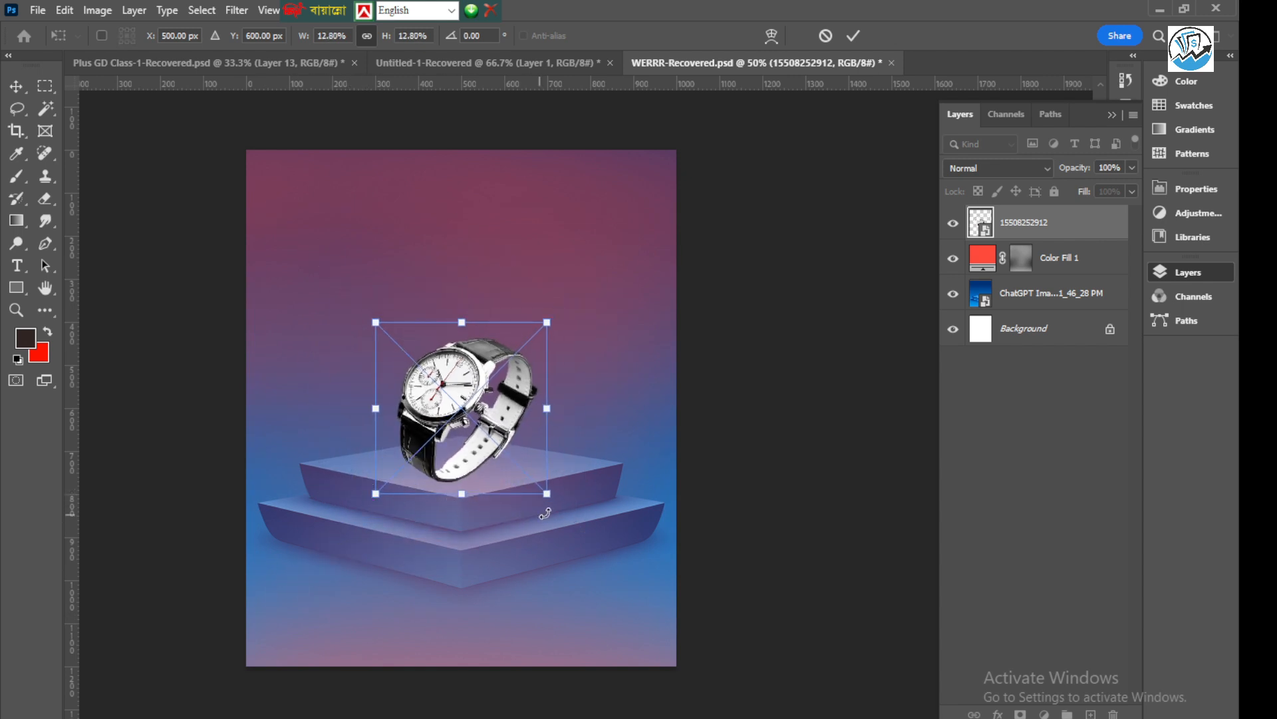
pyautogui.moveTo(557, 510); pyautogui.dragTo(608, 488)
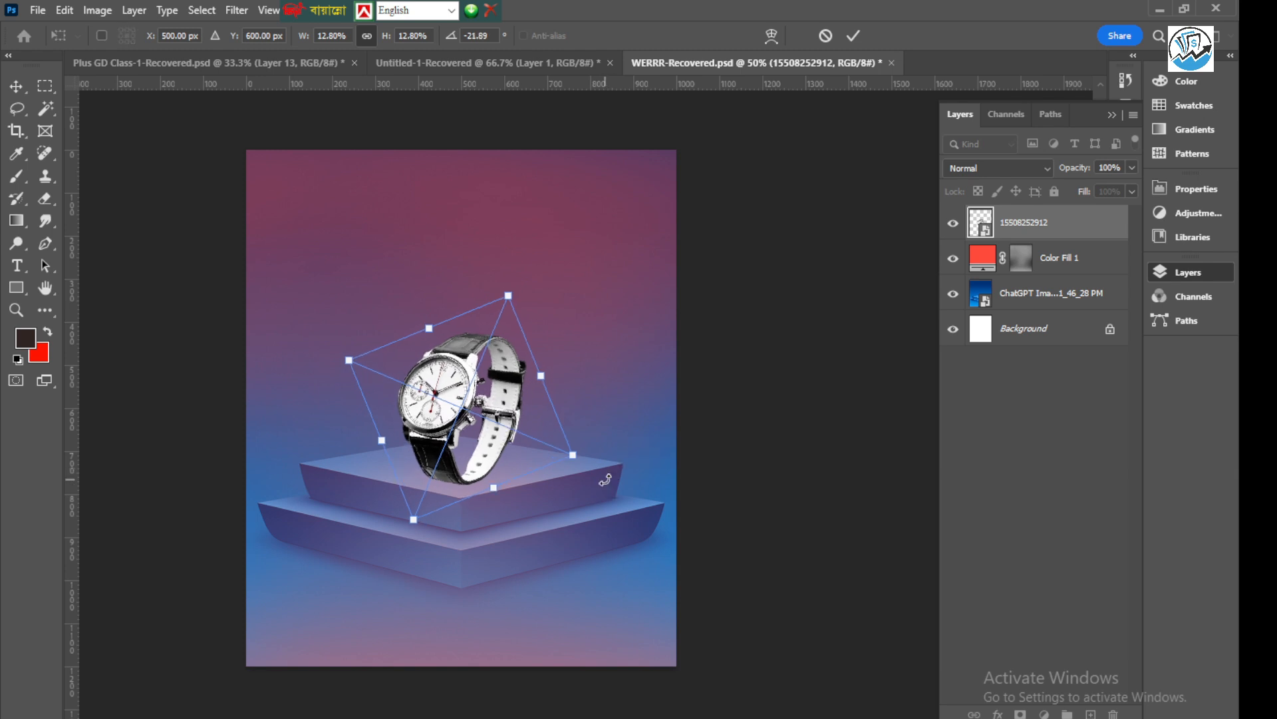
pyautogui.click(854, 36)
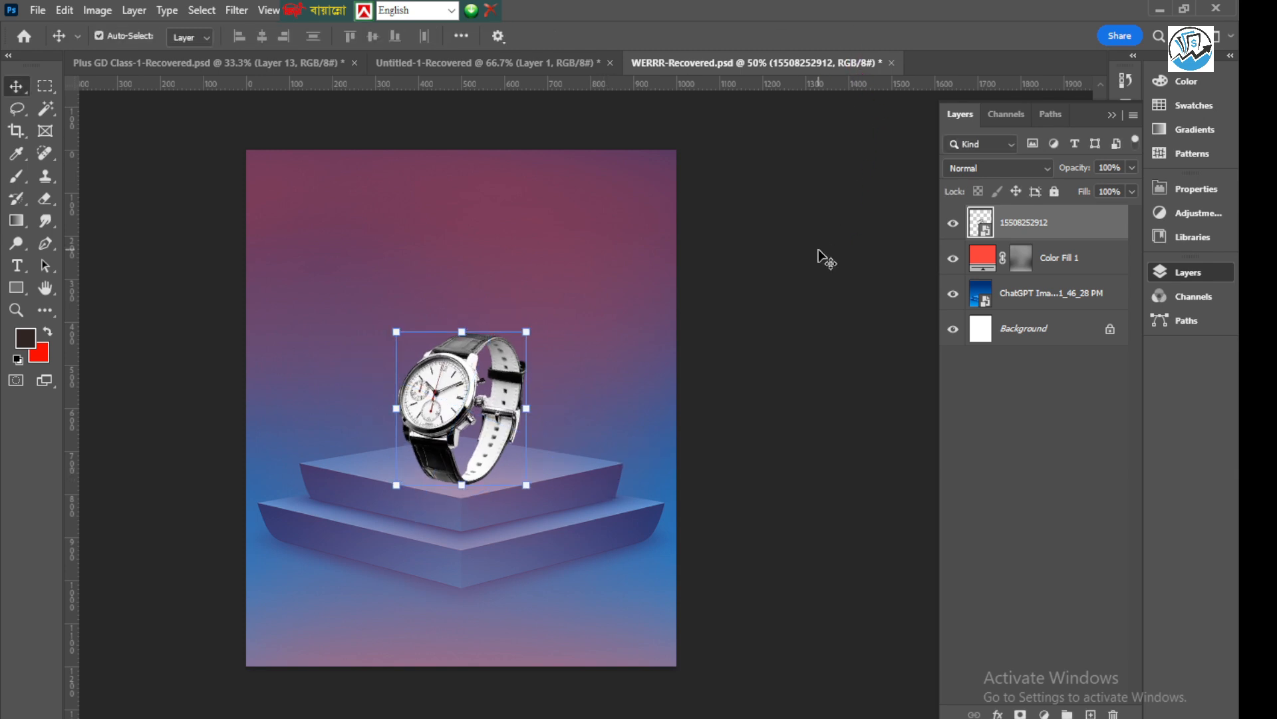
# Move the watch slightly upward so its strap rests near the middle of the podium's top face
pyautogui.scroll(5, 469, 406)
pyautogui.moveTo(434, 423)
pyautogui.mouseDown()
pyautogui.moveTo(434, 437)
pyautogui.moveTo(428, 422)
pyautogui.mouseUp()
pyautogui.scroll(-5, 321, 456)
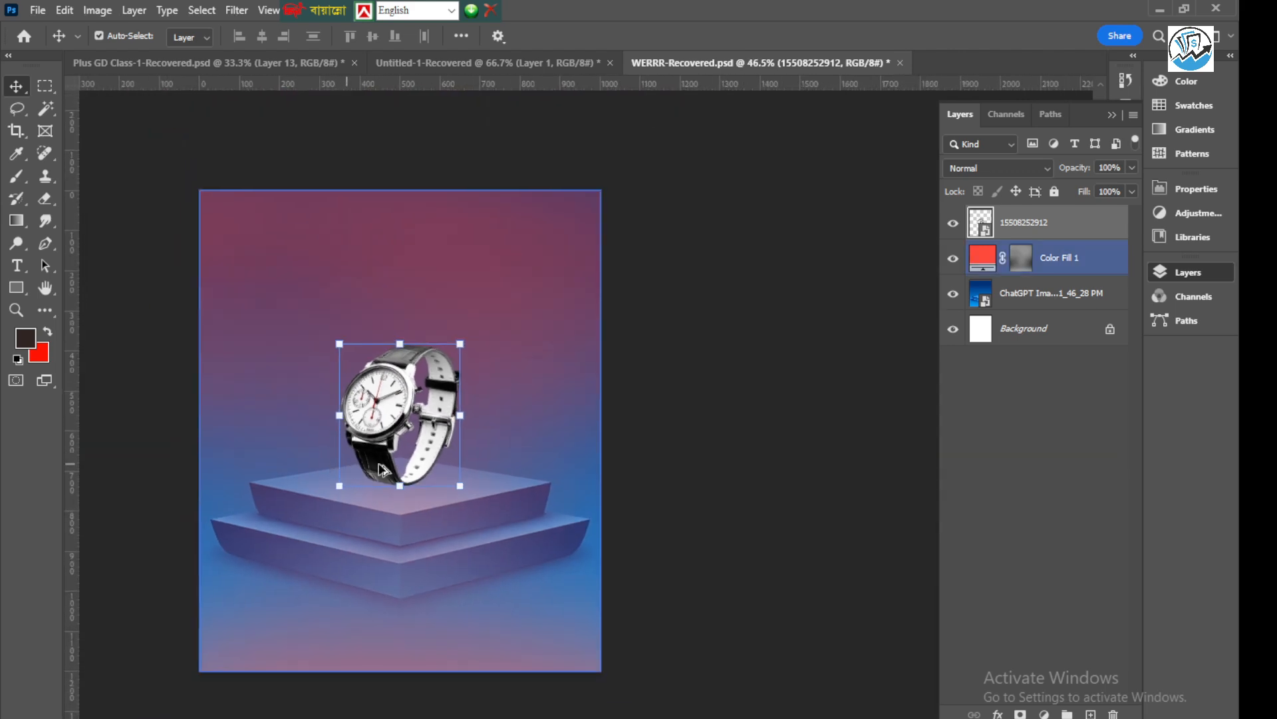
pyautogui.click(364, 412)
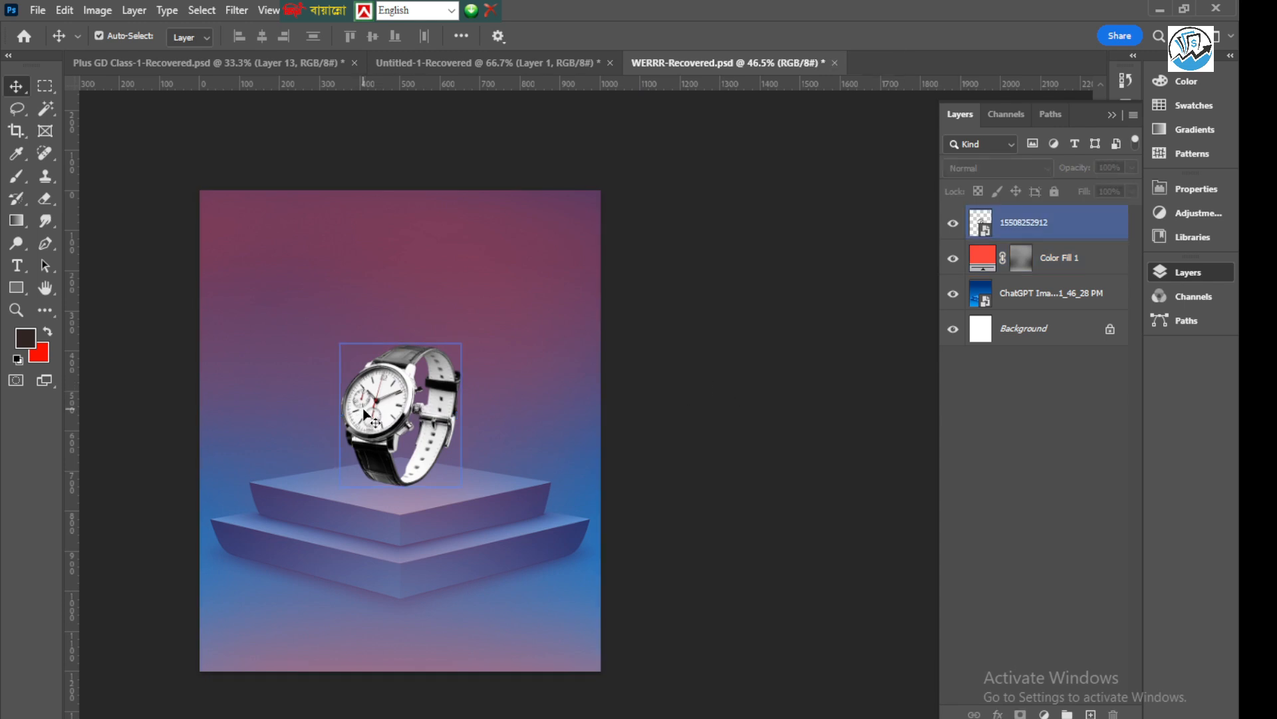
pyautogui.click(389, 399)
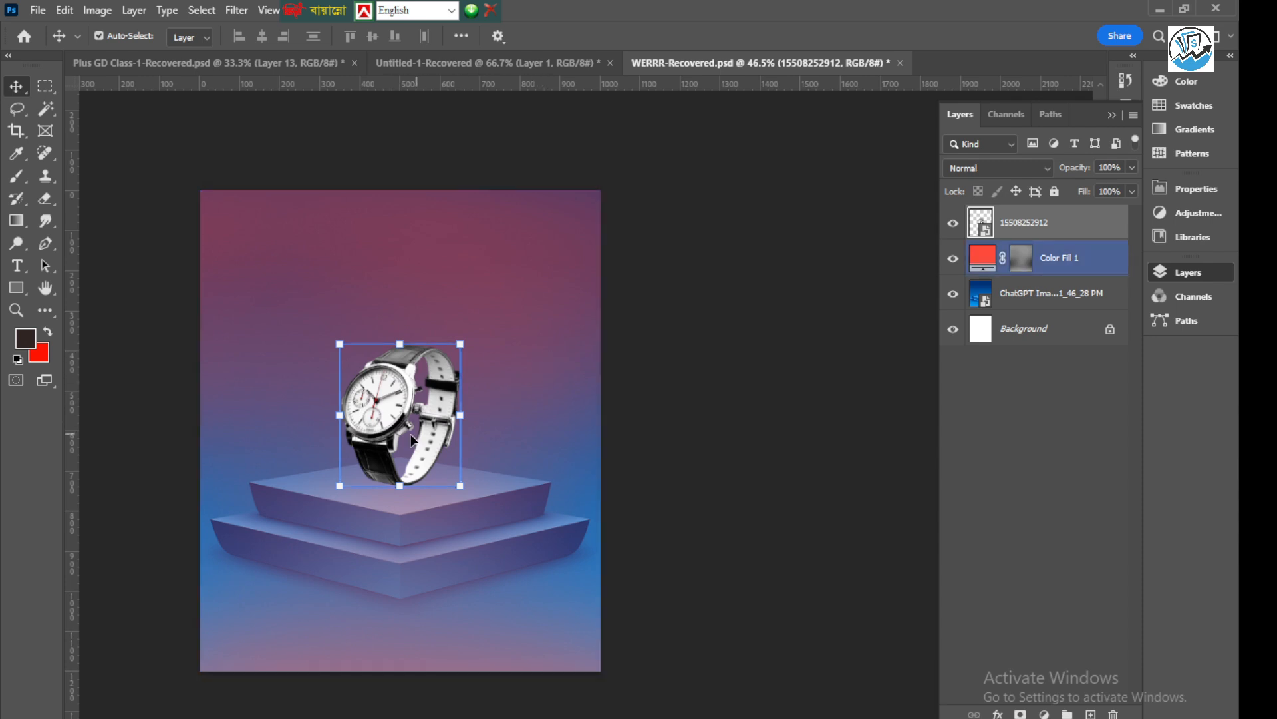
pyautogui.scroll(2, 380, 472)
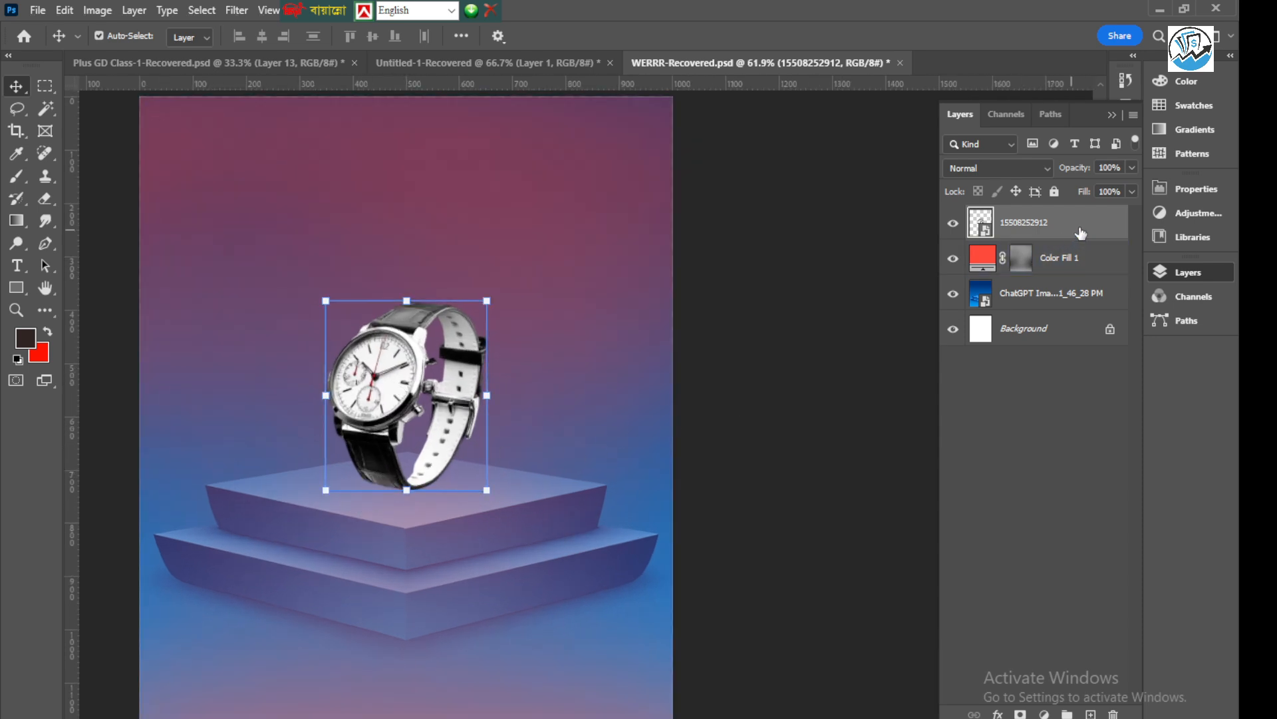
# Add a new layer between the watch and Color Fill 1, and brush a dark soft shadow under the strap at 186 px
pyautogui.click(1068, 258)
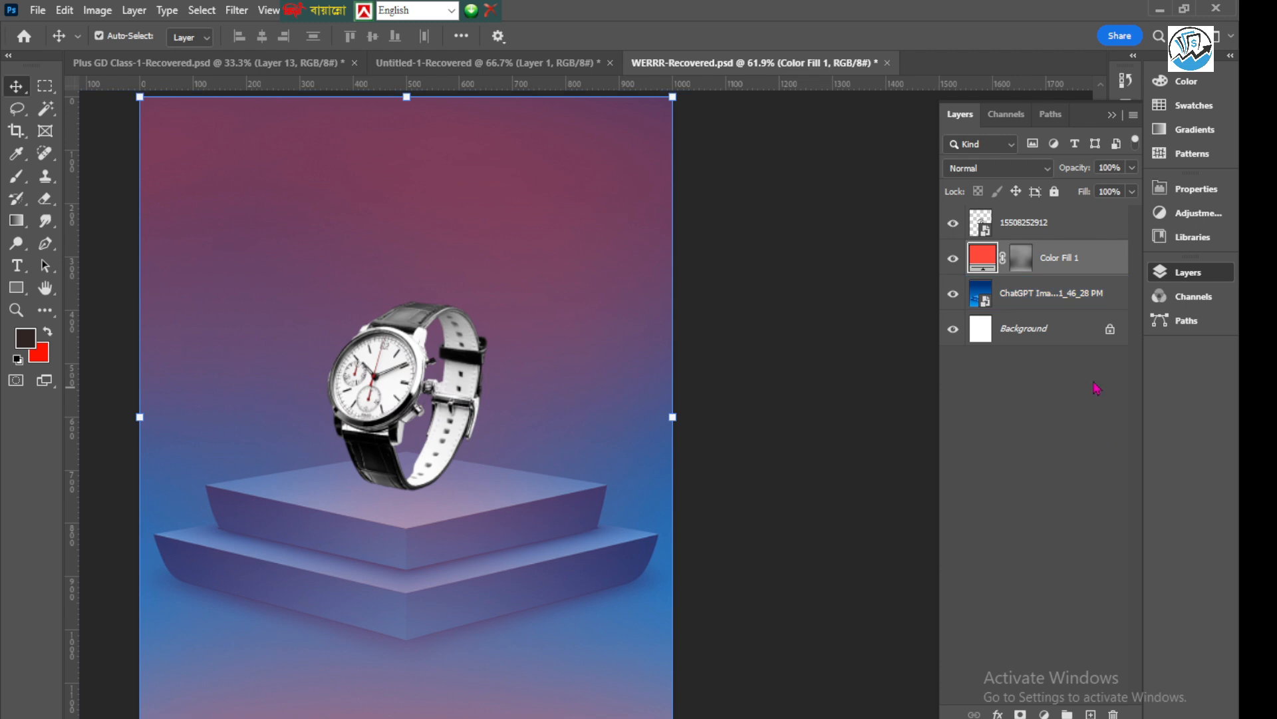
pyautogui.click(1091, 714)
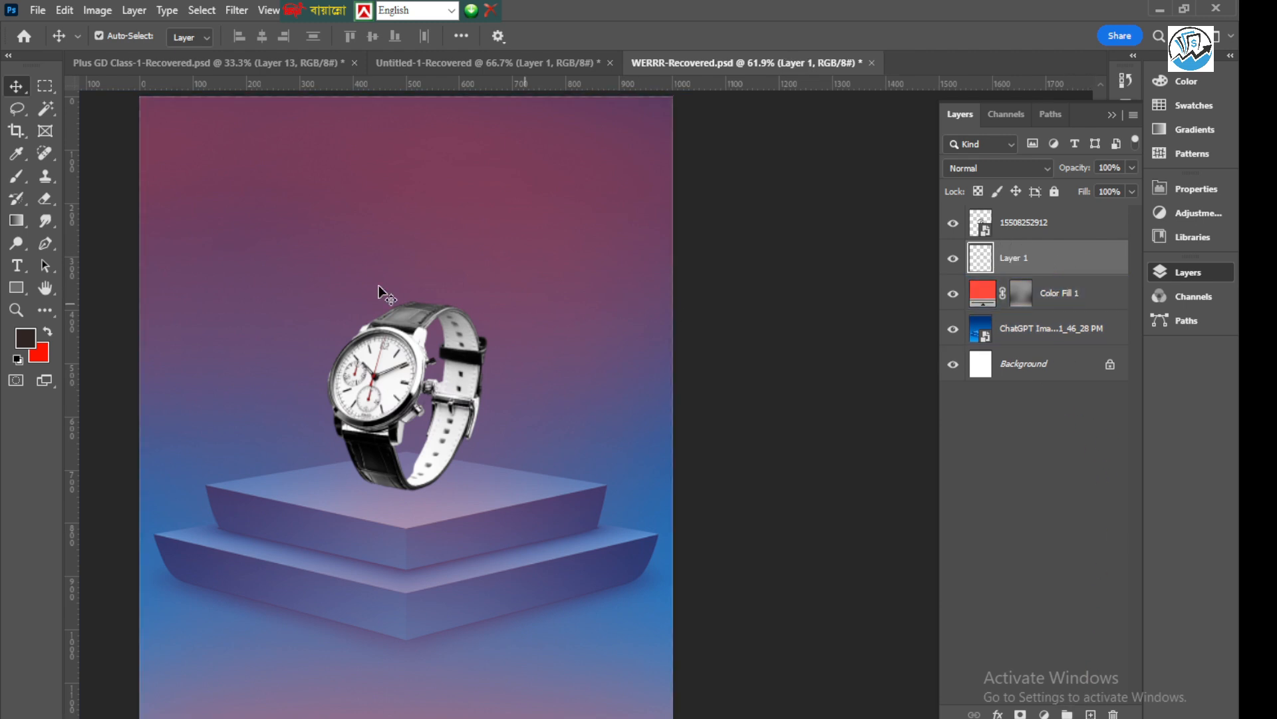
pyautogui.click(16, 176)
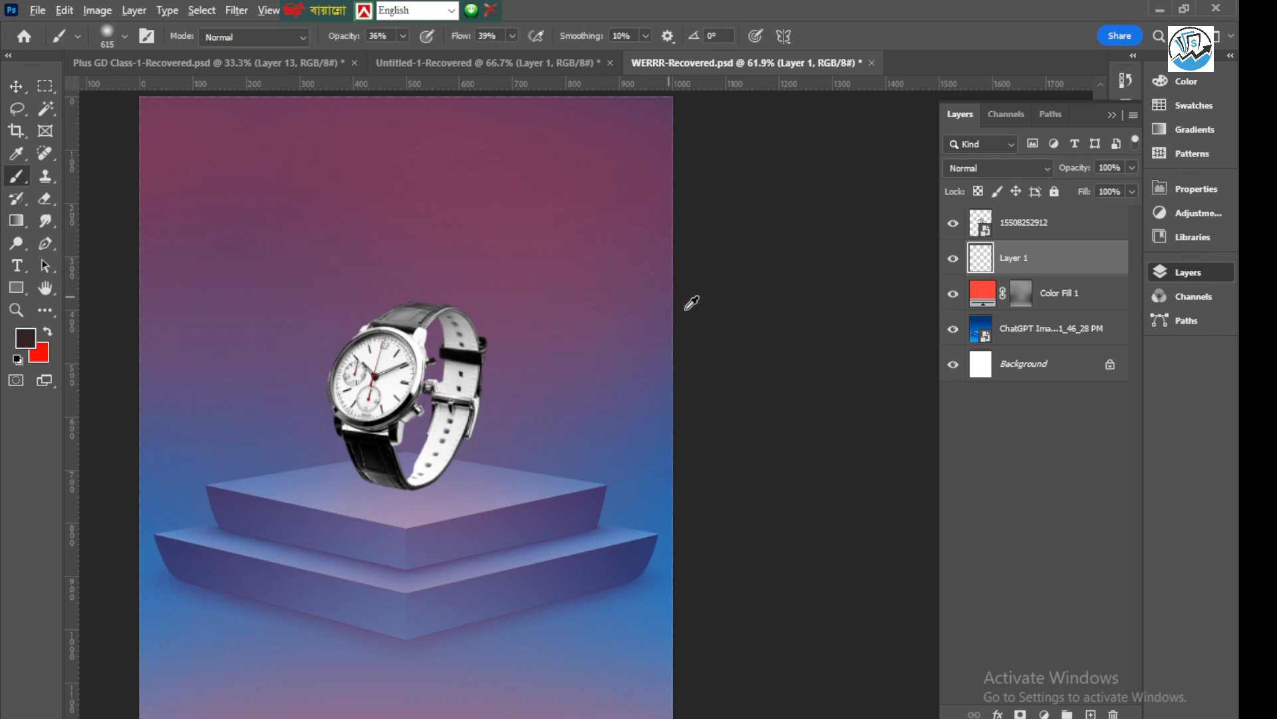
pyautogui.scroll(-4, 576, 403)
pyautogui.scroll(4, 466, 459)
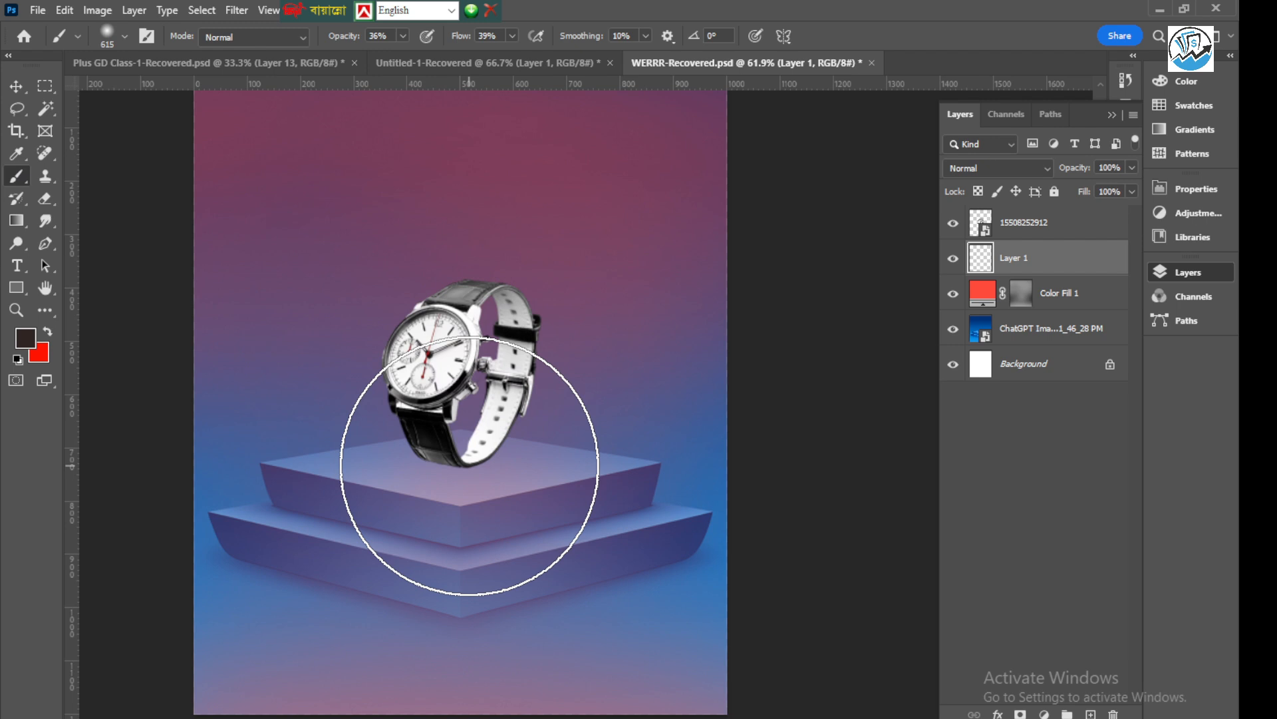
pyautogui.moveTo(476, 478); pyautogui.dragTo(359, 467)
pyautogui.scroll(2, 479, 482)
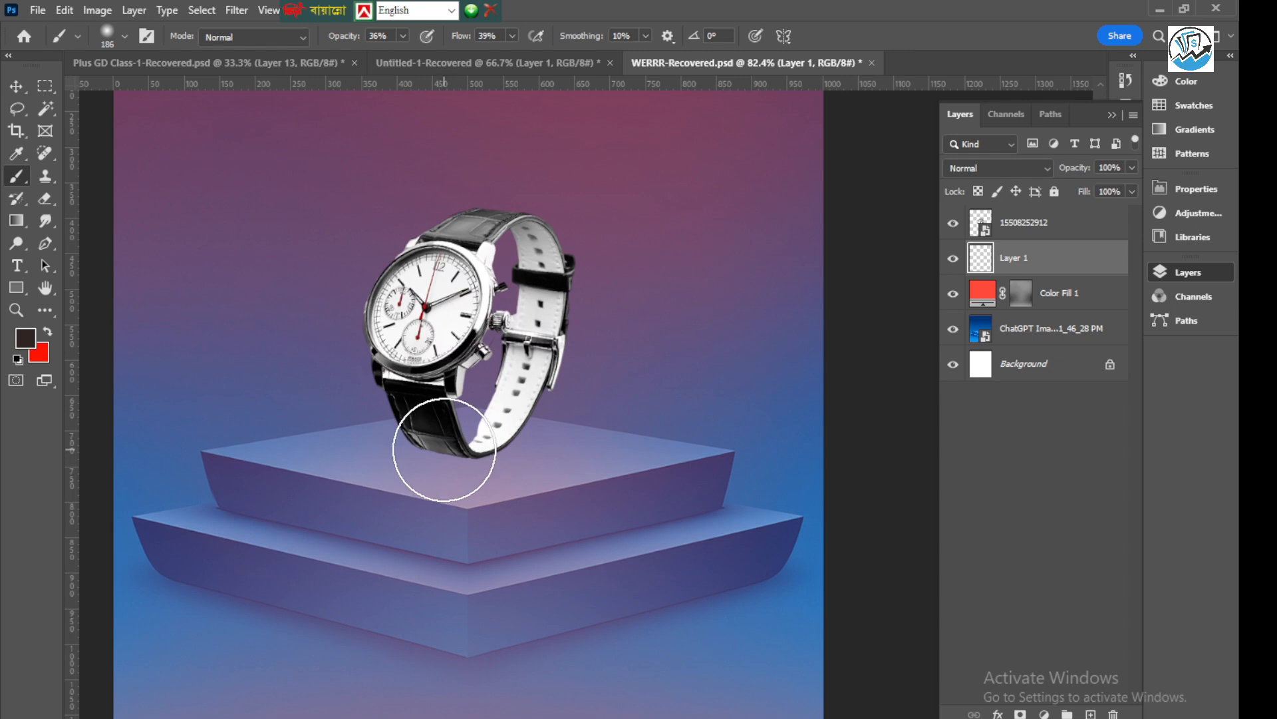
pyautogui.moveTo(444, 449)
pyautogui.mouseDown()
pyautogui.moveTo(498, 453)
pyautogui.moveTo(425, 459)
pyautogui.moveTo(491, 458)
pyautogui.moveTo(441, 465)
pyautogui.mouseUp()
pyautogui.scroll(-3, 431, 511)
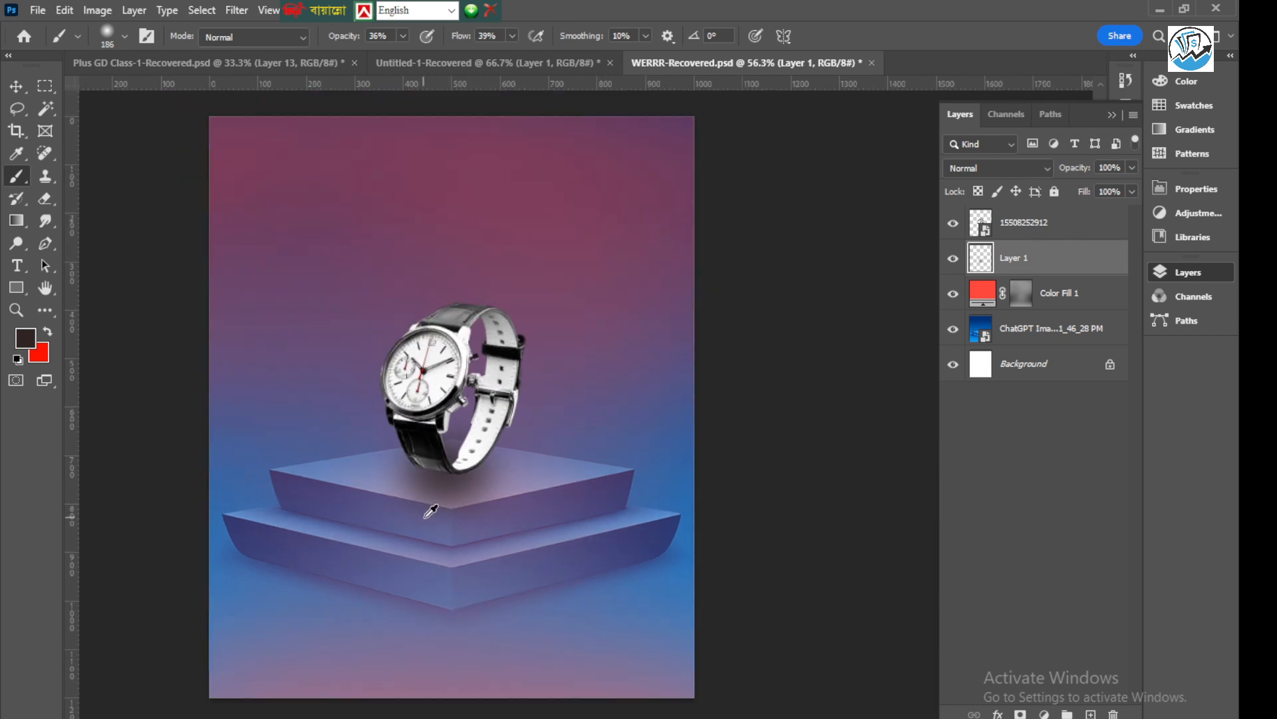
pyautogui.scroll(-1, 431, 511)
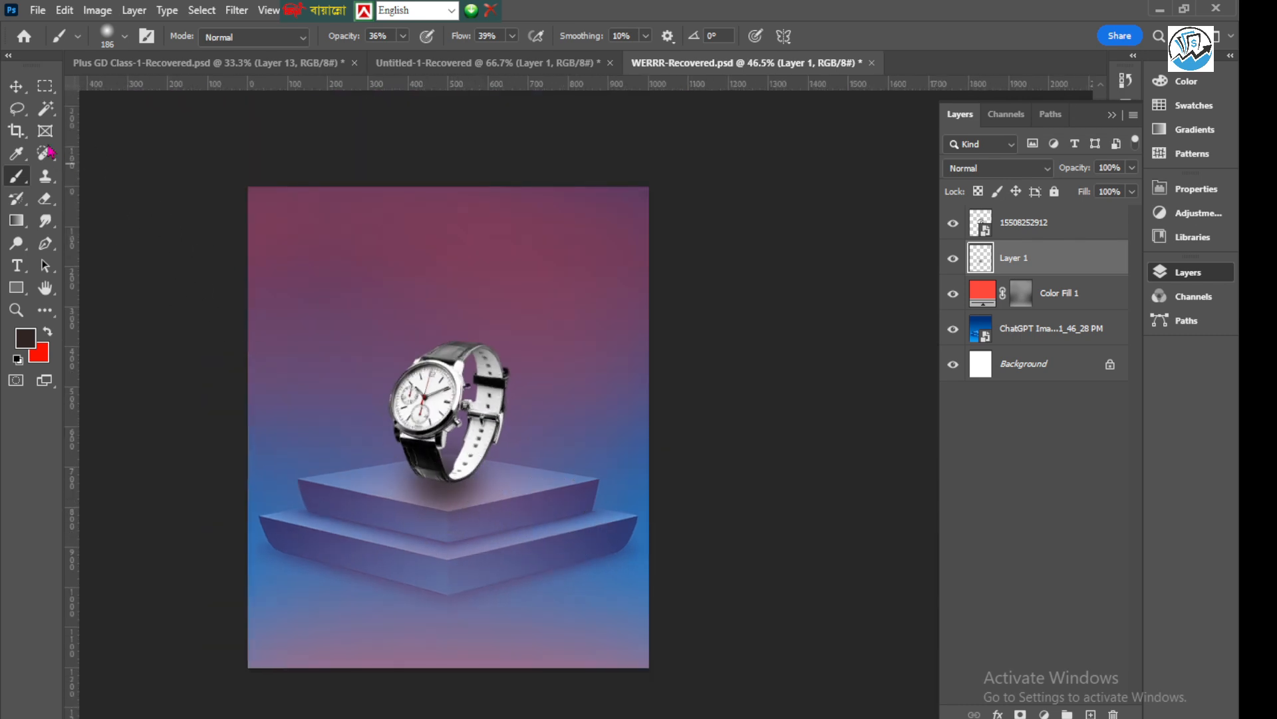
# Squash the shadow on Layer 1 vertically to 47.16% of its height beneath the watch
pyautogui.click(15, 86)
pyautogui.scroll(3, 441, 499)
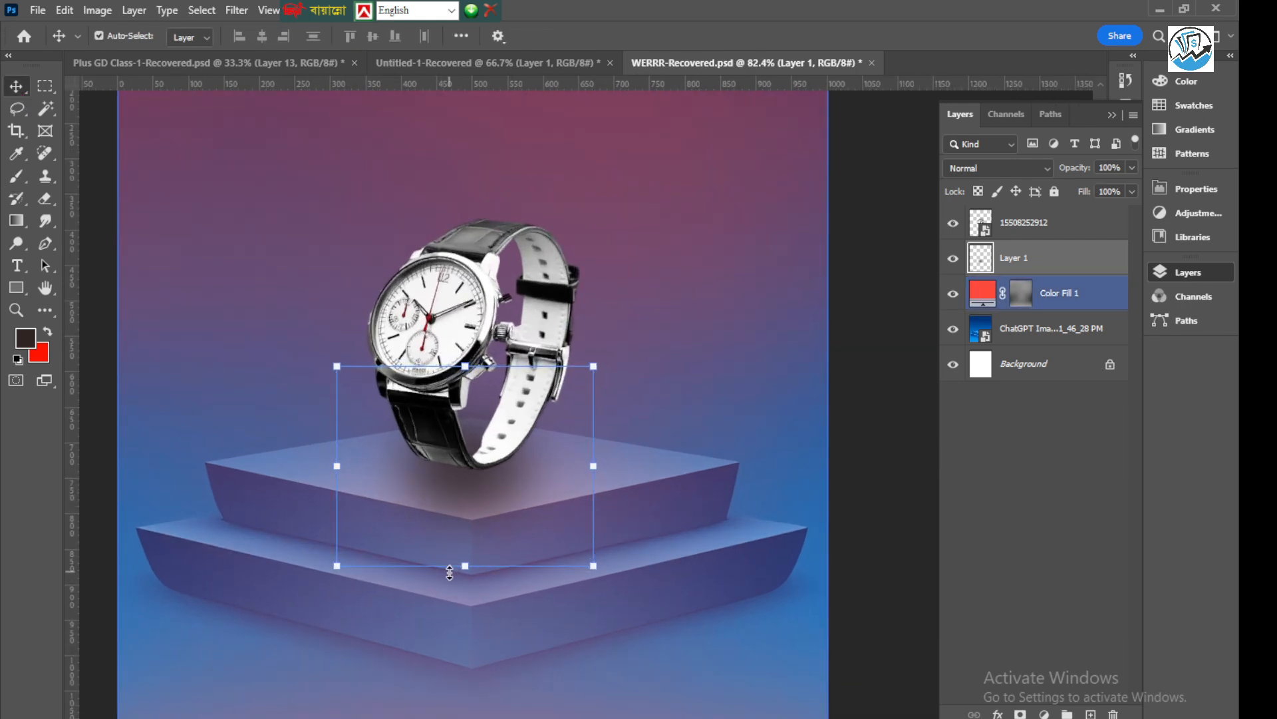
pyautogui.moveTo(467, 567); pyautogui.dragTo(467, 519)
pyautogui.moveTo(465, 365); pyautogui.dragTo(475, 426)
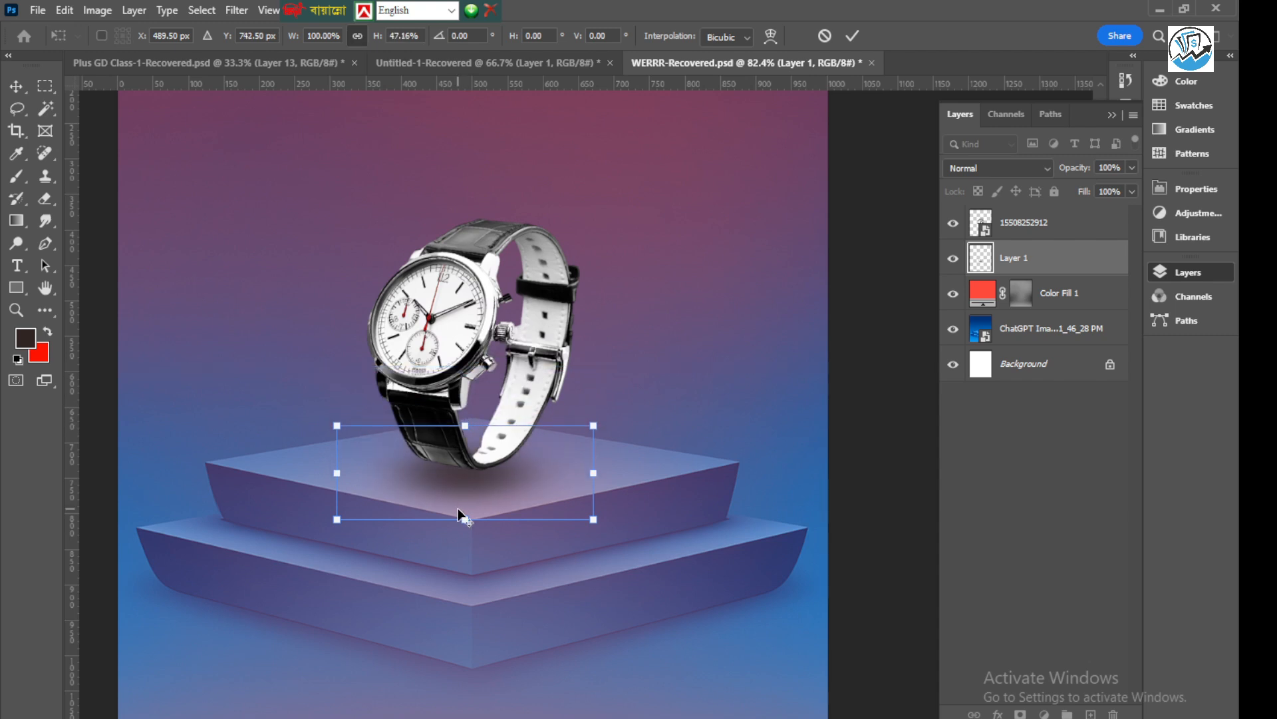
pyautogui.scroll(2, 465, 516)
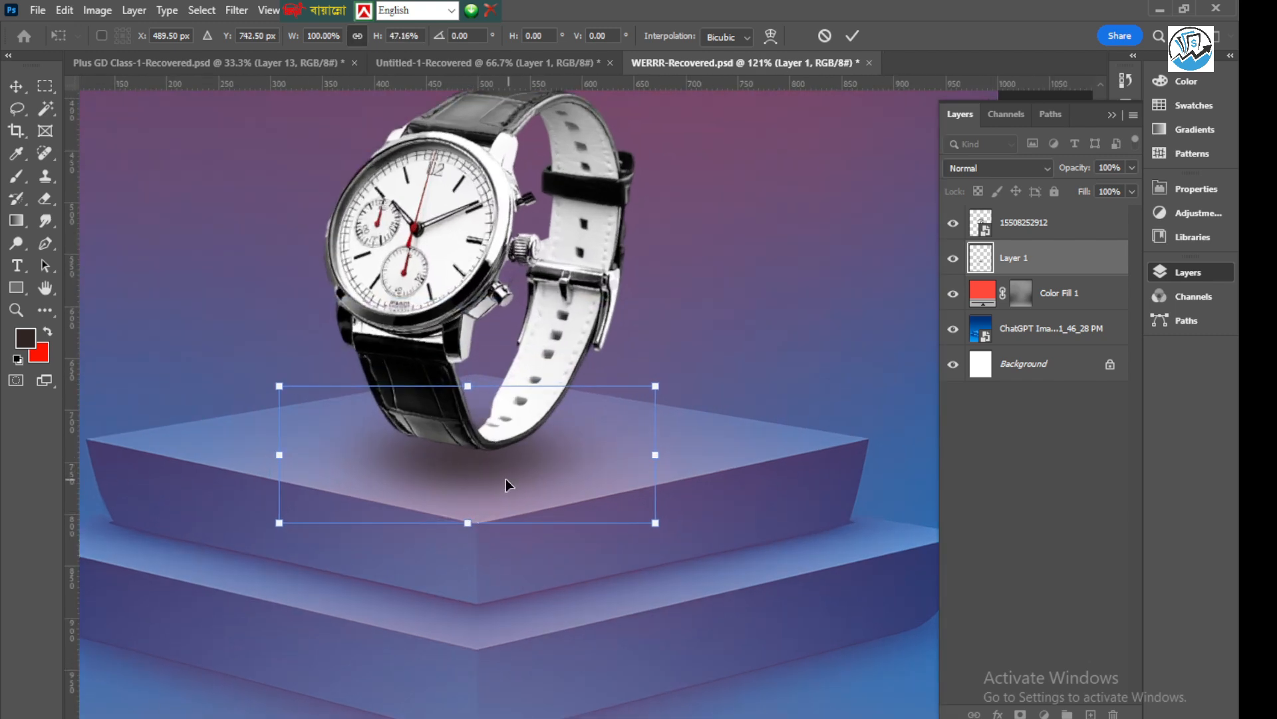
# Shift the flattened shadow slightly down, nudge it right and back up under the strap, and apply the transform
pyautogui.moveTo(481, 474)
pyautogui.mouseDown()
pyautogui.moveTo(472, 466)
pyautogui.moveTo(481, 479)
pyautogui.mouseUp()
pyautogui.scroll(-2, 508, 426)
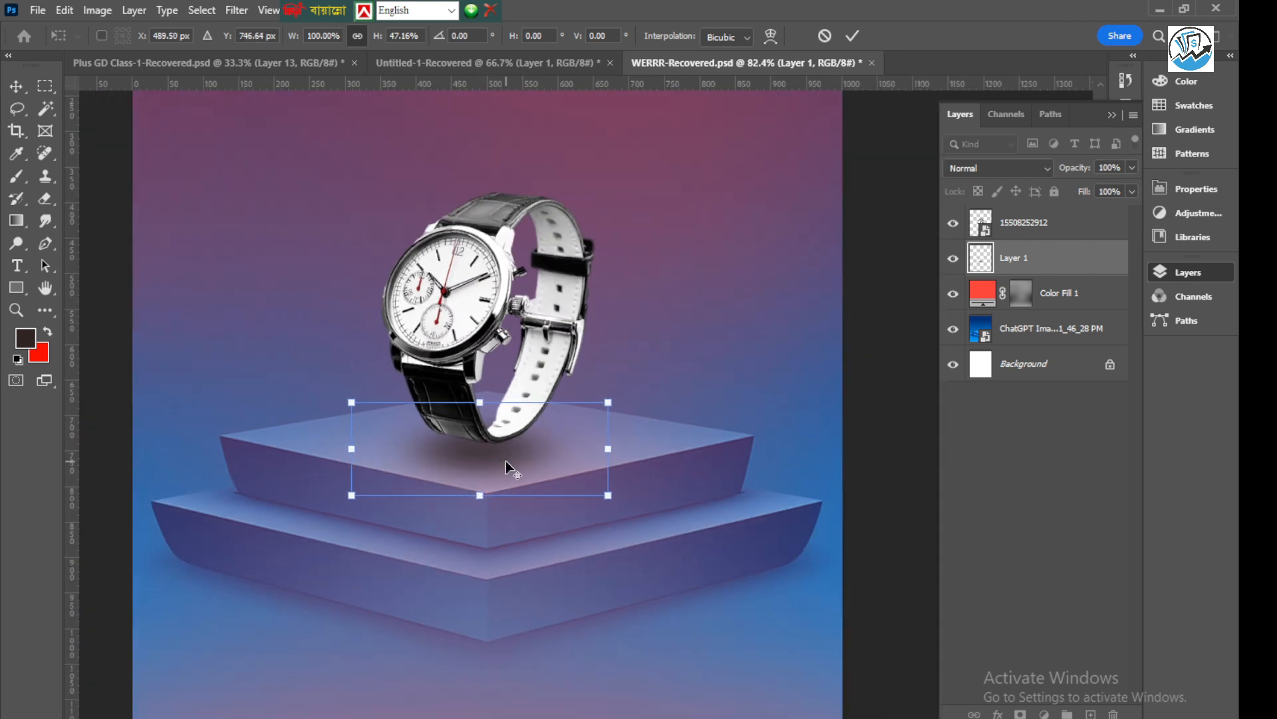
pyautogui.scroll(1, 509, 469)
pyautogui.hotkey('alt', 'space')
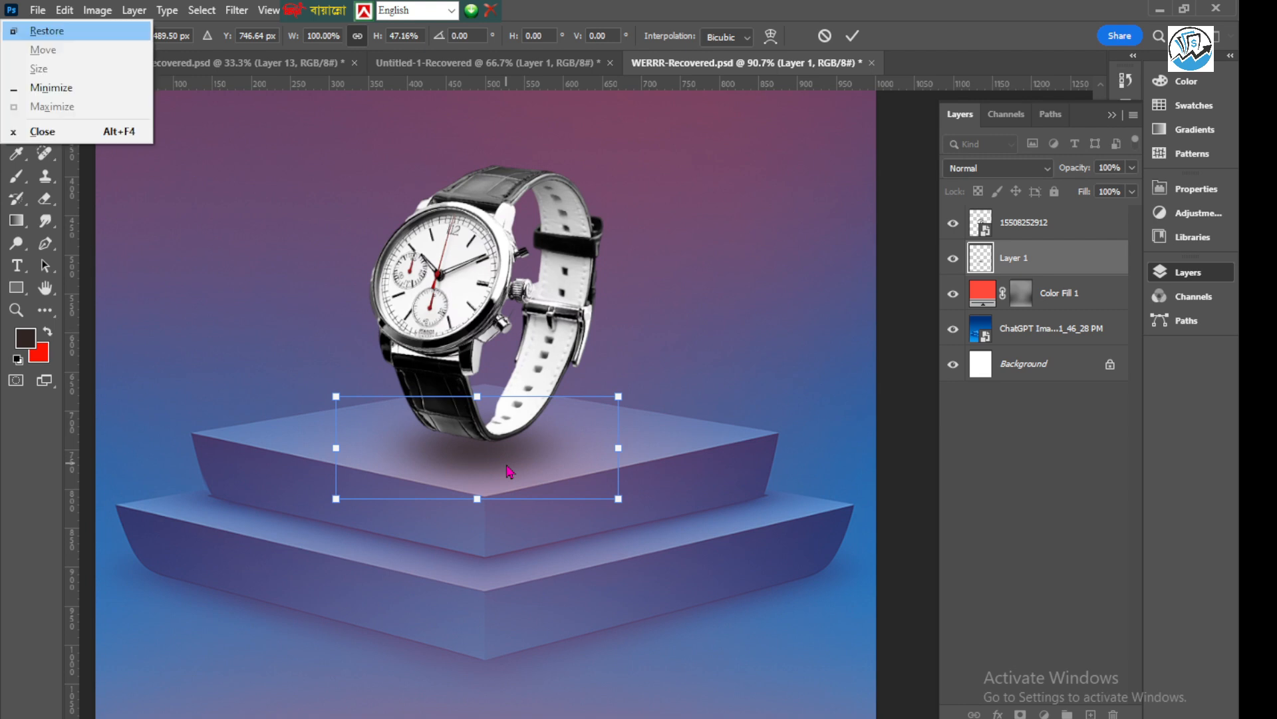
pyautogui.press('Up')
pyautogui.press('Escape')
pyautogui.press('Right')
pyautogui.press('Right')
pyautogui.press('Right')
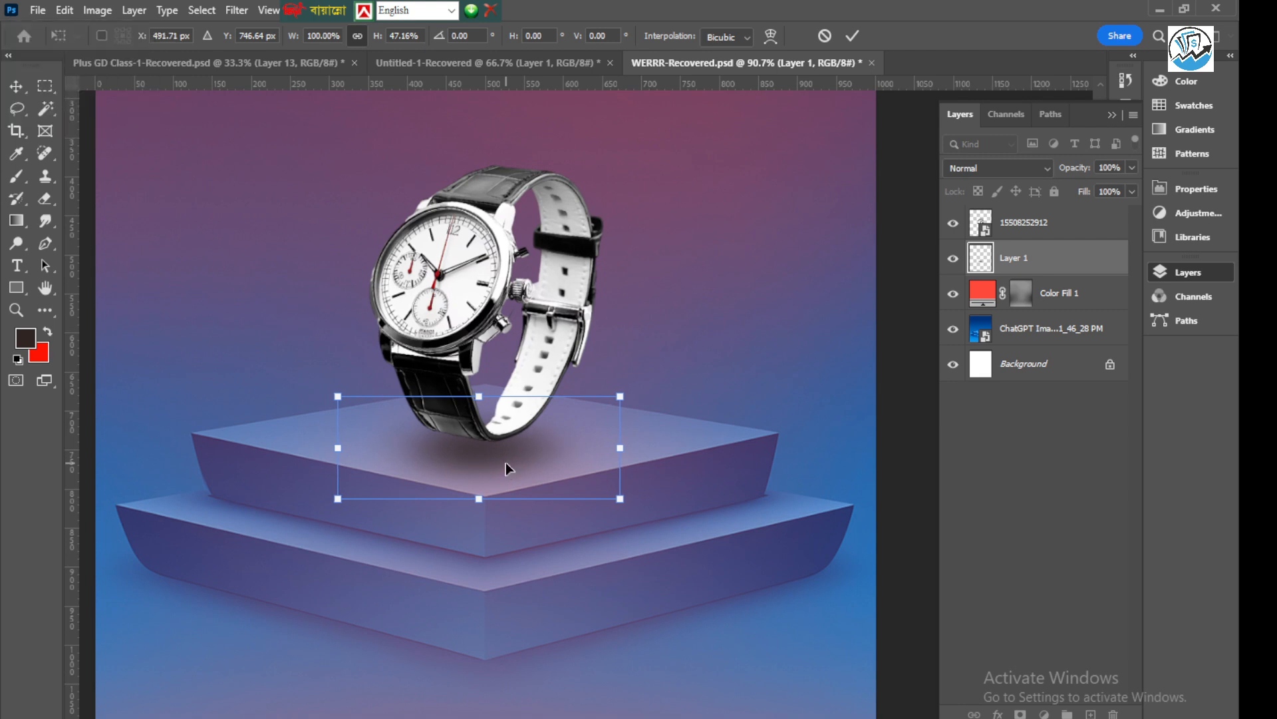
pyautogui.press('Up')
pyautogui.press('Up')
pyautogui.press('Up')
pyautogui.press('Right')
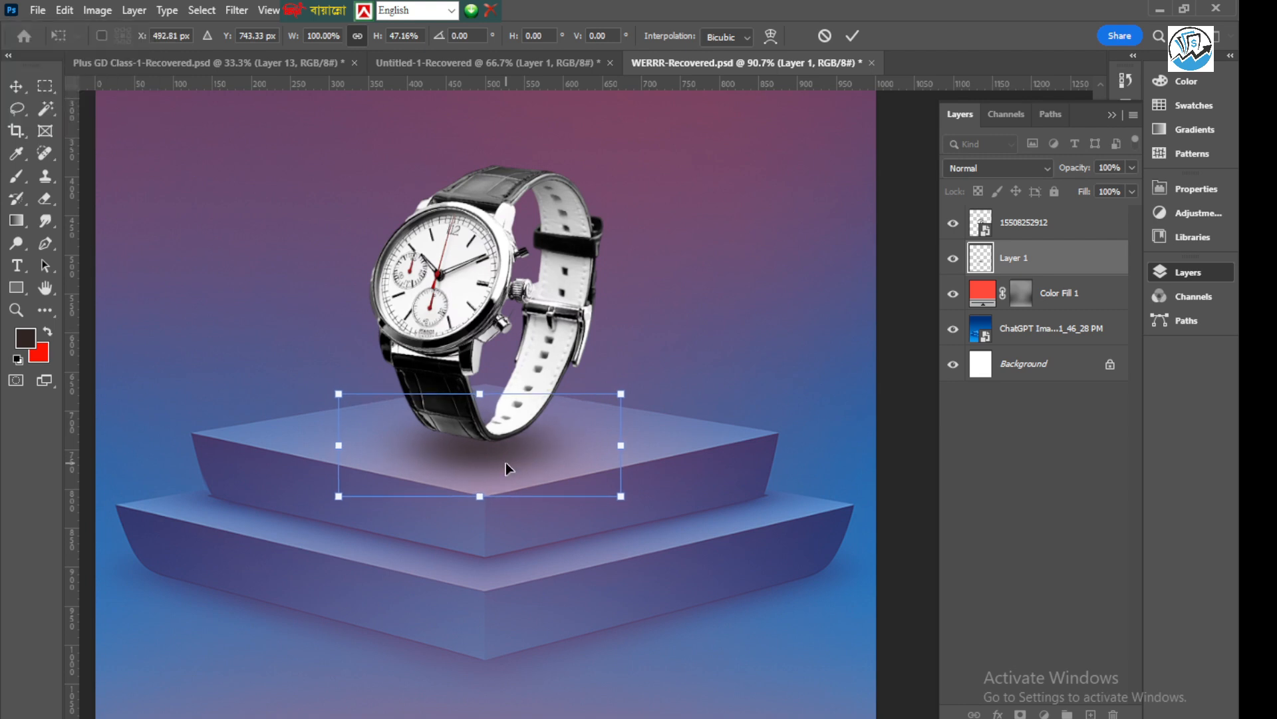
pyautogui.press('Up')
pyautogui.click(853, 36)
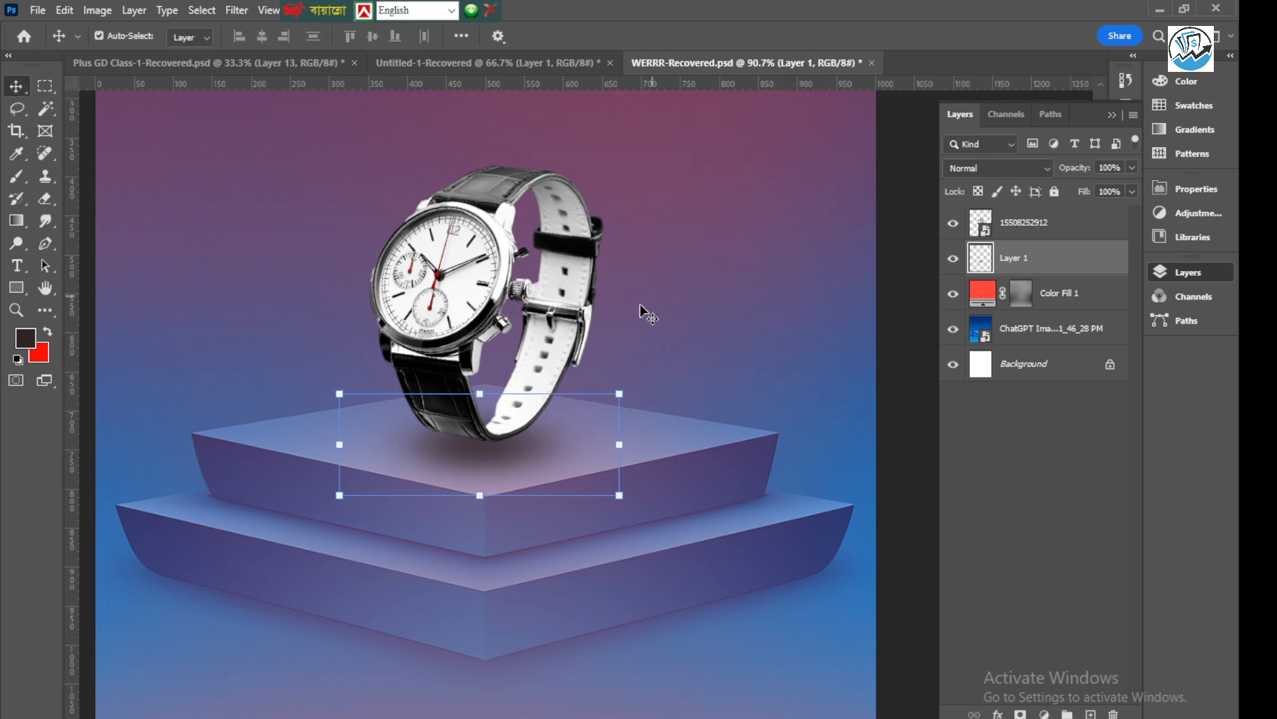
# Draw a rectangle shape about 94 by 88 px near the poster's upper-left corner
pyautogui.scroll(-3, 160, 295)
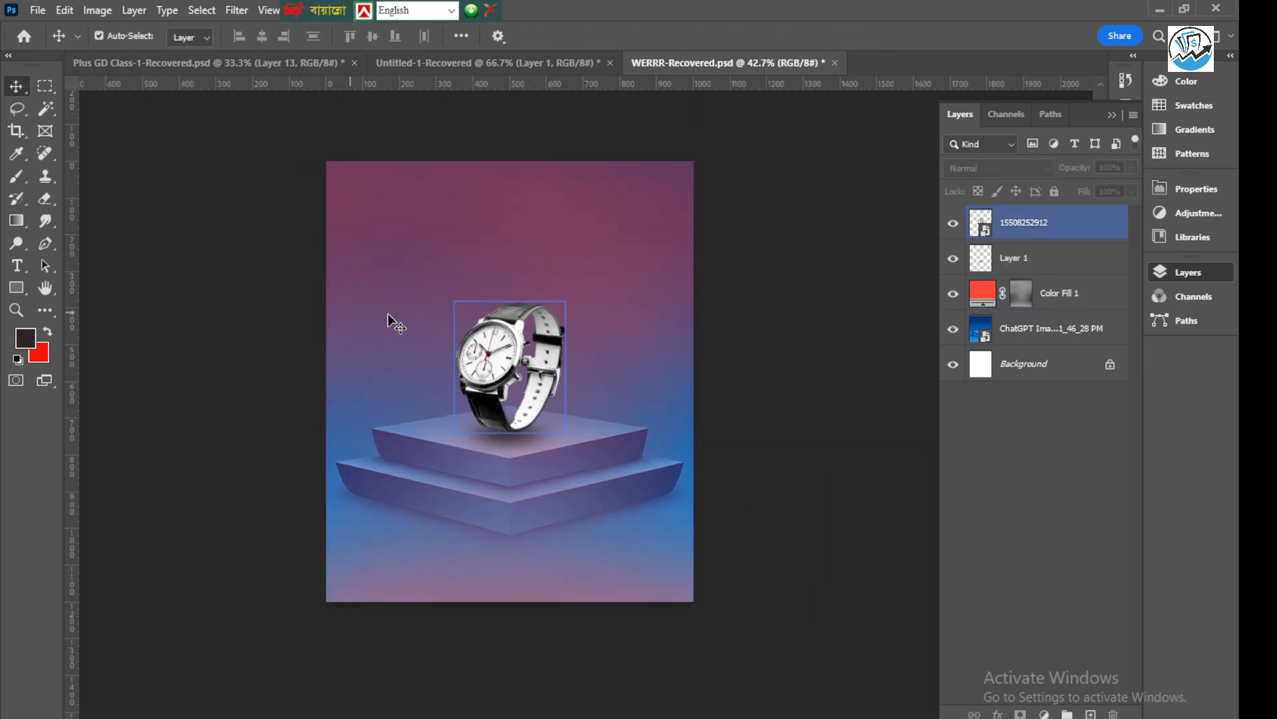
pyautogui.click(393, 321)
pyautogui.click(699, 228)
pyautogui.click(522, 266)
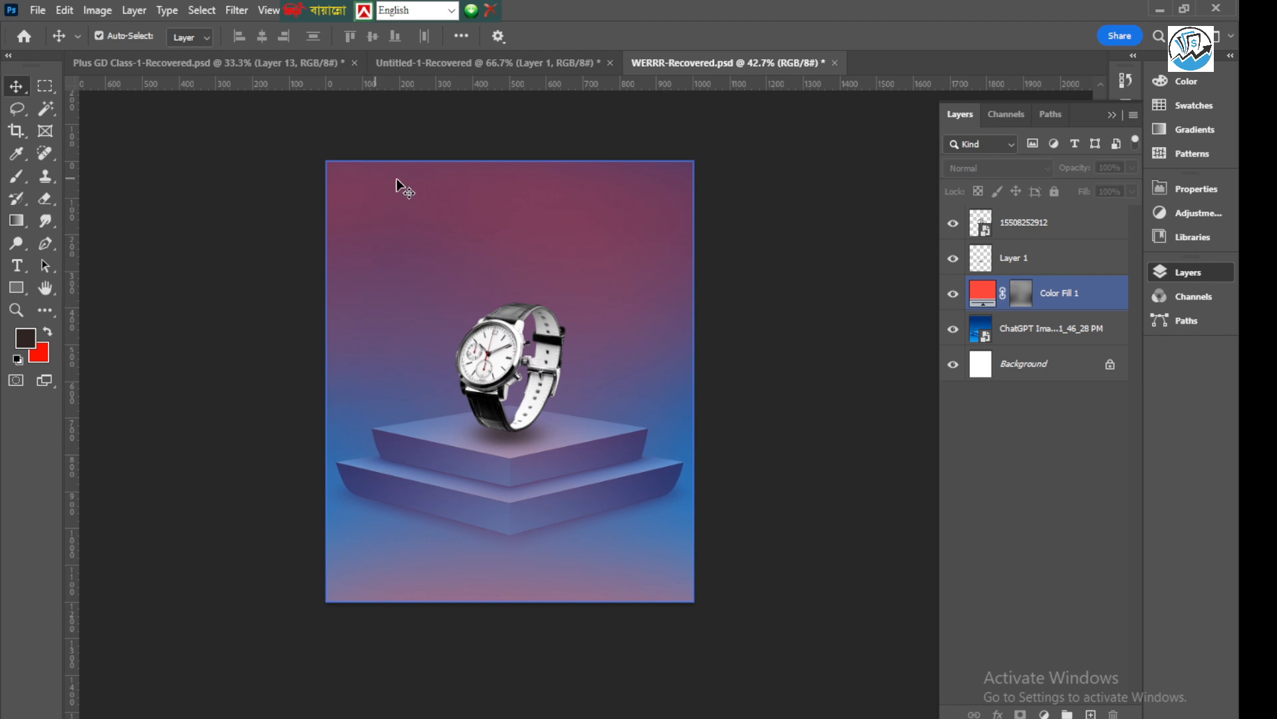
pyautogui.moveTo(20, 295); pyautogui.dragTo(117, 292)
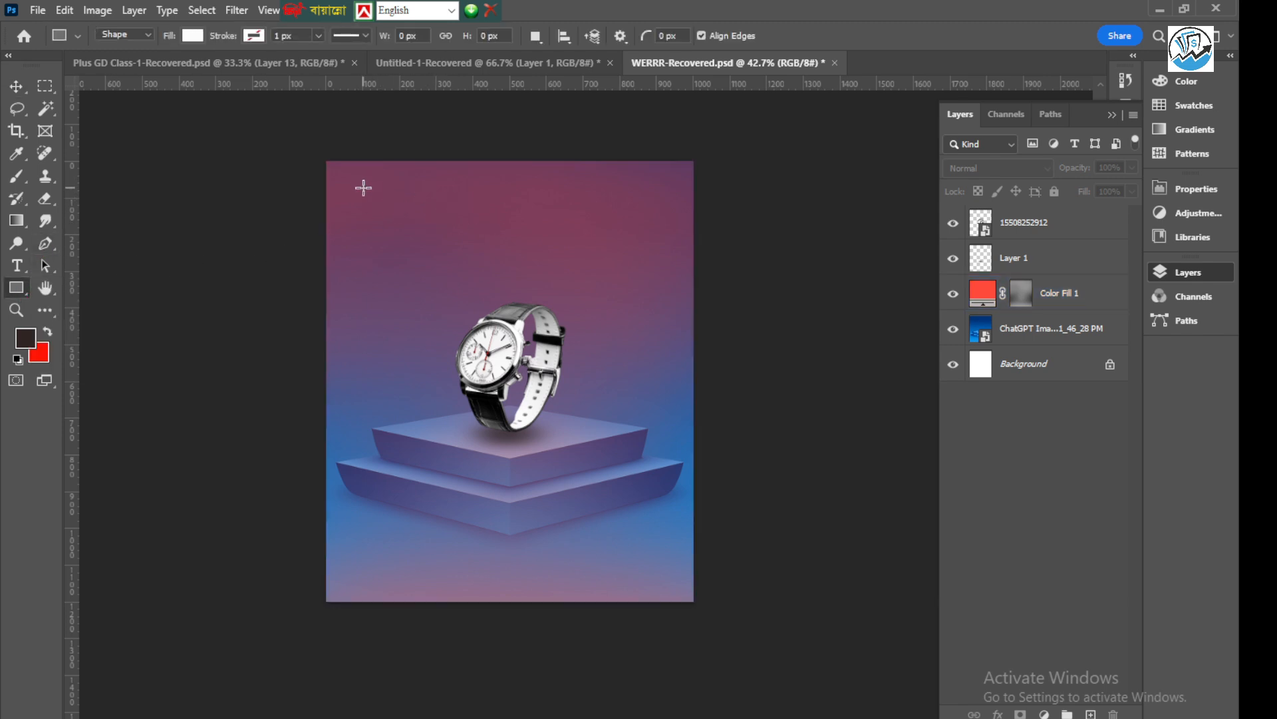
pyautogui.moveTo(363, 187); pyautogui.dragTo(398, 220)
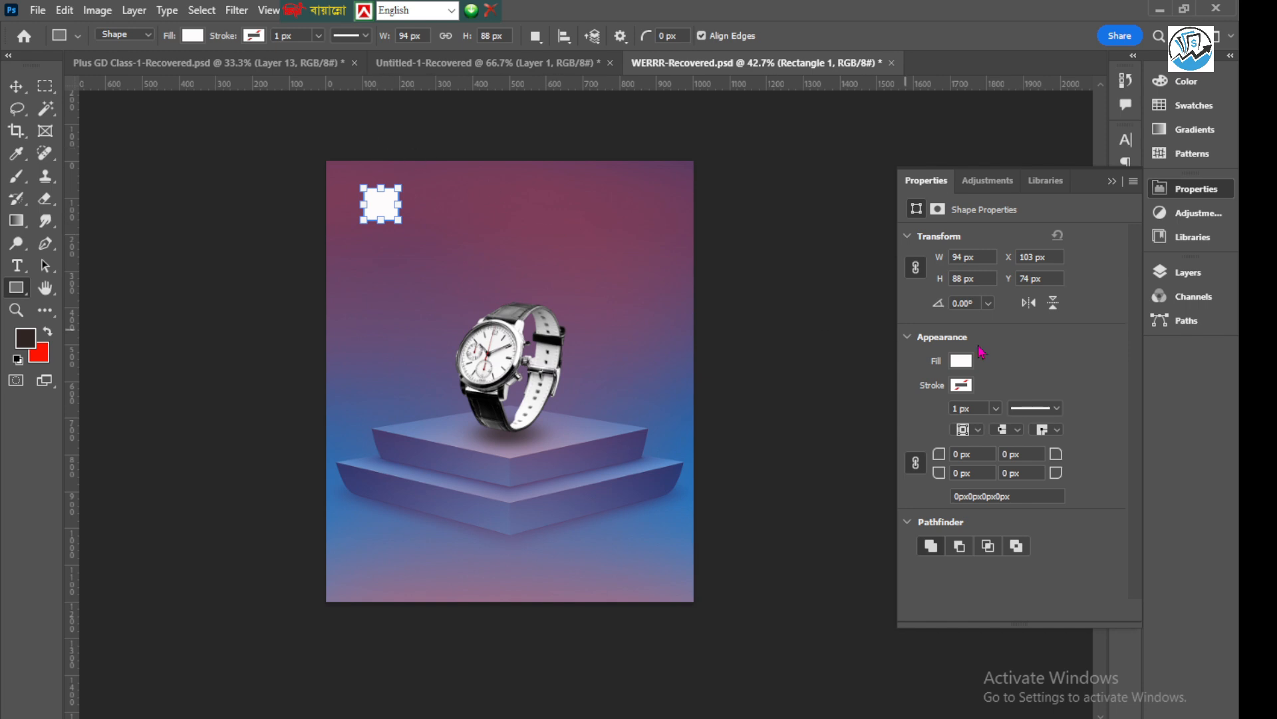
# Remove the rectangle's fill and give it a white stroke 7.41 px wide
pyautogui.click(966, 391)
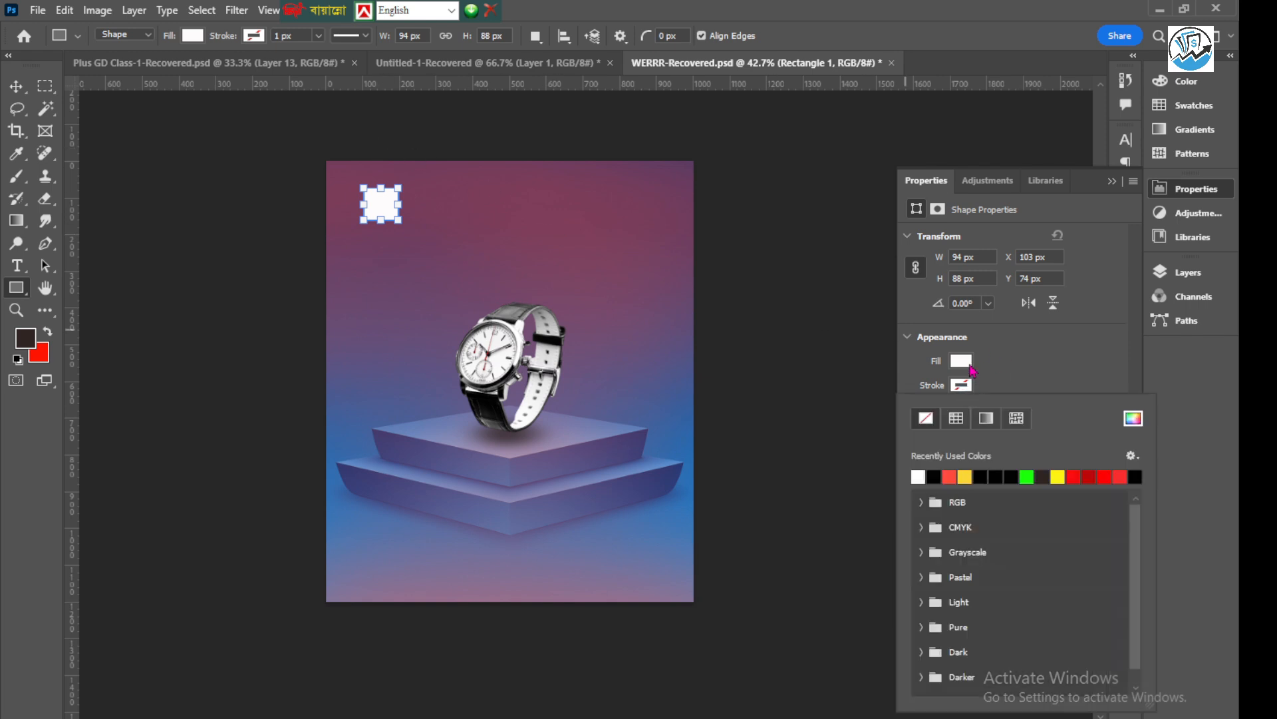
pyautogui.click(966, 363)
pyautogui.click(926, 394)
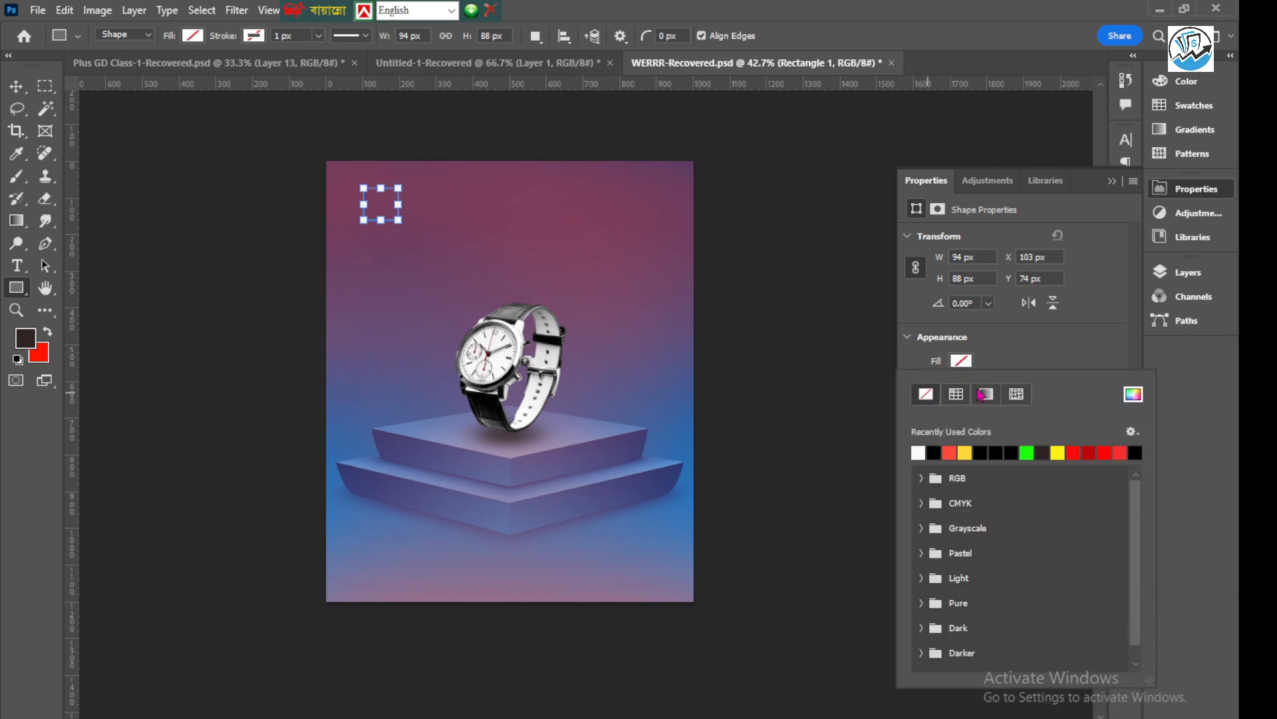
pyautogui.click(1010, 365)
pyautogui.click(965, 390)
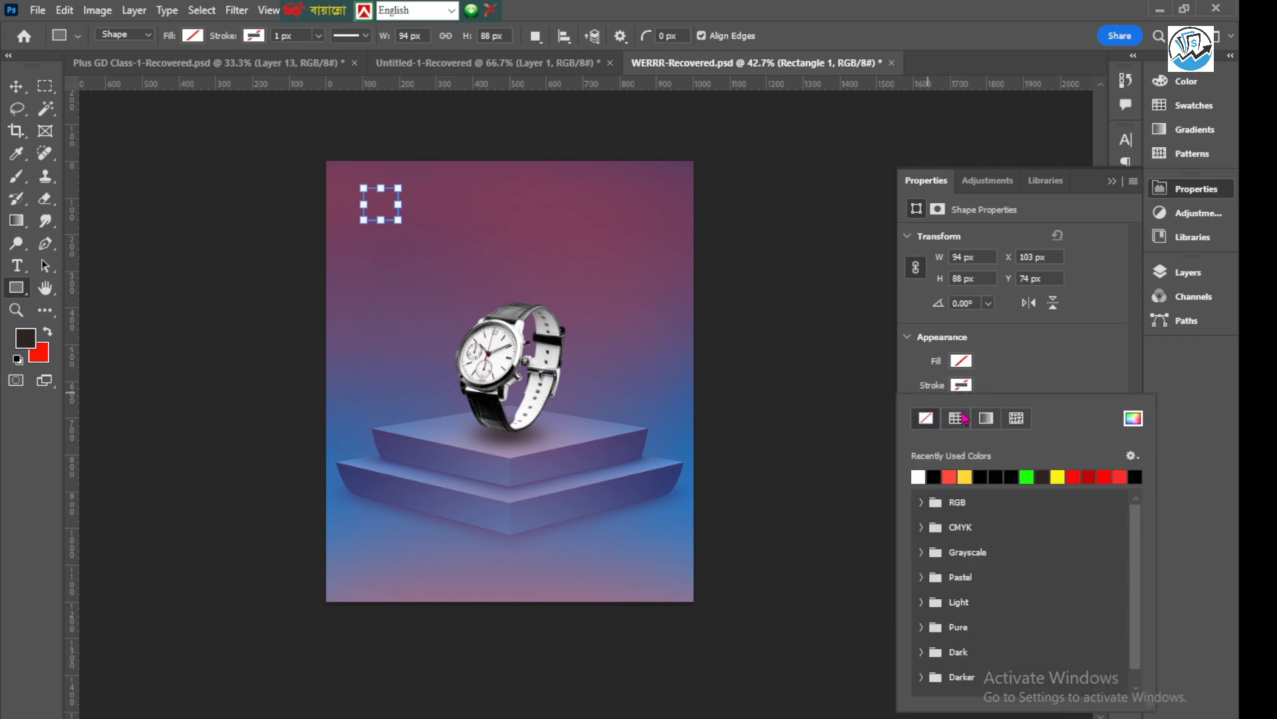
pyautogui.click(921, 475)
pyautogui.click(1023, 381)
pyautogui.click(996, 409)
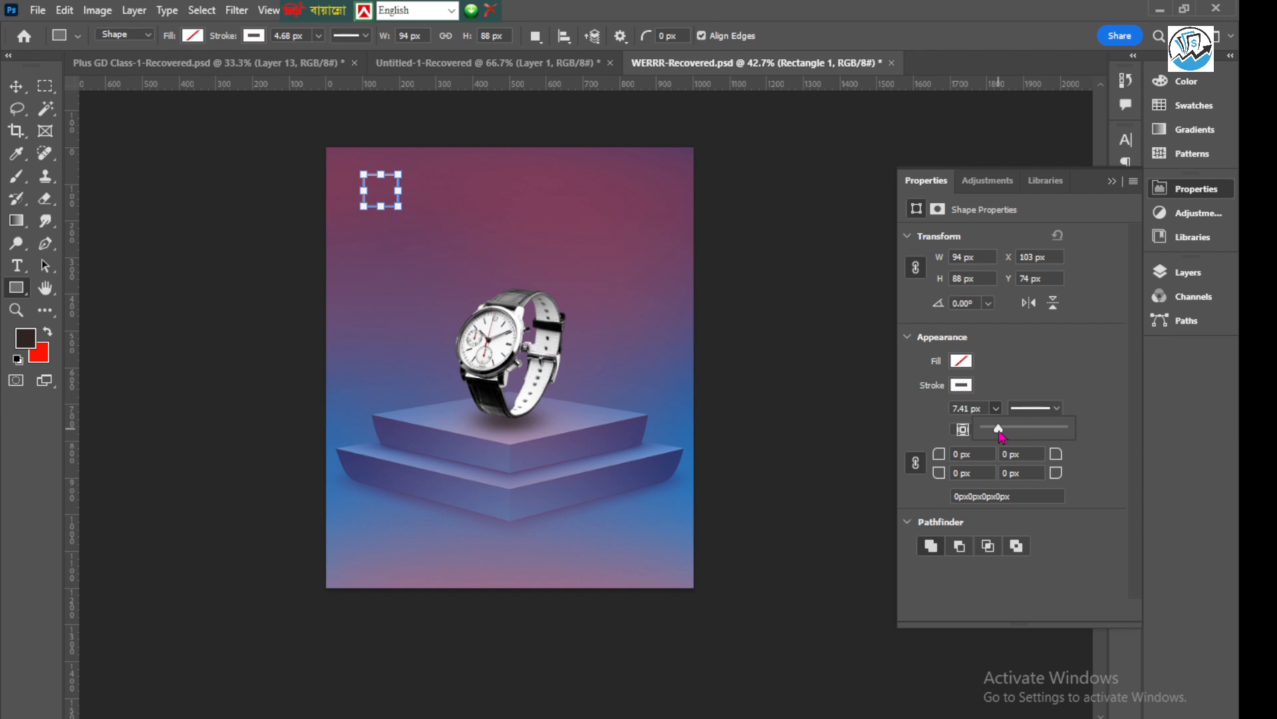
# Rotate the outlined rectangle to about -47.95° so it stands as a diamond, and apply the transform
pyautogui.click(18, 89)
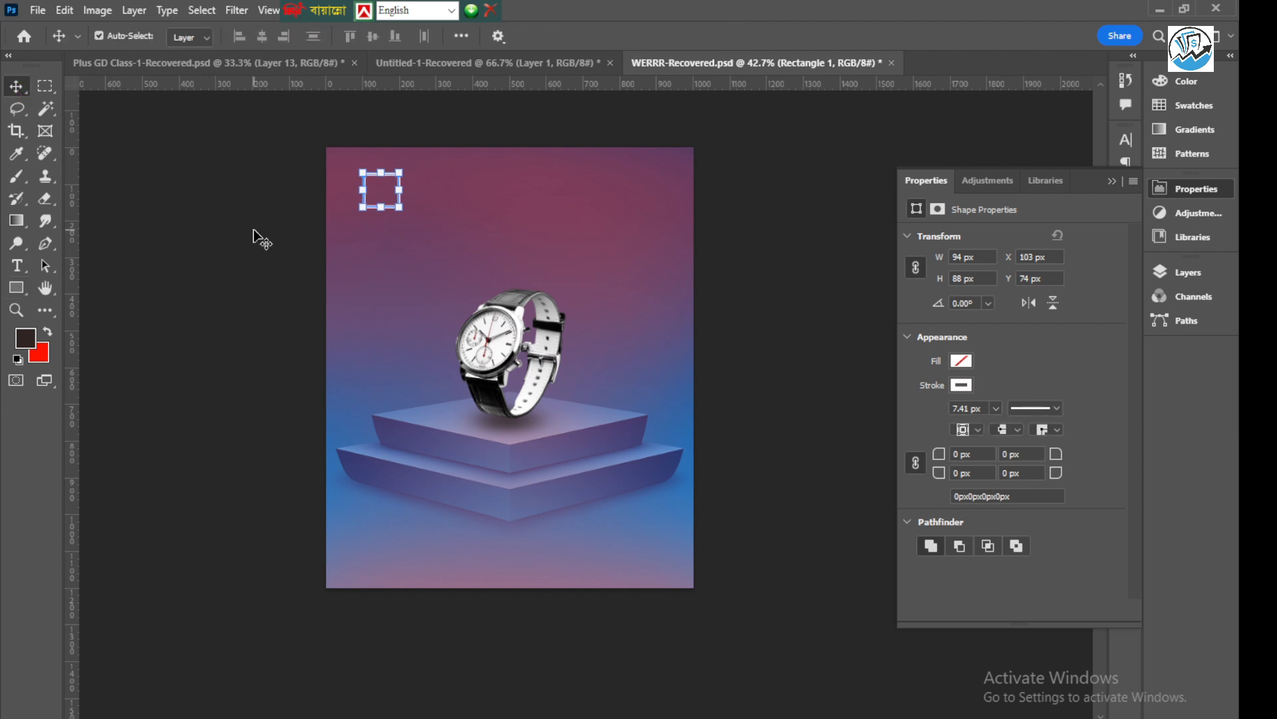
pyautogui.click(257, 237)
pyautogui.scroll(5, 363, 201)
pyautogui.scroll(-2, 360, 220)
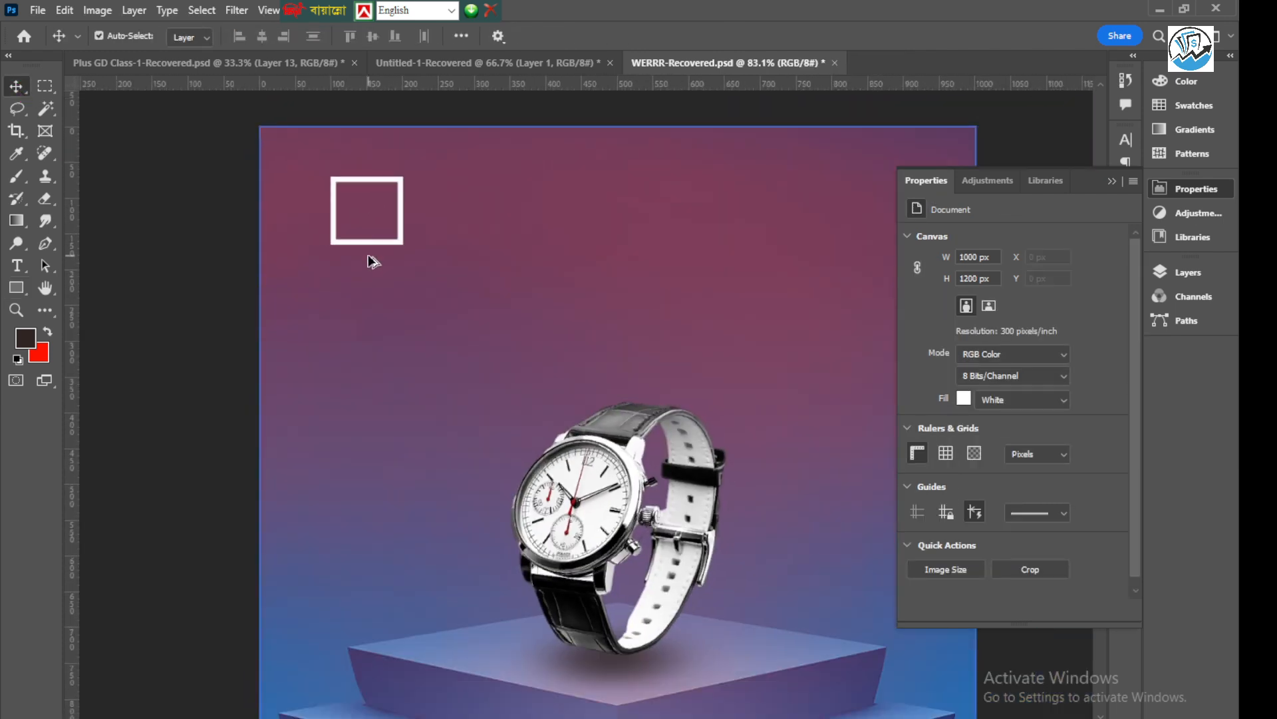
pyautogui.click(400, 218)
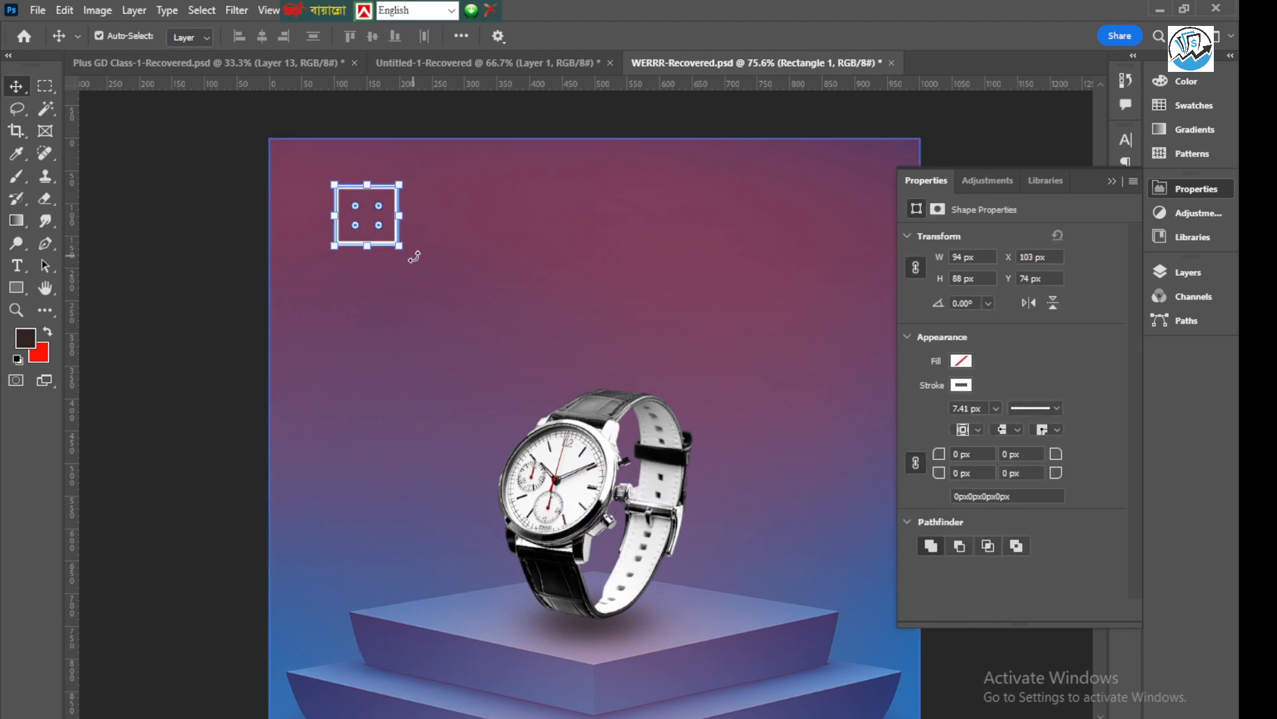
pyautogui.moveTo(414, 256); pyautogui.dragTo(470, 203)
pyautogui.click(852, 35)
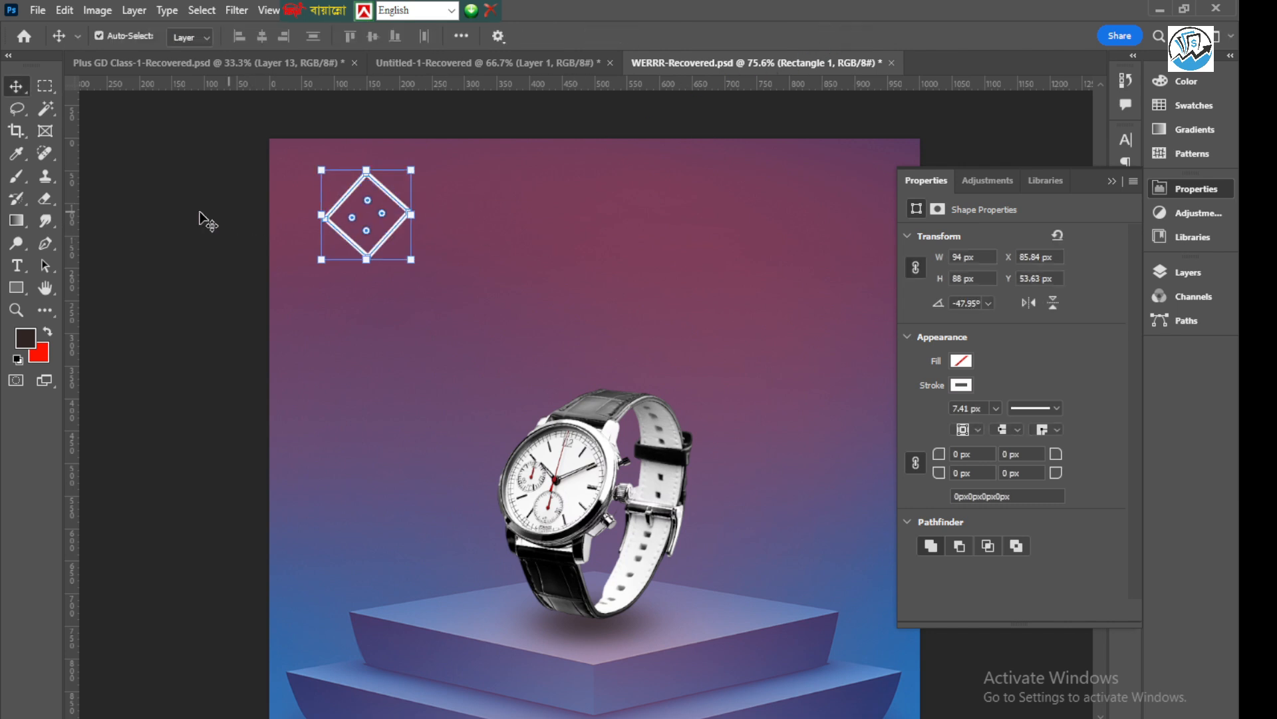
pyautogui.click(203, 220)
# Duplicate the diamond outline about 55 px to its right so the two overlap
pyautogui.scroll(3, 366, 213)
pyautogui.click(343, 196)
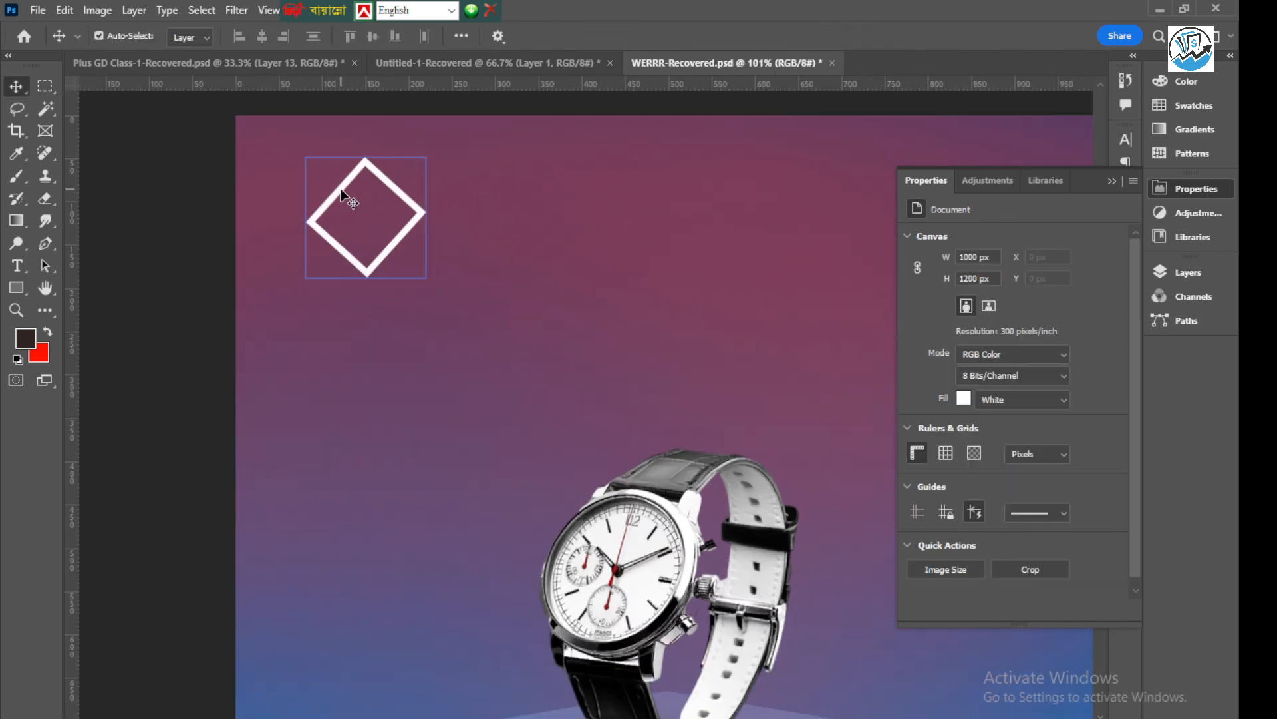
pyautogui.moveTo(343, 194); pyautogui.dragTo(389, 195)
pyautogui.click(213, 214)
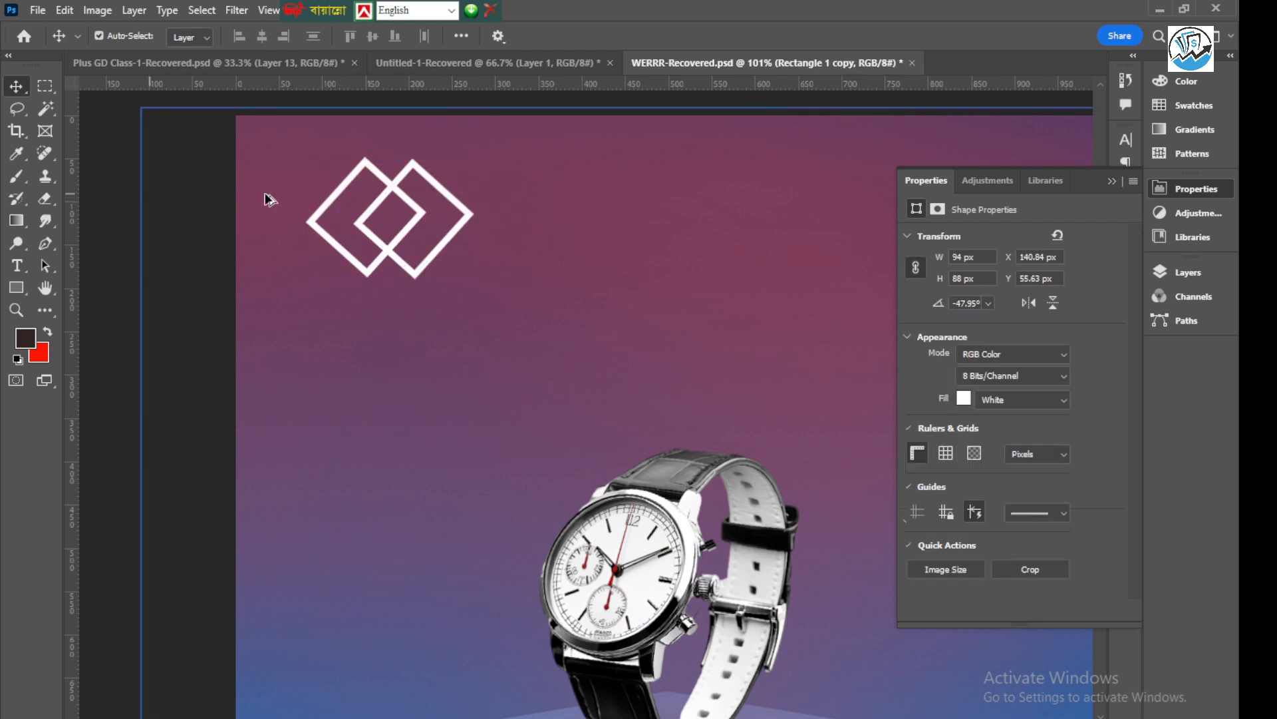
# Scale both overlapping diamonds together to 61.30% as a small logo in the poster's upper-left corner, and apply the transform
pyautogui.scroll(-3, 293, 206)
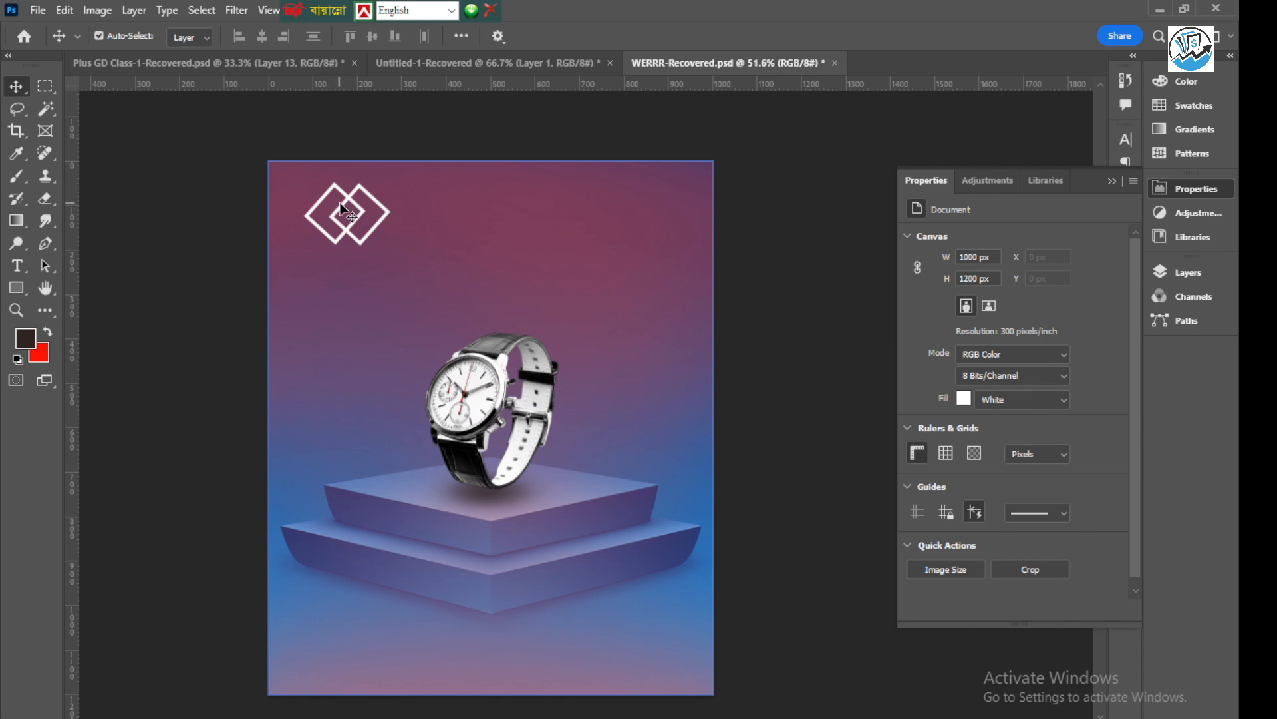
pyautogui.scroll(3, 339, 209)
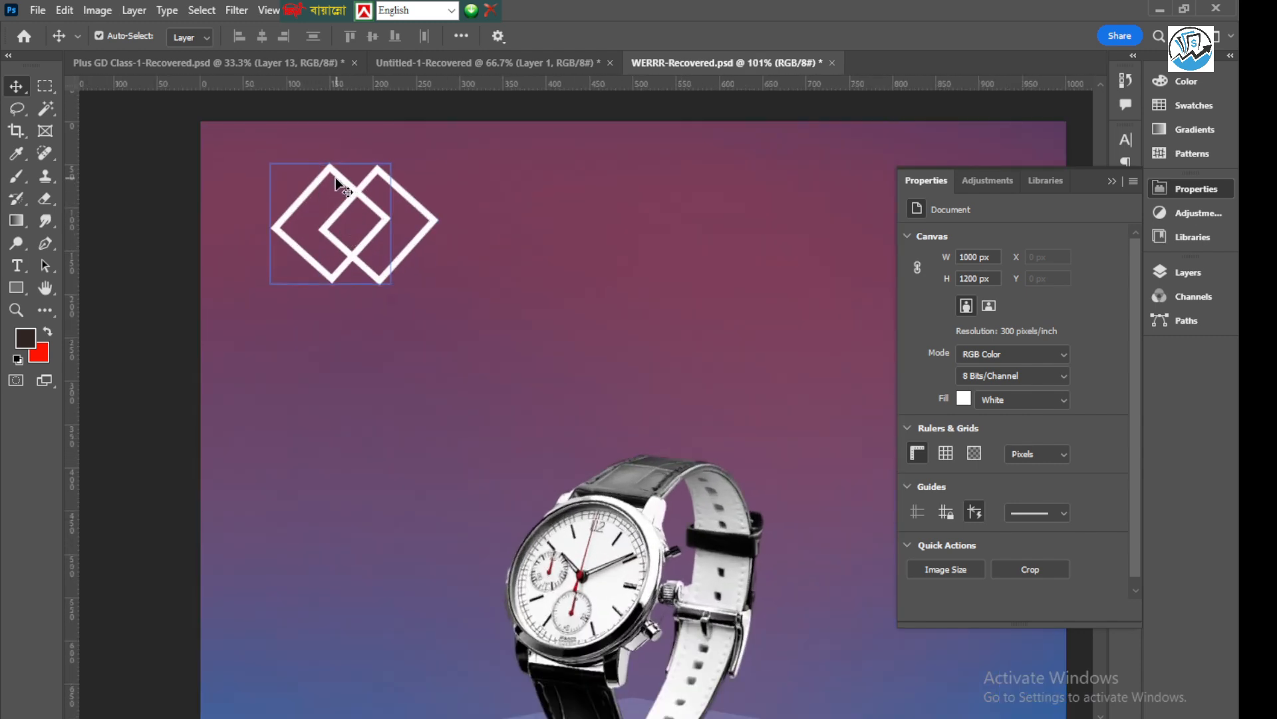
pyautogui.click(333, 178)
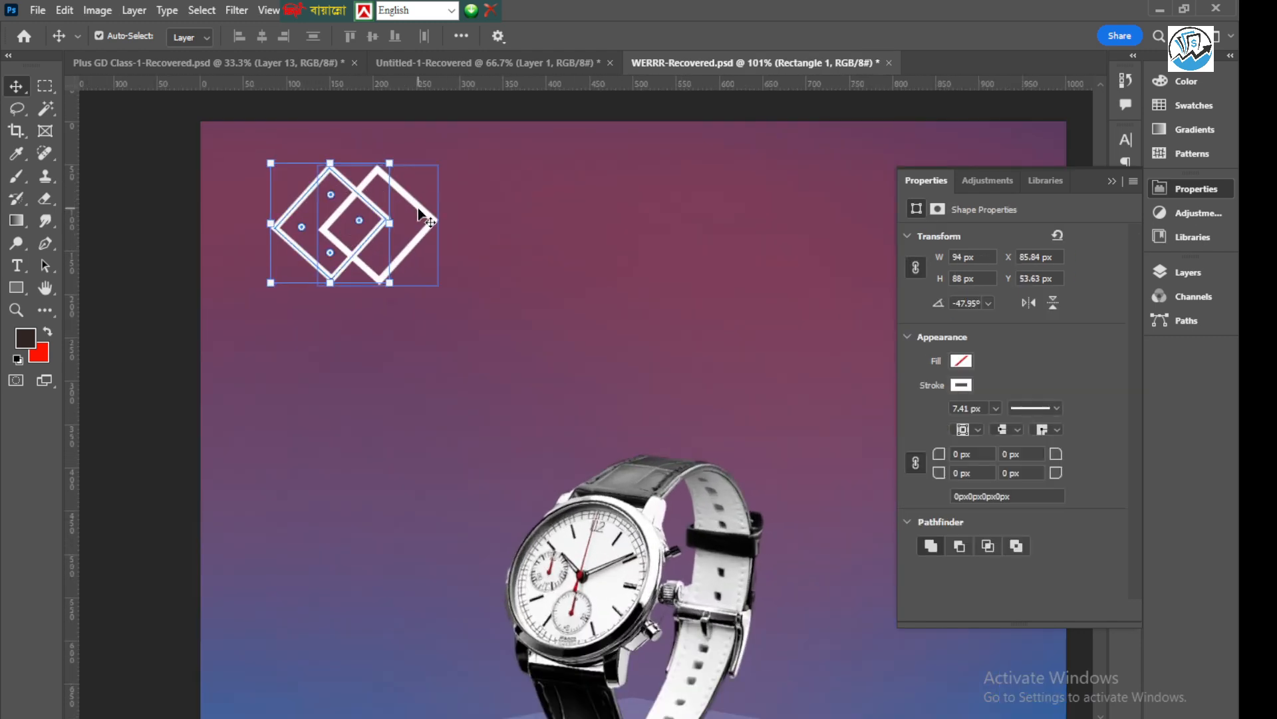
pyautogui.moveTo(268, 285); pyautogui.dragTo(308, 227)
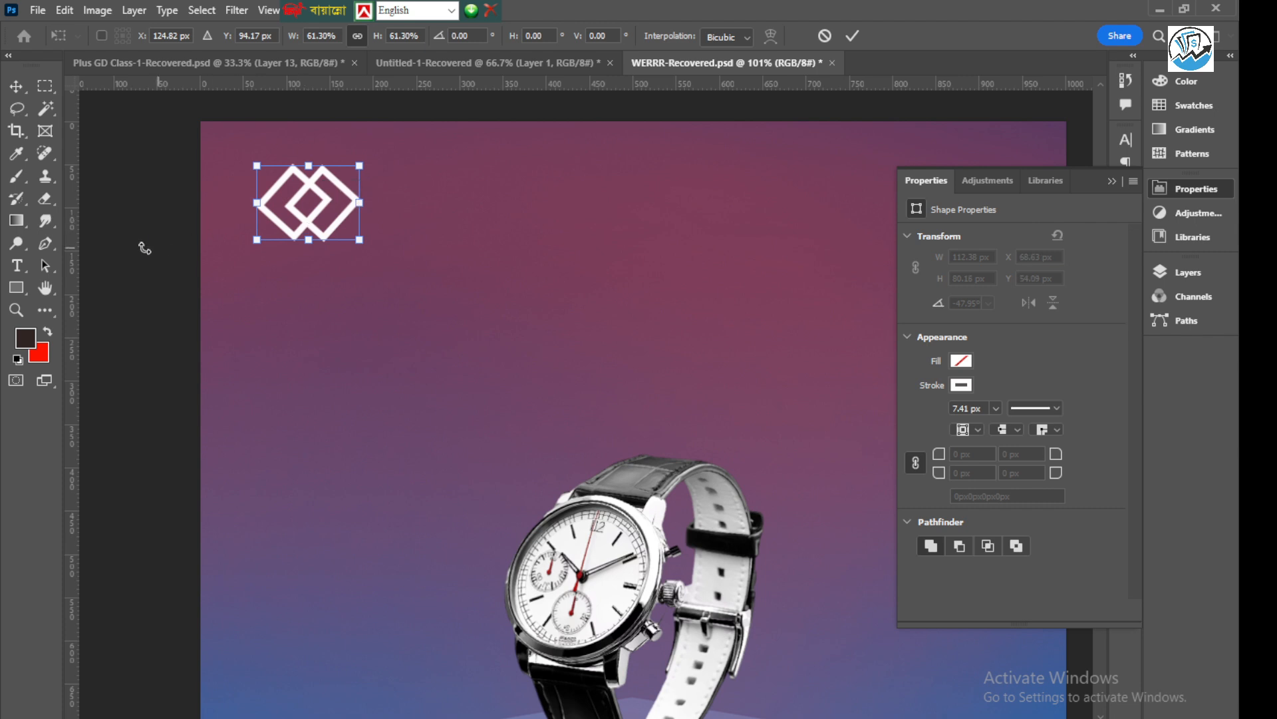
pyautogui.click(852, 36)
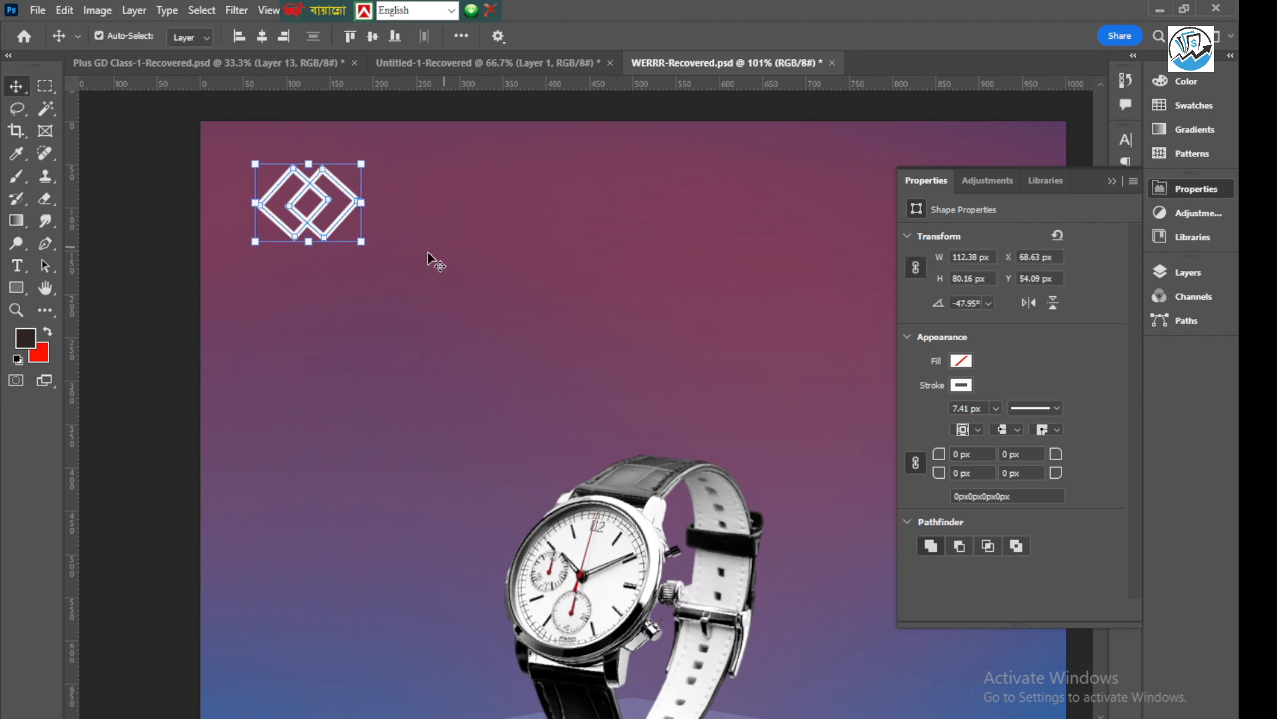
pyautogui.click(157, 276)
pyautogui.scroll(-2, 262, 243)
pyautogui.scroll(-2, 263, 243)
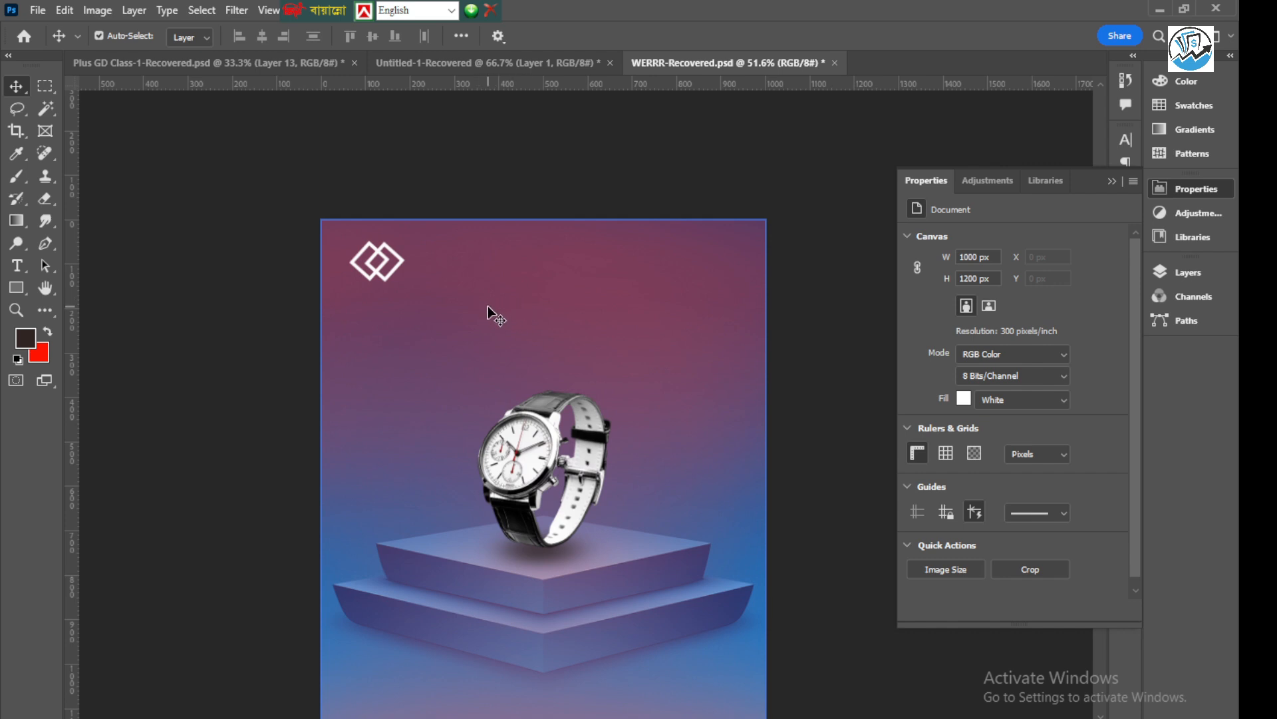
pyautogui.scroll(-3, 214, 313)
pyautogui.scroll(1, 756, 422)
pyautogui.scroll(1, 758, 420)
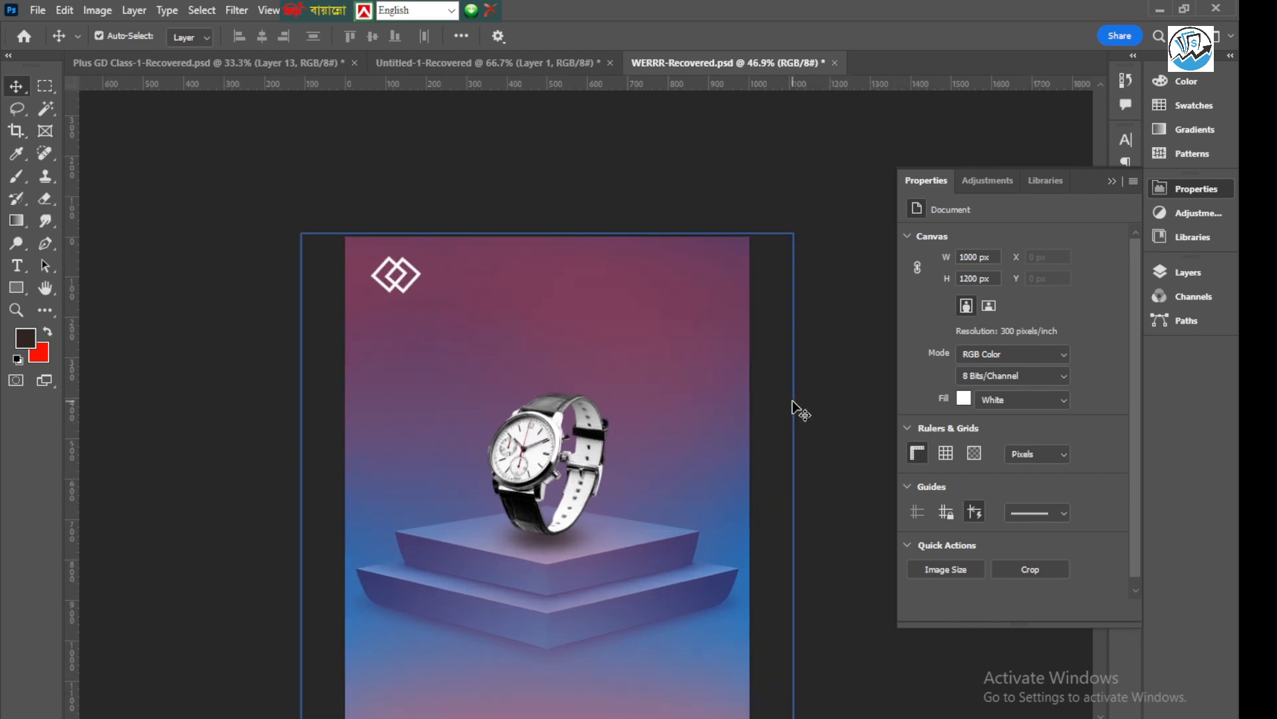
pyautogui.scroll(-2, 629, 363)
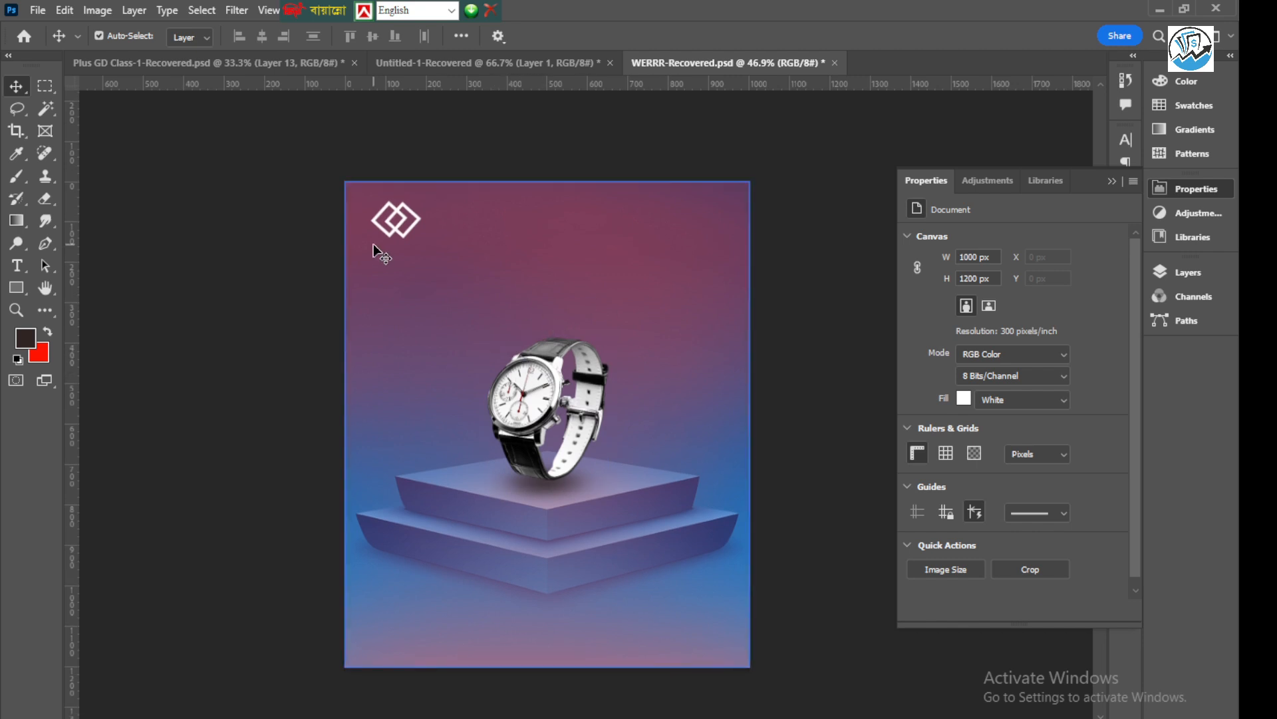
# Deepen the shadow directly under the watch strap on Layer 1 with a soft dark brush at 124 px and 36% opacity
pyautogui.scroll(3, 557, 485)
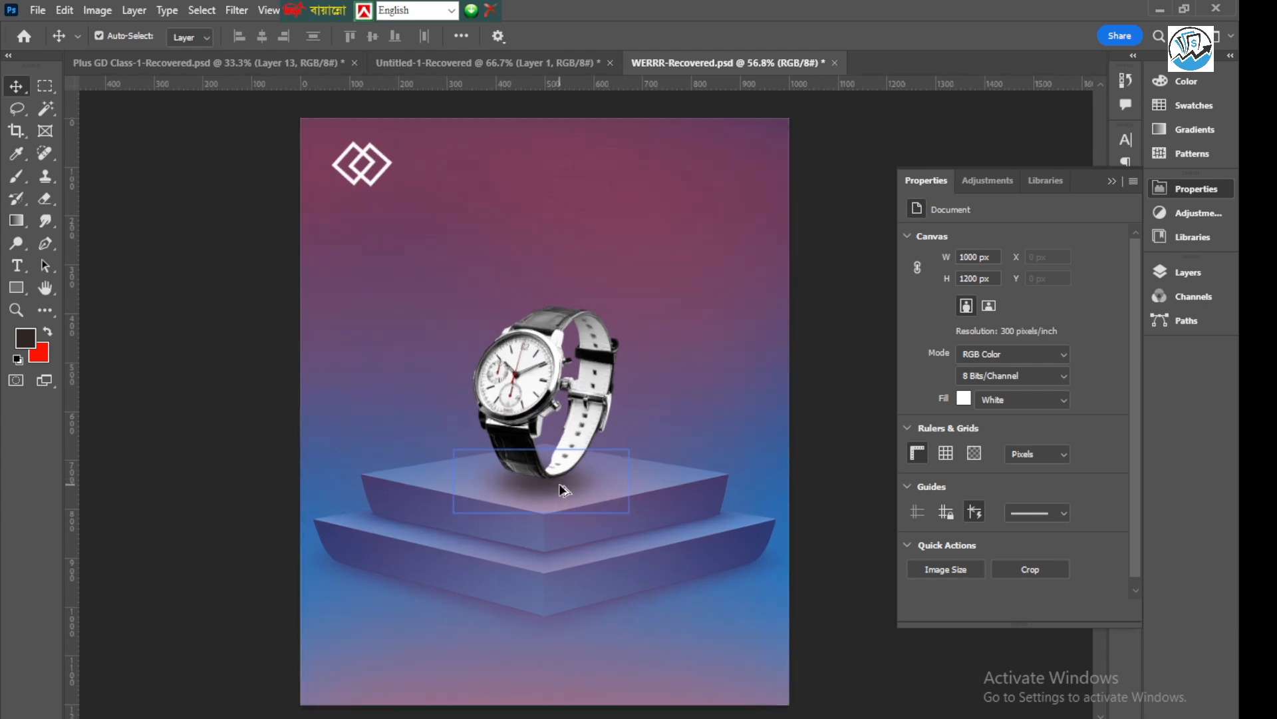
pyautogui.click(557, 484)
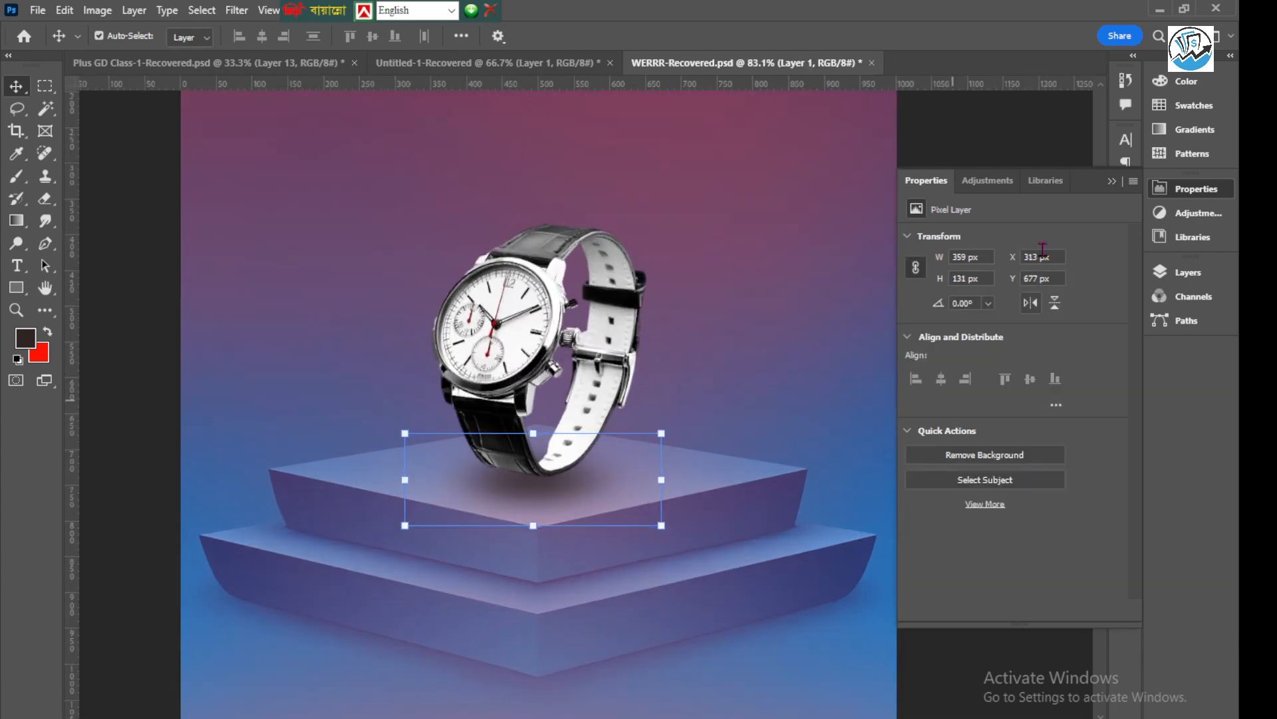
pyautogui.click(1215, 272)
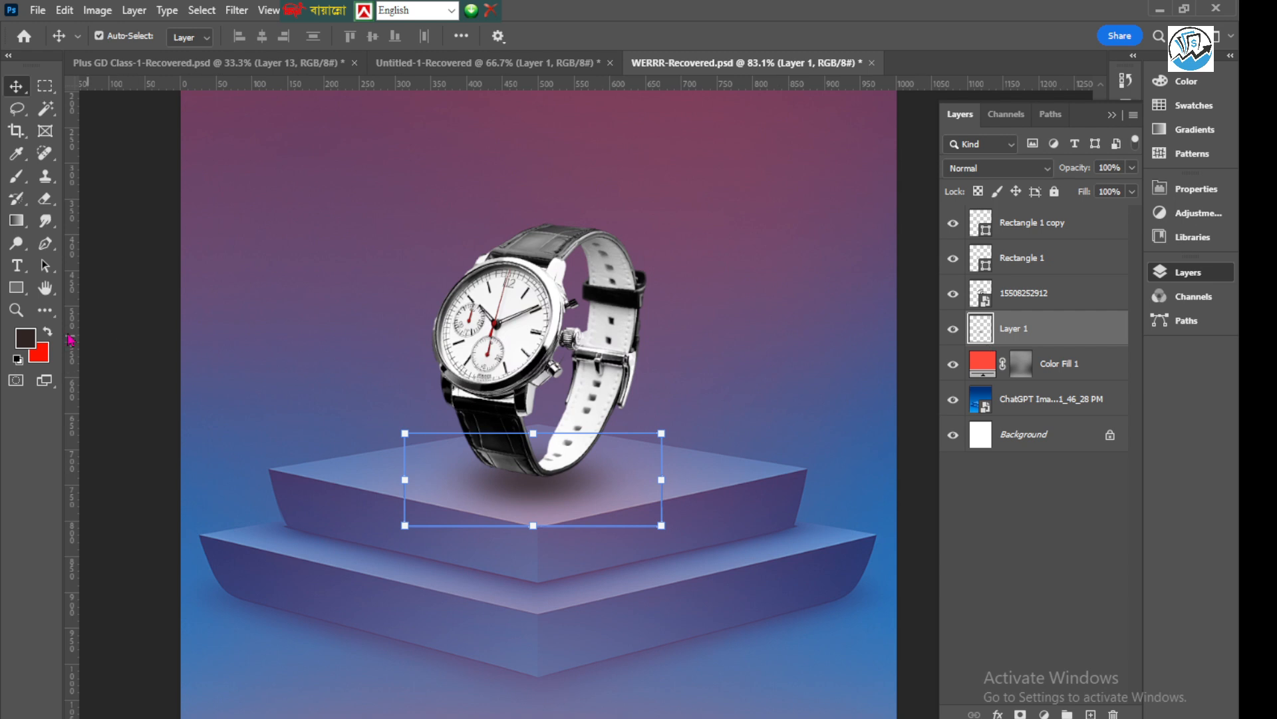
pyautogui.click(17, 178)
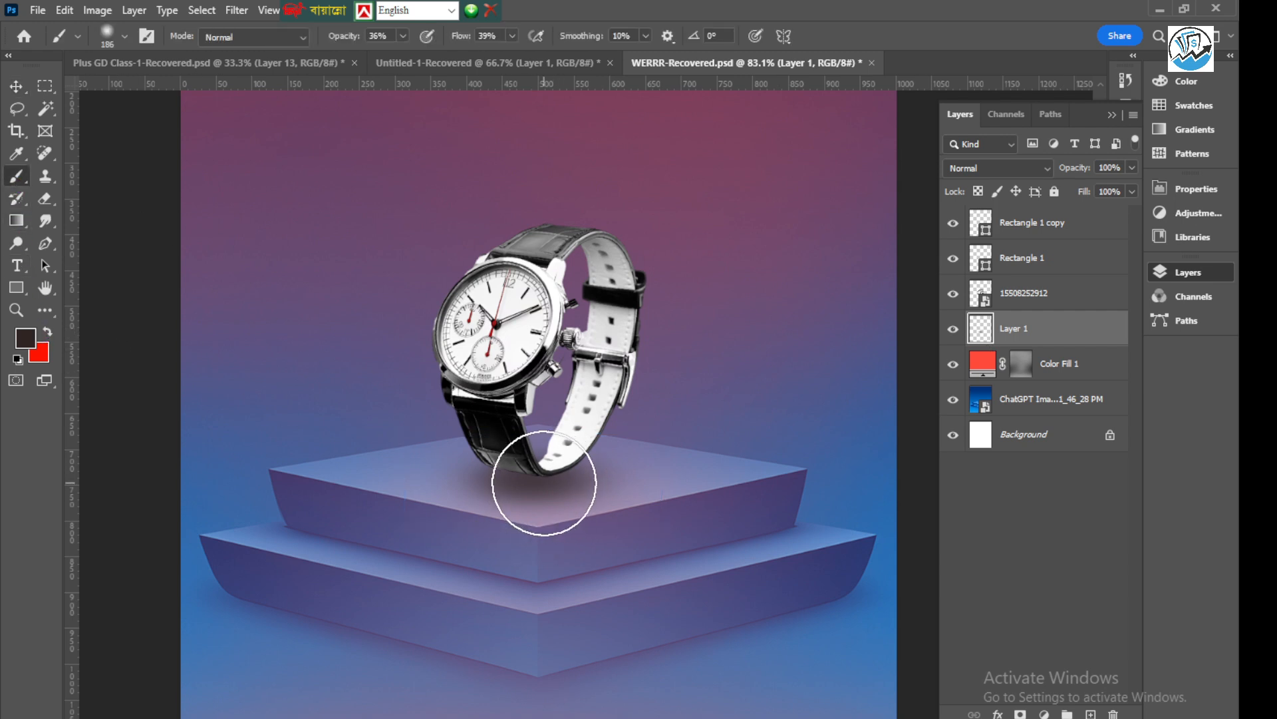
pyautogui.scroll(2, 544, 483)
pyautogui.moveTo(544, 484)
pyautogui.mouseDown()
pyautogui.moveTo(487, 484)
pyautogui.moveTo(522, 489)
pyautogui.mouseUp()
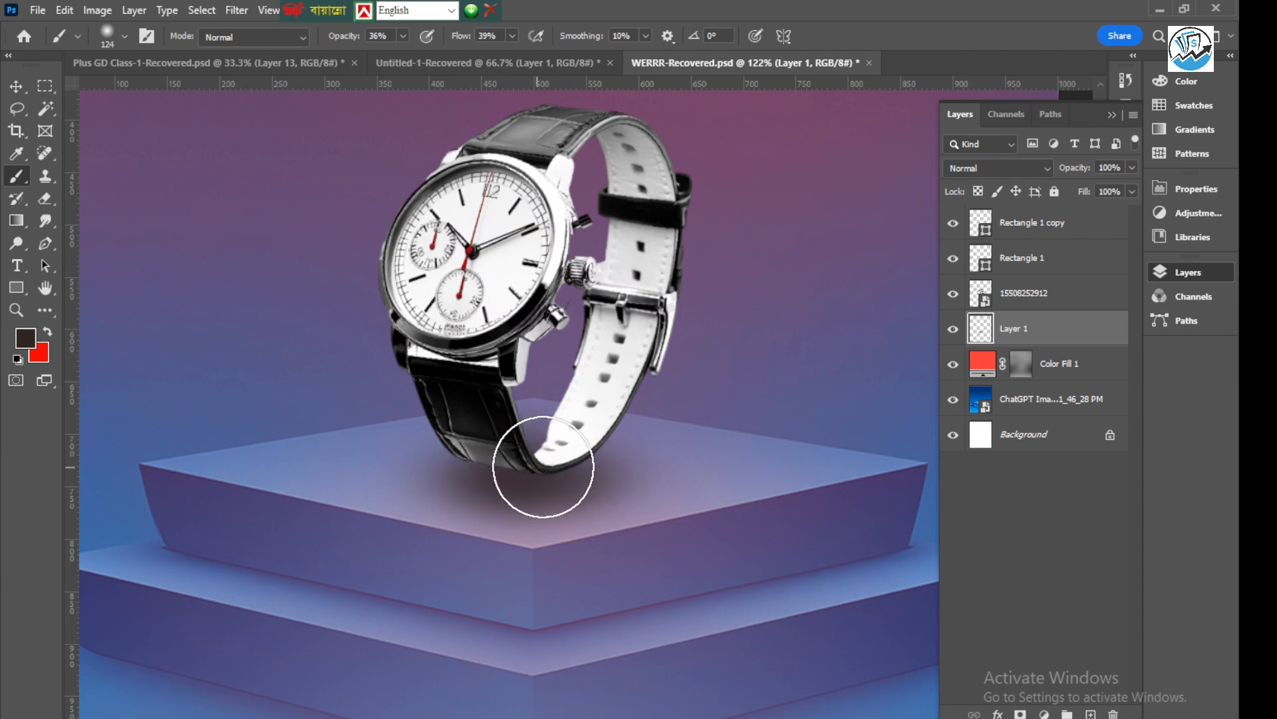
pyautogui.scroll(-2, 438, 478)
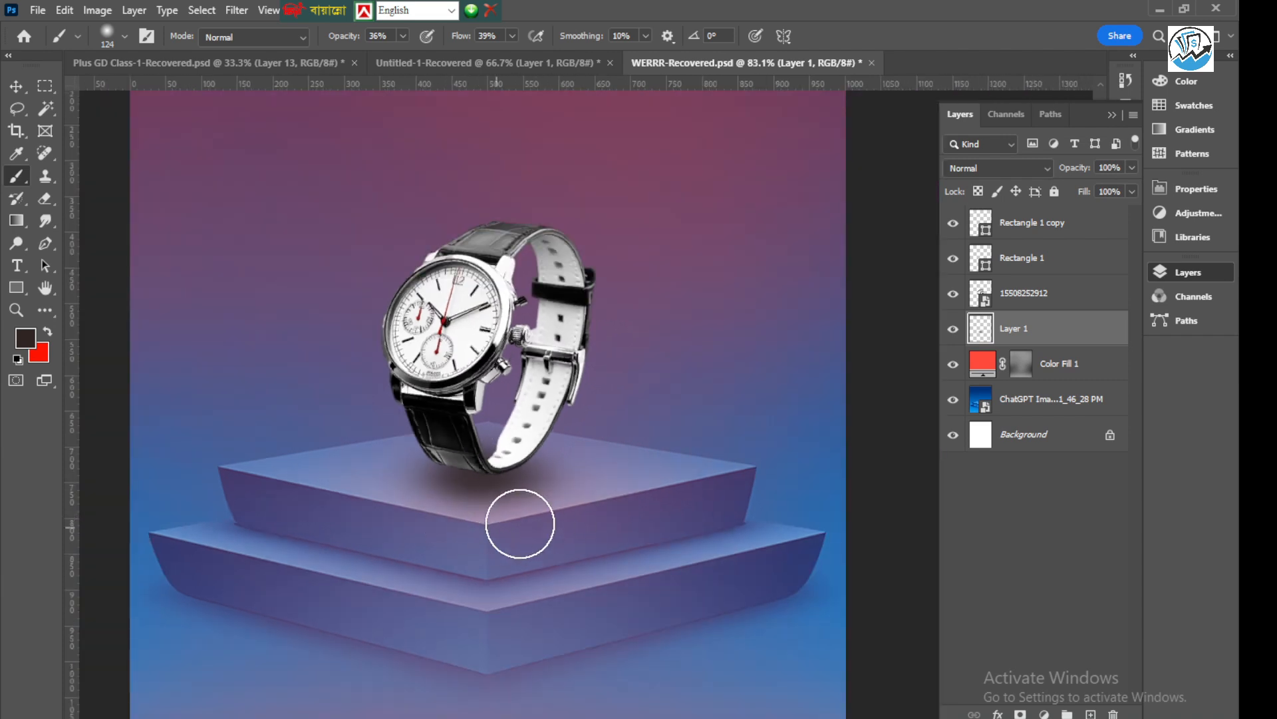
pyautogui.click(17, 88)
pyautogui.scroll(-3, 604, 383)
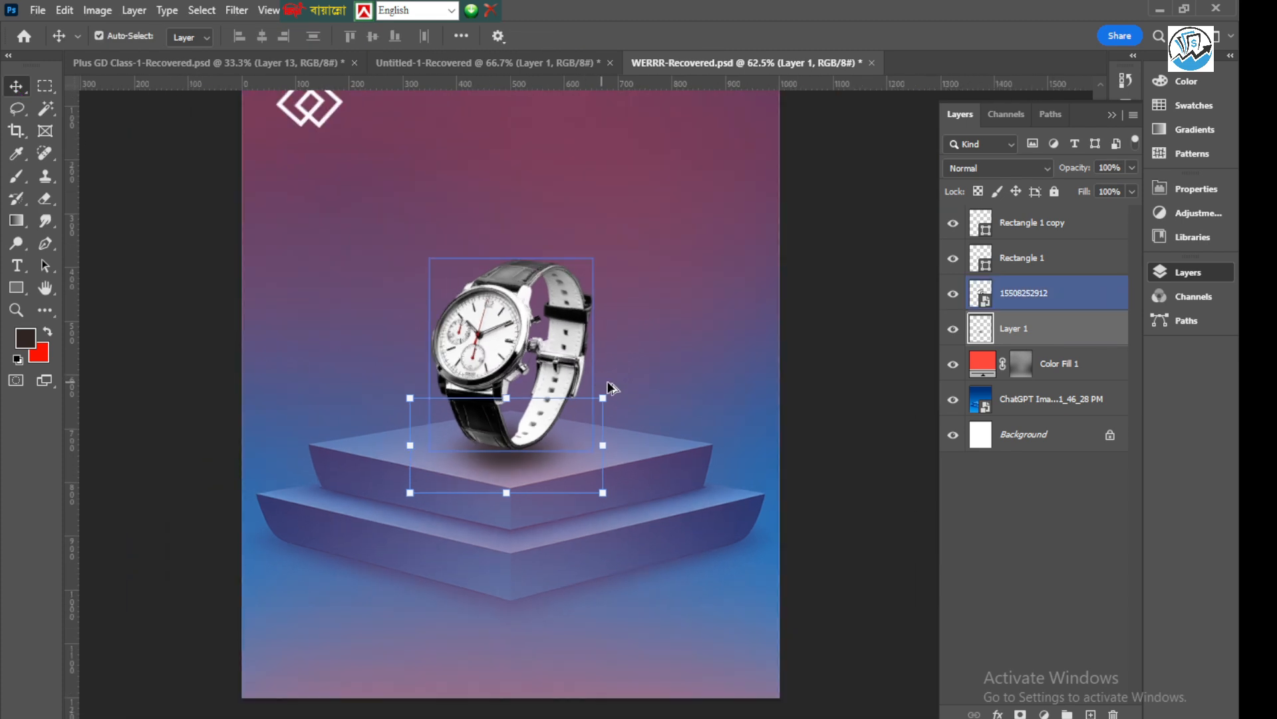
pyautogui.click(253, 292)
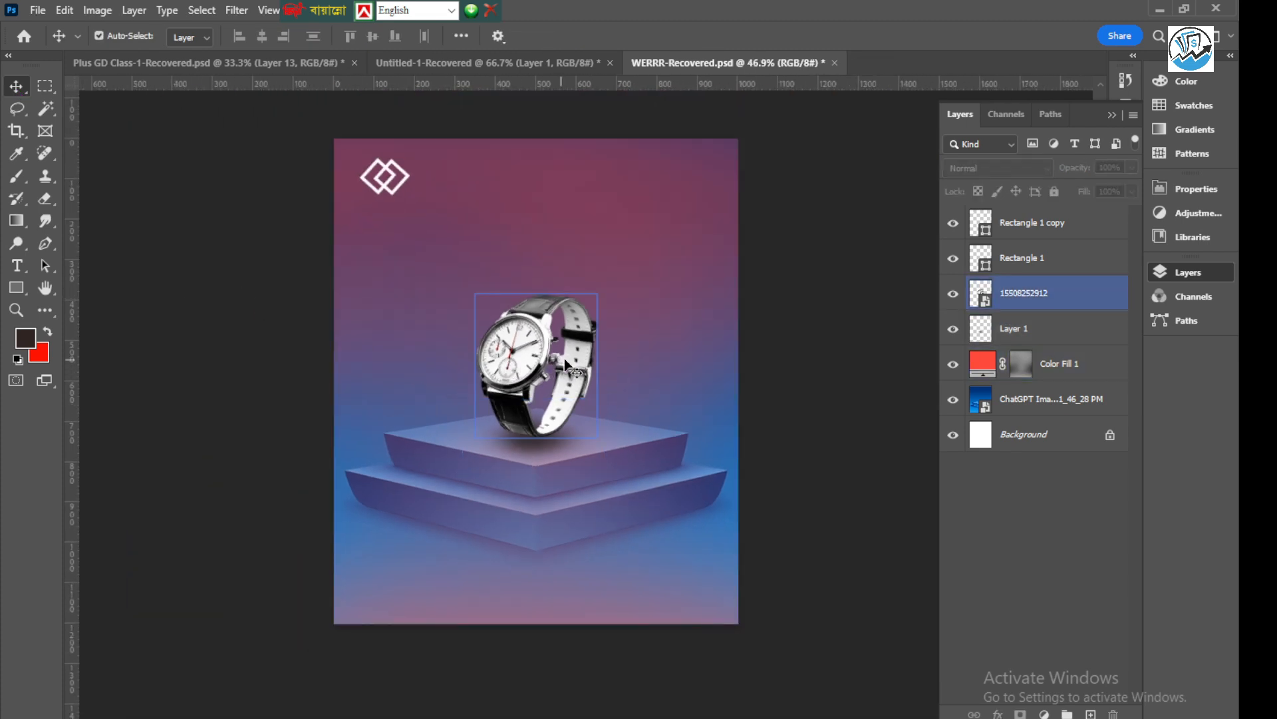
pyautogui.scroll(1, 598, 333)
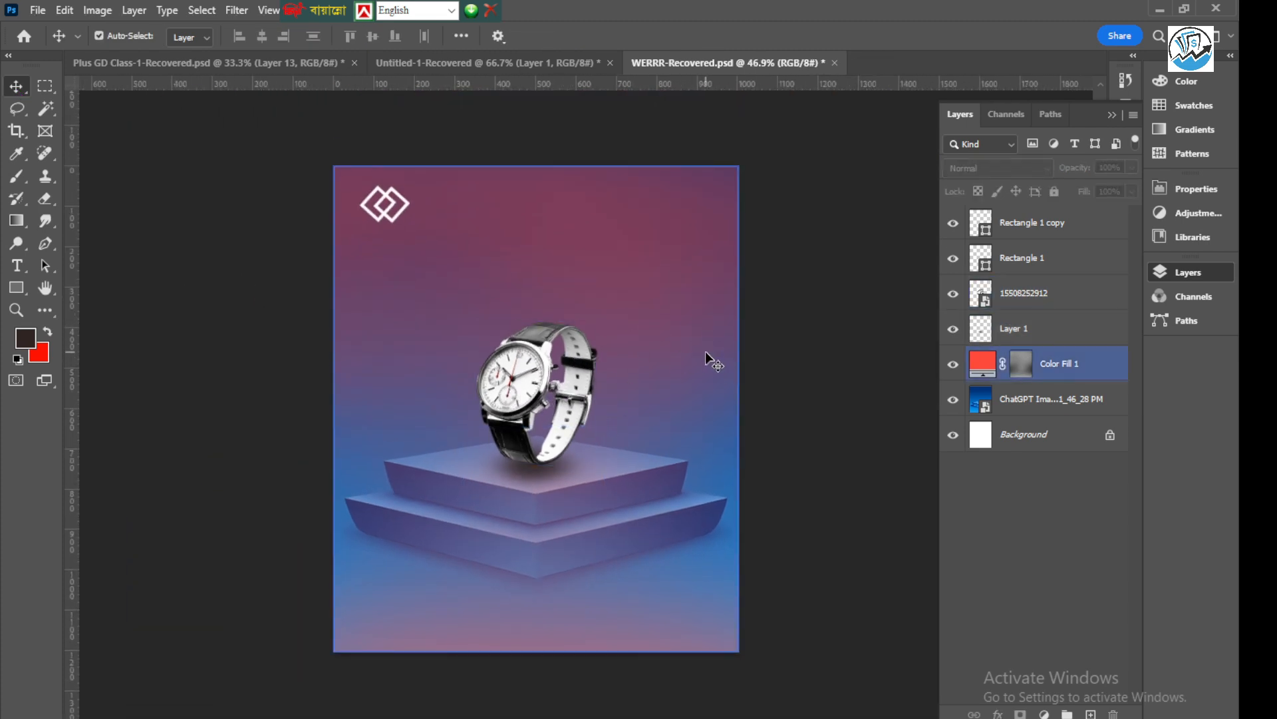
pyautogui.click(692, 338)
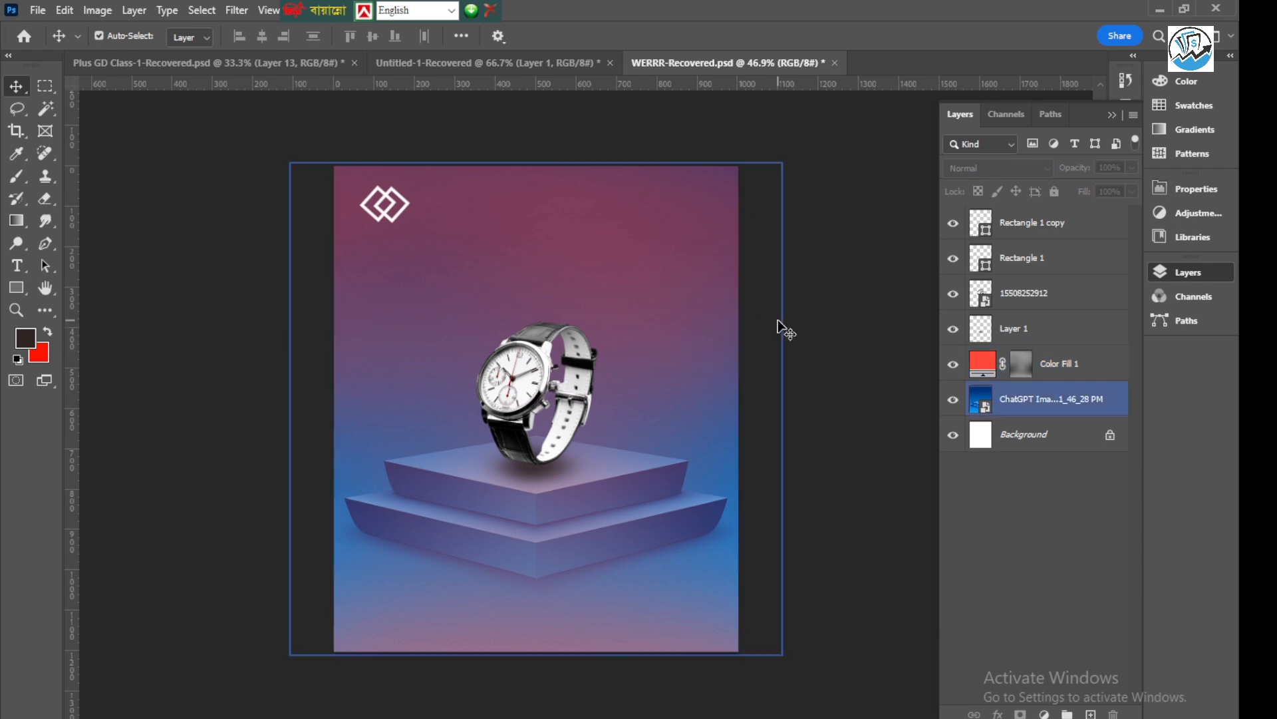
pyautogui.click(764, 332)
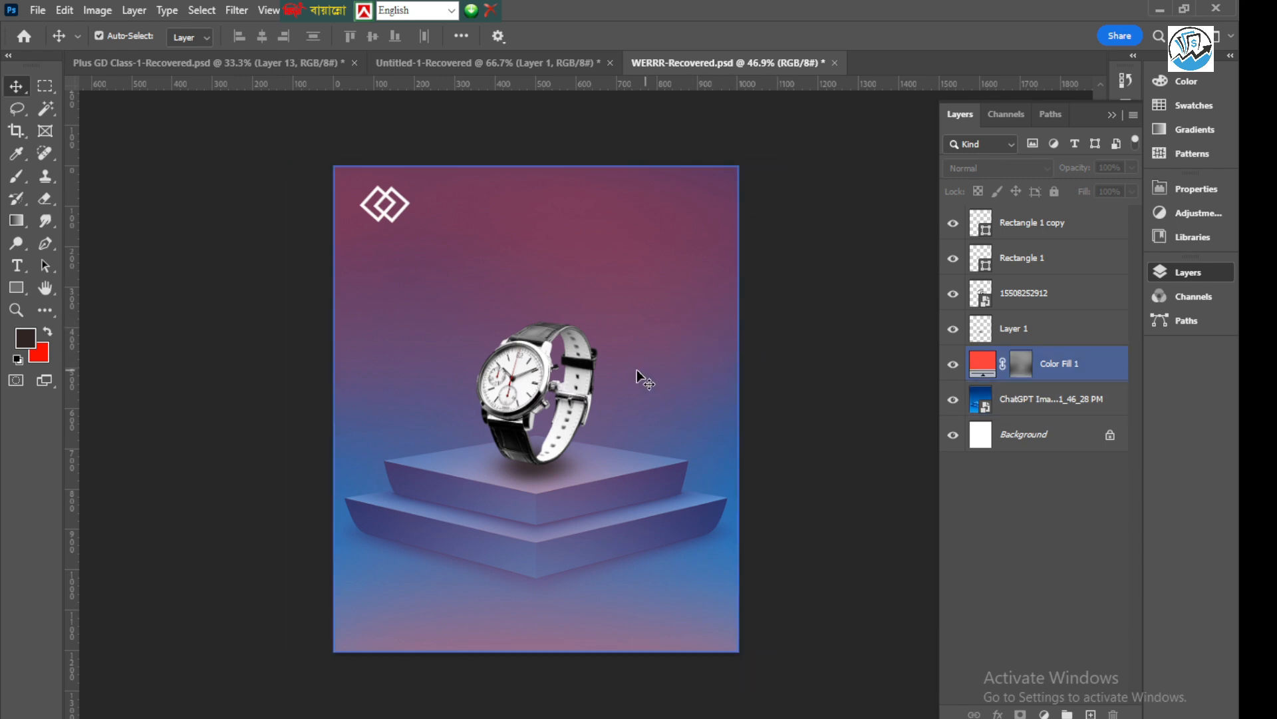
# Draw an ellipse shape as a perfect circle about 387 px wide over the watch's lower-left part
pyautogui.click(23, 291)
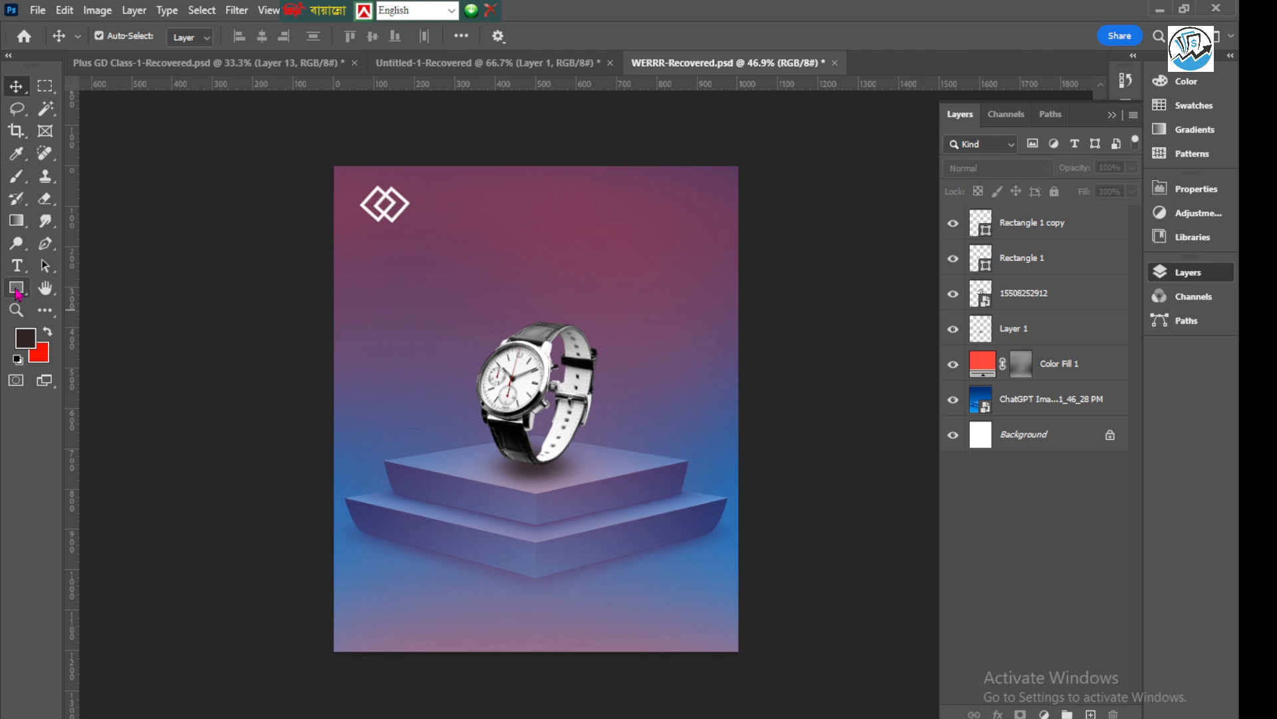
pyautogui.rightClick(17, 292)
pyautogui.click(112, 288)
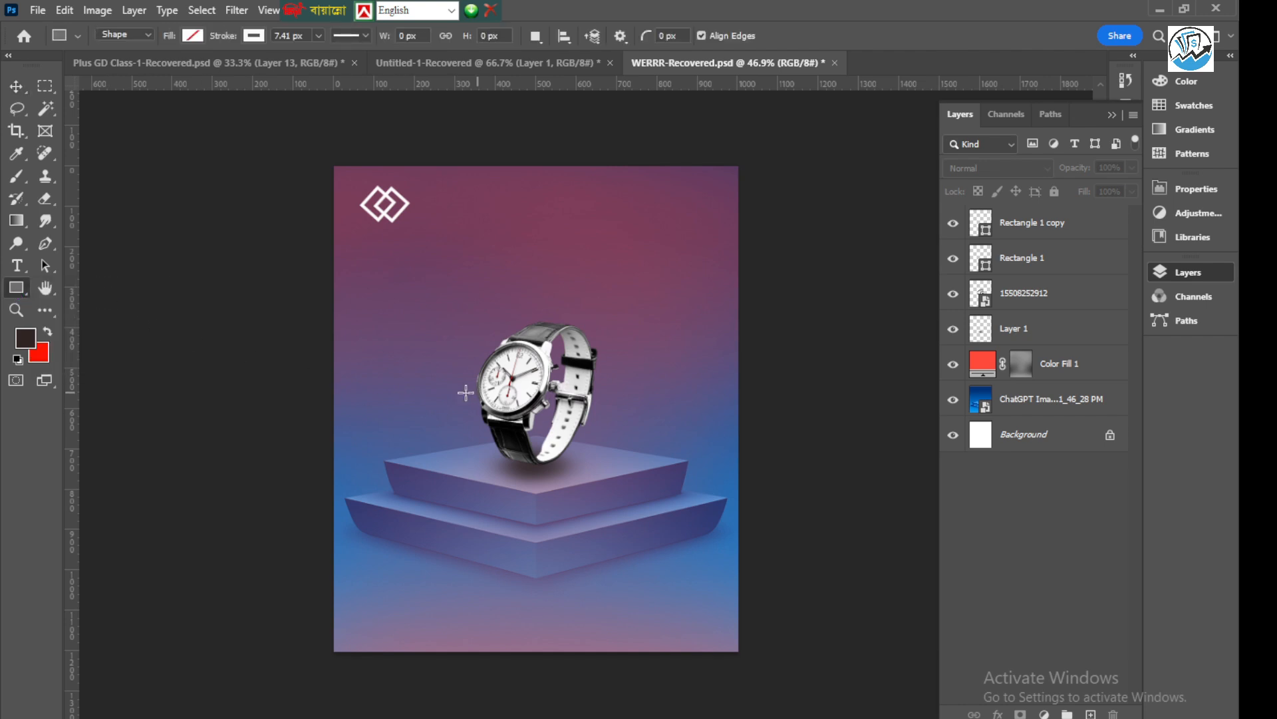
pyautogui.scroll(-2, 465, 392)
pyautogui.rightClick(16, 290)
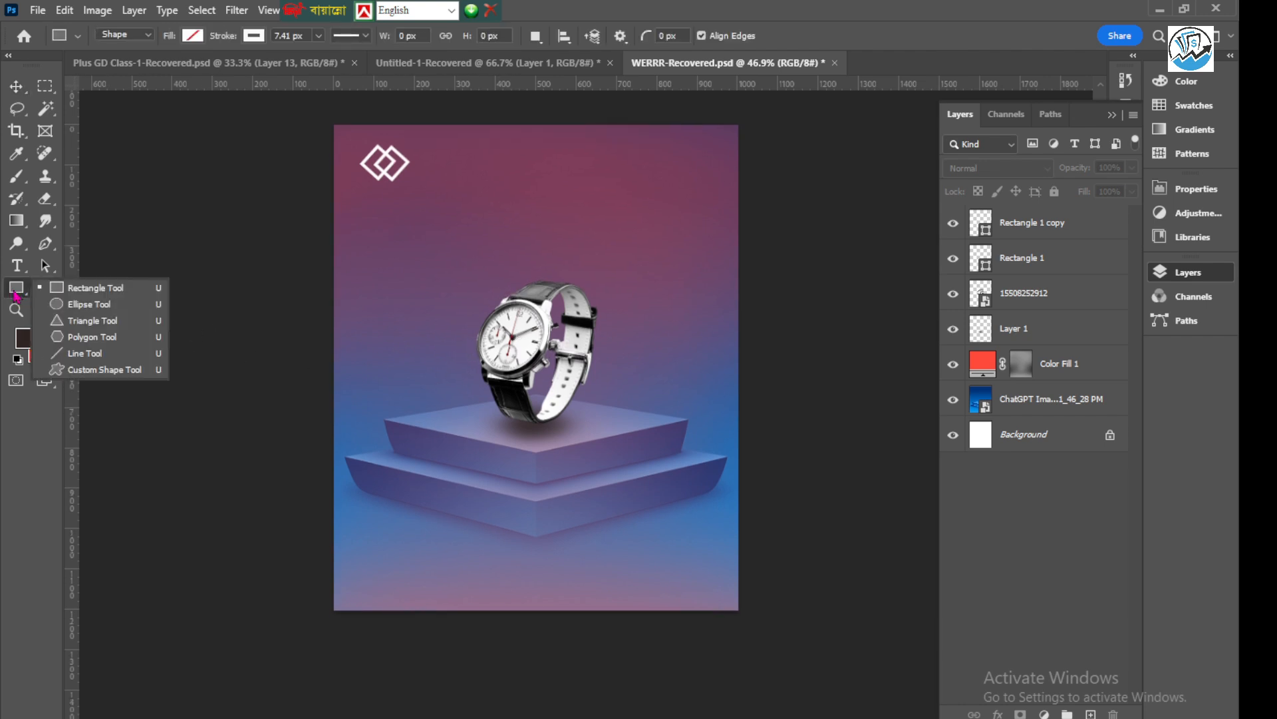
pyautogui.click(114, 312)
pyautogui.moveTo(388, 321); pyautogui.dragTo(575, 467)
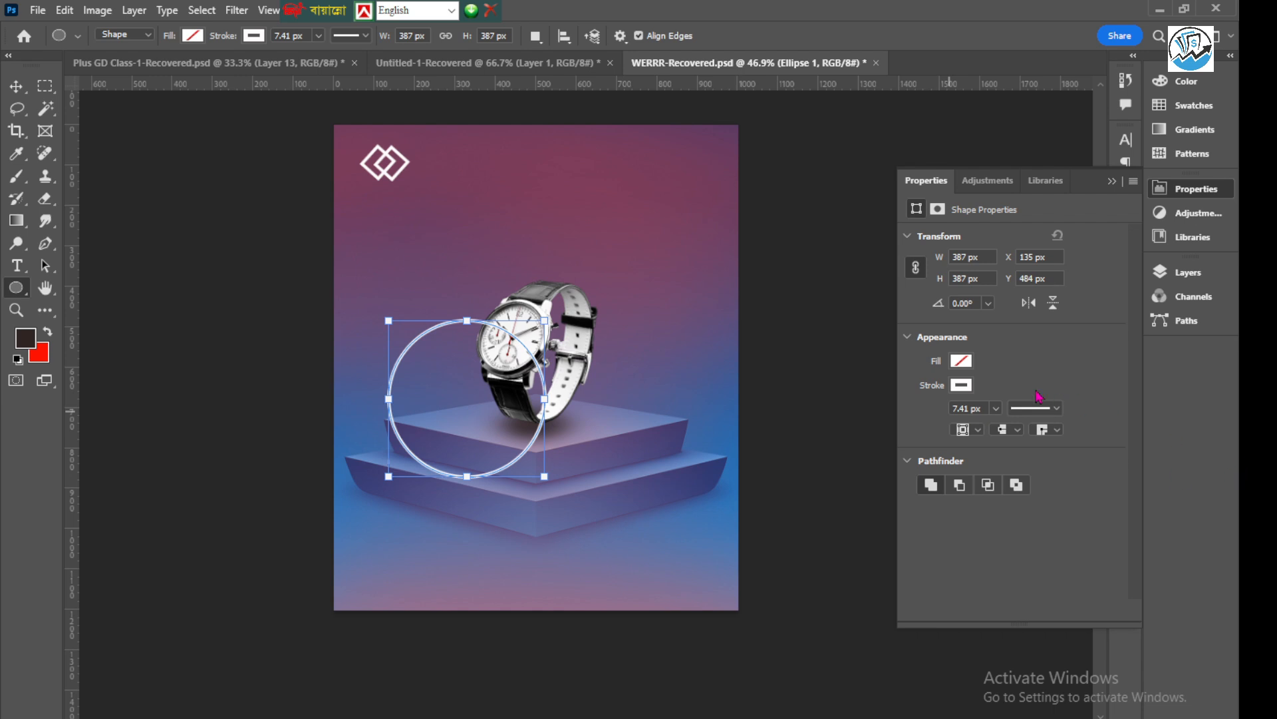
# Fill the circle with a solid dark red and remove its white stroke
pyautogui.click(960, 362)
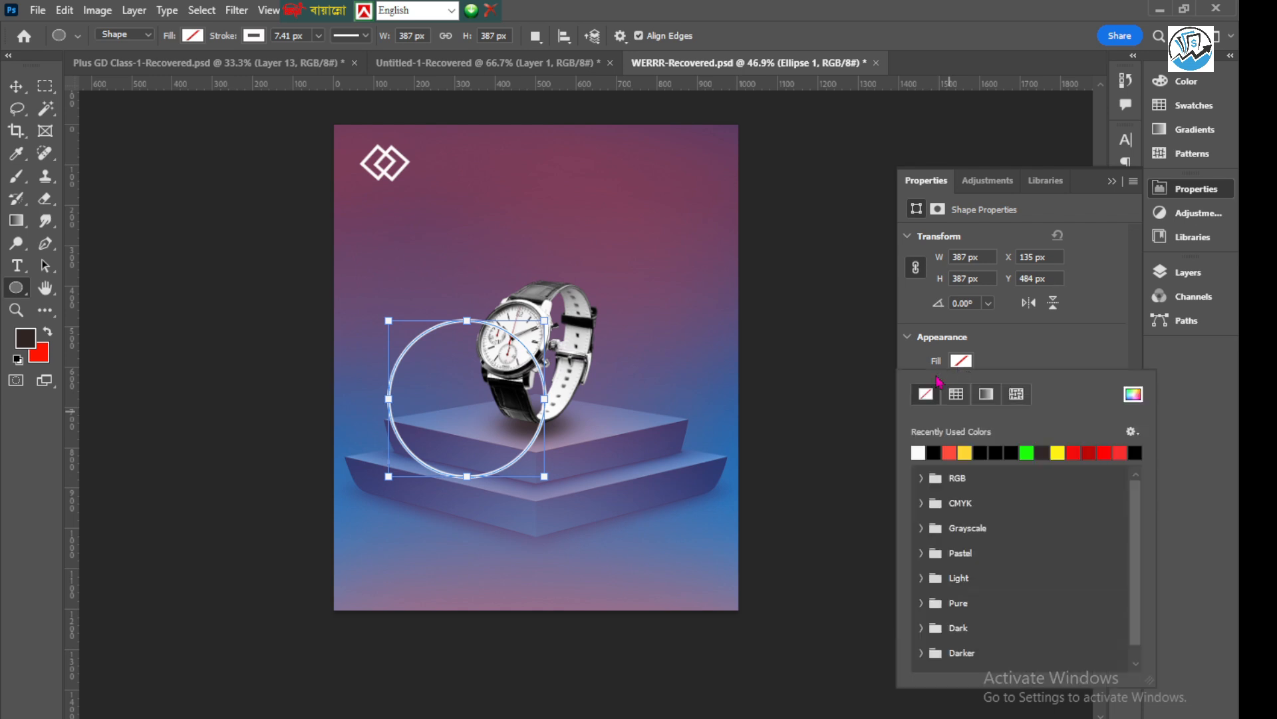
pyautogui.click(1133, 394)
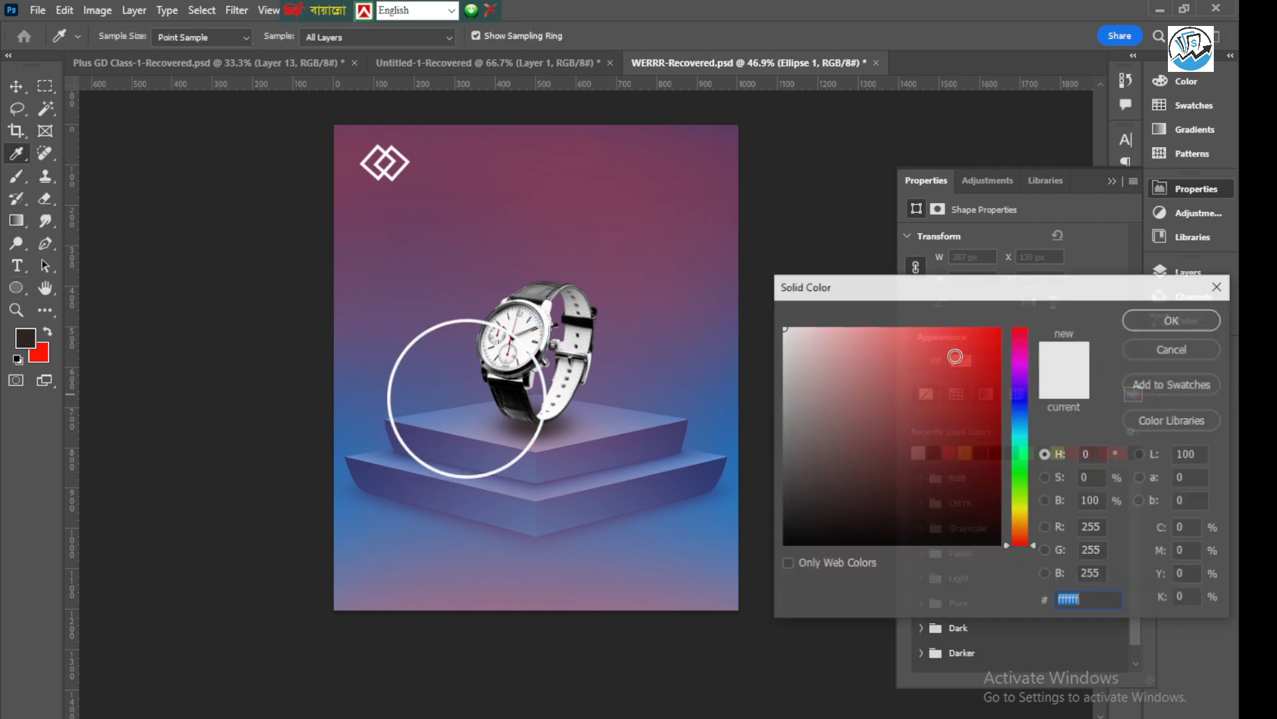
pyautogui.click(643, 262)
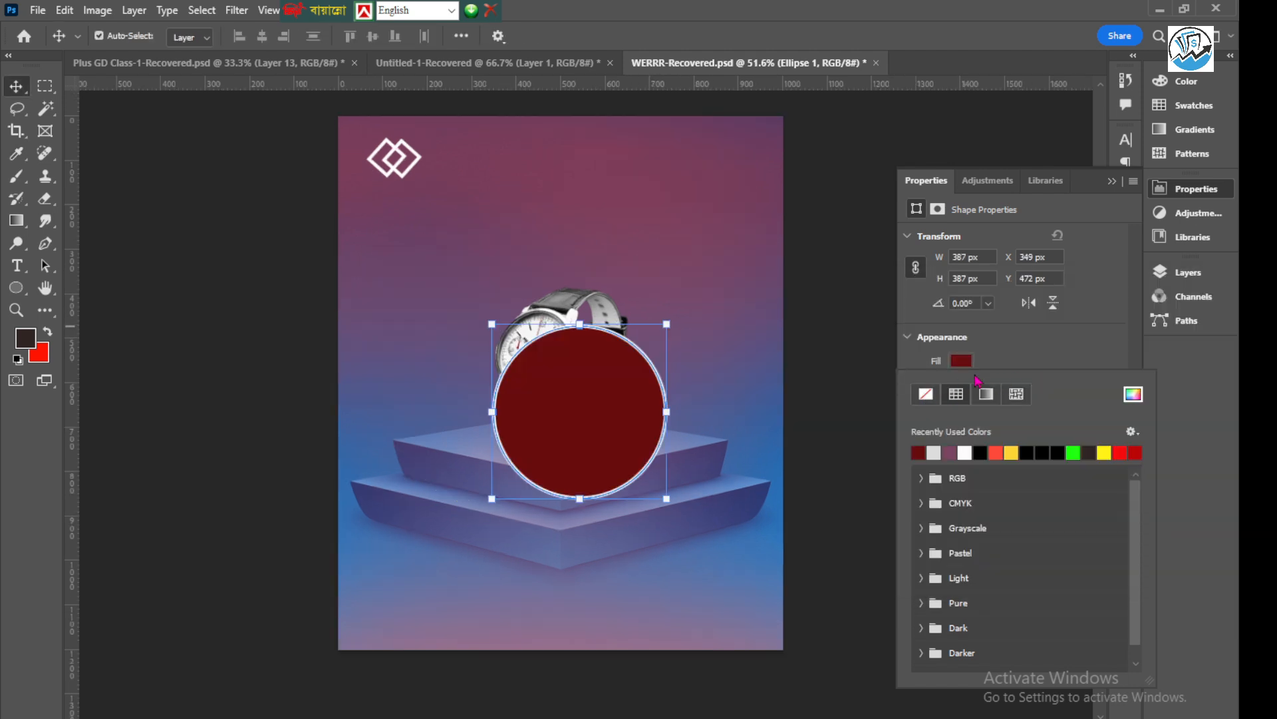
pyautogui.click(1046, 353)
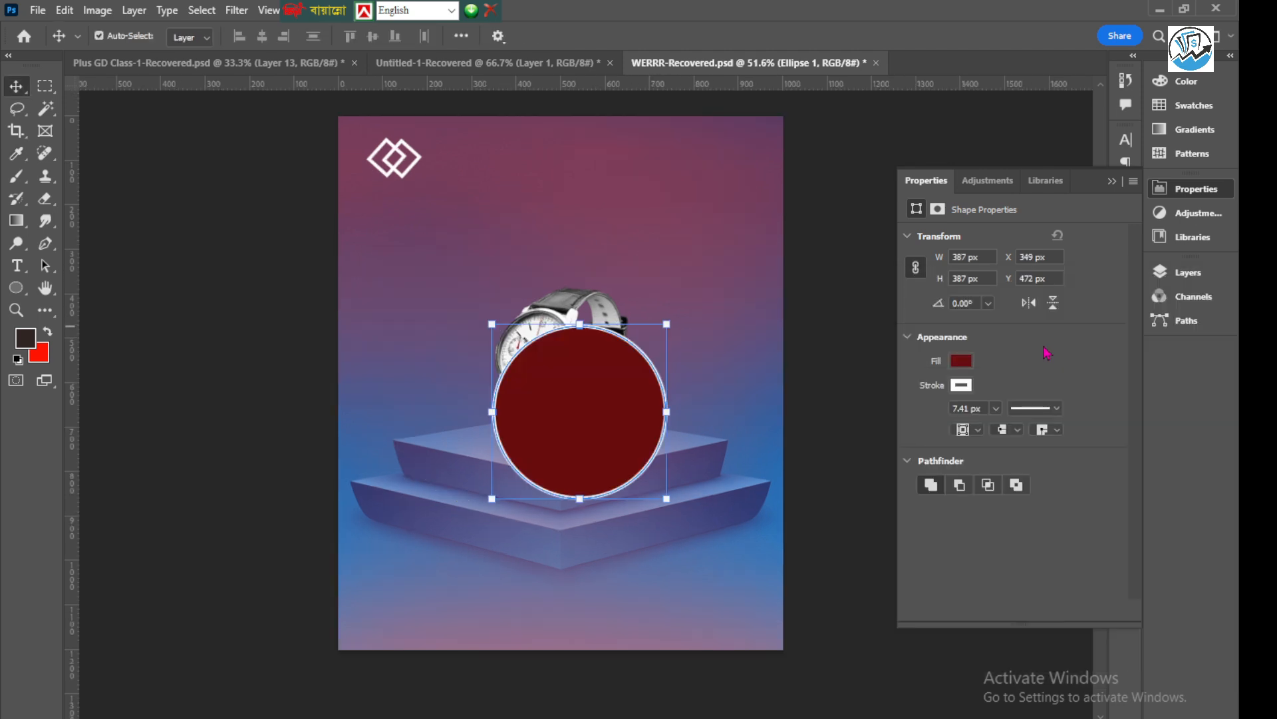
pyautogui.click(961, 386)
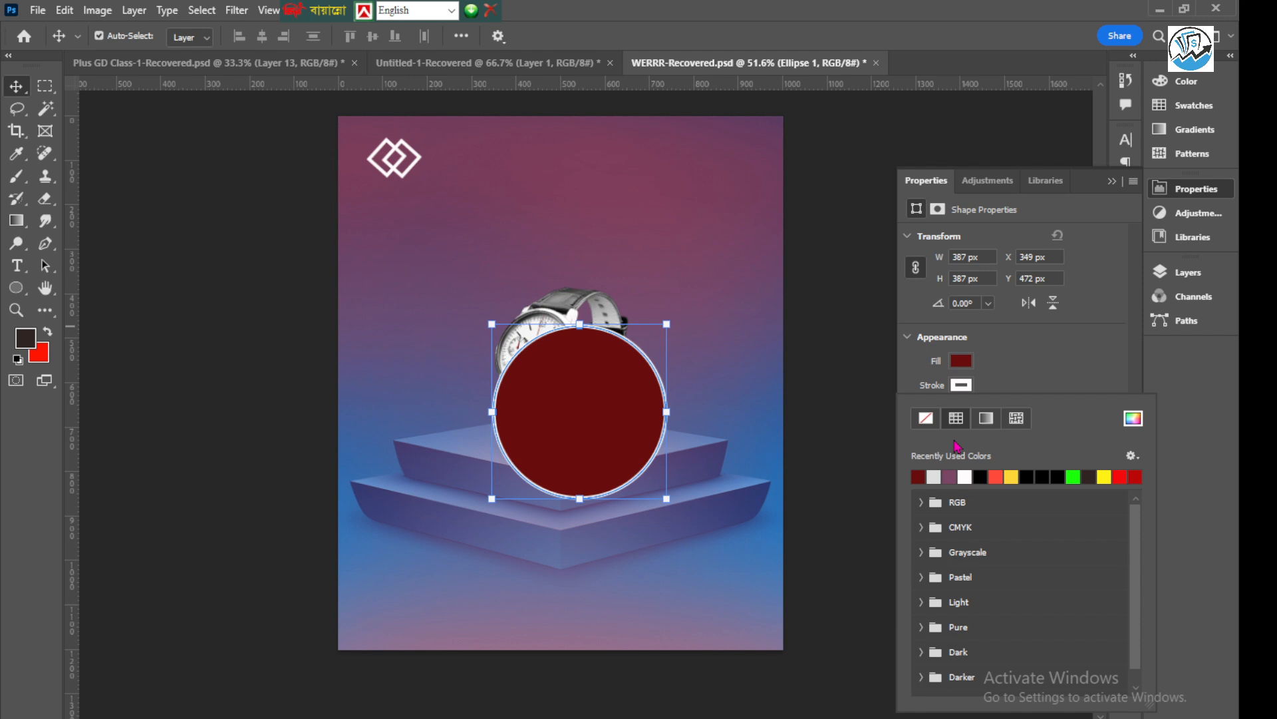
pyautogui.click(926, 418)
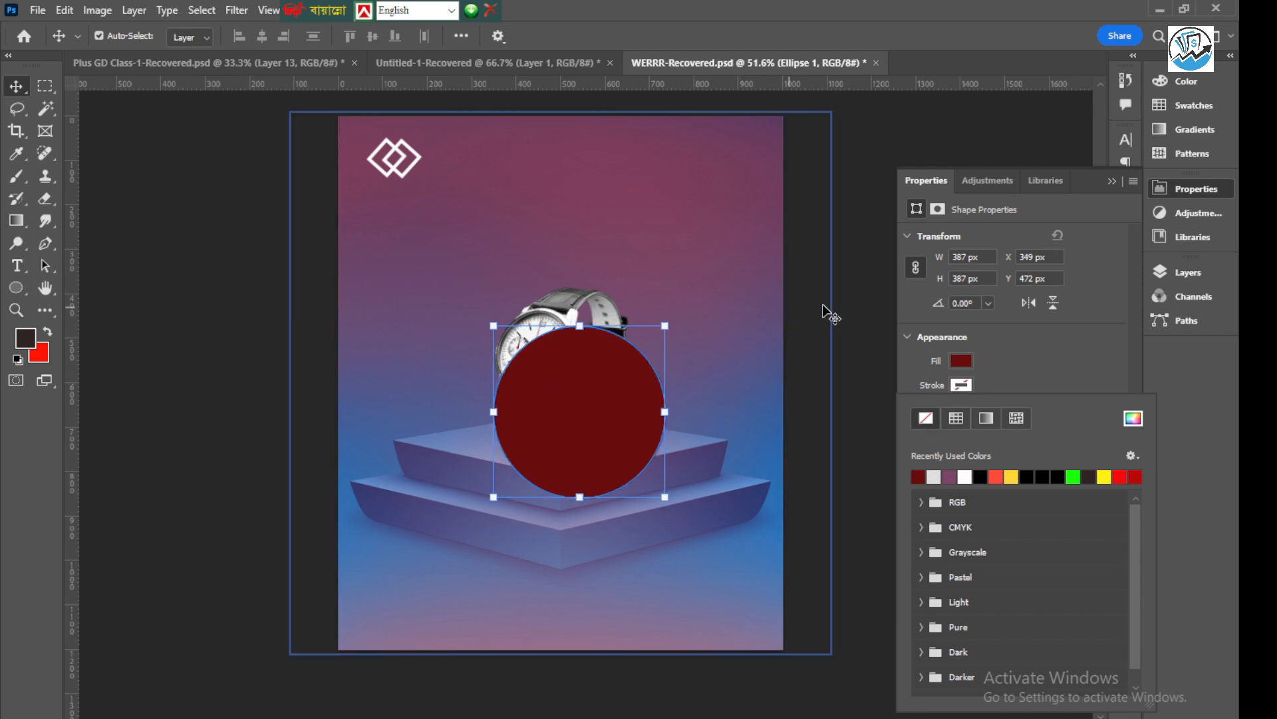
pyautogui.click(756, 335)
# Scale the dark red circle to 65.78%, place it just right of the watch, and apply the transform
pyautogui.moveTo(622, 399); pyautogui.dragTo(702, 498)
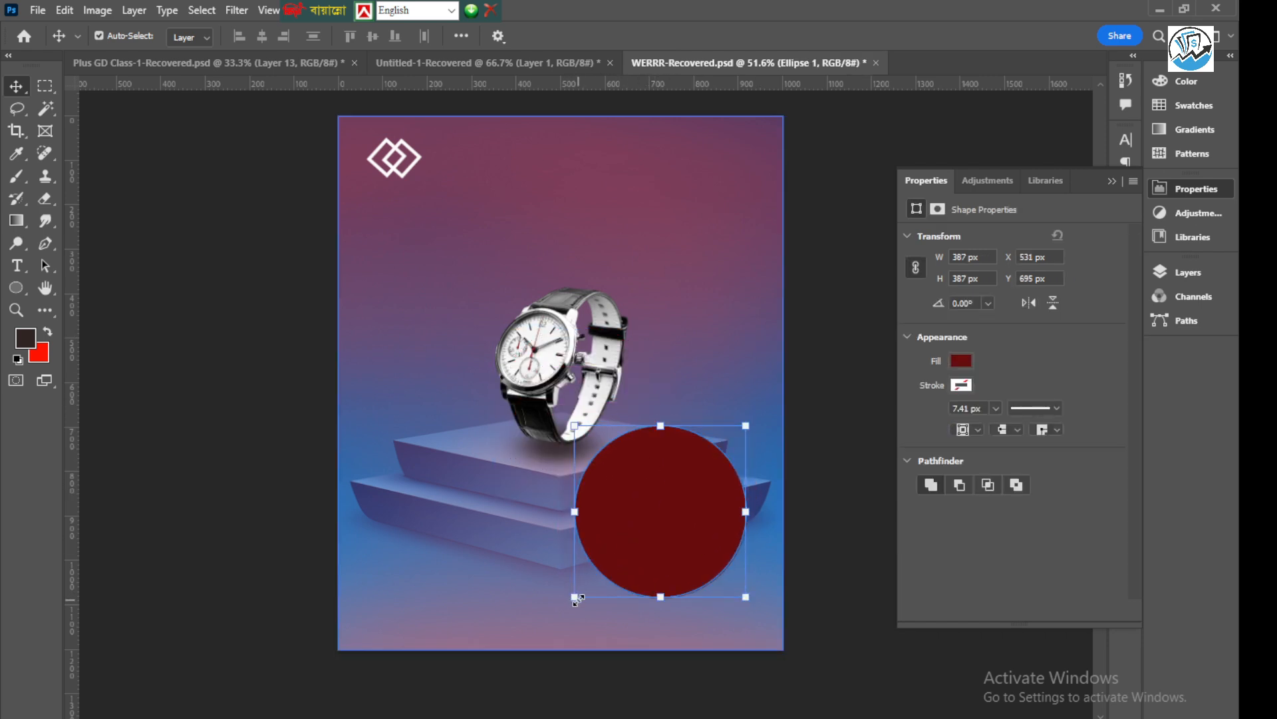
pyautogui.moveTo(576, 598); pyautogui.dragTo(632, 581)
pyautogui.scroll(1, 658, 571)
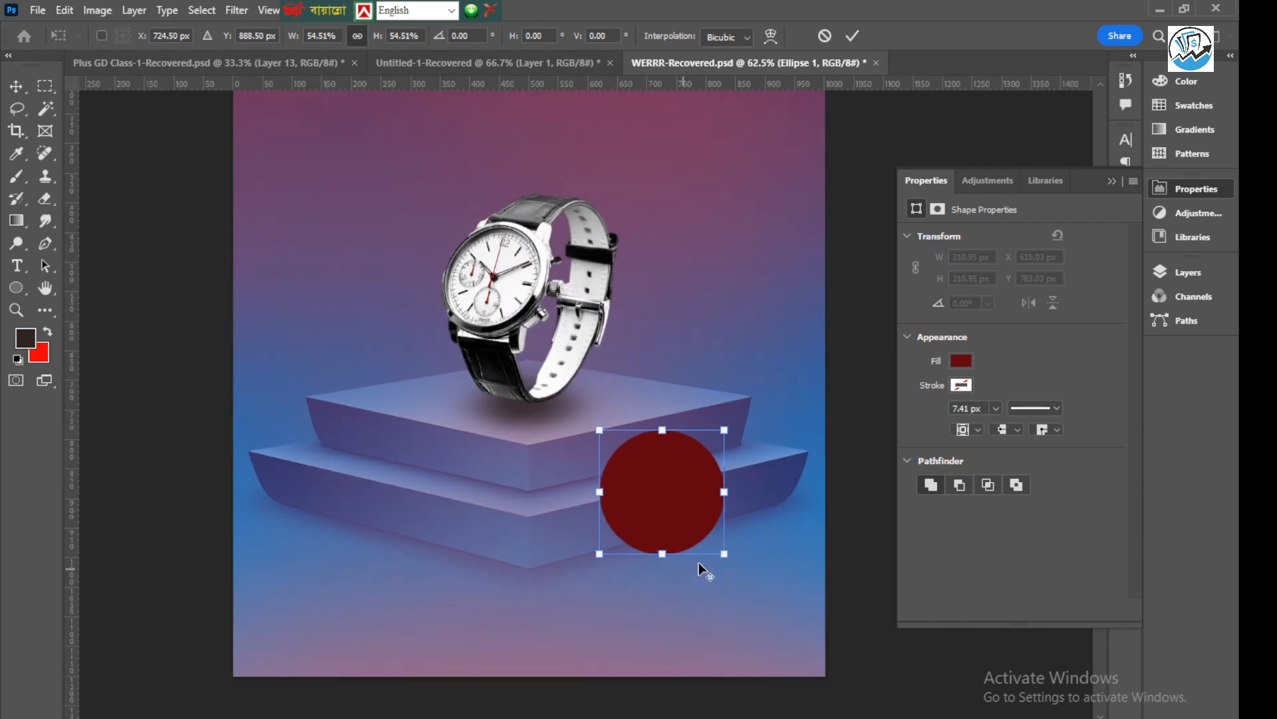
pyautogui.moveTo(673, 475); pyautogui.dragTo(720, 273)
pyautogui.moveTo(779, 208); pyautogui.dragTo(802, 191)
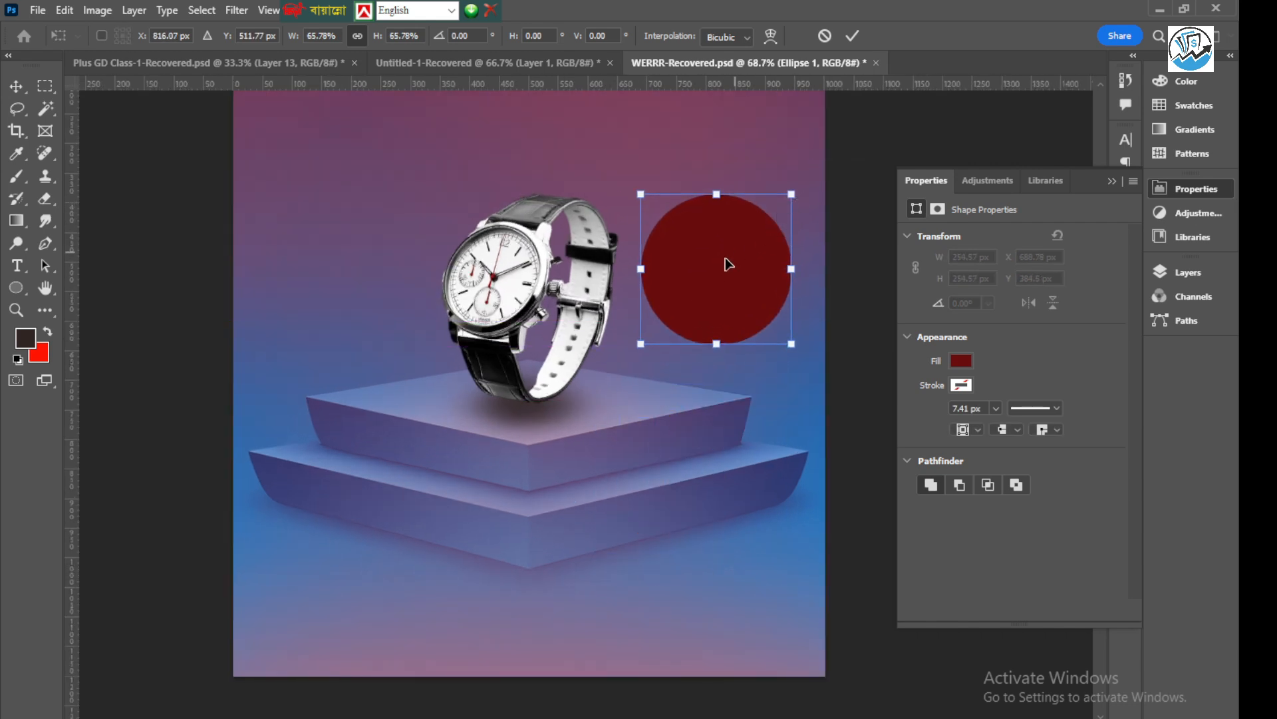
pyautogui.moveTo(727, 262); pyautogui.dragTo(753, 277)
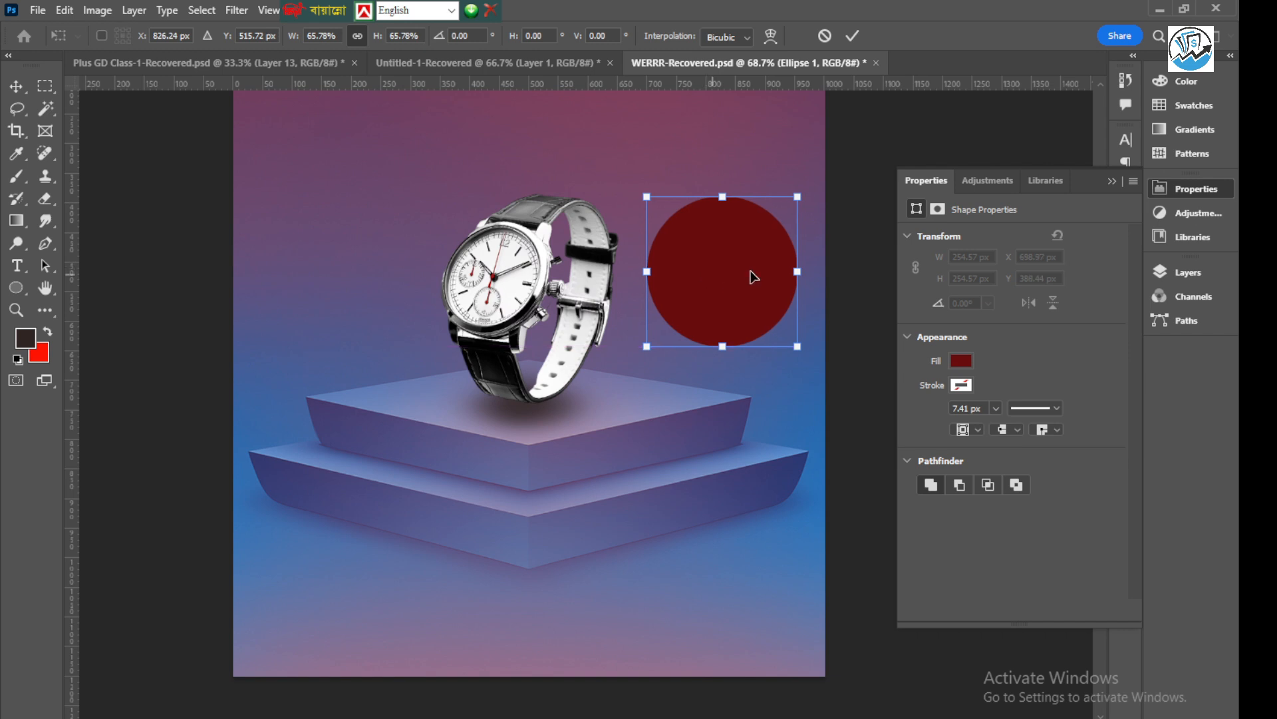
pyautogui.click(853, 36)
pyautogui.scroll(-3, 445, 318)
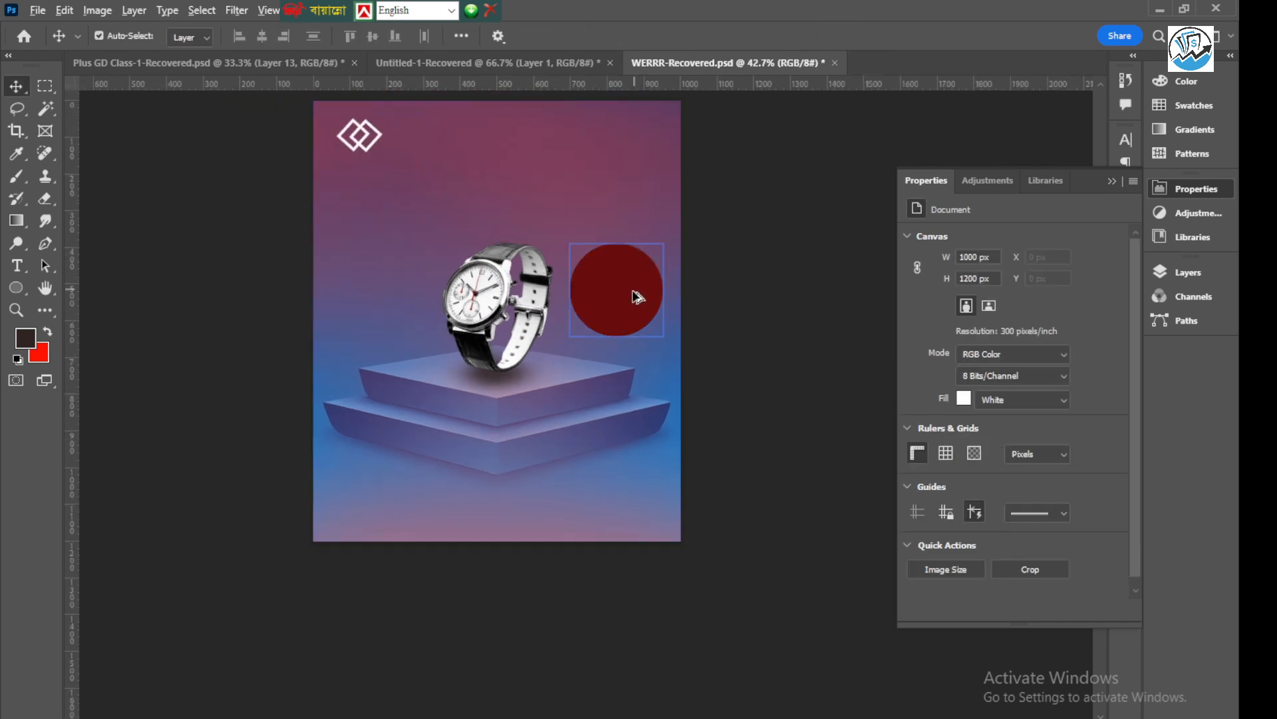
pyautogui.scroll(2, 632, 294)
pyautogui.scroll(-2, 622, 340)
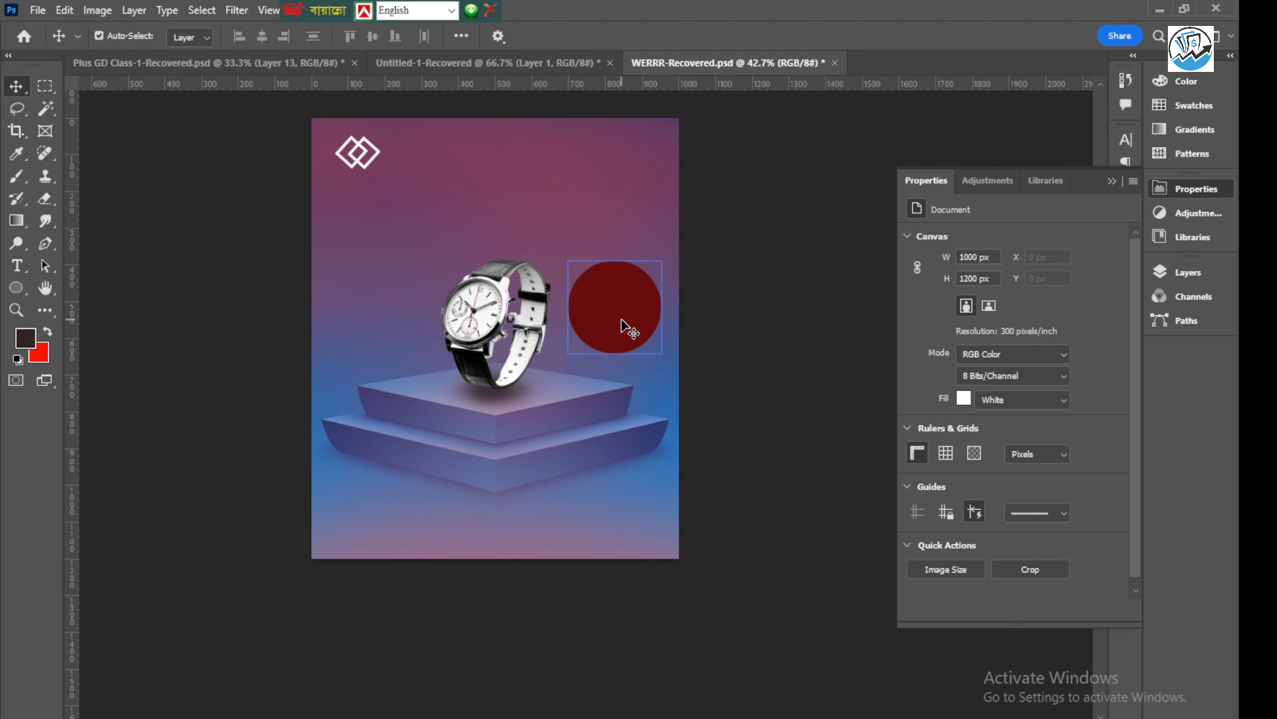
# Add the white text "50%" above the watch in Nill Jannati Unicode Bold at 28.08 pt
pyautogui.click(17, 269)
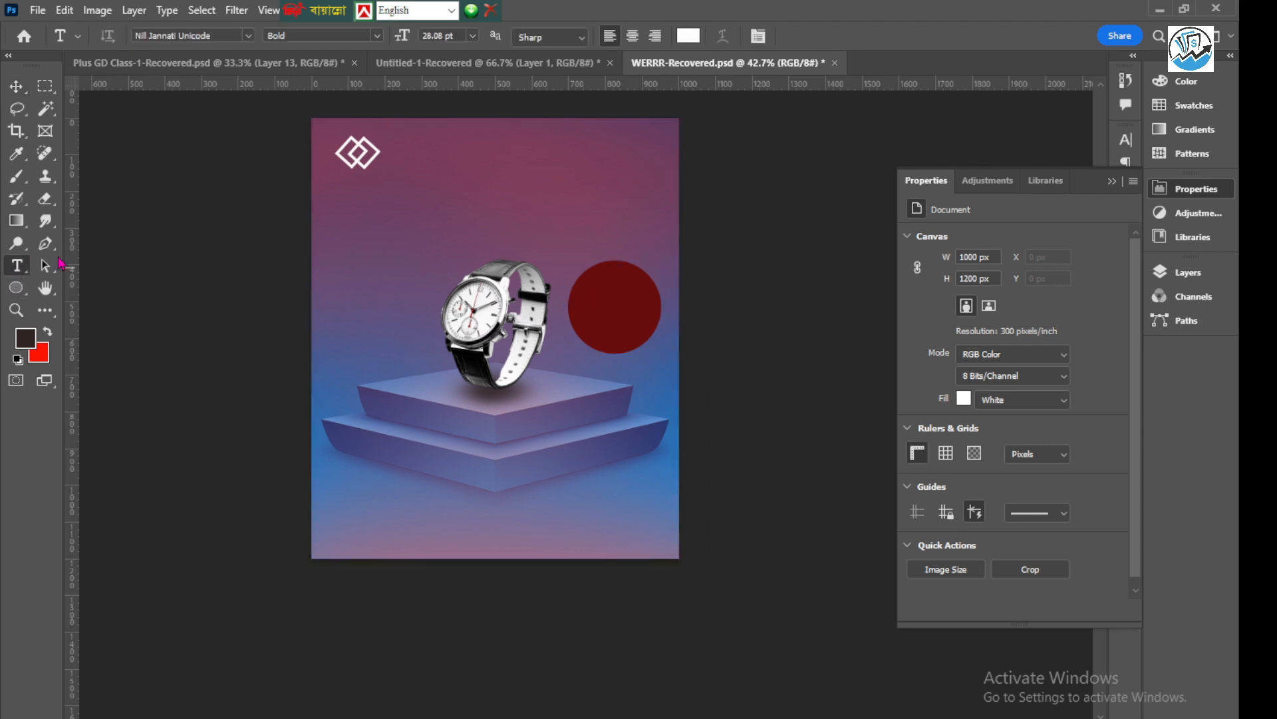
pyautogui.click(381, 212)
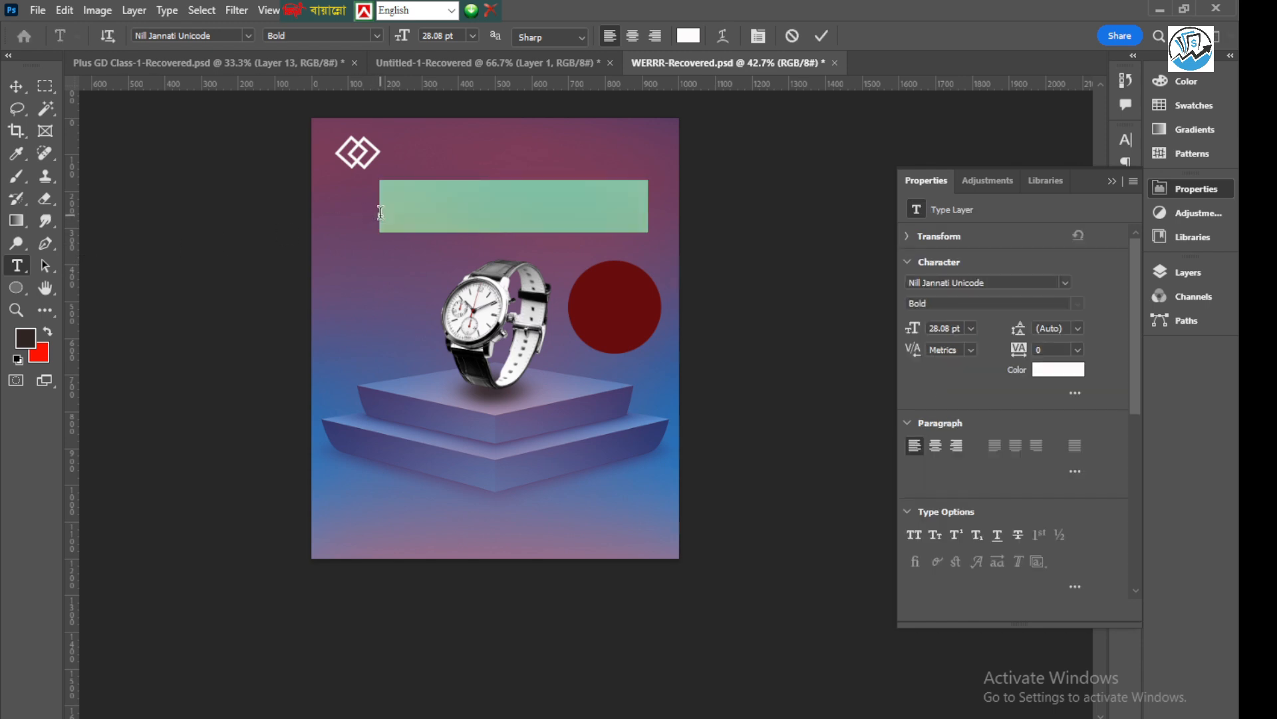
pyautogui.write('50')
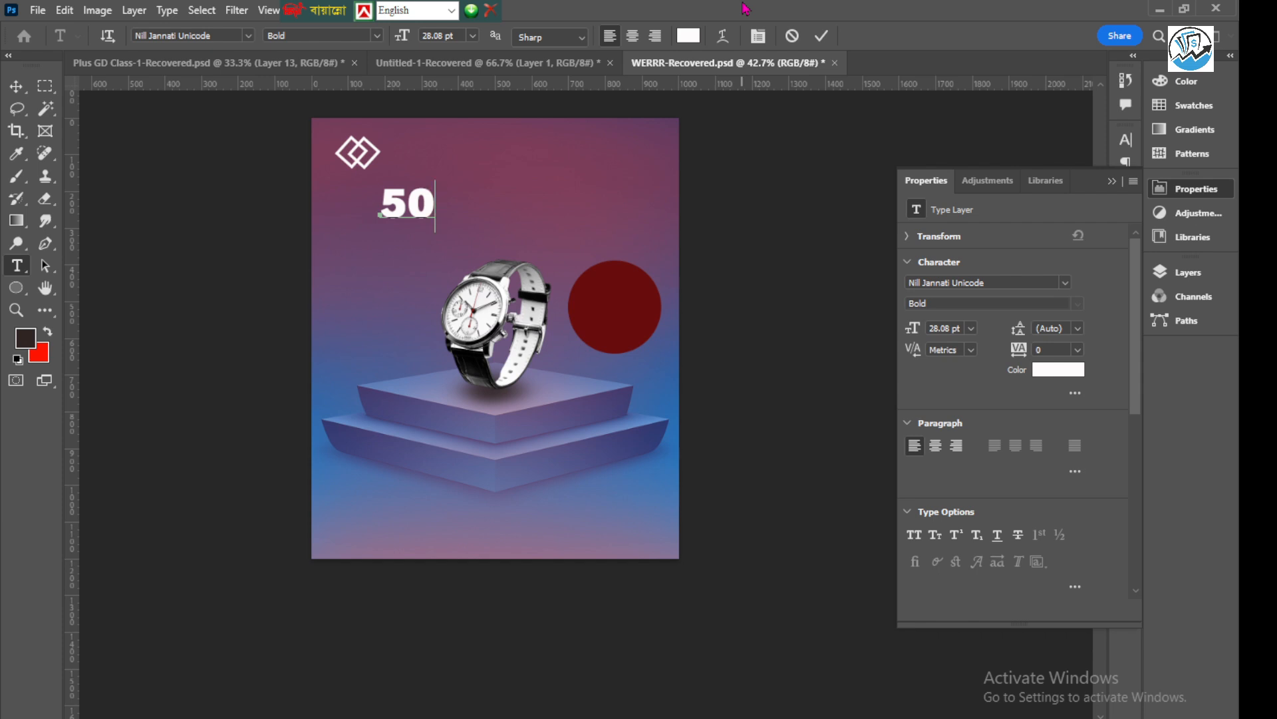
pyautogui.write(' %')
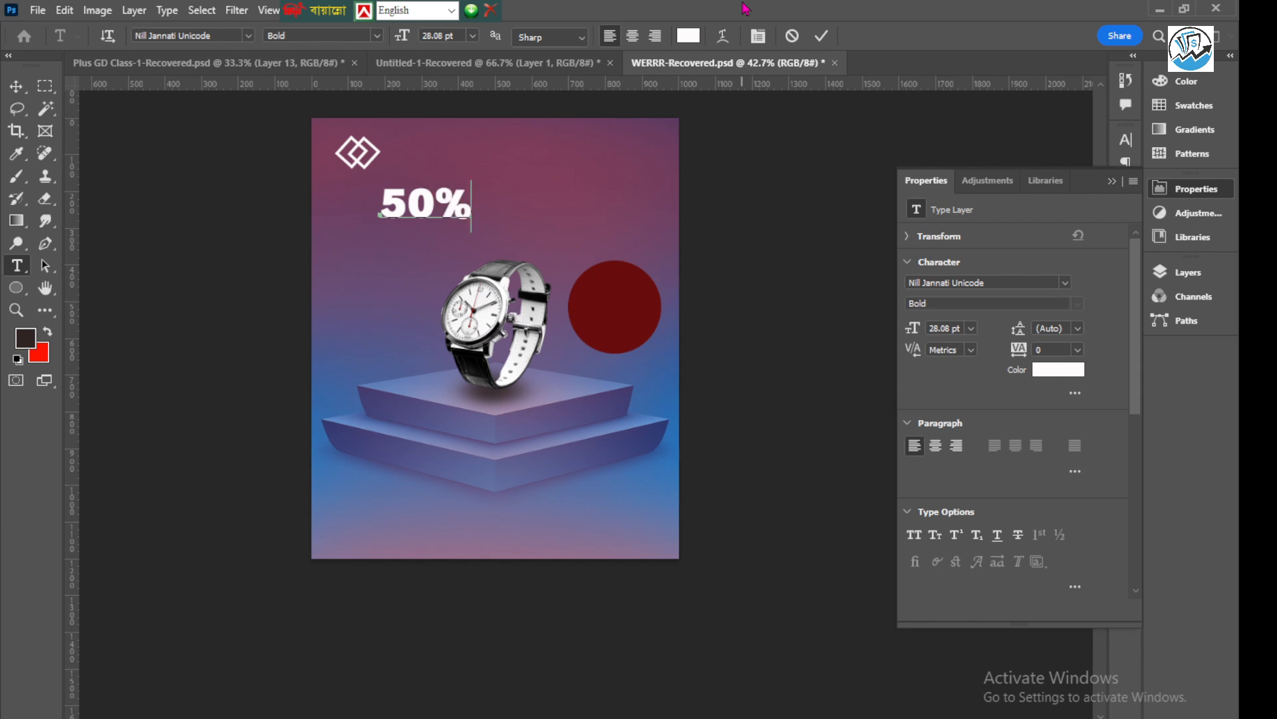
pyautogui.click(822, 36)
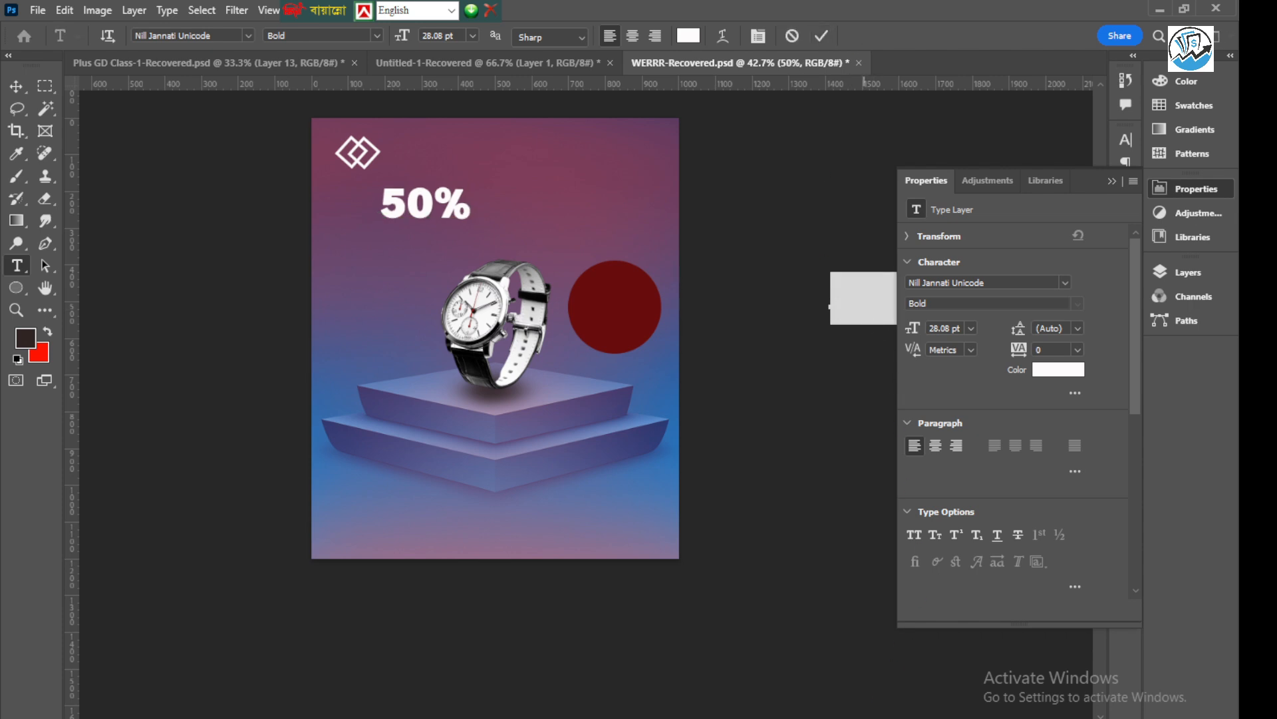
pyautogui.hotkey('alt', 'Tab')
pyautogui.click(1141, 506)
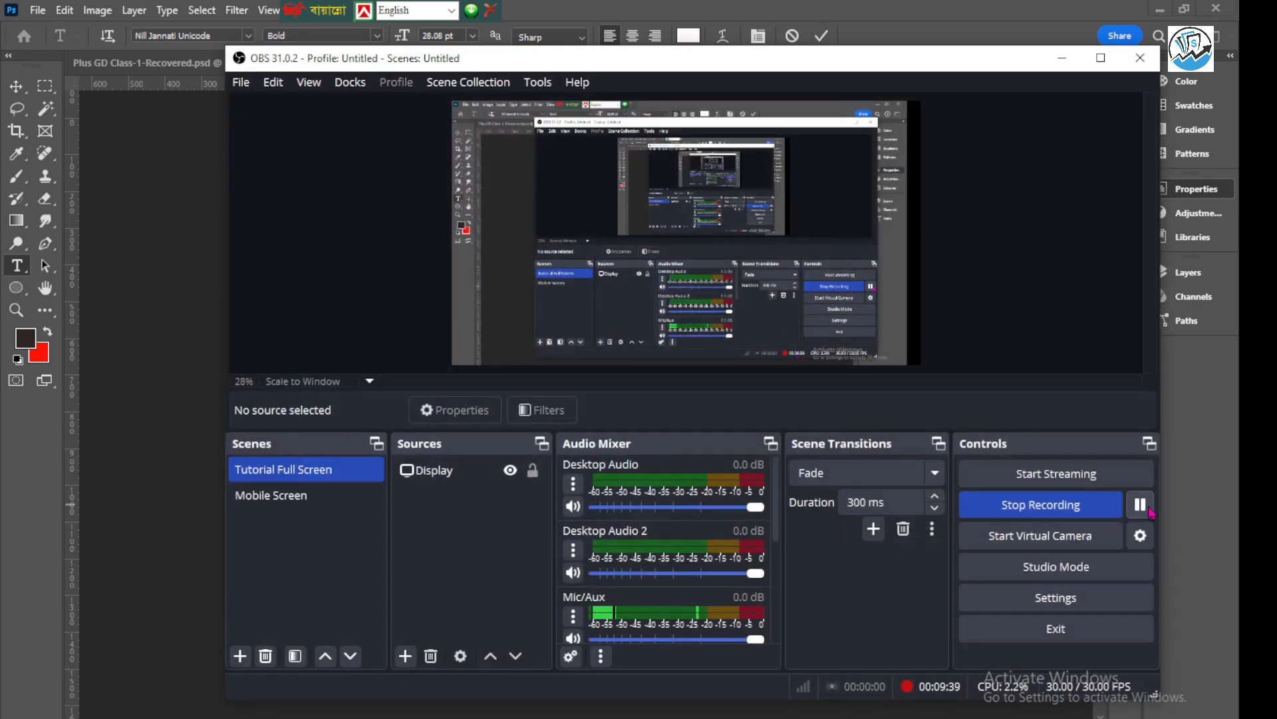
pyautogui.click(1062, 59)
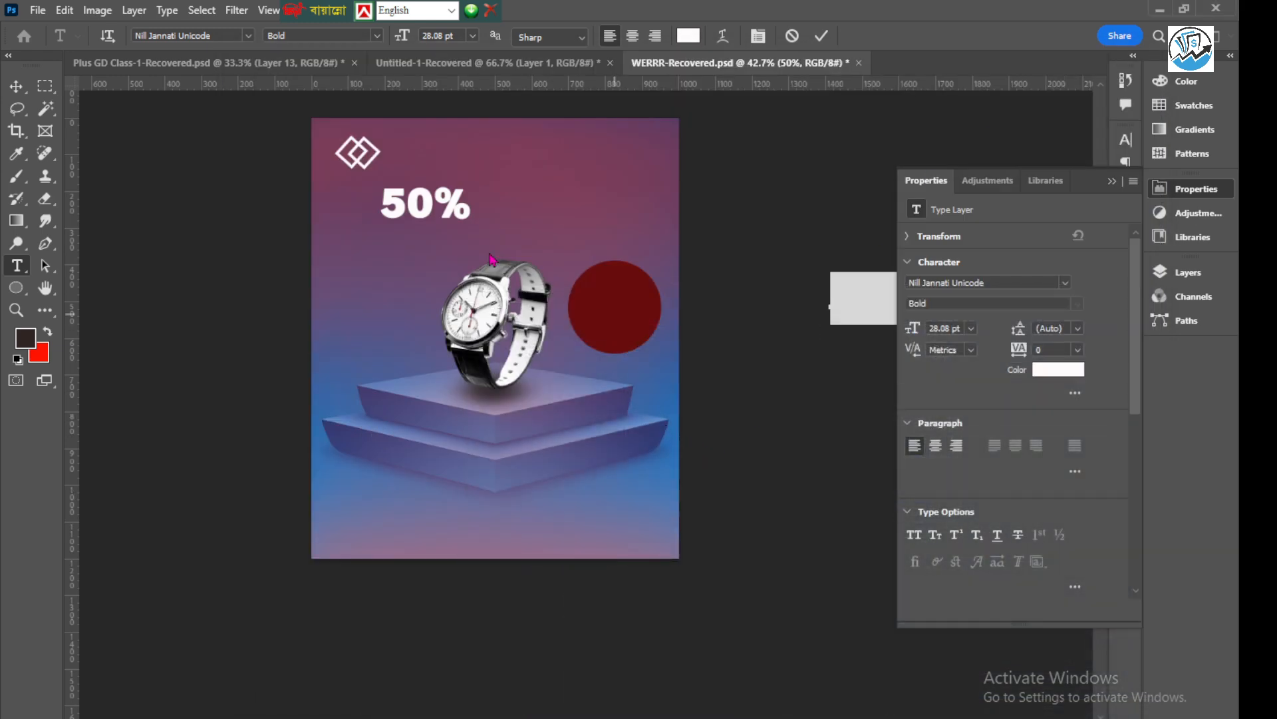
# Leave text editing and move the "50%" text onto the dark red circle
pyautogui.press('Escape')
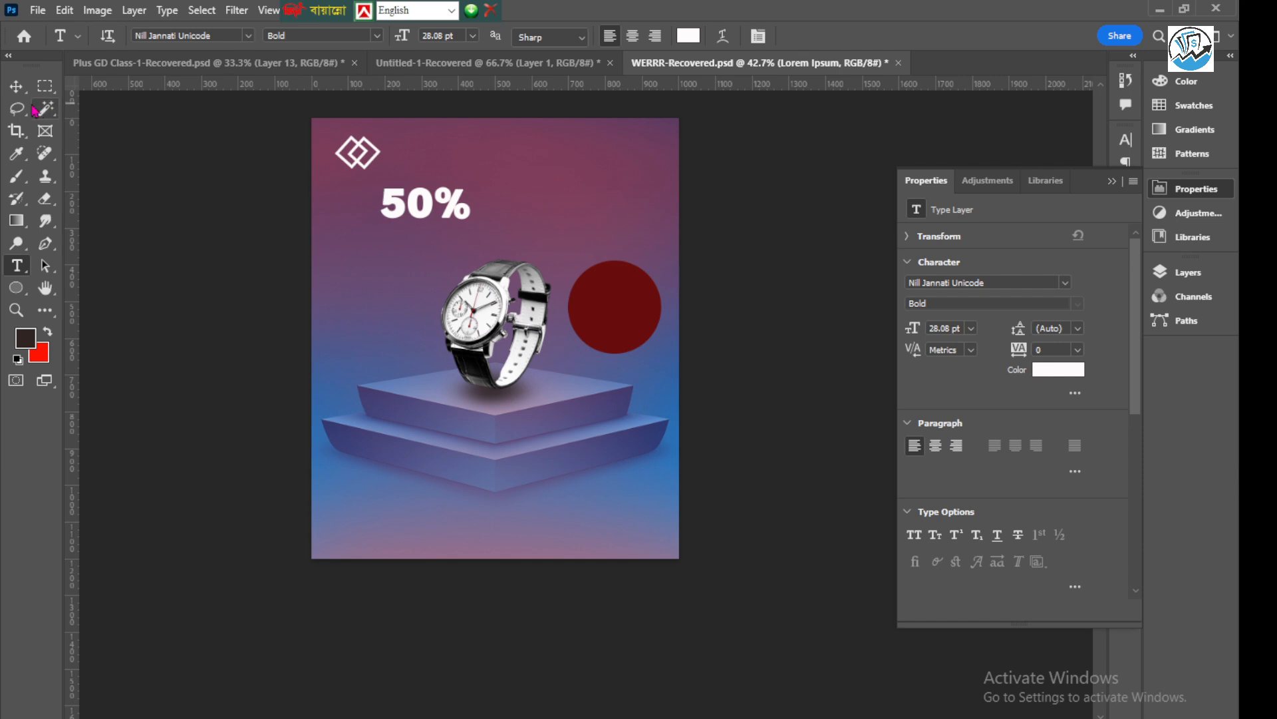
pyautogui.click(24, 92)
pyautogui.moveTo(426, 207); pyautogui.dragTo(616, 306)
pyautogui.scroll(5, 616, 306)
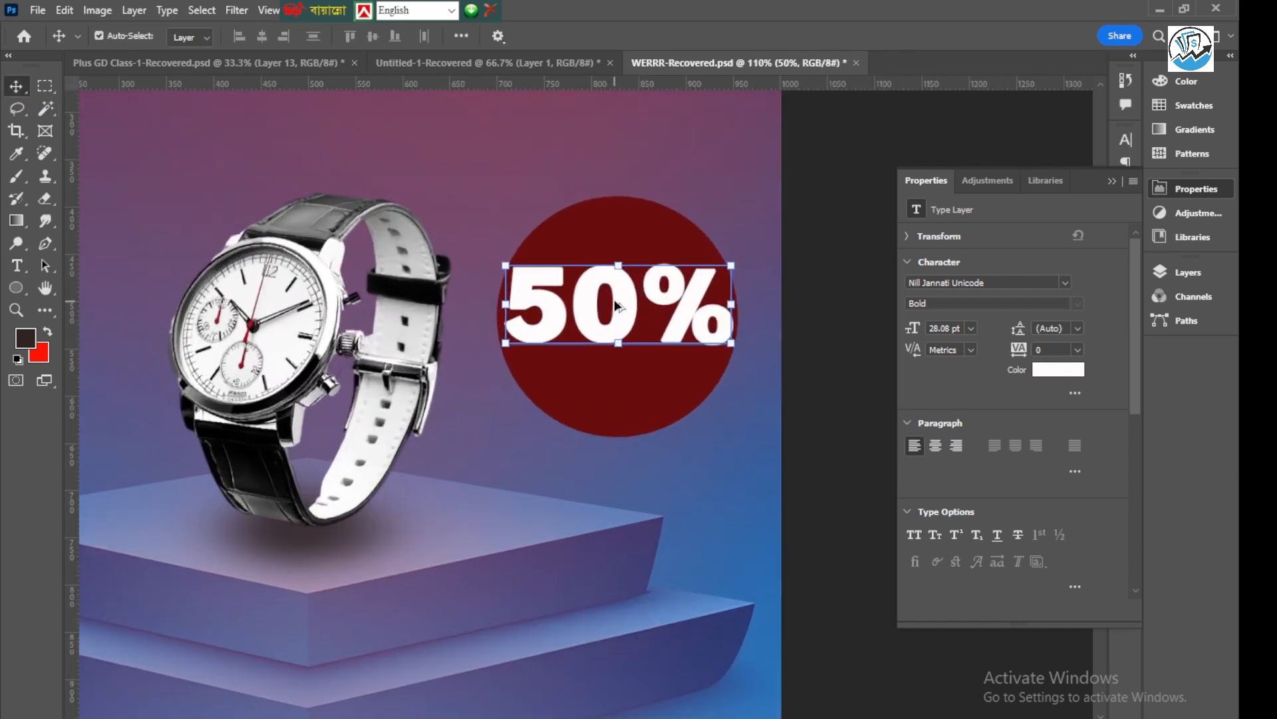
# Scale the "50%" text to 86.69%, centre it slightly above the circle's middle, and apply the transform
pyautogui.click(507, 343)
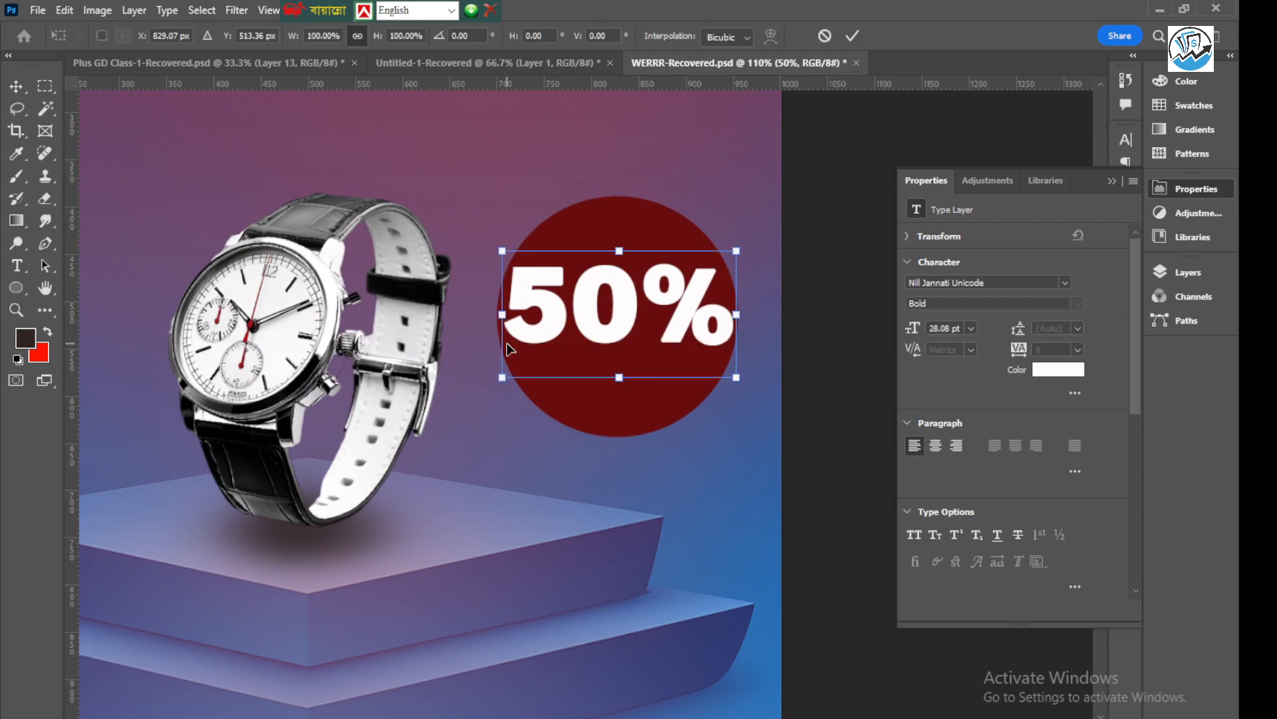
pyautogui.moveTo(504, 378); pyautogui.dragTo(517, 368)
pyautogui.moveTo(624, 308); pyautogui.dragTo(629, 304)
pyautogui.press('Up')
pyautogui.press('Left')
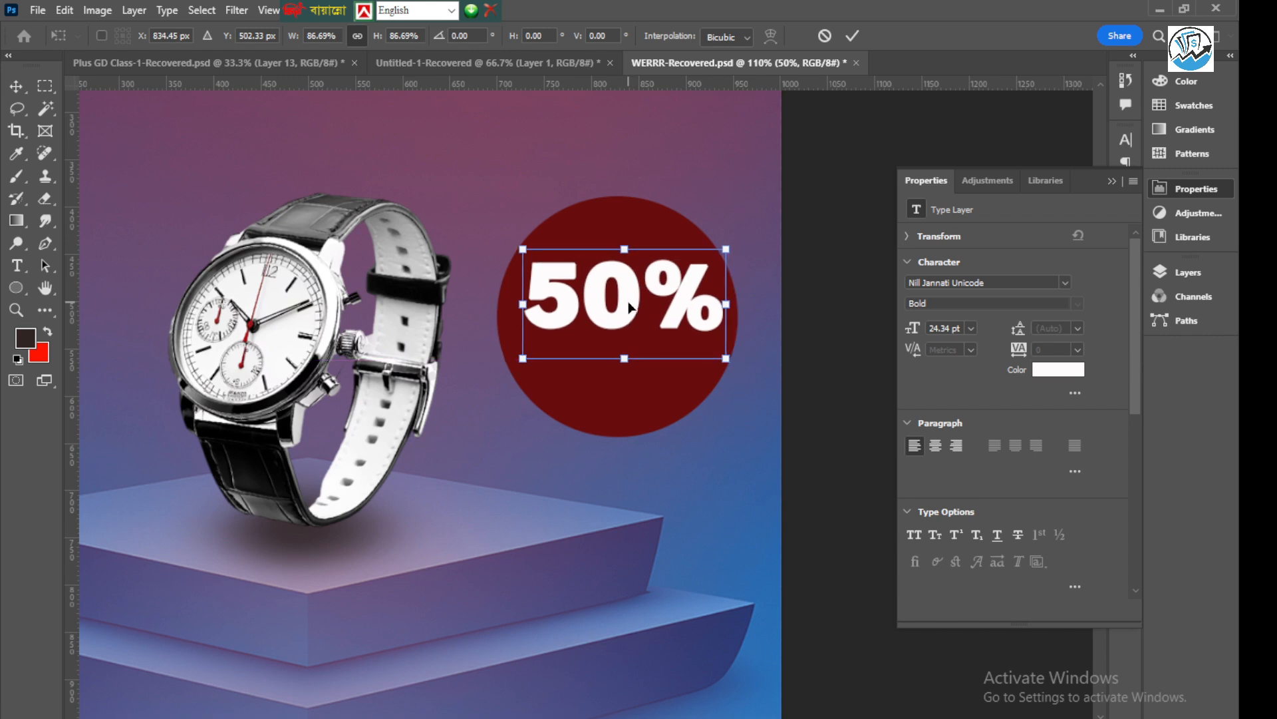
pyautogui.click(852, 35)
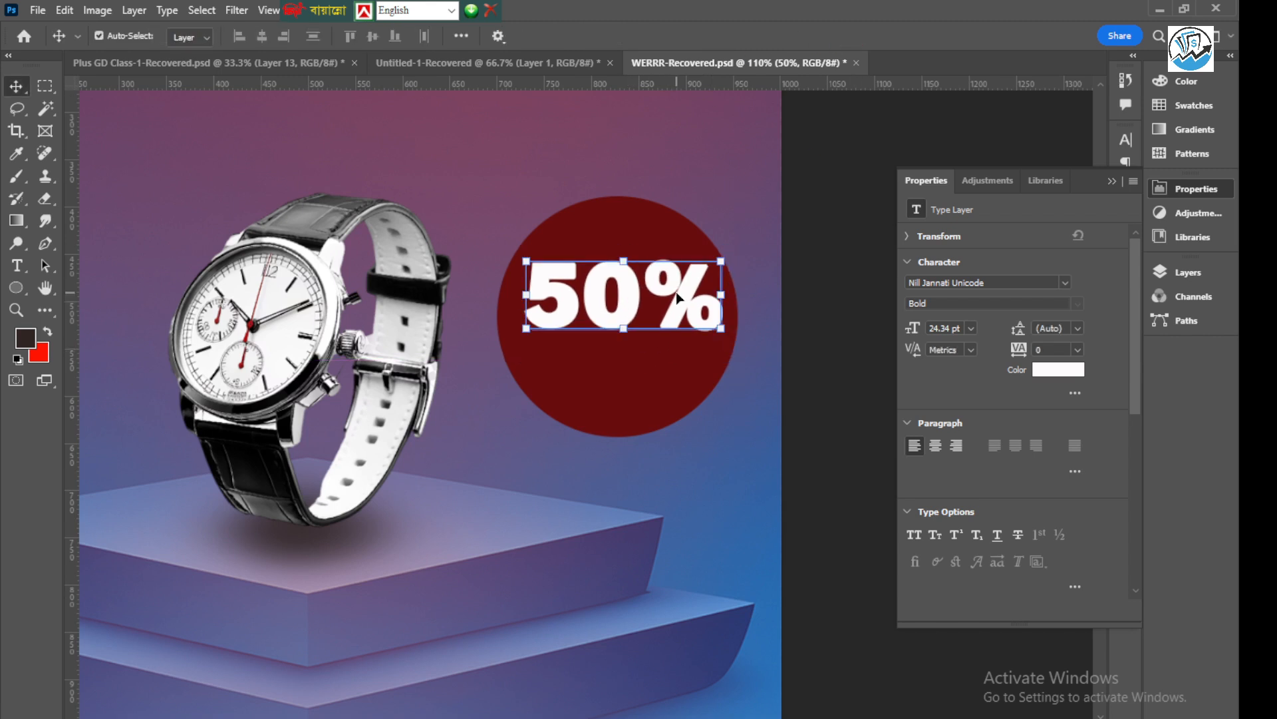
# Duplicate the "50%" text directly below itself and change the copy's wording to "OFF"
pyautogui.click(1219, 277)
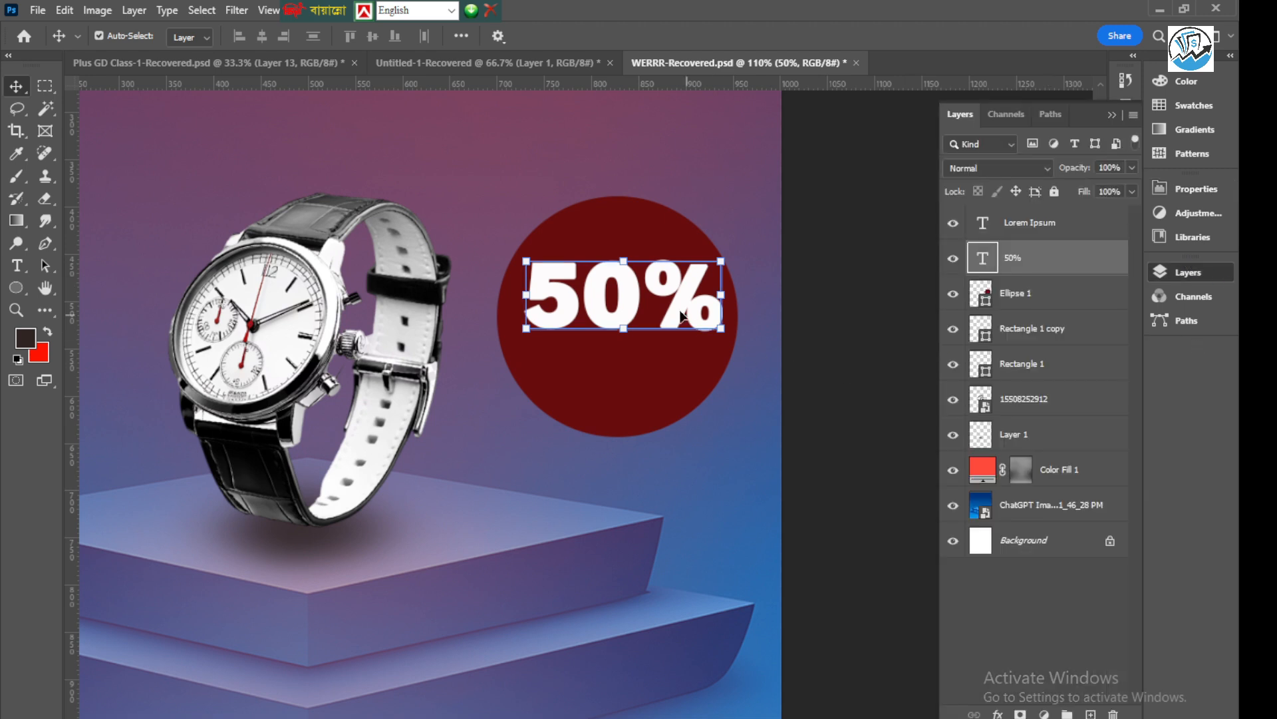
pyautogui.moveTo(613, 326); pyautogui.dragTo(624, 395)
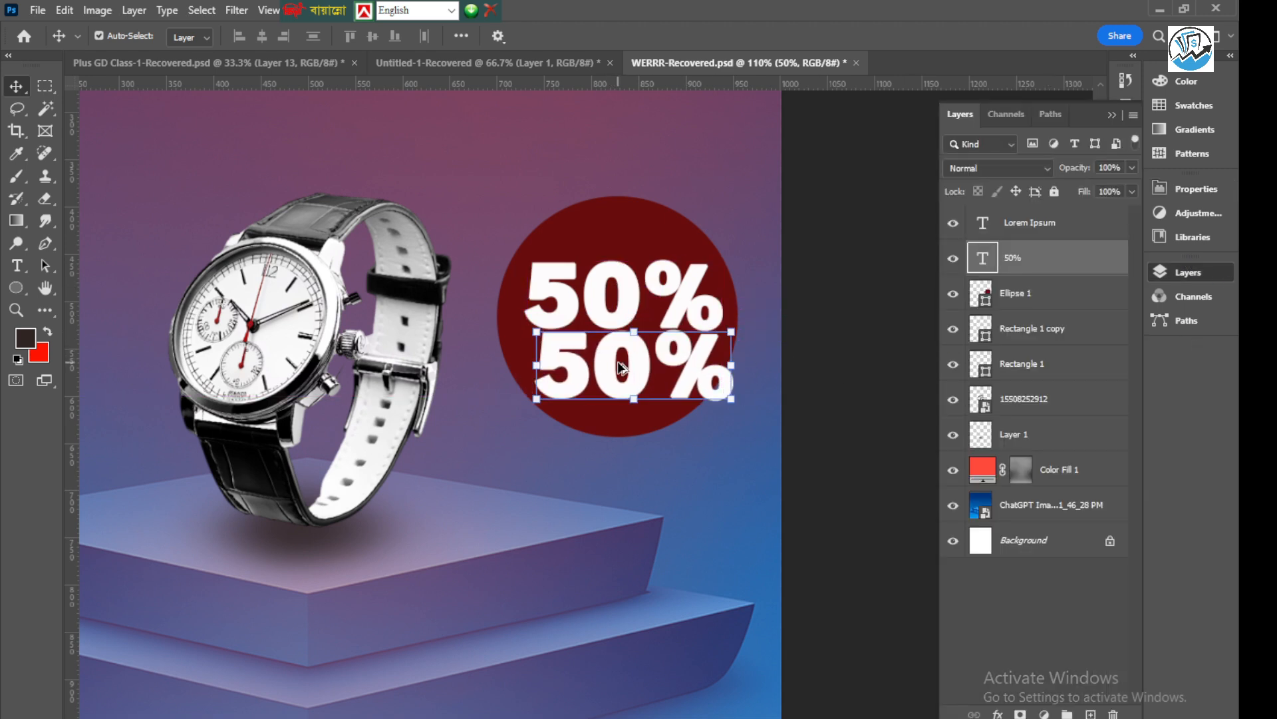
pyautogui.doubleClick(618, 366)
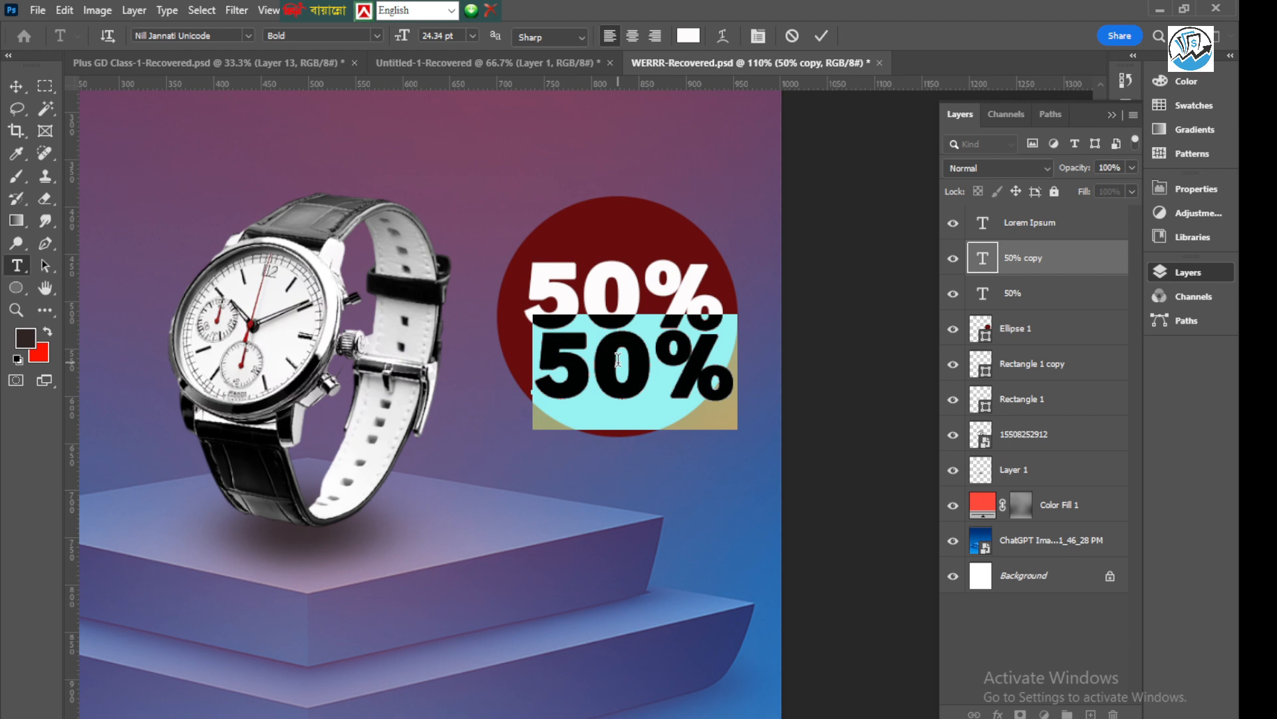
pyautogui.write('OFF')
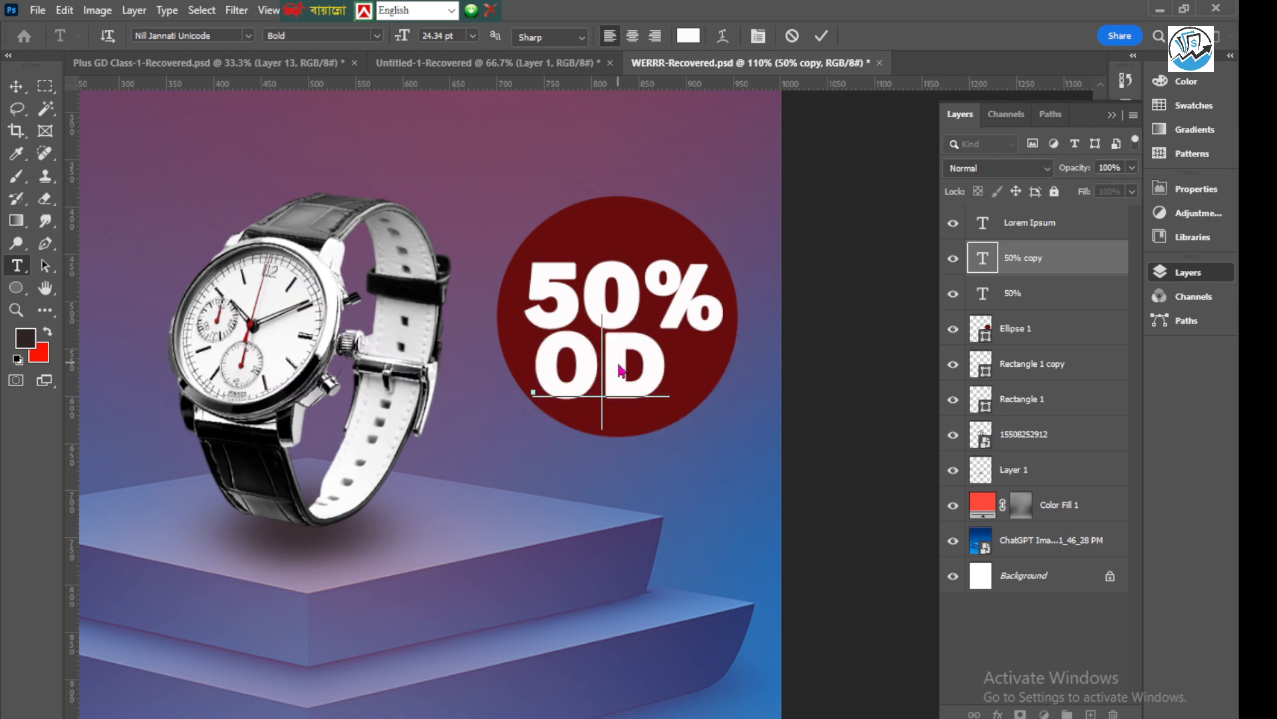
pyautogui.click(822, 37)
pyautogui.click(799, 297)
pyautogui.click(615, 376)
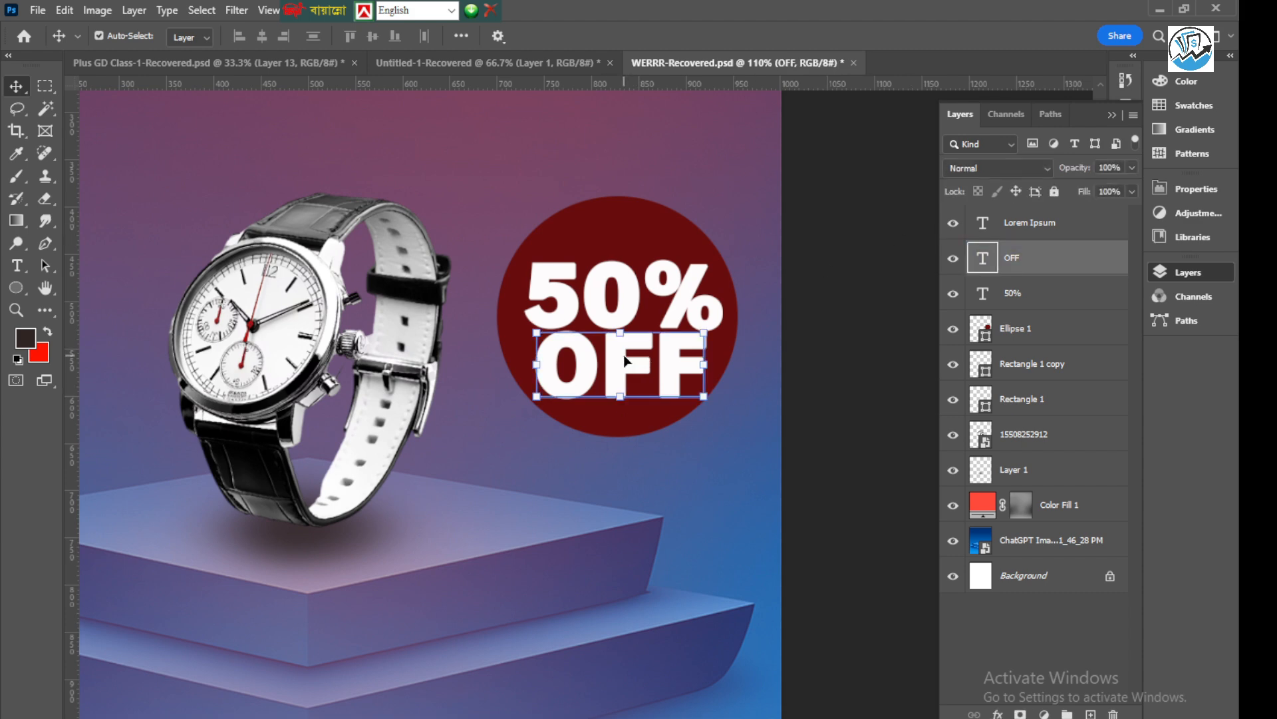
# Scale the "OFF" text to 68.96%, rotate it to -13.07°, centre it below "50%" inside the circle, and apply the transform
pyautogui.scroll(2, 573, 384)
pyautogui.moveTo(495, 415); pyautogui.dragTo(506, 454)
pyautogui.moveTo(582, 401); pyautogui.dragTo(625, 400)
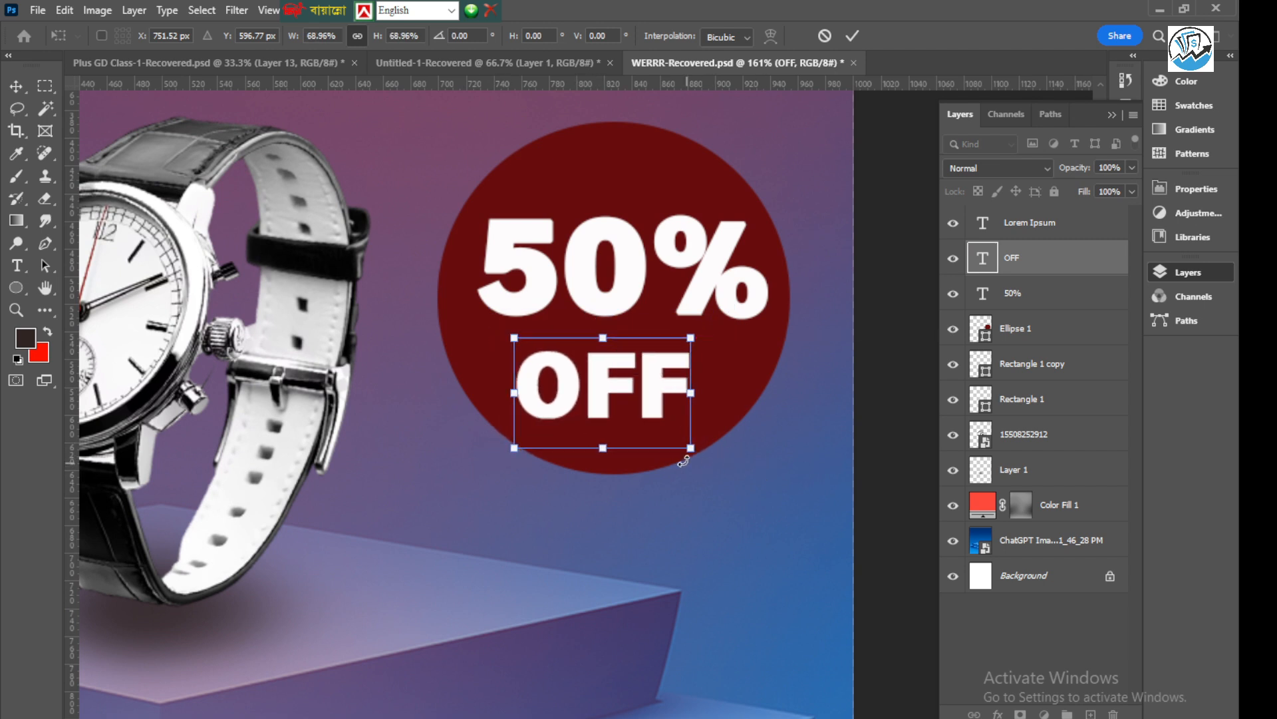
pyautogui.moveTo(699, 464); pyautogui.dragTo(725, 432)
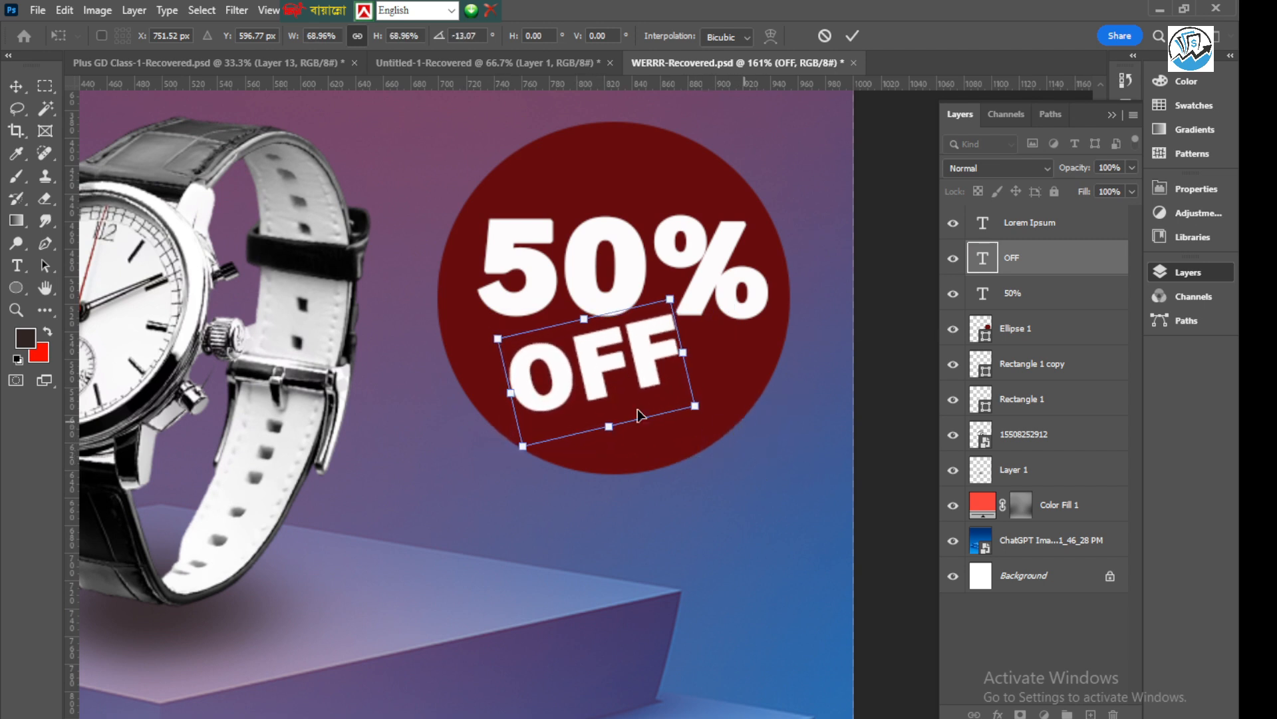
pyautogui.moveTo(583, 371); pyautogui.dragTo(610, 390)
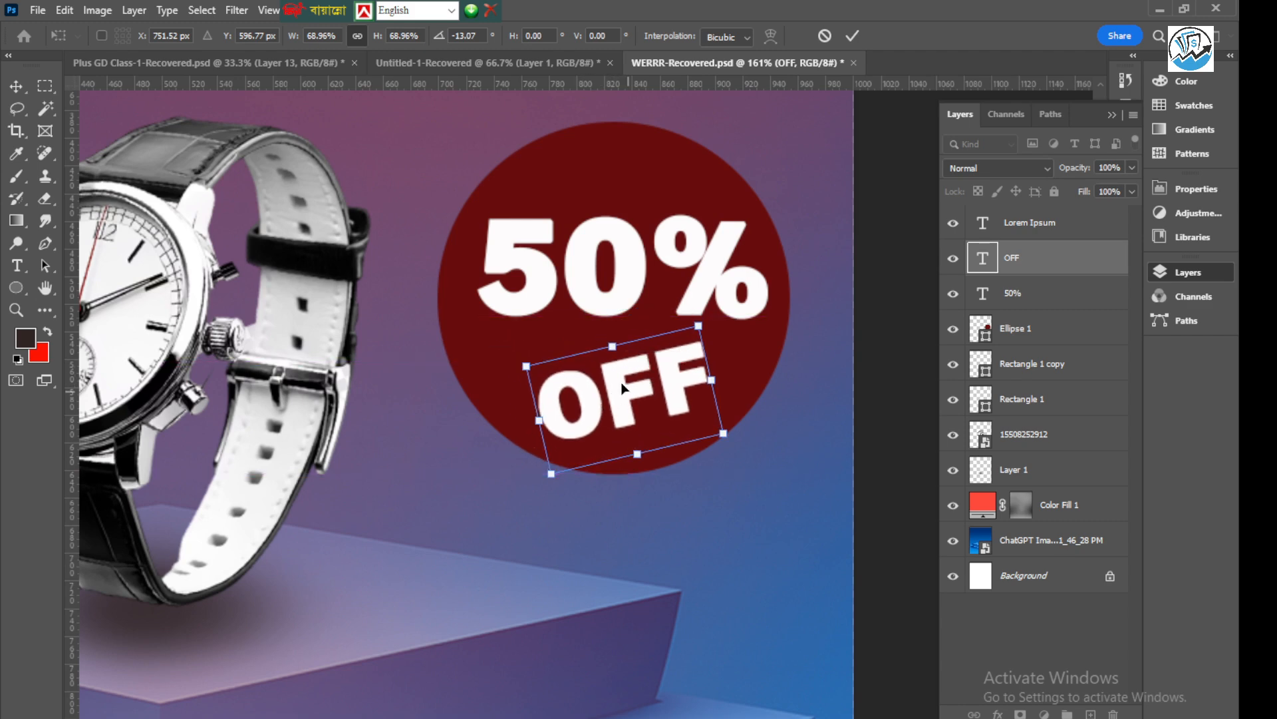
pyautogui.scroll(-3, 611, 386)
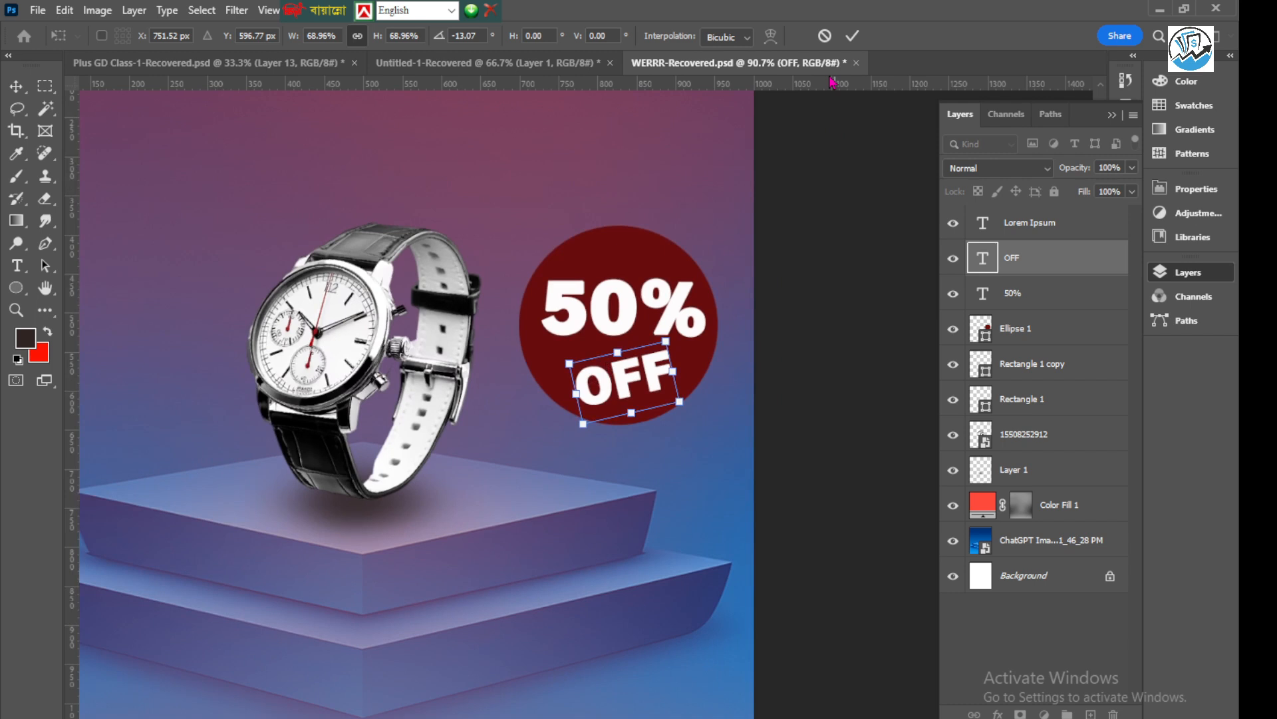
pyautogui.click(853, 36)
# Recolour the "OFF" text yellow (#ebff0c) and finish the text edit
pyautogui.scroll(1, 626, 381)
pyautogui.click(624, 379)
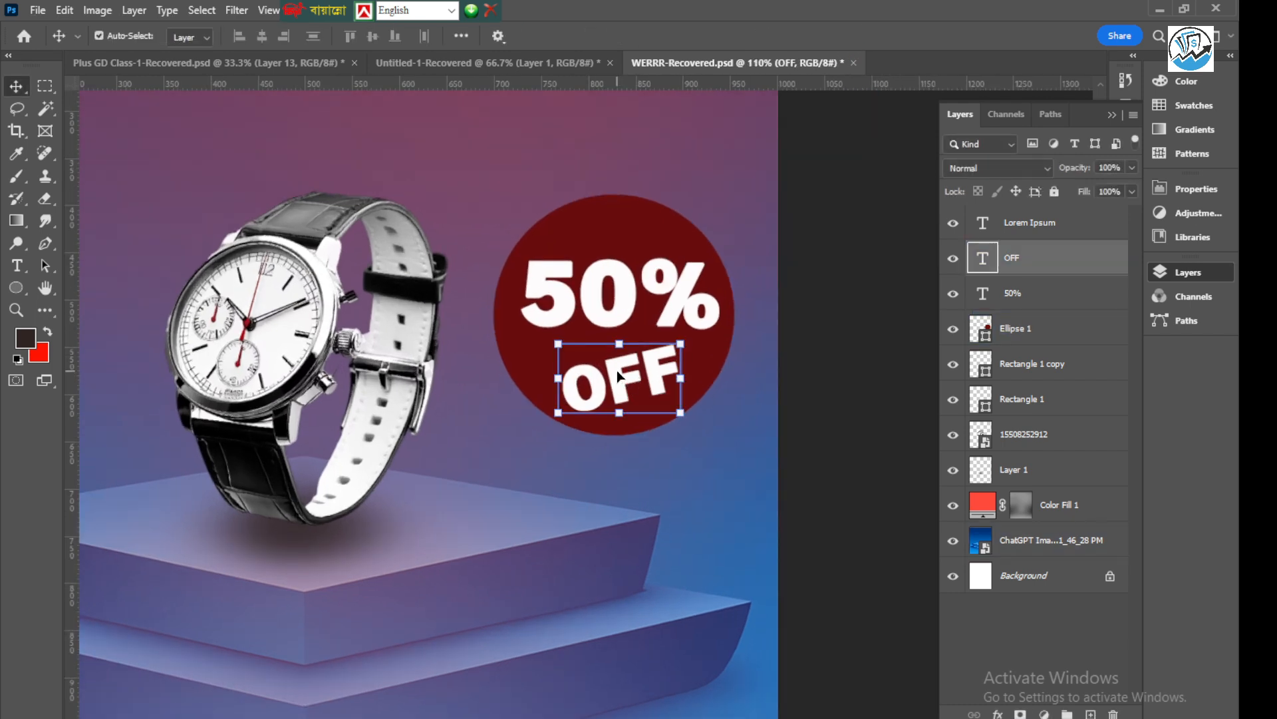
pyautogui.doubleClick(618, 376)
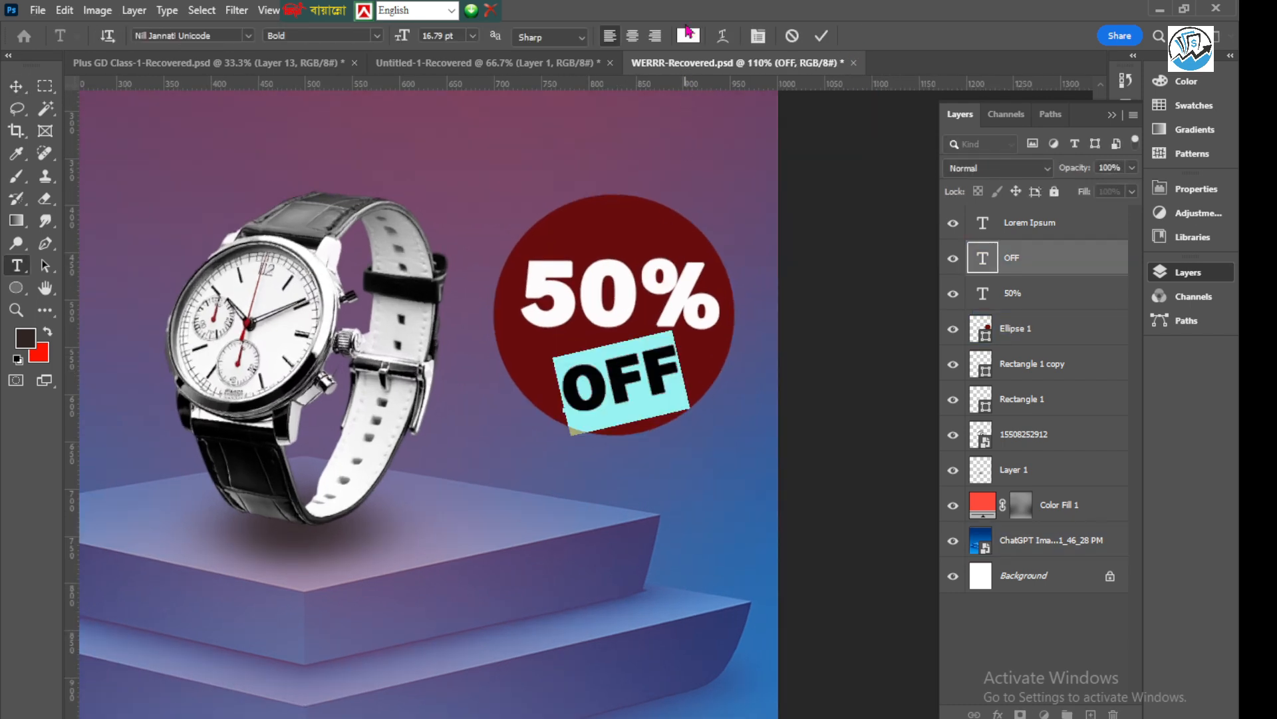
pyautogui.click(689, 36)
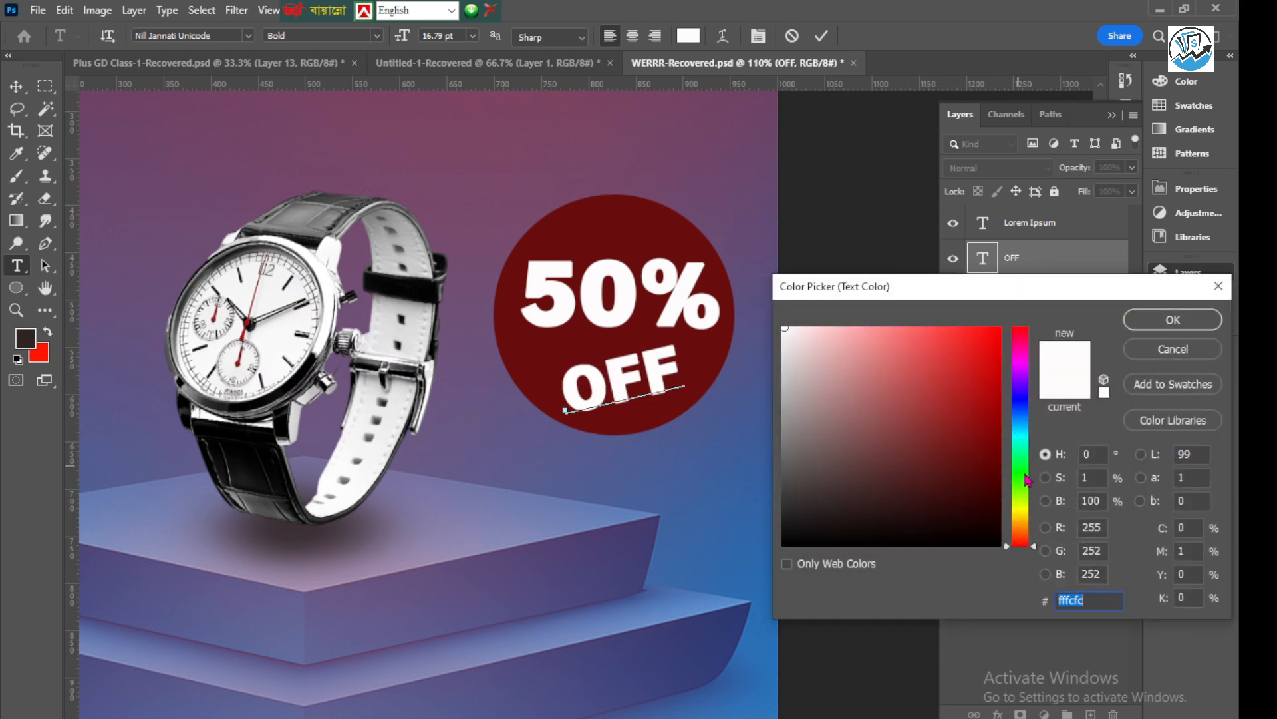
pyautogui.click(1031, 507)
pyautogui.click(995, 330)
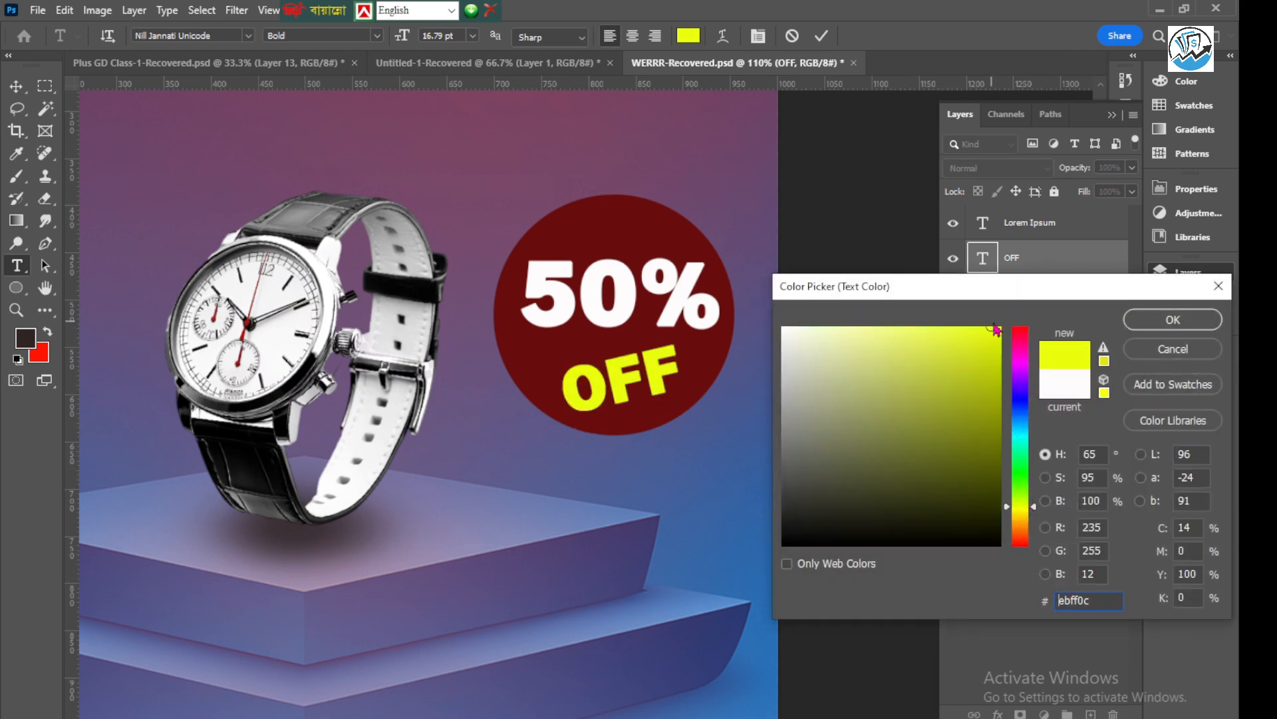
pyautogui.click(1173, 320)
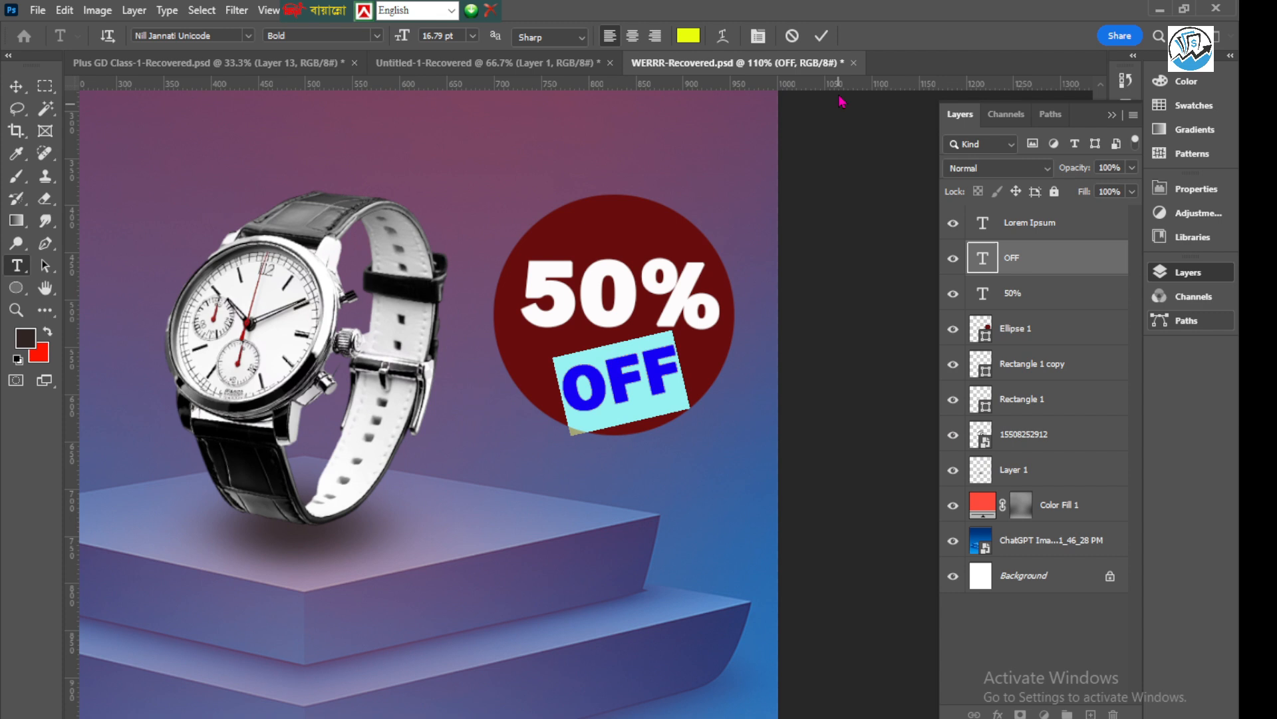
pyautogui.click(822, 35)
pyautogui.press('v')
# Duplicate the "50%" text layer in place, select the original beneath it, and hide the copy
pyautogui.click(656, 310)
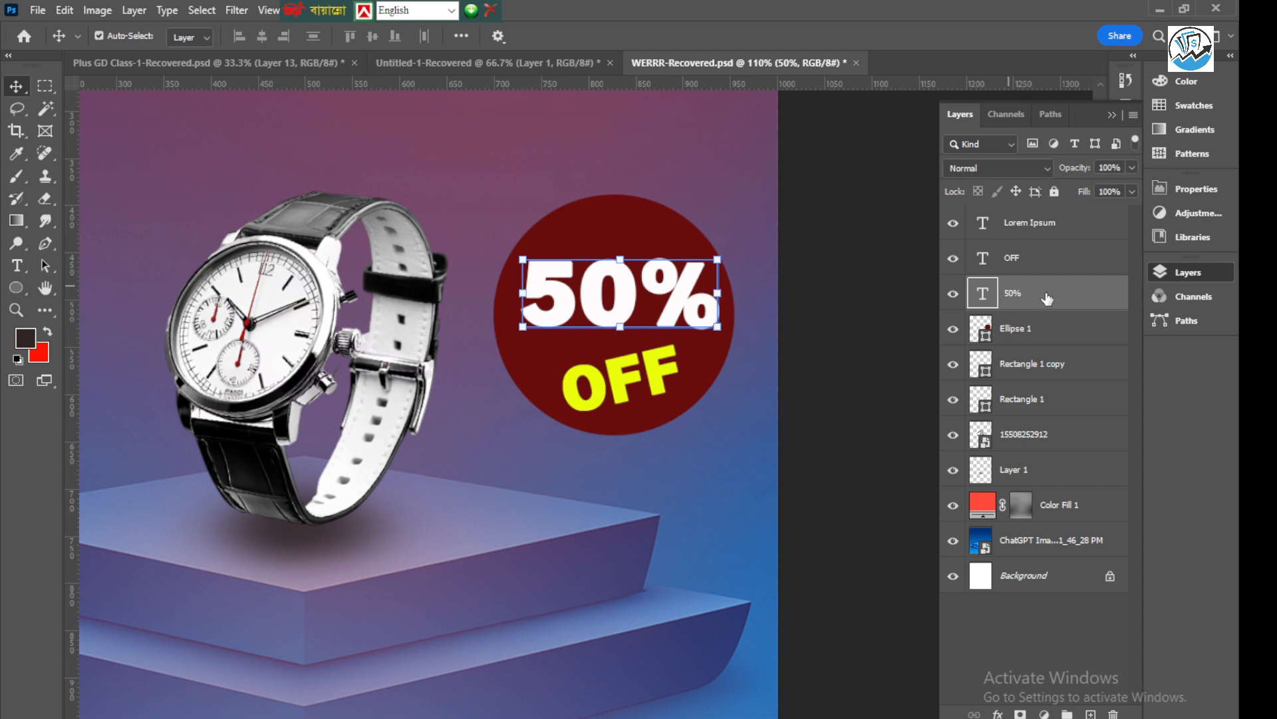
pyautogui.moveTo(1048, 299); pyautogui.dragTo(1091, 713)
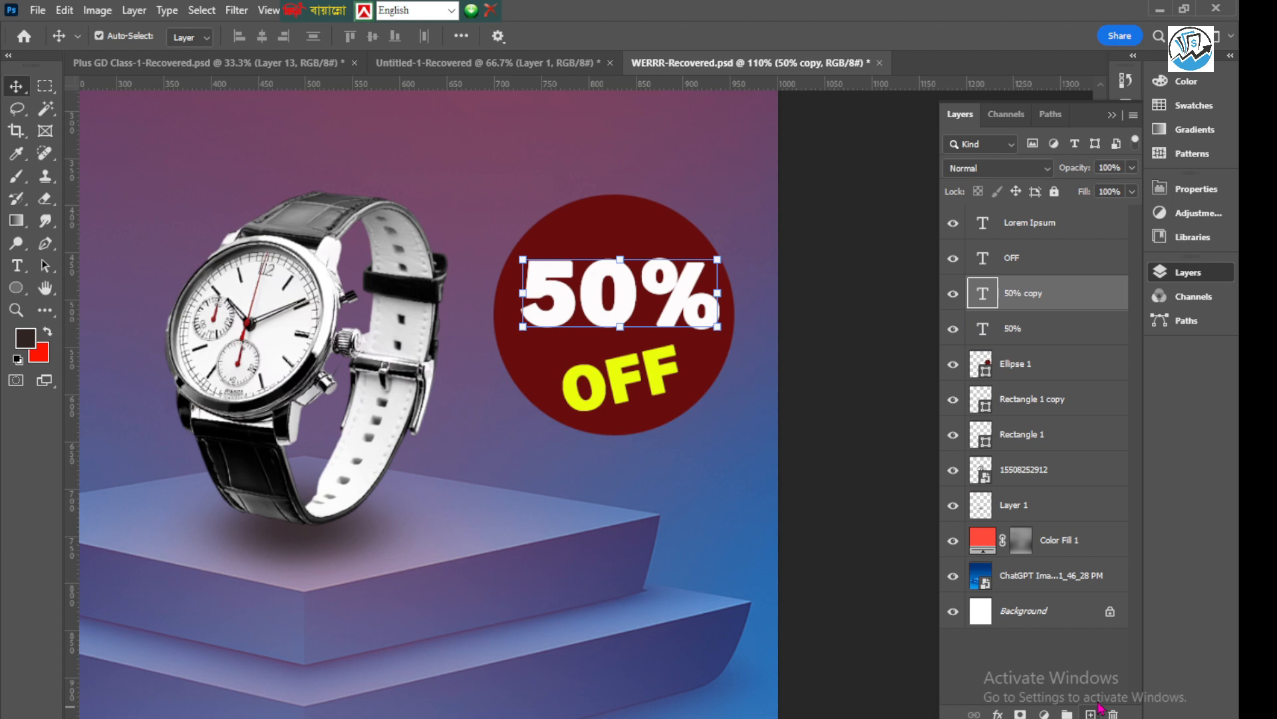
pyautogui.click(1022, 332)
pyautogui.moveTo(963, 327); pyautogui.dragTo(965, 308)
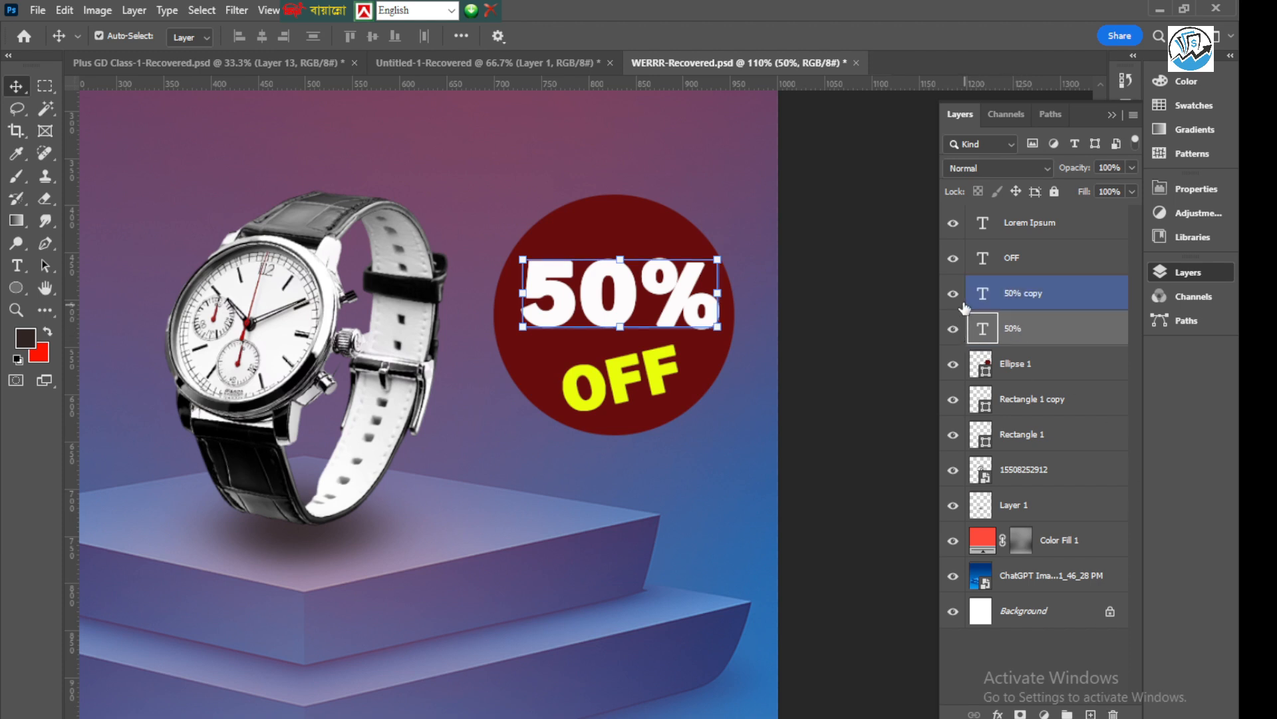
pyautogui.click(953, 295)
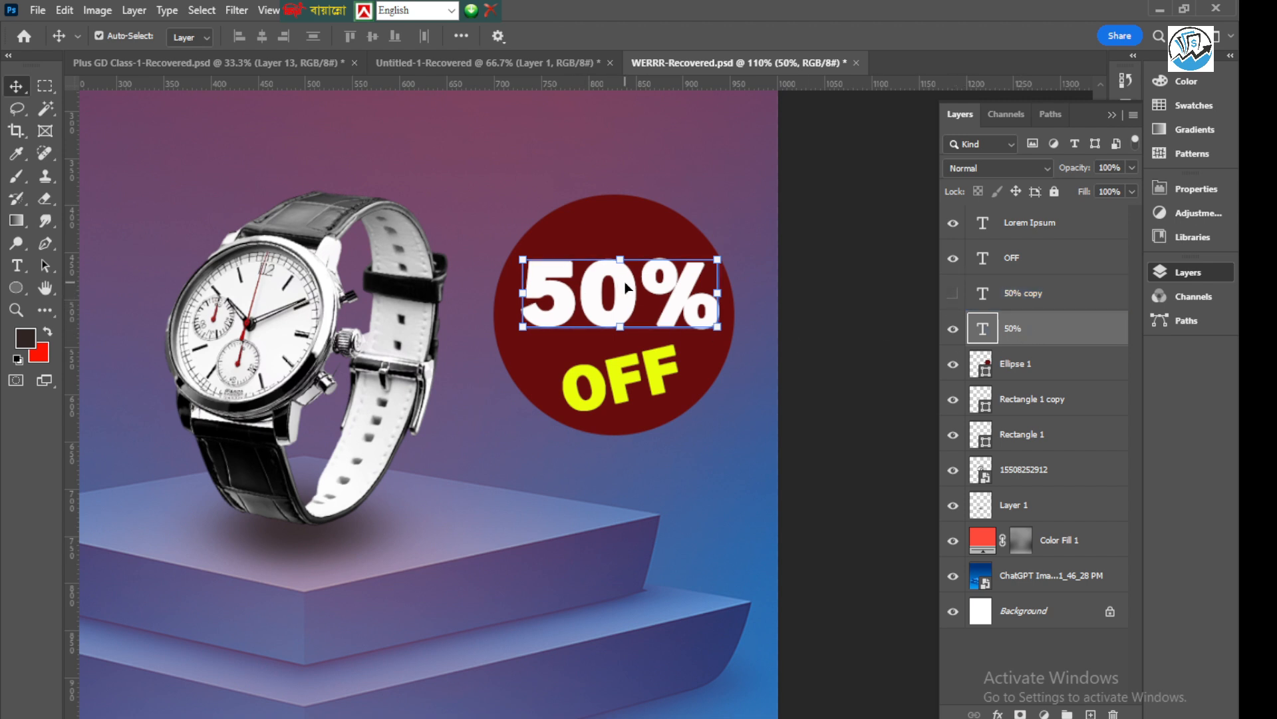
# Recolour the original "50%" text bright blue (#1886ff) and finish the text edit
pyautogui.doubleClick(666, 278)
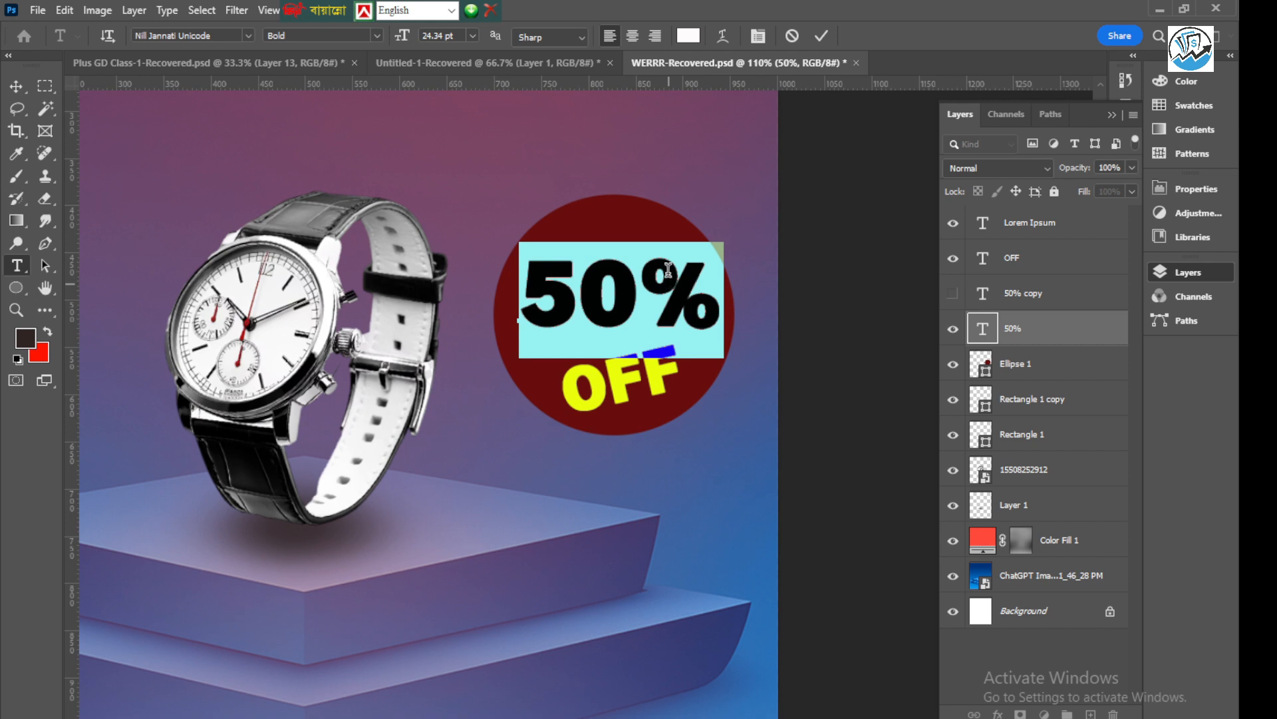
pyautogui.click(689, 37)
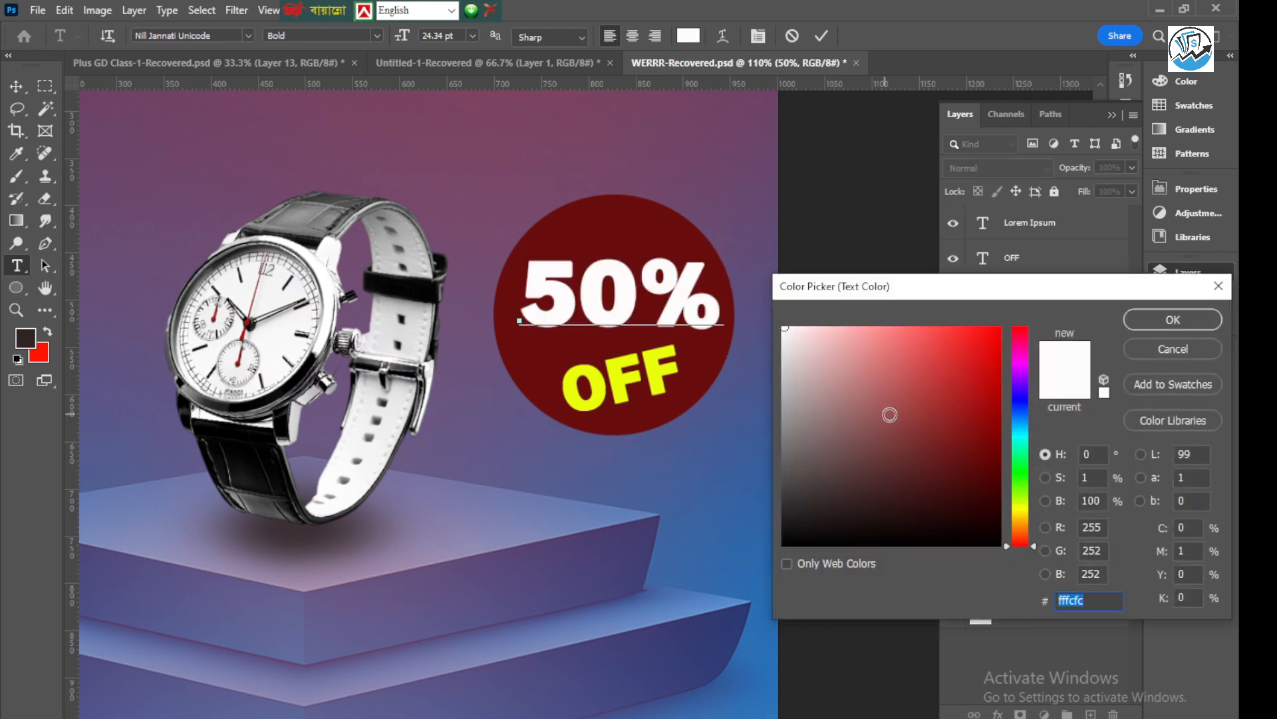
pyautogui.moveTo(1026, 506); pyautogui.dragTo(1029, 492)
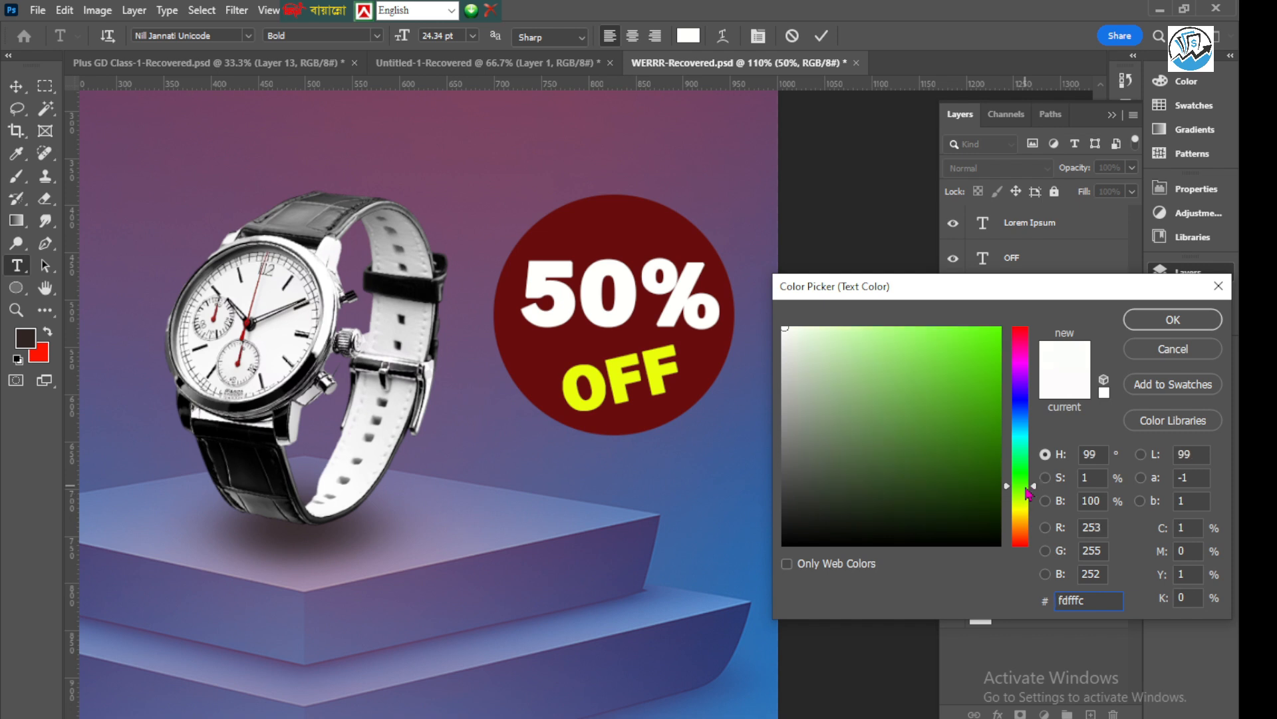
pyautogui.click(756, 555)
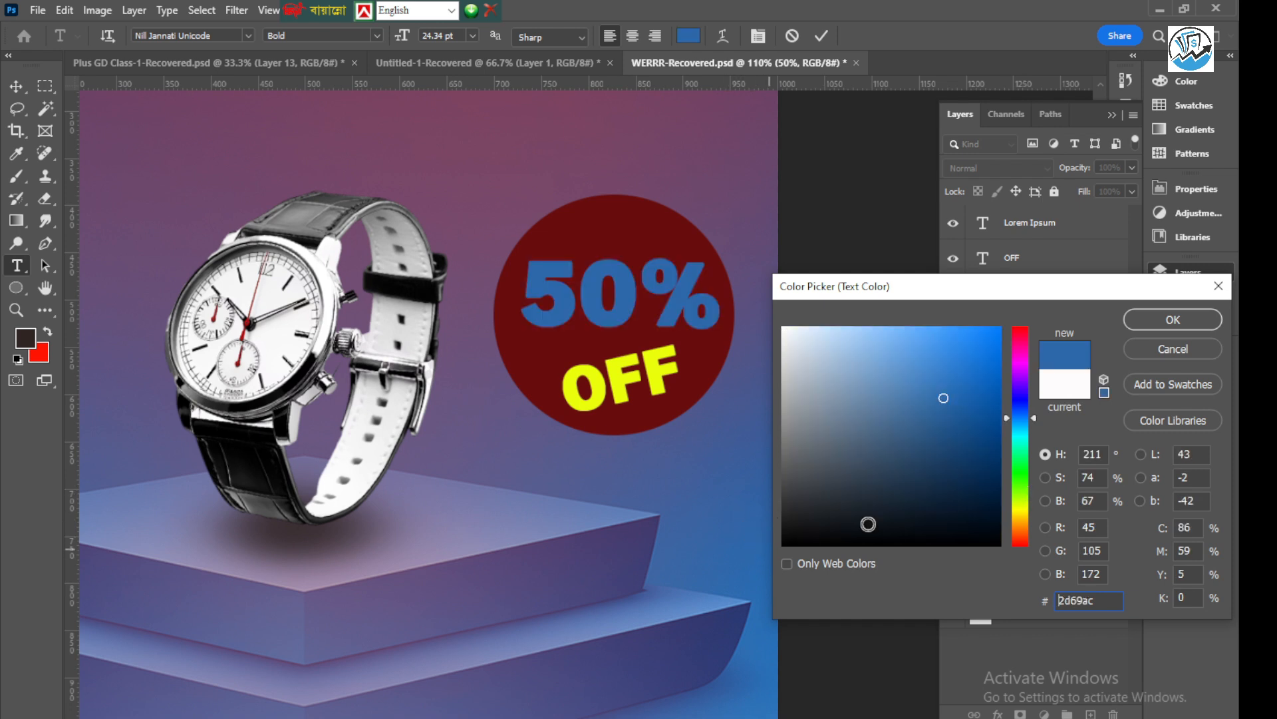
pyautogui.click(1142, 323)
pyautogui.click(821, 36)
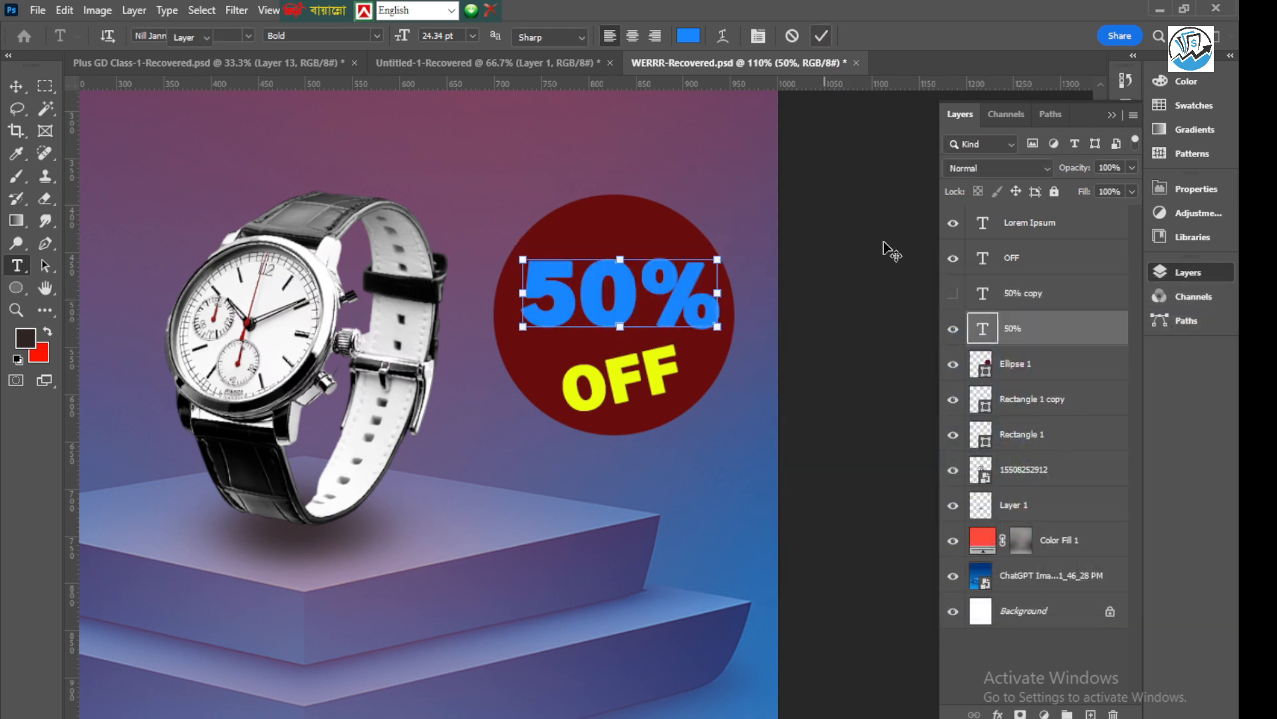
pyautogui.press('v')
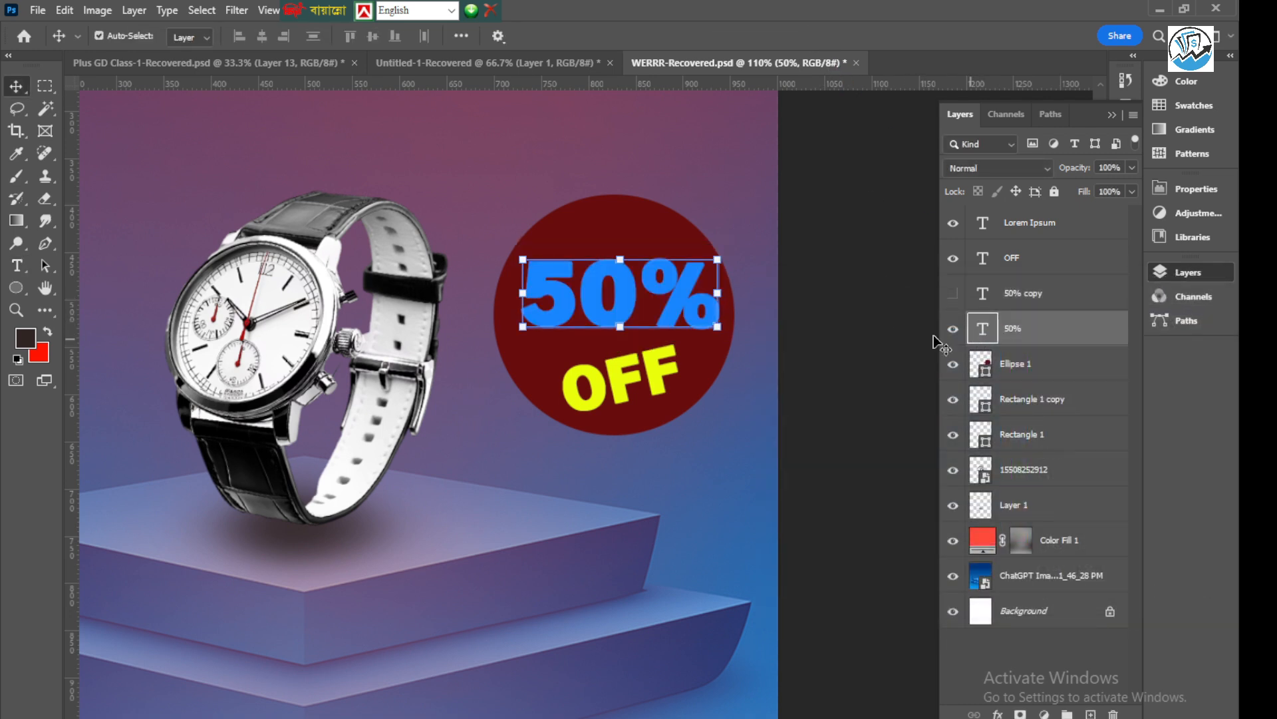
# Show the white "50%" copy again and nudge the blue original a few pixels left behind it as an offset edge
pyautogui.click(953, 294)
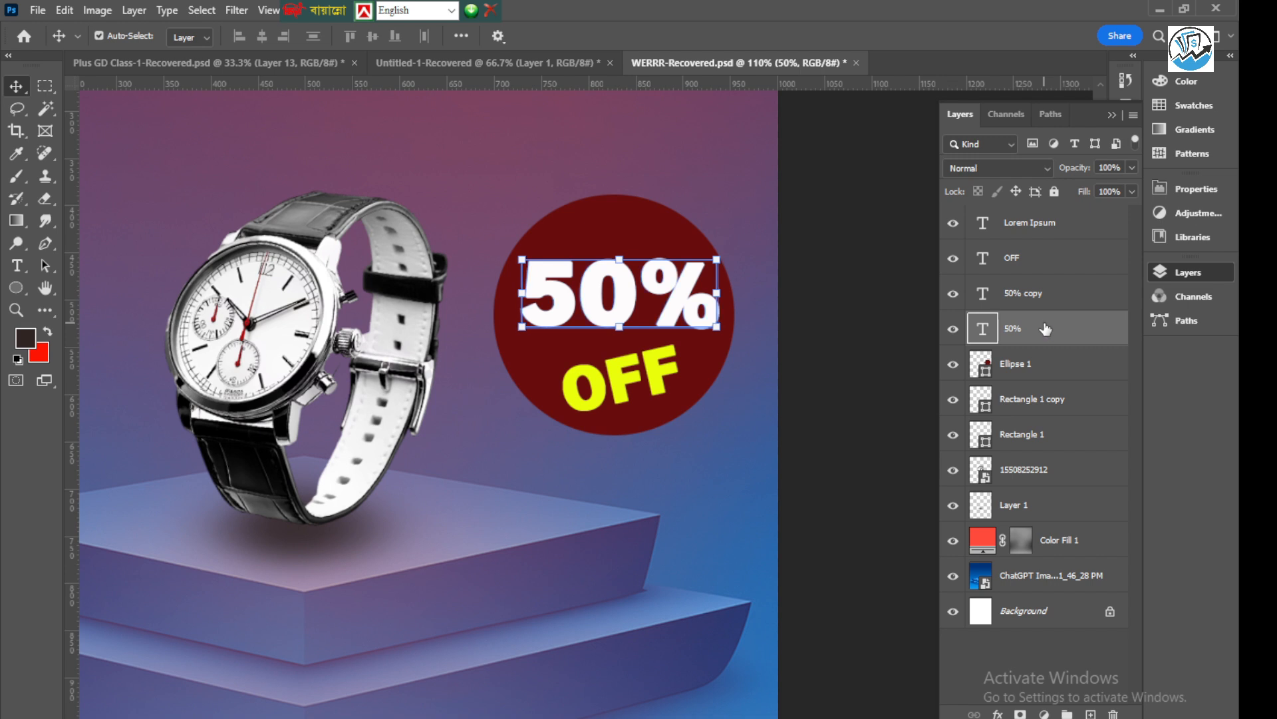
pyautogui.press('Left')
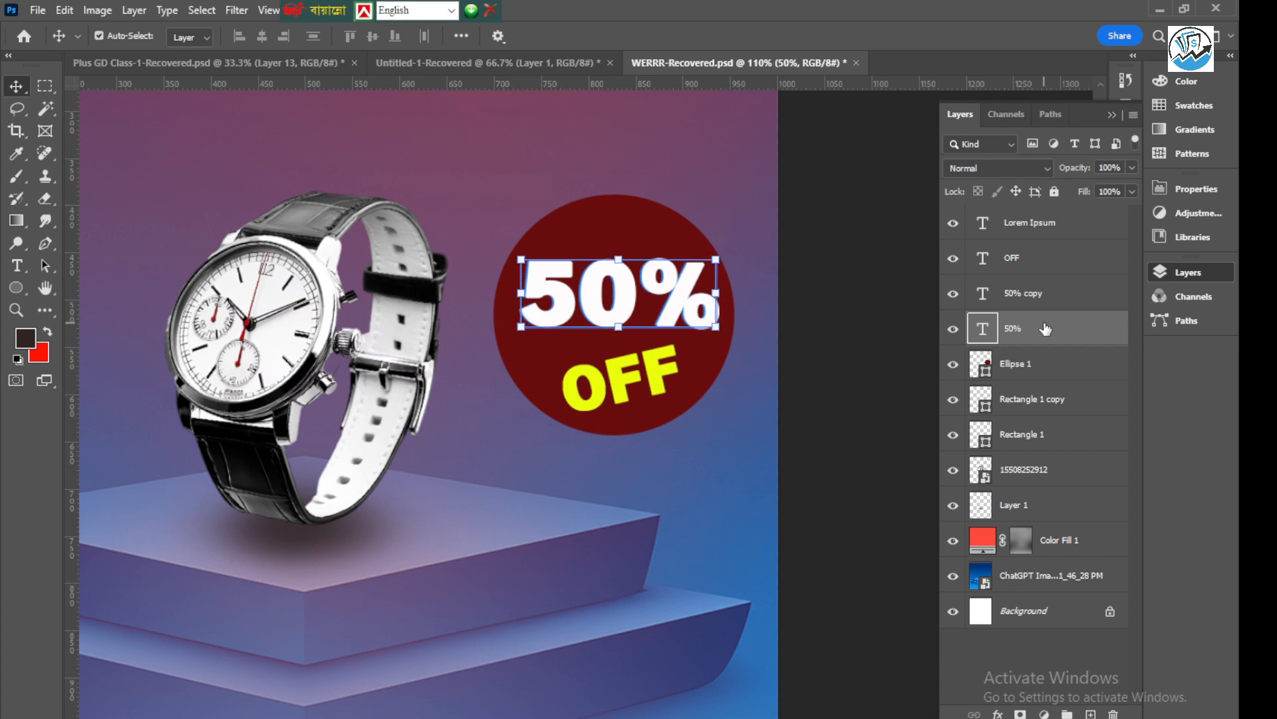
pyautogui.press('Left')
pyautogui.press('Left')
pyautogui.press('Left')
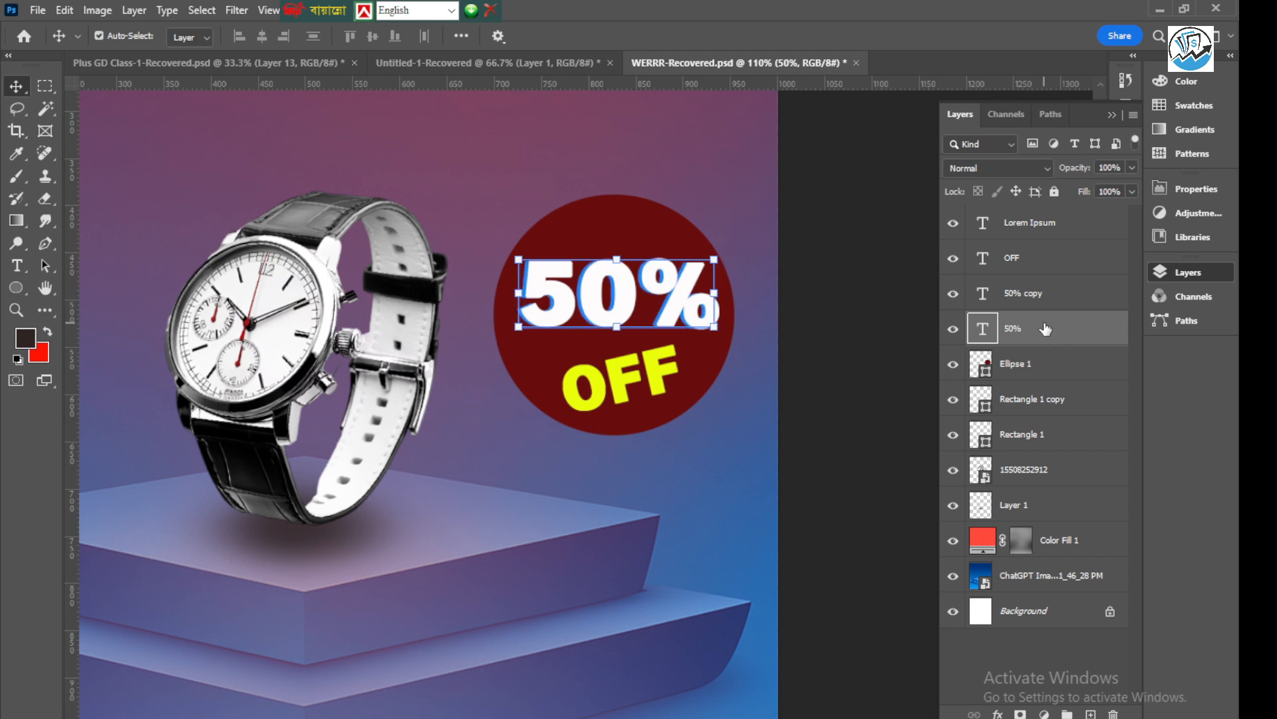
pyautogui.click(815, 249)
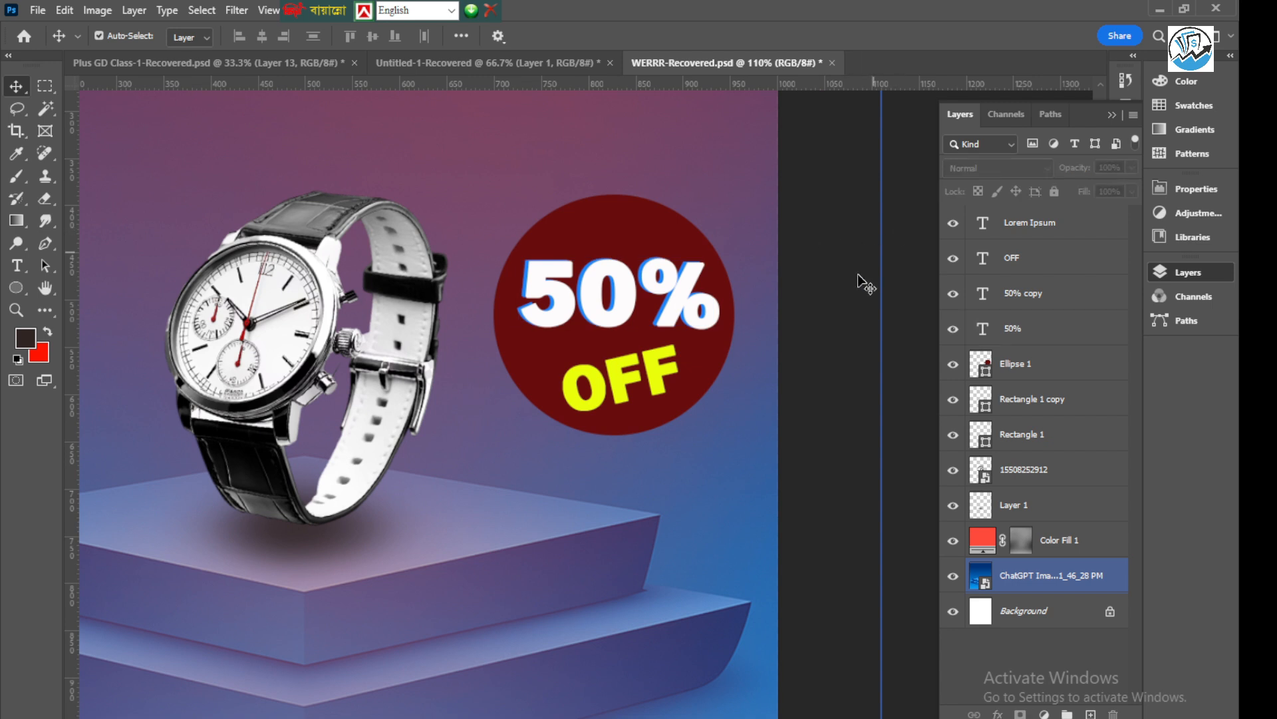
# Nudge the blue "50%" text slightly up behind the white copy, deselect it, and check the offset effect on the badge
pyautogui.click(636, 309)
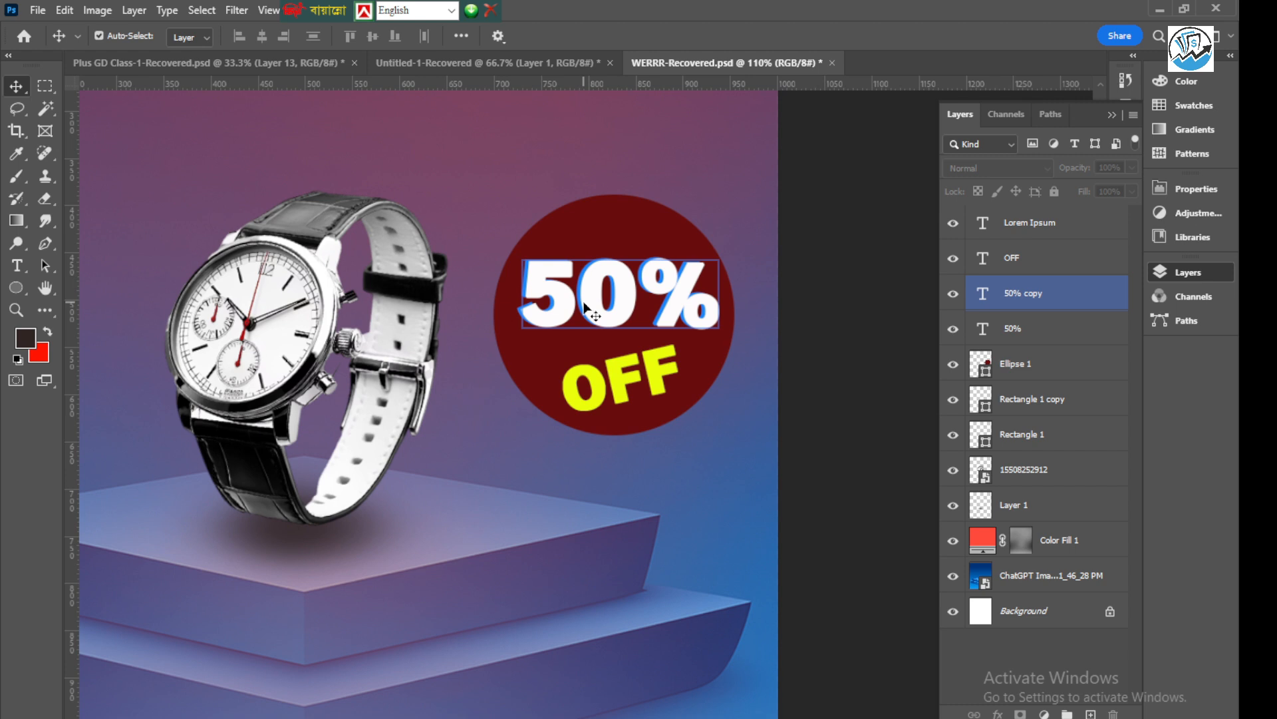
pyautogui.click(819, 246)
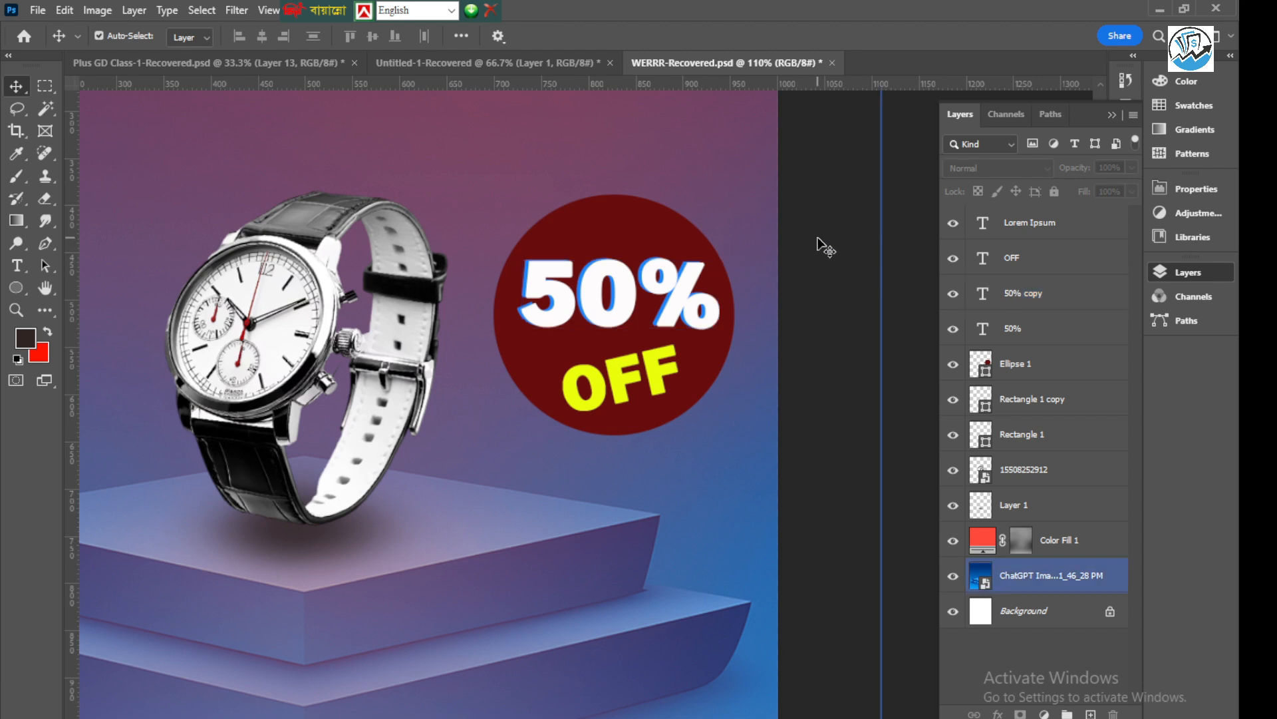
pyautogui.click(607, 287)
pyautogui.click(1024, 331)
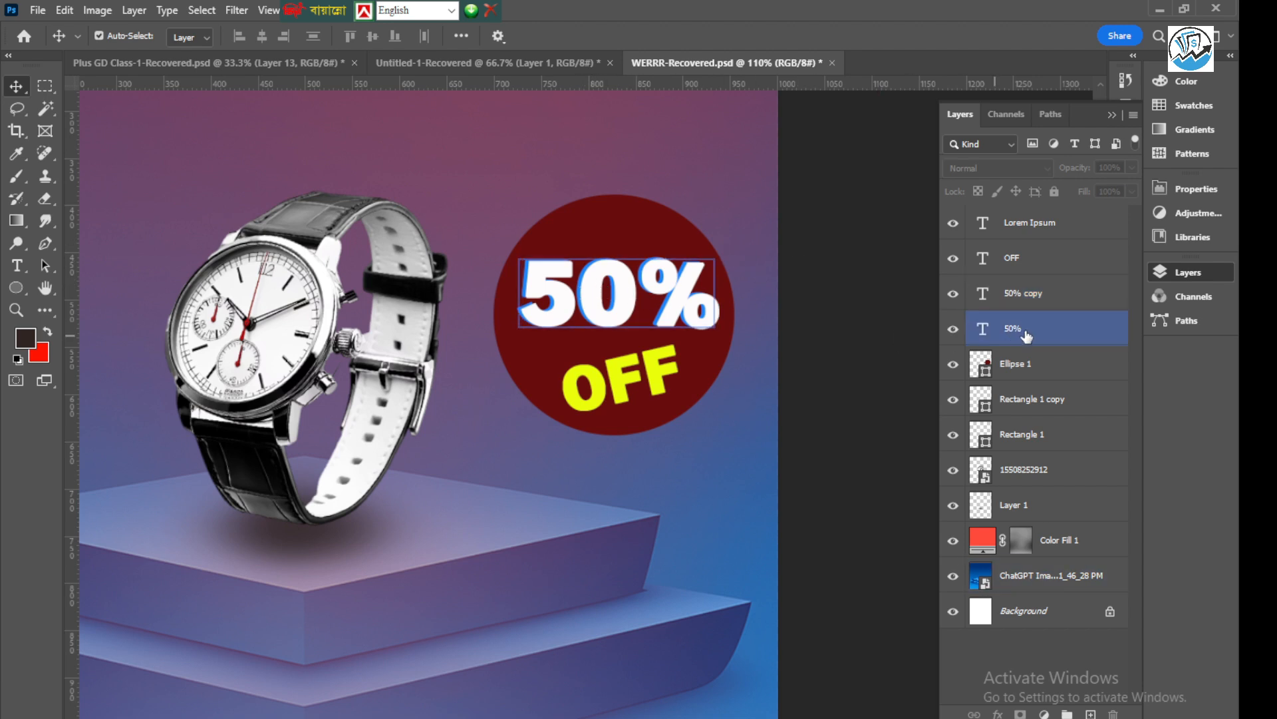
pyautogui.press('Up')
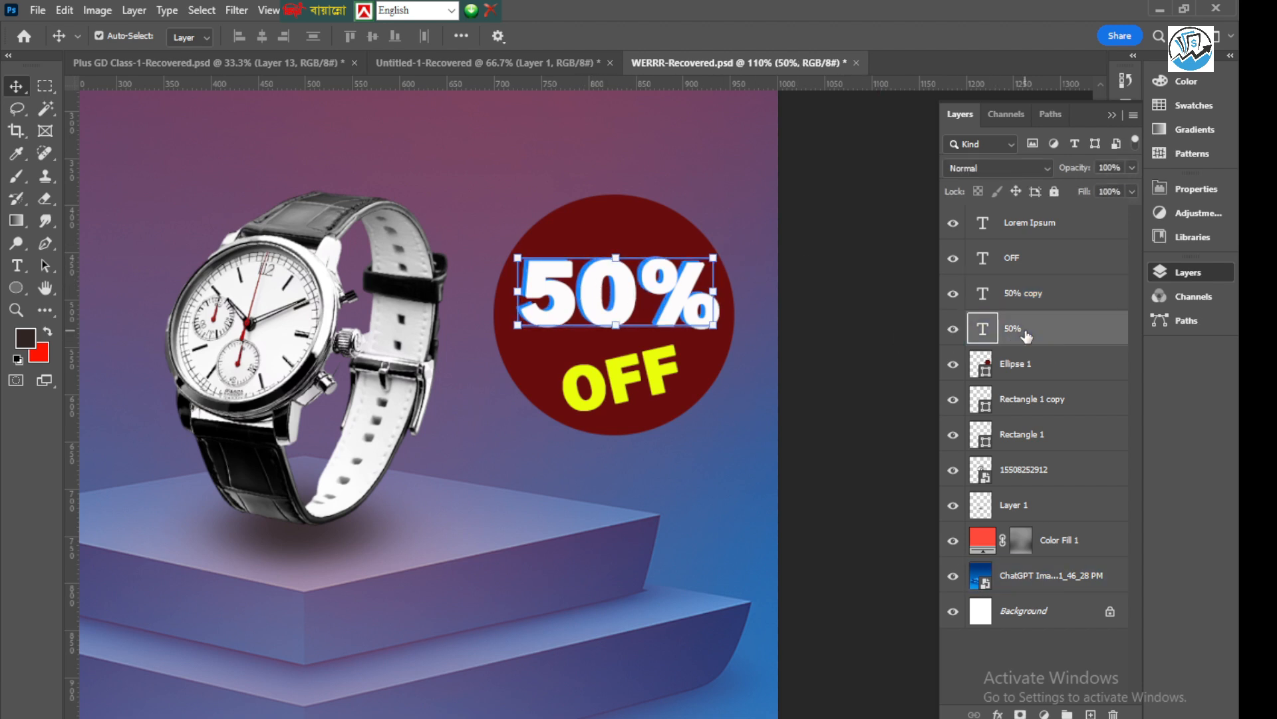
pyautogui.click(871, 316)
pyautogui.click(758, 280)
pyautogui.click(643, 288)
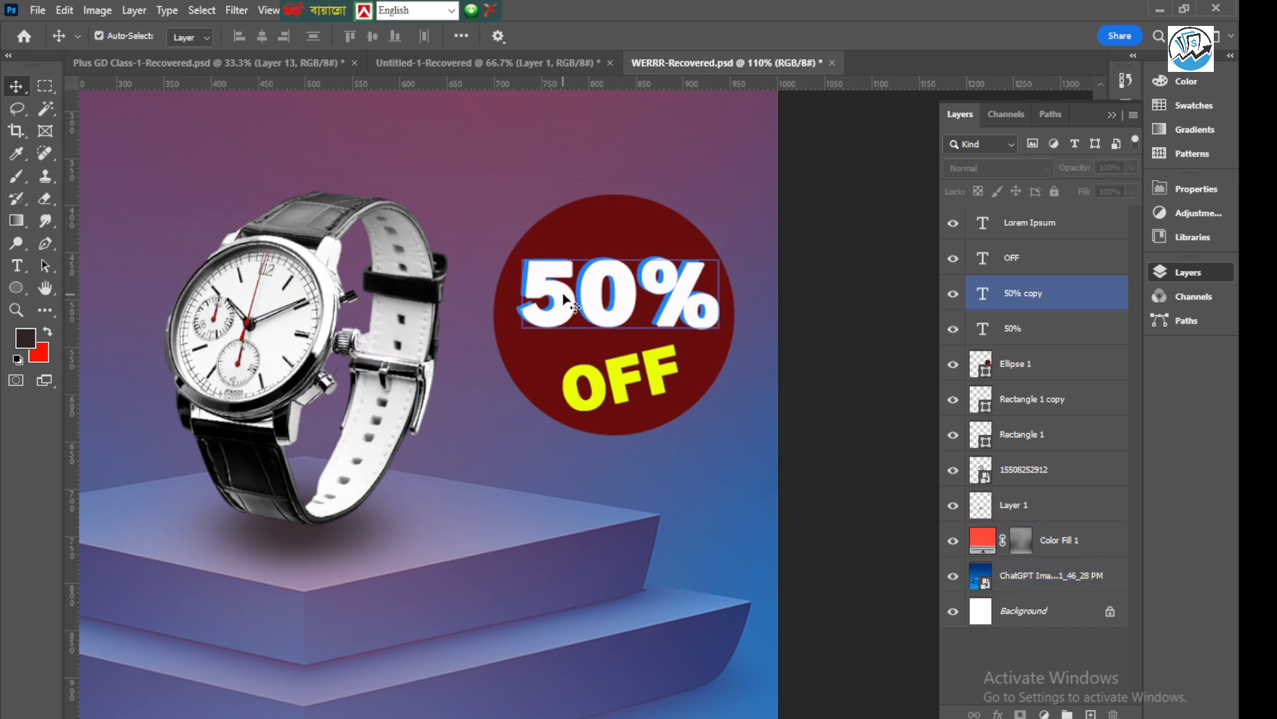
pyautogui.scroll(3, 565, 286)
pyautogui.scroll(-5, 496, 240)
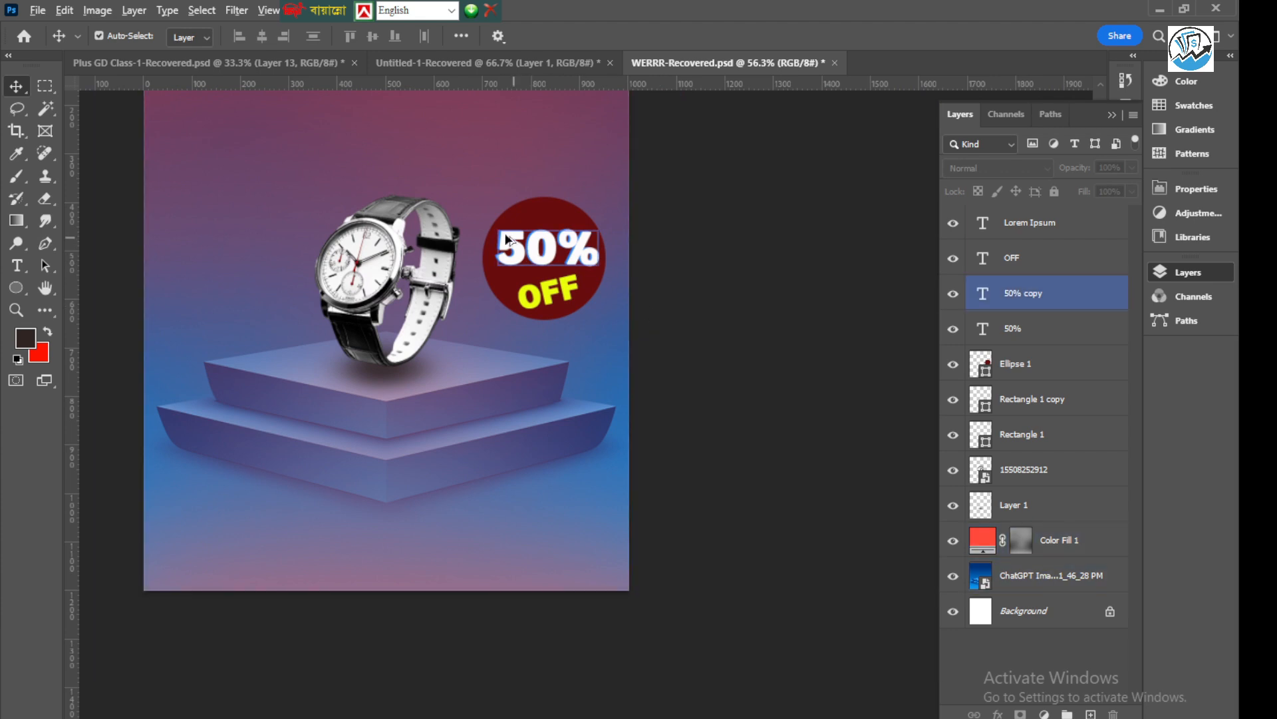
pyautogui.scroll(3, 503, 236)
pyautogui.scroll(2, 566, 316)
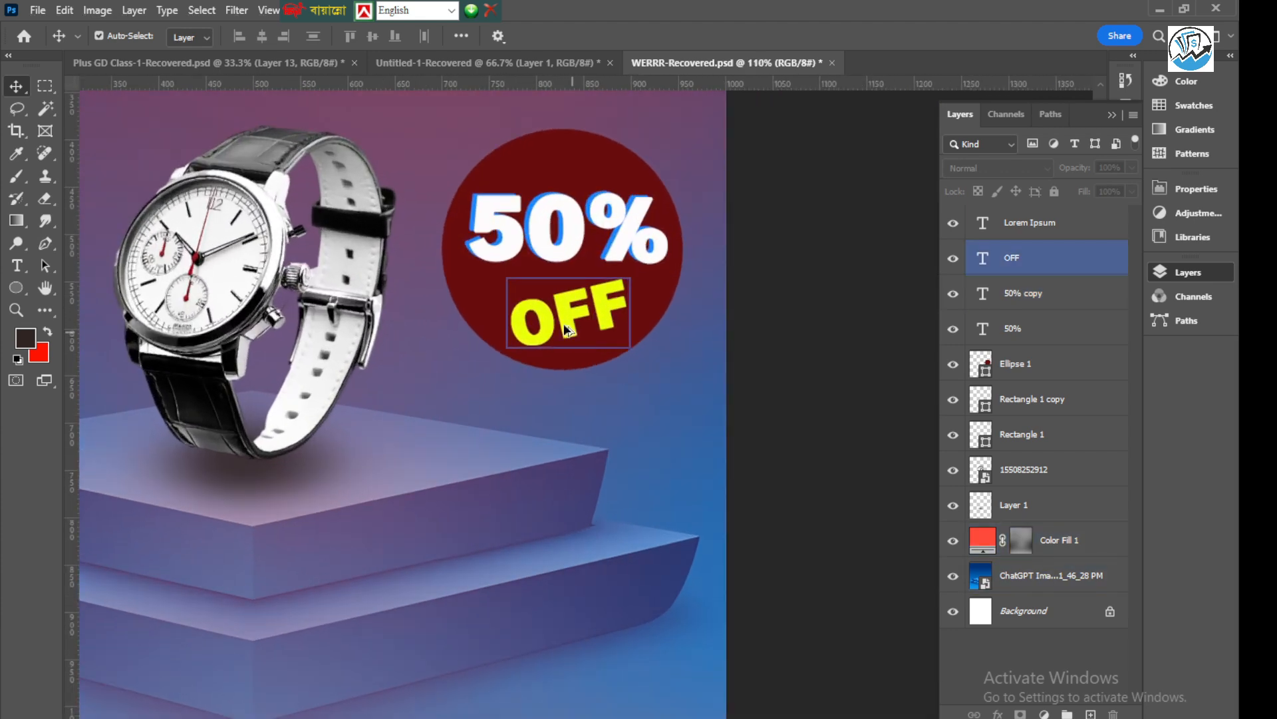
# Duplicate the "OFF" text layer in place, hide the copy, and select the original
pyautogui.click(571, 319)
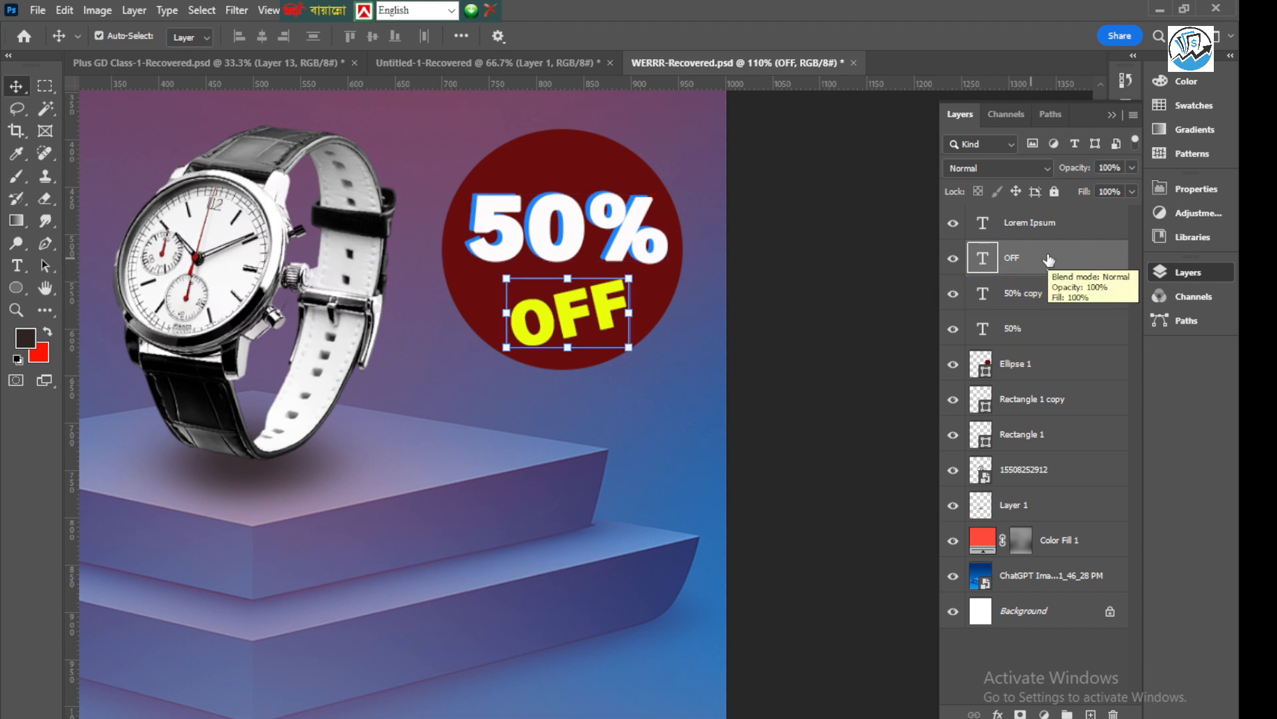
pyautogui.moveTo(1049, 260); pyautogui.dragTo(1090, 711)
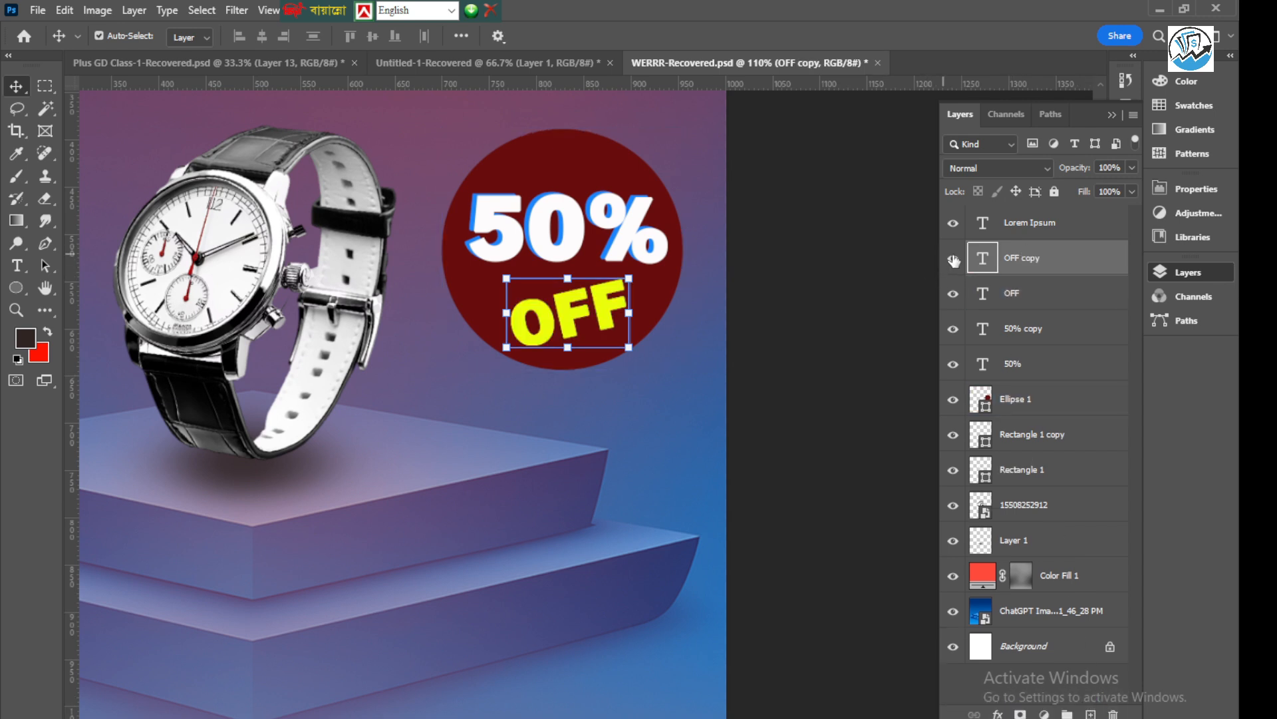
pyautogui.click(954, 261)
pyautogui.click(1030, 294)
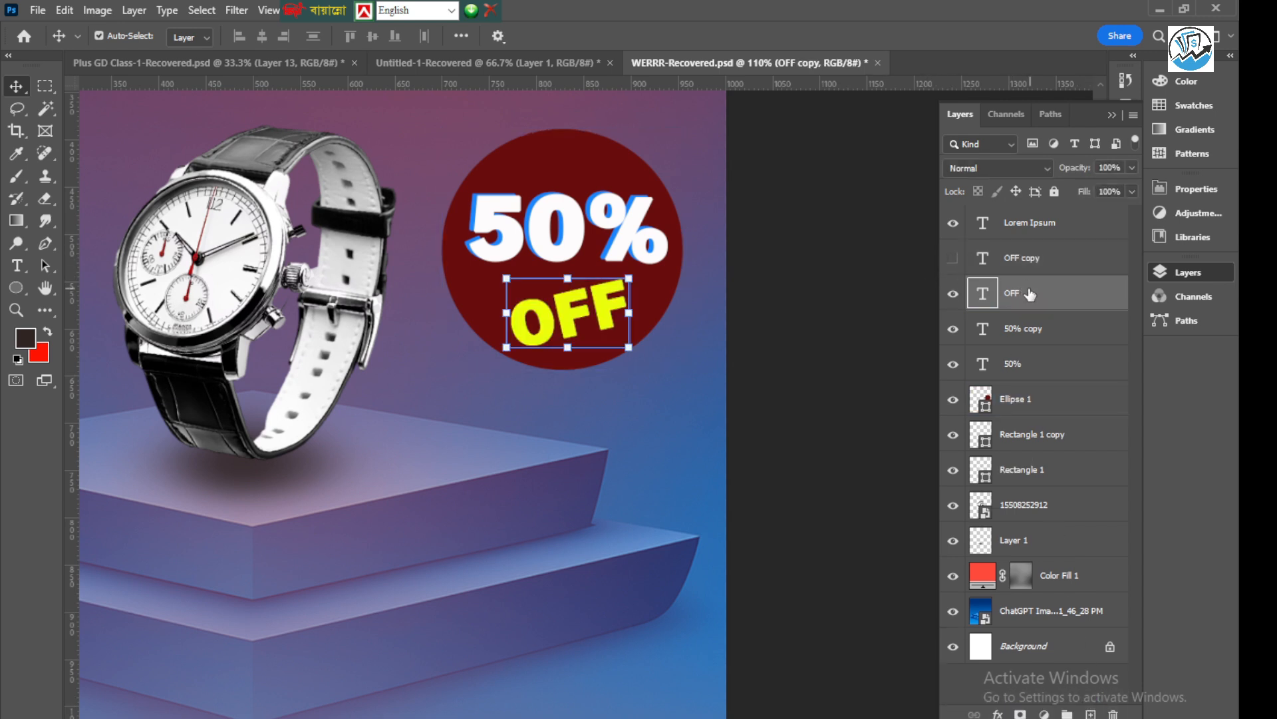
# Recolour the original "OFF" text white (#ffffff) and finish the text edit
pyautogui.doubleClick(590, 310)
pyautogui.click(688, 35)
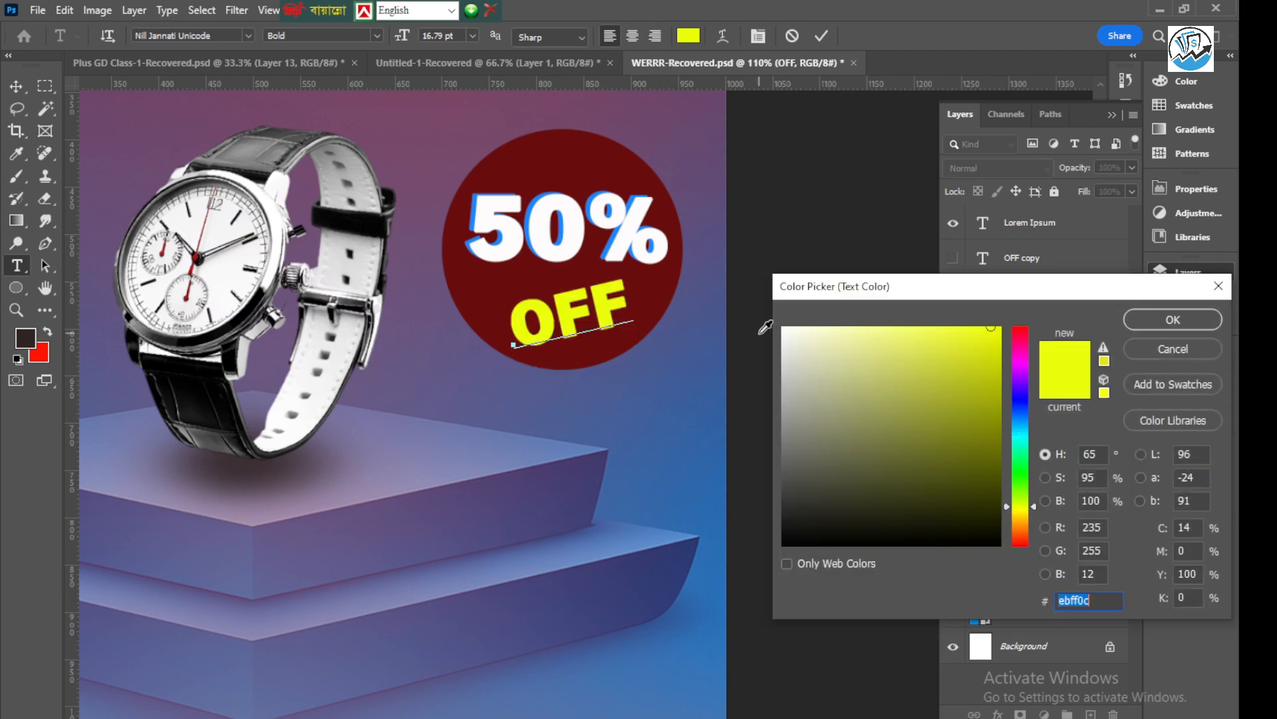
pyautogui.click(784, 329)
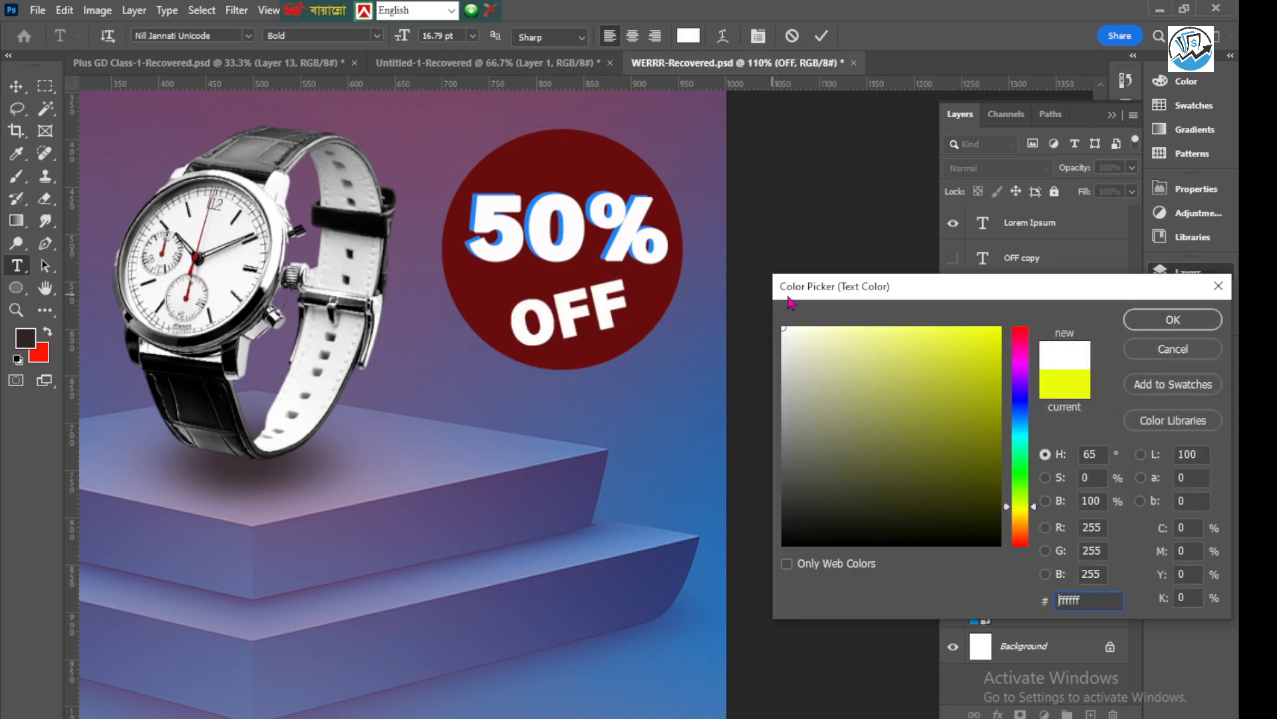
pyautogui.click(1172, 321)
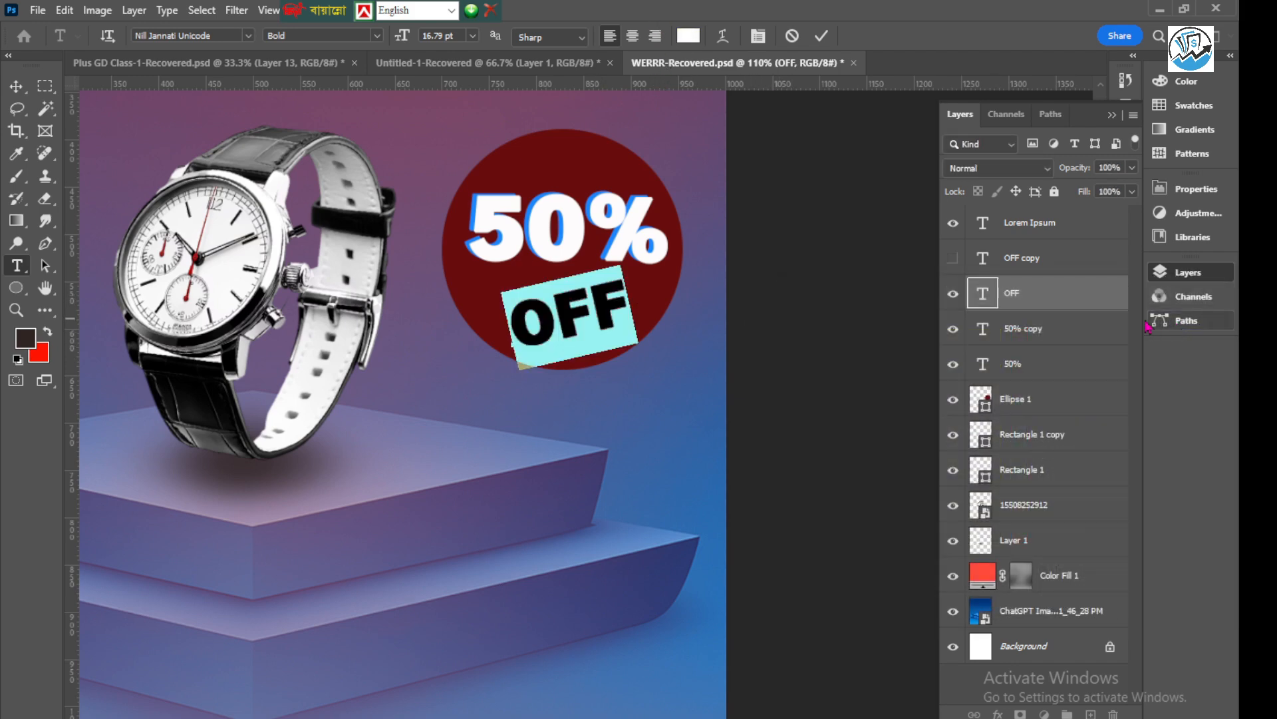
pyautogui.click(822, 37)
pyautogui.press('v')
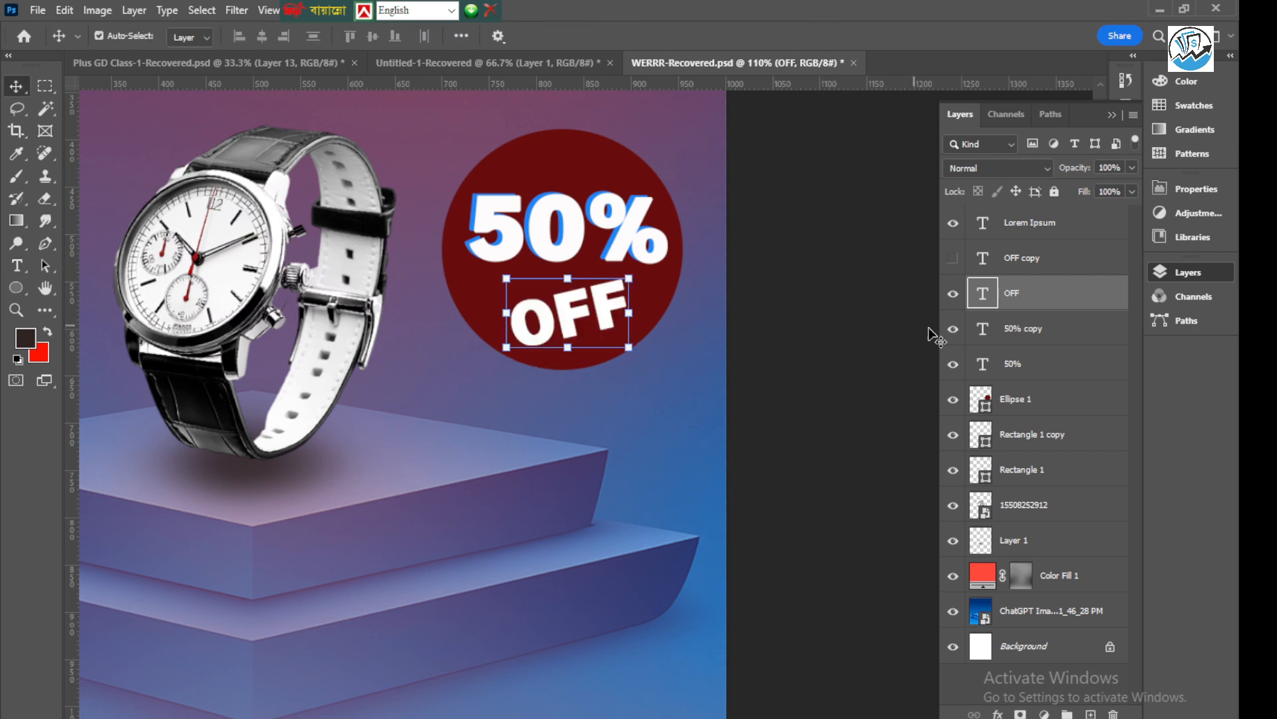
# Show the yellow "OFF" copy again, nudge the white original slightly up and left behind it, and deselect it
pyautogui.click(953, 261)
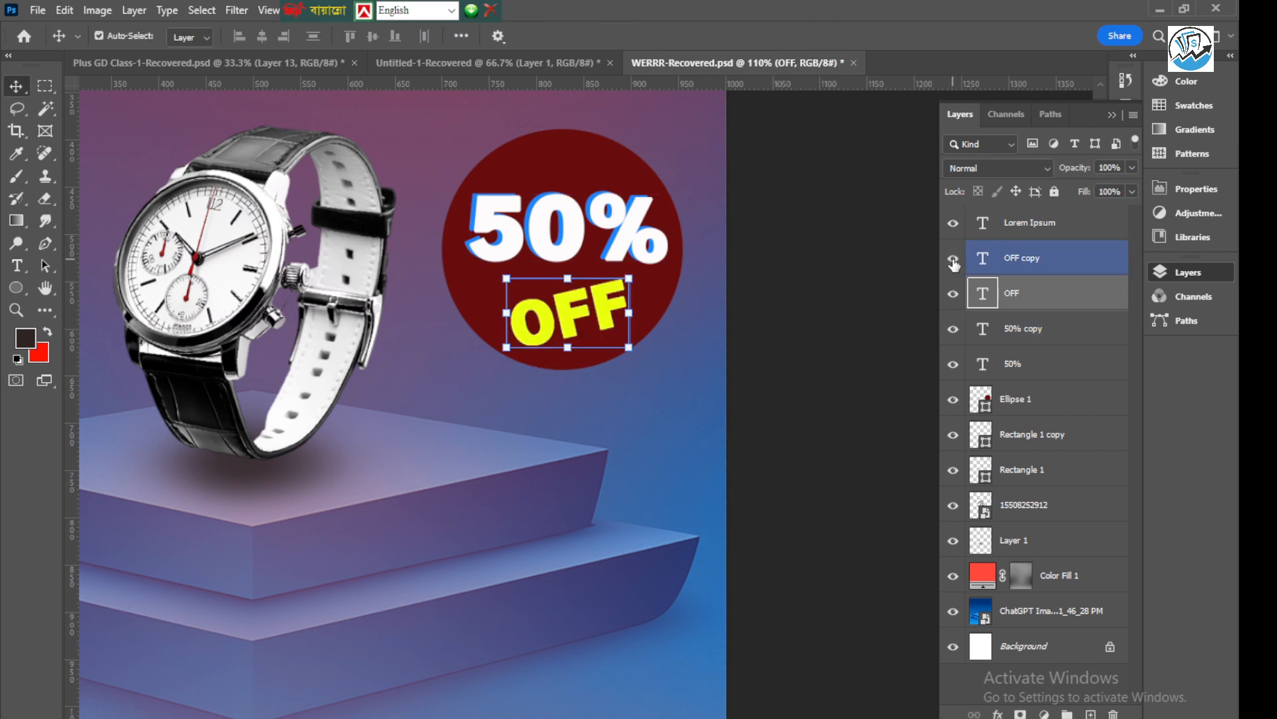
pyautogui.click(1032, 295)
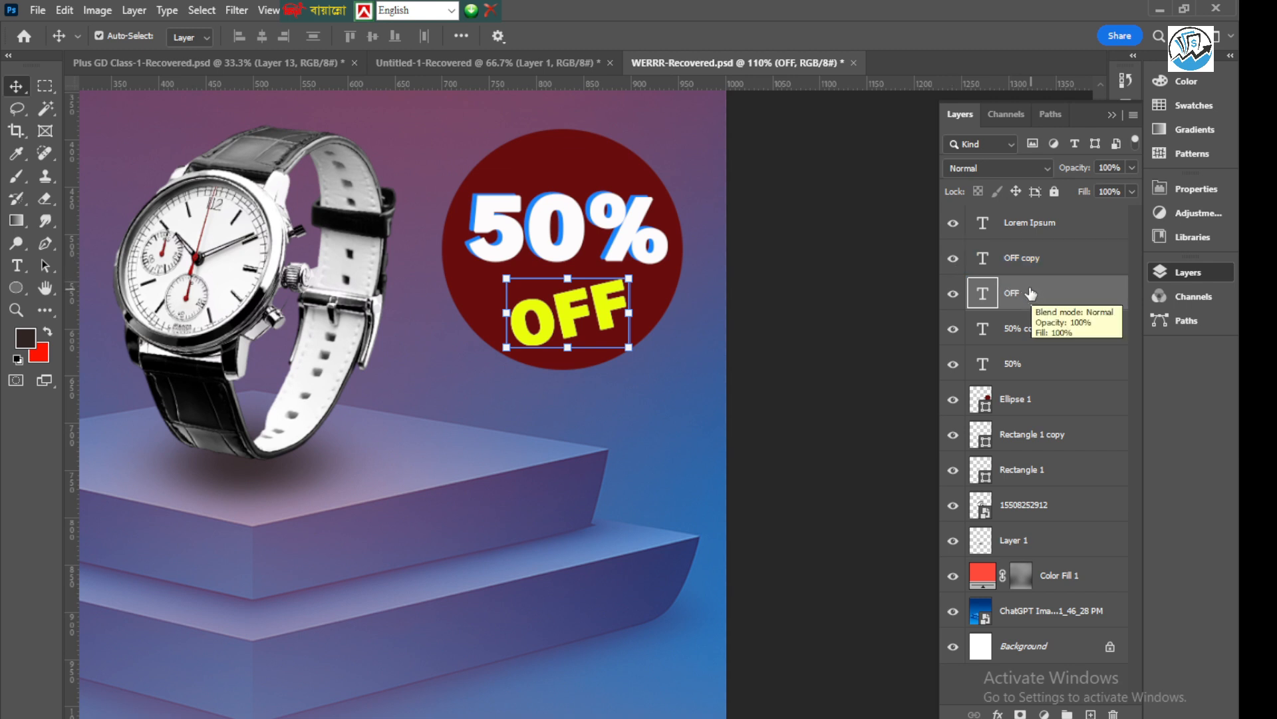
pyautogui.press('Up')
pyautogui.press('Up')
pyautogui.press('Left')
pyautogui.press('Up')
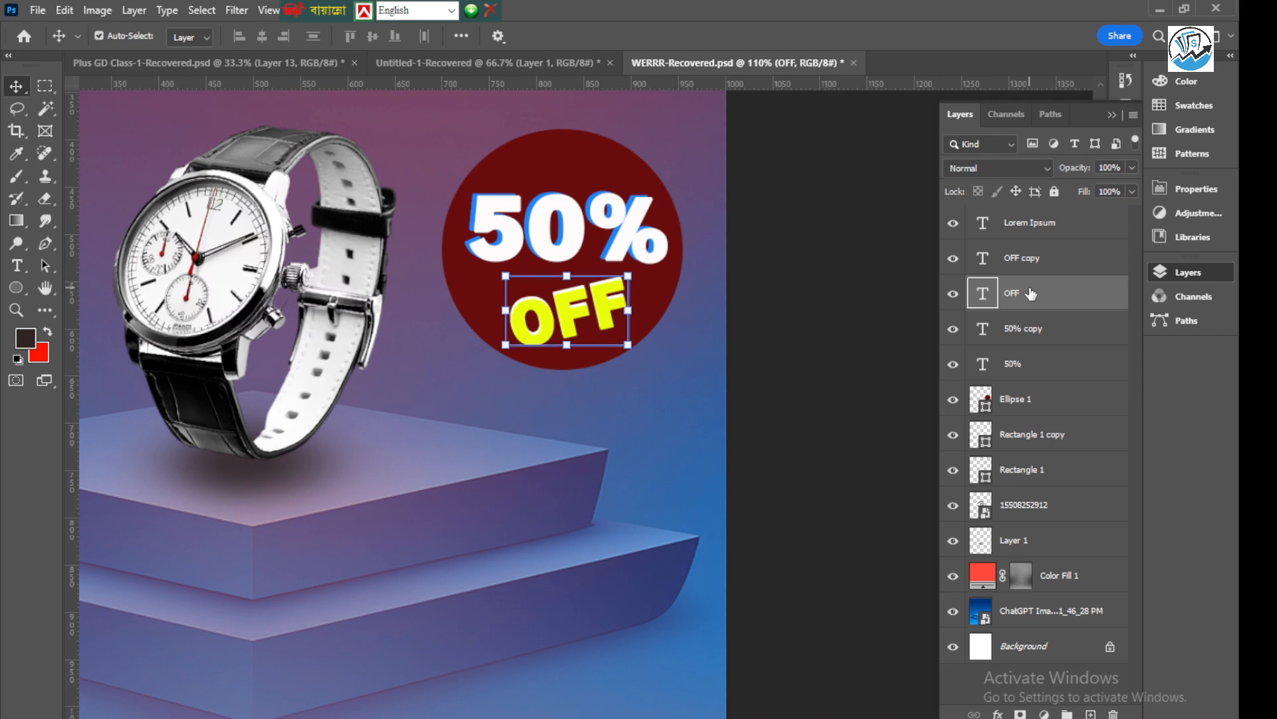
pyautogui.click(751, 262)
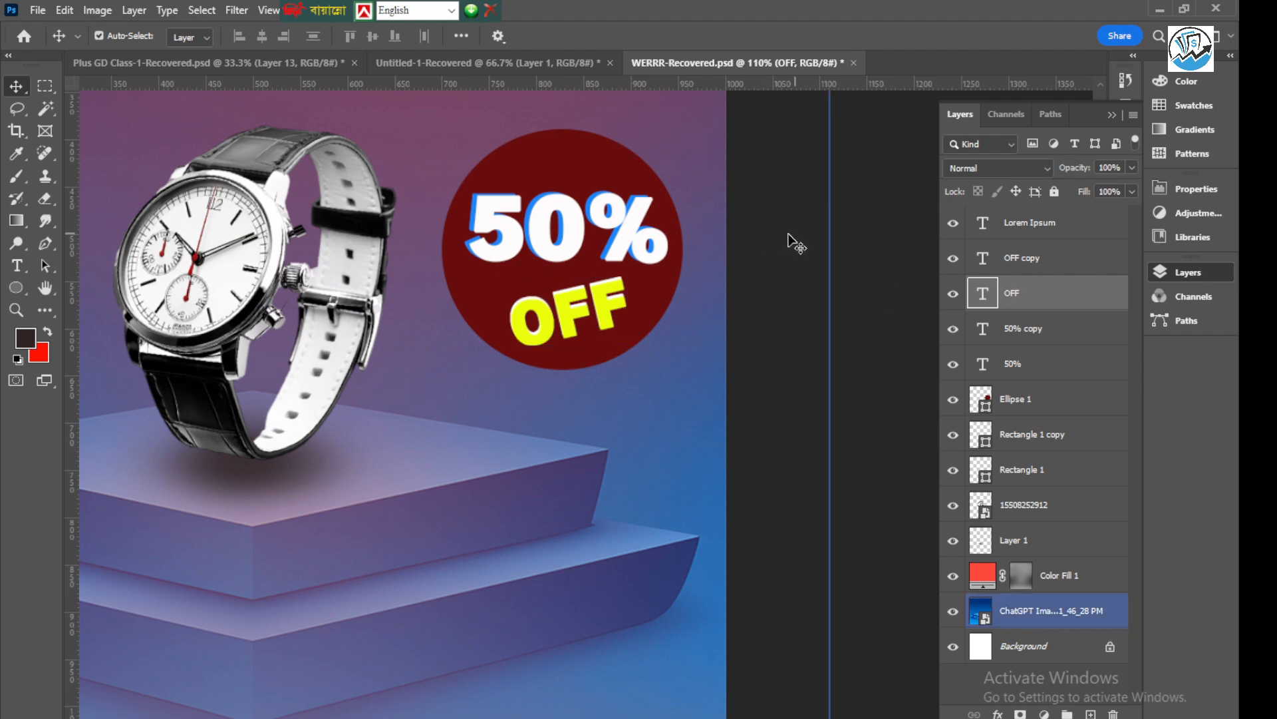
# Nudge the white "OFF" text slightly further up and left behind the yellow copy, deselect it, and save the document
pyautogui.click(537, 310)
pyautogui.scroll(1, 526, 333)
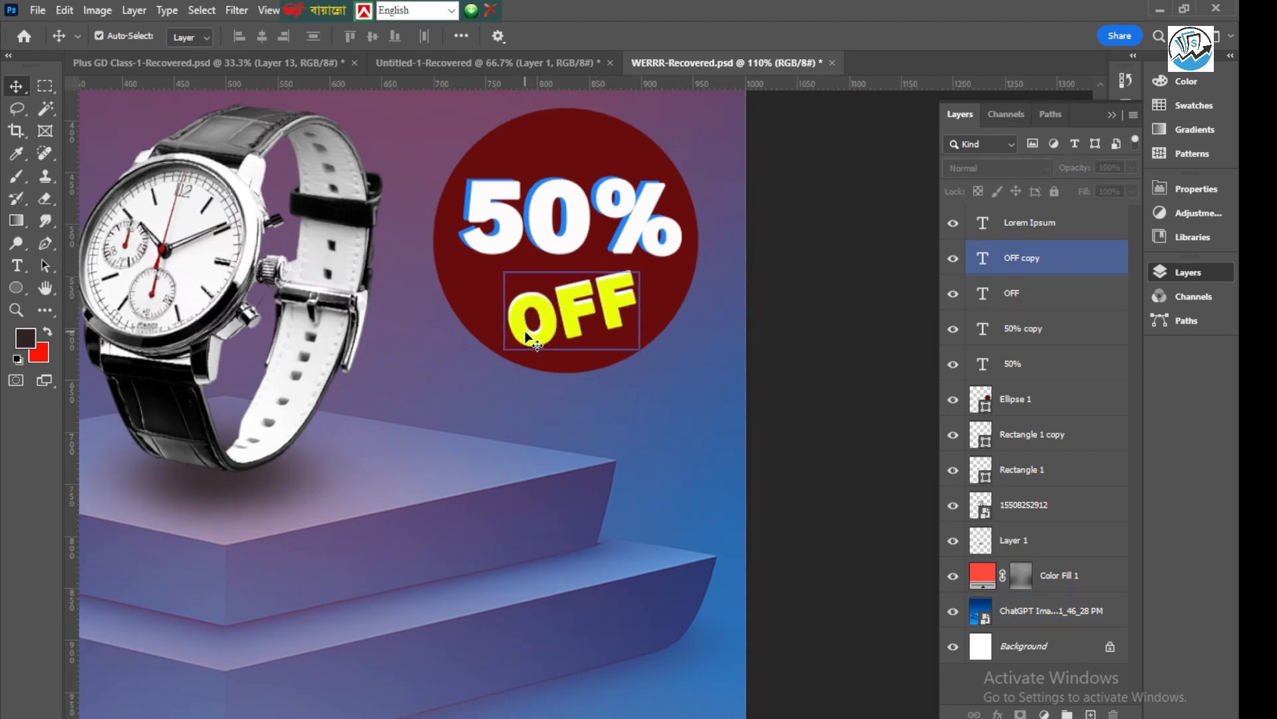
pyautogui.scroll(7, 526, 332)
pyautogui.click(1011, 262)
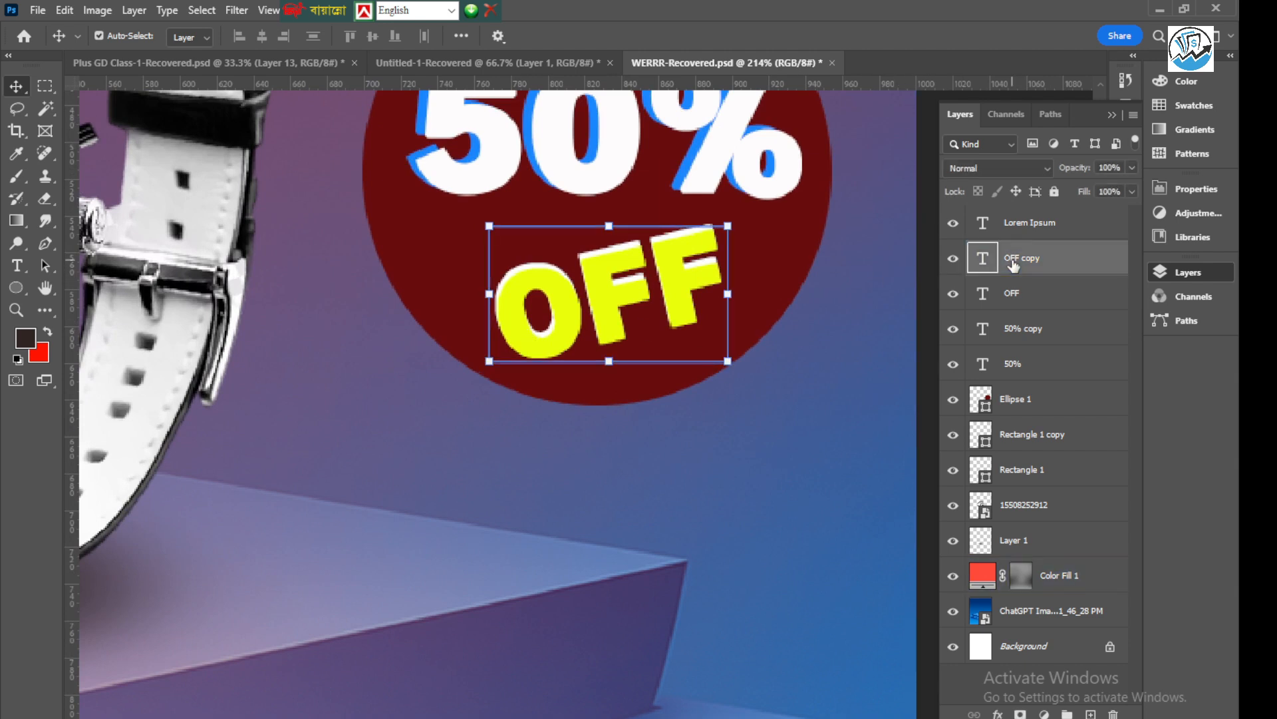
pyautogui.click(986, 292)
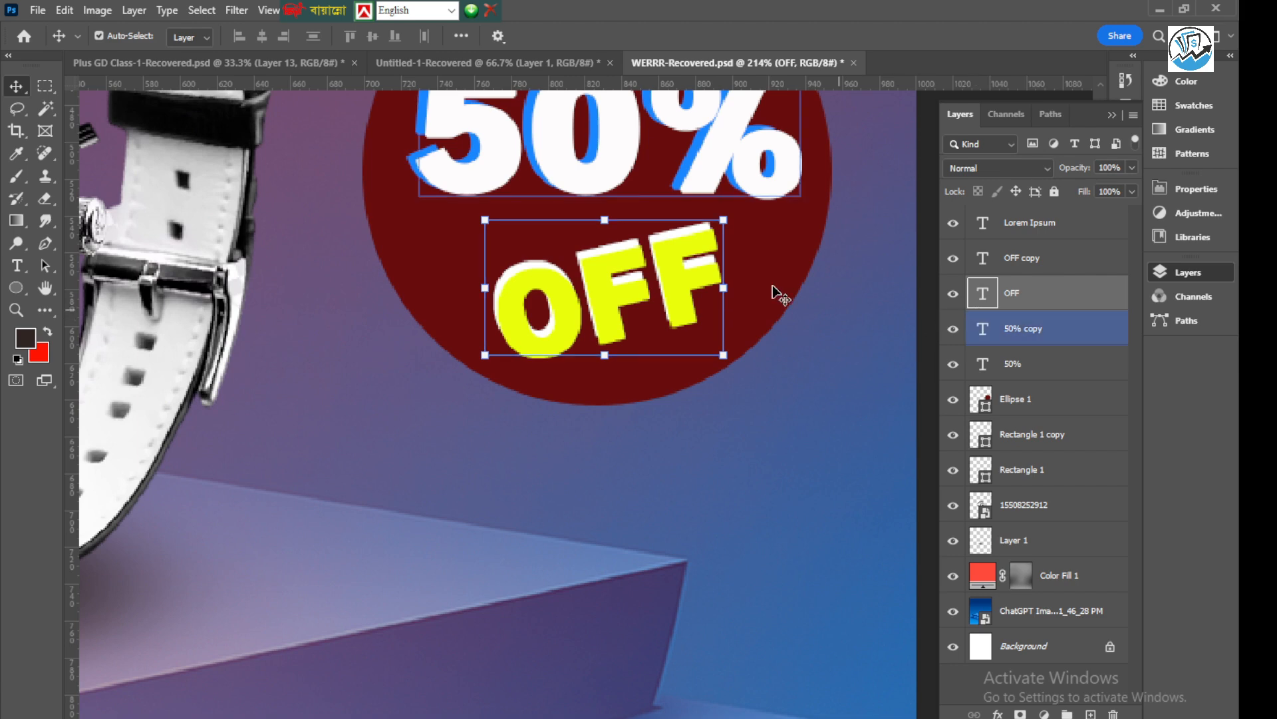
pyautogui.scroll(-7, 525, 231)
pyautogui.click(831, 239)
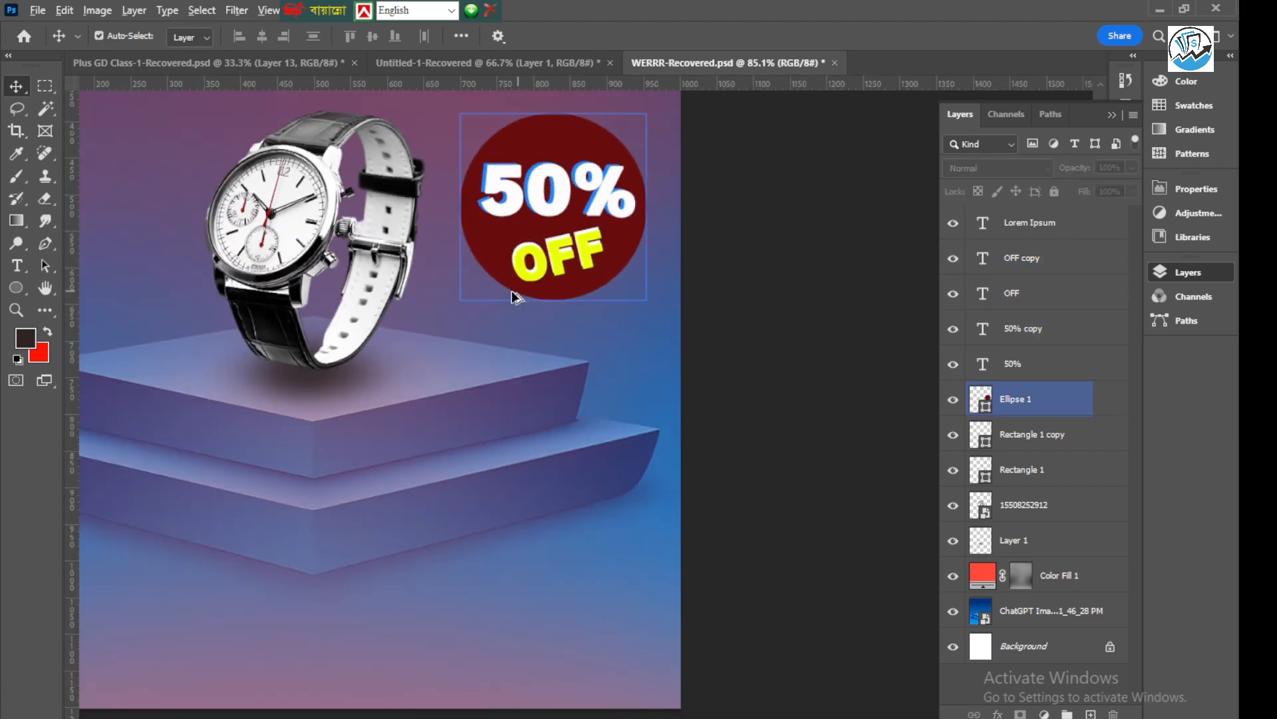
pyautogui.scroll(-5, 513, 289)
pyautogui.hotkey('ctrl', 's')
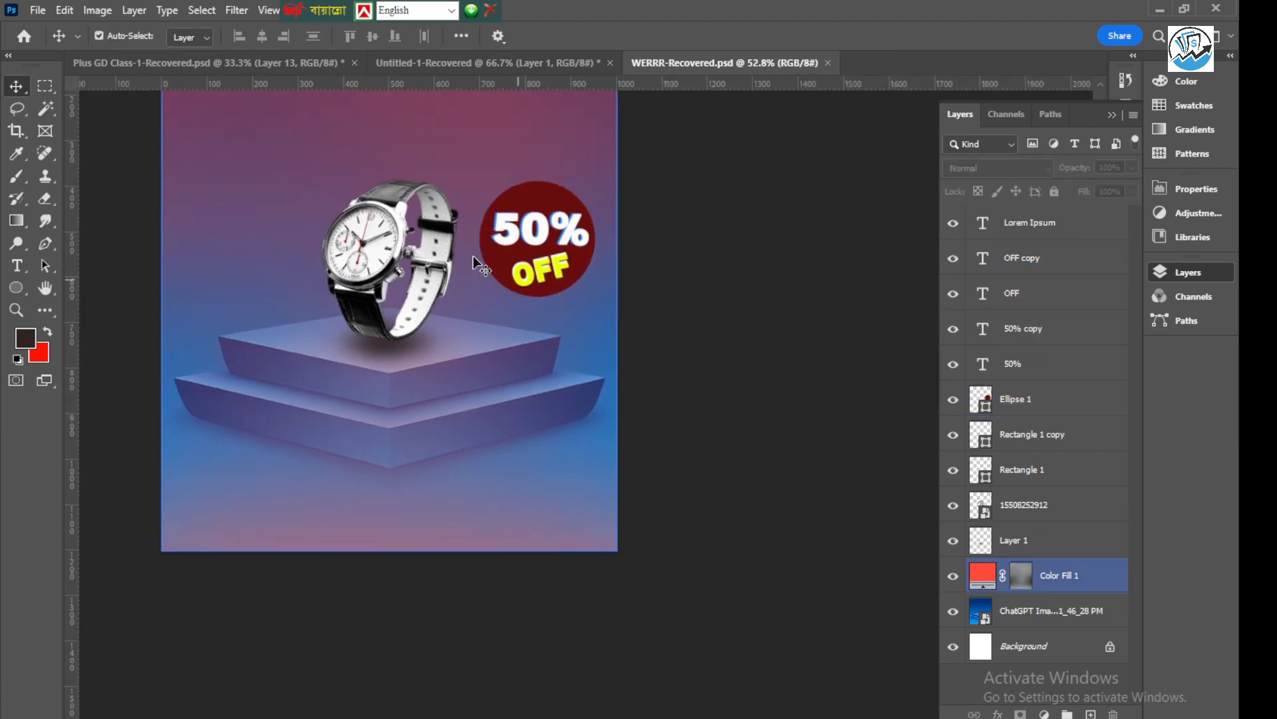
pyautogui.scroll(-2, 732, 479)
pyautogui.scroll(3, 489, 226)
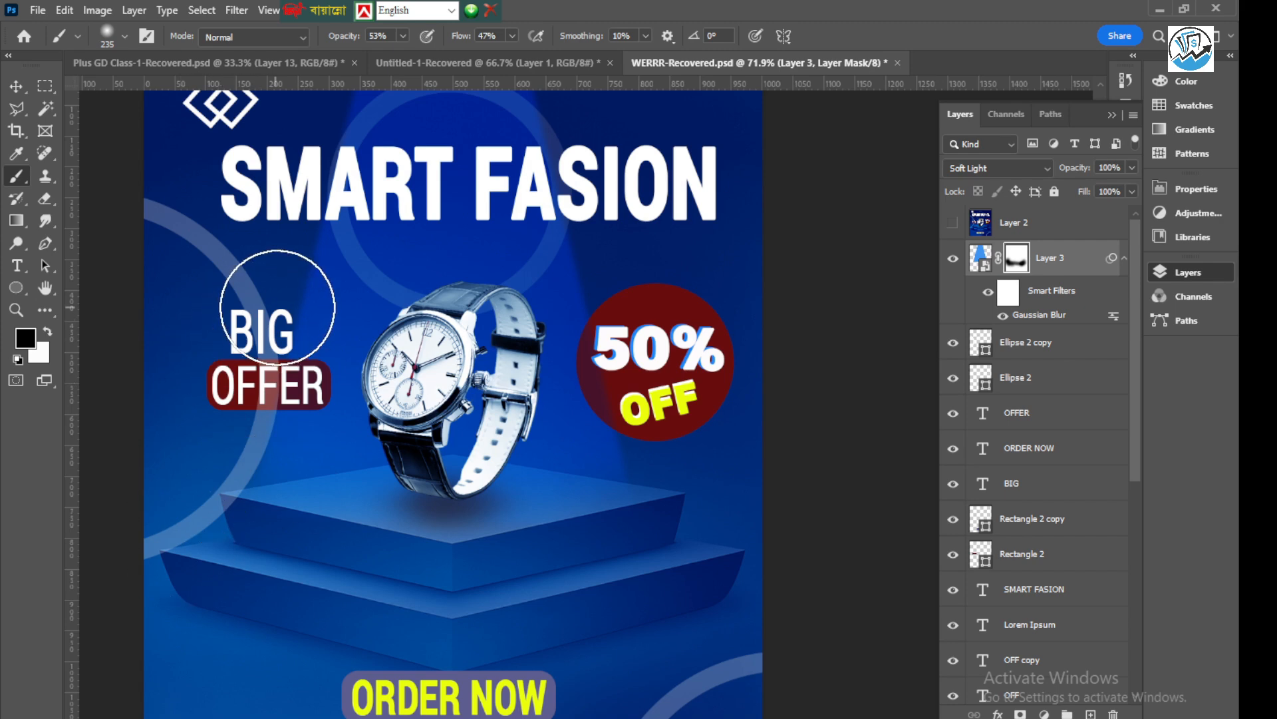
# Select the layers from the background up to Layer 3 and stamp the visible artwork into a new merged layer above them
pyautogui.scroll(-1, 526, 632)
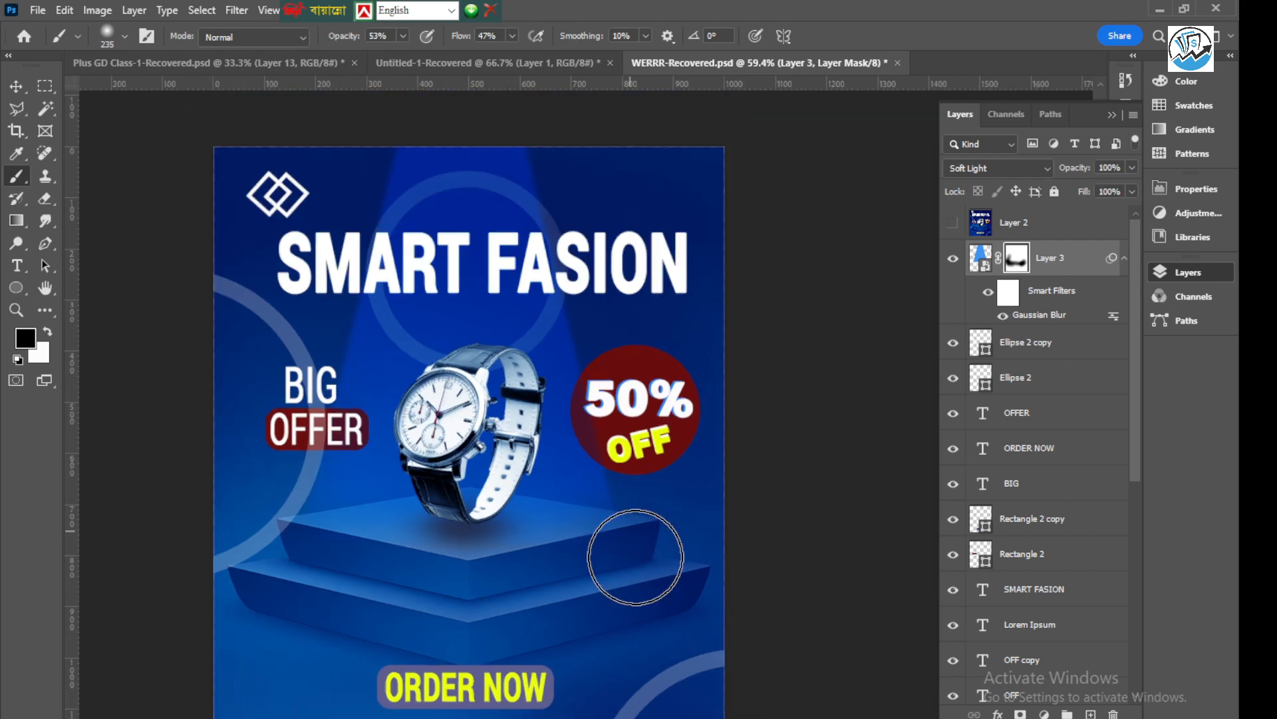
pyautogui.scroll(-1, 613, 542)
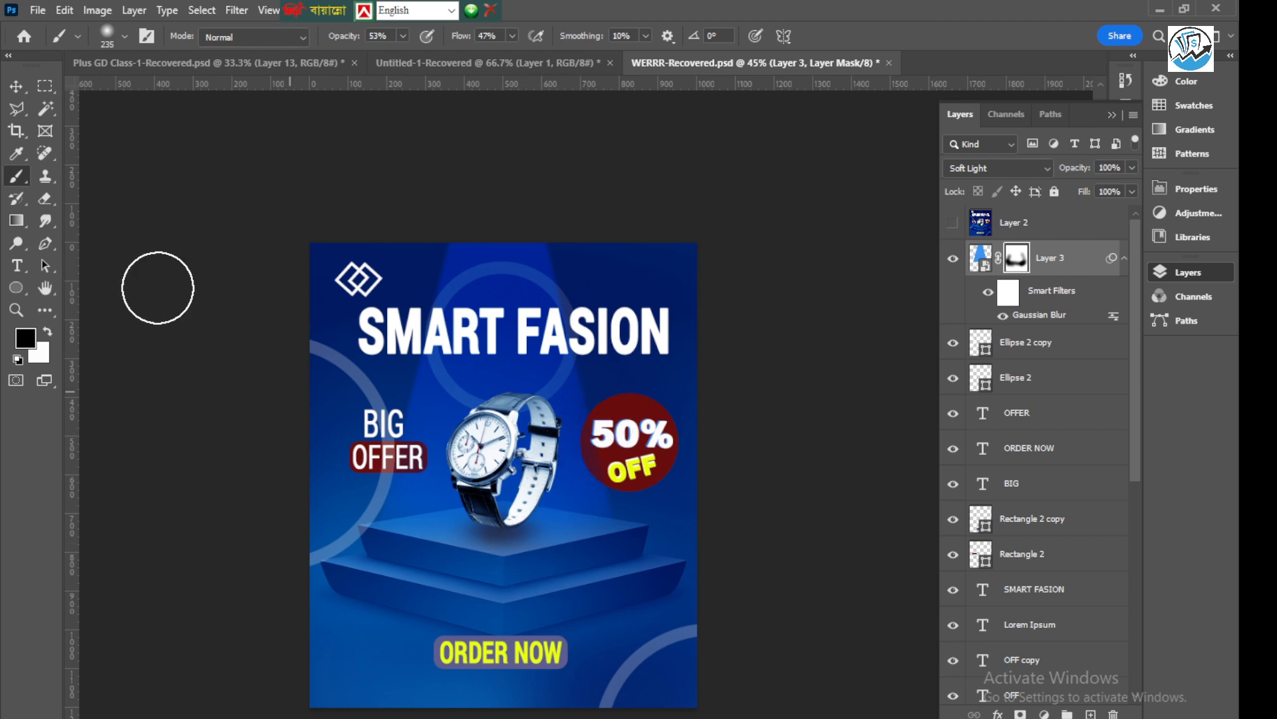
pyautogui.click(17, 89)
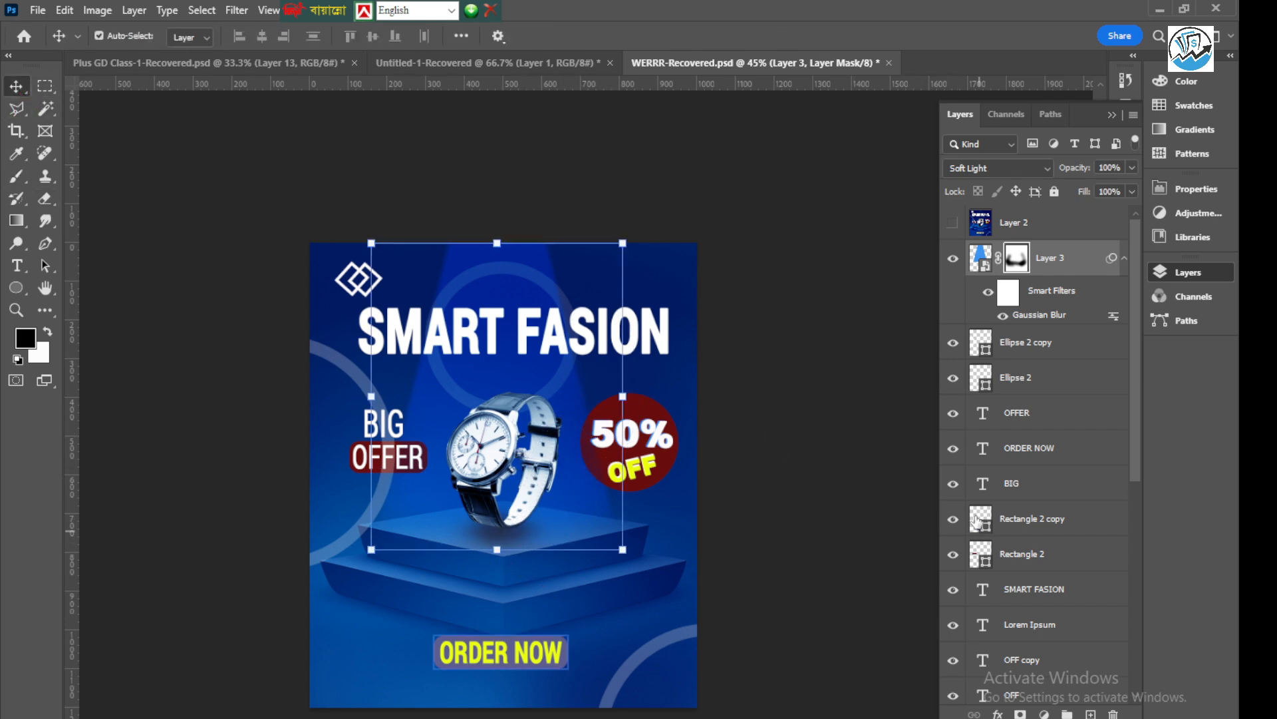
pyautogui.scroll(-2, 1016, 639)
pyautogui.scroll(-5, 1016, 651)
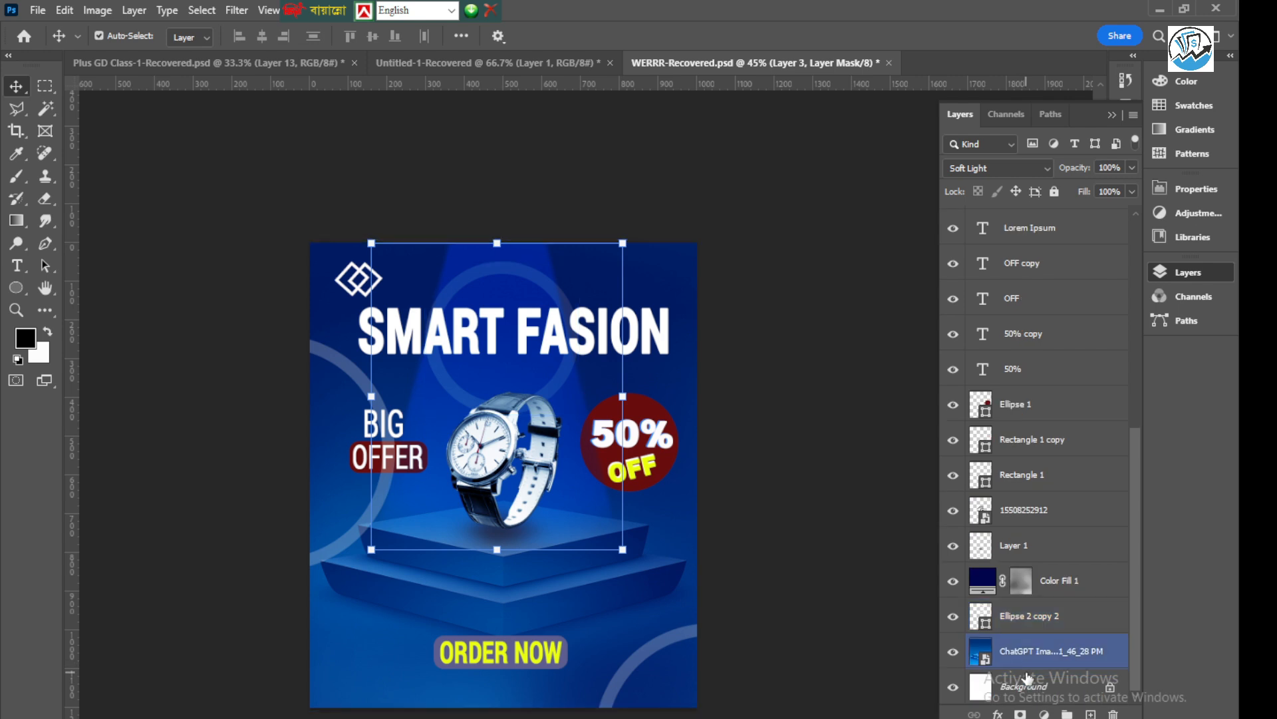
pyautogui.click(1042, 689)
pyautogui.scroll(10, 1083, 565)
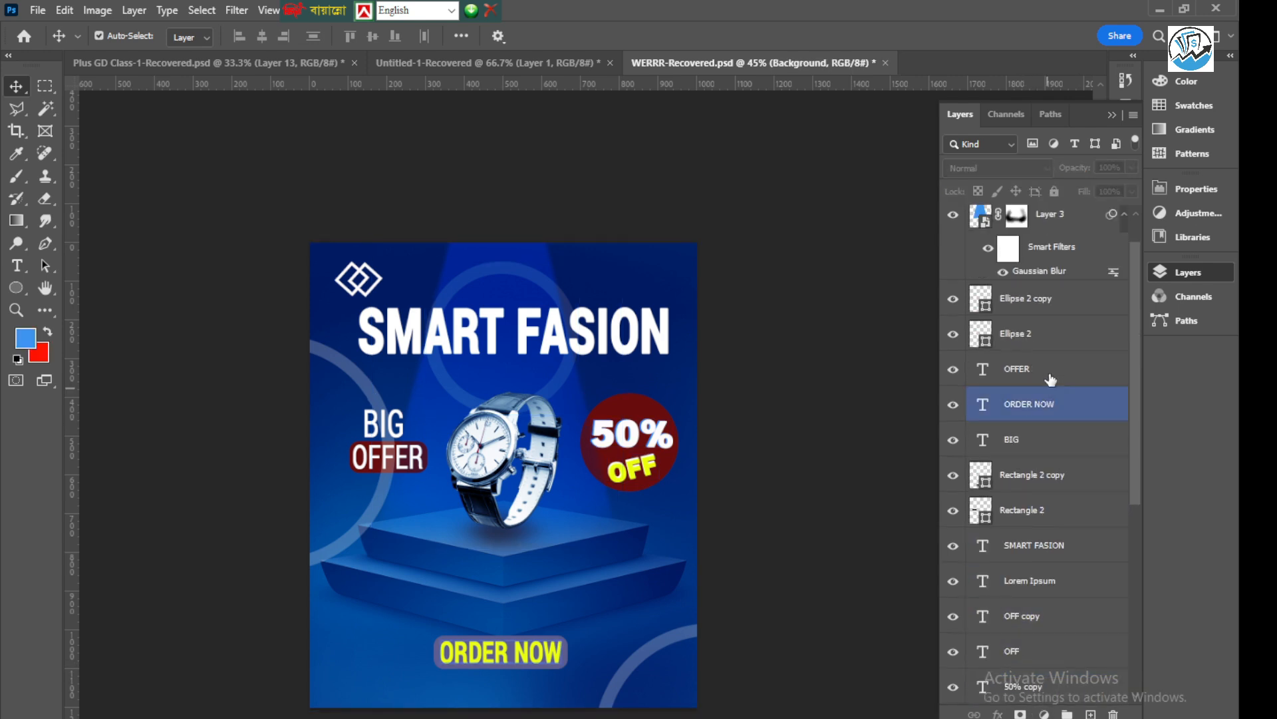
pyautogui.click(1072, 257)
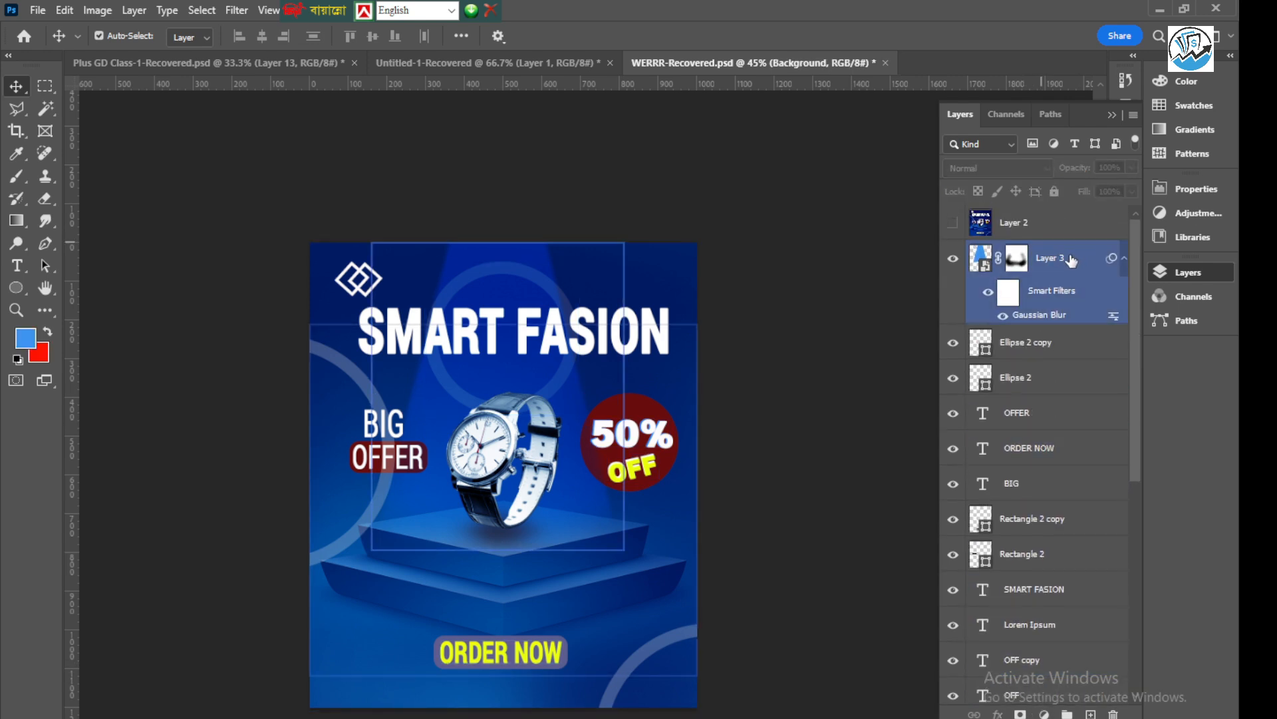
pyautogui.hotkey('ctrl', 'alt', 'a')
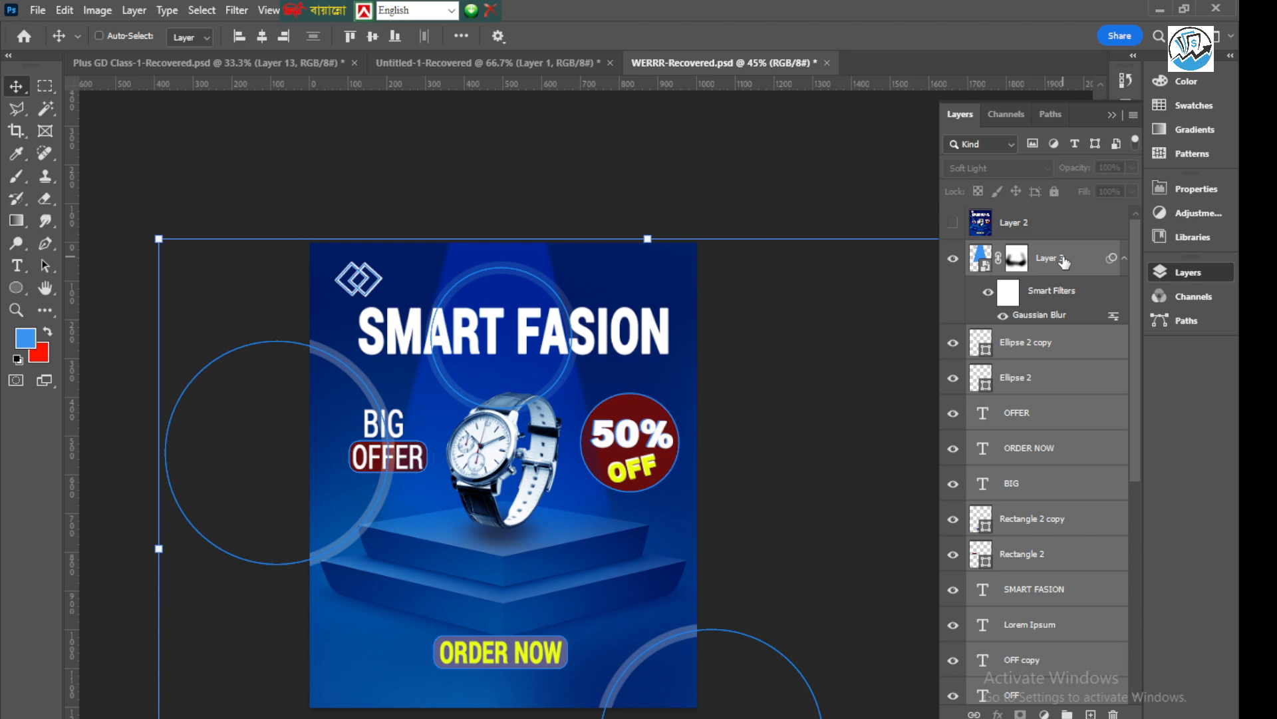
pyautogui.hotkey('ctrl', 'alt', 'shift', 'e')
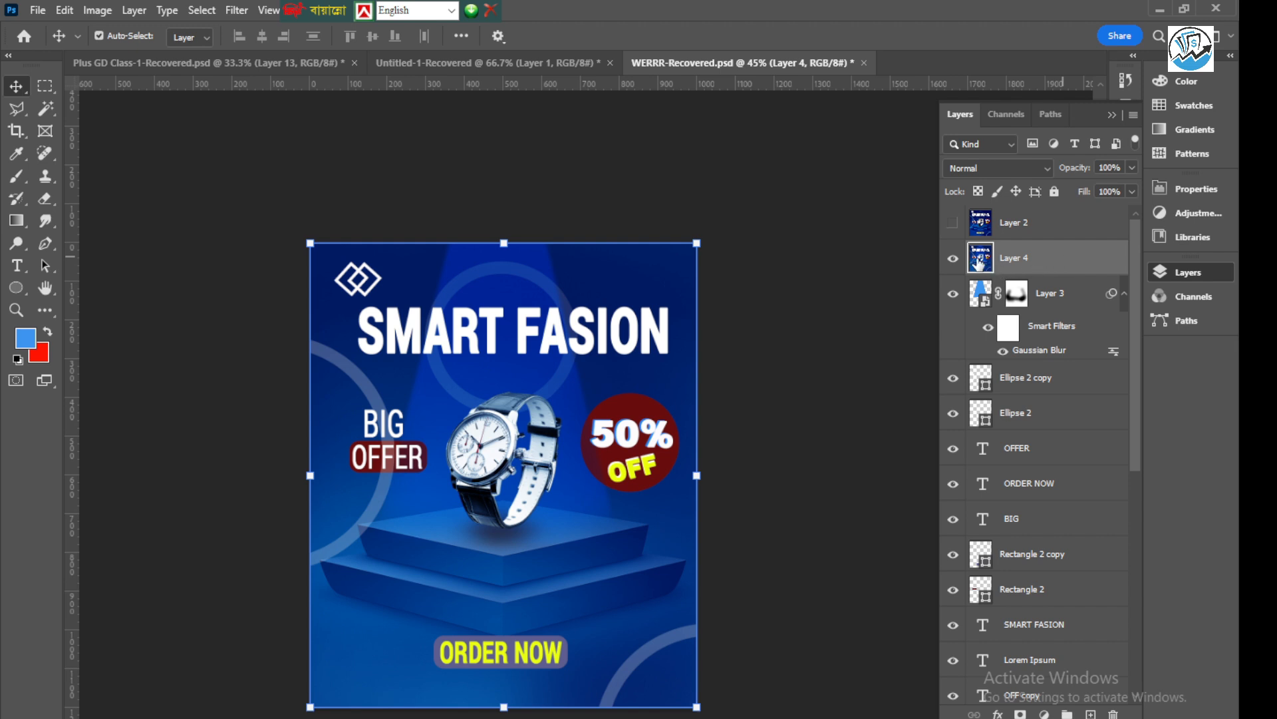
# Apply Camera Raw Filter effects to the merged poster layer: Texture +11, Clarity +26, Dehaze +56 and Vignette -14
pyautogui.click(242, 11)
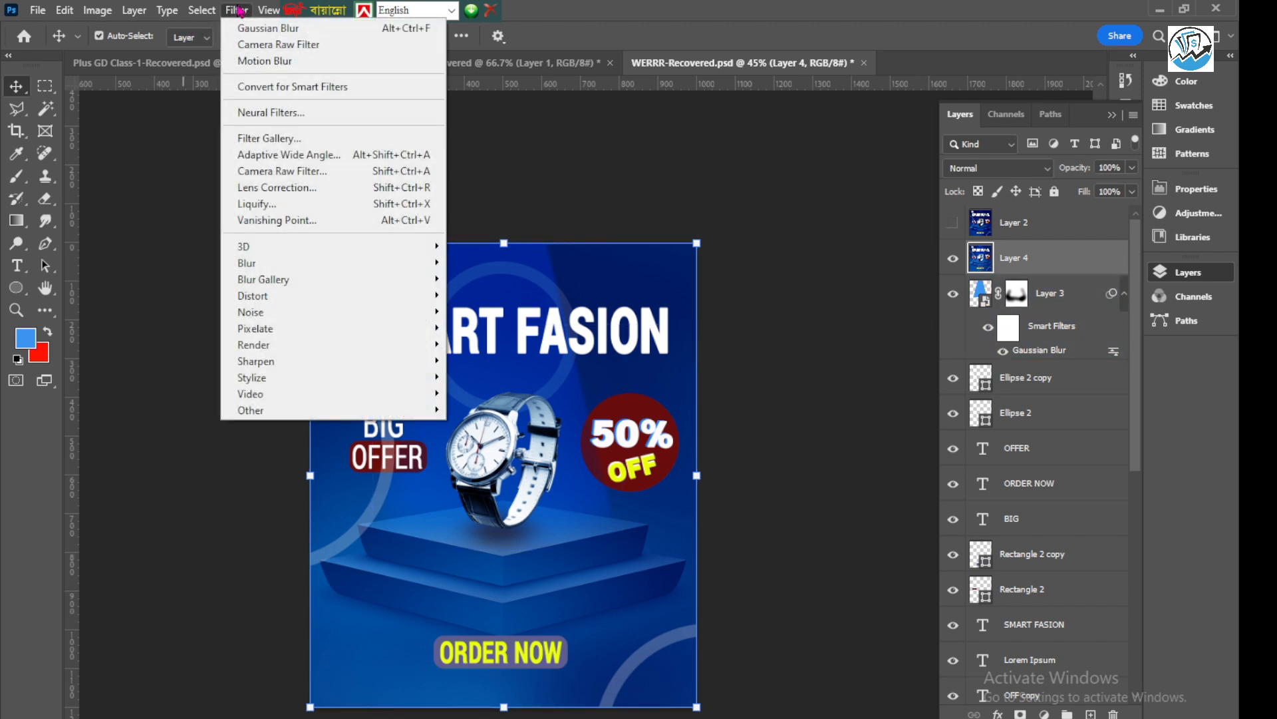
pyautogui.click(279, 173)
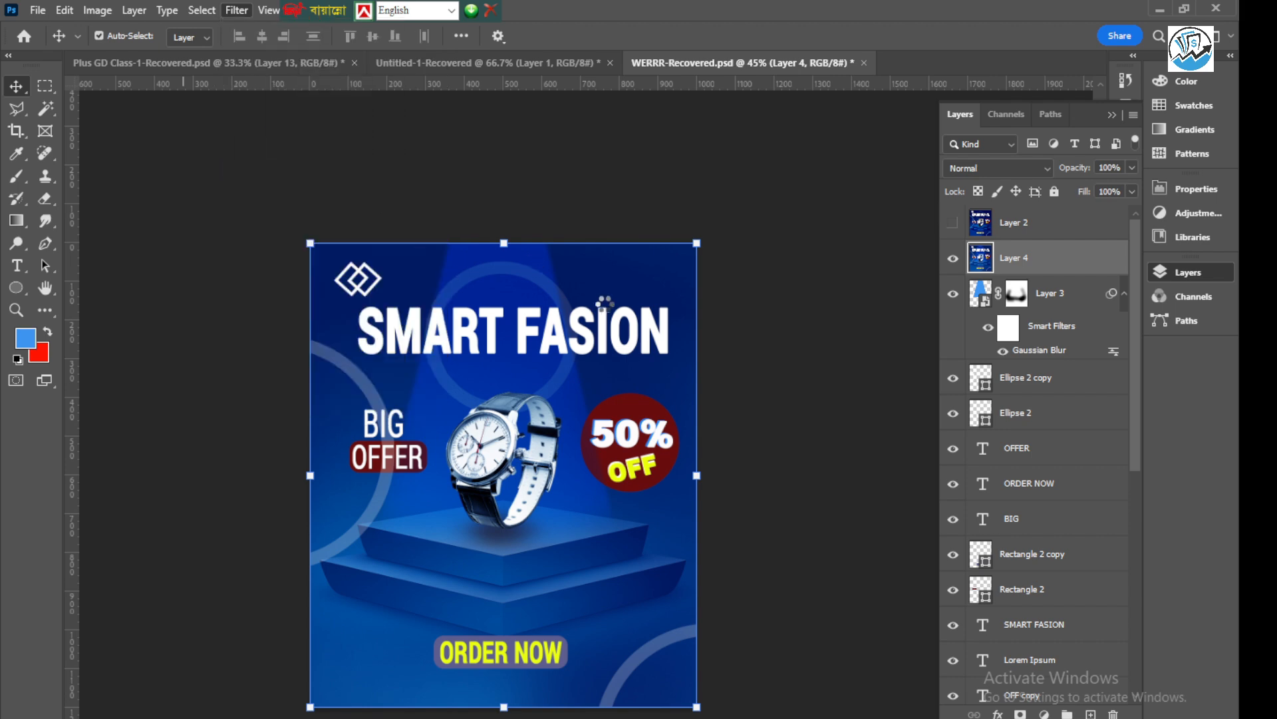
pyautogui.scroll(-5, 1015, 466)
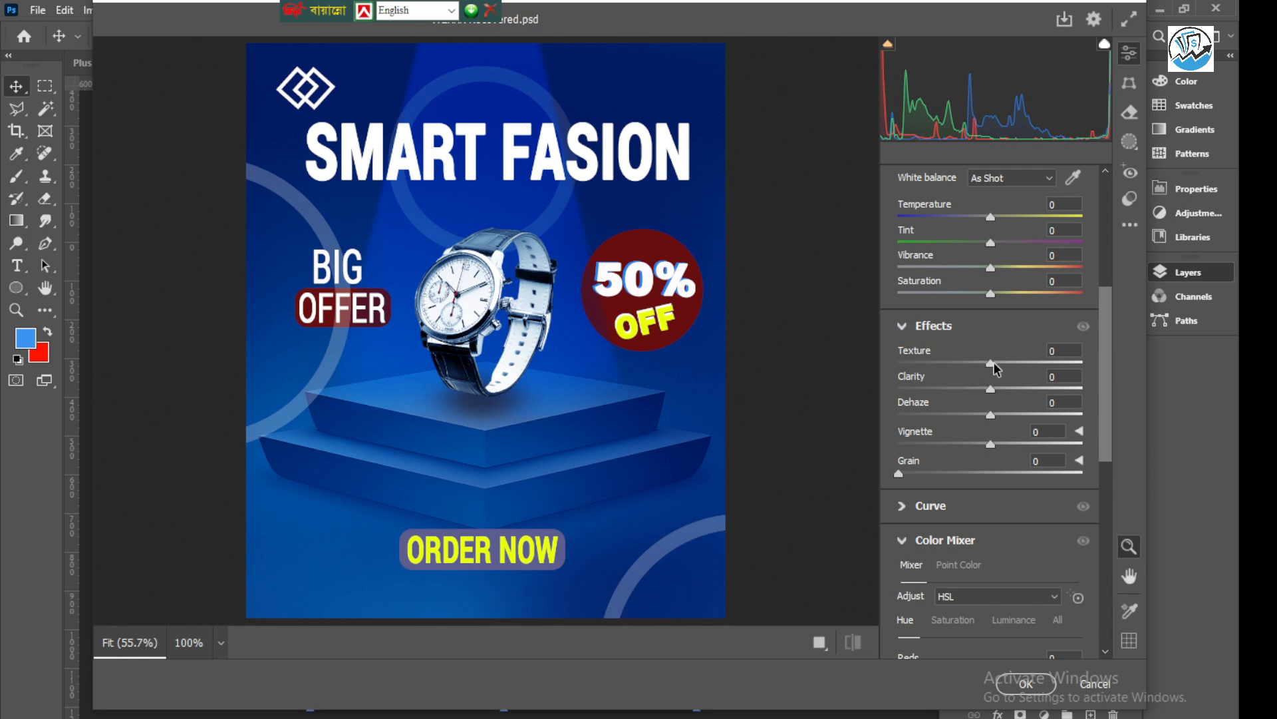
pyautogui.moveTo(993, 364); pyautogui.dragTo(1043, 416)
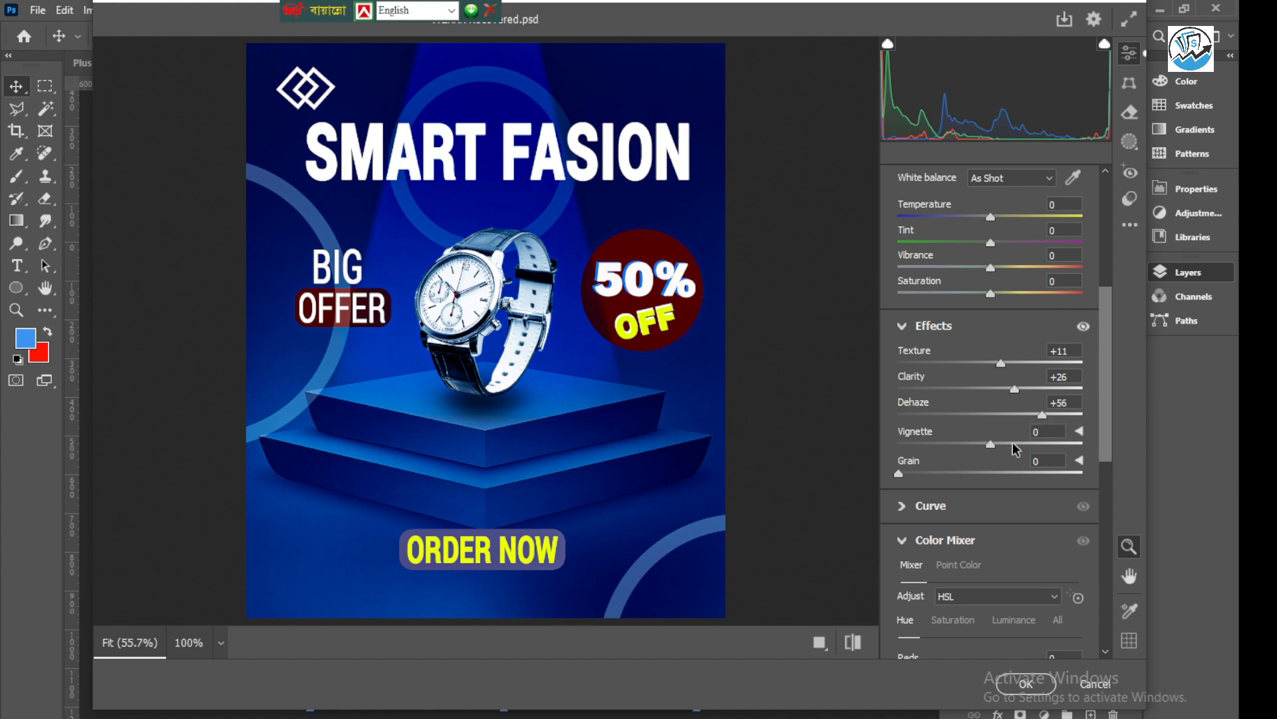
pyautogui.moveTo(991, 443); pyautogui.dragTo(977, 446)
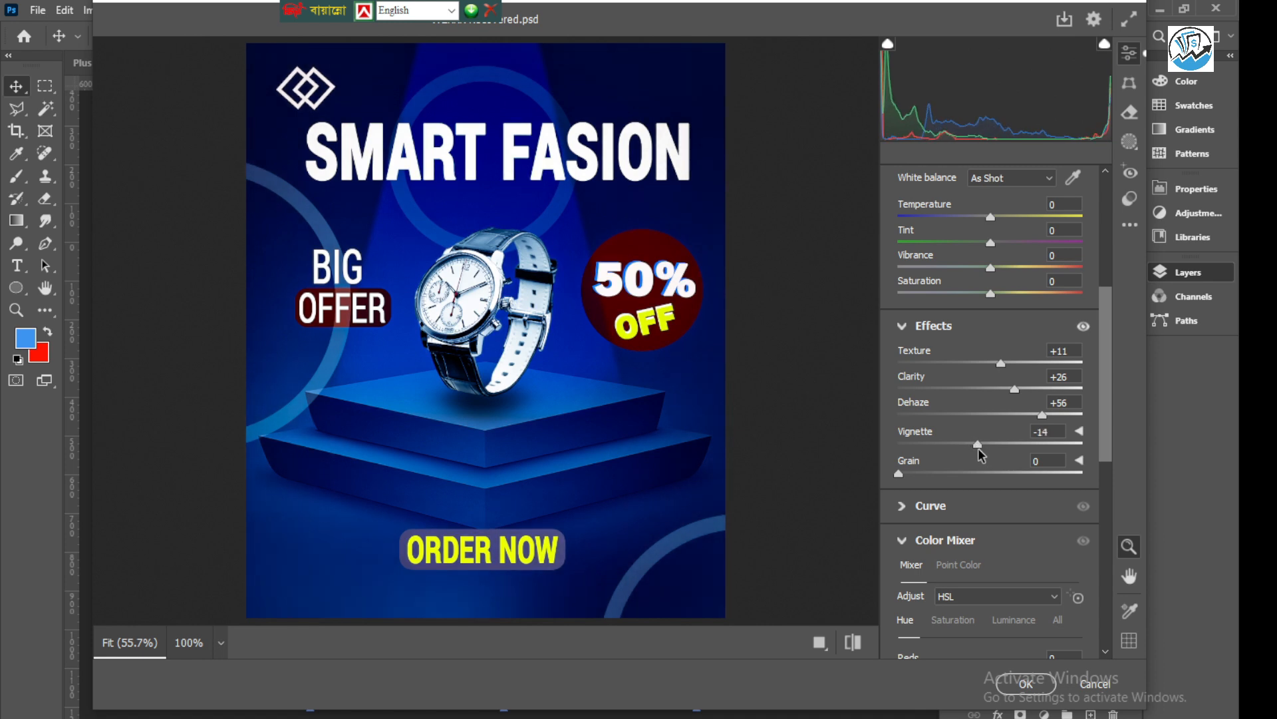
# Raise the Exposure to +0.60 and commit the Camera Raw adjustments
pyautogui.scroll(-5, 941, 529)
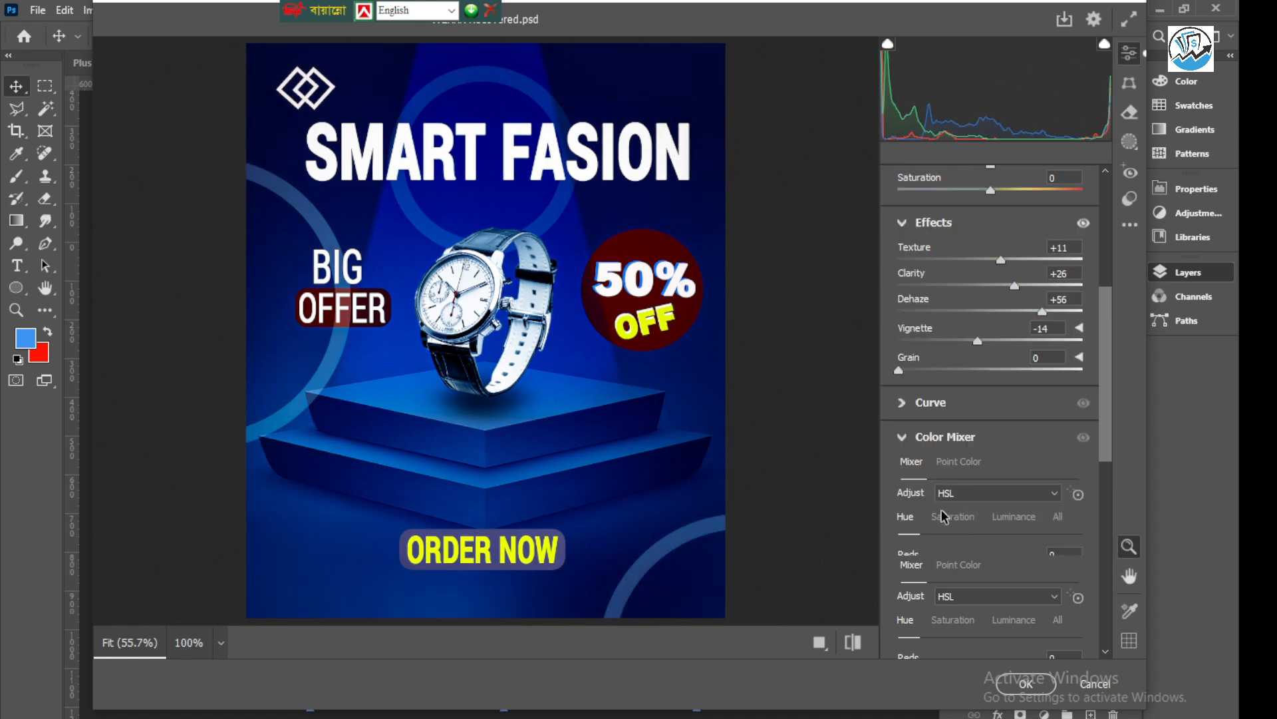
pyautogui.scroll(8, 964, 430)
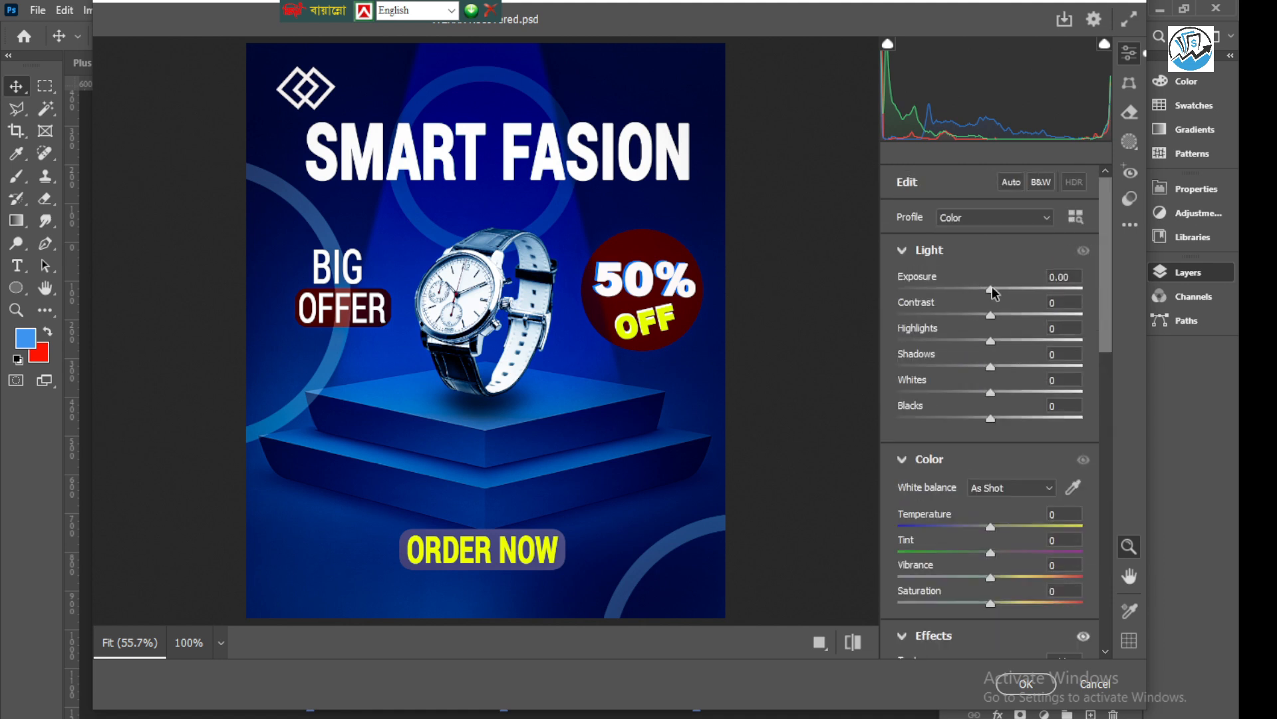
pyautogui.moveTo(992, 293)
pyautogui.mouseDown()
pyautogui.moveTo(1021, 291)
pyautogui.moveTo(1004, 293)
pyautogui.mouseUp()
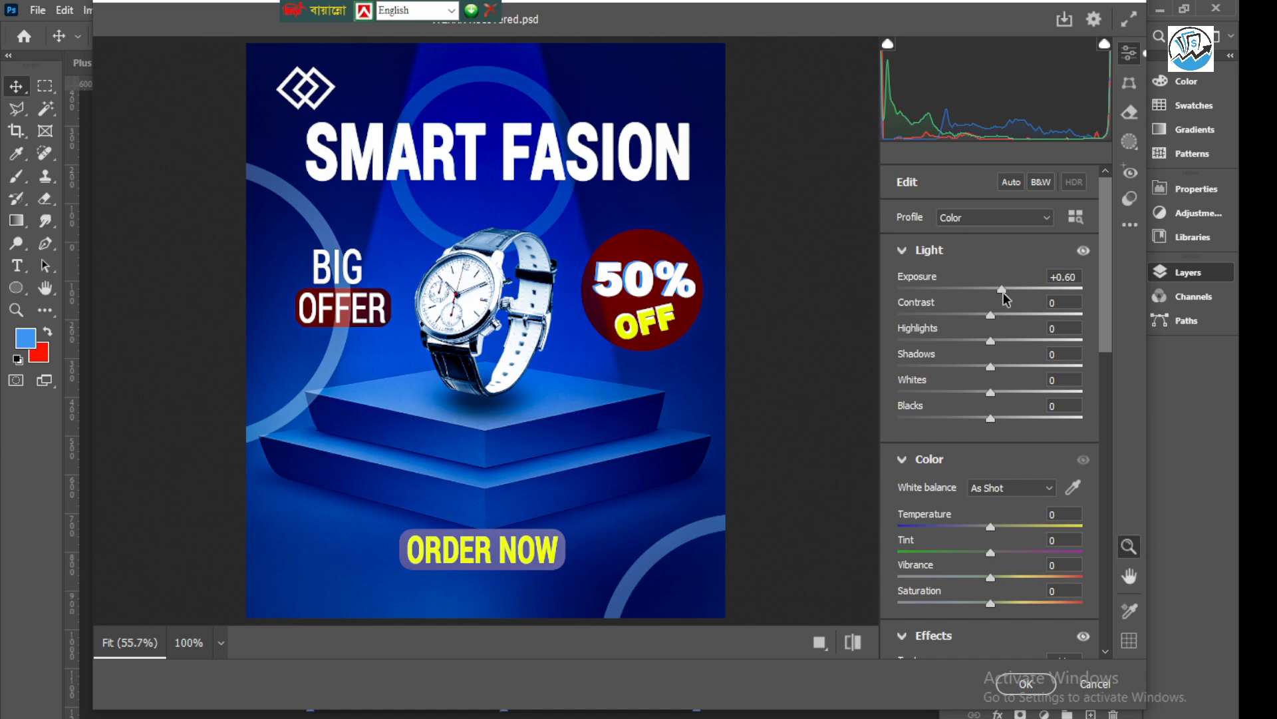
pyautogui.click(1024, 683)
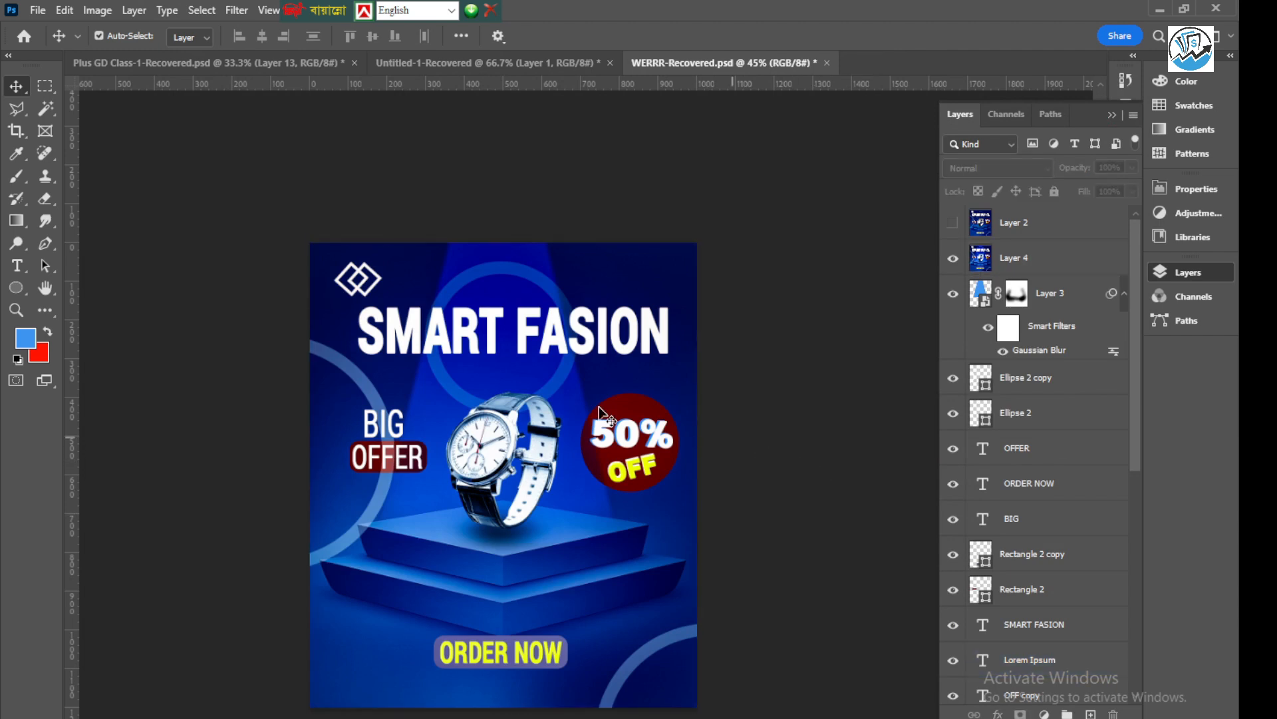
pyautogui.scroll(-4, 492, 306)
pyautogui.click(773, 338)
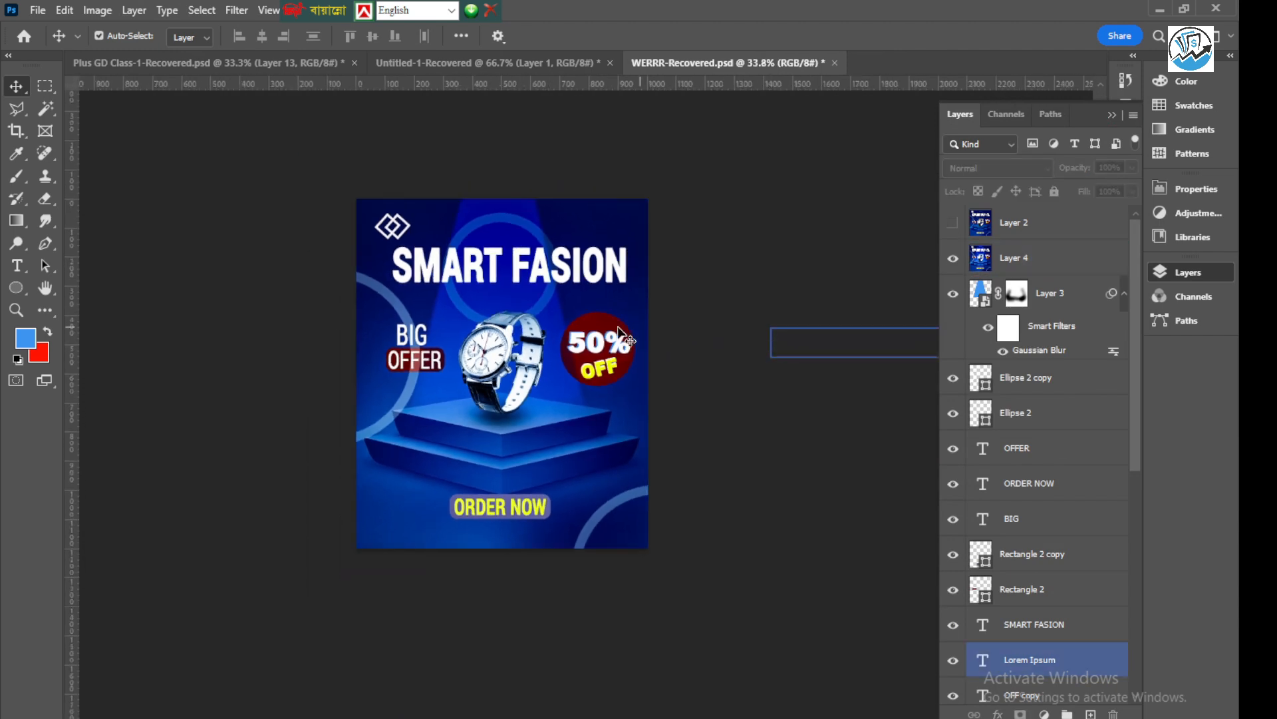
pyautogui.click(537, 314)
pyautogui.scroll(3, 537, 315)
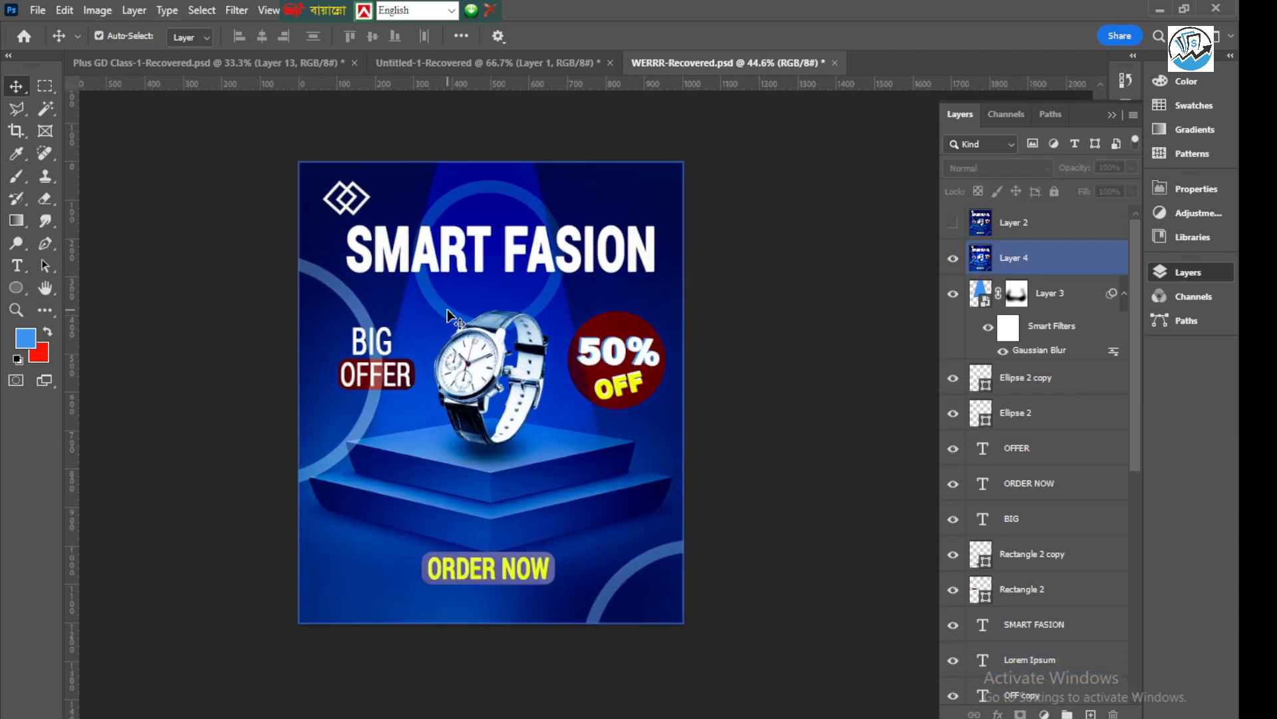
pyautogui.press('ctrl')
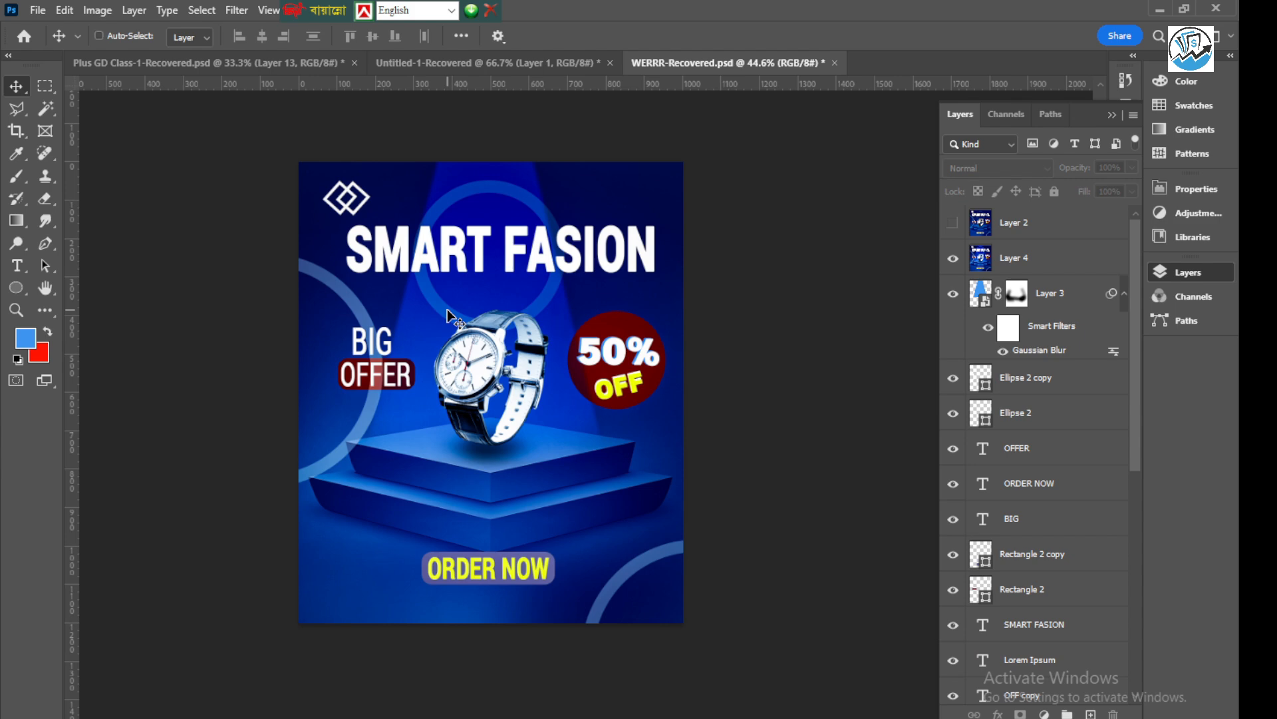
# Save a JPEG copy of the poster as WERRR-Recovered copy.jpg in Downloads, at quality 12 (Maximum) with Baseline ("Standard") format
pyautogui.hotkey('ctrl', 'alt', 's')
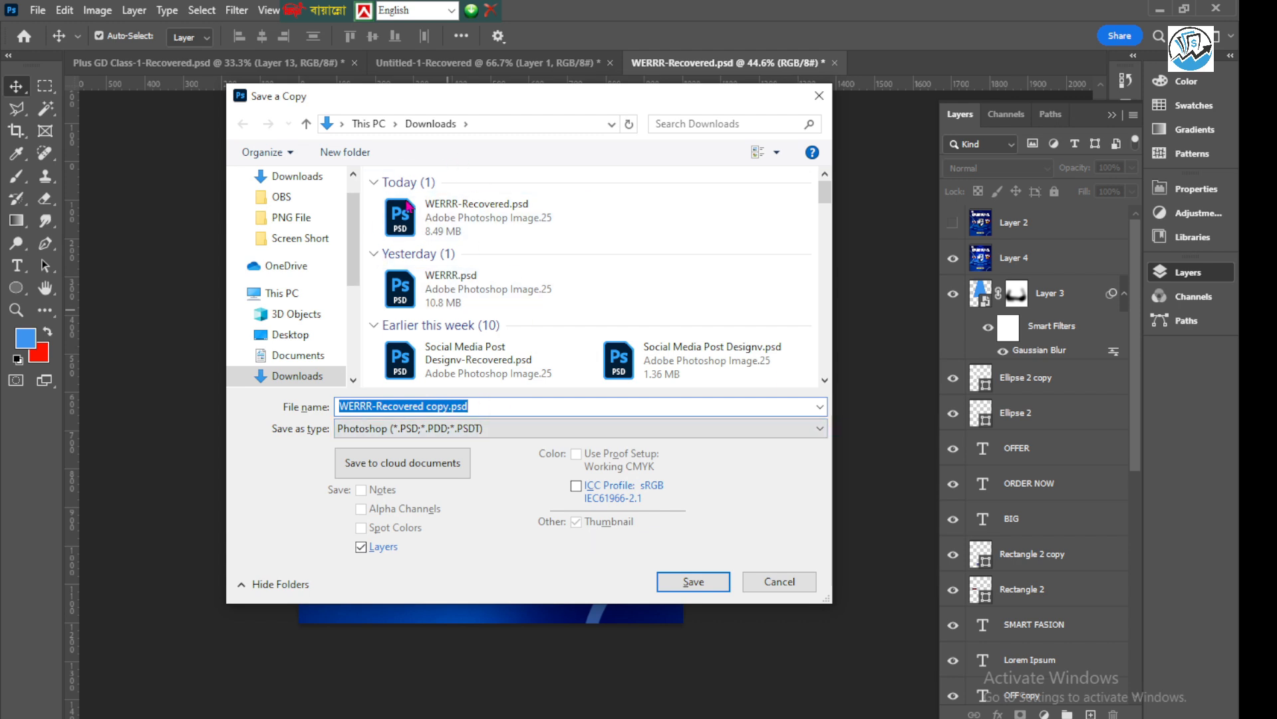
pyautogui.click(484, 430)
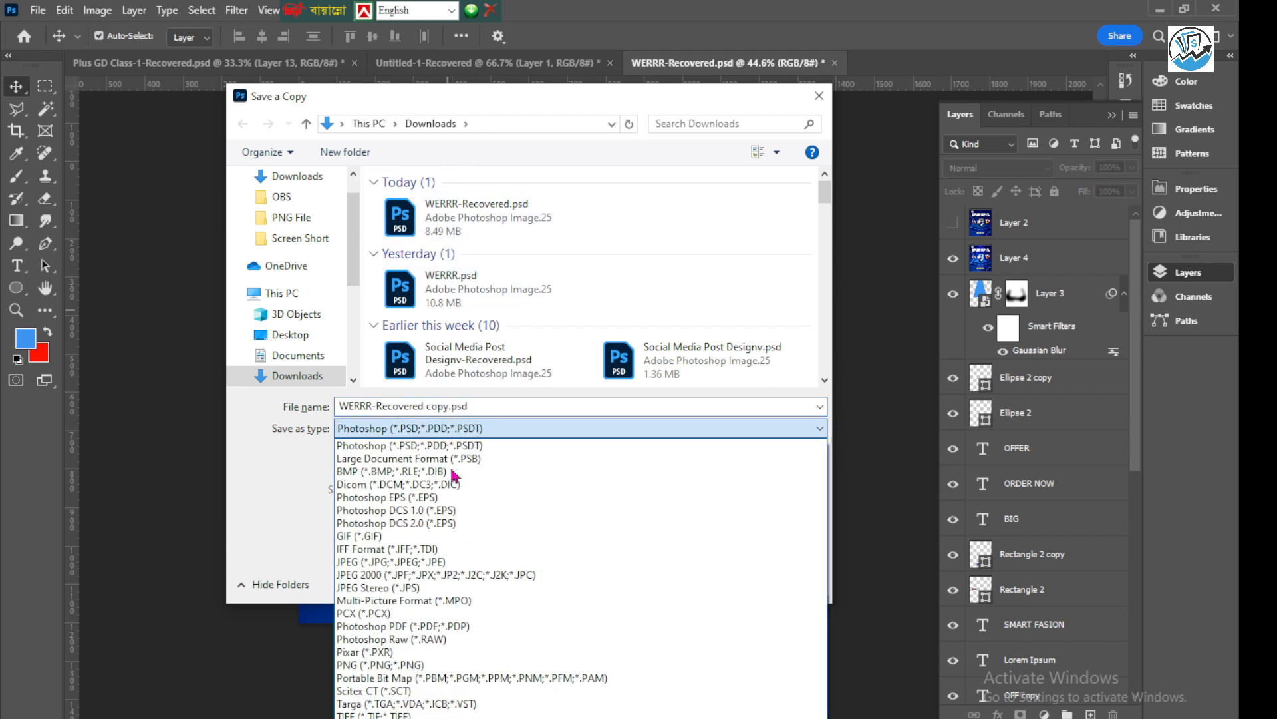
pyautogui.click(382, 562)
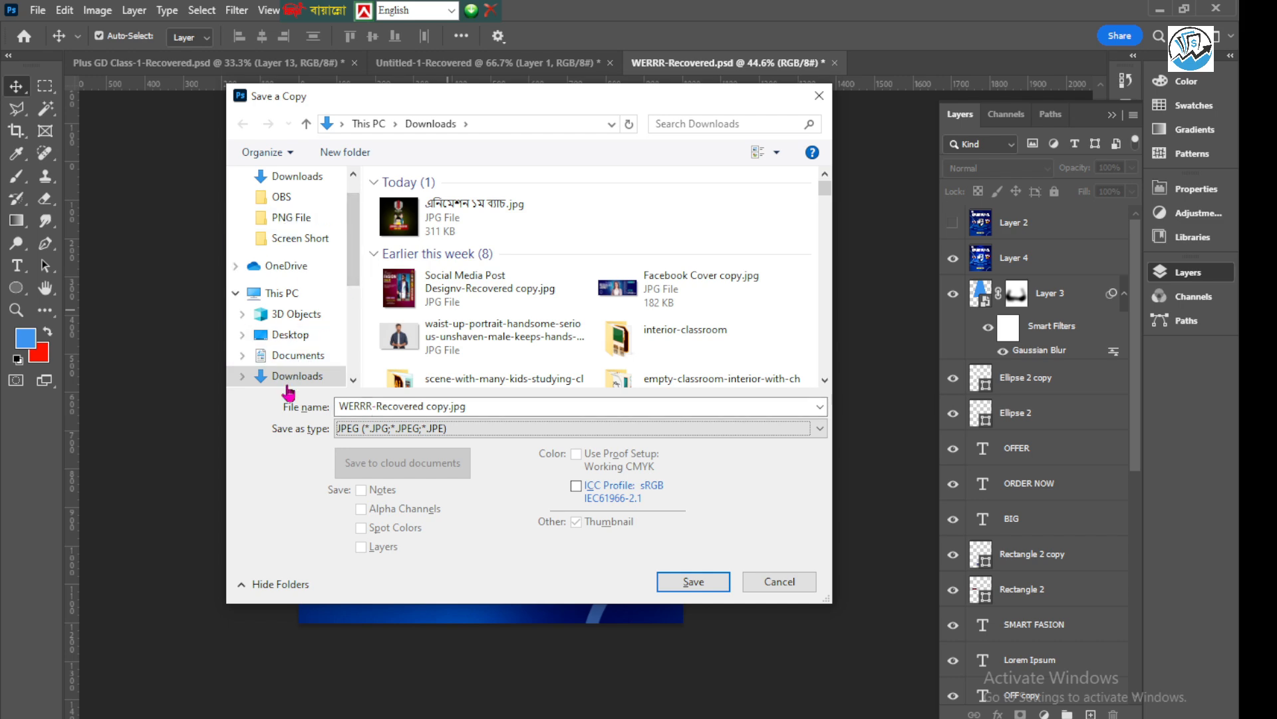
pyautogui.click(692, 583)
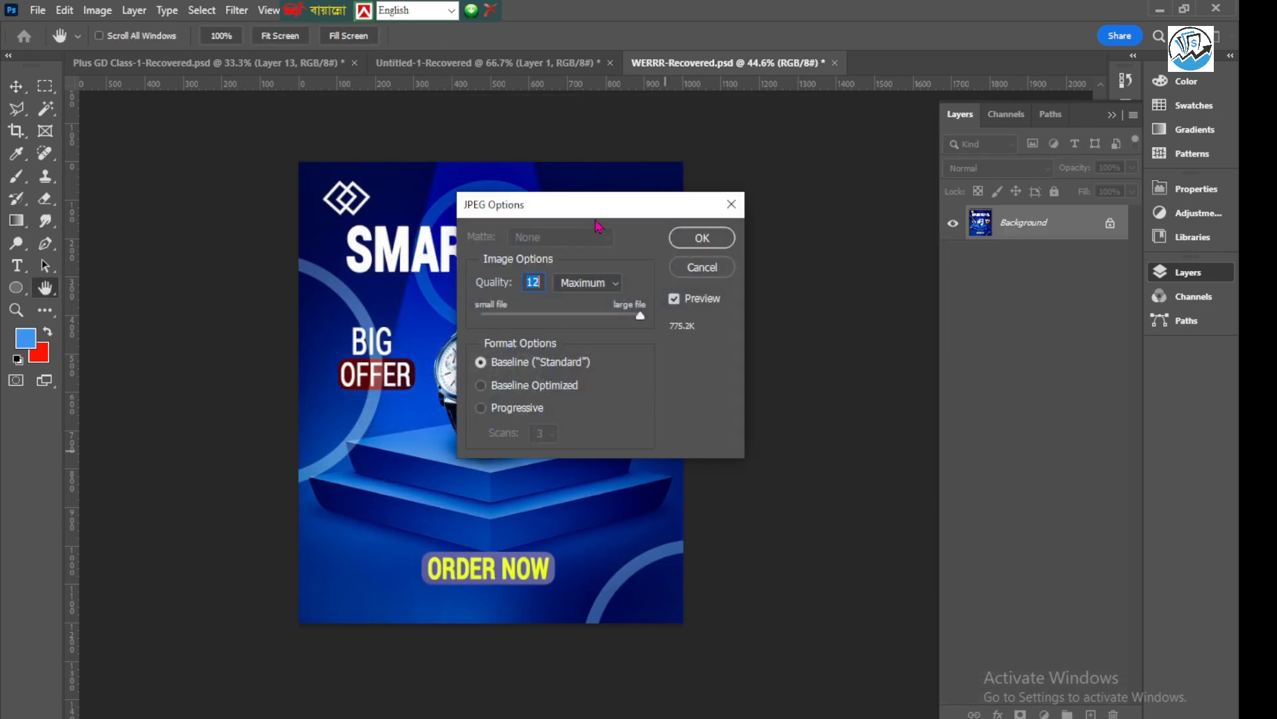
pyautogui.moveTo(593, 213); pyautogui.dragTo(609, 201)
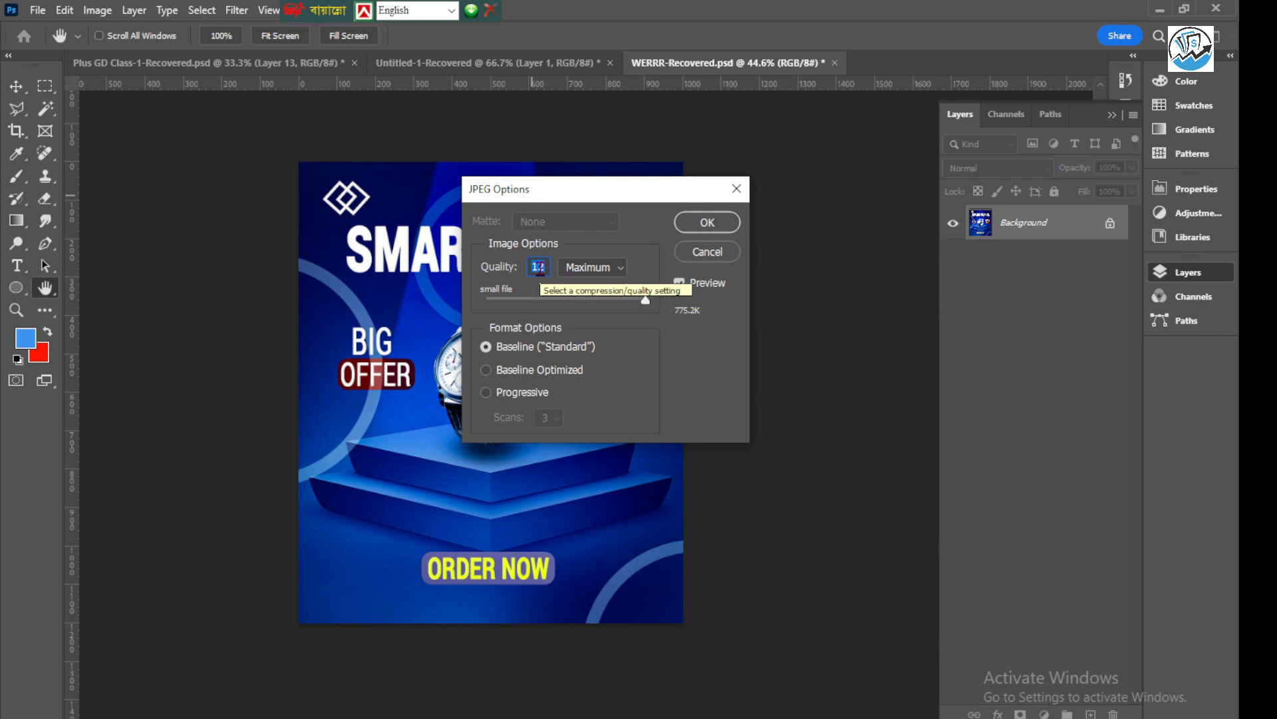
pyautogui.click(705, 222)
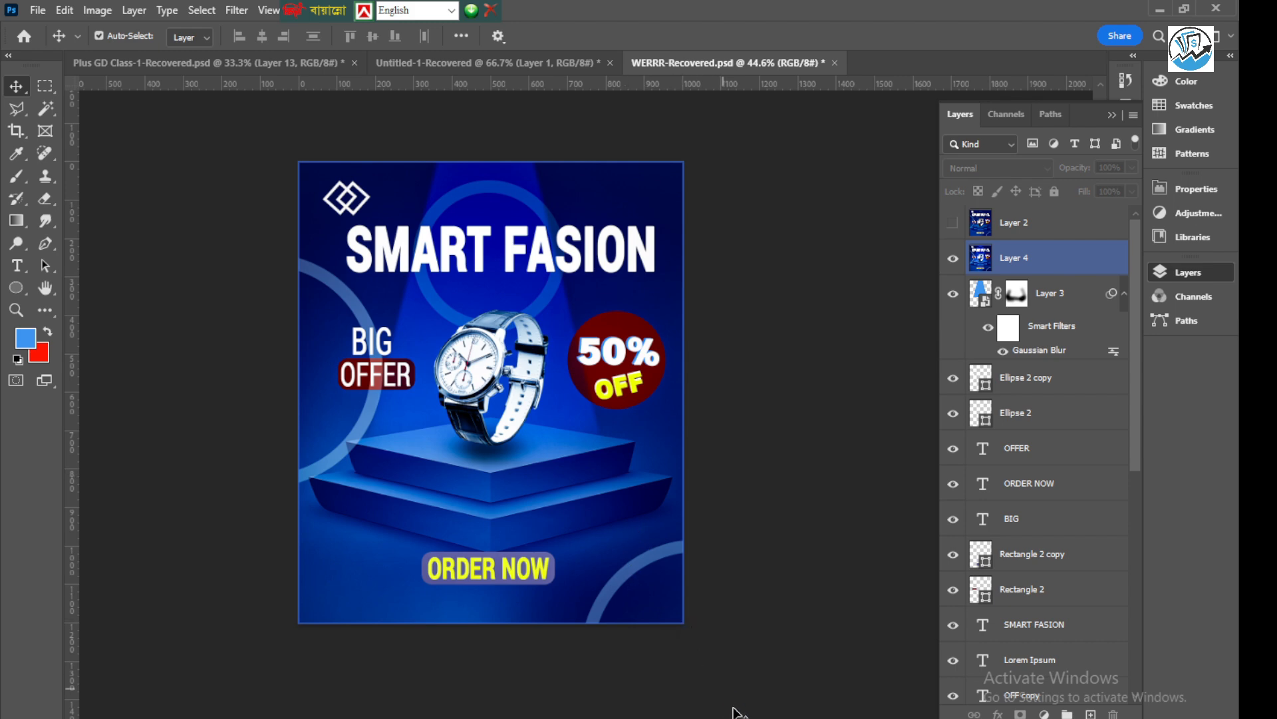
# Switch to the Downloads folder in File Explorer, open WERRR-Recovered copy.jpg and examine the exported poster in a maximized viewer
pyautogui.moveTo(735, 717)
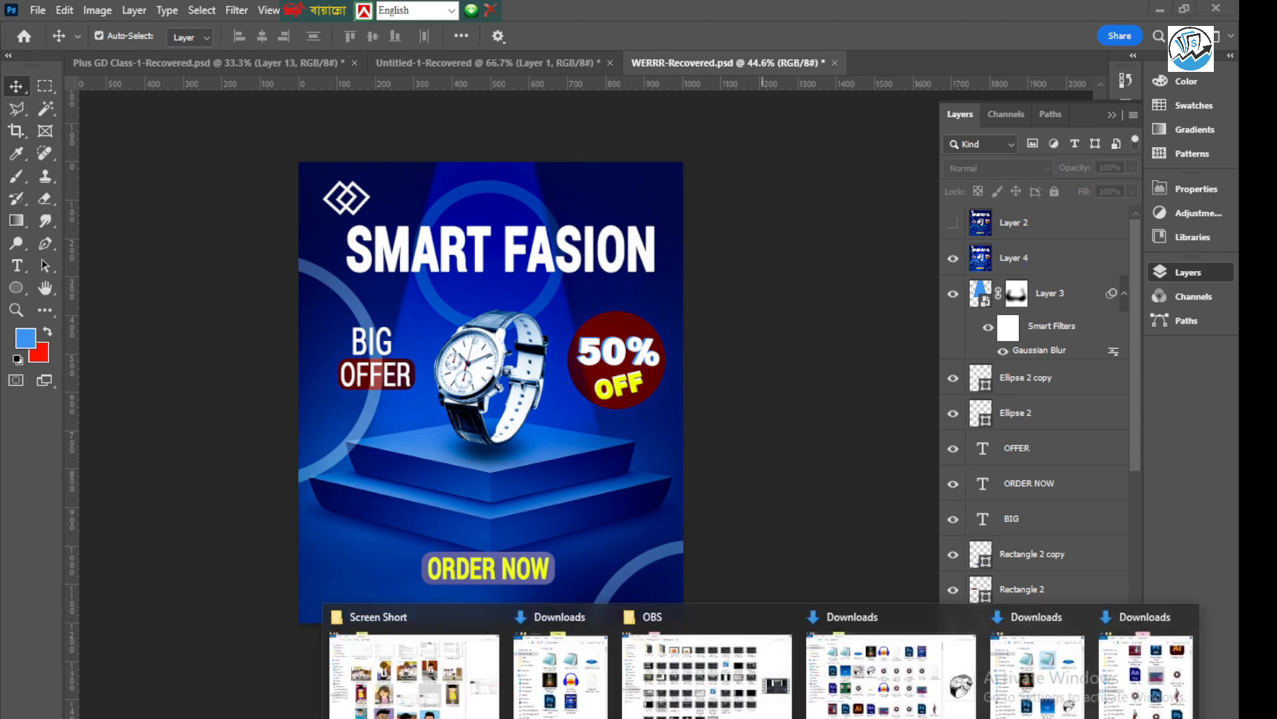
pyautogui.click(566, 688)
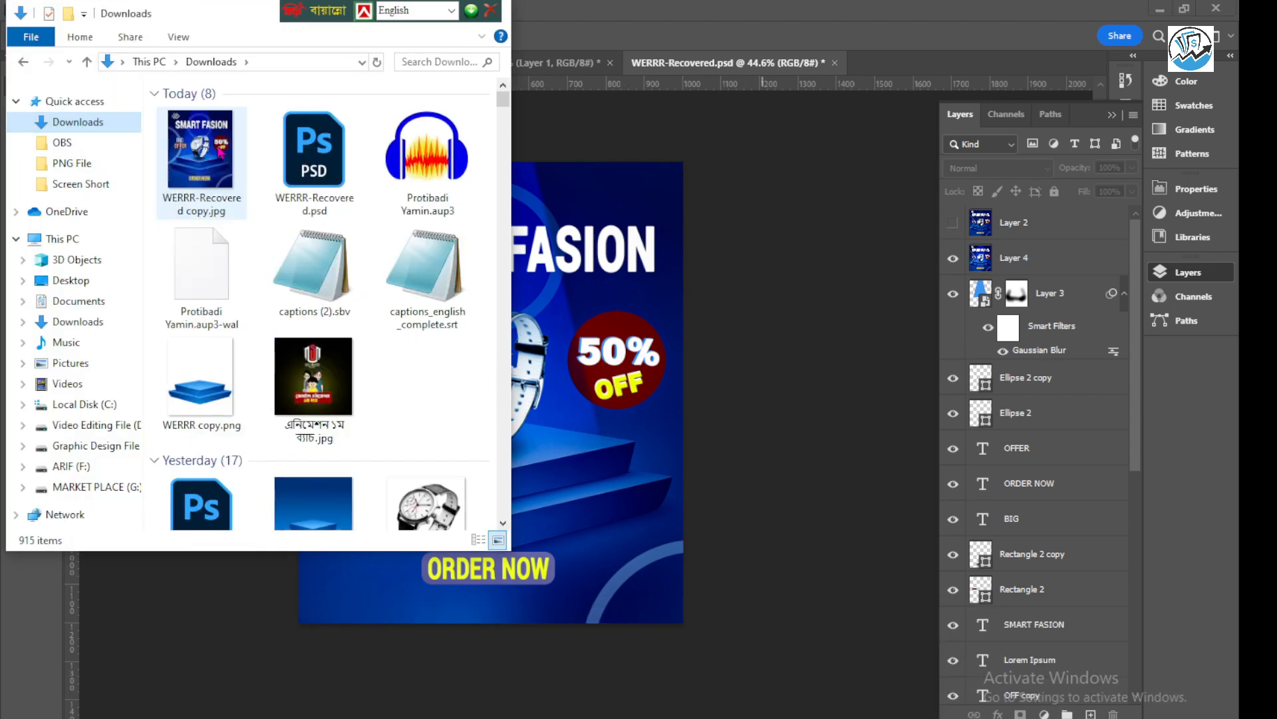
pyautogui.click(219, 152)
pyautogui.press('Return')
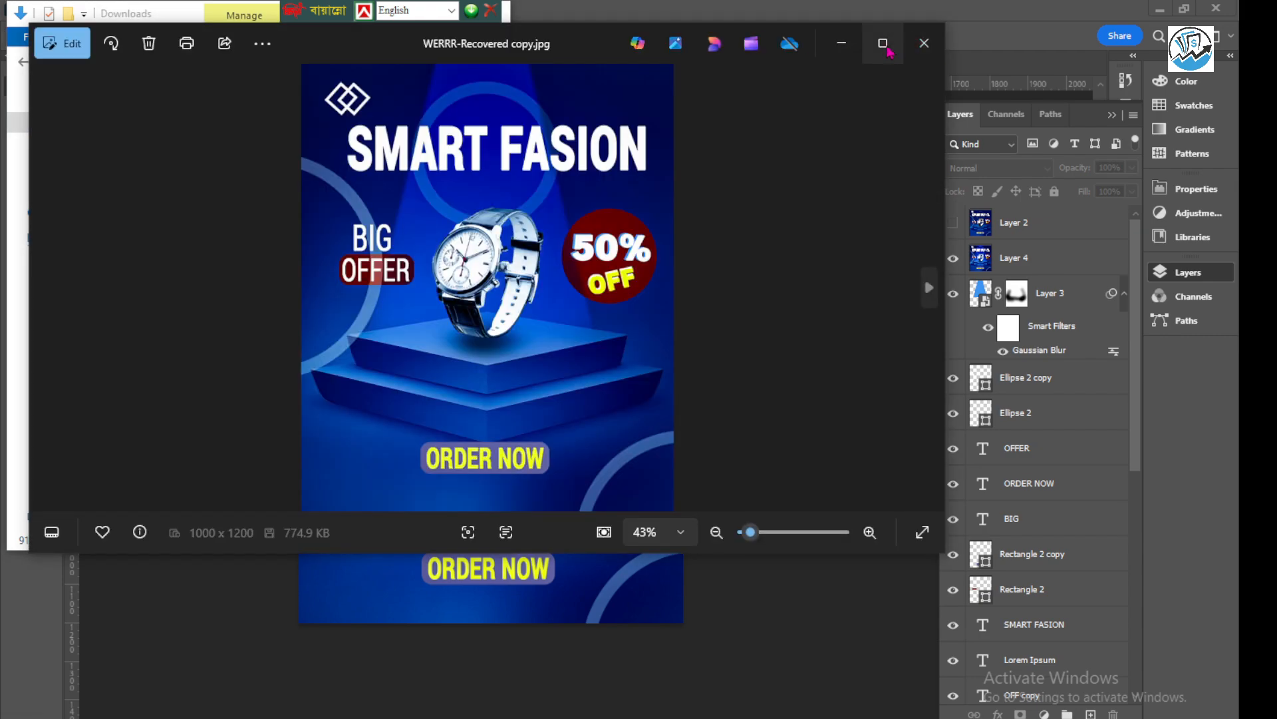
pyautogui.click(883, 45)
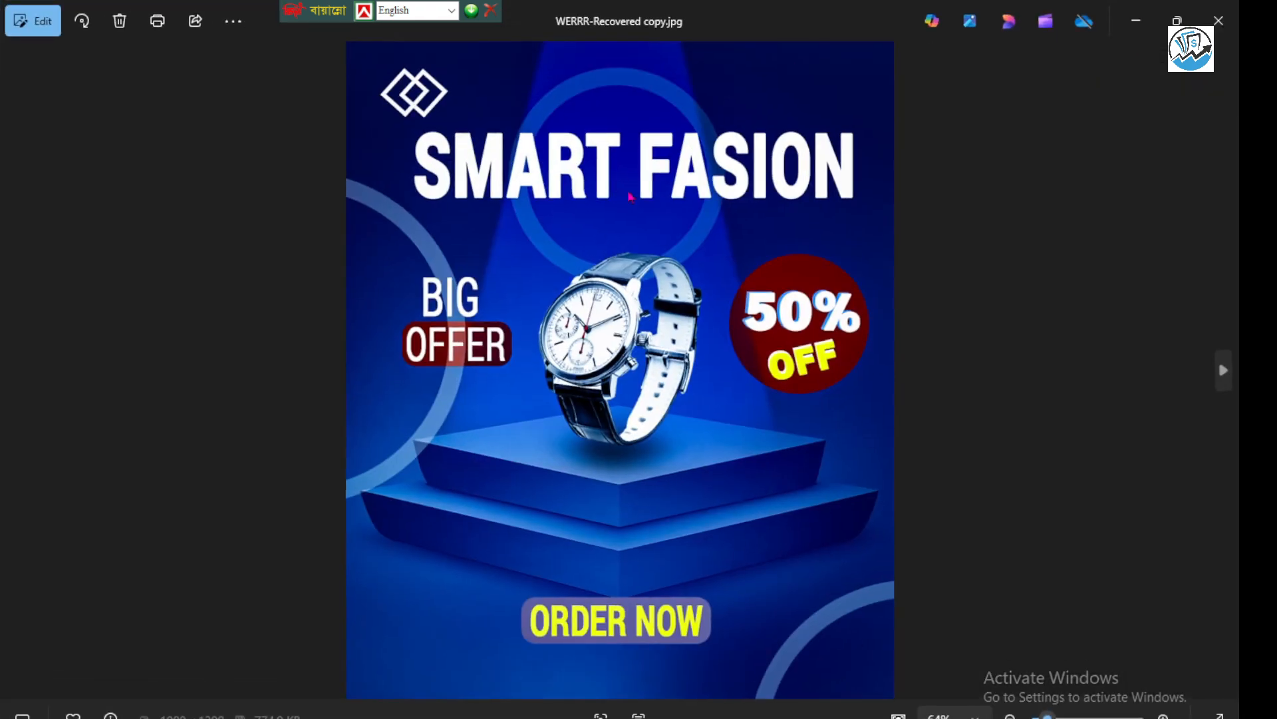
pyautogui.scroll(2, 629, 196)
pyautogui.scroll(-2, 625, 223)
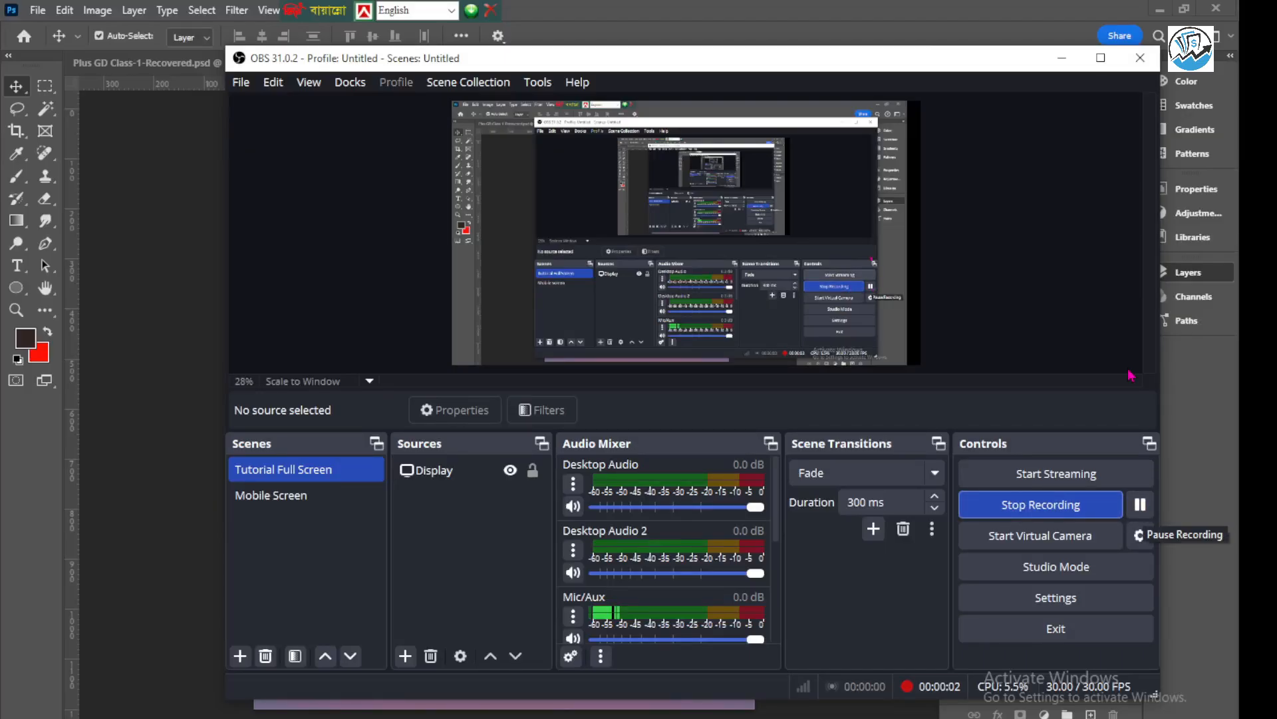
# Minimize OBS and add a white "SMART FASION" headline below the logo on the watch poster
pyautogui.click(1066, 69)
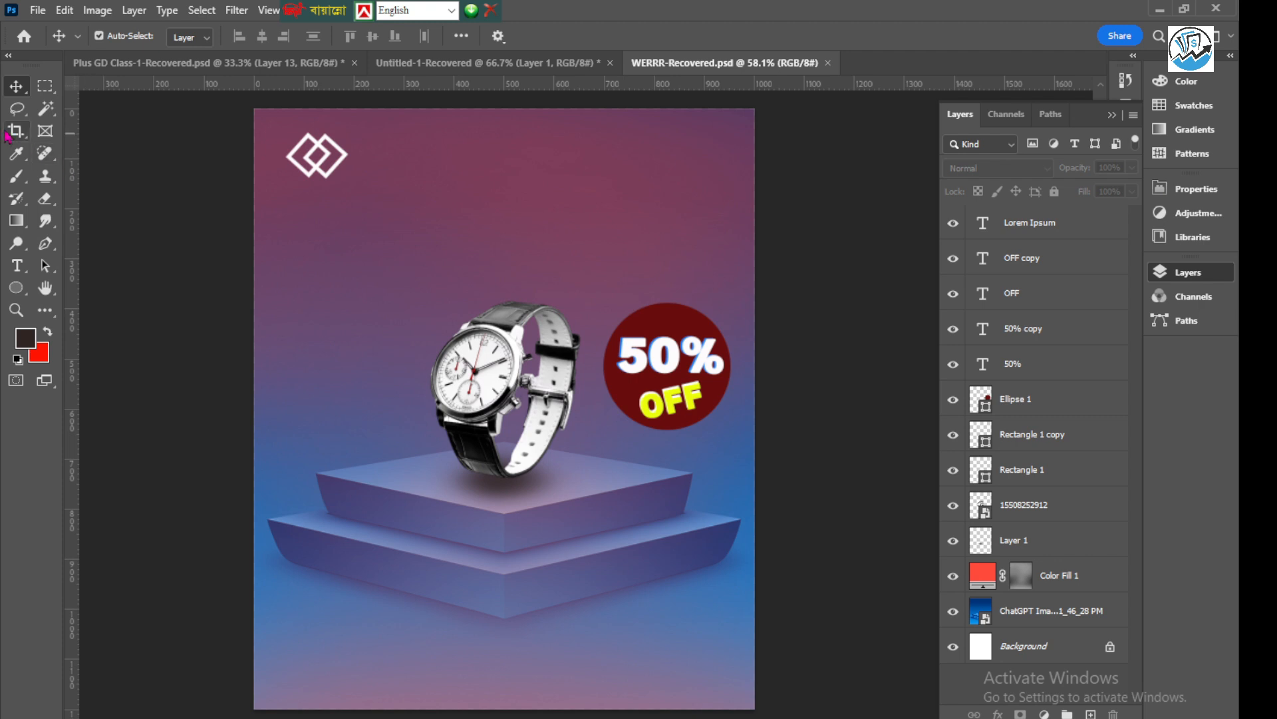
pyautogui.click(17, 266)
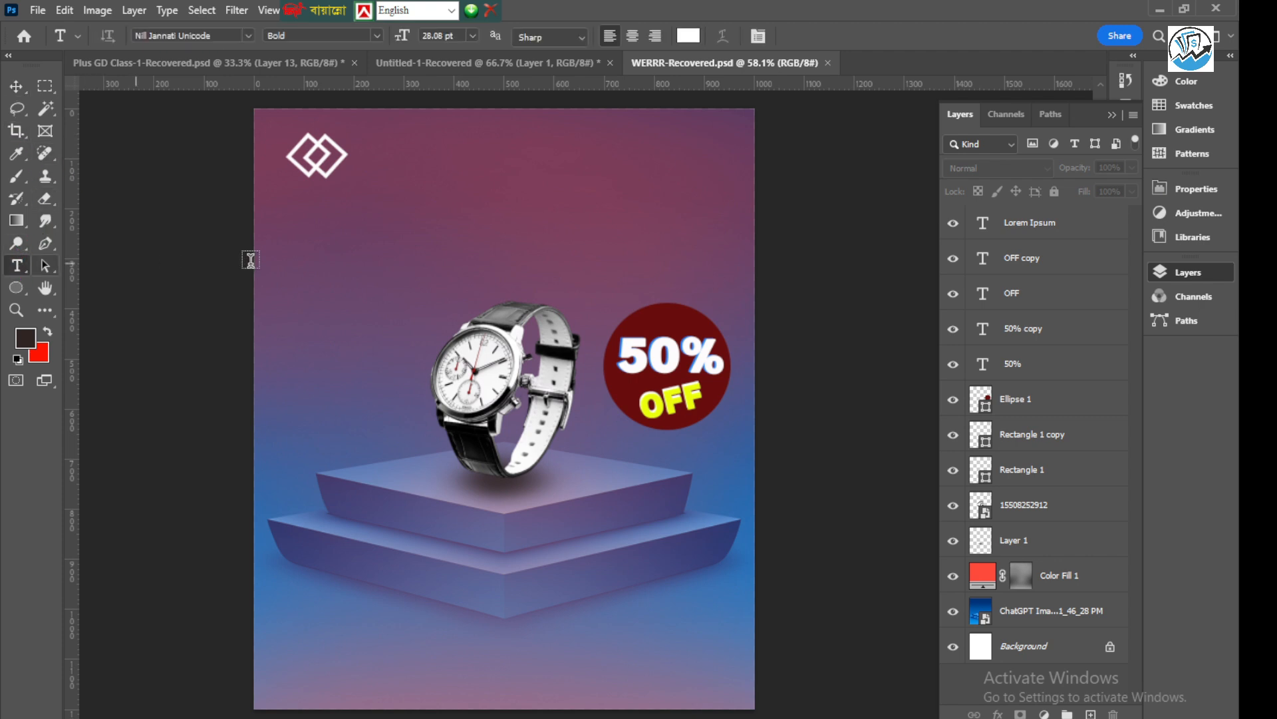
pyautogui.click(338, 225)
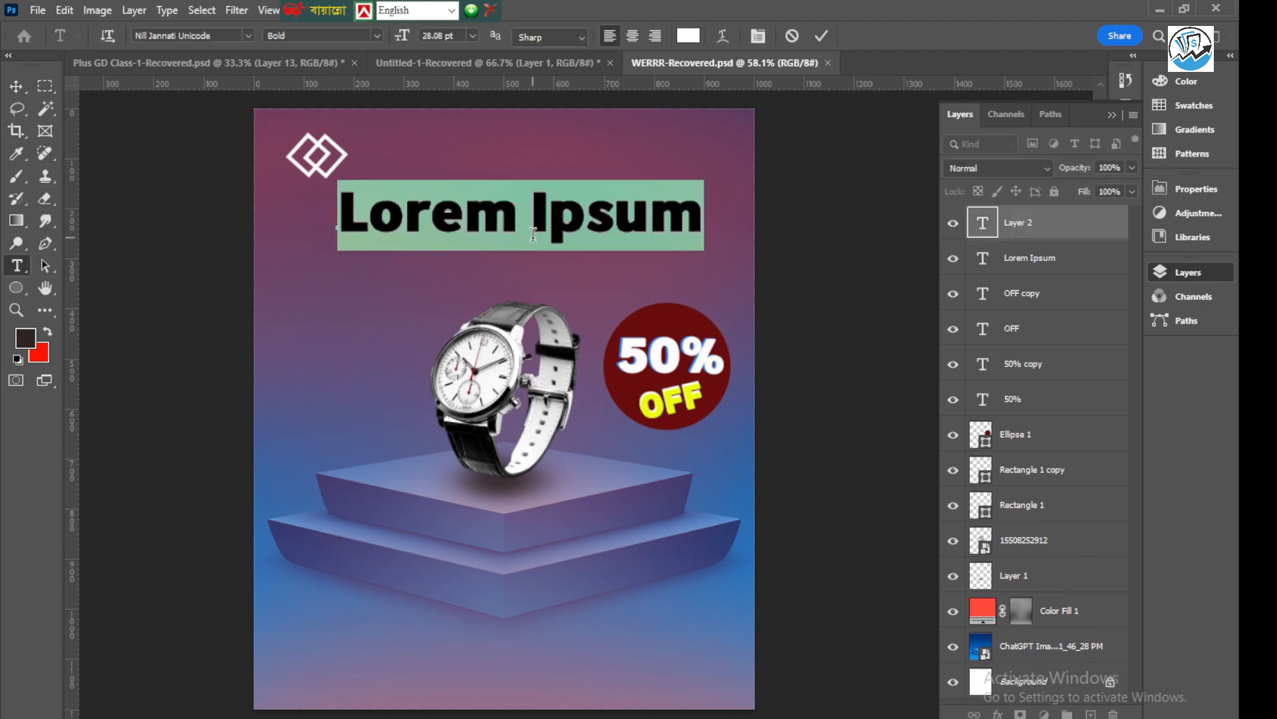
pyautogui.write('SMART')
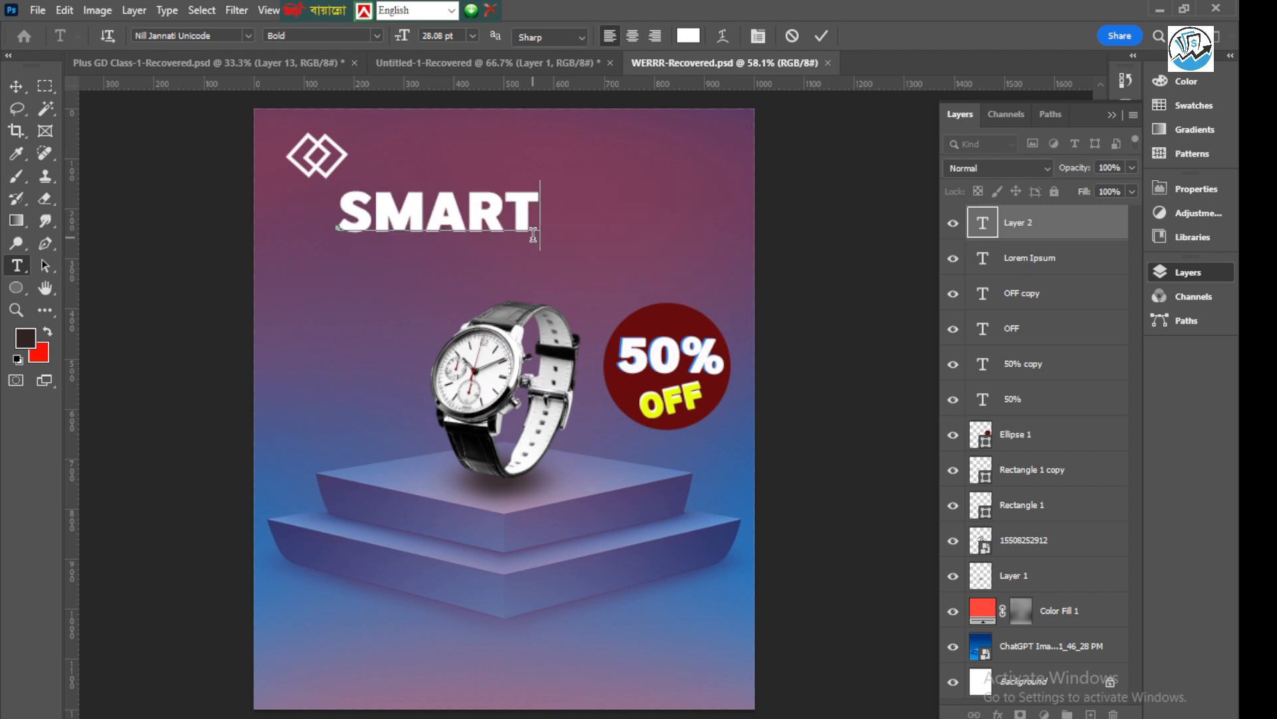
pyautogui.write(' DA')
pyautogui.press('BackSpace')
pyautogui.press('BackSpace')
pyautogui.write('FS')
pyautogui.press('BackSpace')
pyautogui.write('AS')
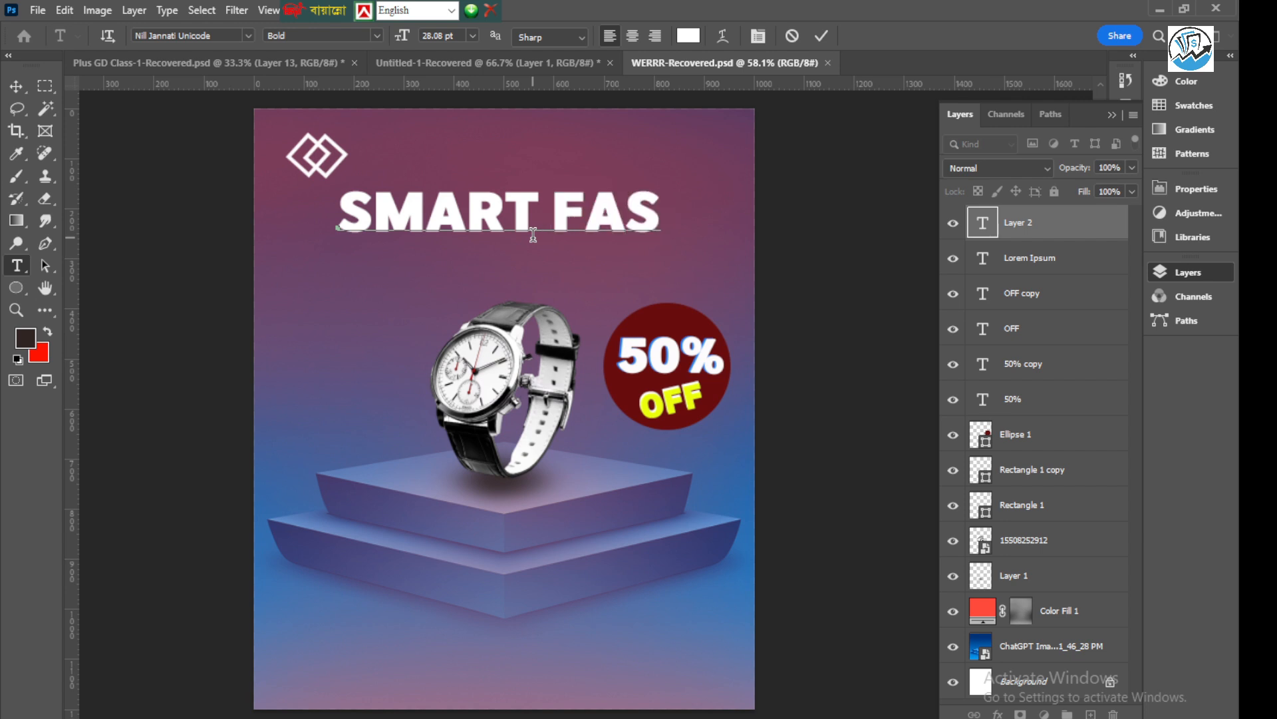
pyautogui.write('ION')
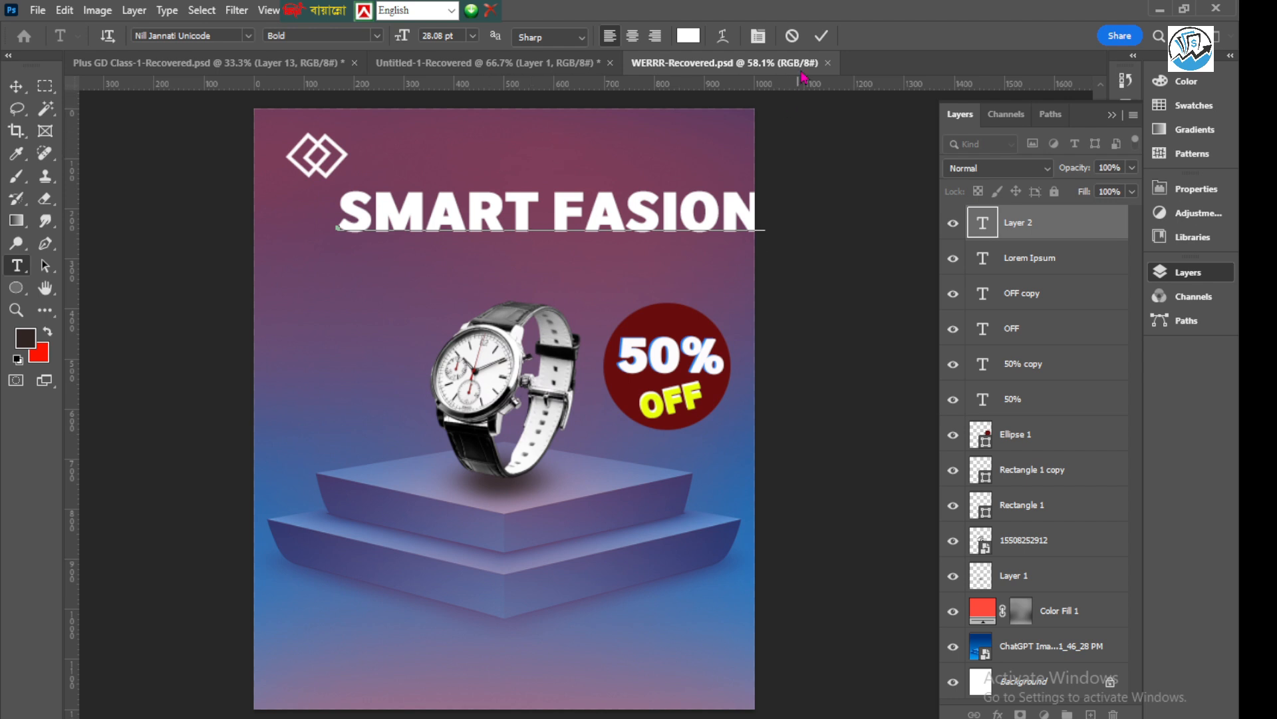
pyautogui.click(821, 35)
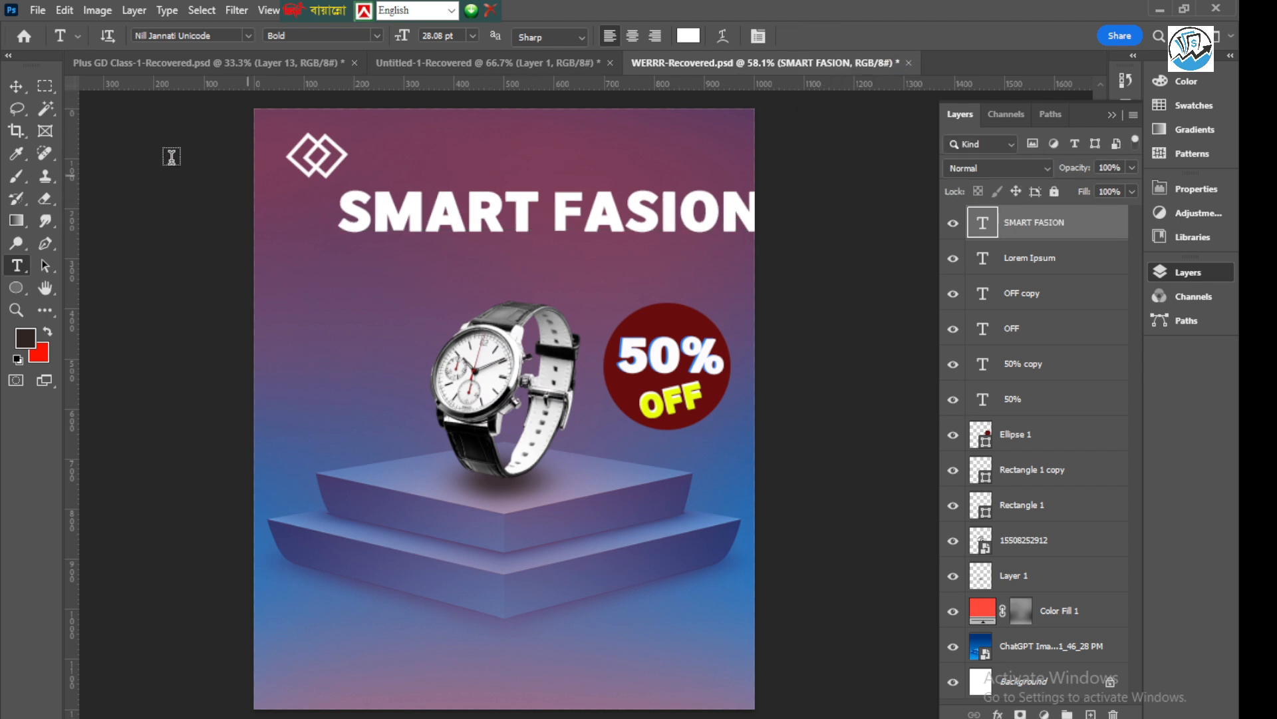
# Scale the "SMART FASION" headline to about 86% and place it just below the logo
pyautogui.click(16, 87)
pyautogui.moveTo(540, 203); pyautogui.dragTo(521, 164)
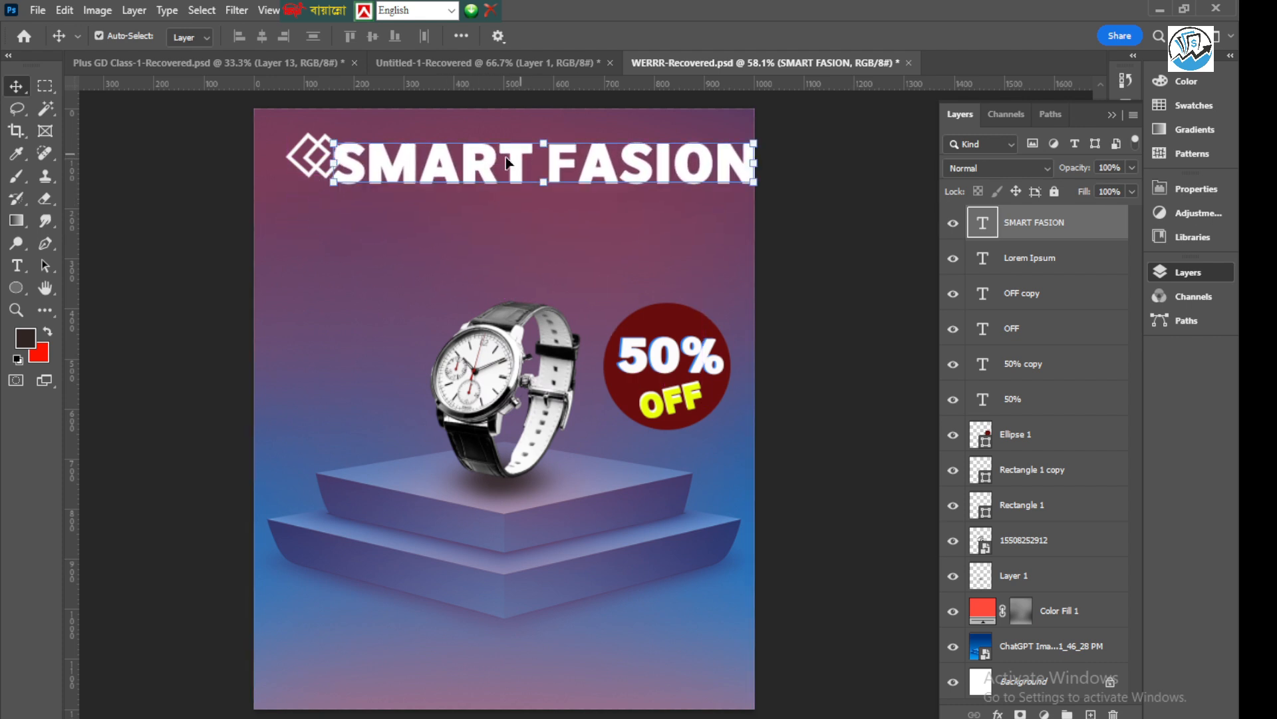
pyautogui.hotkey('ctrl', 't')
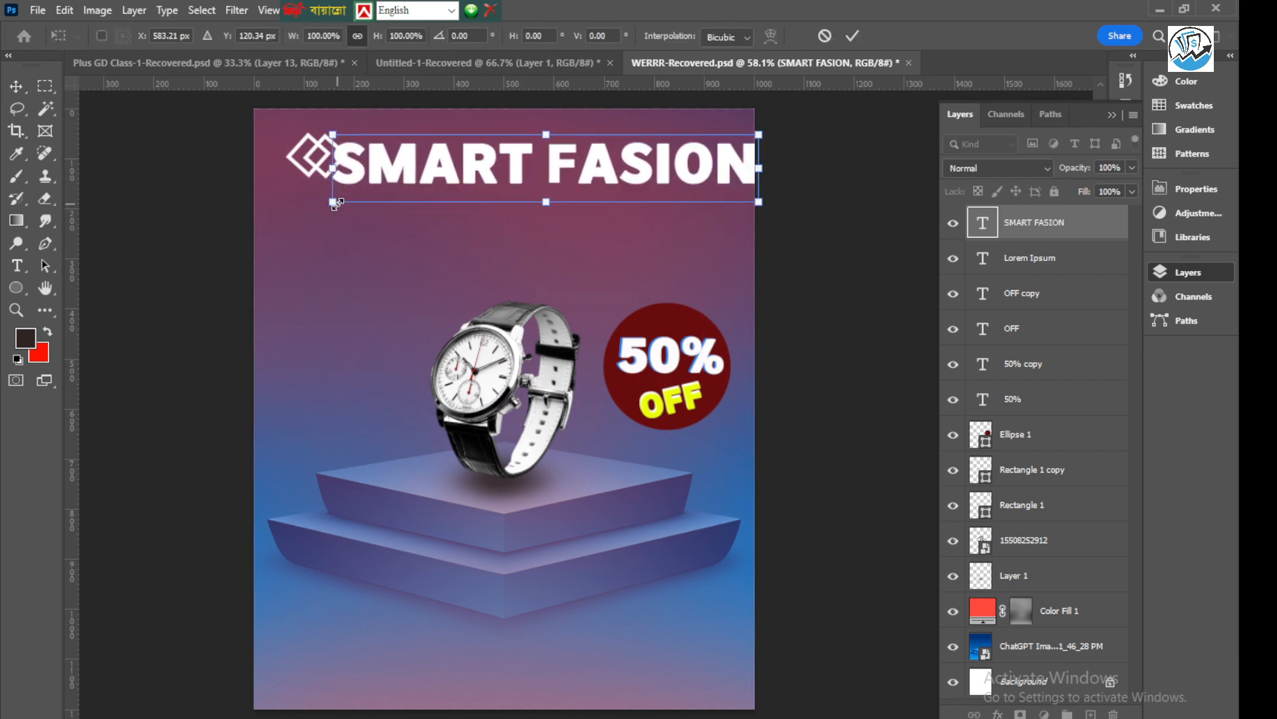
pyautogui.moveTo(334, 203); pyautogui.dragTo(386, 190)
pyautogui.moveTo(499, 153); pyautogui.dragTo(414, 203)
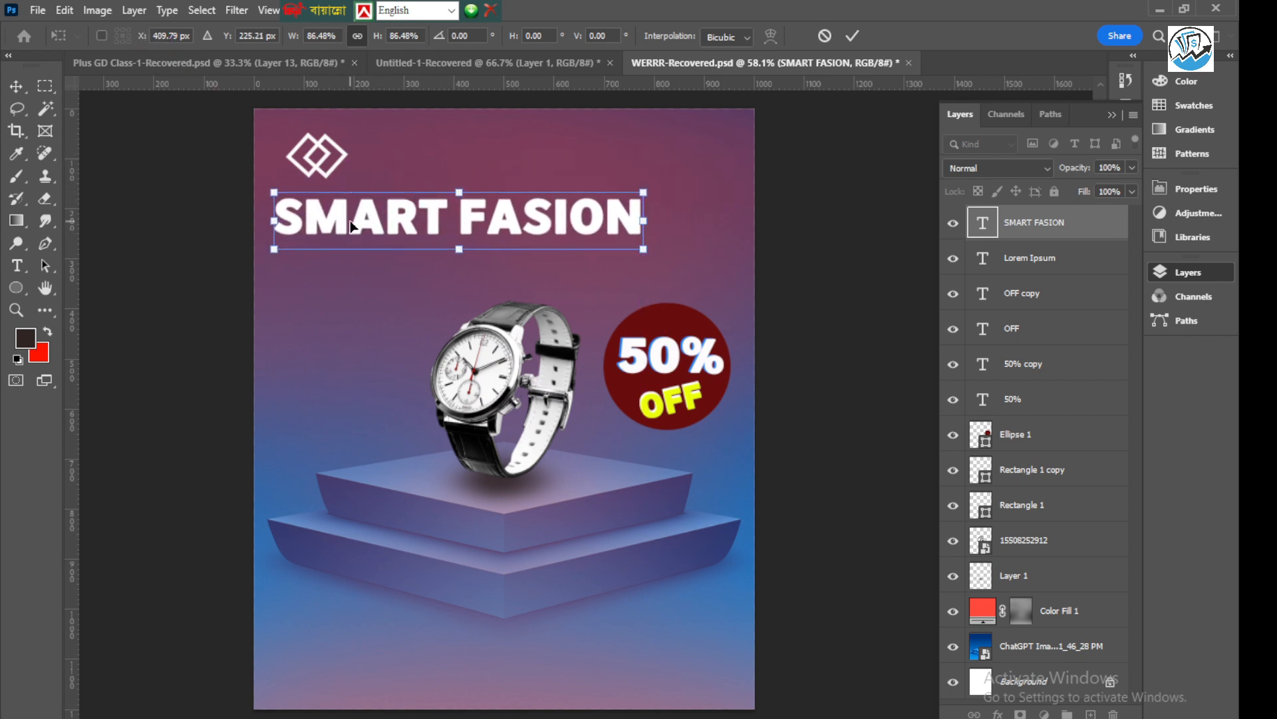
pyautogui.press('Return')
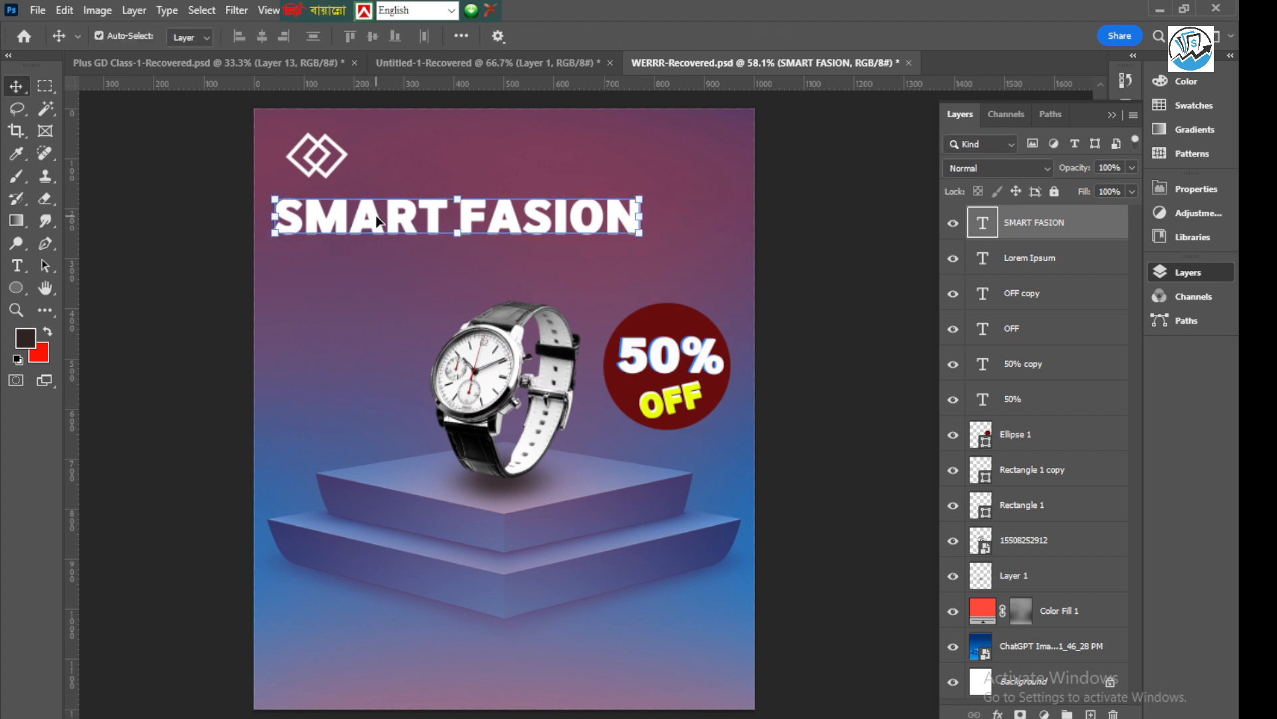
# Change the "SMART FASION" headline's font to Roboto and open its font style choices
pyautogui.doubleClick(380, 222)
pyautogui.click(249, 37)
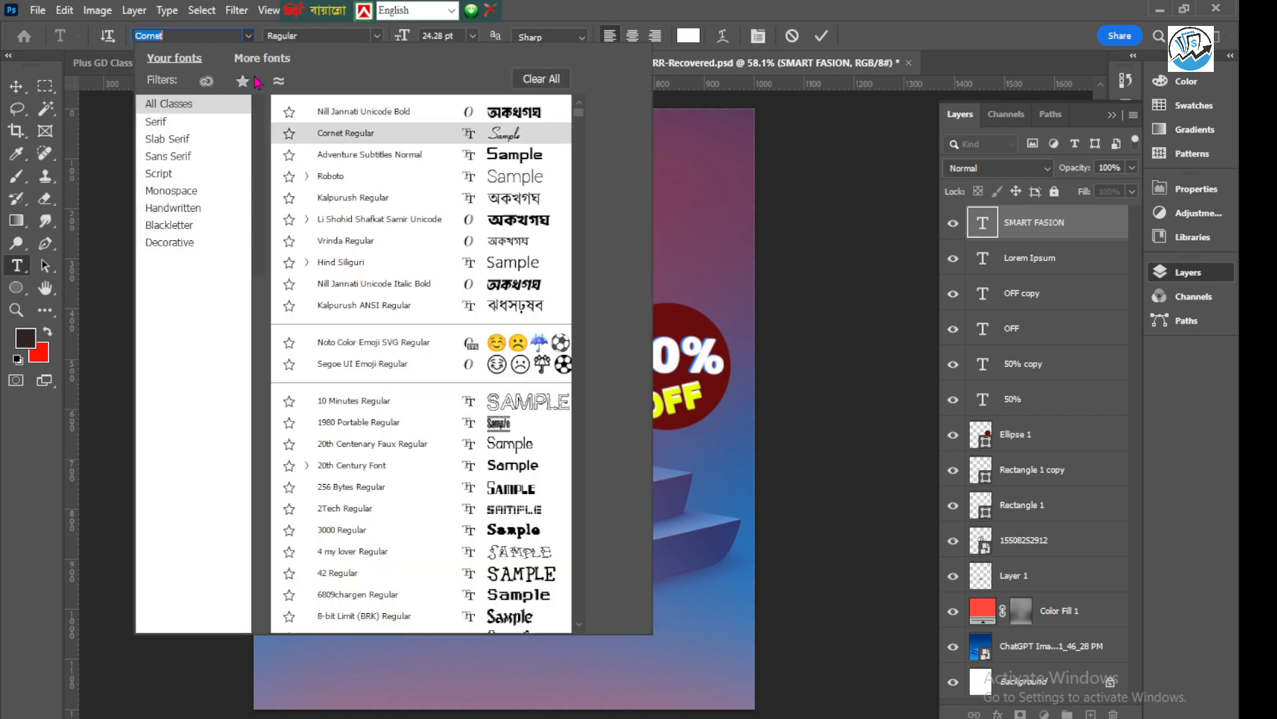
pyautogui.click(287, 177)
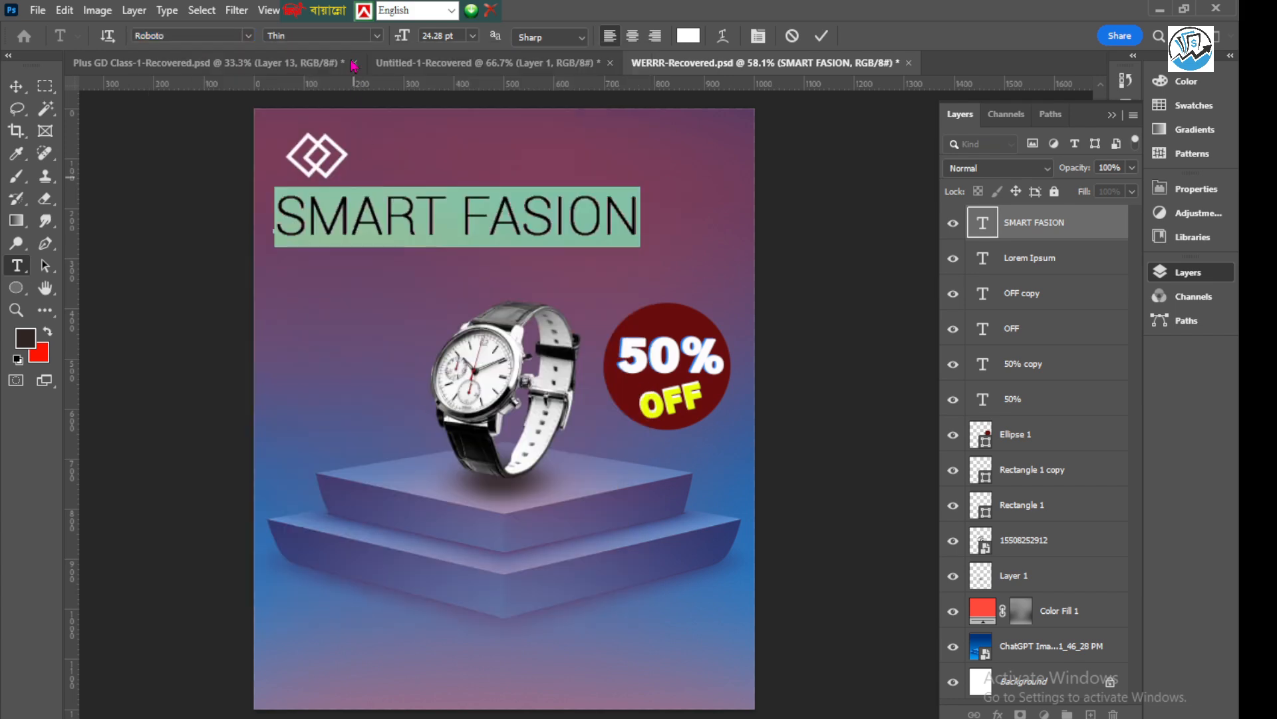
pyautogui.click(377, 36)
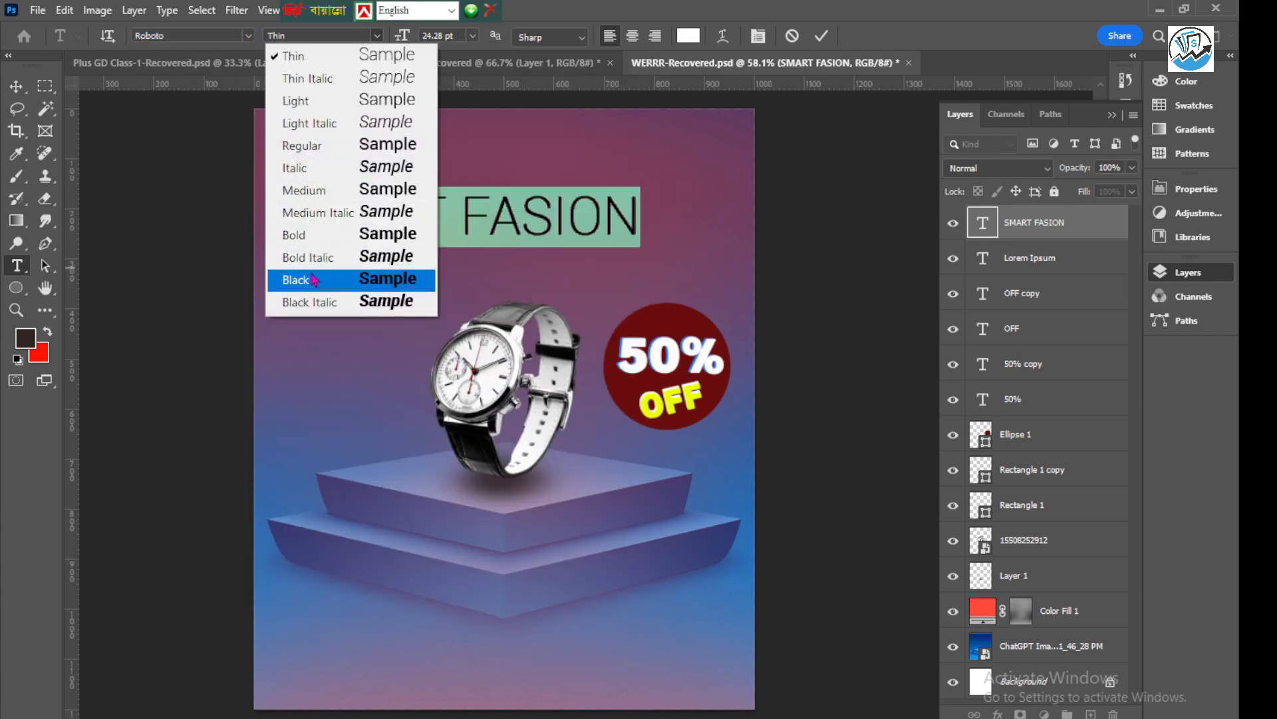
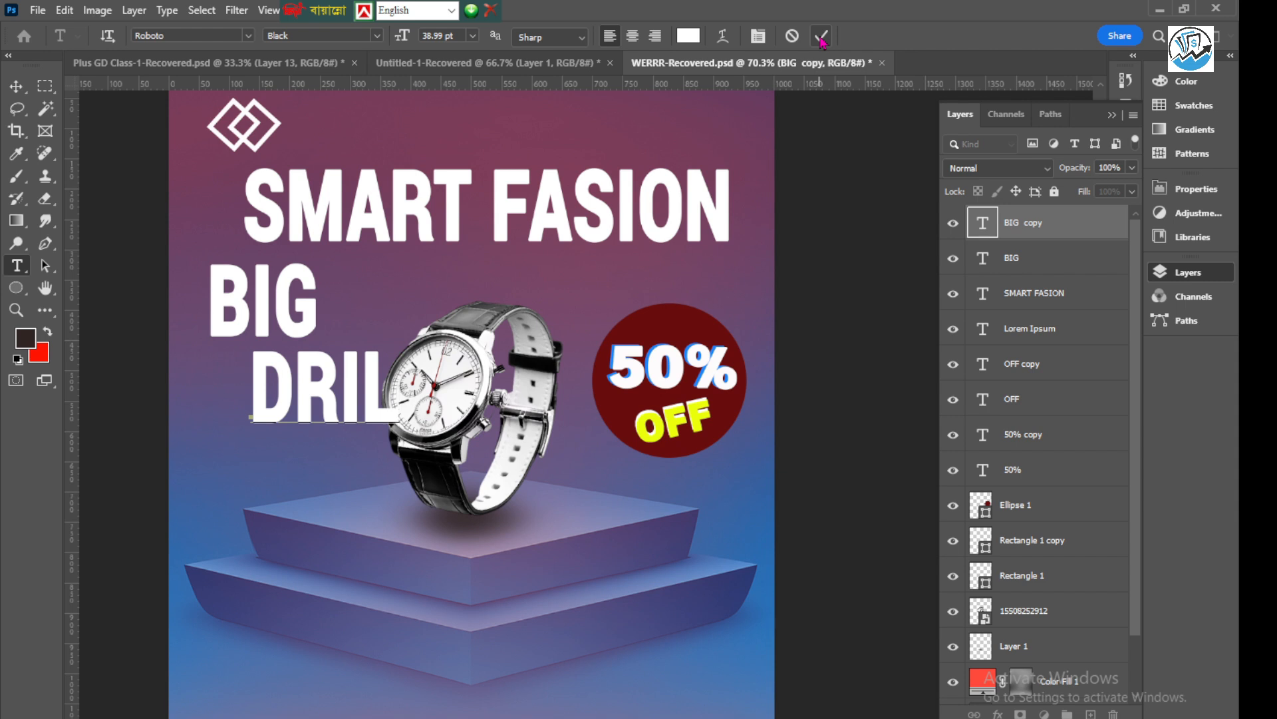
# Finish the "DRIL" text and shift the "BIG" text sideways to sit more directly above it
pyautogui.click(822, 40)
pyautogui.press('v')
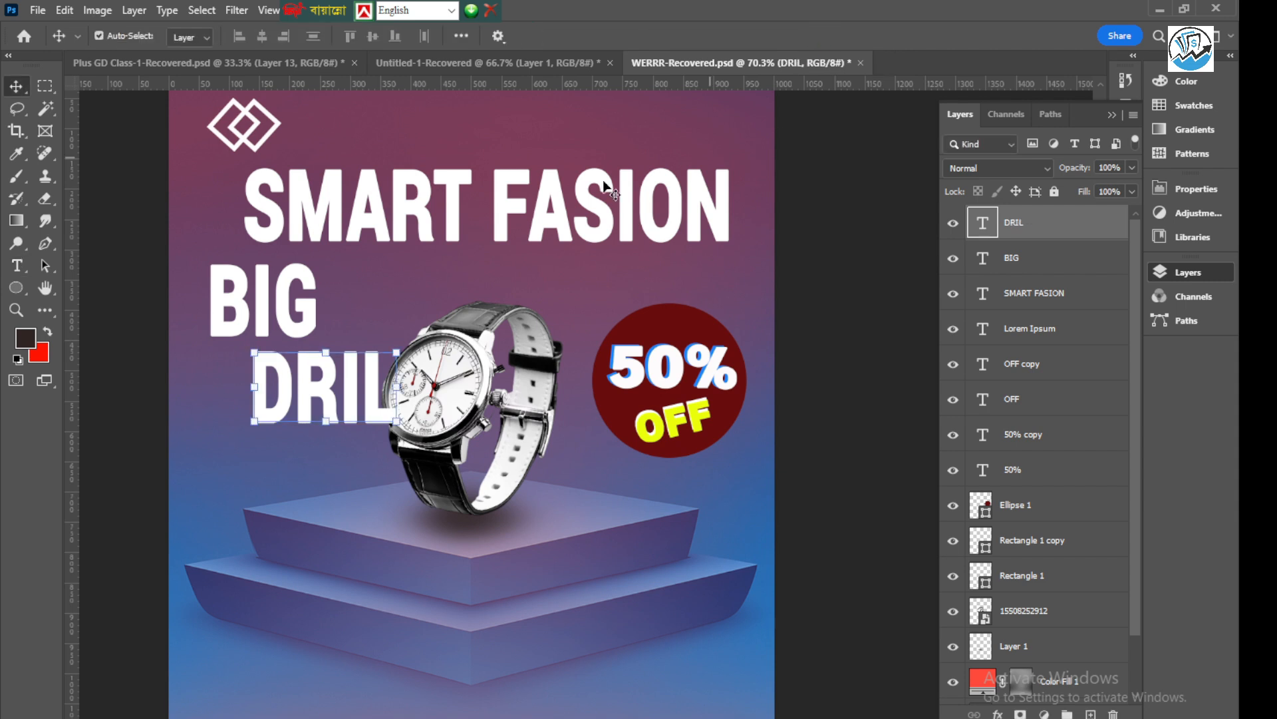
pyautogui.click(285, 294)
pyautogui.moveTo(320, 298); pyautogui.dragTo(322, 301)
# Scale the "BIG" and "DRIL" texts down together to about 20.42 pt, beside the watch
pyautogui.click(328, 377)
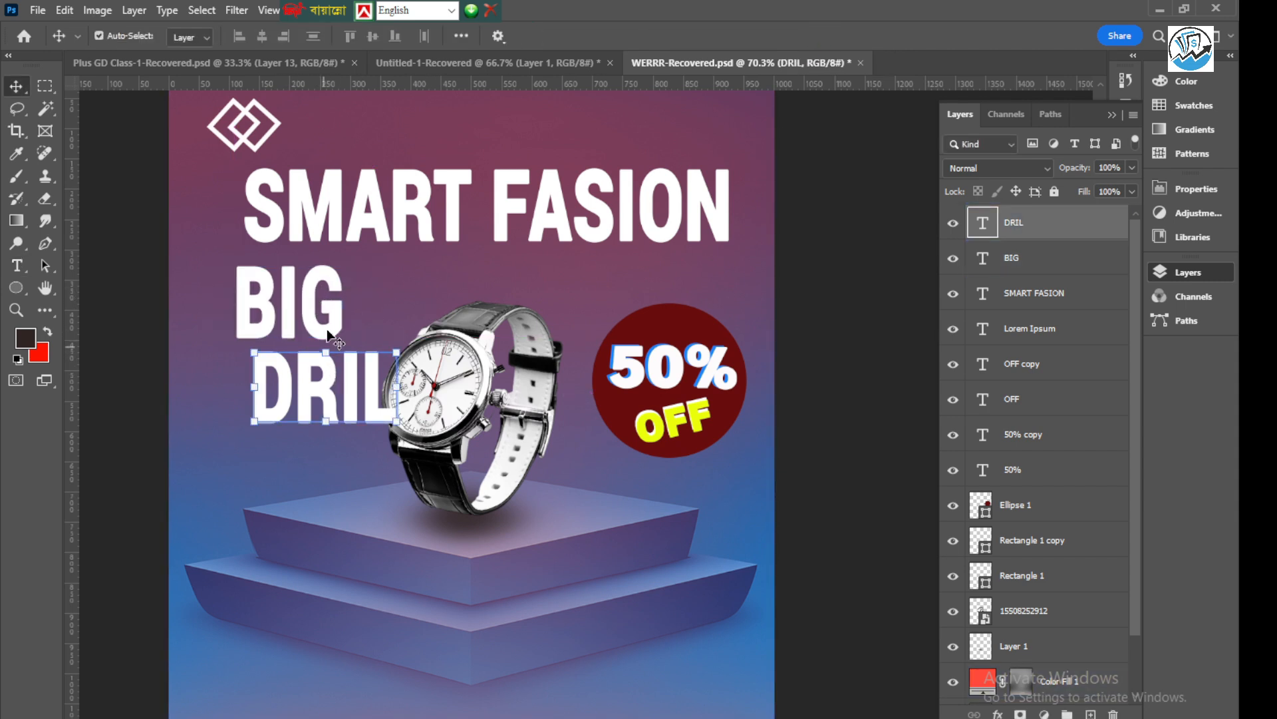
pyautogui.keyDown('shift'); pyautogui.click(318, 299); pyautogui.keyUp('shift')
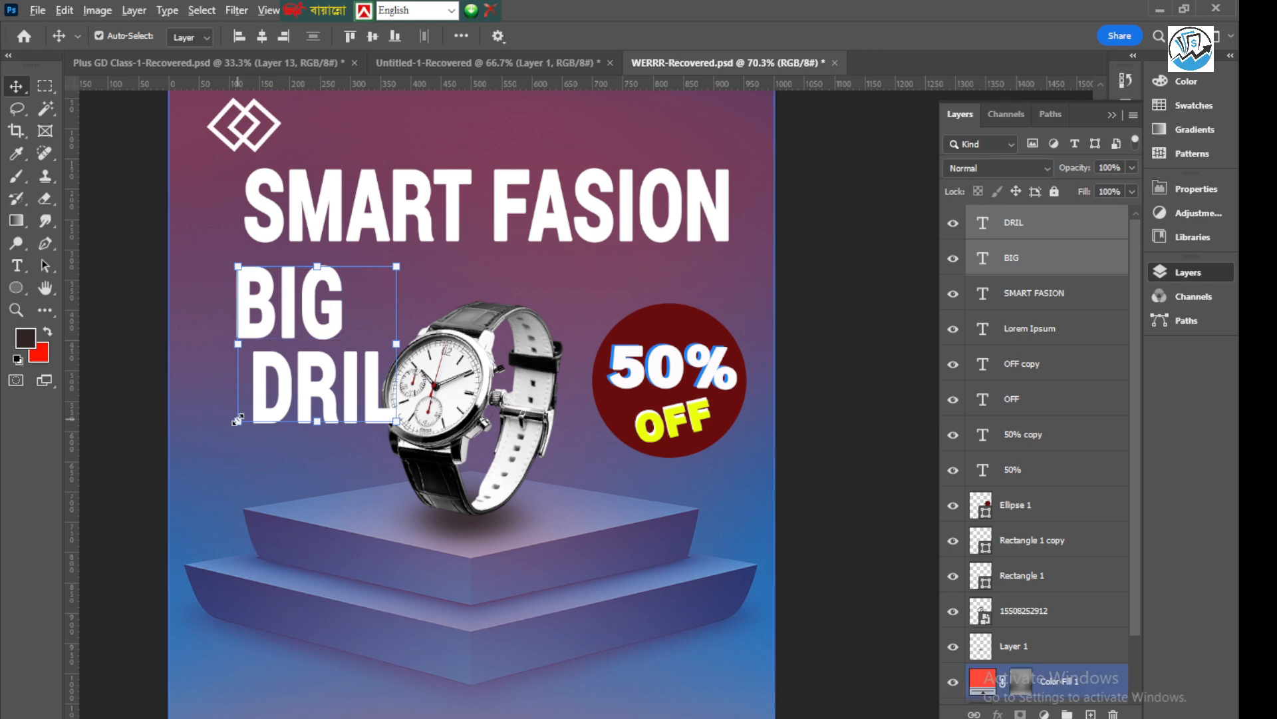
pyautogui.click(237, 420)
pyautogui.moveTo(236, 420); pyautogui.dragTo(283, 388)
pyautogui.press('Return')
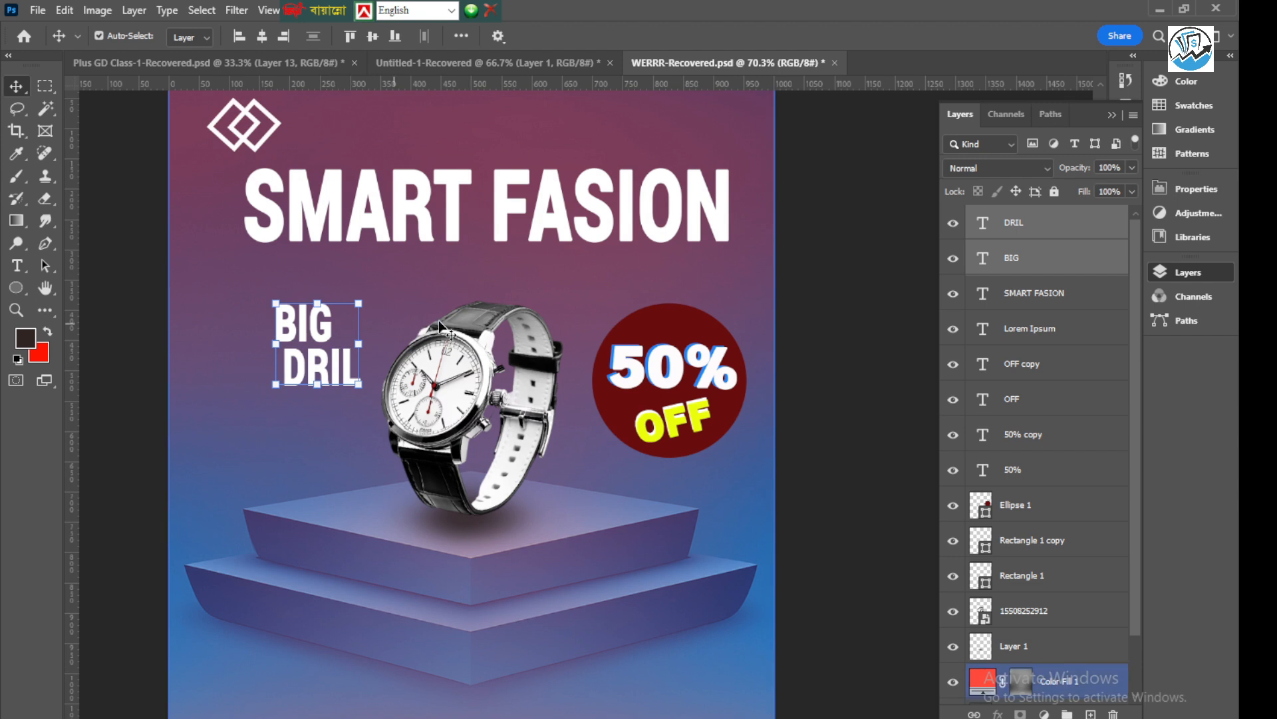
# Set the "BIG" text's font style to Regular
pyautogui.click(832, 303)
pyautogui.doubleClick(294, 325)
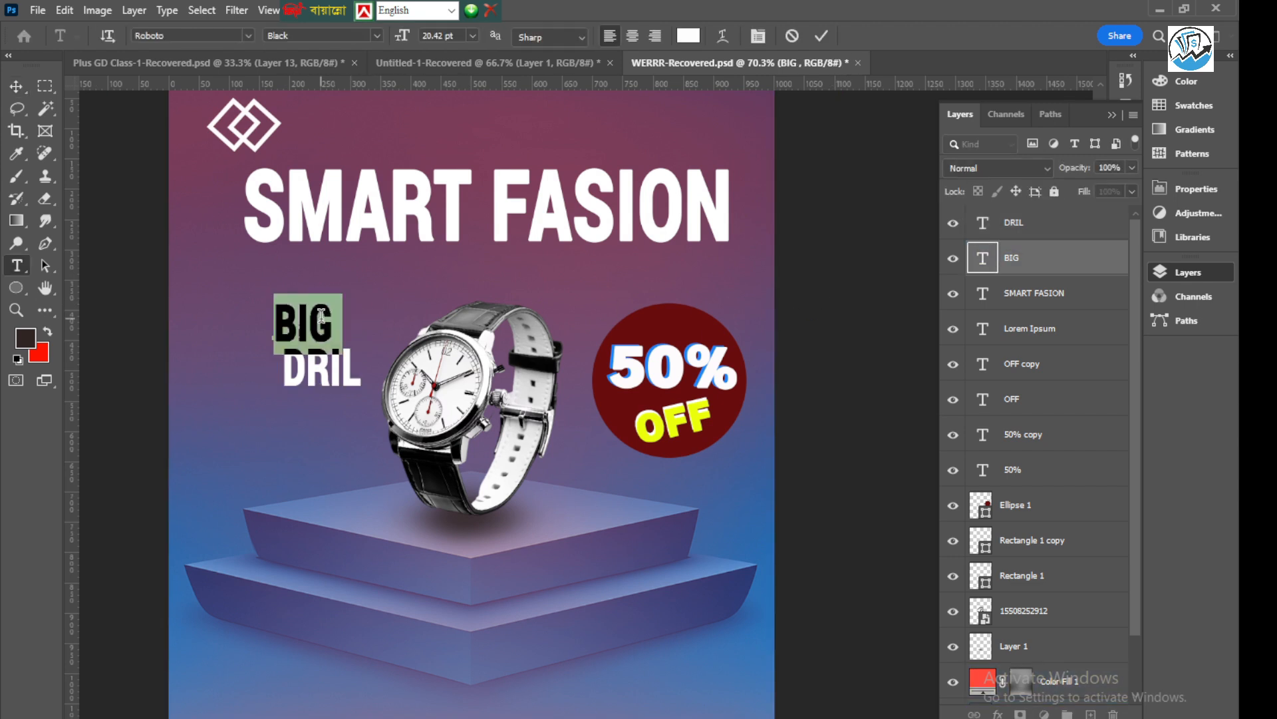
pyautogui.click(377, 37)
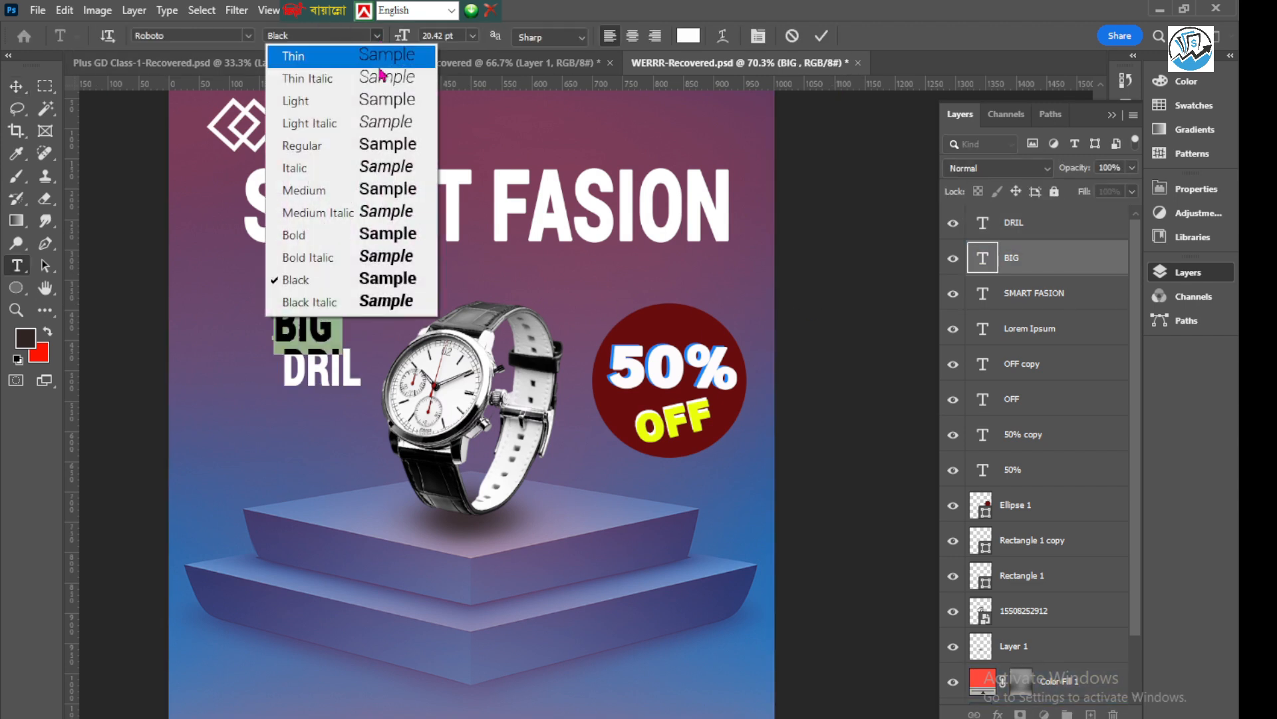
pyautogui.click(324, 145)
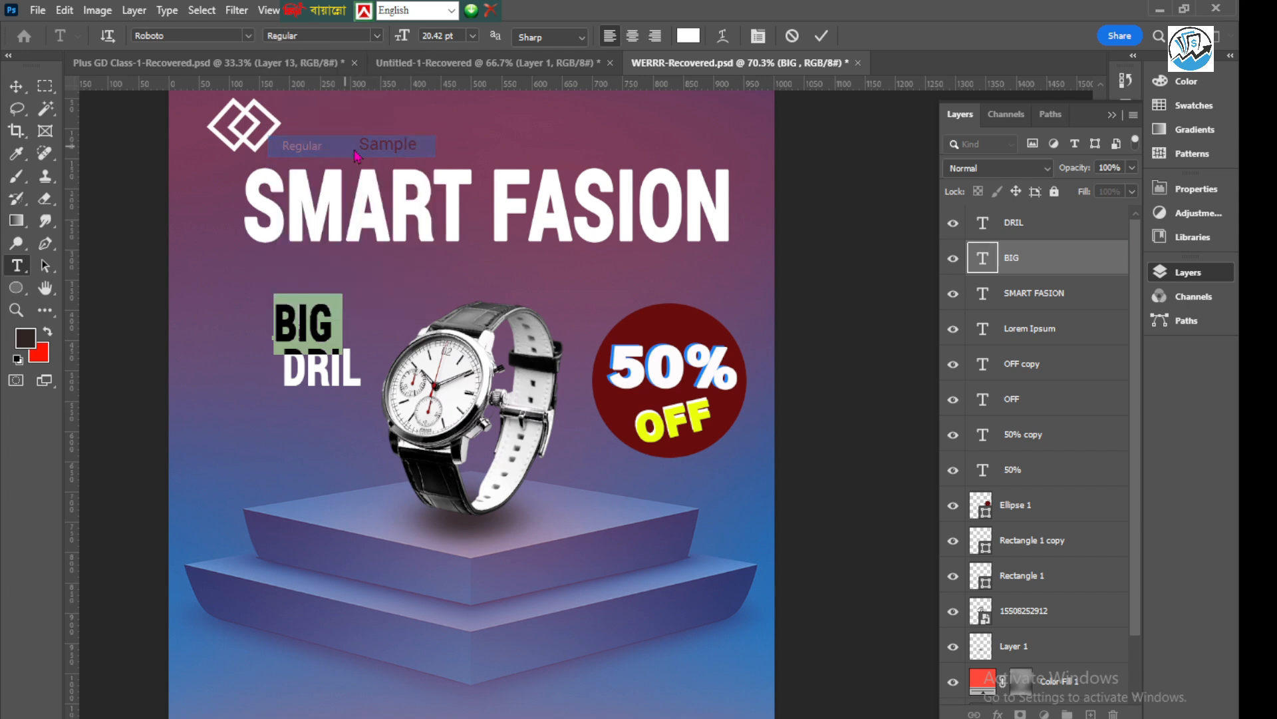
pyautogui.click(828, 43)
# Set the "DRIL" text's font style to Regular
pyautogui.click(319, 369)
pyautogui.hotkey('ctrl', 'a')
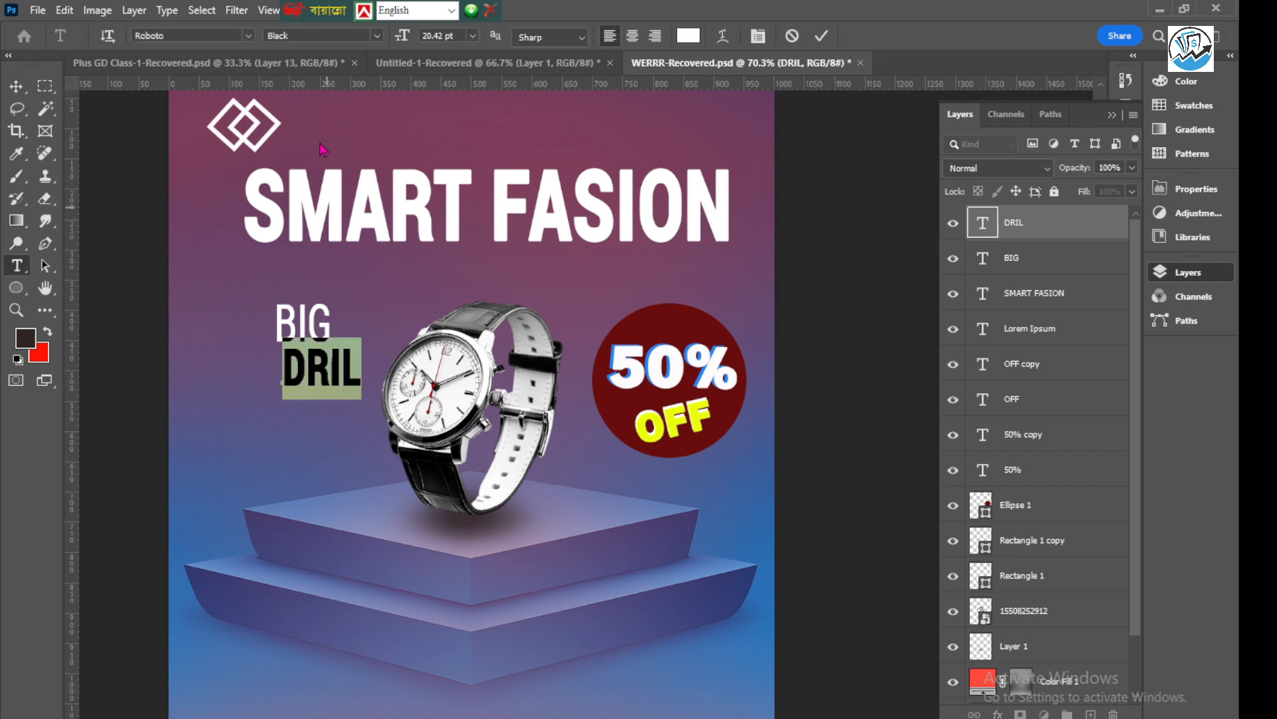
pyautogui.click(378, 37)
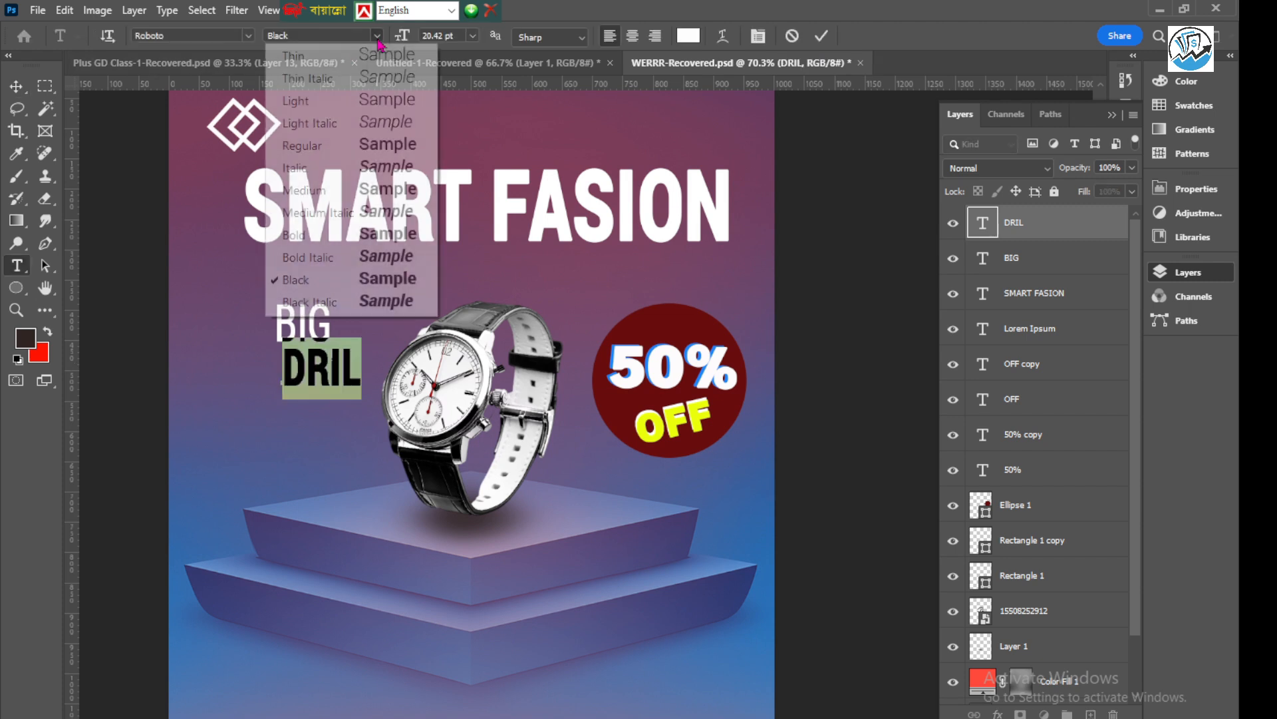
pyautogui.click(331, 158)
pyautogui.click(823, 43)
pyautogui.press('v')
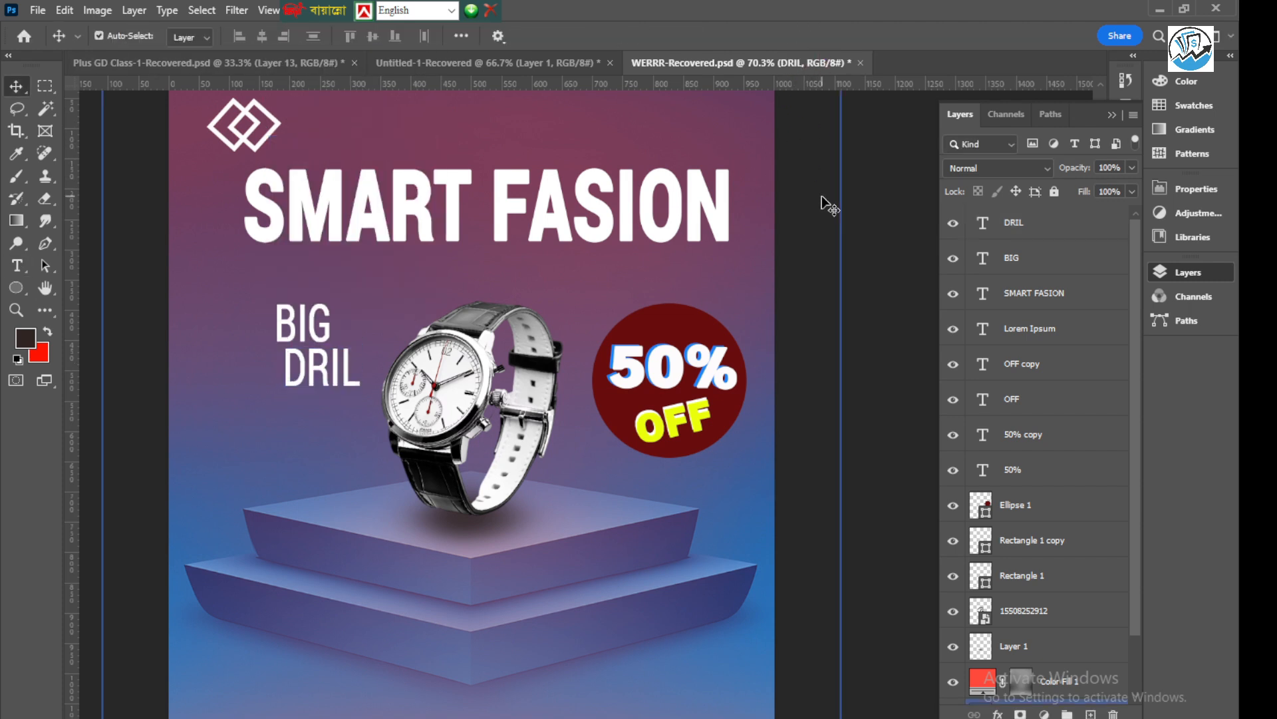
# Move "BIG" up below the headline's first letters and replace the "DRIL" text with "OFFER"
pyautogui.moveTo(301, 324); pyautogui.dragTo(270, 287)
pyautogui.doubleClick(310, 380)
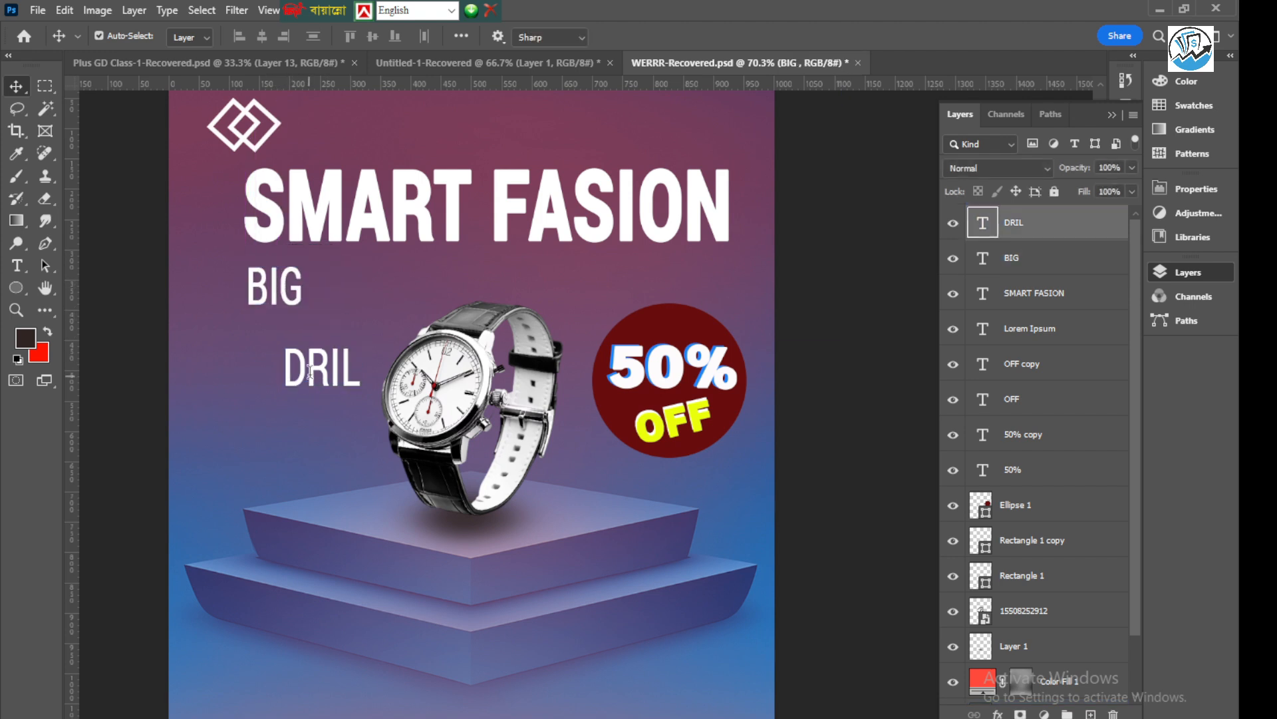
pyautogui.write('OFFER')
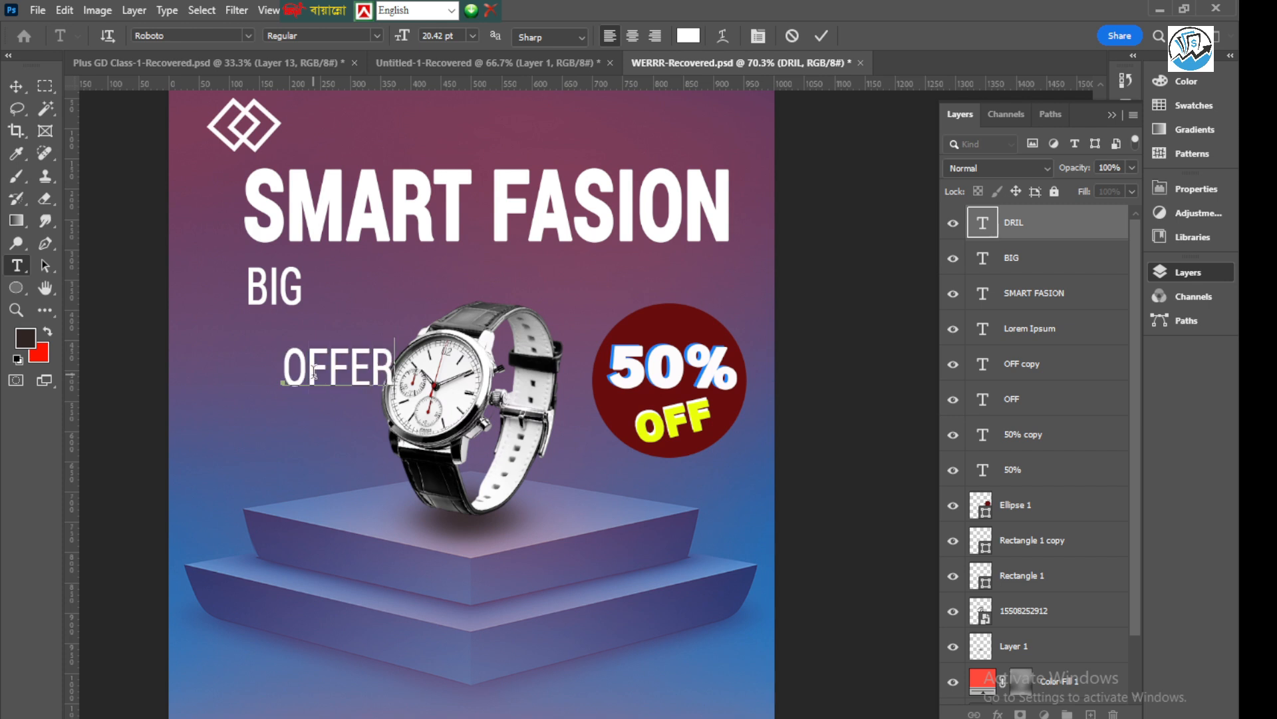
pyautogui.click(822, 38)
# Move "OFFER" beneath "BIG" in line with the headline's start, and lower "BIG" slightly to tighten the gap
pyautogui.press('v')
pyautogui.moveTo(312, 372); pyautogui.dragTo(286, 345)
pyautogui.scroll(3, 282, 342)
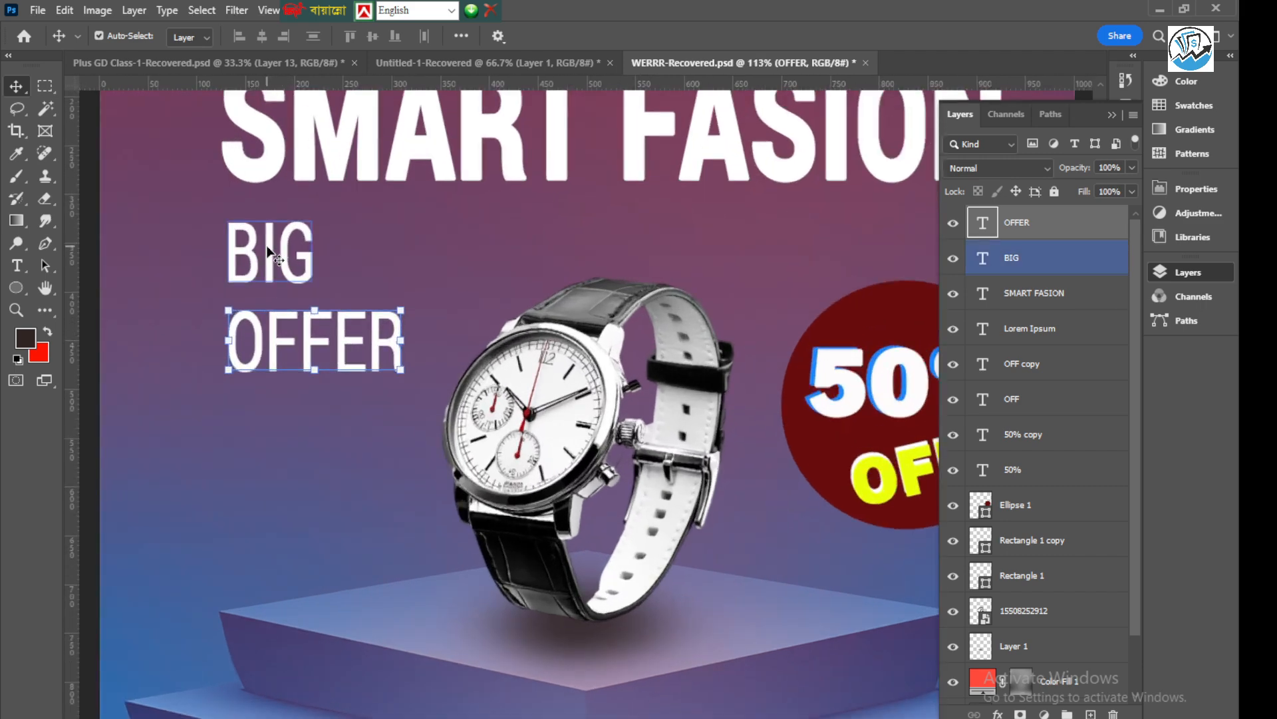
pyautogui.moveTo(270, 253); pyautogui.dragTo(267, 263)
pyautogui.click(206, 263)
pyautogui.click(152, 265)
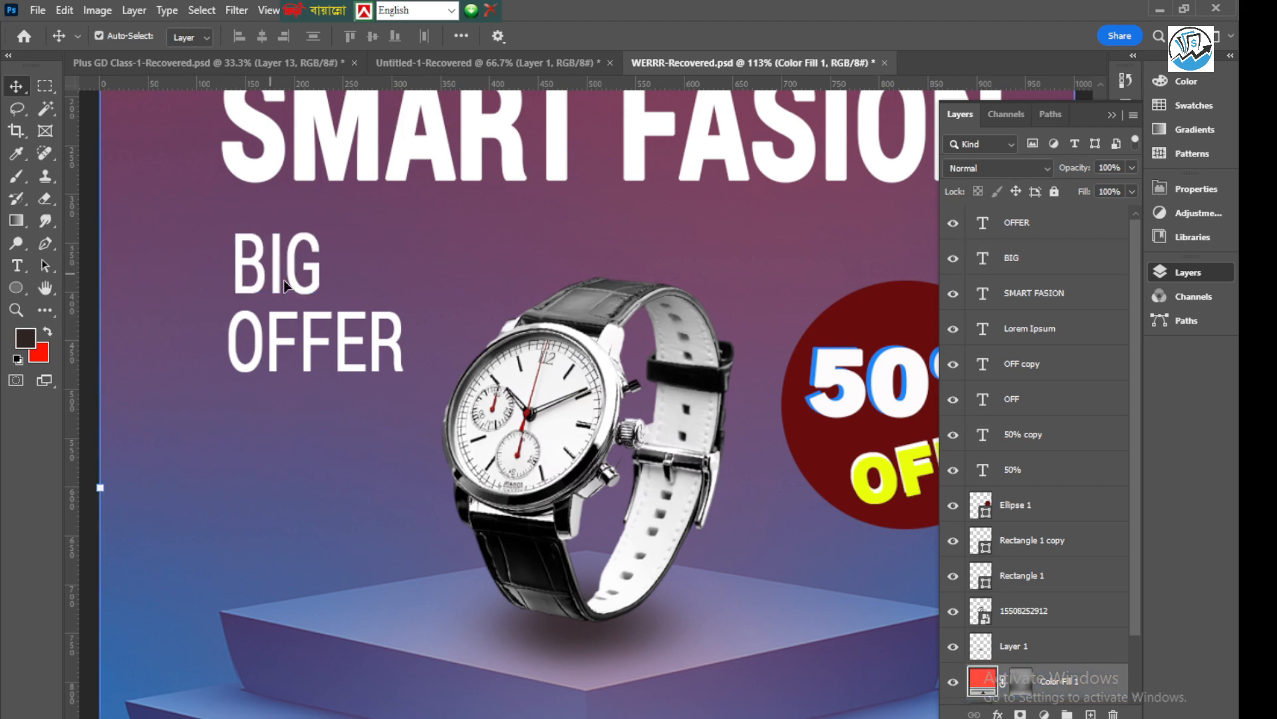
pyautogui.click(293, 342)
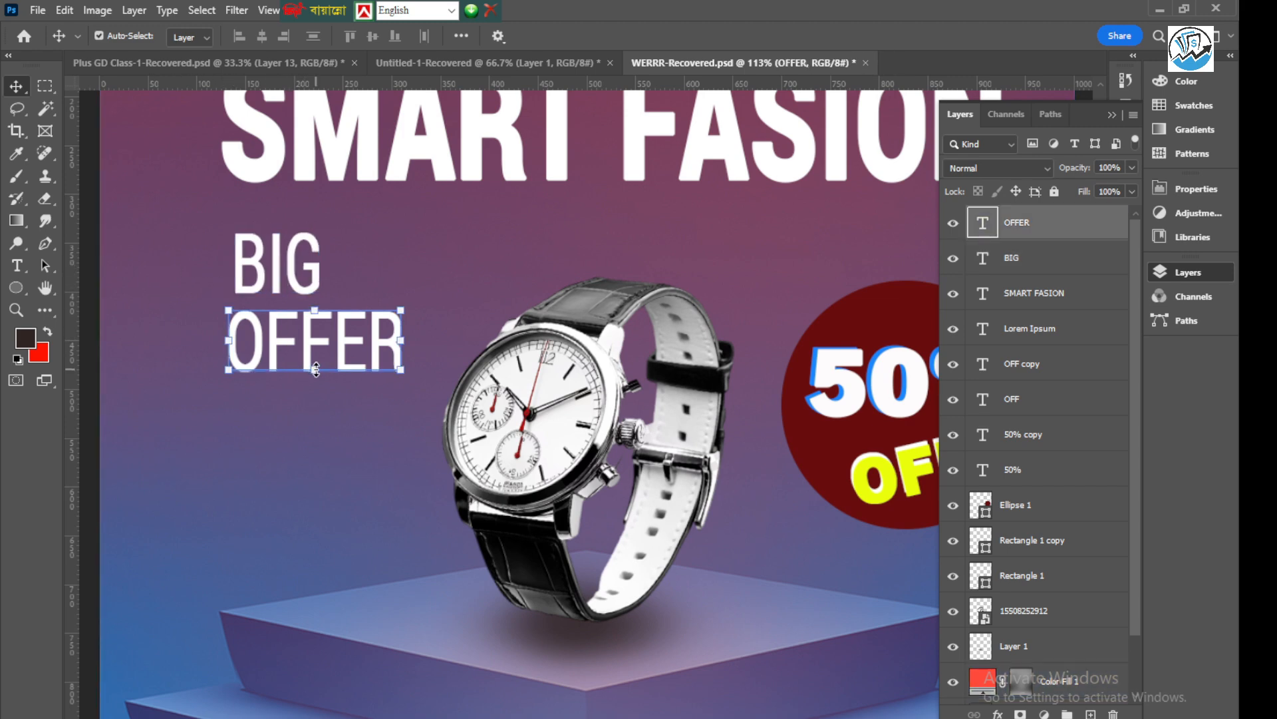
# Examine how the "BIG" and "OFFER" texts sit relative to the headline and the watch
pyautogui.scroll(-4, 313, 367)
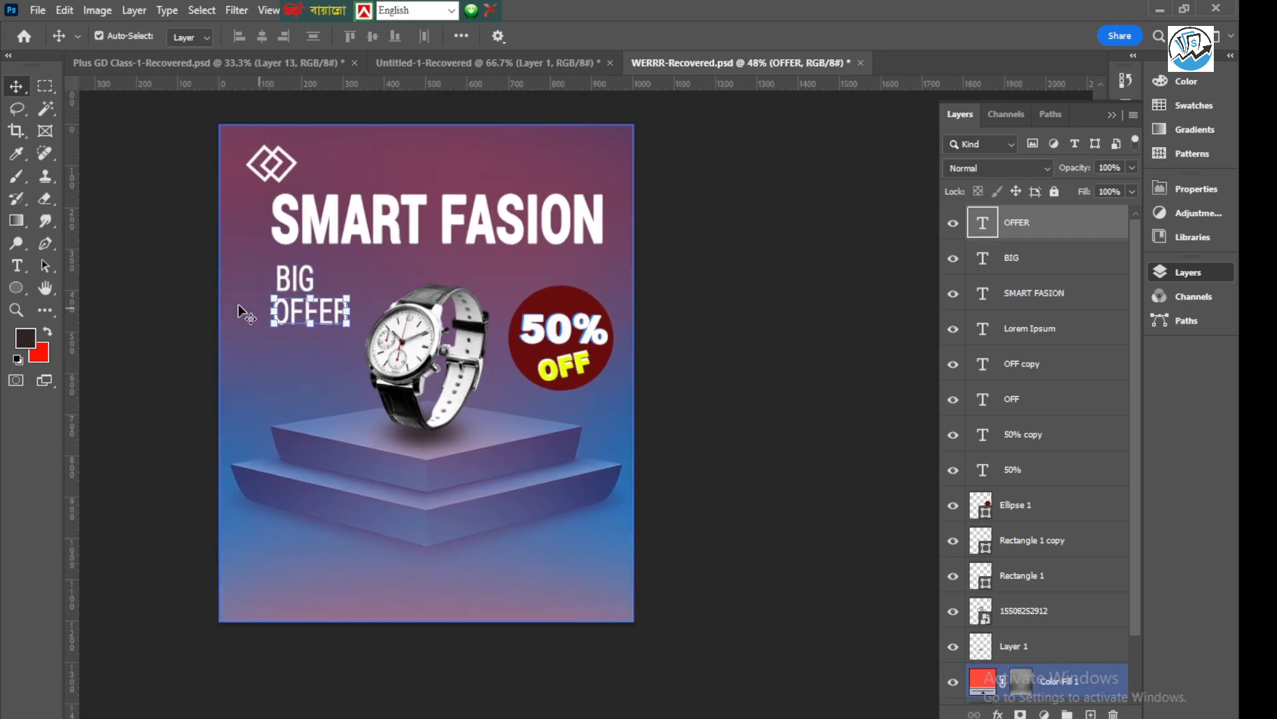
pyautogui.click(230, 259)
pyautogui.scroll(1, 372, 265)
pyautogui.scroll(1, 373, 265)
pyautogui.click(341, 239)
pyautogui.click(365, 266)
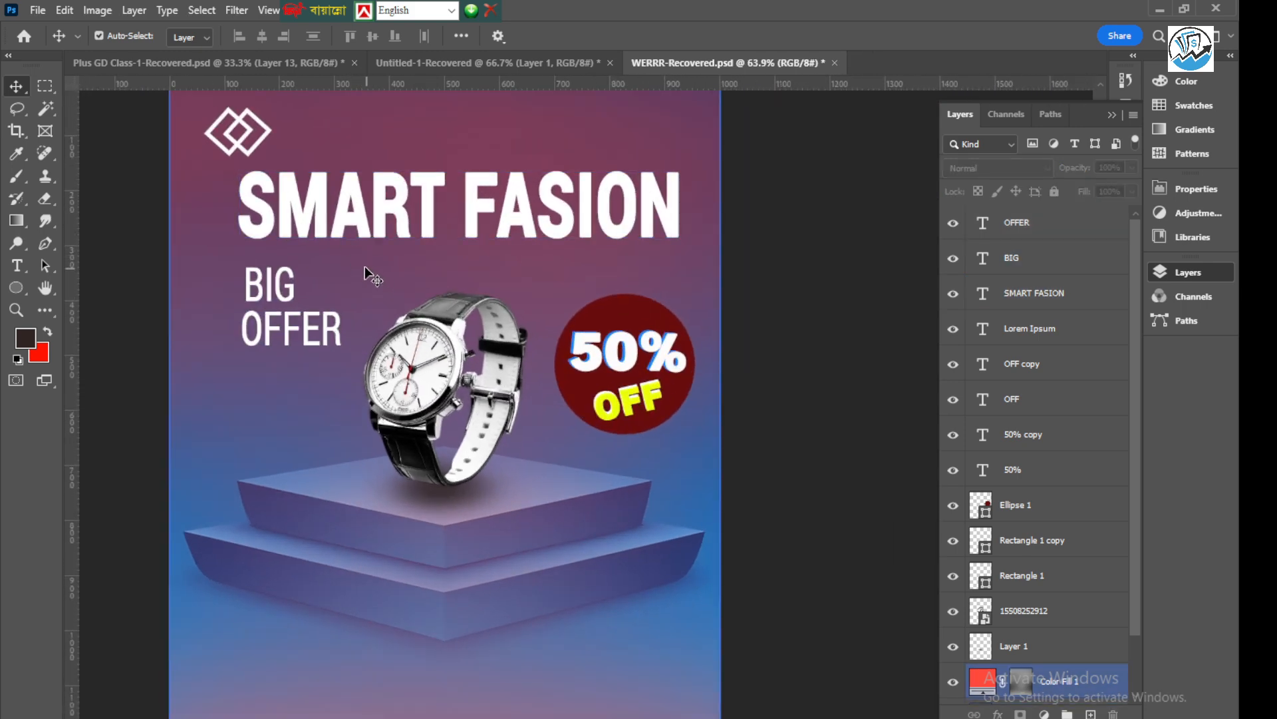
pyautogui.click(340, 223)
pyautogui.click(263, 241)
pyautogui.scroll(-3, 509, 292)
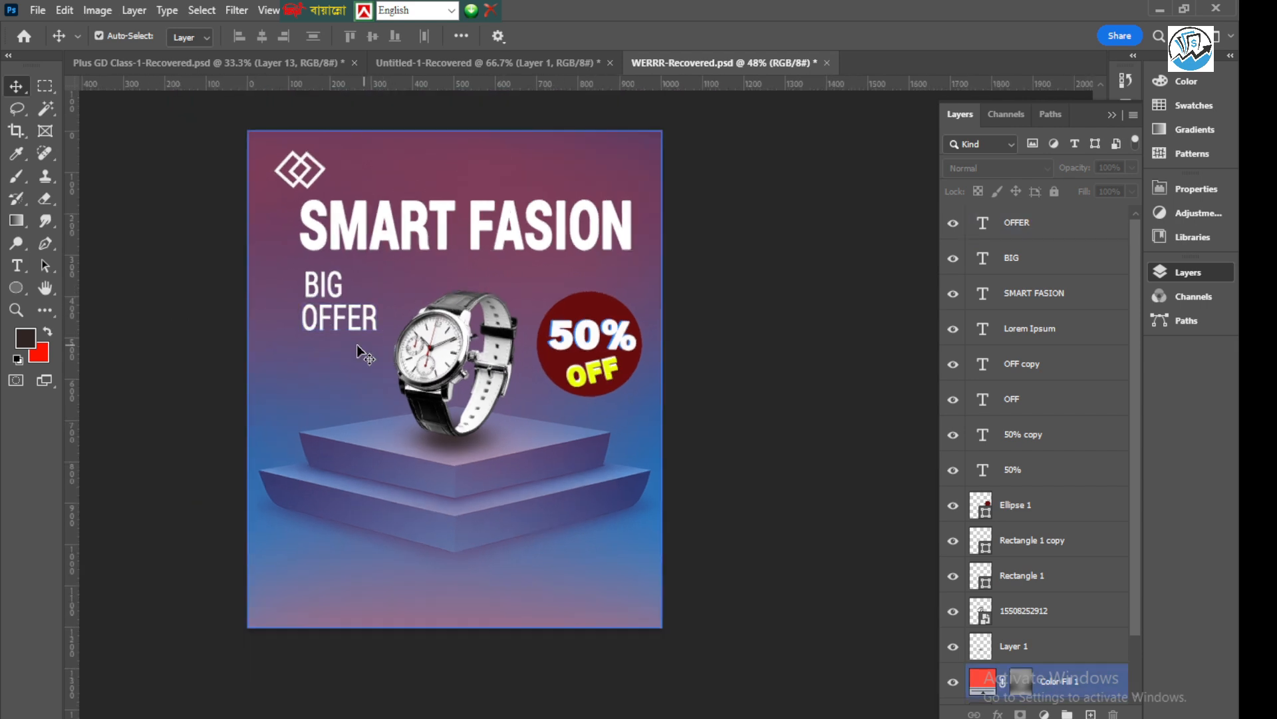
pyautogui.scroll(3, 300, 330)
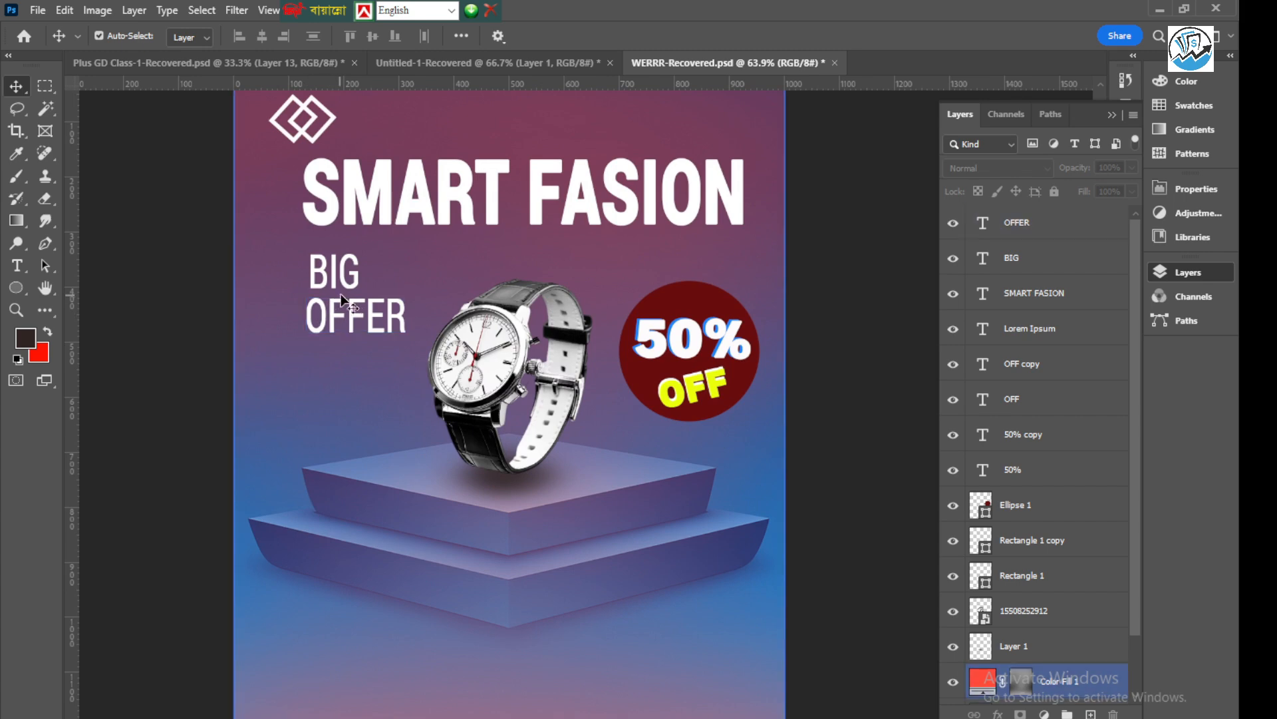
pyautogui.click(346, 272)
pyautogui.scroll(2, 348, 265)
pyautogui.scroll(-2, 303, 264)
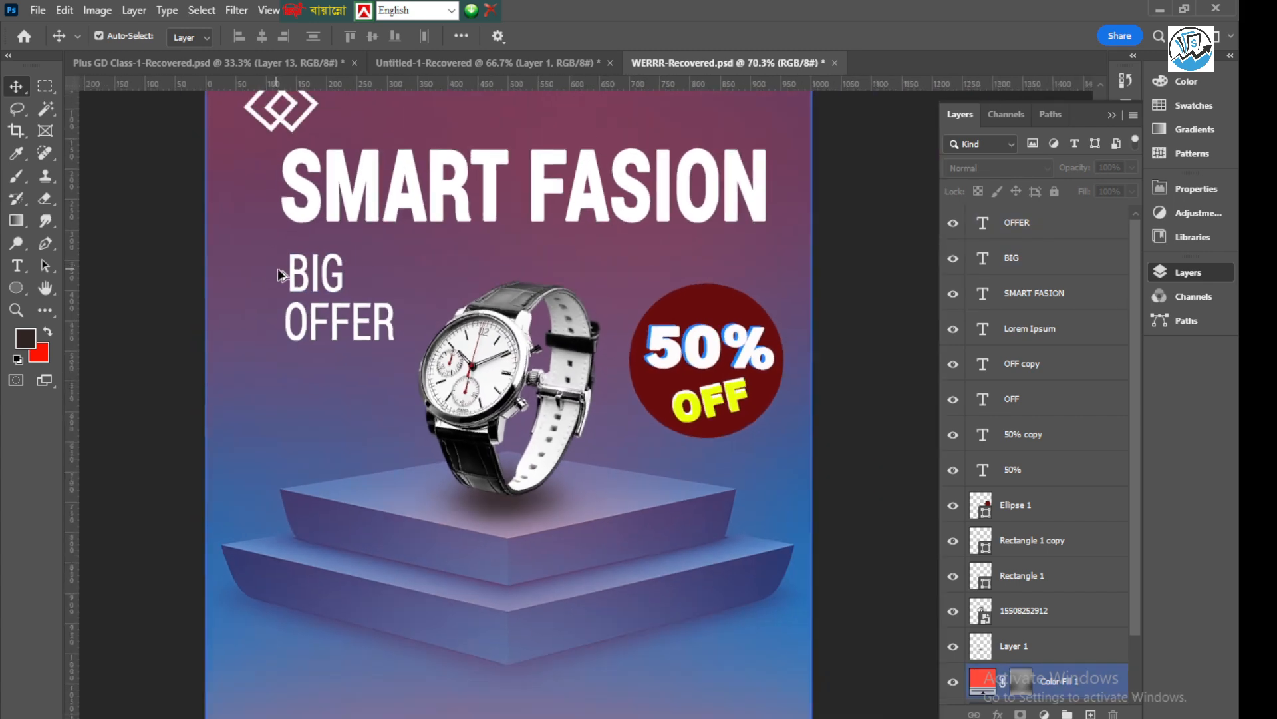
# Scale the "BIG" text to about 113.85%
pyautogui.click(314, 278)
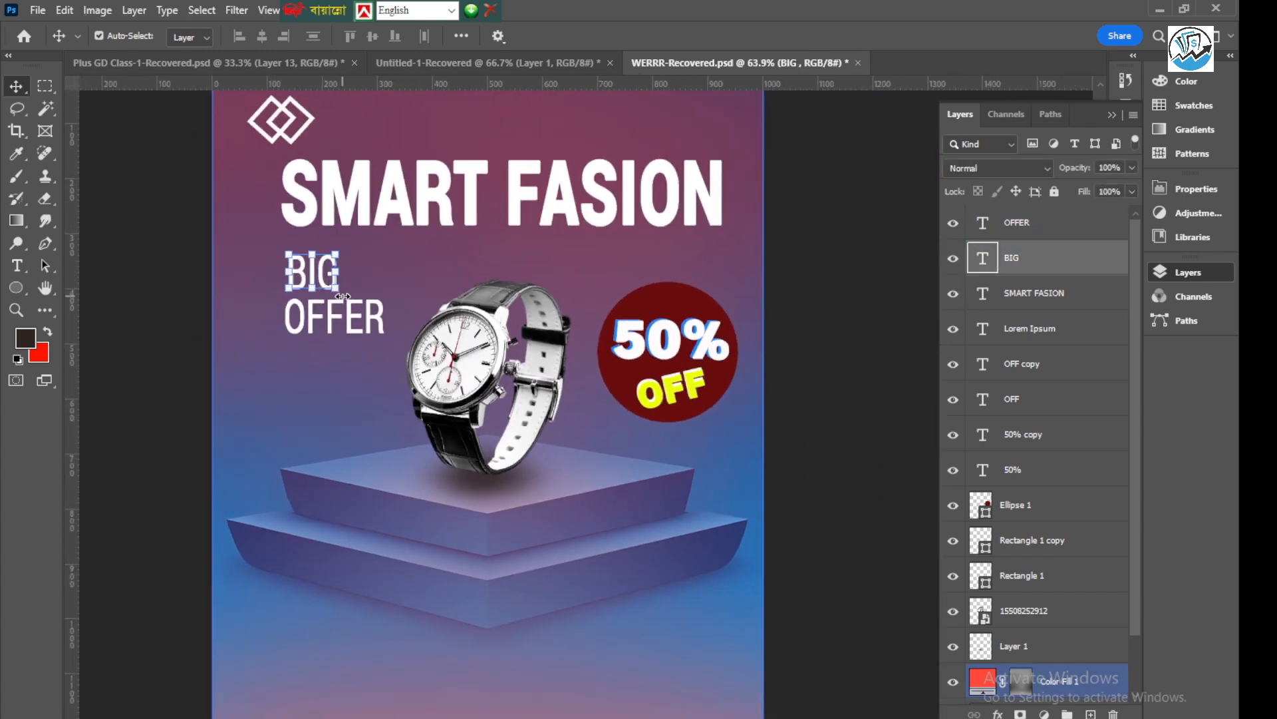
pyautogui.moveTo(339, 290); pyautogui.dragTo(372, 331)
pyautogui.hotkey('ctrl', 'z')
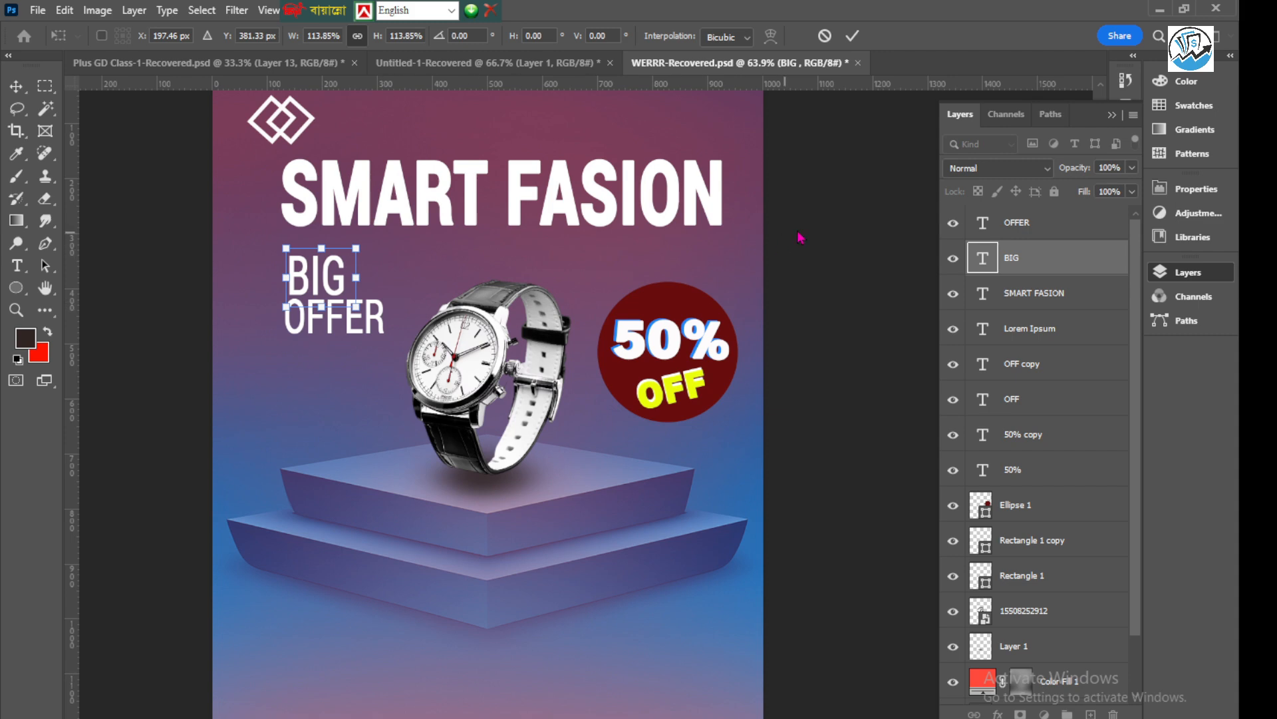
pyautogui.click(858, 37)
pyautogui.click(840, 196)
# Move "OFFER" and "BIG" down beside the watch, with "BIG" centred above "OFFER"
pyautogui.scroll(-2, 559, 326)
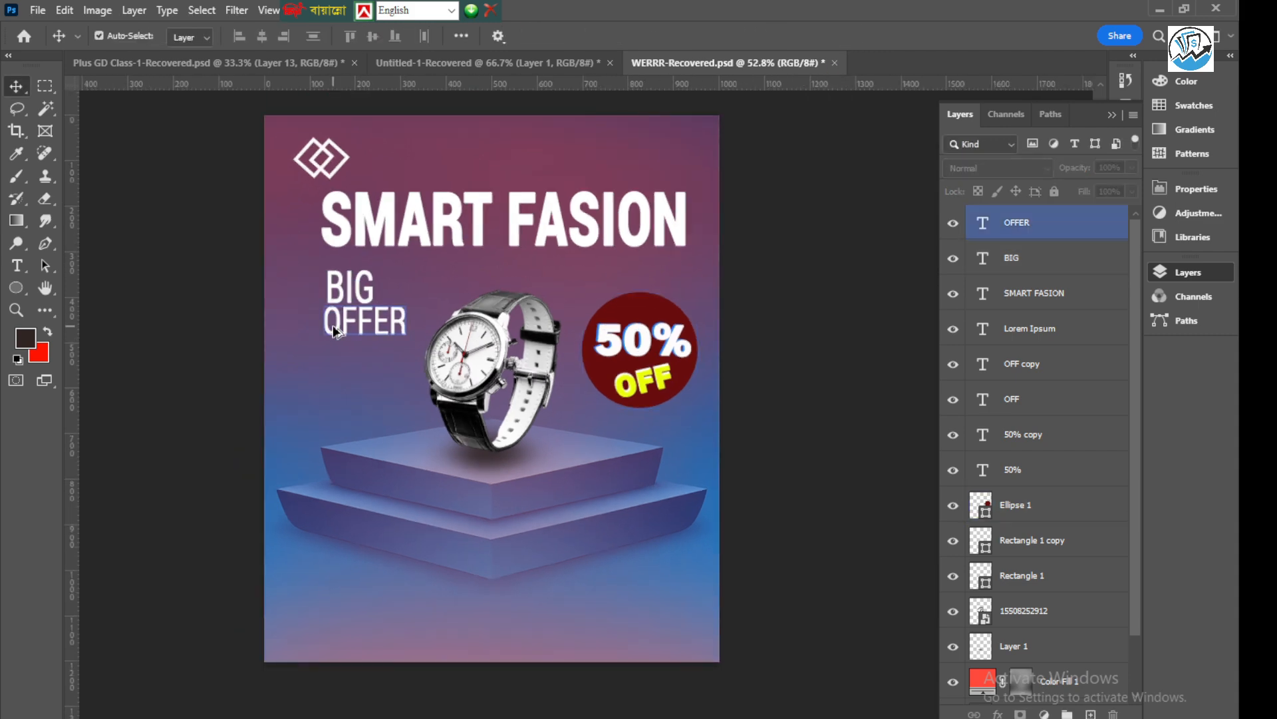
pyautogui.scroll(4, 342, 325)
pyautogui.scroll(2, 359, 317)
pyautogui.moveTo(359, 317); pyautogui.dragTo(352, 402)
pyautogui.moveTo(352, 270); pyautogui.dragTo(360, 337)
pyautogui.click(159, 282)
pyautogui.scroll(-6, 245, 264)
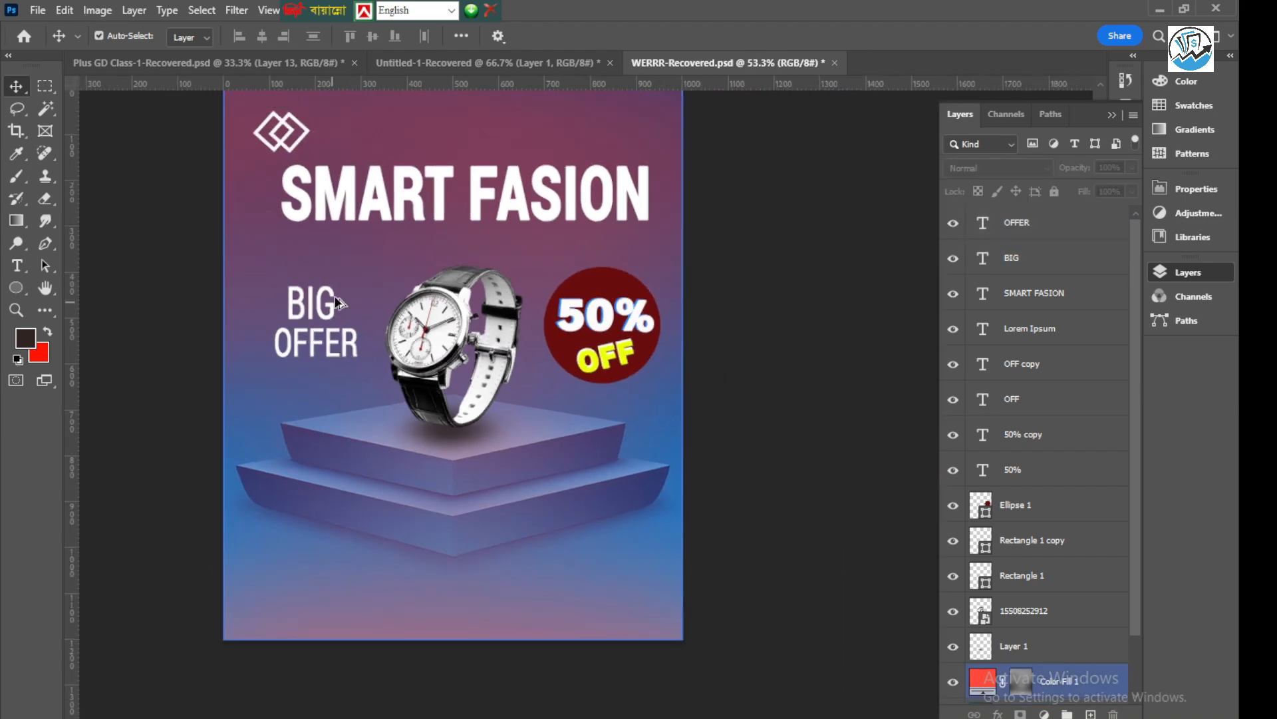
pyautogui.scroll(3, 302, 326)
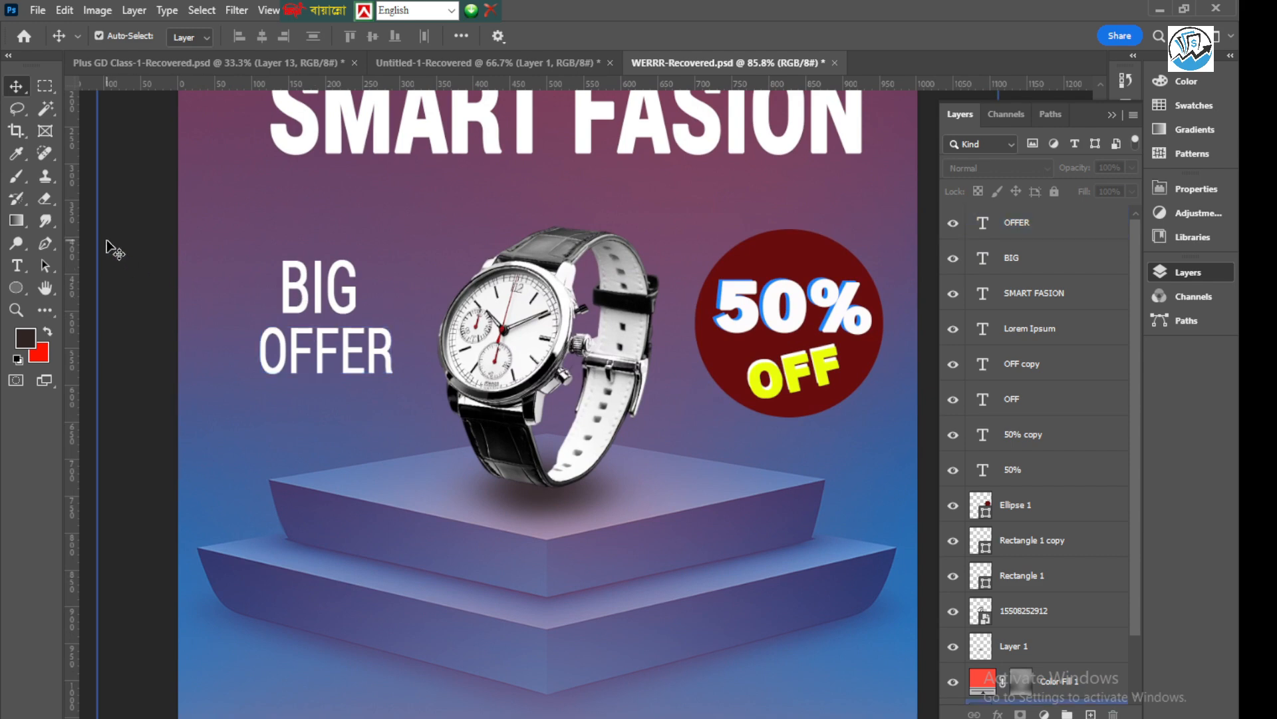
pyautogui.scroll(-2, 329, 299)
pyautogui.scroll(-1, 330, 299)
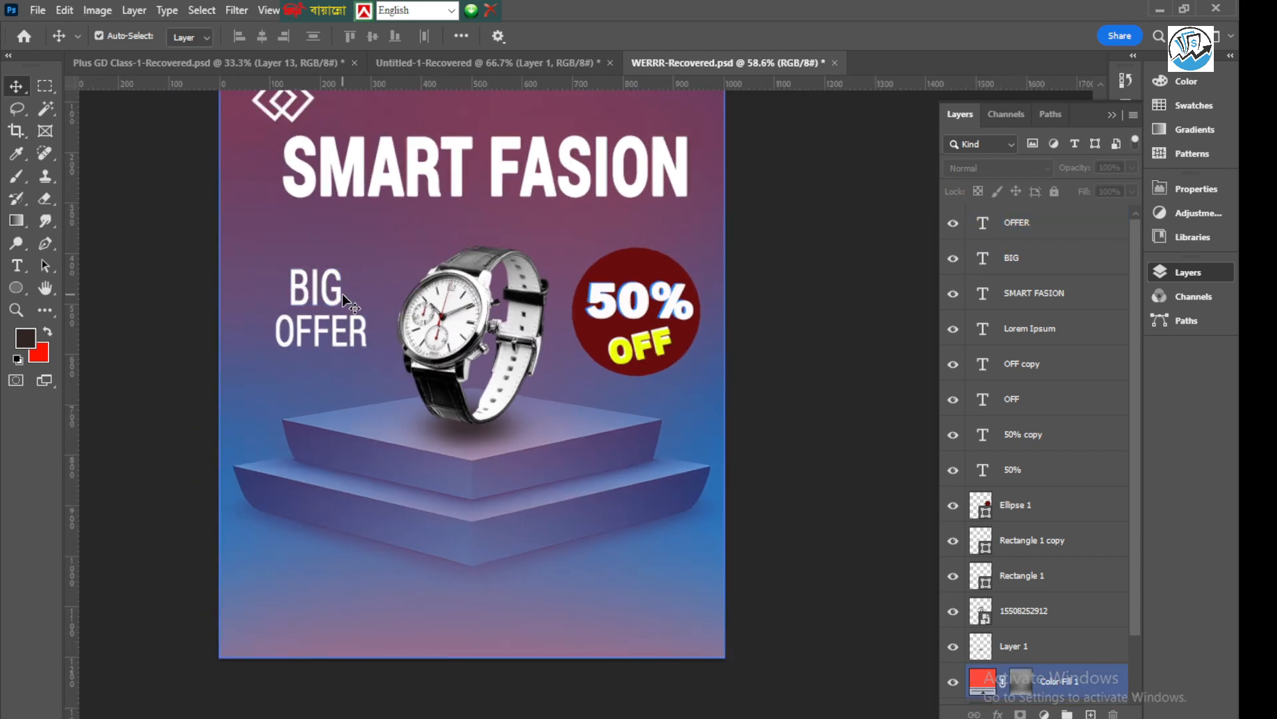
pyautogui.scroll(-1, 354, 293)
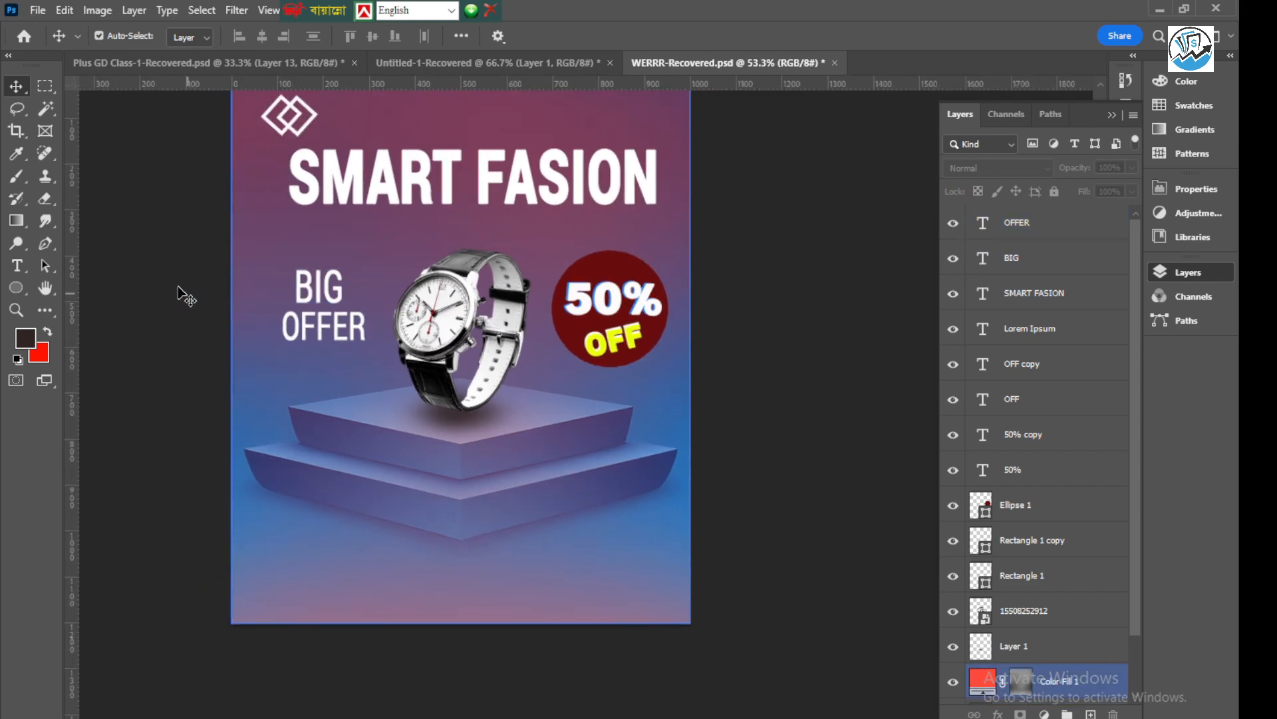
pyautogui.scroll(-3, 322, 269)
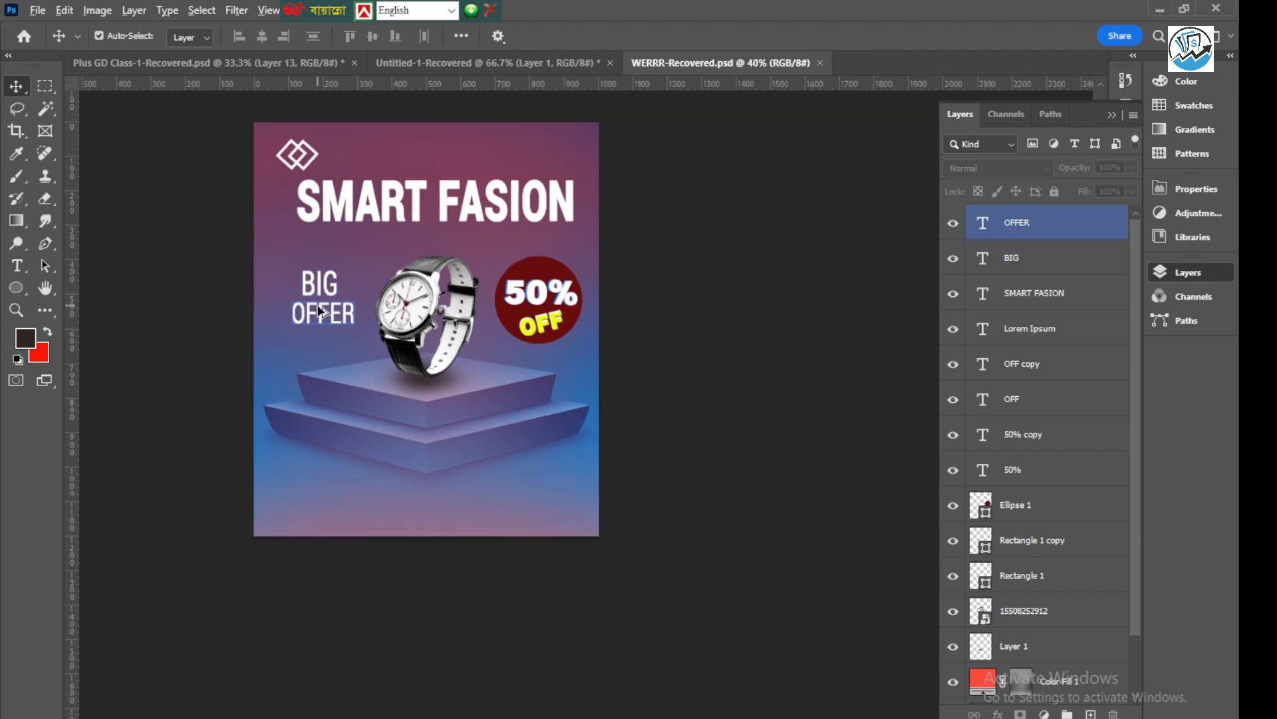
# Draw a rectangle of about 248 × 82 px around "OFFER" and place its layer below the "BIG" text layer
pyautogui.scroll(7, 318, 309)
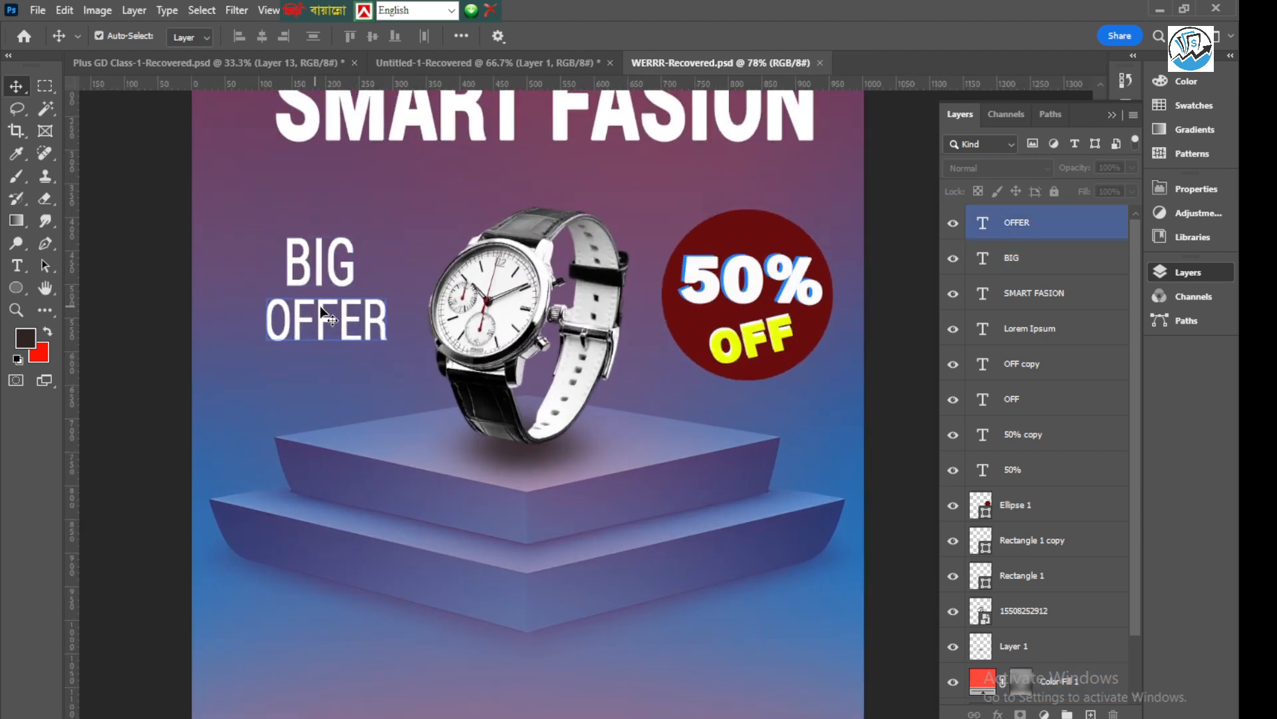
pyautogui.click(16, 288)
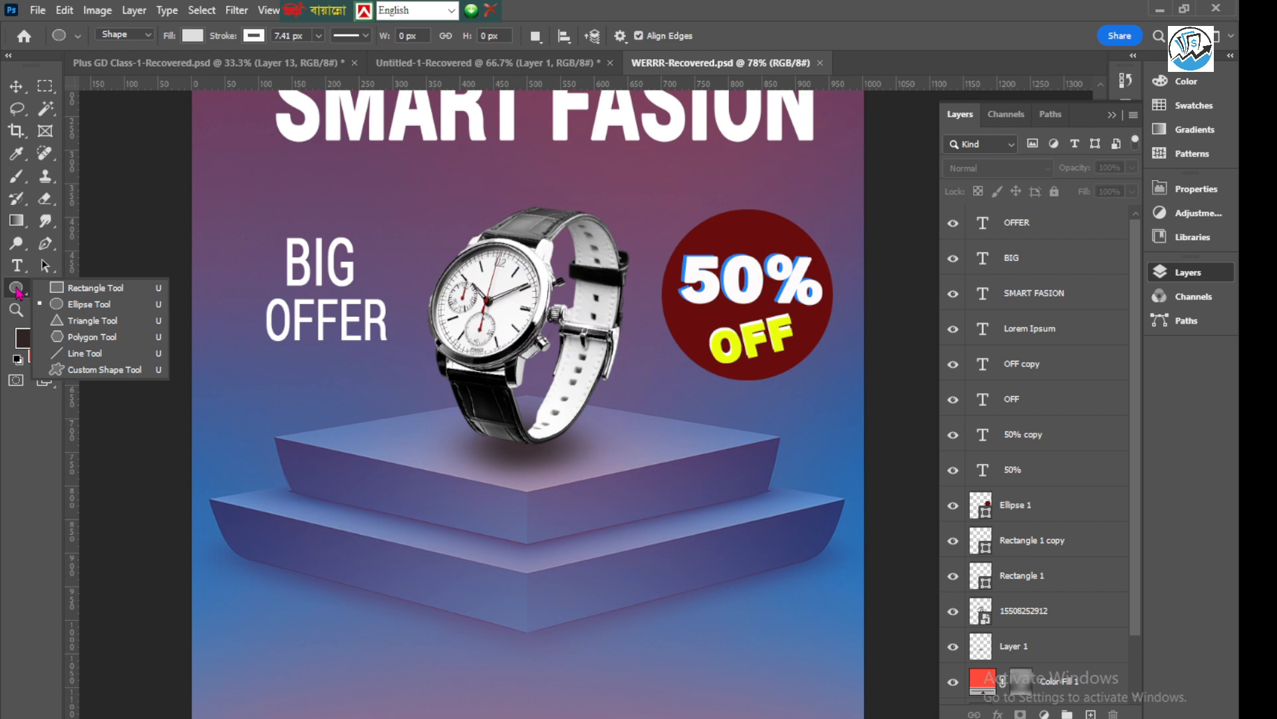
pyautogui.click(98, 290)
pyautogui.moveTo(238, 292); pyautogui.dragTo(404, 346)
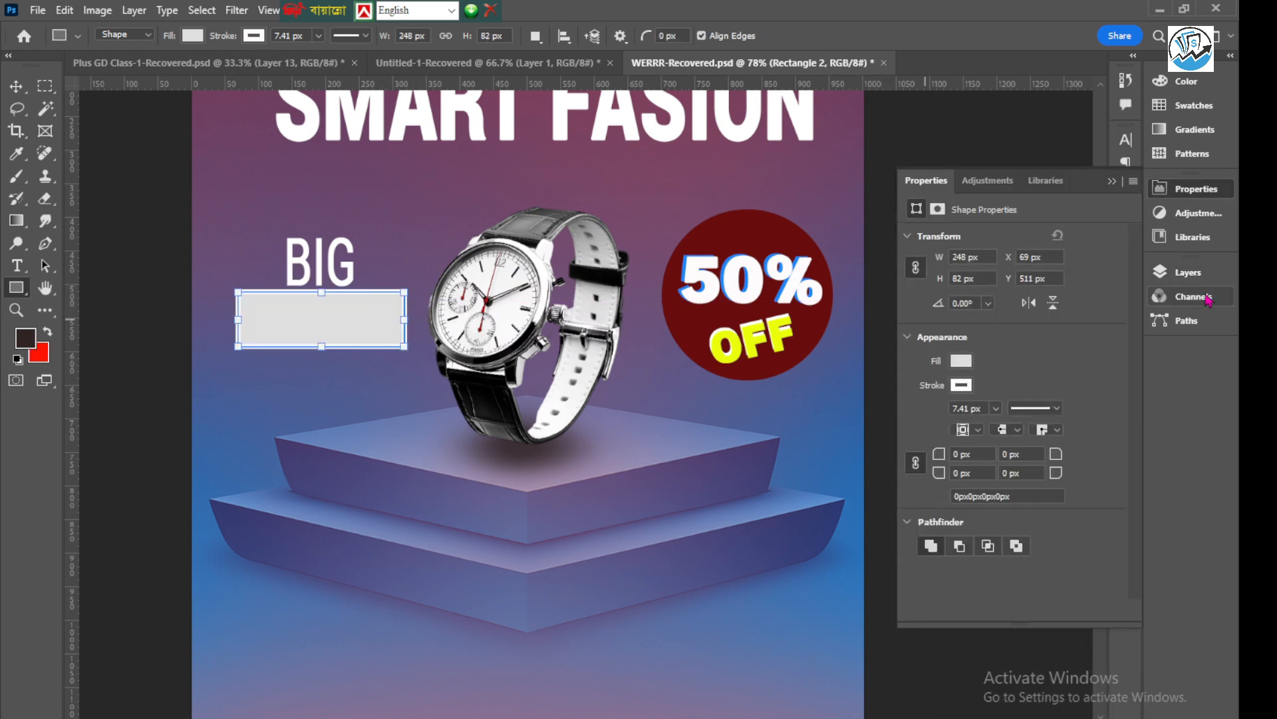
pyautogui.click(1184, 272)
pyautogui.moveTo(1043, 223); pyautogui.dragTo(1042, 307)
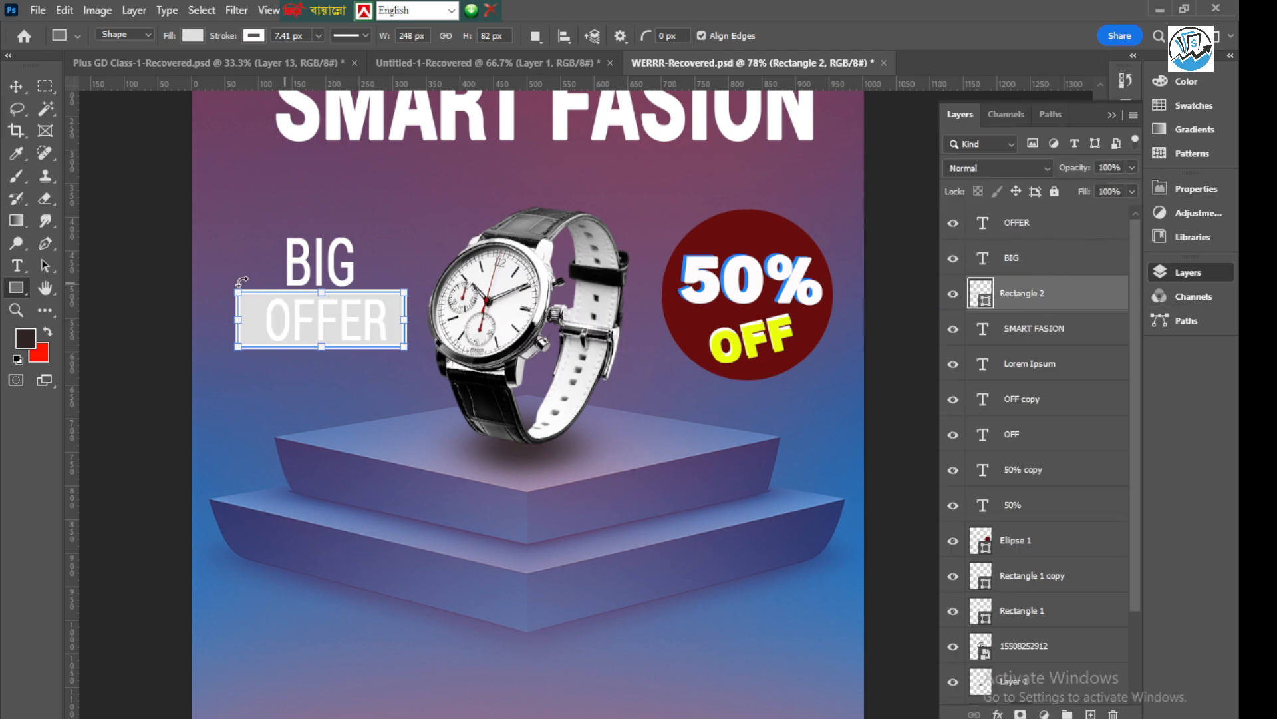
# Fill the rectangle behind "OFFER" with dark red 680e0e, sampled from the "50% OFF" badge
pyautogui.doubleClick(988, 304)
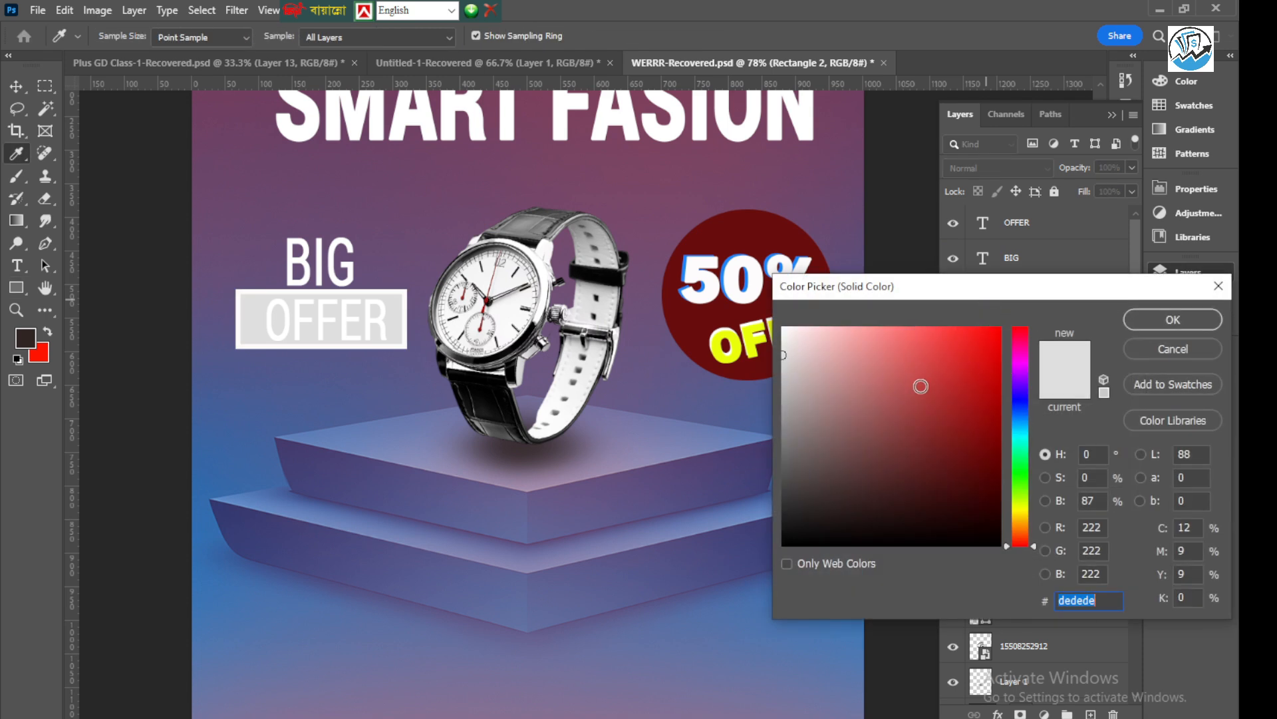
pyautogui.click(751, 228)
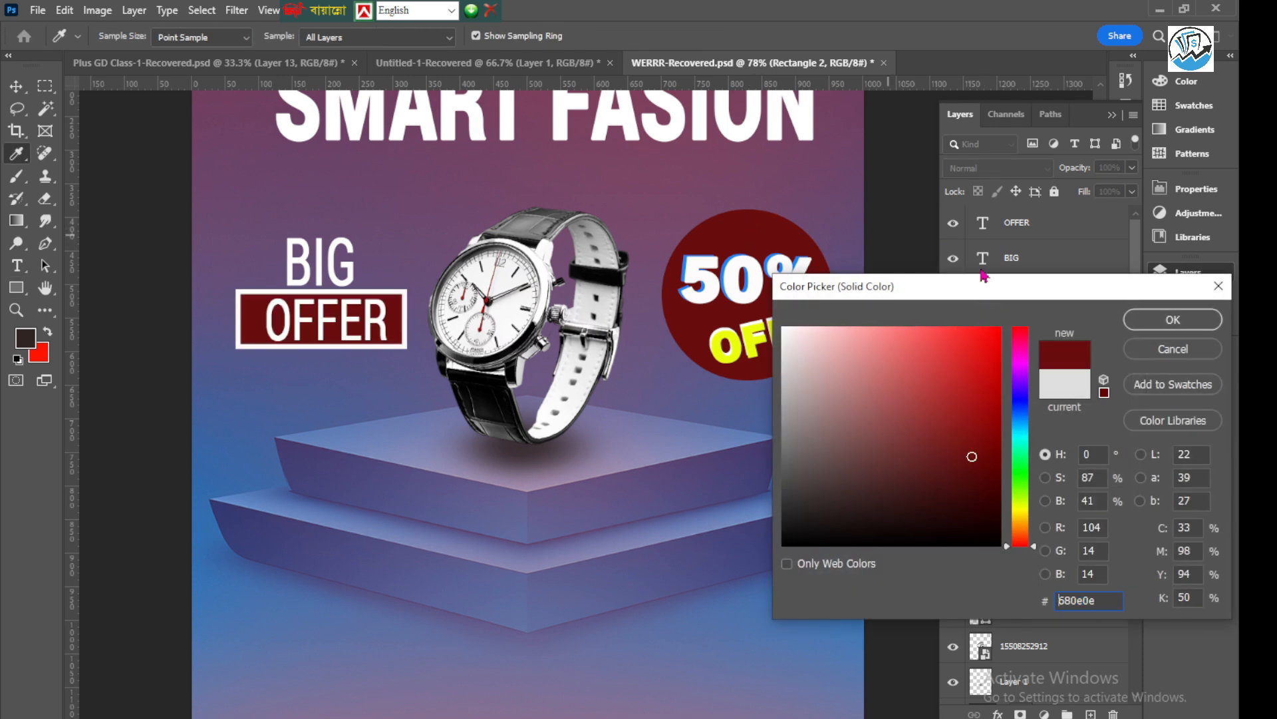
pyautogui.click(1150, 322)
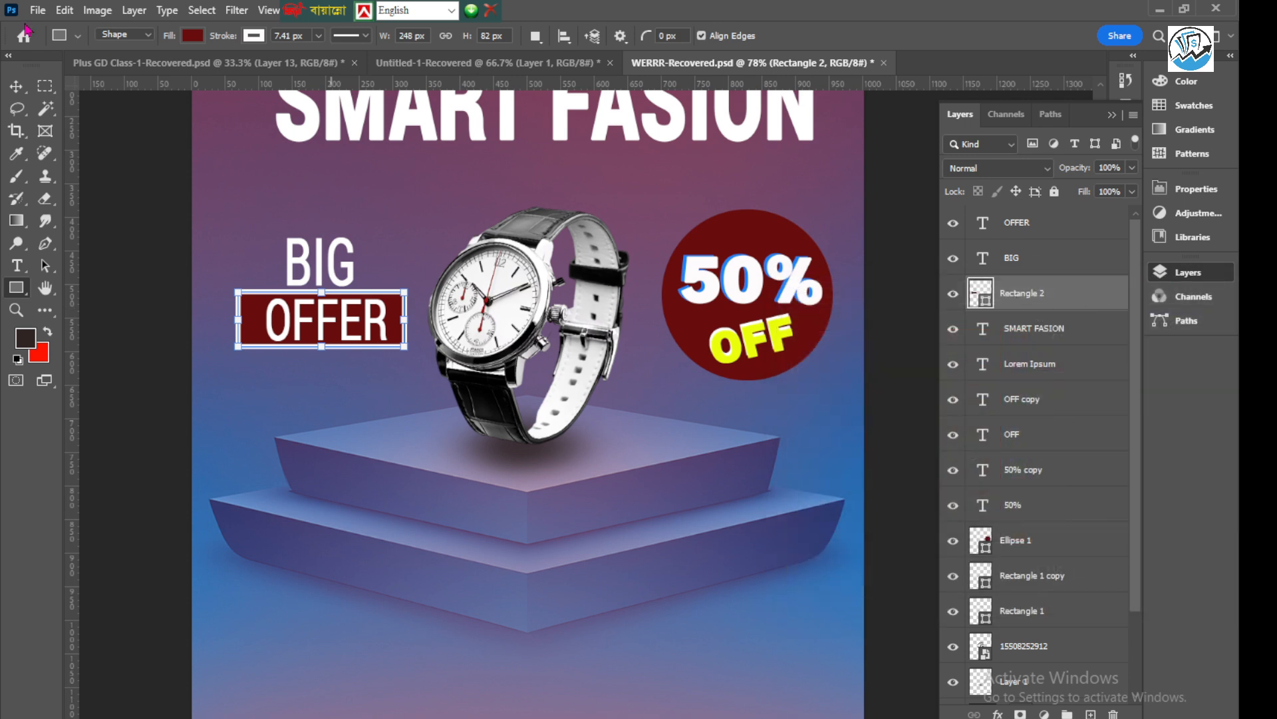
# Set the stroke width of the rectangle behind "OFFER" to 0 px
pyautogui.click(320, 37)
pyautogui.moveTo(318, 55); pyautogui.dragTo(293, 67)
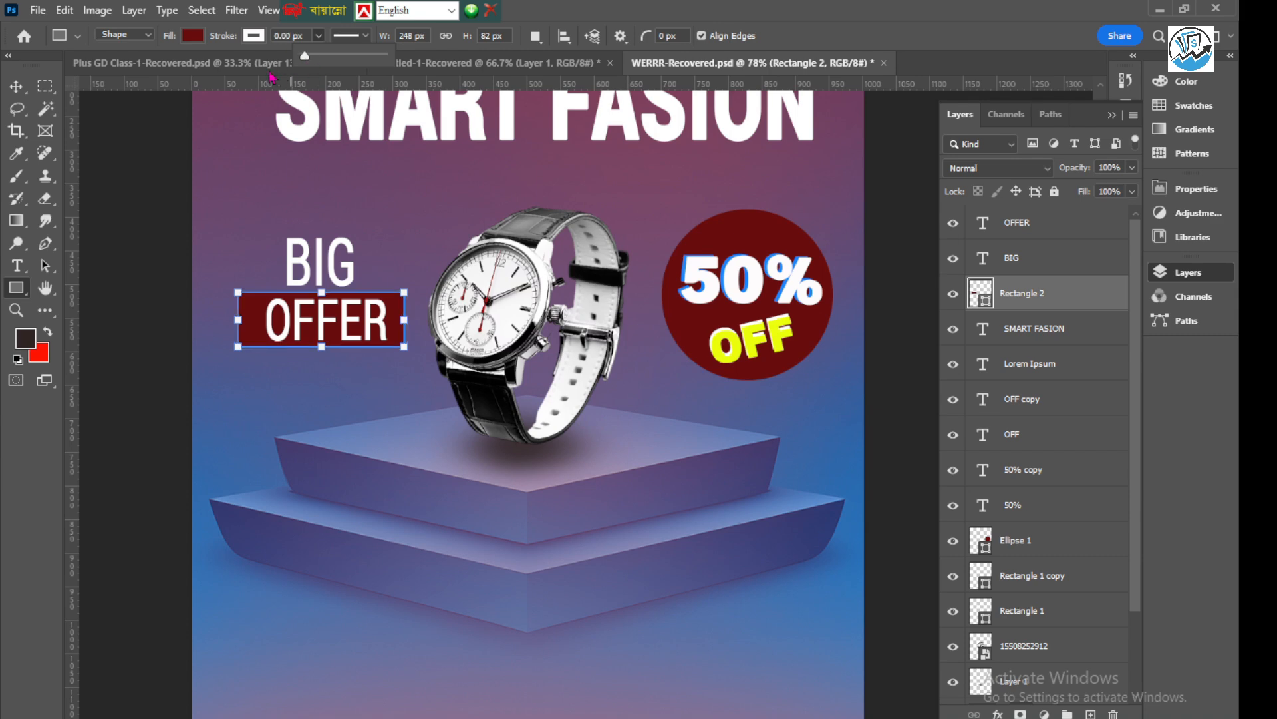
pyautogui.click(15, 86)
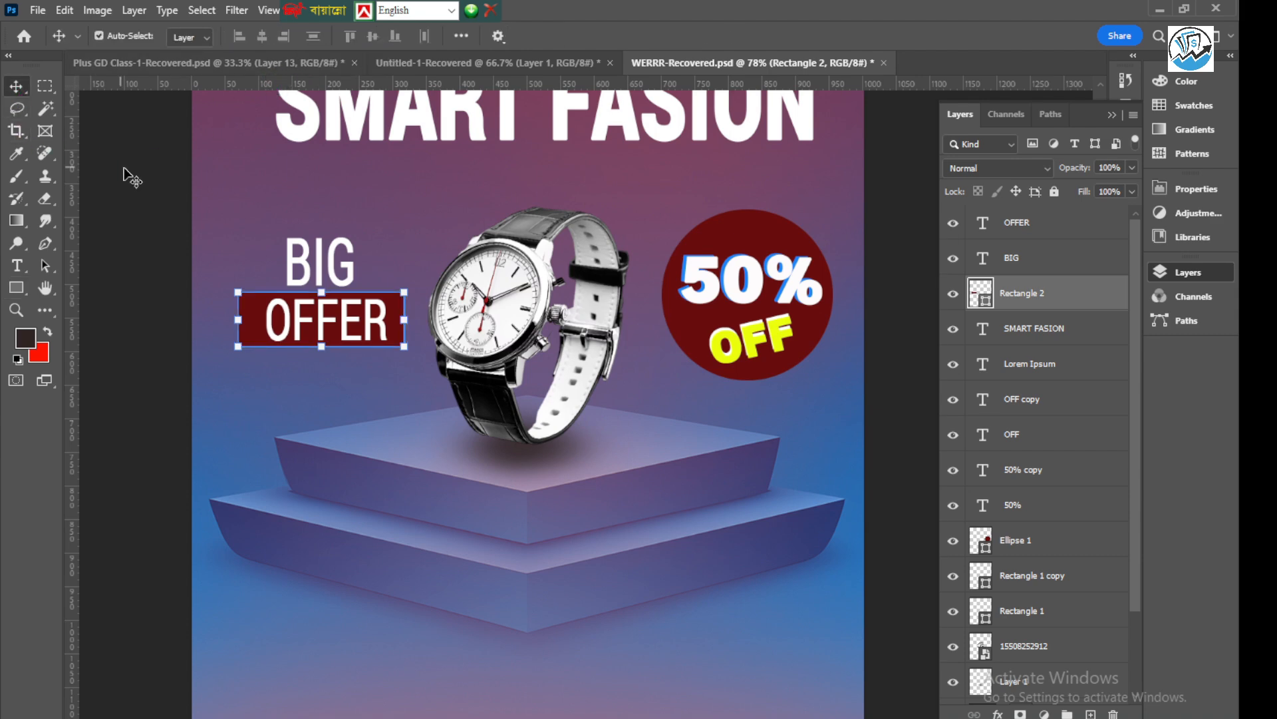
pyautogui.click(127, 176)
# Round the corners of the dark red rectangle behind "OFFER"
pyautogui.scroll(2, 311, 315)
pyautogui.scroll(3, 312, 321)
pyautogui.click(177, 301)
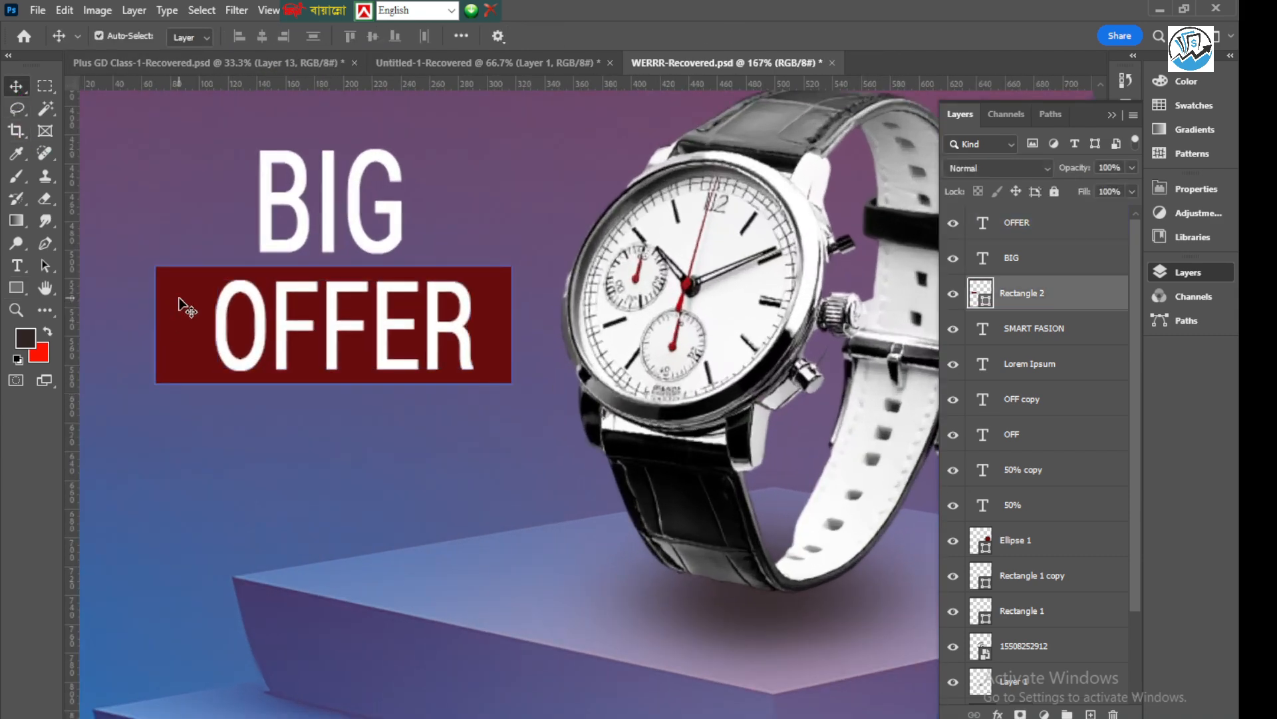
pyautogui.moveTo(174, 284); pyautogui.dragTo(195, 294)
pyautogui.click(233, 202)
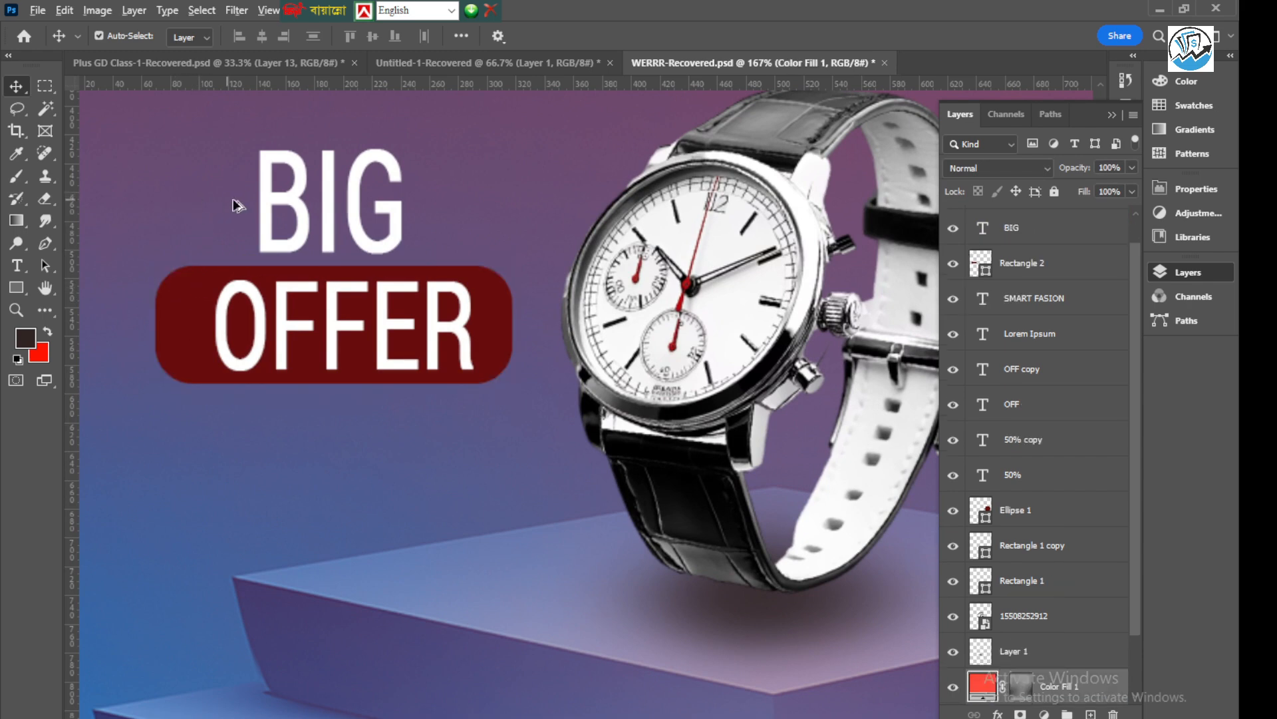
# Narrow the rounded rectangle from both sides to about 81.05% width so it fits closely around "OFFER"
pyautogui.scroll(-5, 329, 258)
pyautogui.click(129, 213)
pyautogui.scroll(2, 292, 286)
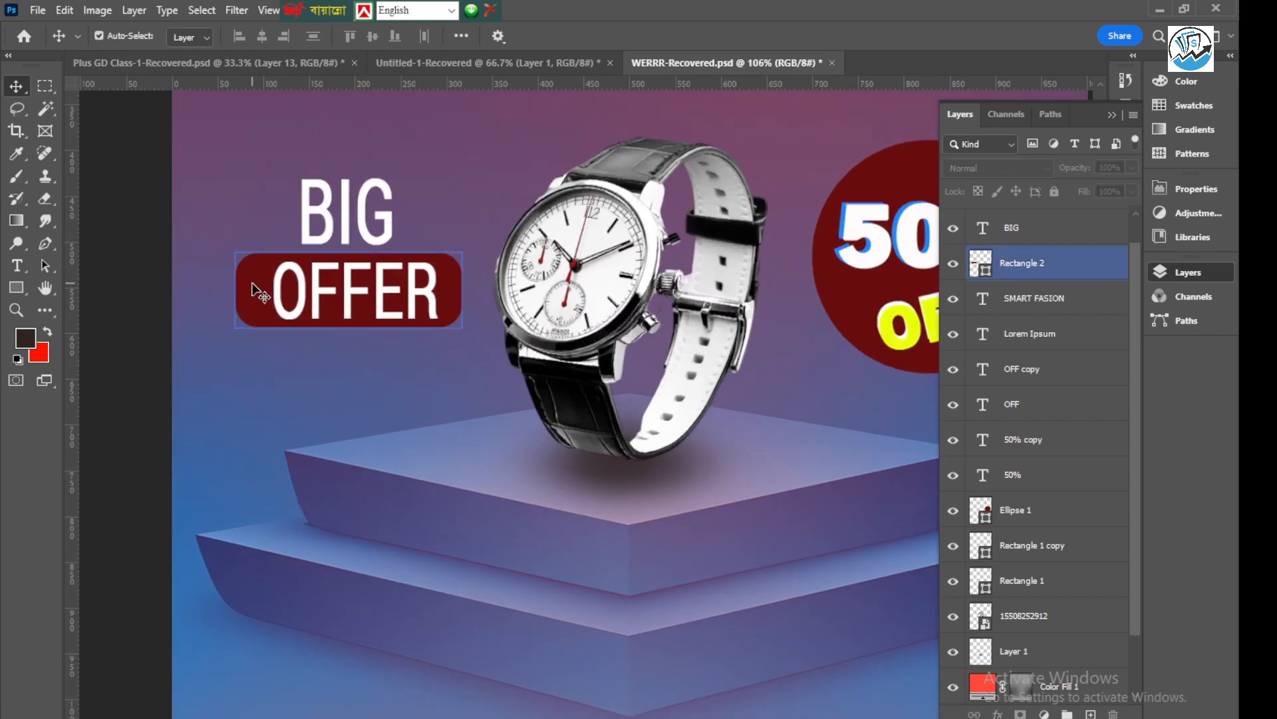
pyautogui.click(258, 287)
pyautogui.moveTo(234, 286); pyautogui.dragTo(258, 286)
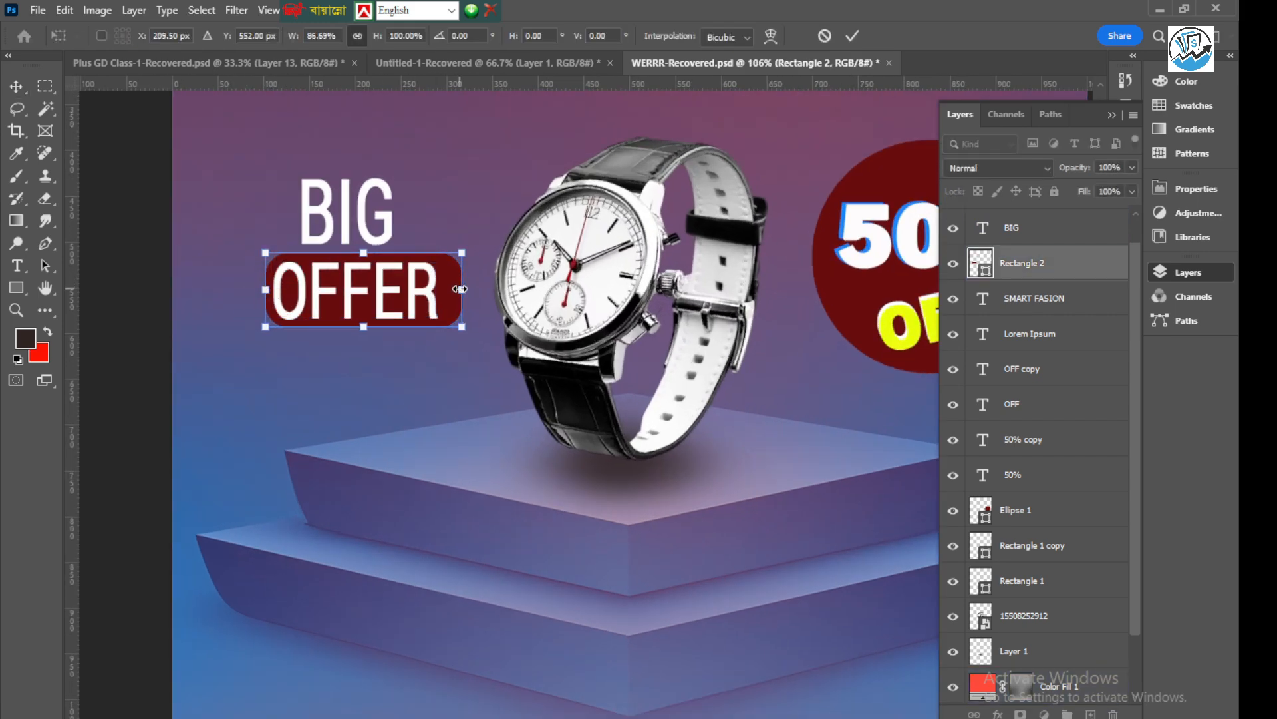
pyautogui.moveTo(460, 289); pyautogui.dragTo(448, 290)
pyautogui.scroll(2, 393, 318)
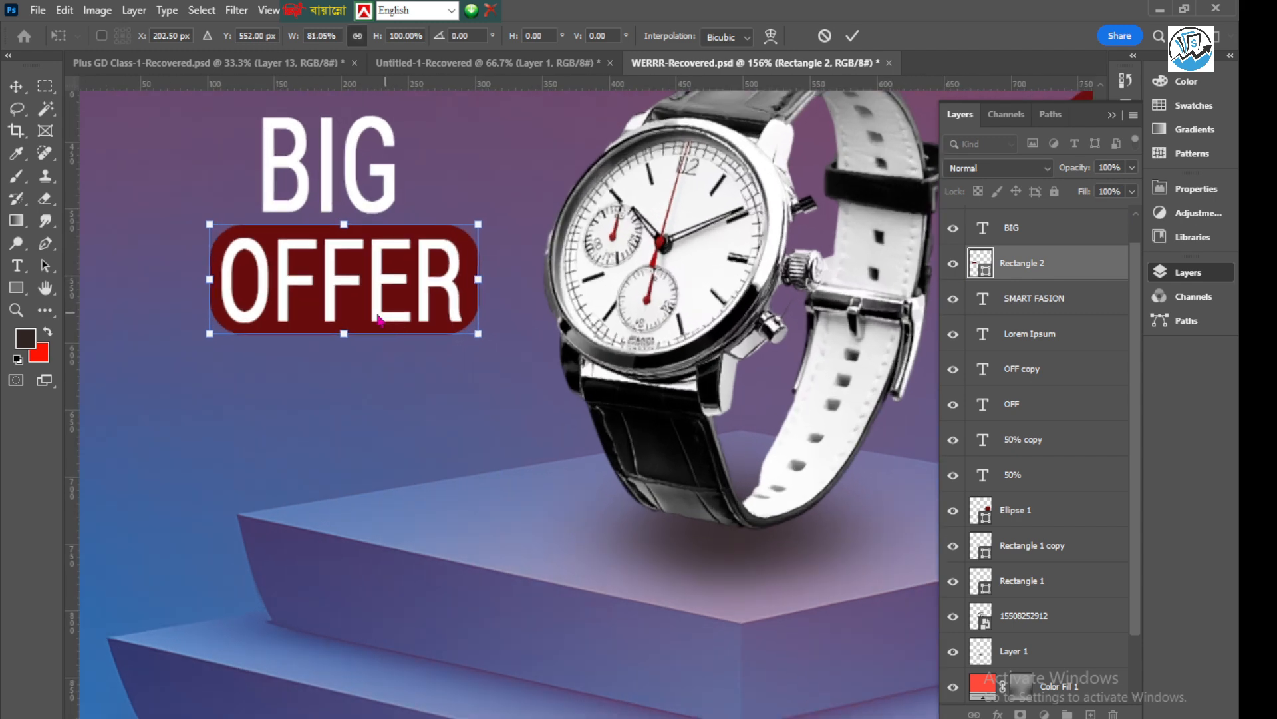
pyautogui.click(853, 36)
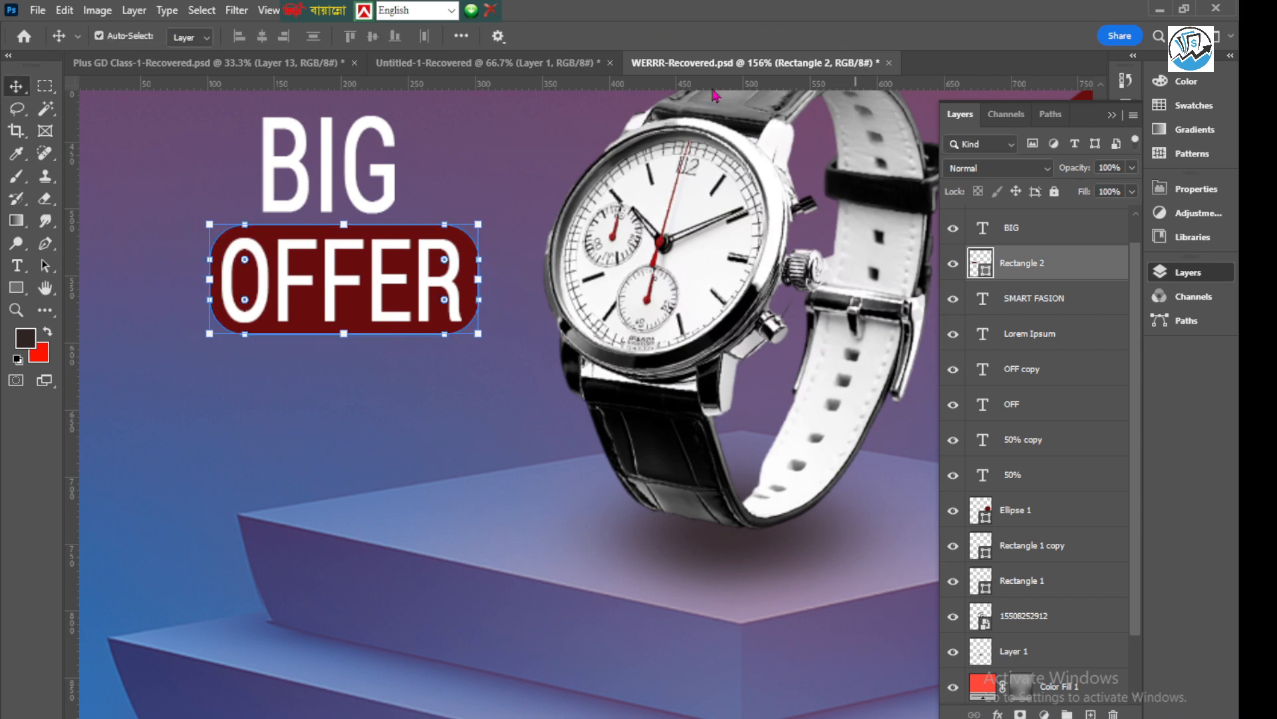
pyautogui.click(127, 231)
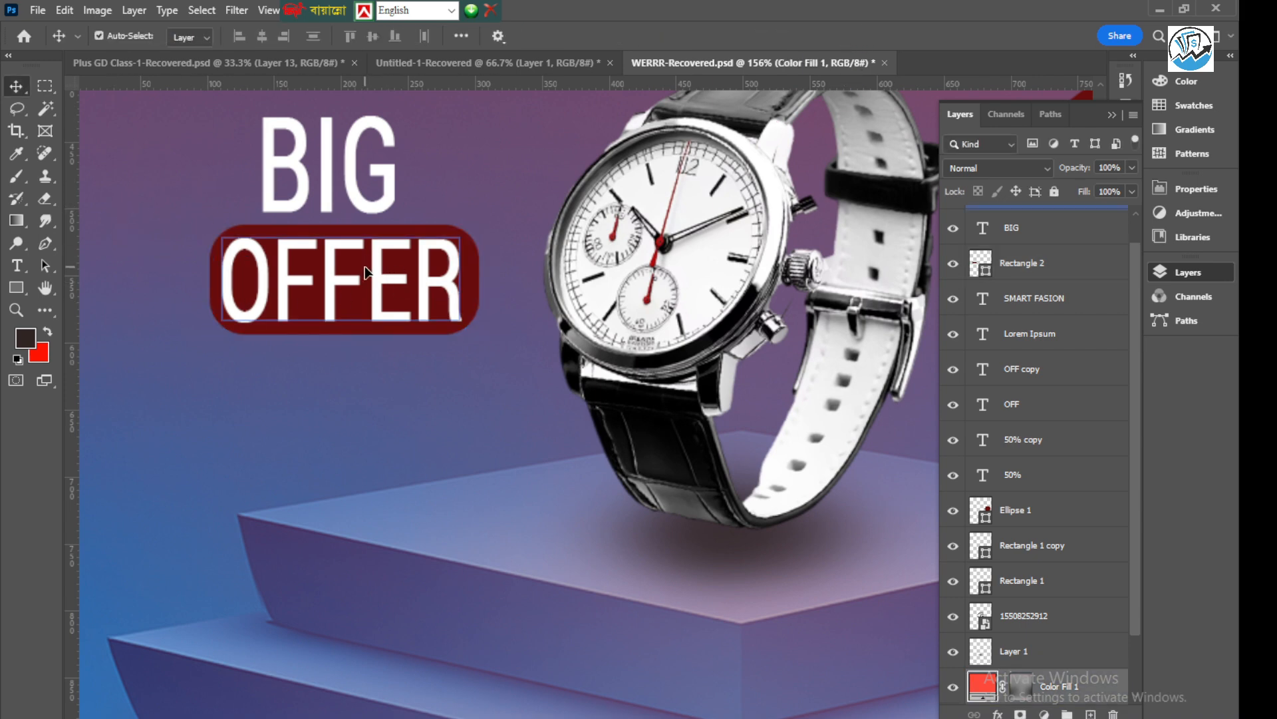
# Duplicate the rounded rectangle behind "OFFER" and place the copy below the podium
pyautogui.scroll(-5, 365, 273)
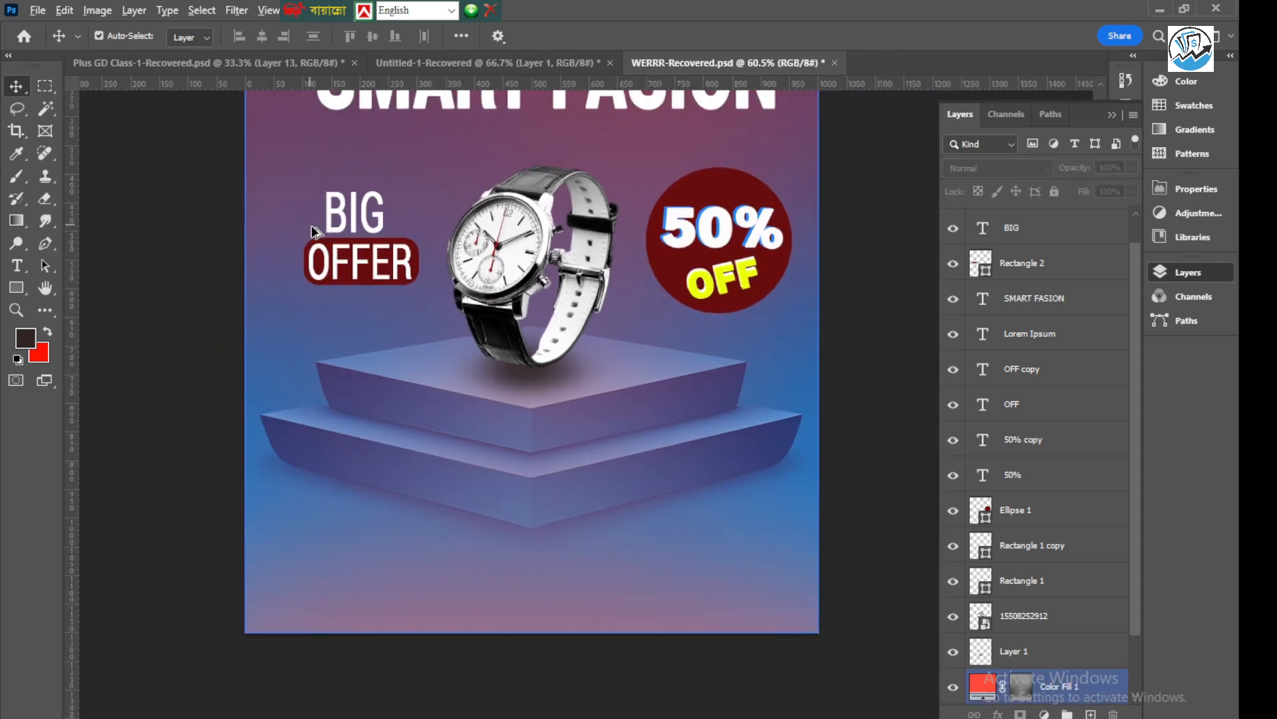
pyautogui.scroll(2, 316, 230)
pyautogui.click(353, 257)
pyautogui.scroll(-3, 359, 259)
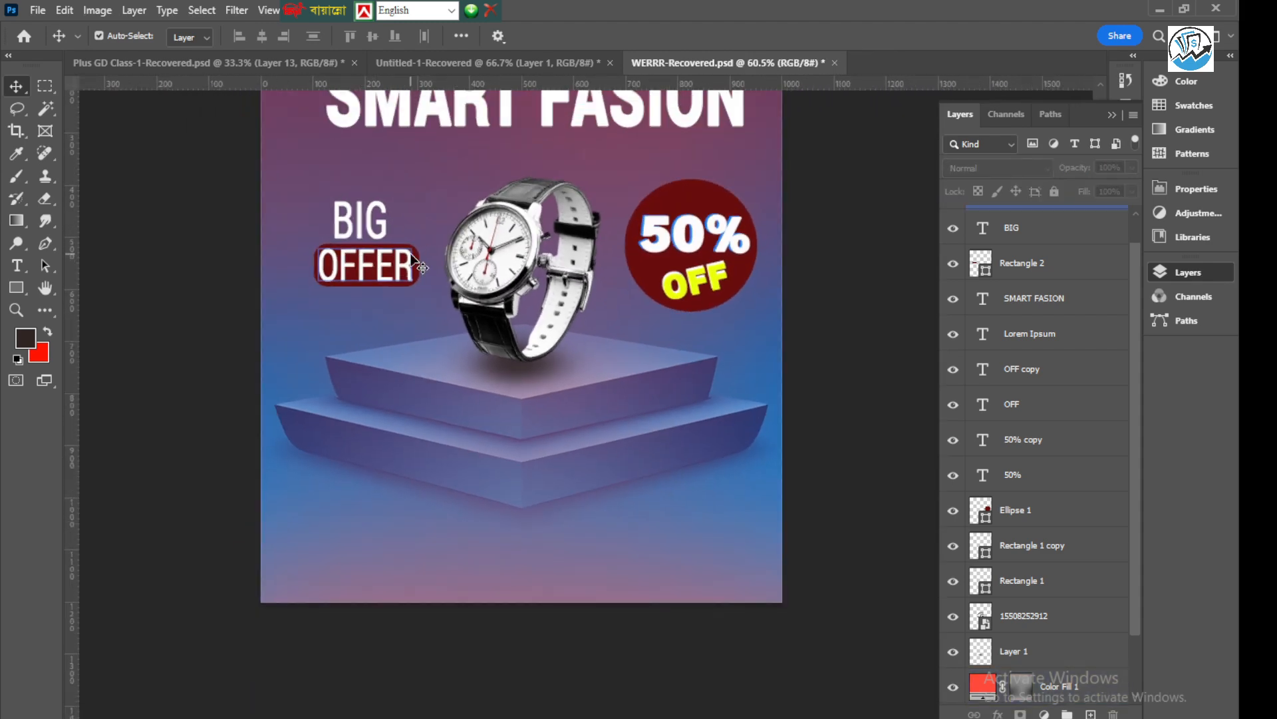
pyautogui.moveTo(421, 266); pyautogui.dragTo(509, 619)
pyautogui.scroll(3, 419, 251)
pyautogui.scroll(-4, 280, 283)
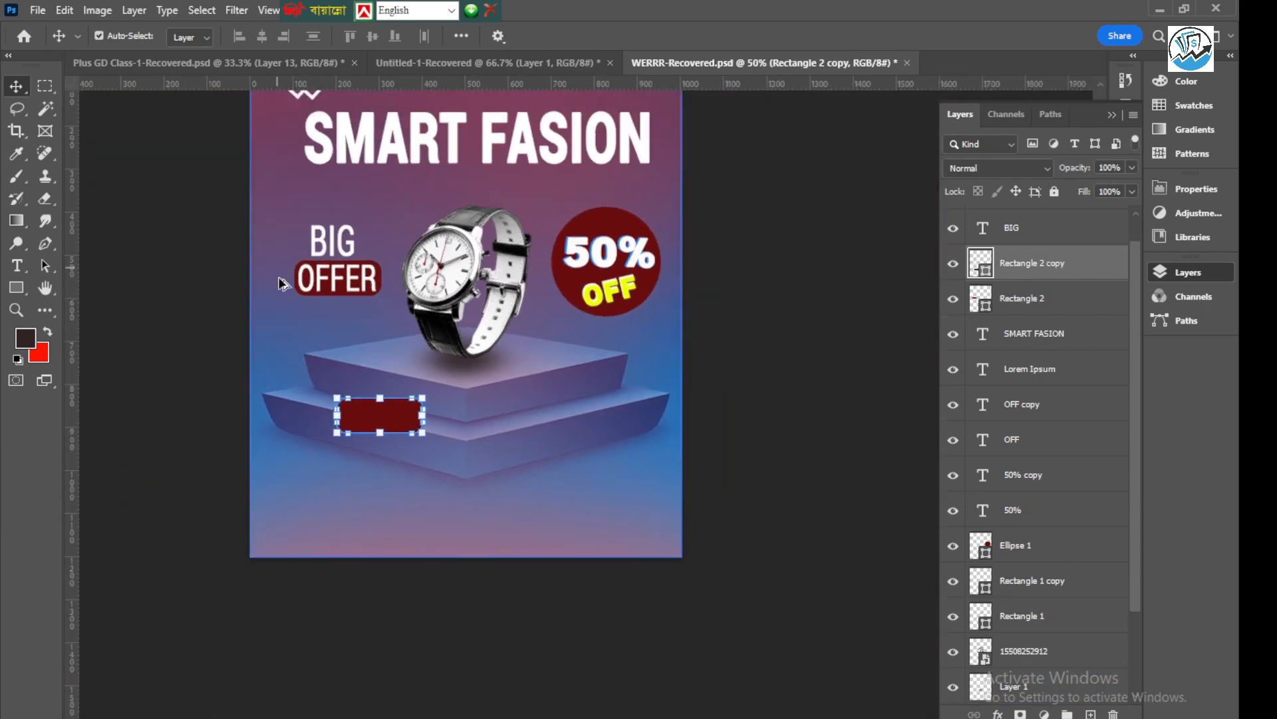
pyautogui.scroll(-1, 281, 283)
pyautogui.scroll(2, 318, 336)
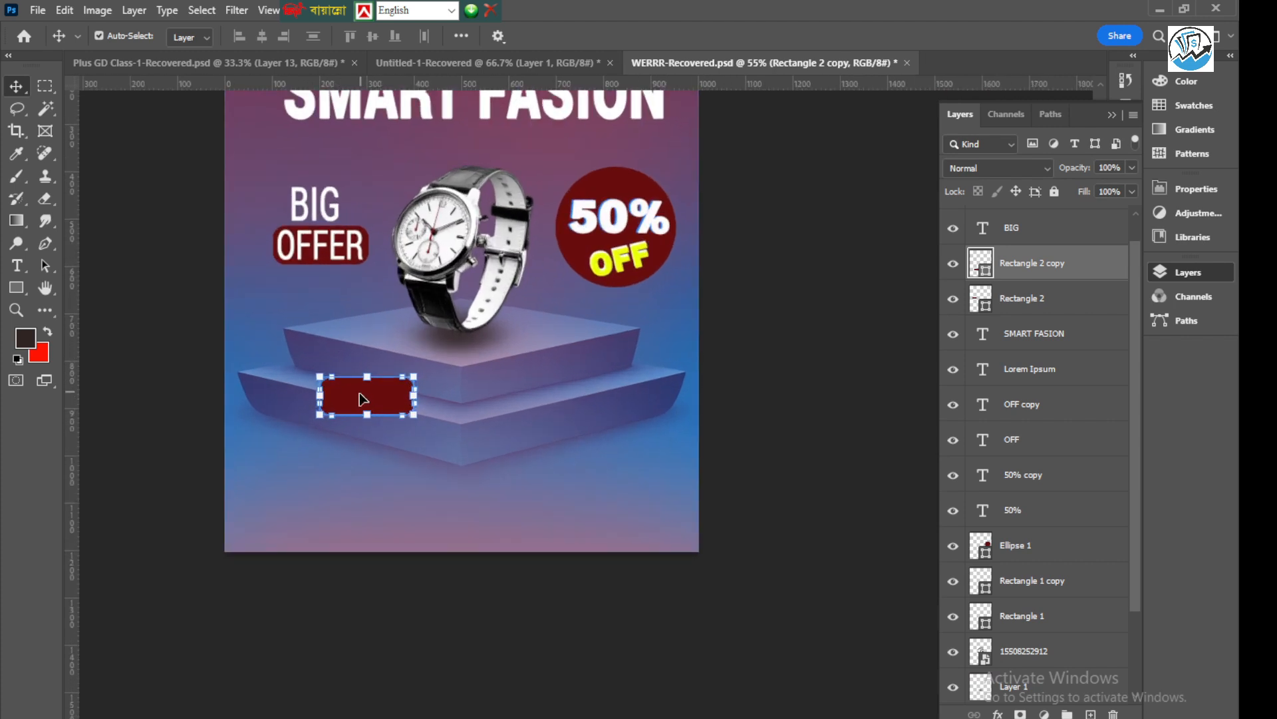
pyautogui.moveTo(363, 399); pyautogui.dragTo(442, 491)
# Stretch the copied rectangle below the podium to about 172.14% width and 103.66% height
pyautogui.moveTo(500, 458); pyautogui.dragTo(528, 448)
pyautogui.moveTo(446, 447); pyautogui.dragTo(448, 474)
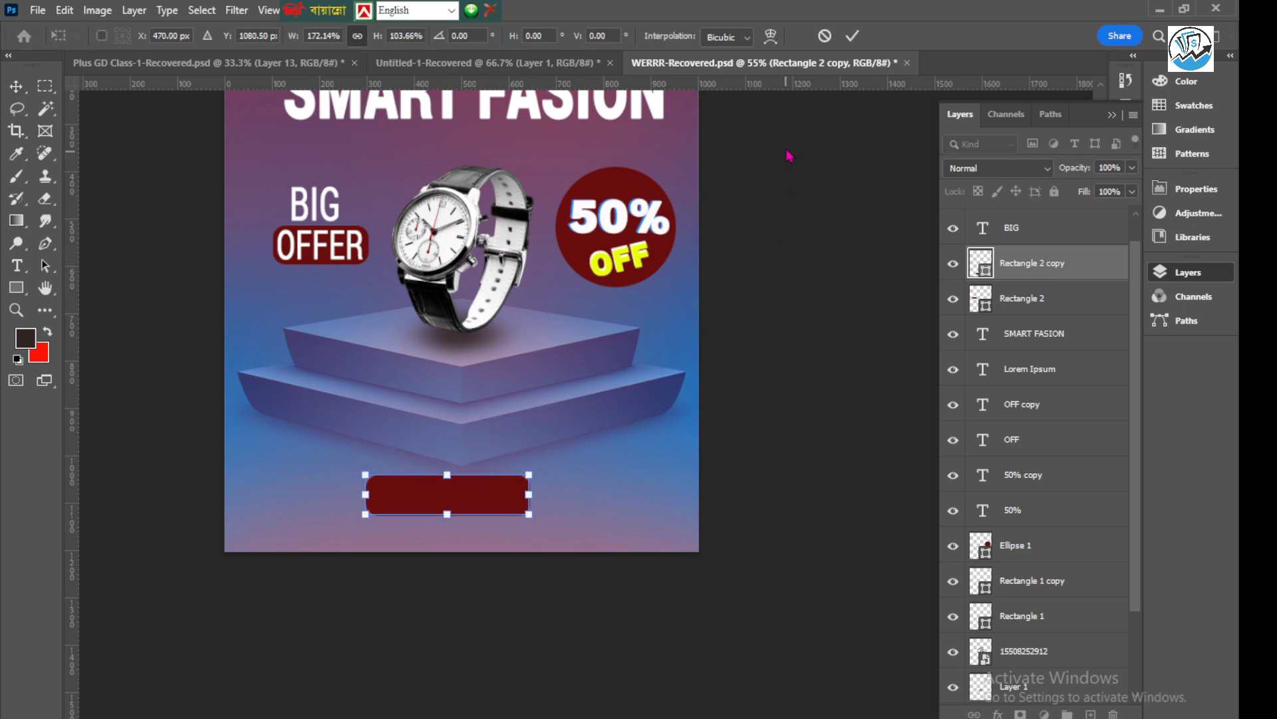
pyautogui.click(853, 36)
pyautogui.scroll(2, 462, 515)
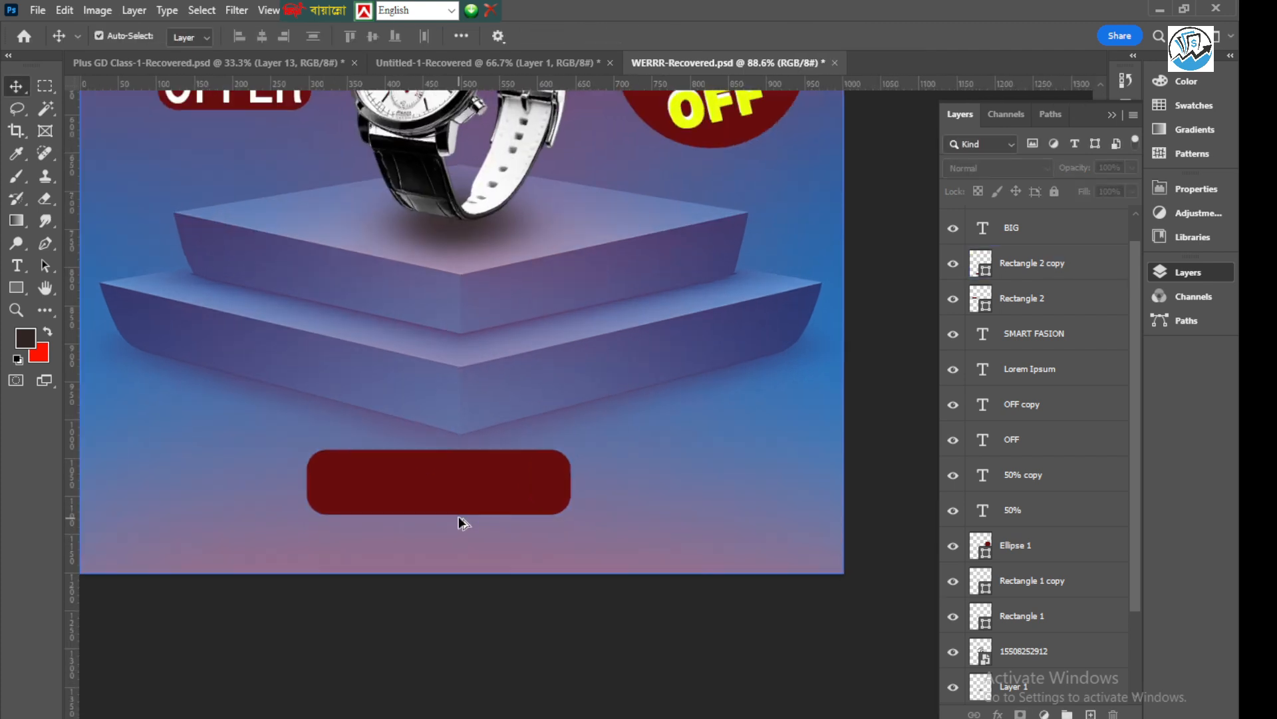
# Move the widened rectangle up and centre it directly beneath the podium's front tip
pyautogui.moveTo(407, 484); pyautogui.dragTo(424, 465)
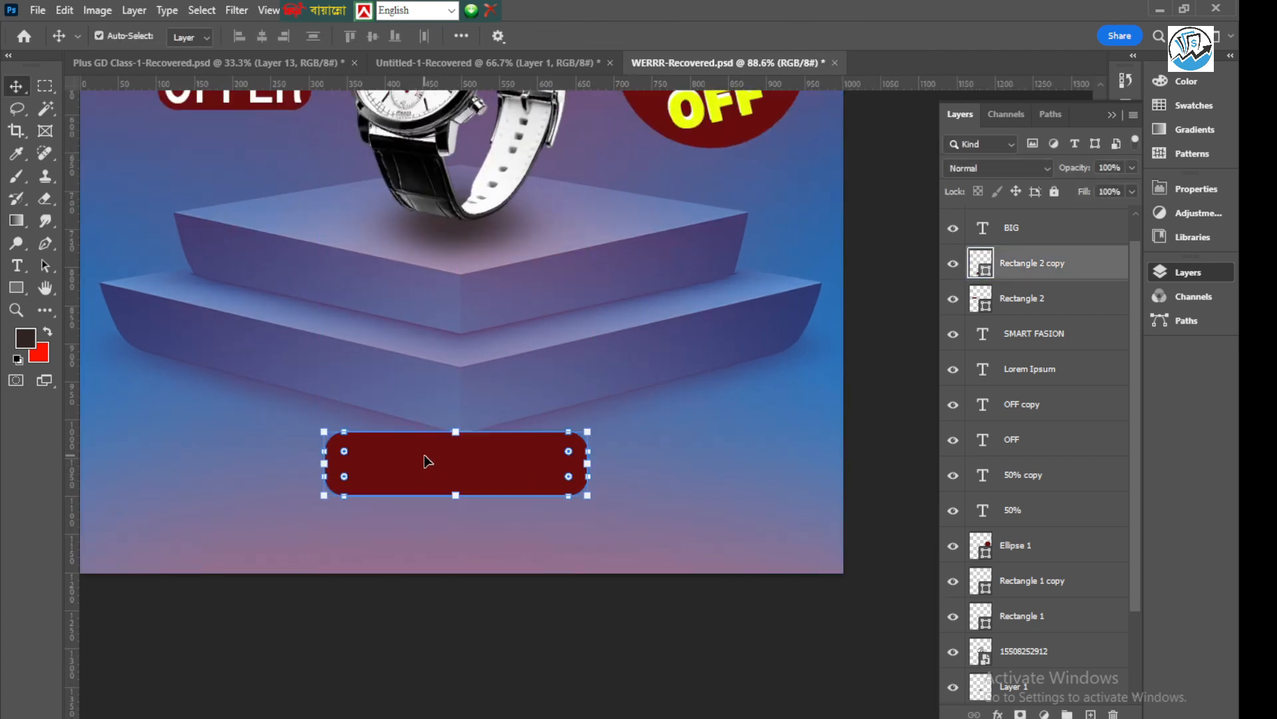
pyautogui.scroll(-2, 546, 433)
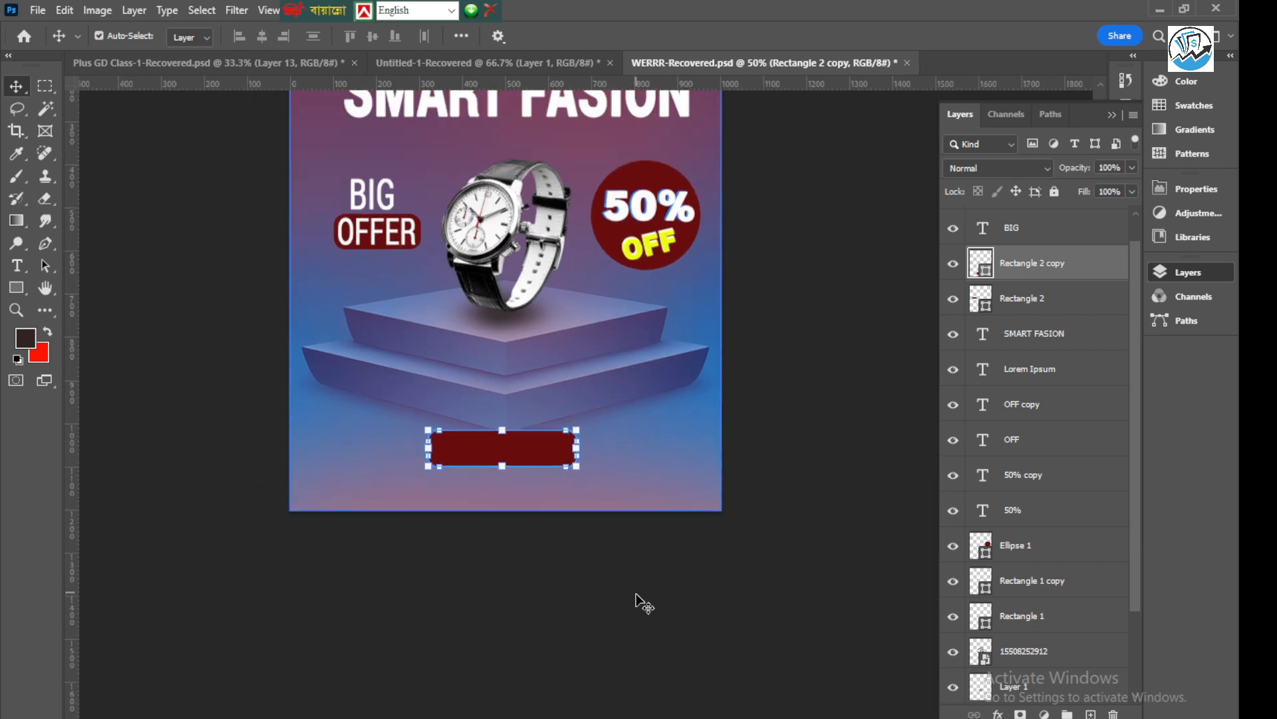
pyautogui.click(636, 596)
# Duplicate the "BIG" text onto the rectangle below the podium and change the copy to "ORDER NOW"
pyautogui.scroll(1, 508, 439)
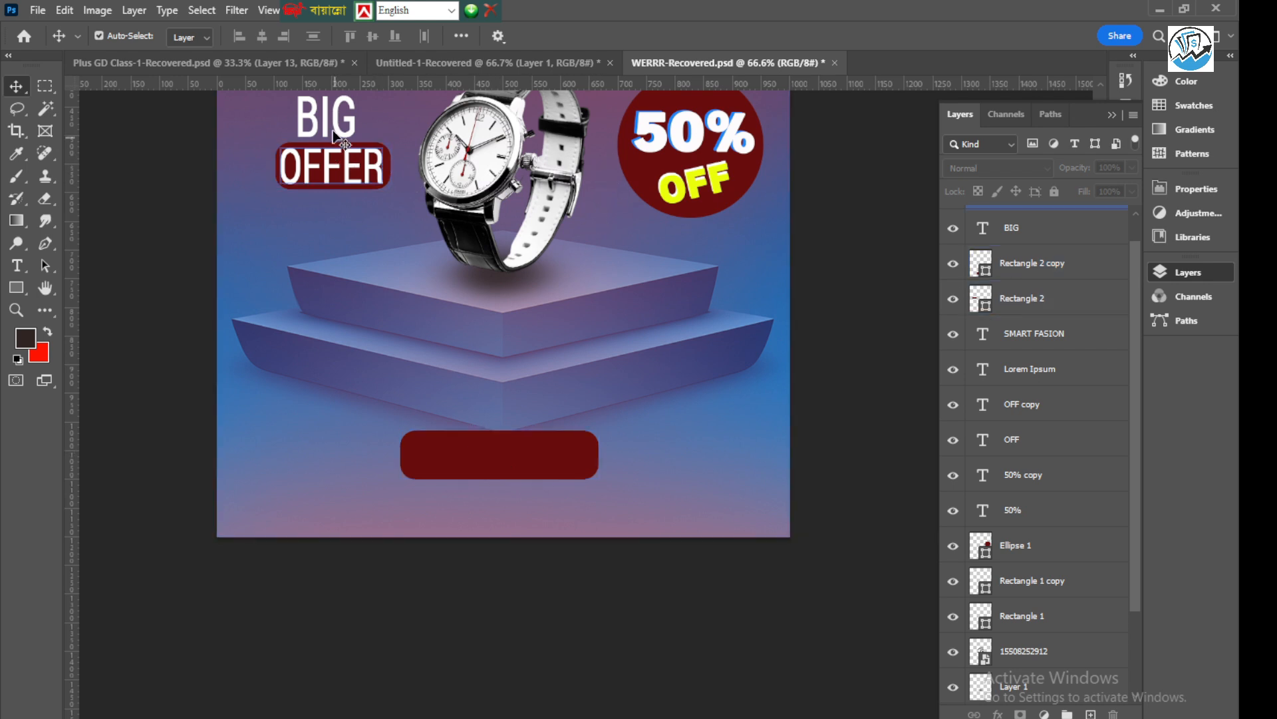
pyautogui.moveTo(331, 120); pyautogui.dragTo(490, 452)
pyautogui.doubleClick(490, 453)
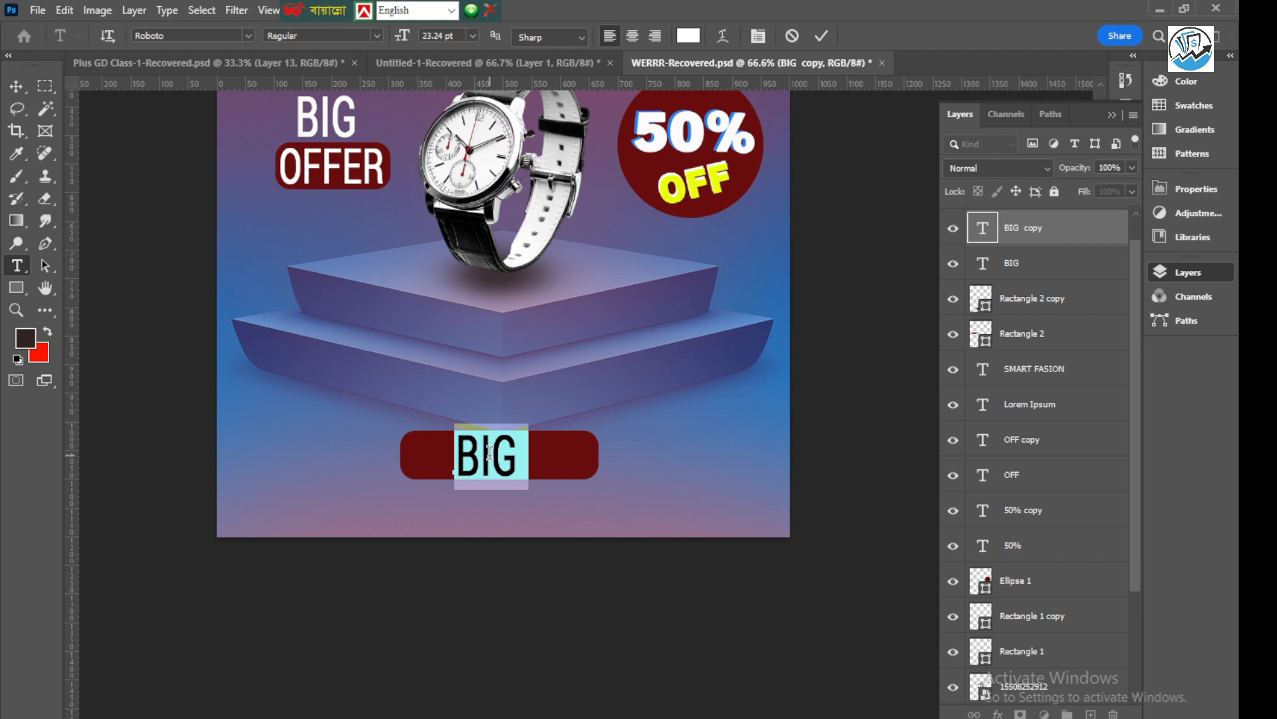
pyautogui.write('ORD')
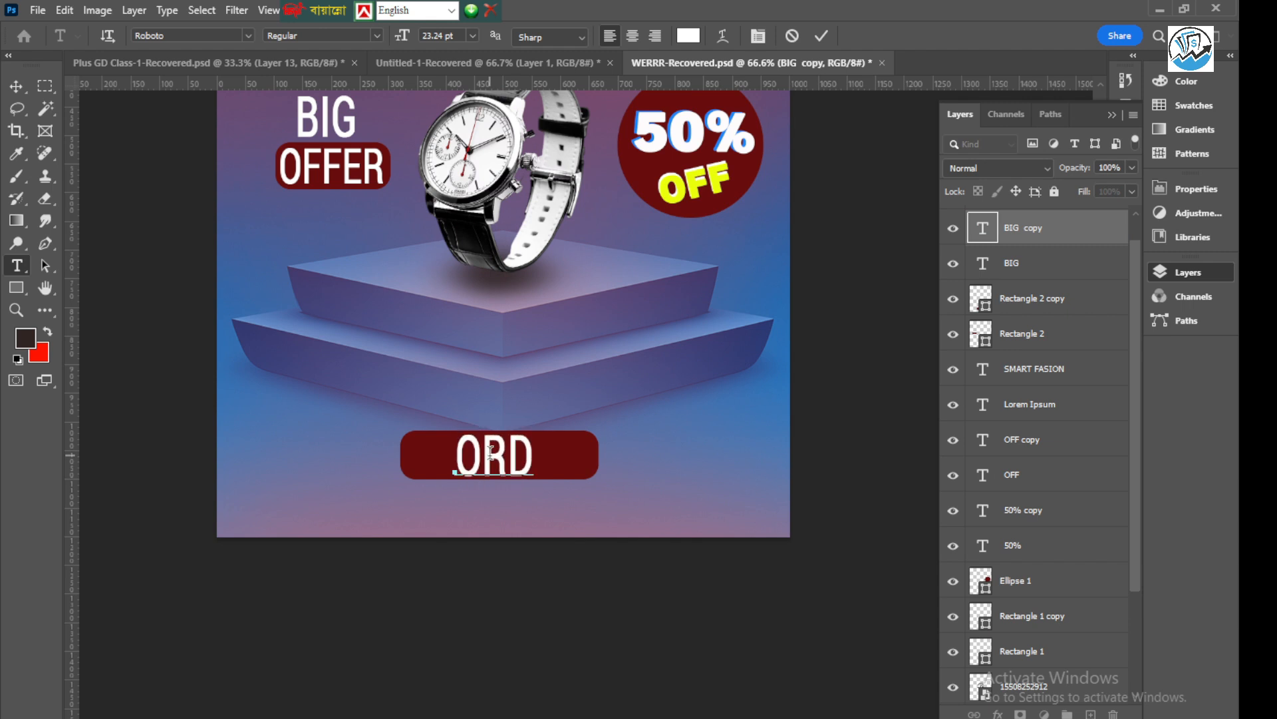
pyautogui.write('ER N')
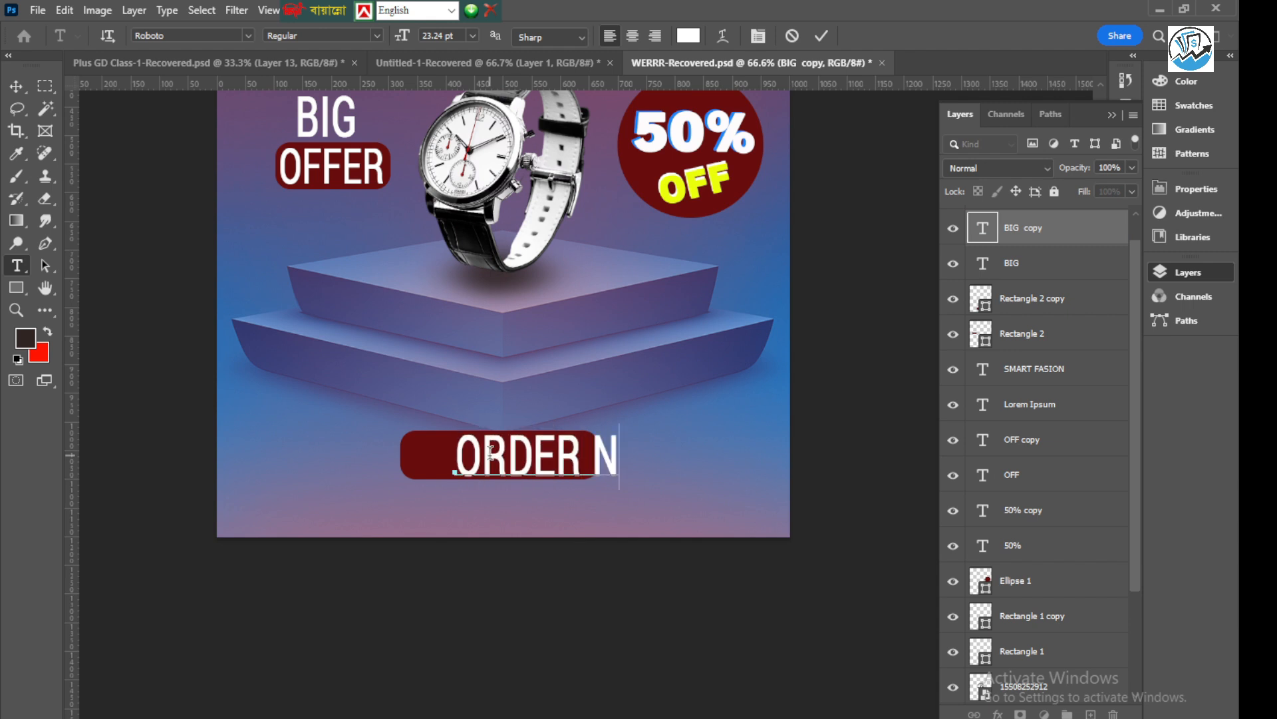
pyautogui.write('OW')
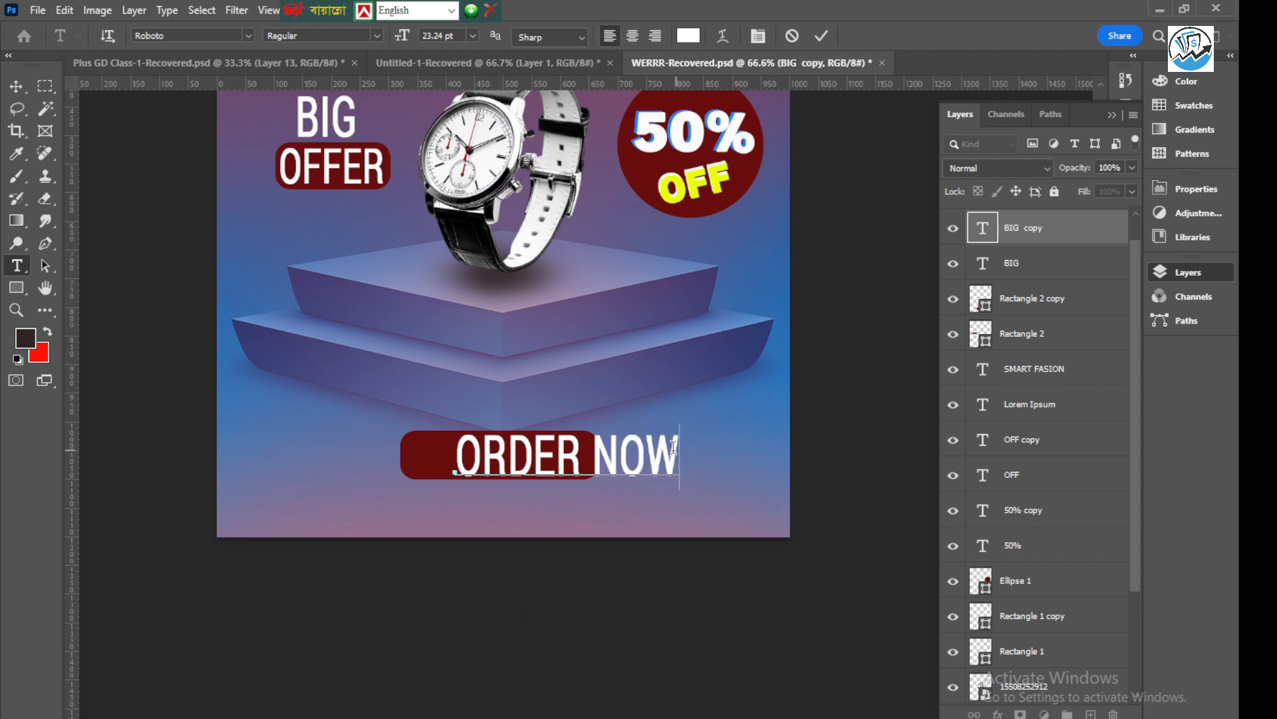
# Set the "ORDER NOW" text to the Bold font style
pyautogui.moveTo(674, 447); pyautogui.dragTo(346, 401)
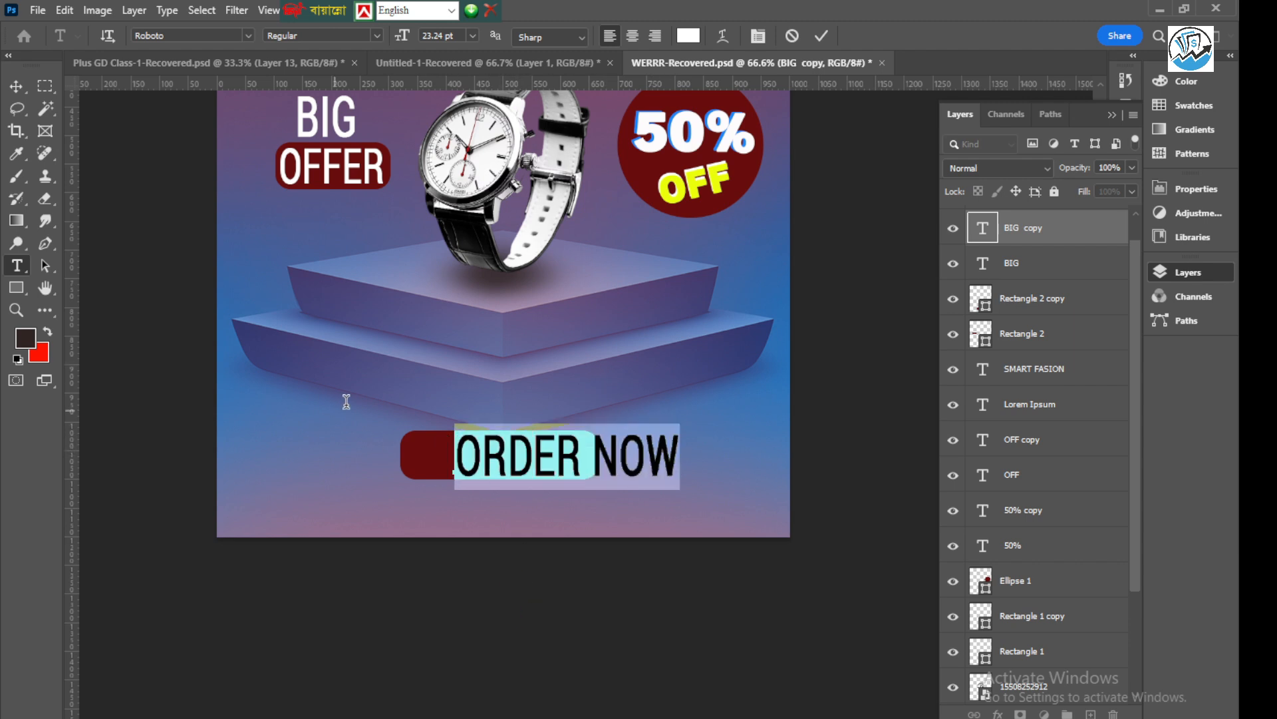
pyautogui.click(376, 35)
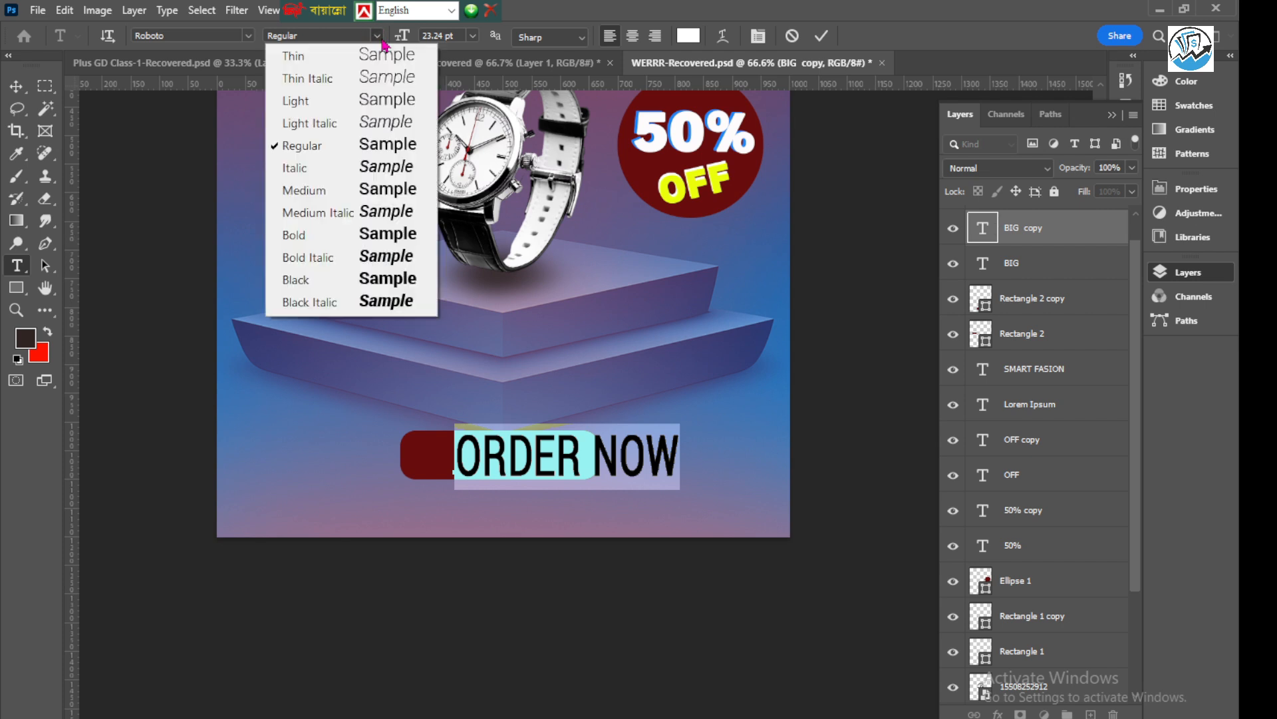
pyautogui.click(316, 235)
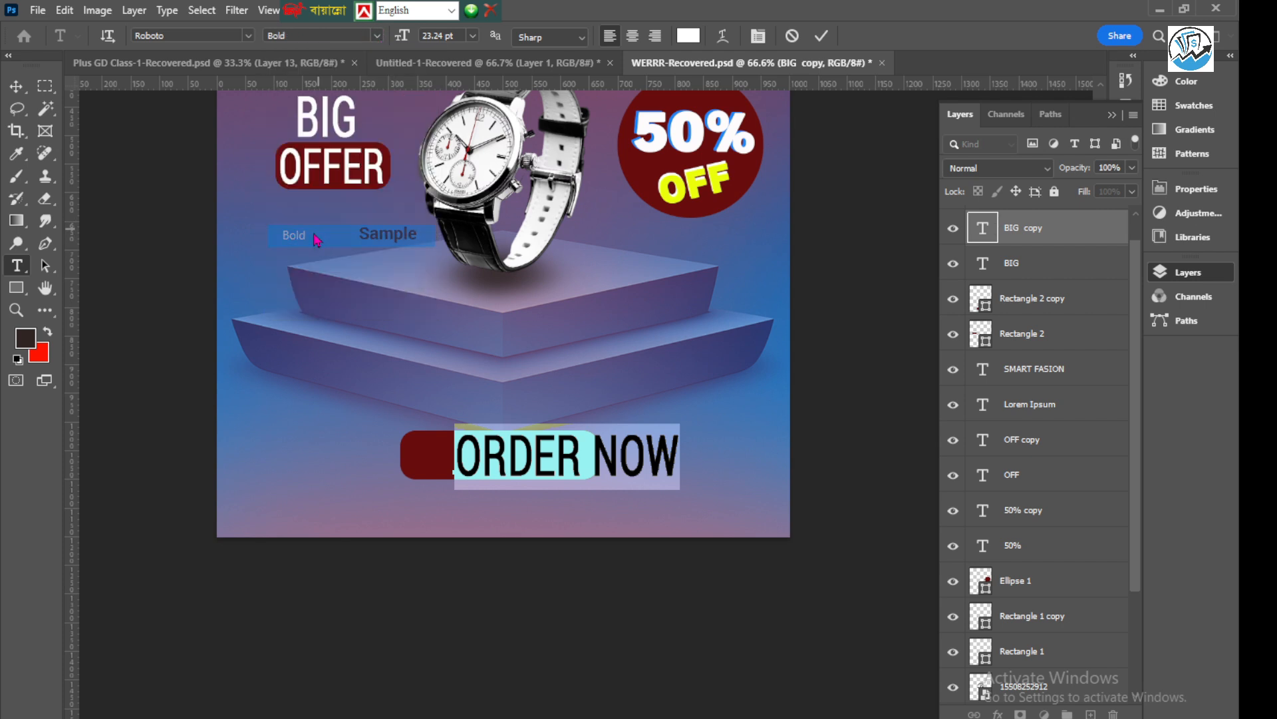
pyautogui.click(822, 38)
pyautogui.press('v')
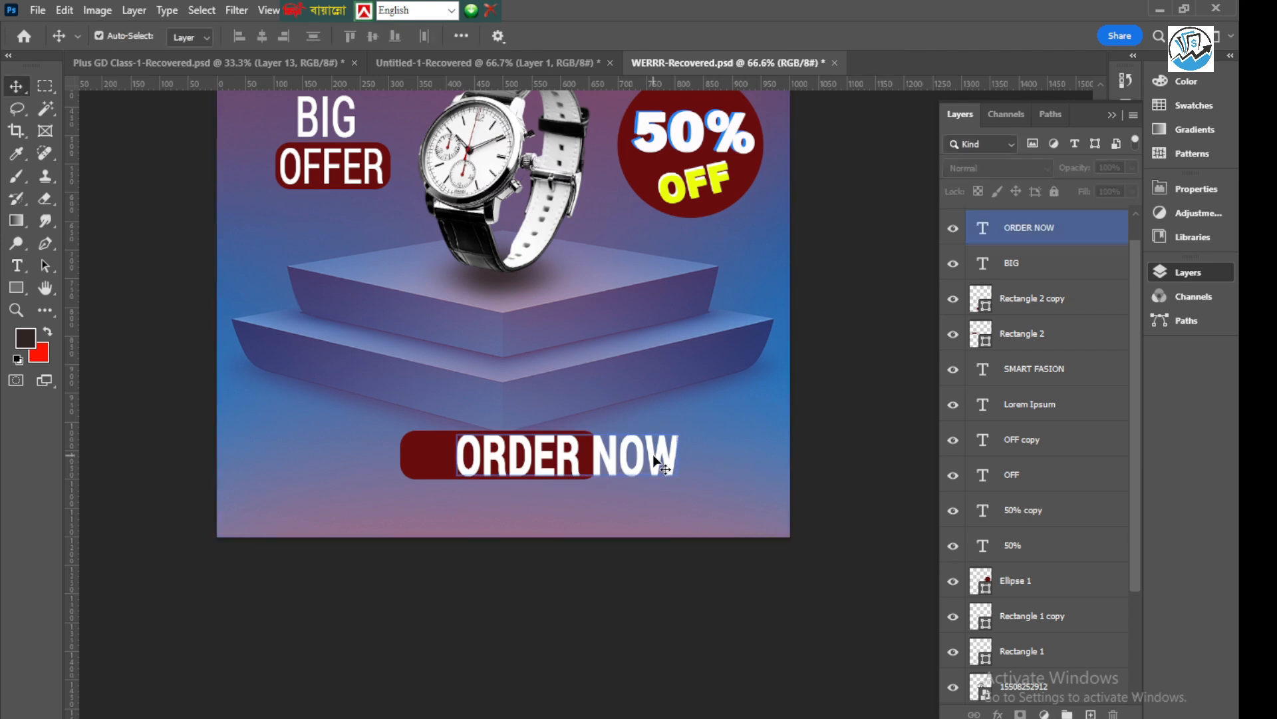
# Centre "ORDER NOW" on its rectangle and scale the text to about 80.97%
pyautogui.moveTo(657, 456); pyautogui.dragTo(565, 459)
pyautogui.hotkey('ctrl', 't')
pyautogui.scroll(5, 542, 464)
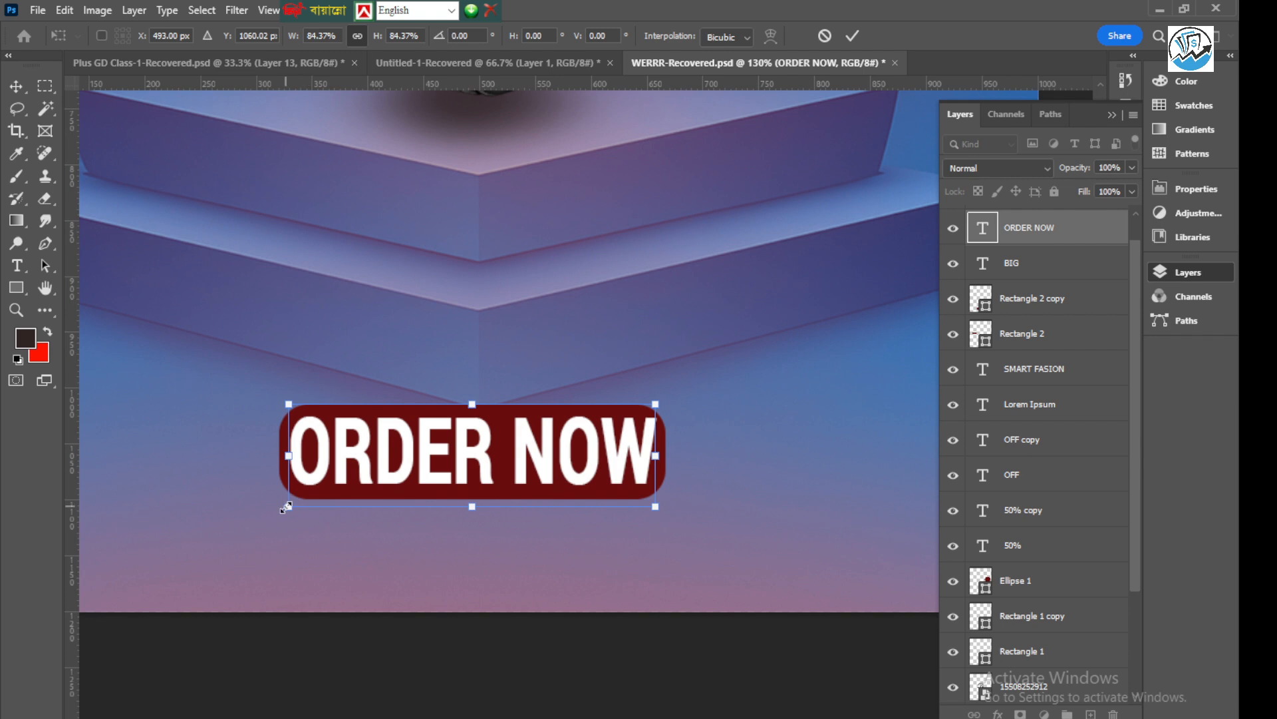
pyautogui.moveTo(287, 508); pyautogui.dragTo(293, 505)
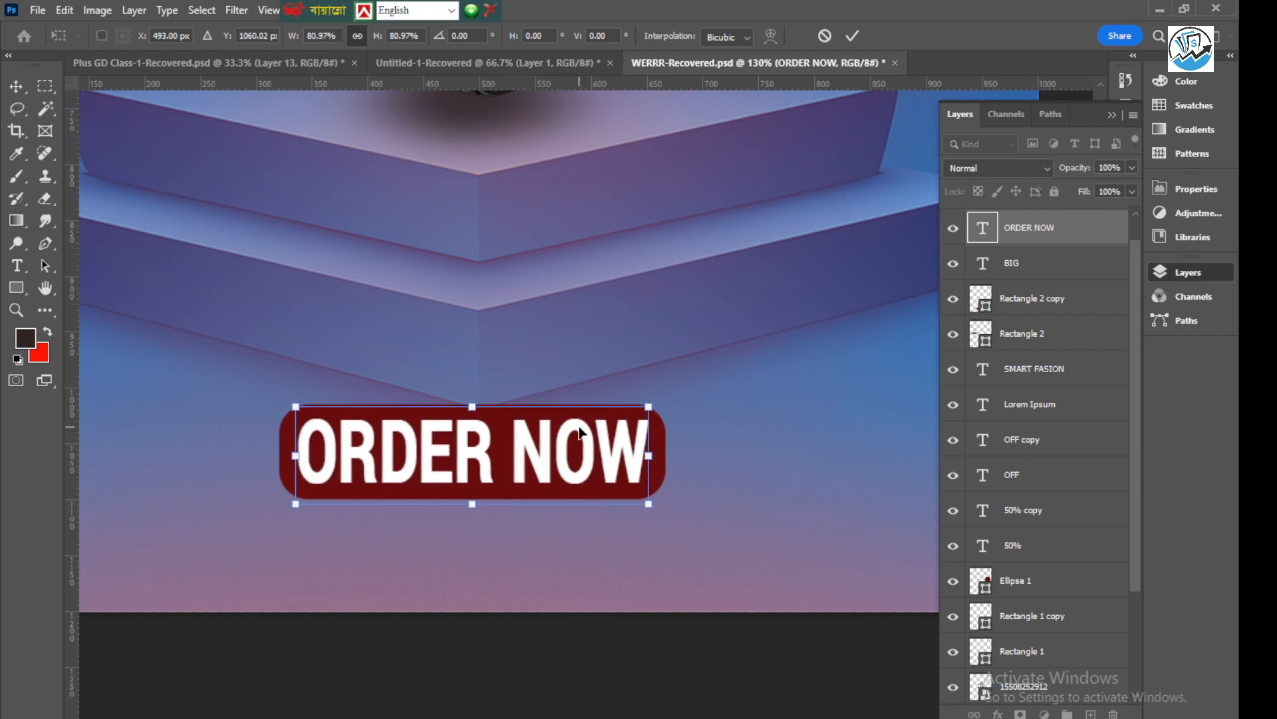
# Nudge the "ORDER NOW" text within its rectangle to X 493 px, Y 1062 px and apply the transform
pyautogui.press('Down')
pyautogui.press('Down')
pyautogui.press('Down')
pyautogui.press('Up')
pyautogui.press('Up')
pyautogui.press('Up')
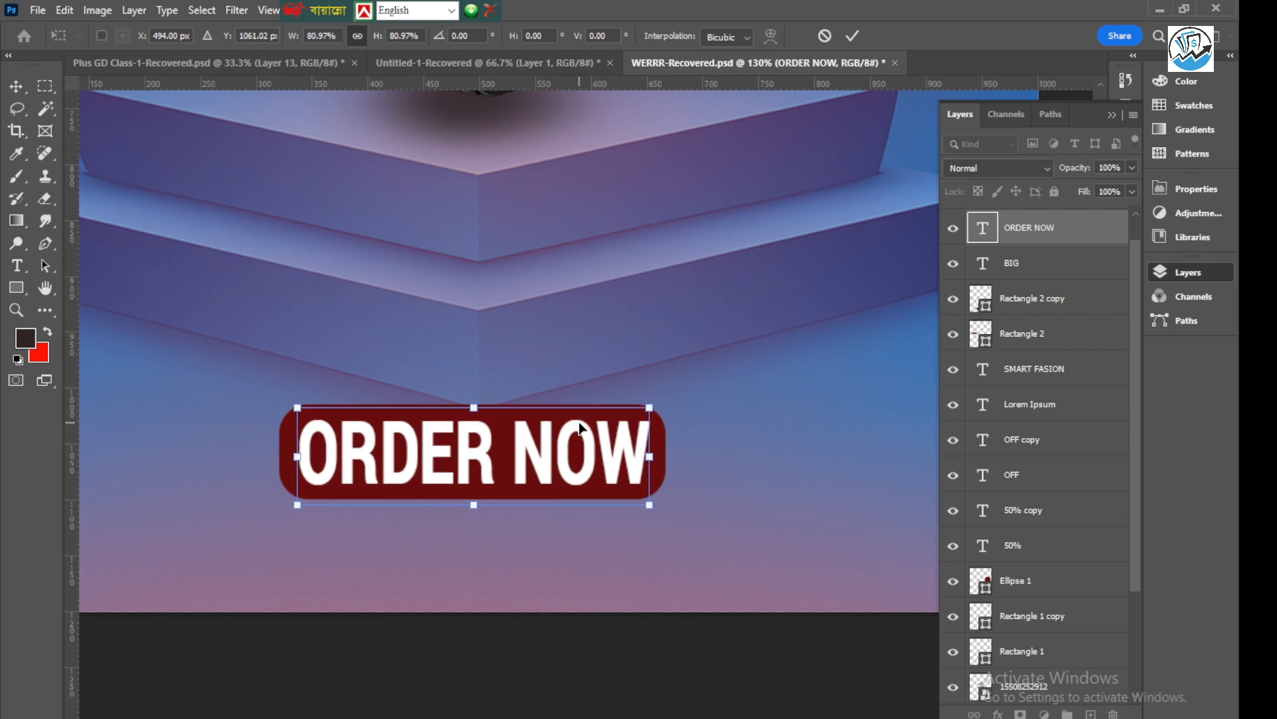
pyautogui.press('Left')
pyautogui.press('Down')
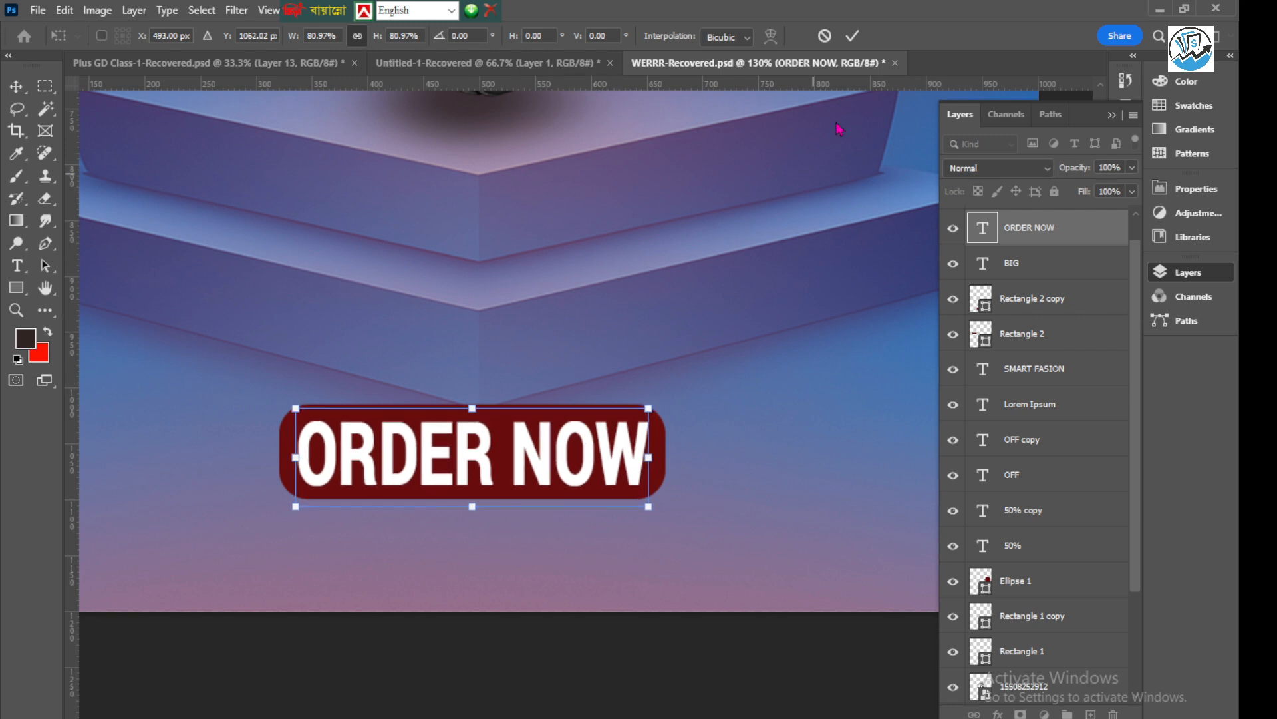
pyautogui.click(852, 35)
# Recolour the rectangle behind "ORDER NOW" to the muted blue #5c5d8f sampled from the podium
pyautogui.scroll(-3, 427, 352)
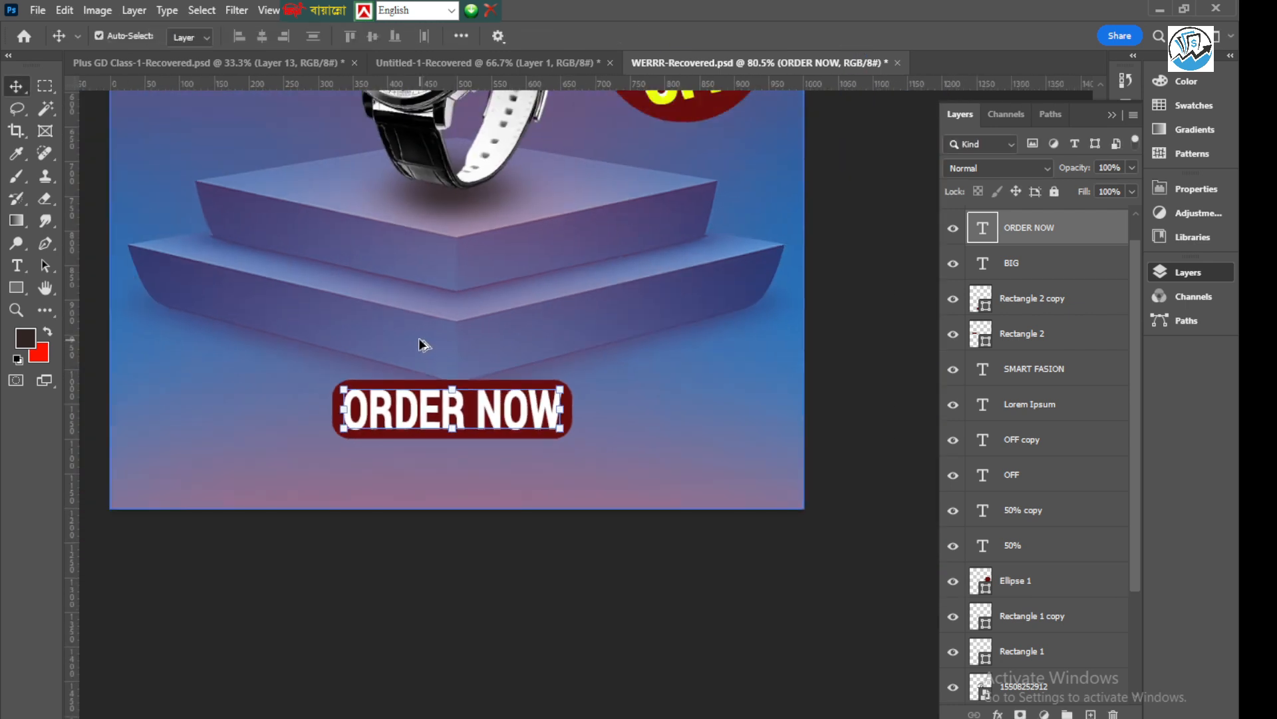
pyautogui.scroll(2, 405, 367)
pyautogui.click(398, 376)
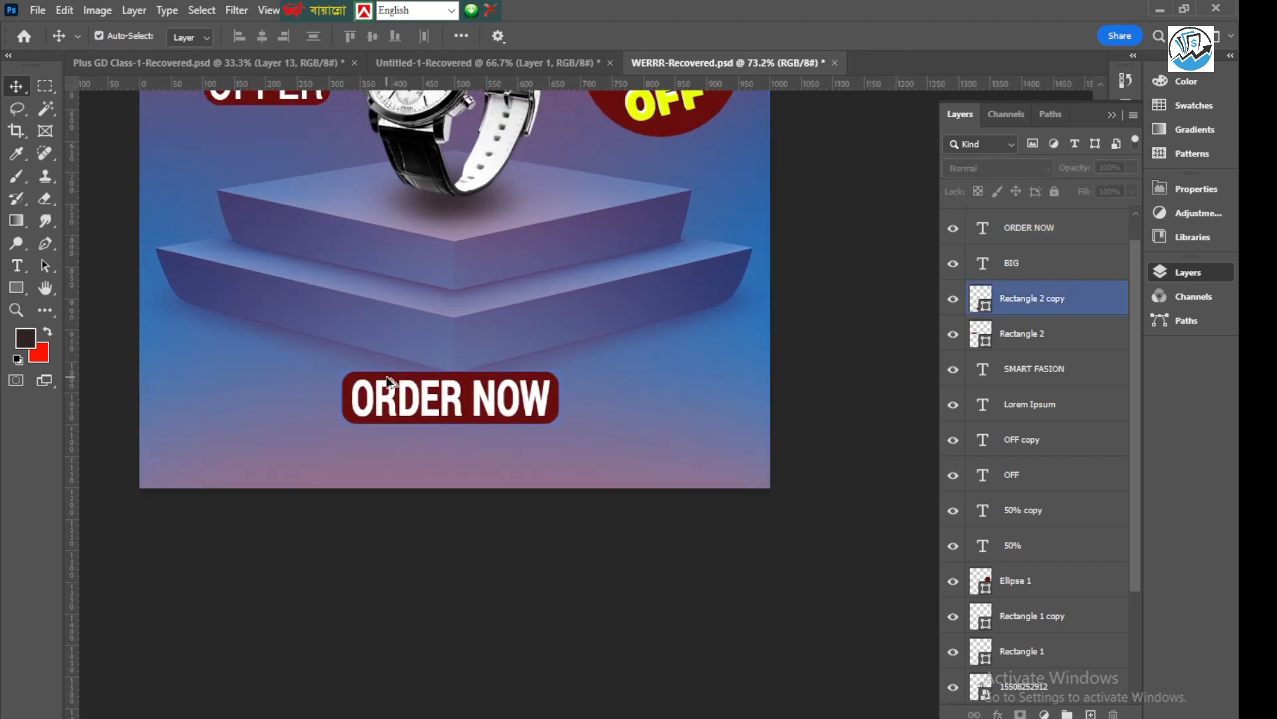
pyautogui.scroll(4, 345, 380)
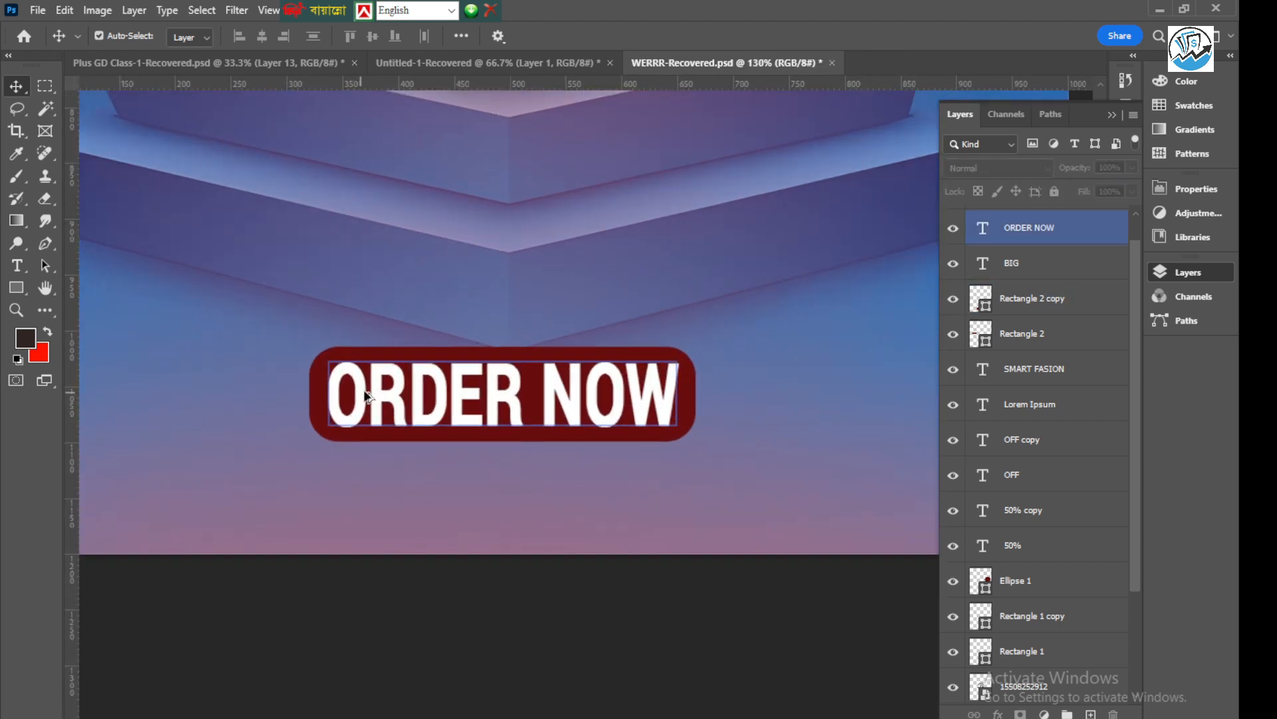
pyautogui.click(373, 353)
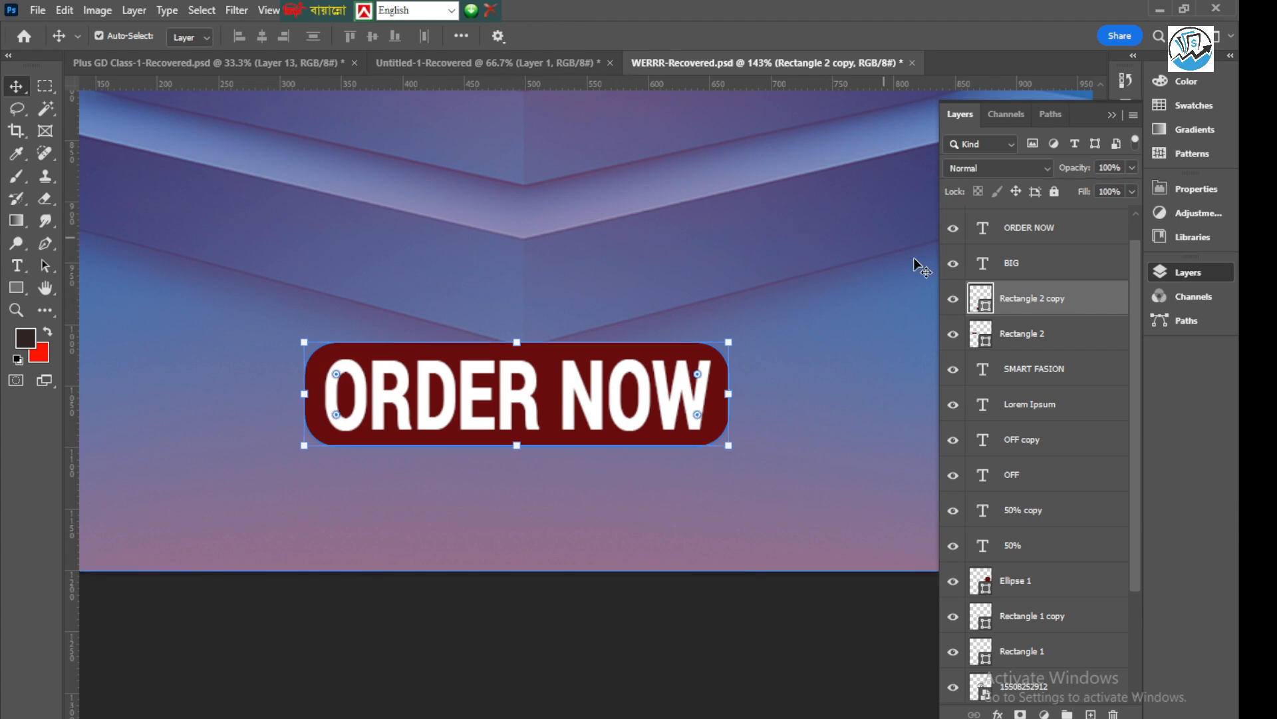
pyautogui.doubleClick(982, 300)
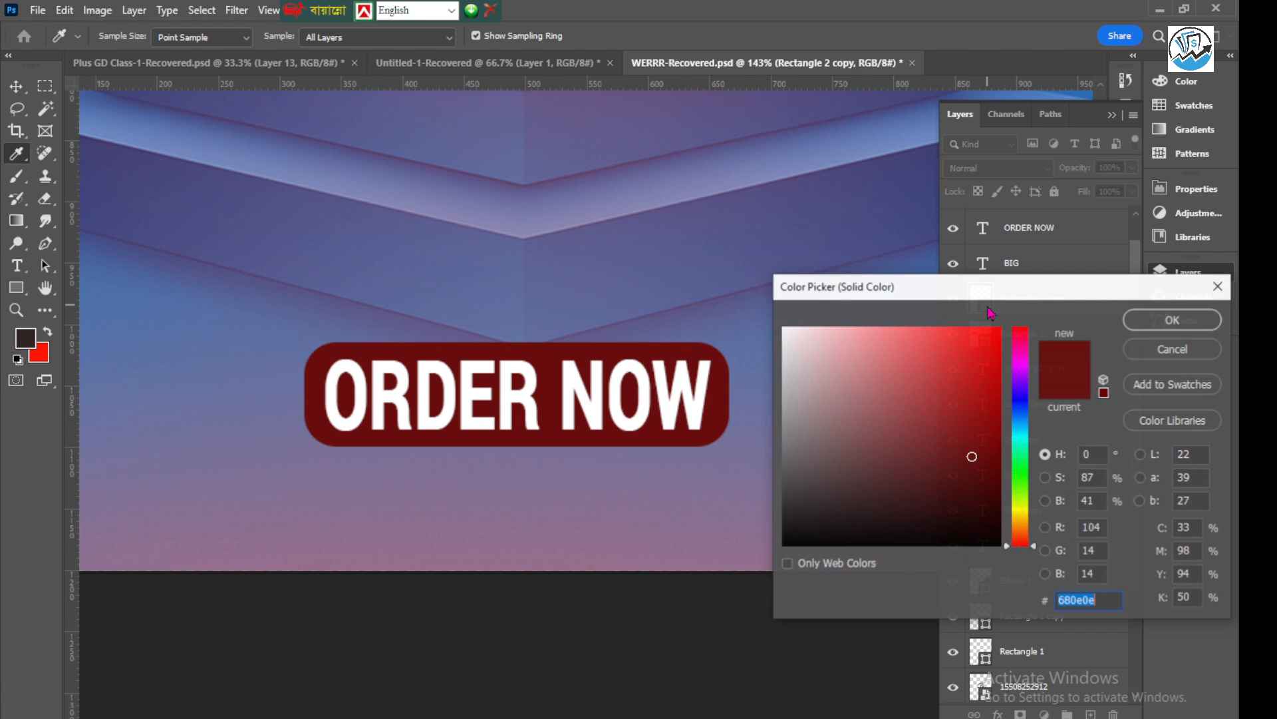
pyautogui.click(393, 324)
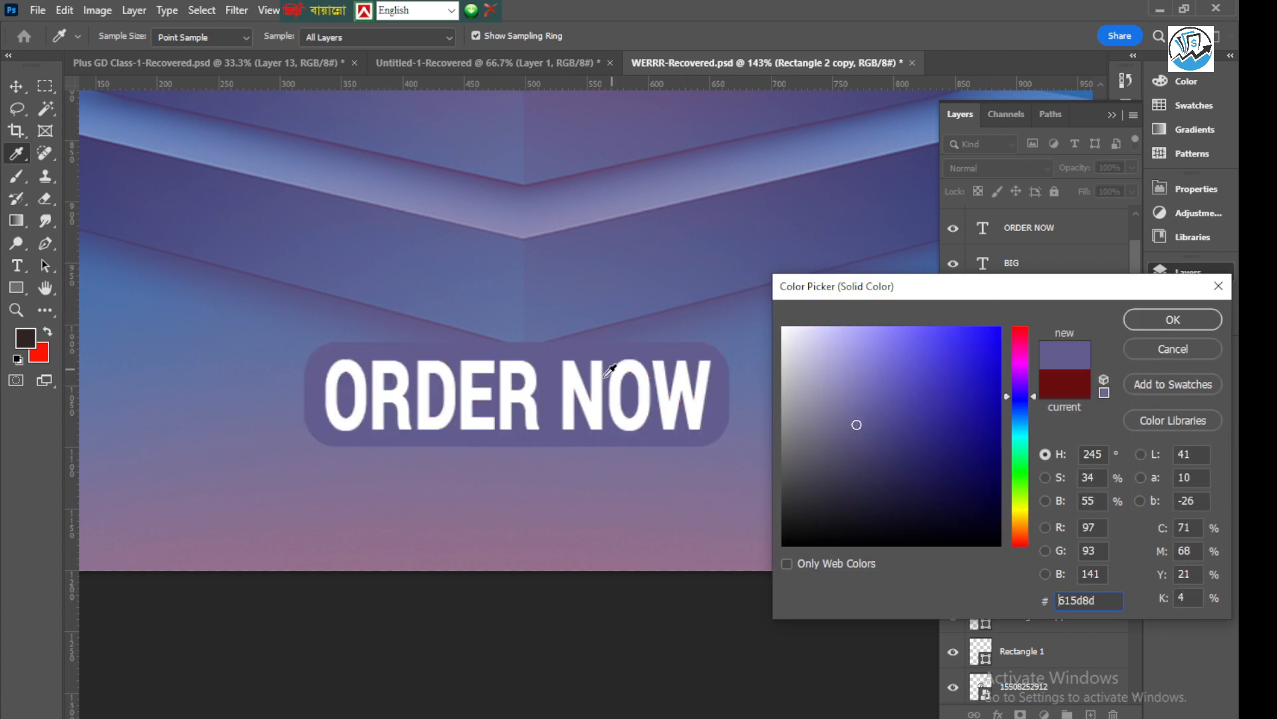
pyautogui.click(404, 546)
pyautogui.click(602, 243)
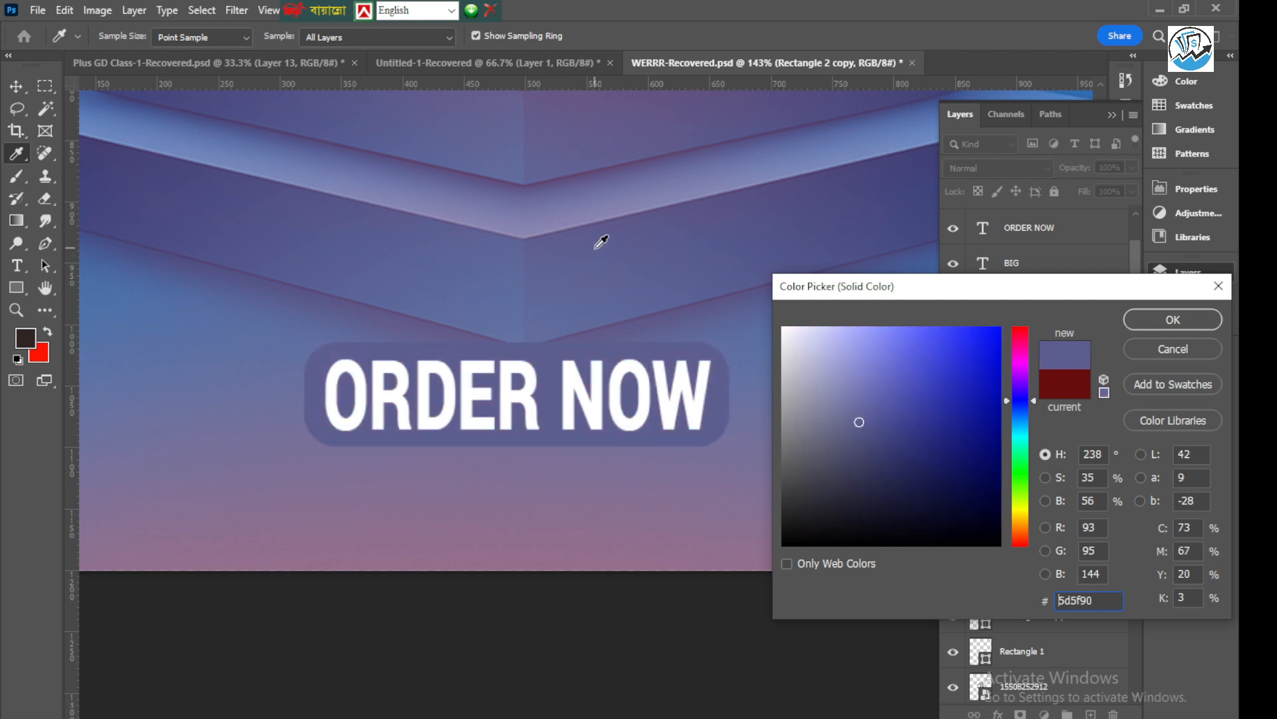
pyautogui.click(582, 198)
pyautogui.click(632, 238)
pyautogui.click(1156, 314)
# Try black (#000000) as the colour of the "ORDER NOW" text
pyautogui.click(523, 405)
pyautogui.scroll(-5, 522, 404)
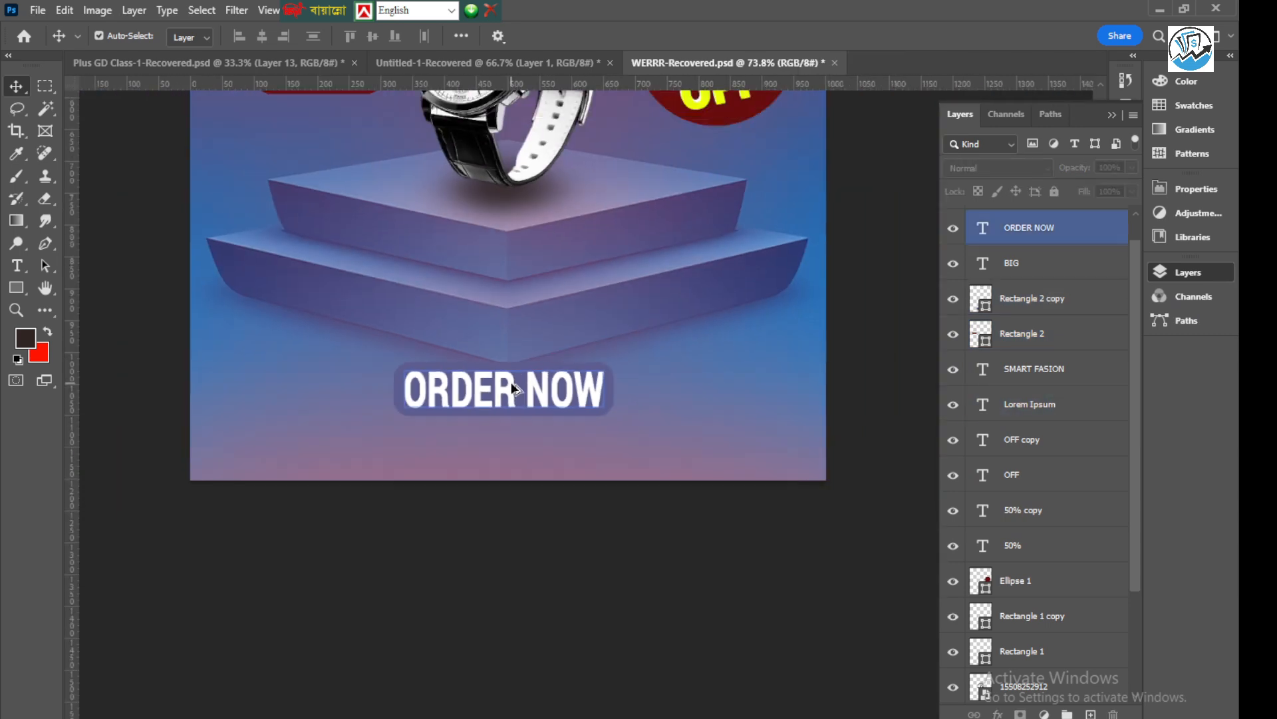
pyautogui.doubleClick(481, 393)
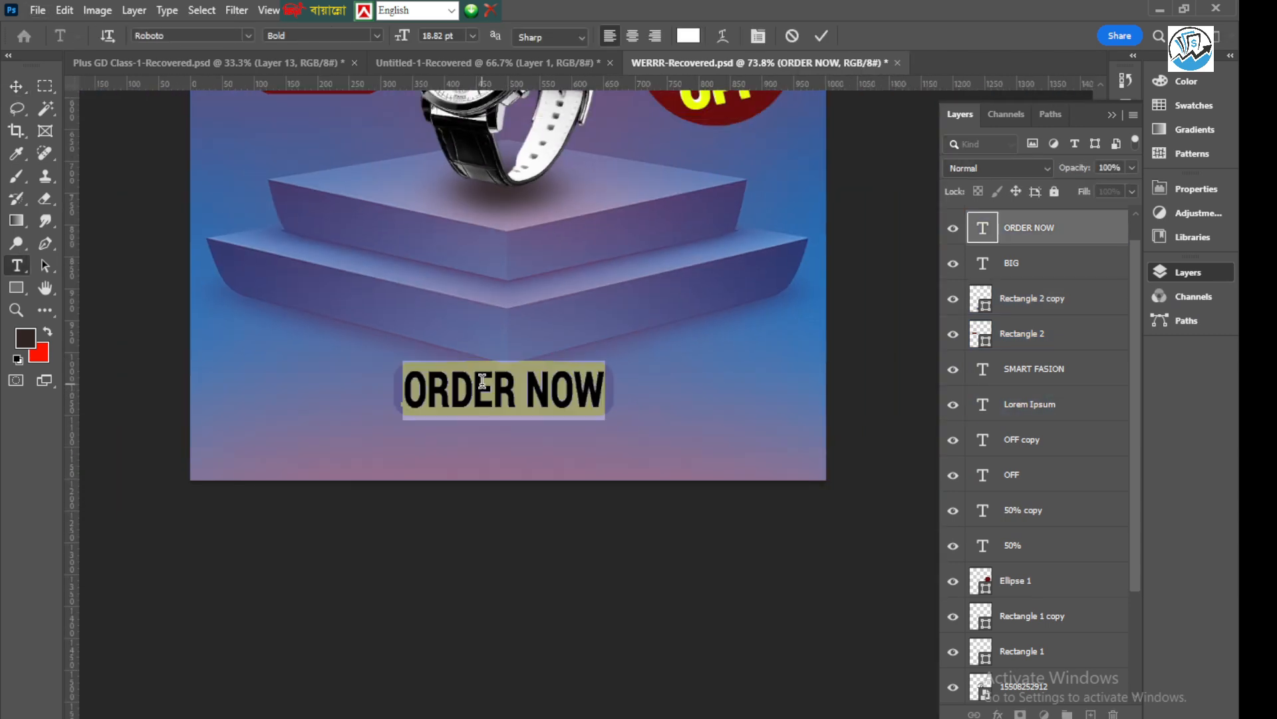
pyautogui.click(690, 36)
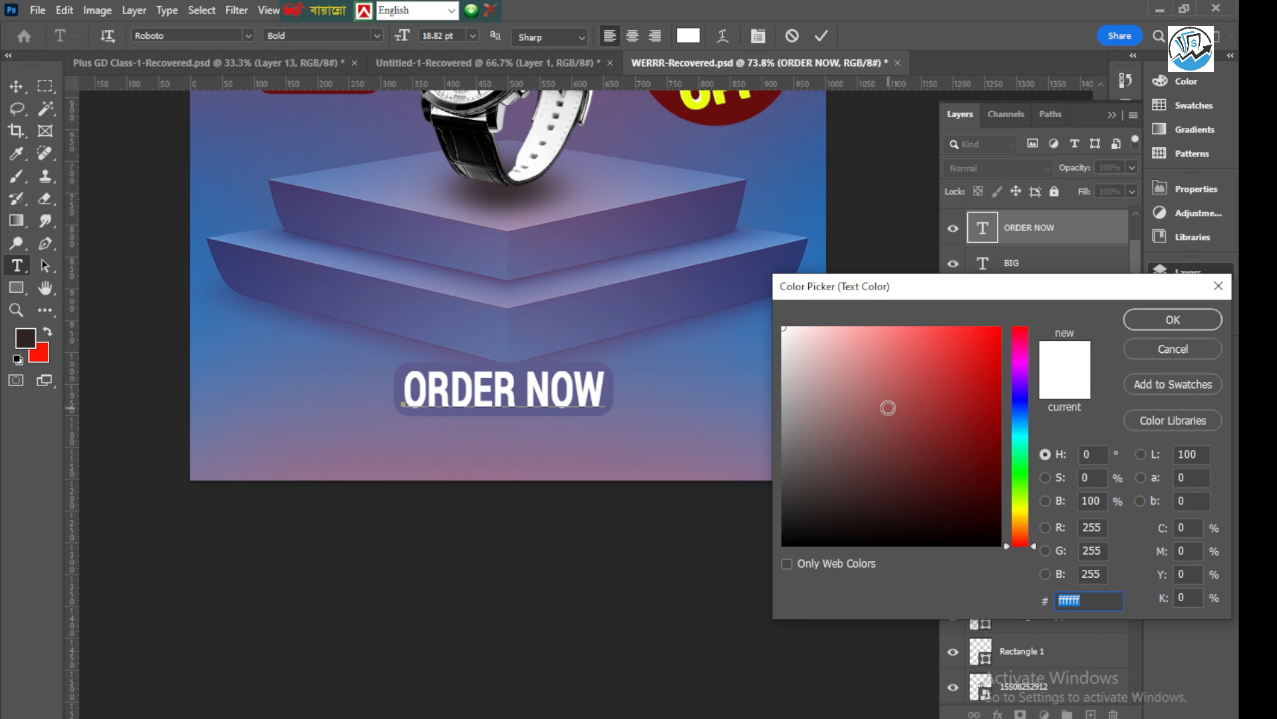
pyautogui.click(711, 99)
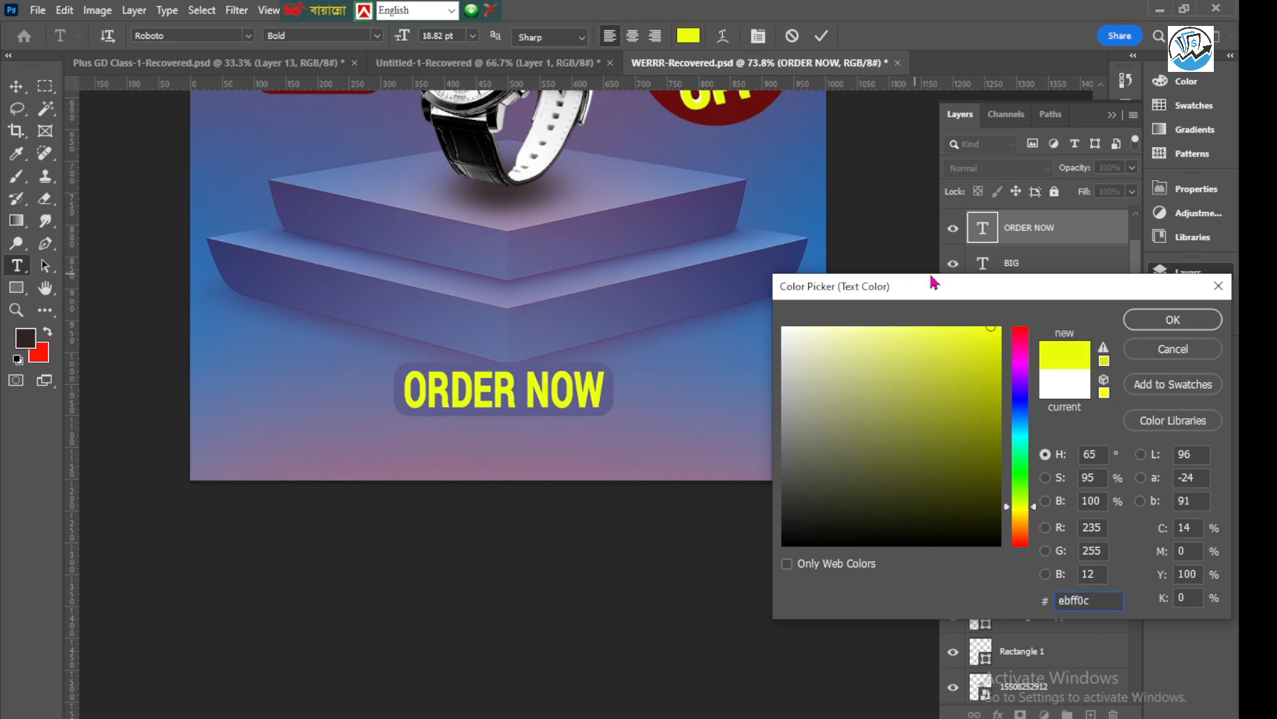
pyautogui.moveTo(882, 459); pyautogui.dragTo(834, 551)
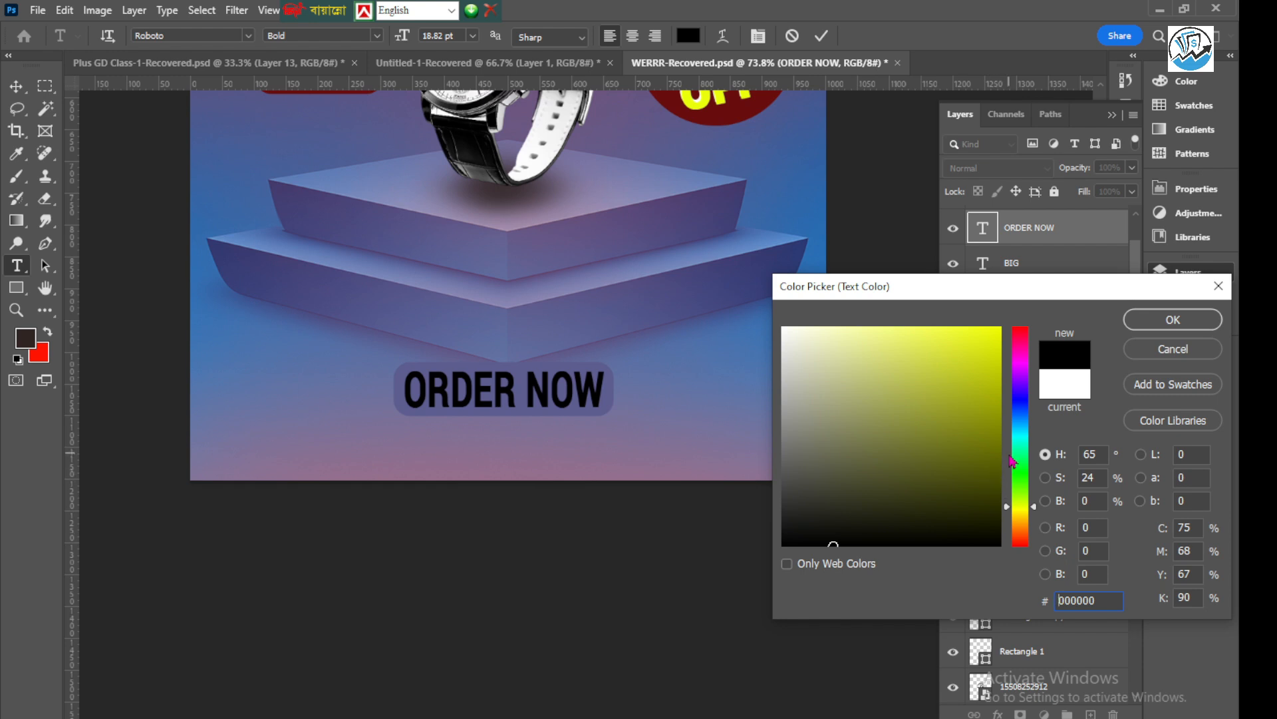
pyautogui.click(1153, 326)
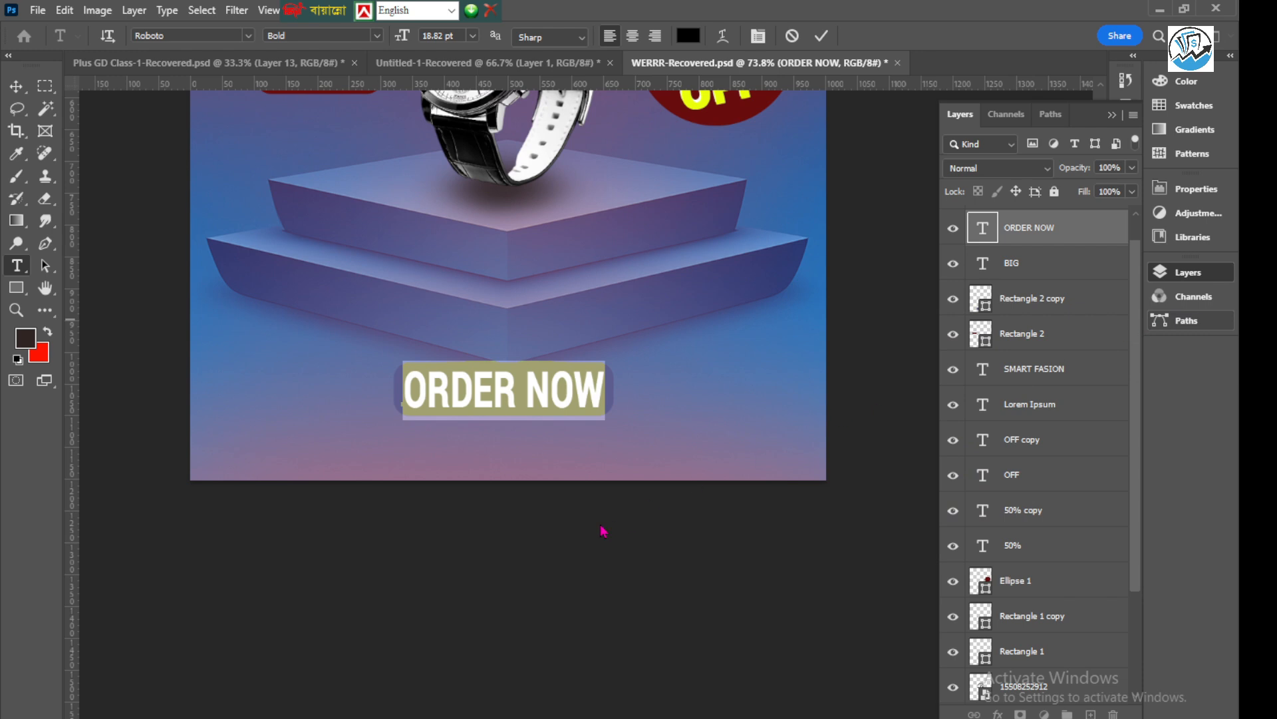
pyautogui.click(821, 35)
pyautogui.press('v')
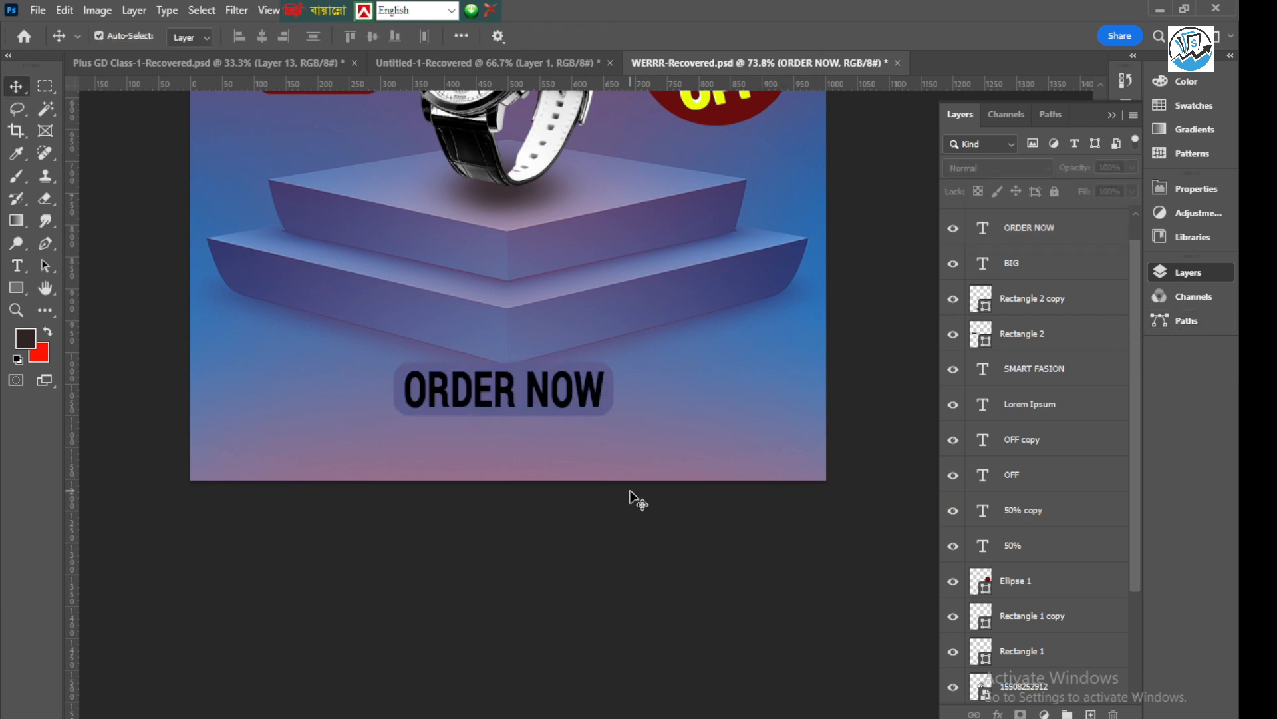
# Try a 1 px white (#ffffff) outside stroke on the "ORDER NOW" text layer
pyautogui.click(506, 394)
pyautogui.scroll(3, 506, 396)
pyautogui.hotkey('ctrl', 't')
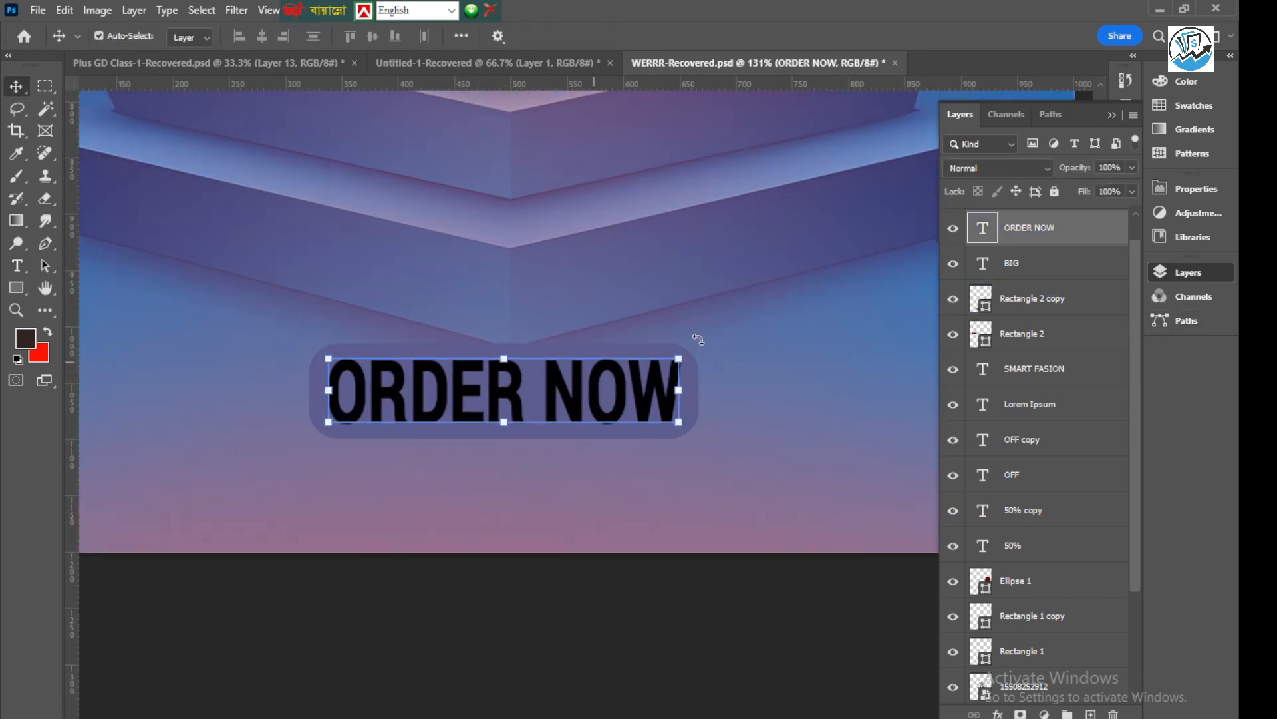
pyautogui.doubleClick(1111, 234)
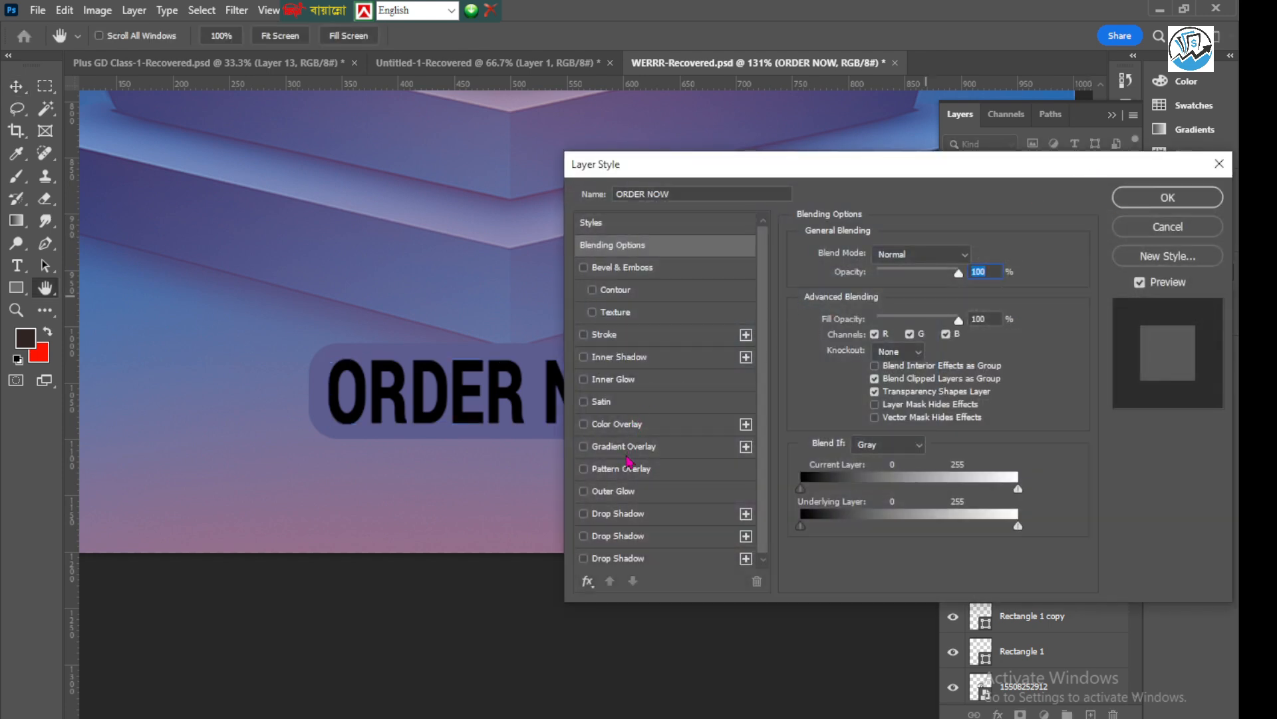
pyautogui.click(606, 334)
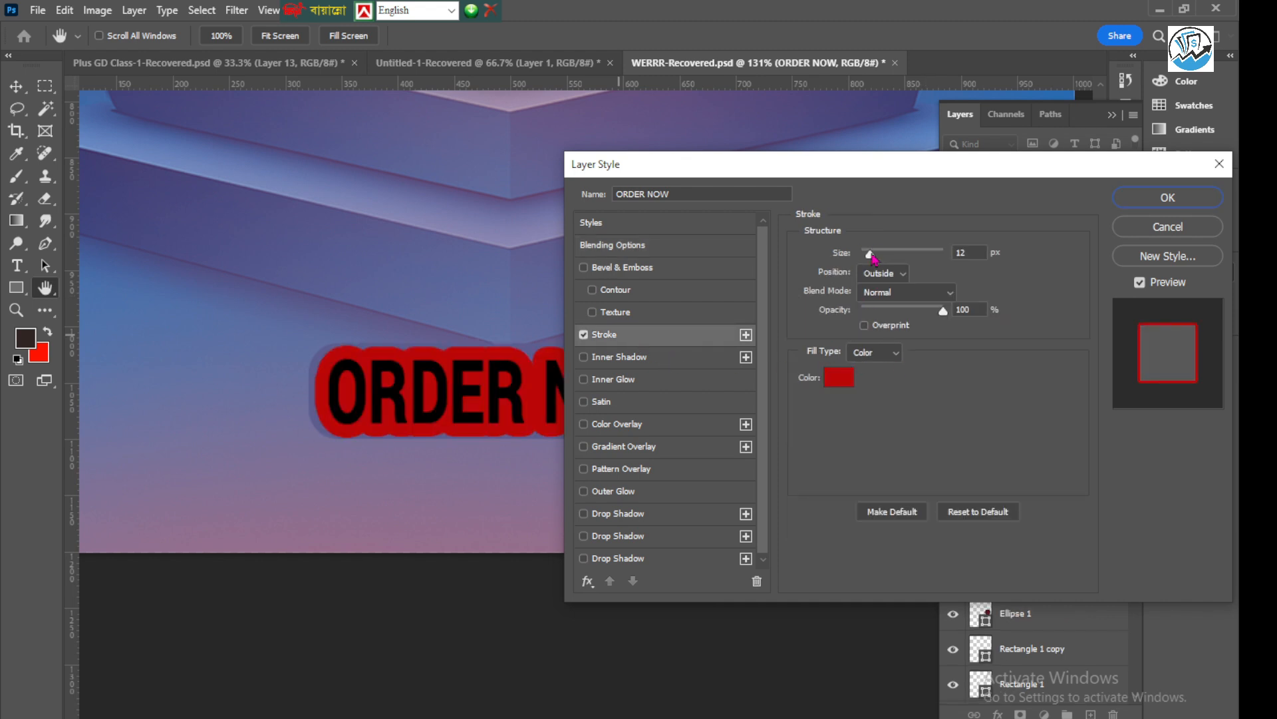
pyautogui.moveTo(875, 258); pyautogui.dragTo(863, 260)
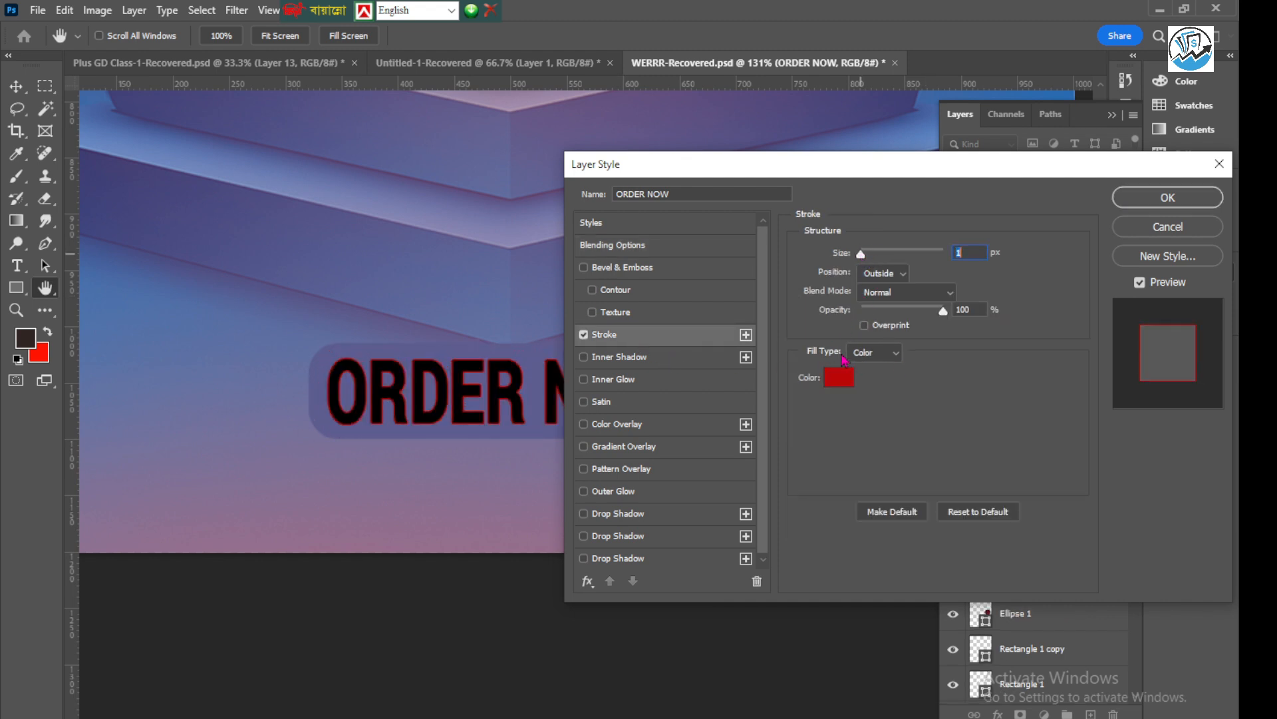
pyautogui.click(839, 377)
pyautogui.moveTo(788, 366); pyautogui.dragTo(754, 281)
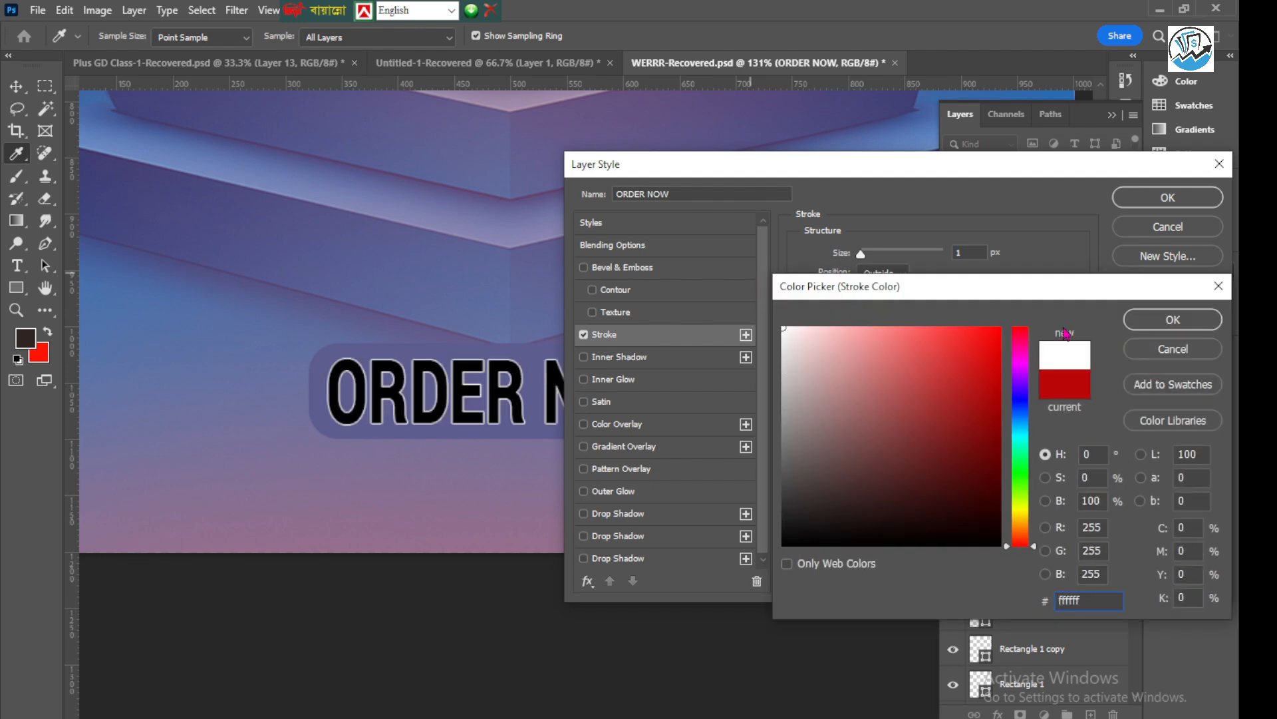
pyautogui.click(1173, 320)
pyautogui.click(1158, 200)
pyautogui.press('v')
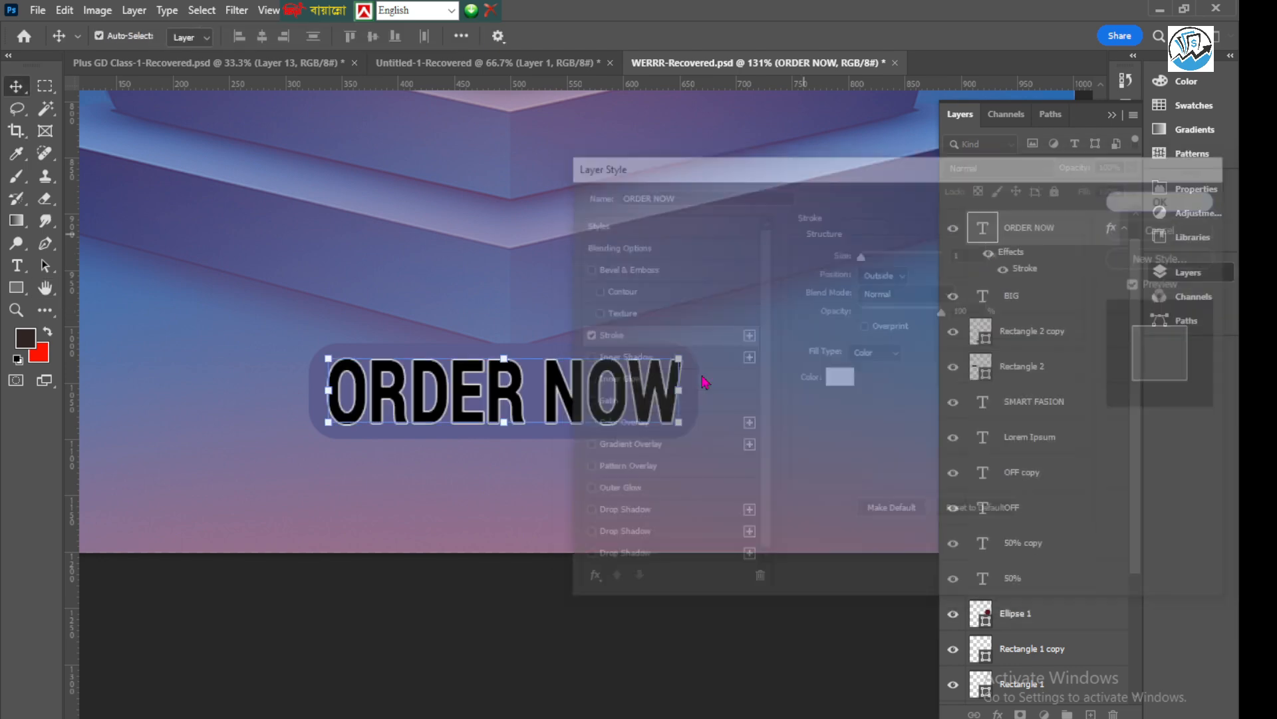
# Undo the stroke and the black colour applied to the "ORDER NOW" text
pyautogui.scroll(-4, 542, 333)
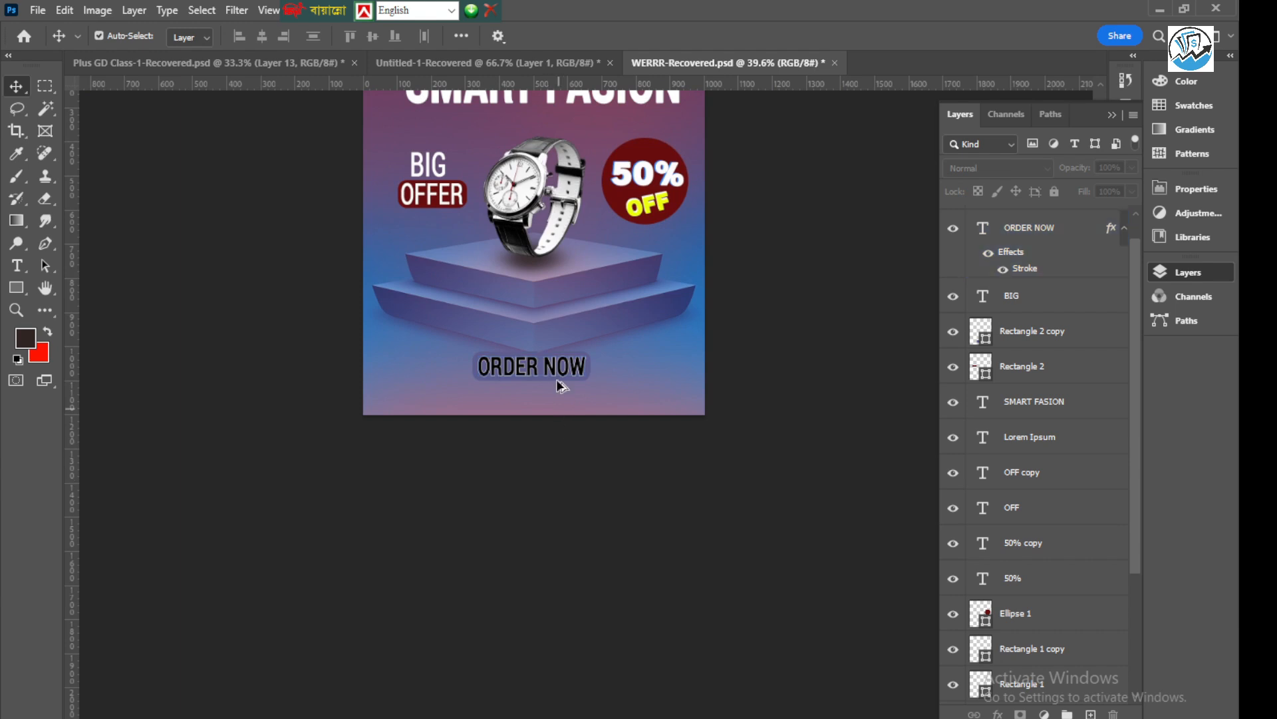
pyautogui.scroll(2, 503, 376)
pyautogui.scroll(3, 499, 370)
pyautogui.hotkey('ctrl', 'z')
pyautogui.hotkey('ctrl', 'z')
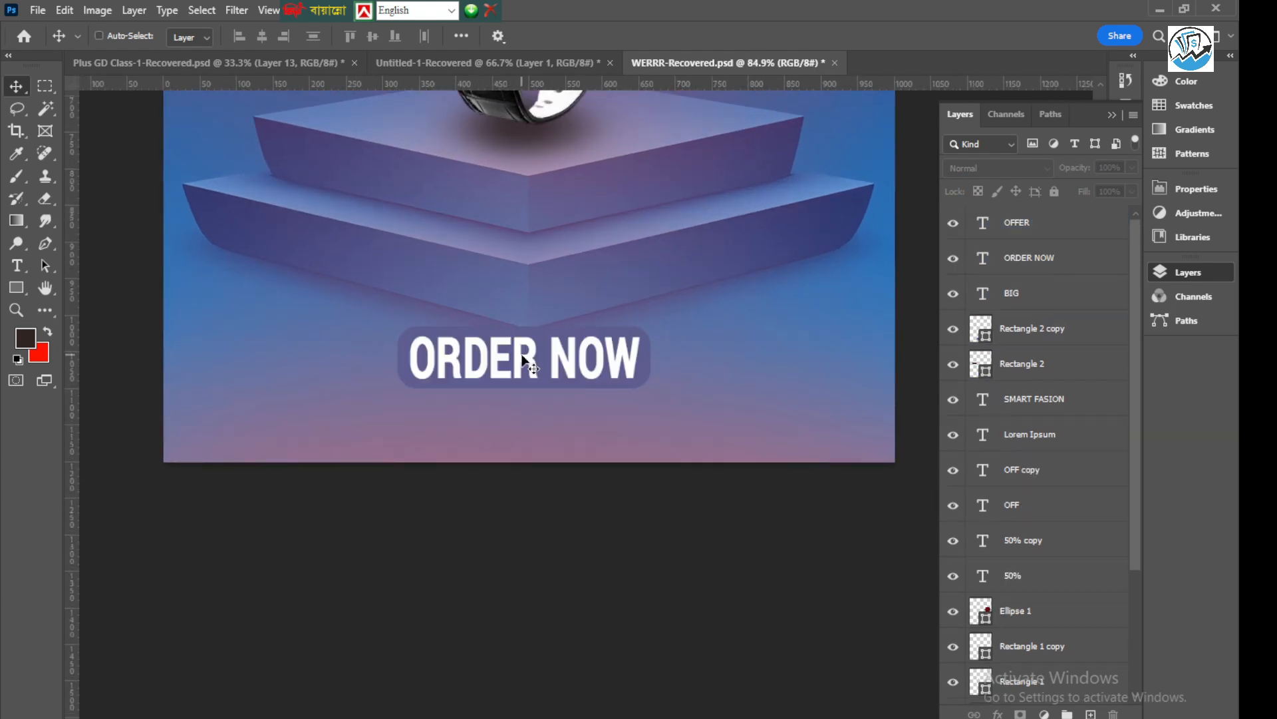
pyautogui.scroll(-3, 522, 522)
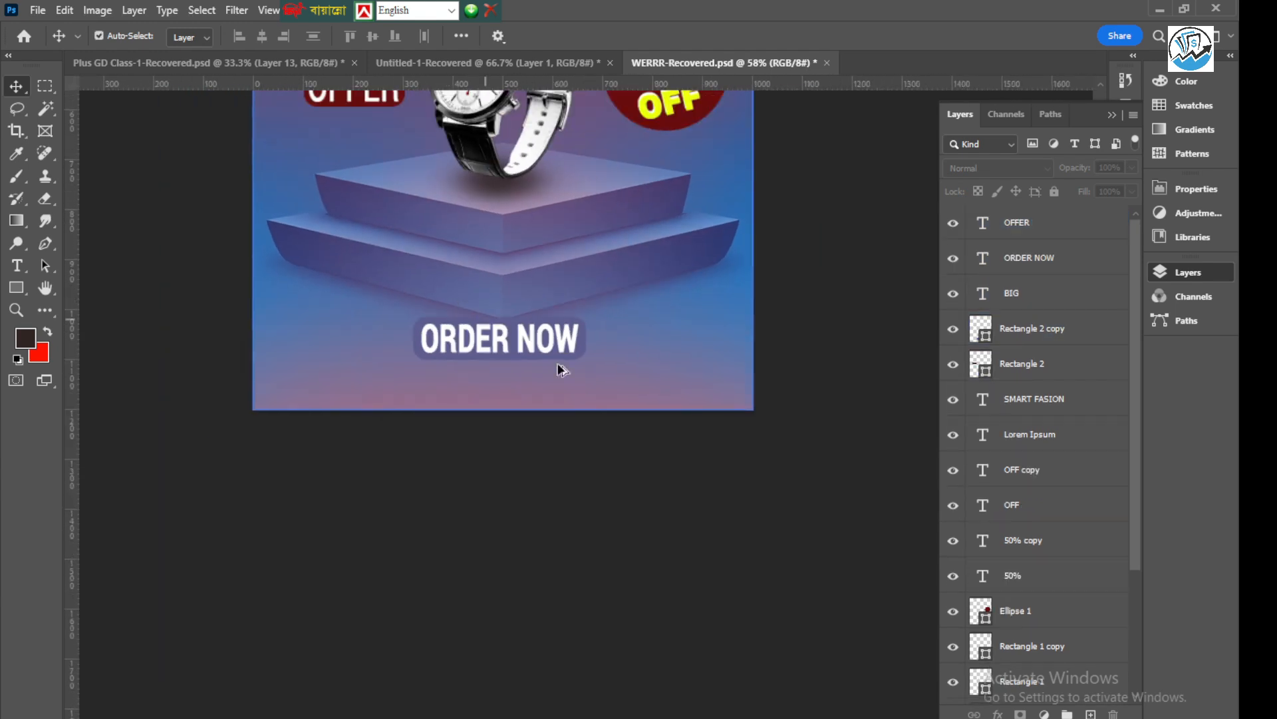
pyautogui.scroll(3, 532, 336)
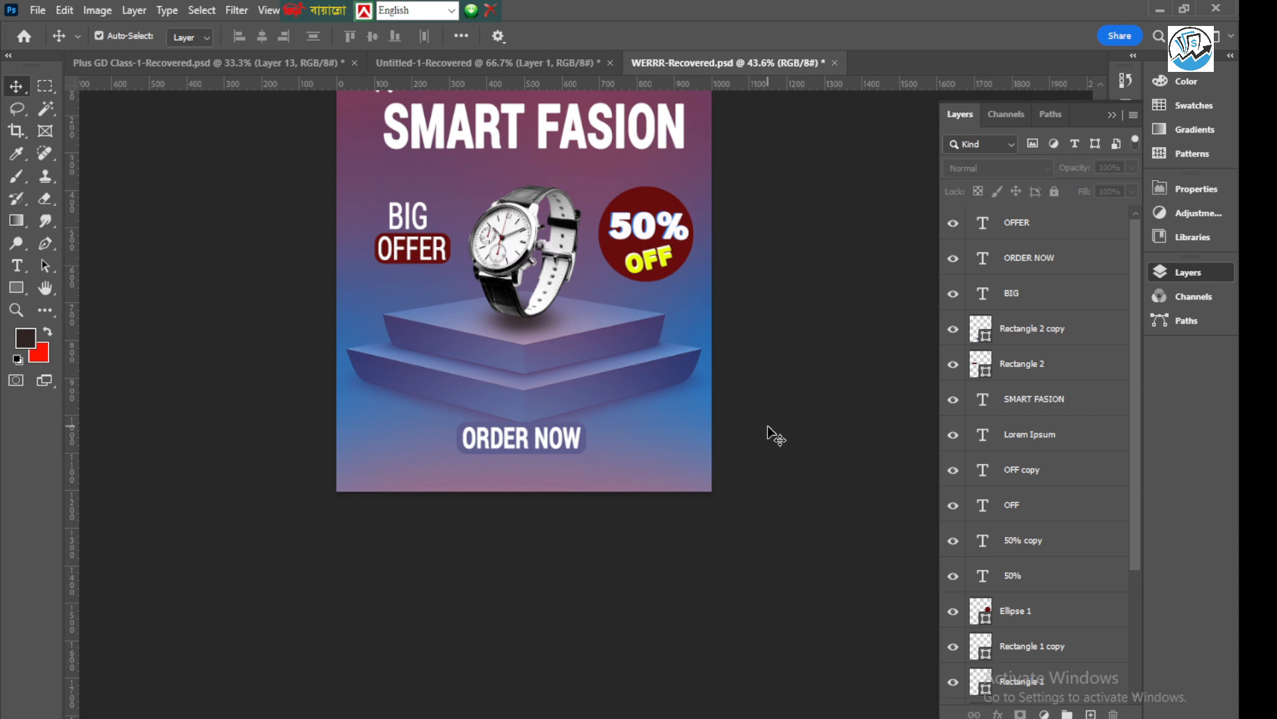
# Paint white on the Color Fill 1 layer mask with a 503 px brush to reveal the fill colour along the poster's lower edge
pyautogui.scroll(4, 772, 434)
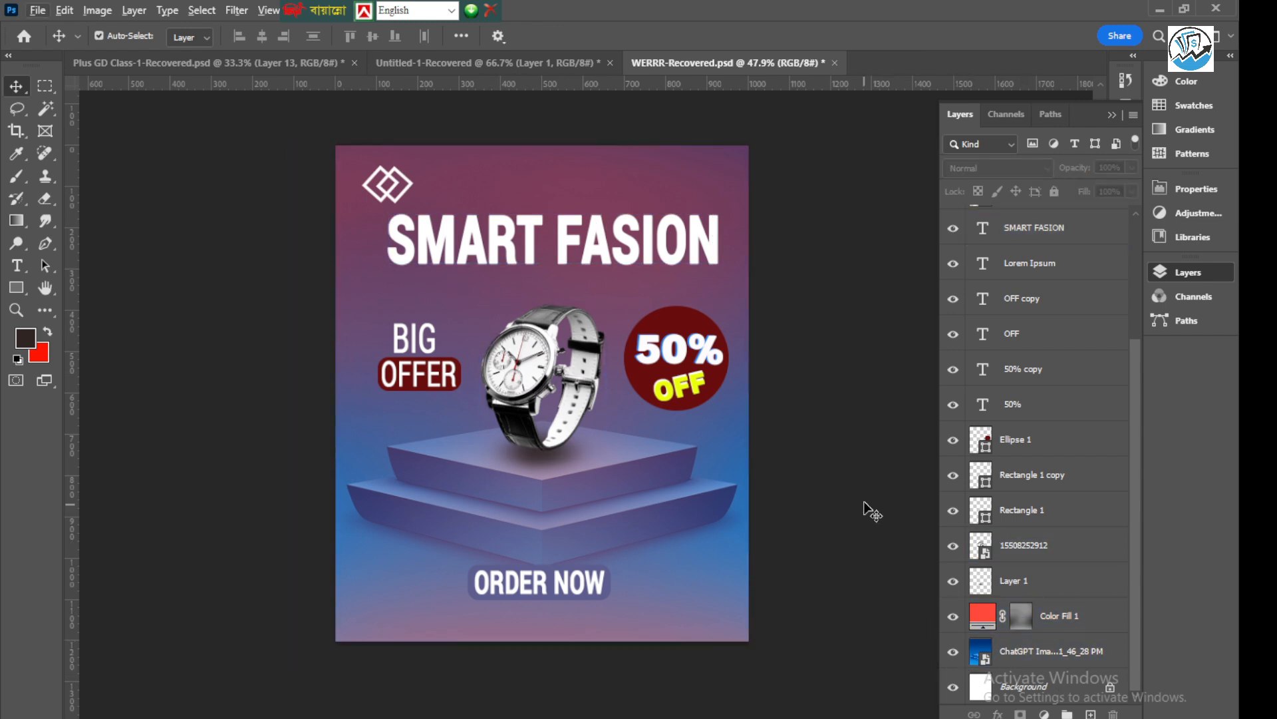
pyautogui.click(1023, 617)
pyautogui.press('d')
pyautogui.press('b')
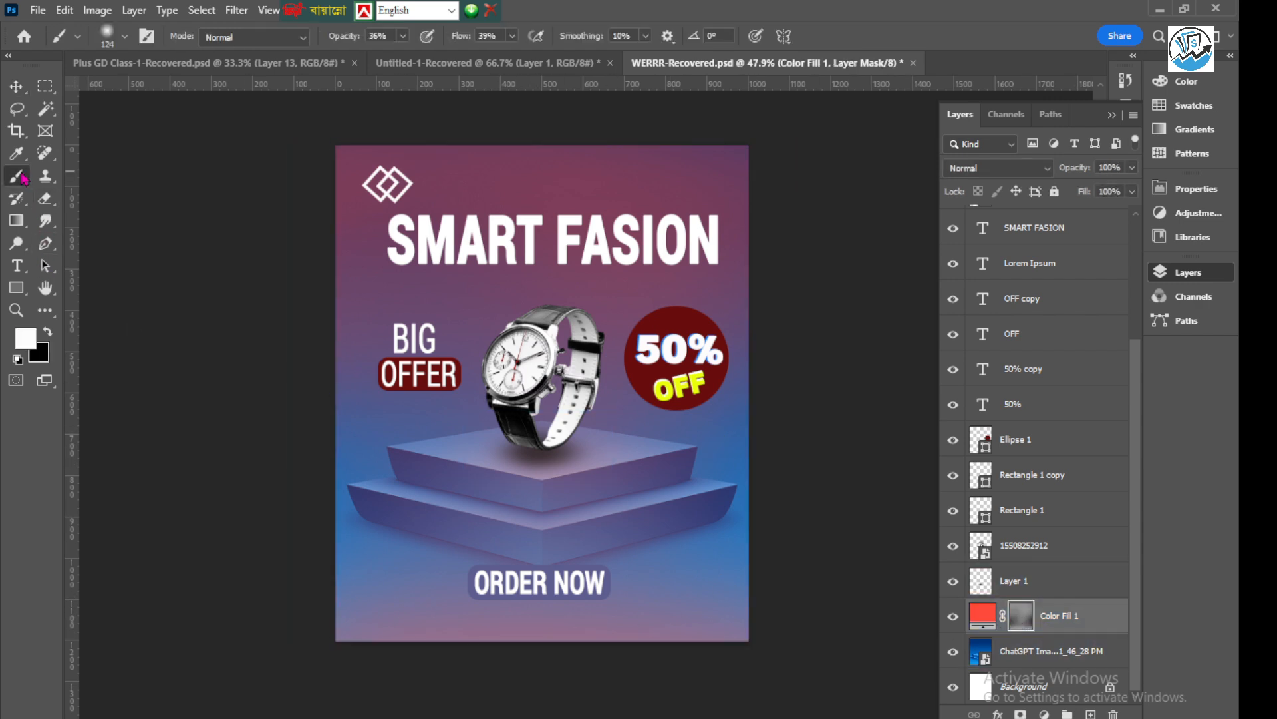
pyautogui.scroll(-2, 394, 394)
pyautogui.scroll(-1, 394, 393)
pyautogui.moveTo(428, 448); pyautogui.dragTo(578, 433)
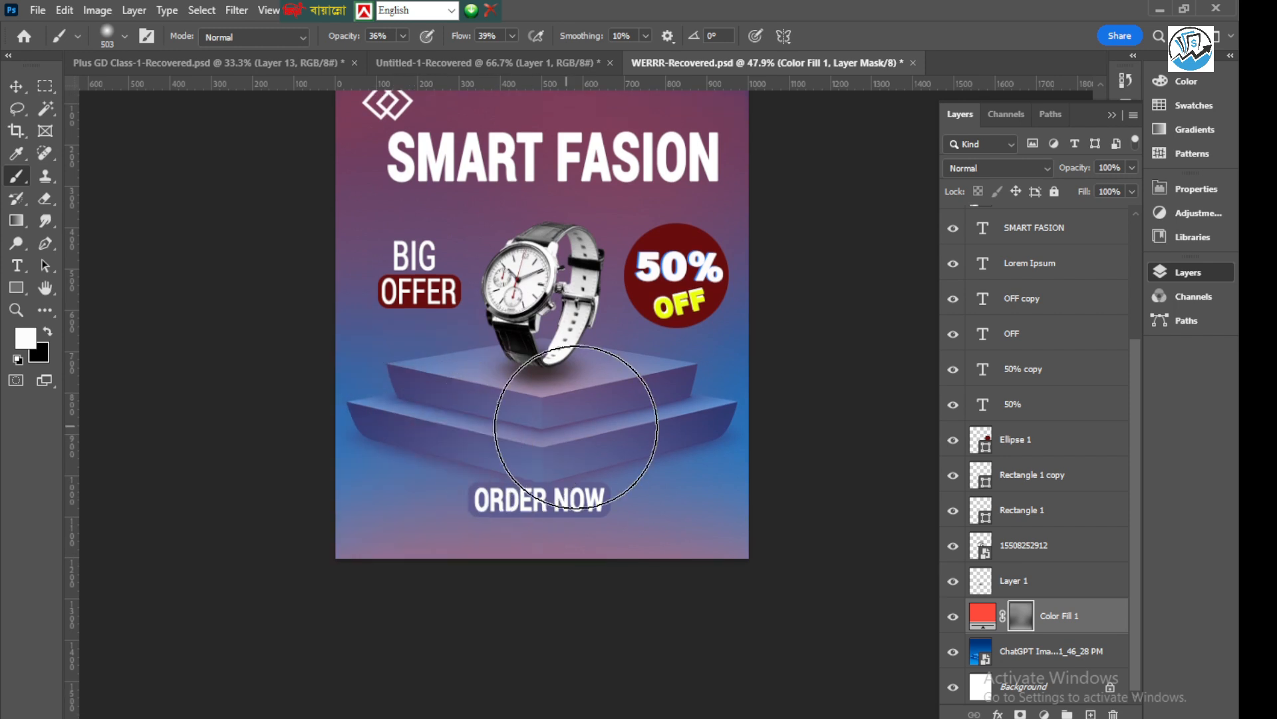
pyautogui.scroll(-2, 525, 459)
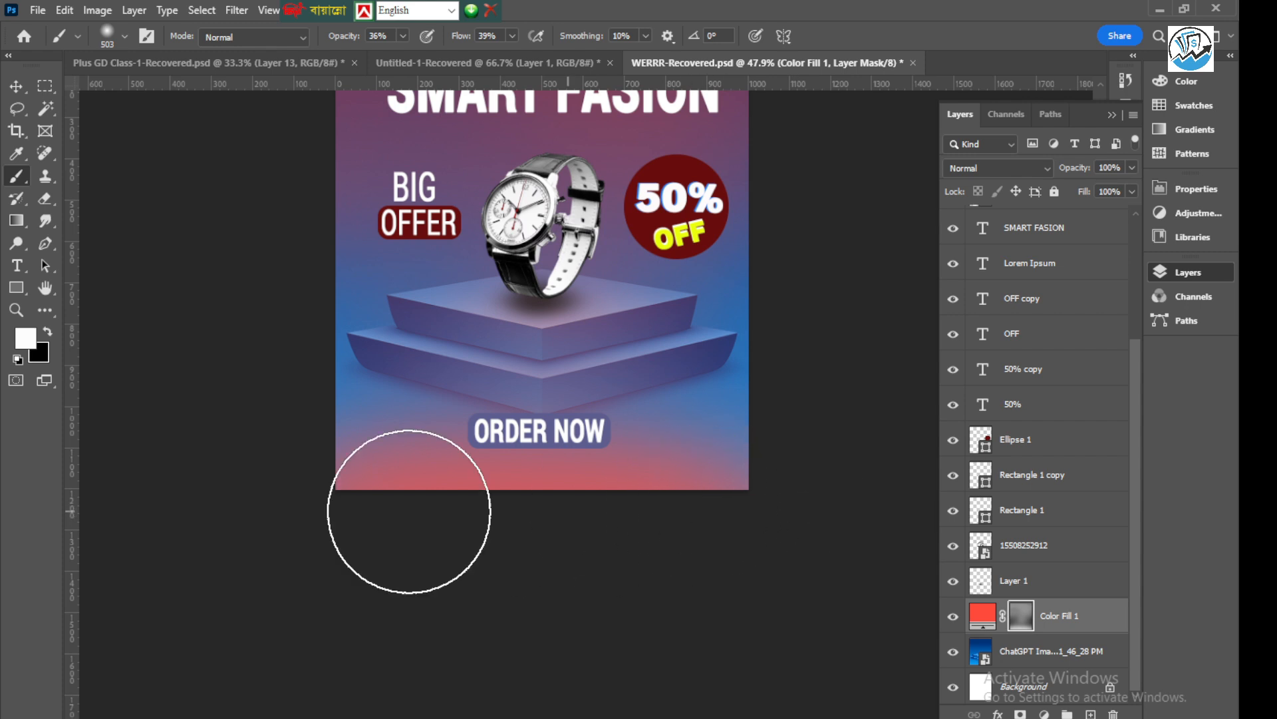
# Change the Color Fill 1 layer's colour to the orange-red #ff3c00
pyautogui.doubleClick(982, 616)
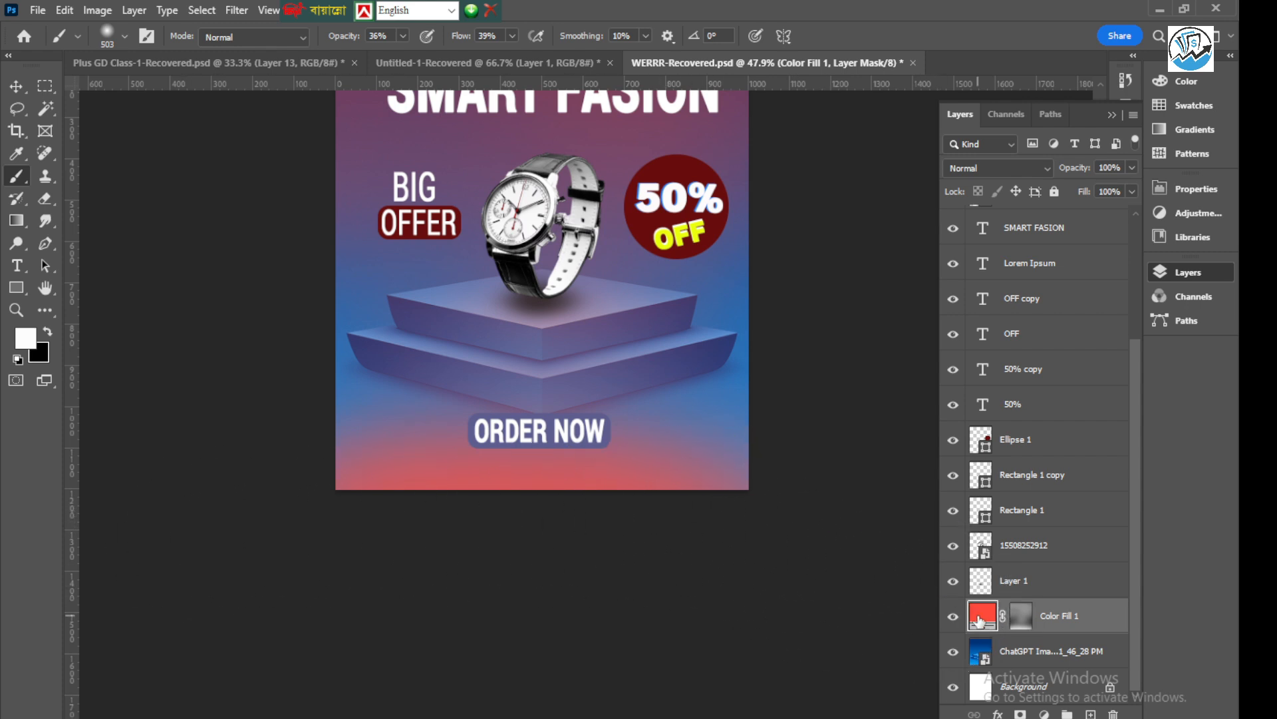
pyautogui.moveTo(1023, 373)
pyautogui.mouseDown()
pyautogui.moveTo(1037, 329)
pyautogui.moveTo(1036, 393)
pyautogui.moveTo(1011, 317)
pyautogui.moveTo(988, 329)
pyautogui.mouseUp()
pyautogui.press('alt')
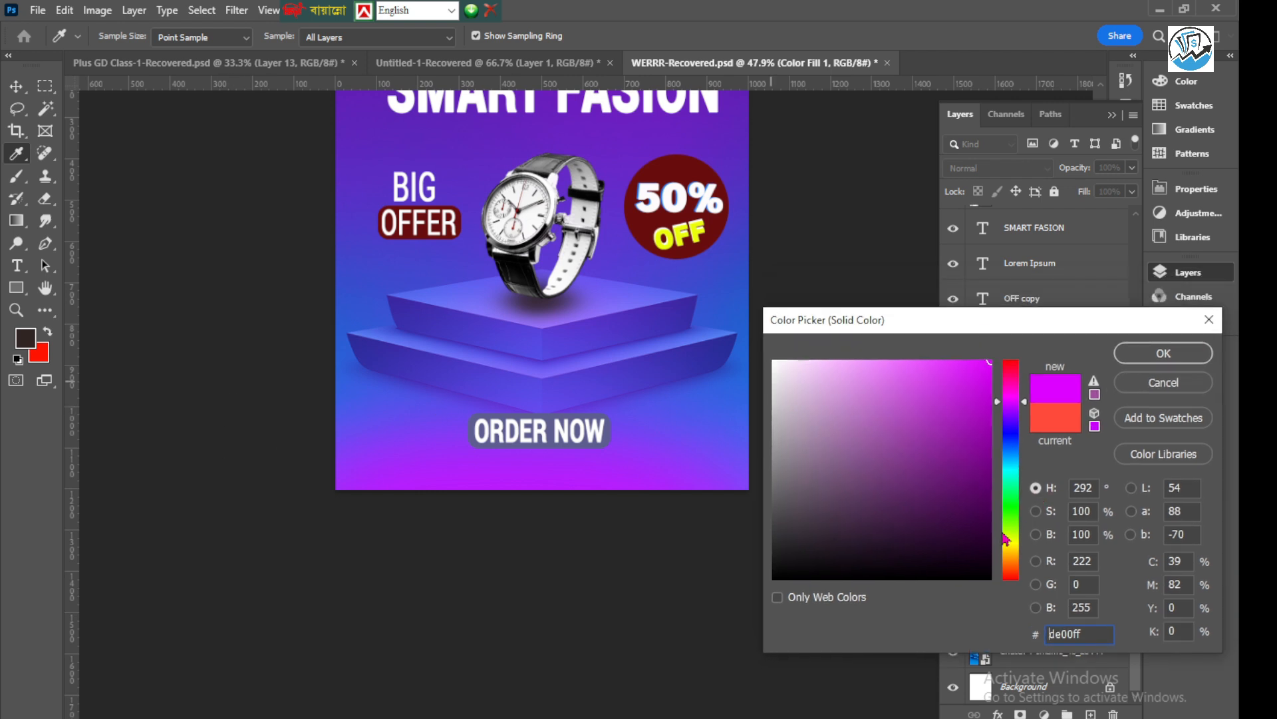
pyautogui.moveTo(1012, 556); pyautogui.dragTo(1014, 576)
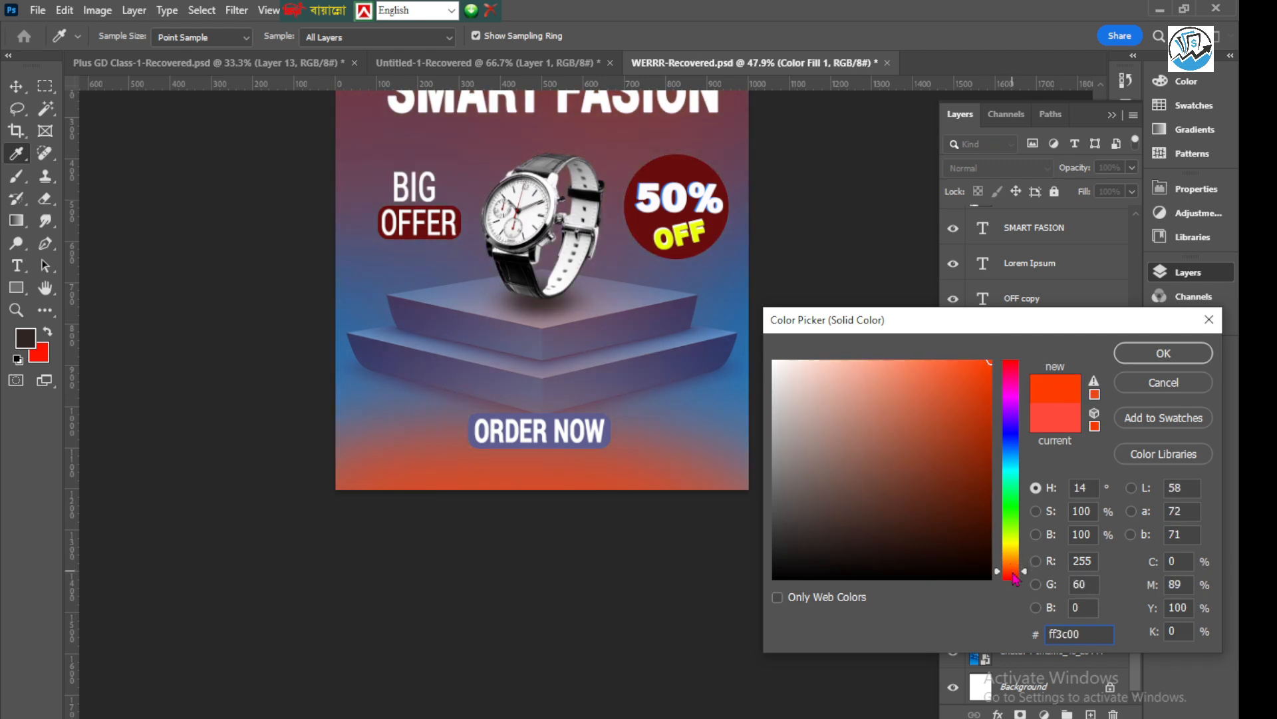
pyautogui.click(1183, 354)
# Paint black on the Color Fill 1 layer mask with the 503 px brush to hide the orange along the poster's lower edge, and save
pyautogui.scroll(-6, 505, 436)
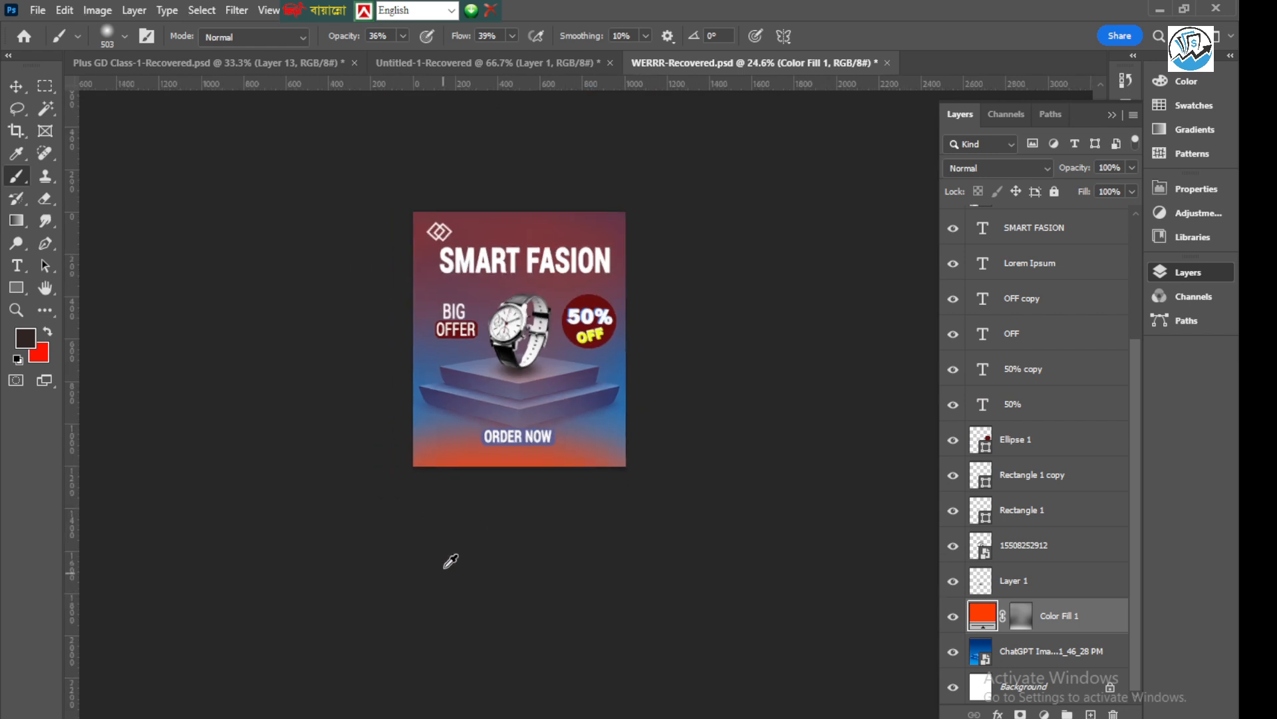
pyautogui.scroll(1, 529, 233)
pyautogui.click(16, 85)
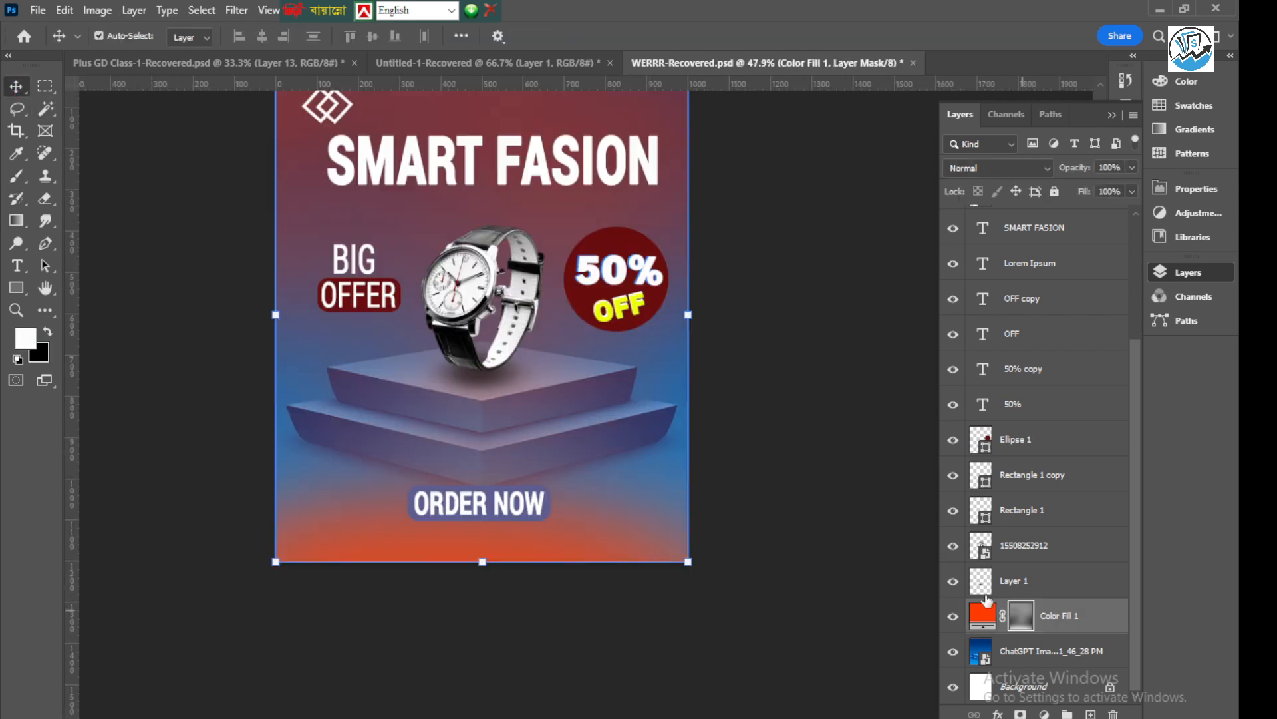
pyautogui.click(16, 175)
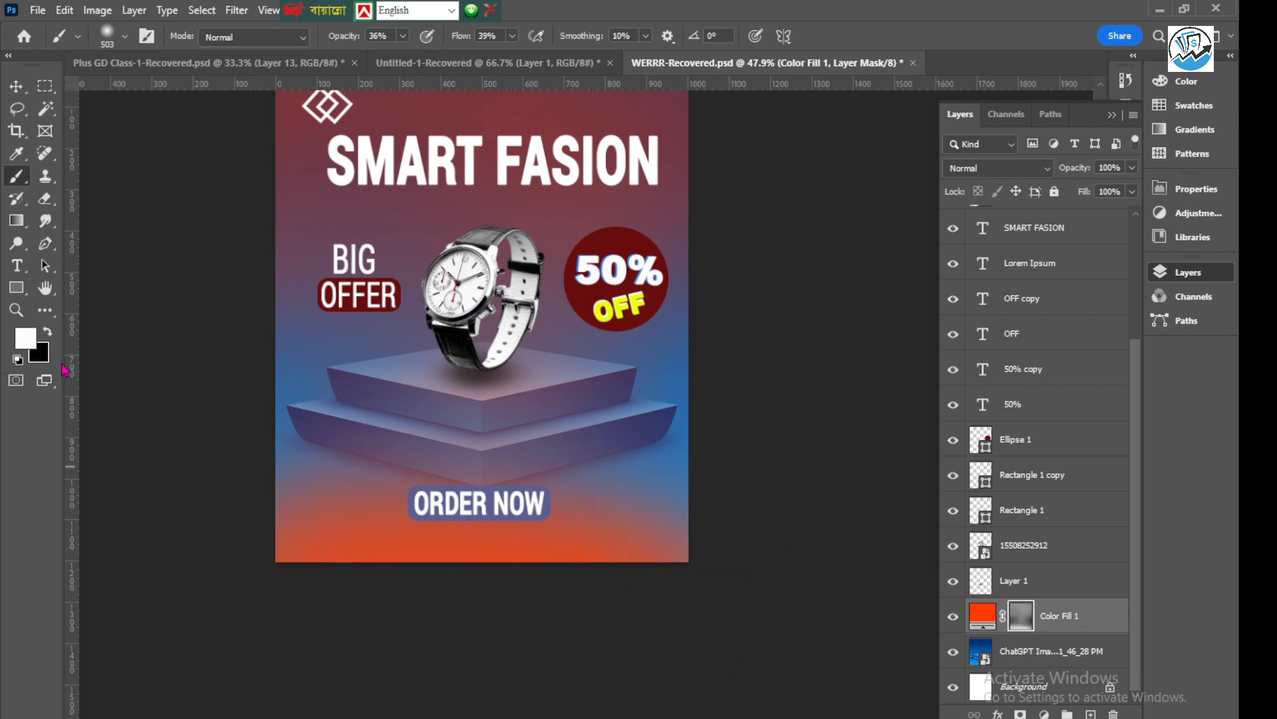
pyautogui.click(48, 331)
pyautogui.moveTo(229, 562)
pyautogui.mouseDown()
pyautogui.moveTo(783, 576)
pyautogui.moveTo(227, 572)
pyautogui.moveTo(270, 557)
pyautogui.moveTo(243, 540)
pyautogui.moveTo(705, 616)
pyautogui.mouseUp()
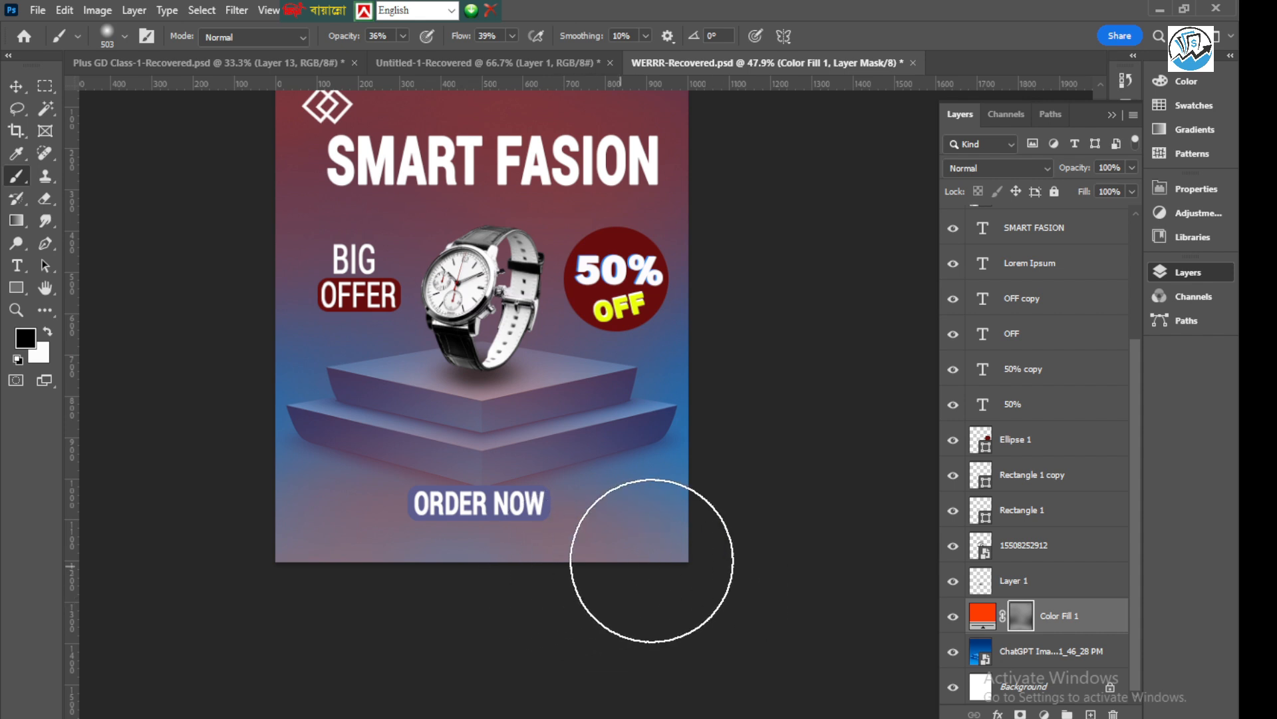
pyautogui.scroll(-2, 746, 487)
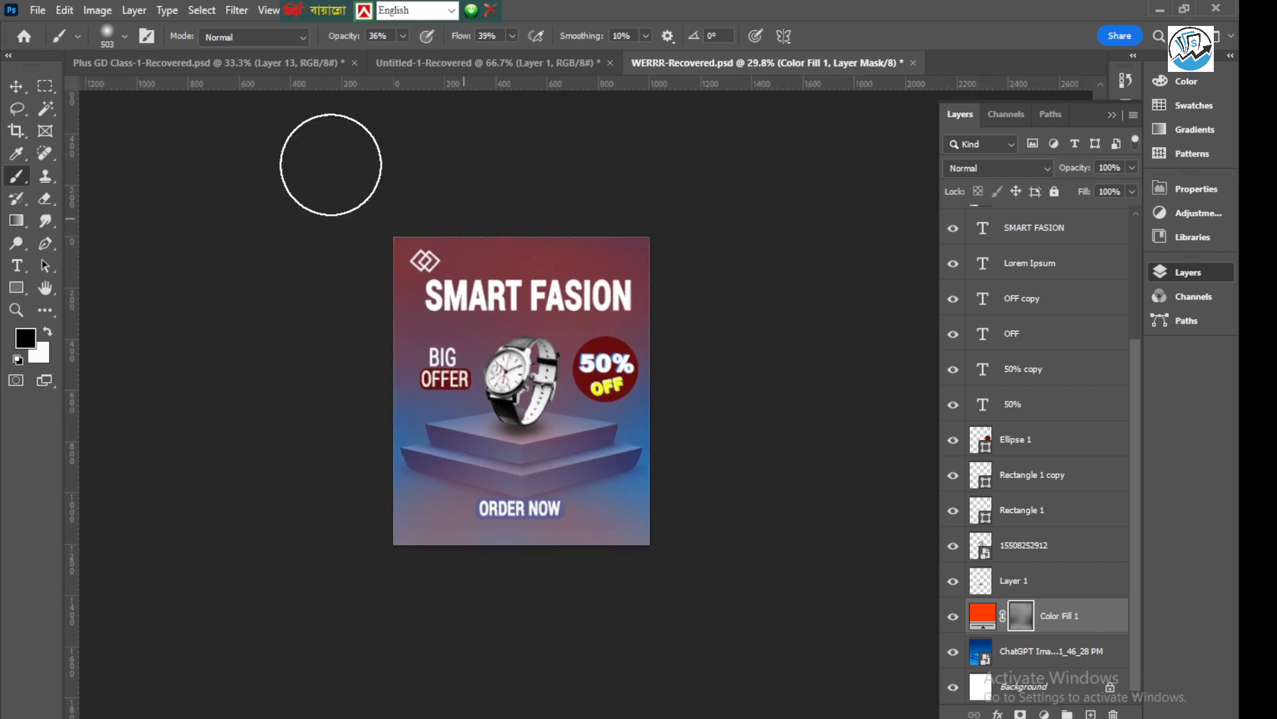
pyautogui.click(16, 86)
pyautogui.click(285, 274)
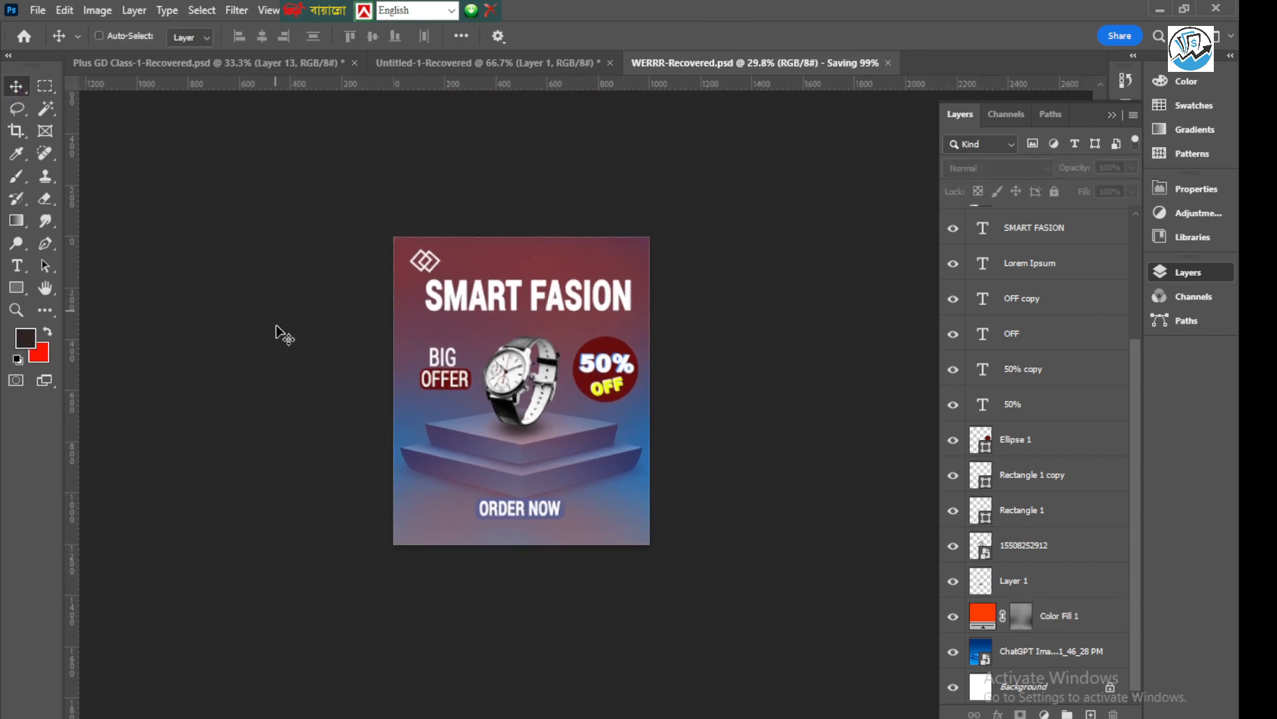
pyautogui.scroll(3, 608, 457)
pyautogui.click(439, 344)
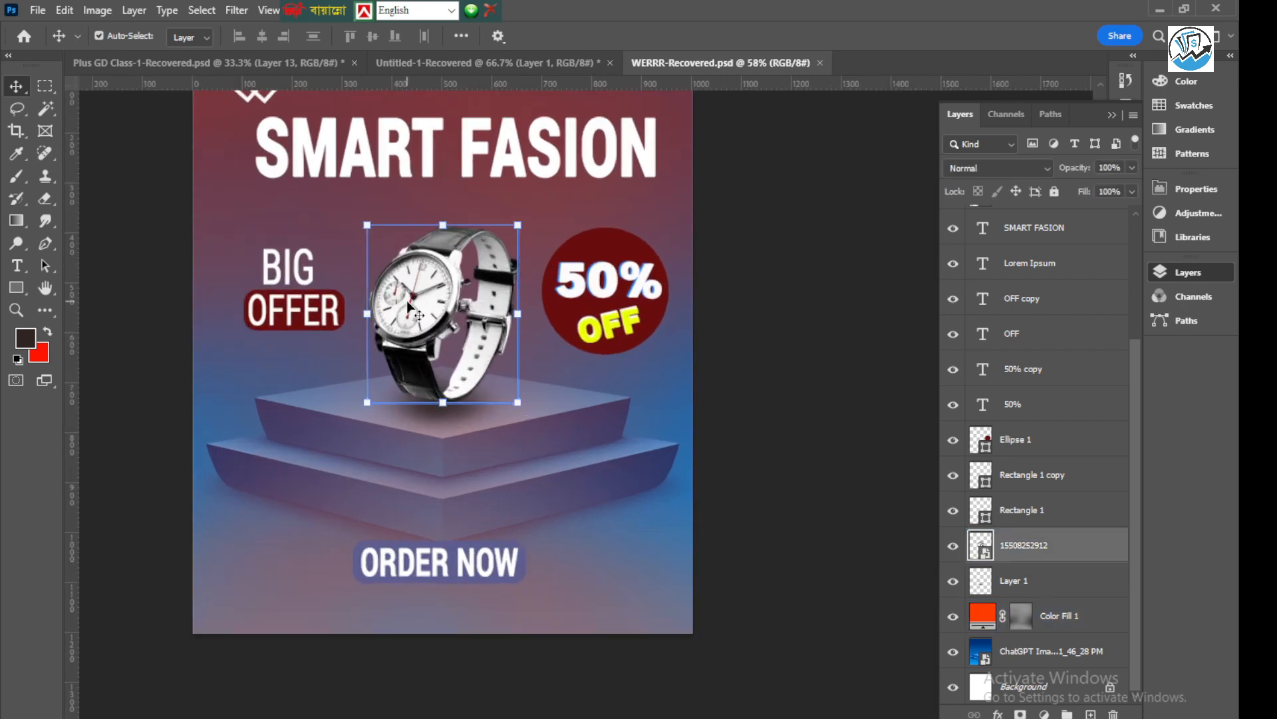
pyautogui.click(727, 322)
pyautogui.scroll(-1, 634, 434)
pyautogui.scroll(-3, 630, 431)
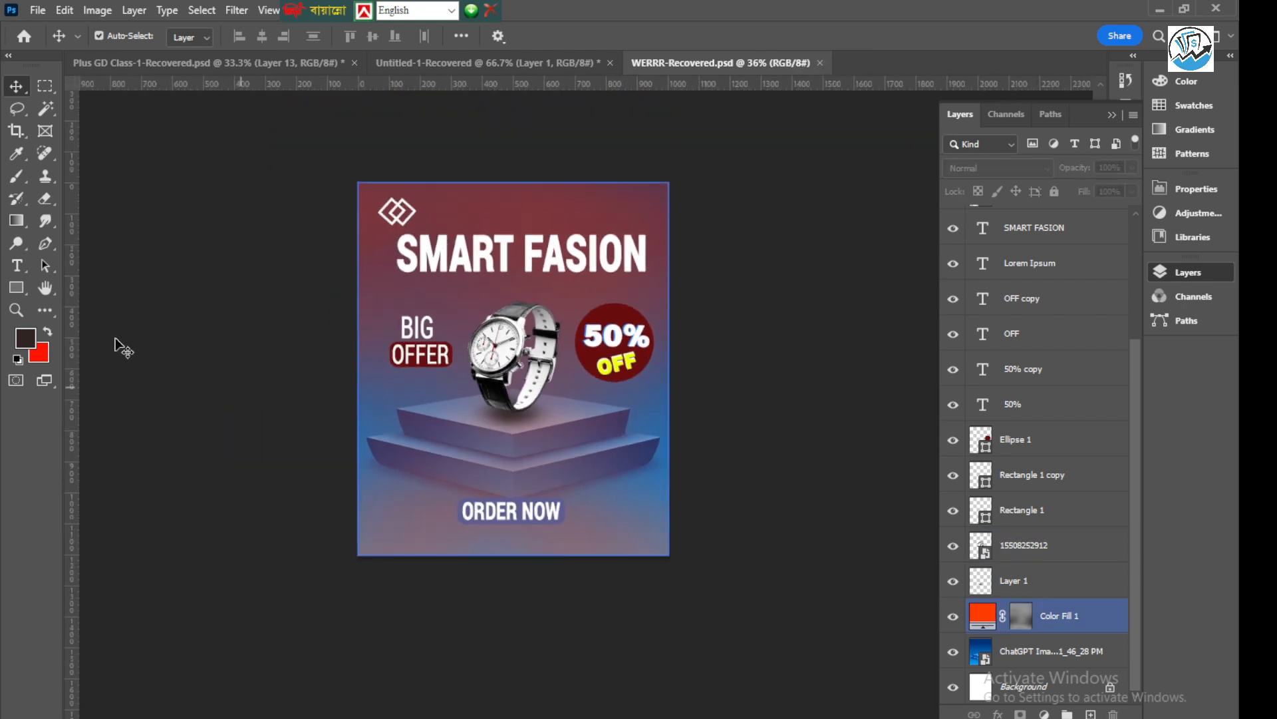
# Draw a circle about 576 px in diameter over the podium and the "ORDER NOW" button with the Ellipse tool
pyautogui.rightClick(16, 288)
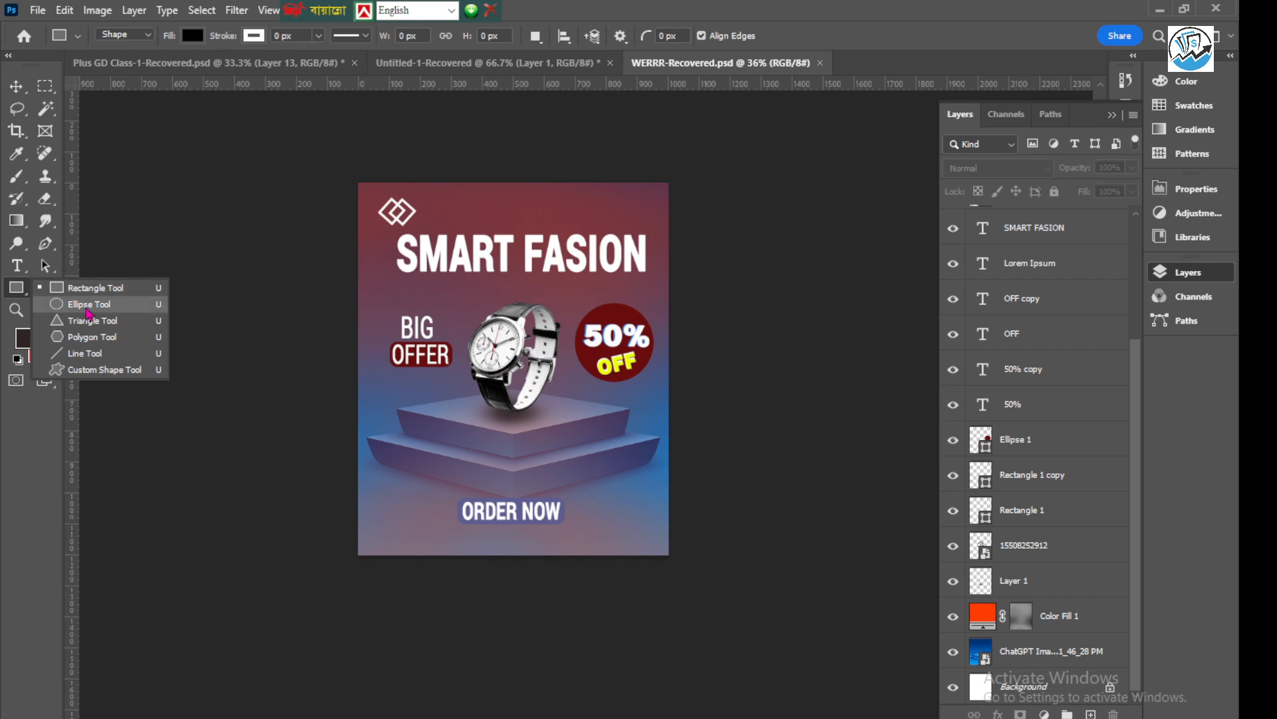
pyautogui.click(78, 305)
pyautogui.moveTo(399, 391); pyautogui.dragTo(585, 569)
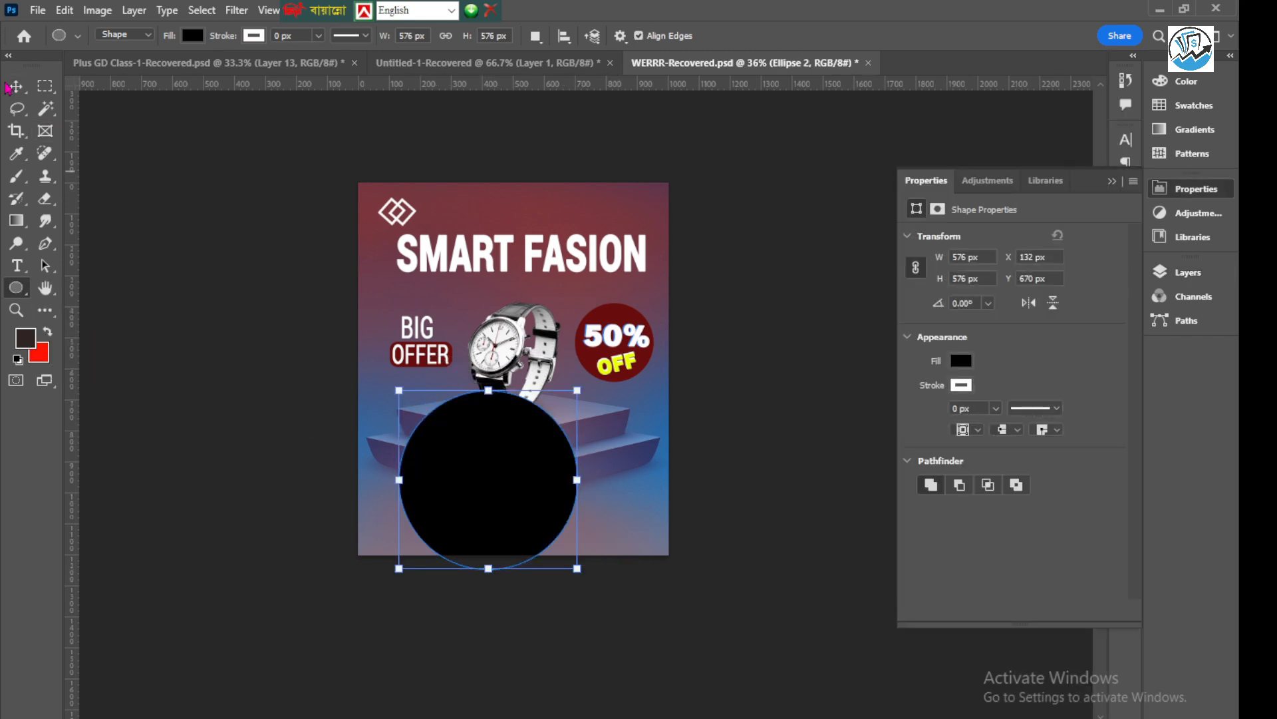
pyautogui.click(16, 86)
# Turn the circle into a ring by removing its fill and giving it a white stroke 31.97 px wide
pyautogui.click(962, 386)
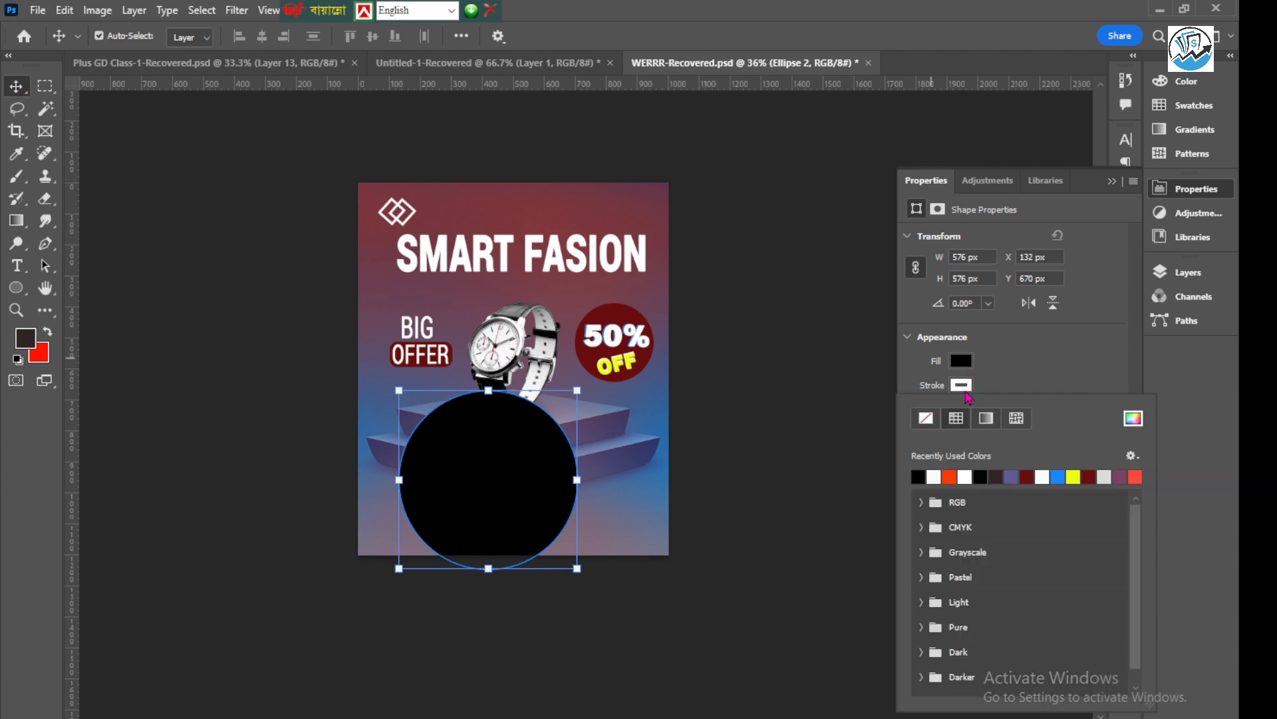
pyautogui.click(925, 417)
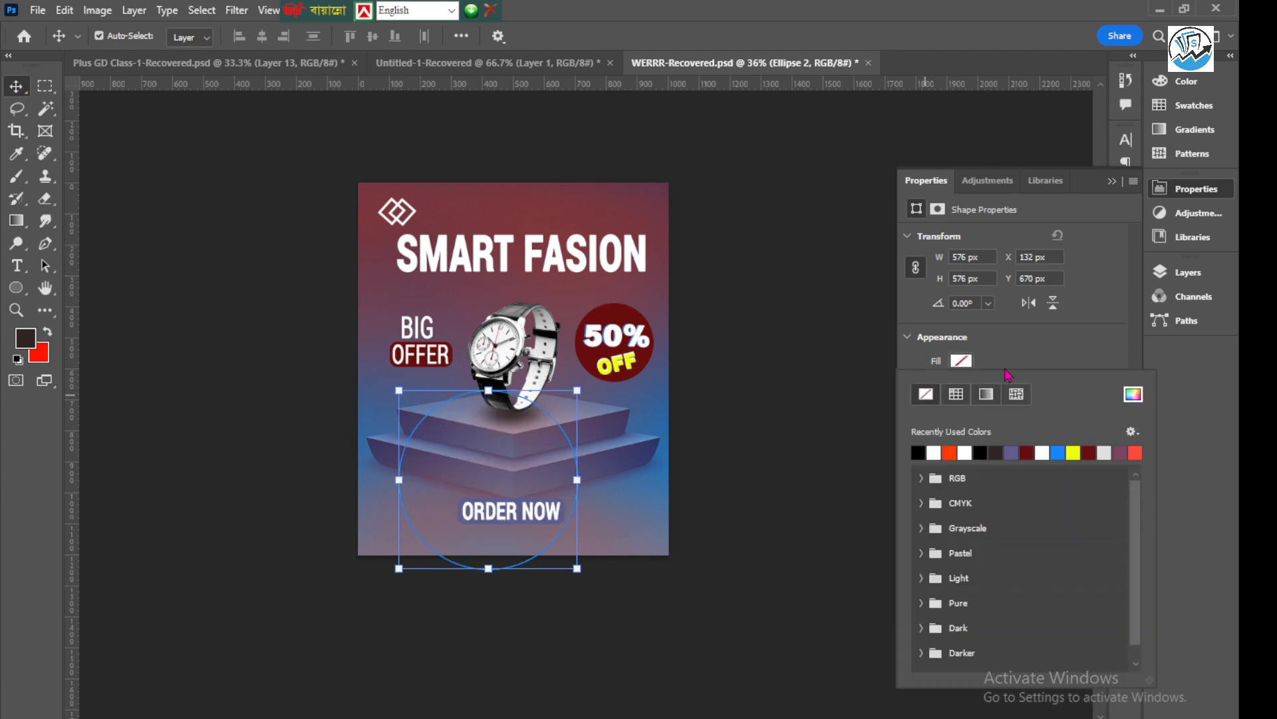
pyautogui.click(965, 391)
pyautogui.click(962, 386)
pyautogui.scroll(-3, 1002, 384)
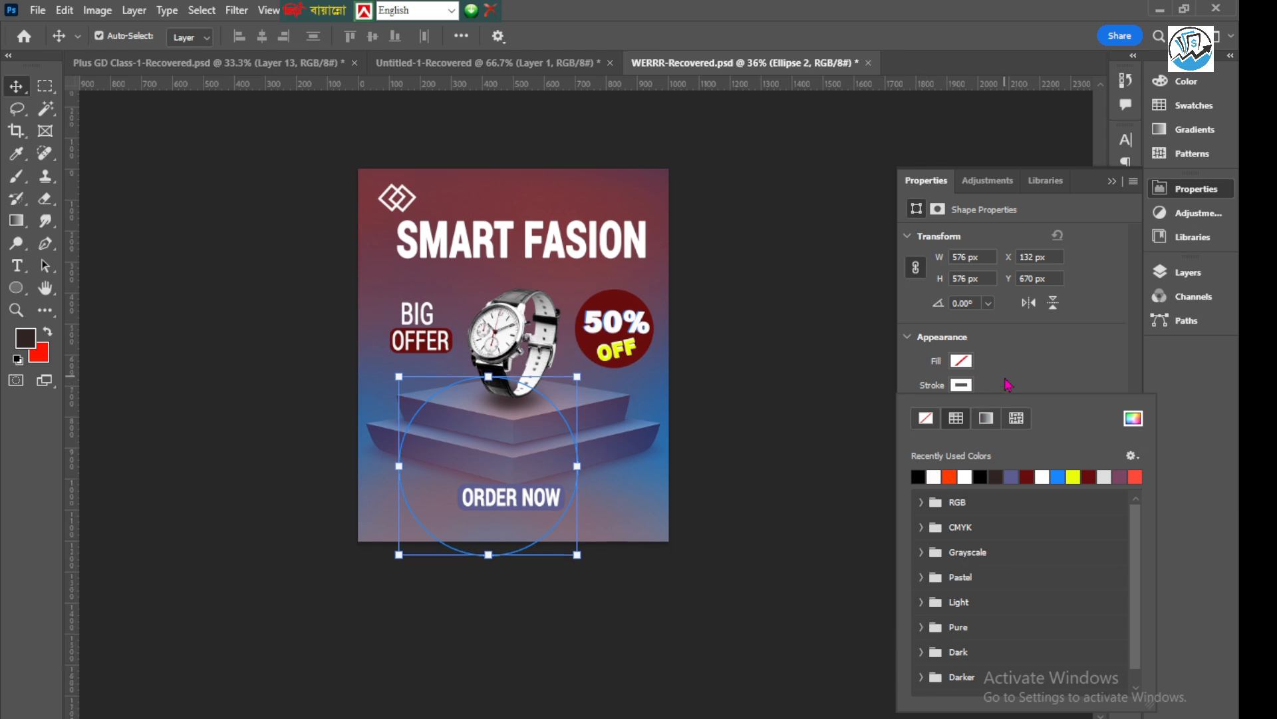
pyautogui.click(994, 373)
pyautogui.scroll(-1, 995, 370)
pyautogui.click(996, 409)
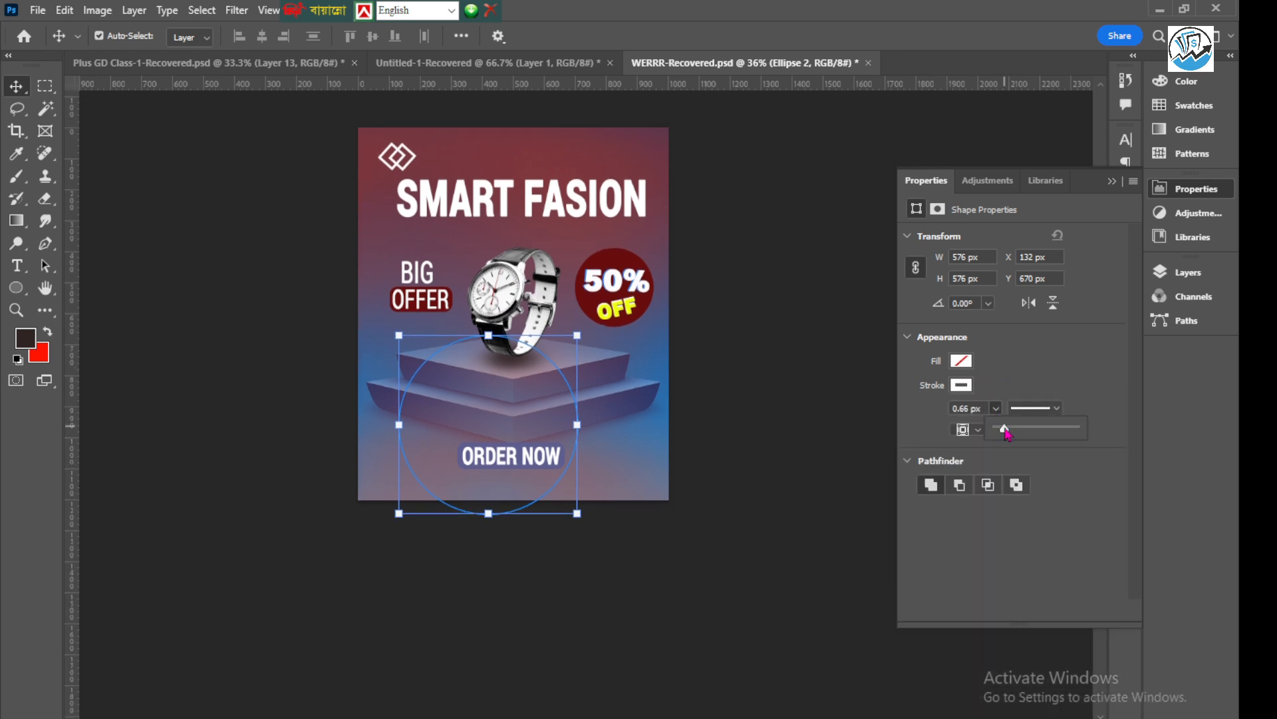
pyautogui.moveTo(1023, 434); pyautogui.dragTo(1026, 434)
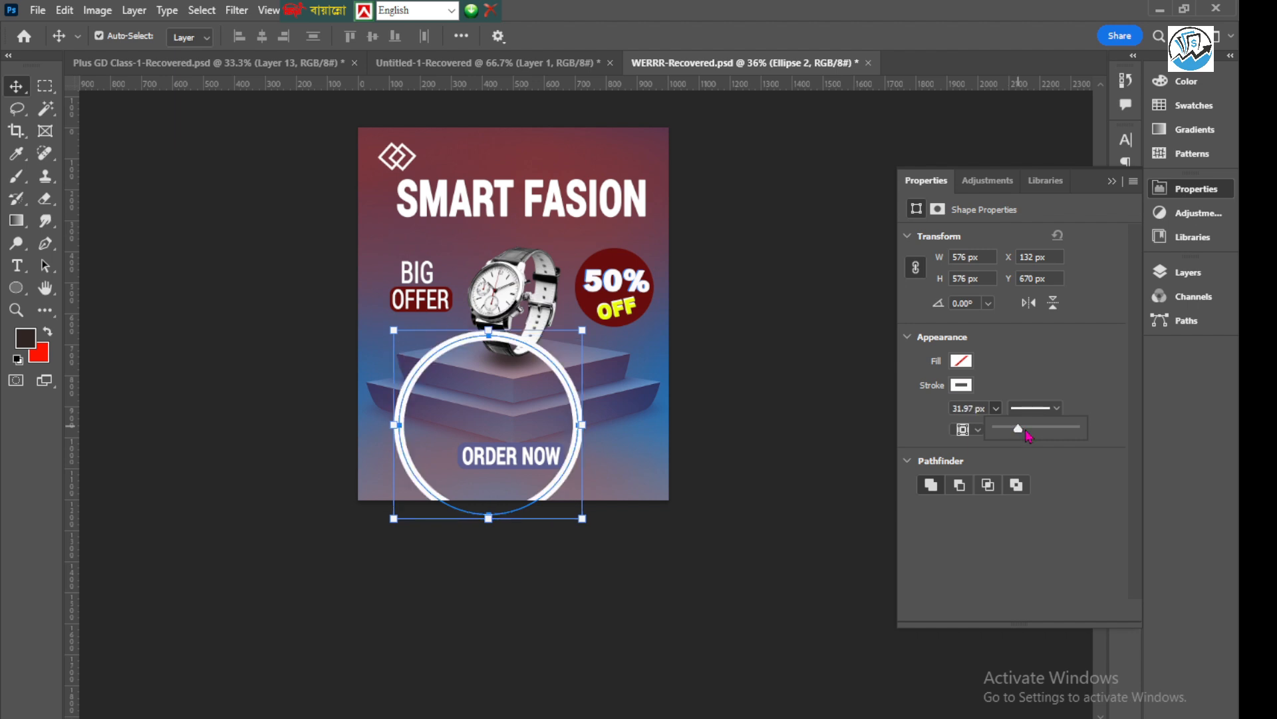
pyautogui.click(157, 157)
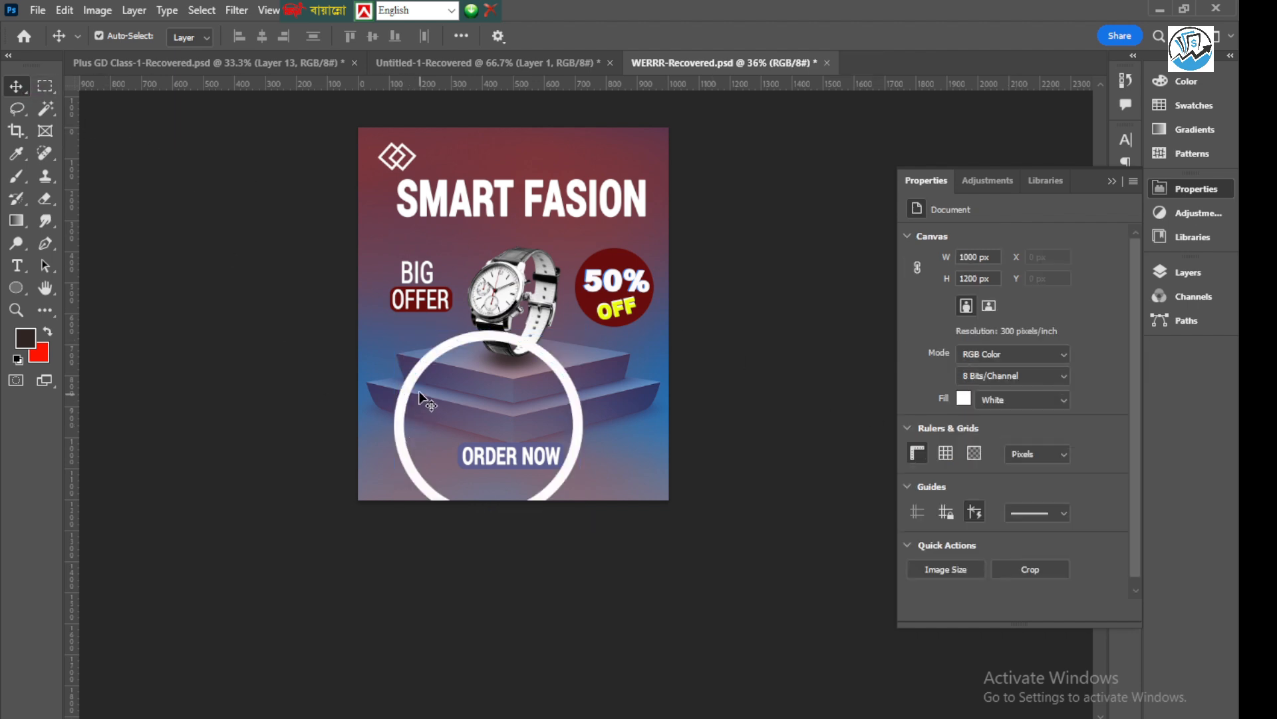
# Move the white ring over the poster's lower-right corner so that only an arc lies on the canvas
pyautogui.moveTo(407, 389); pyautogui.dragTo(601, 484)
pyautogui.scroll(2, 601, 485)
pyautogui.scroll(1, 625, 482)
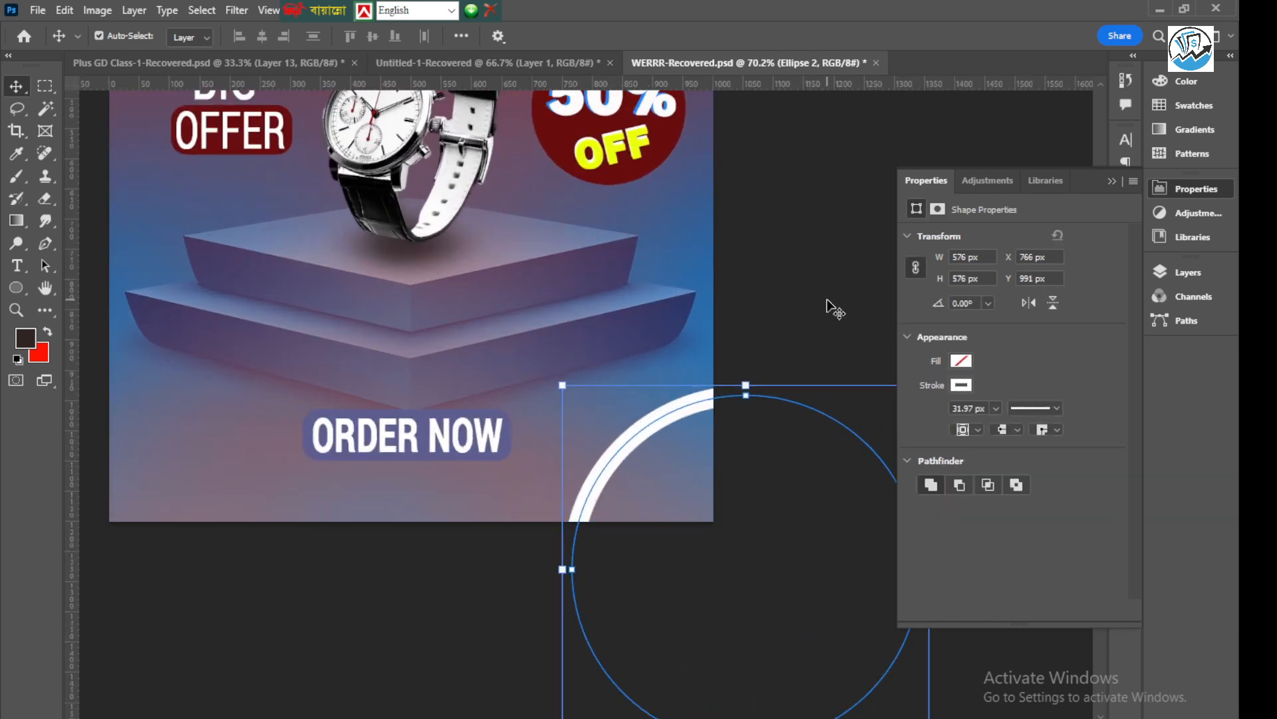
pyautogui.click(827, 308)
# Lower the opacity of the corner ring's layer to 24%
pyautogui.click(673, 420)
pyautogui.click(1188, 272)
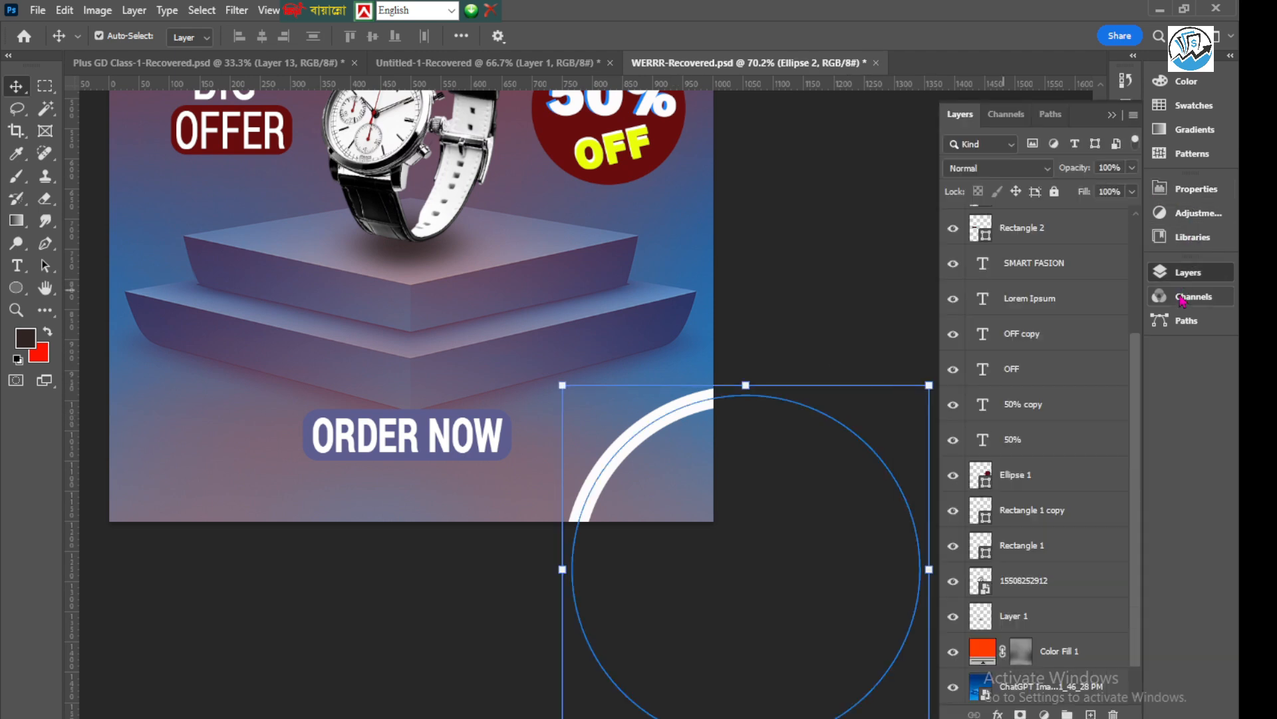
pyautogui.click(1132, 168)
pyautogui.moveTo(1133, 187); pyautogui.dragTo(1091, 189)
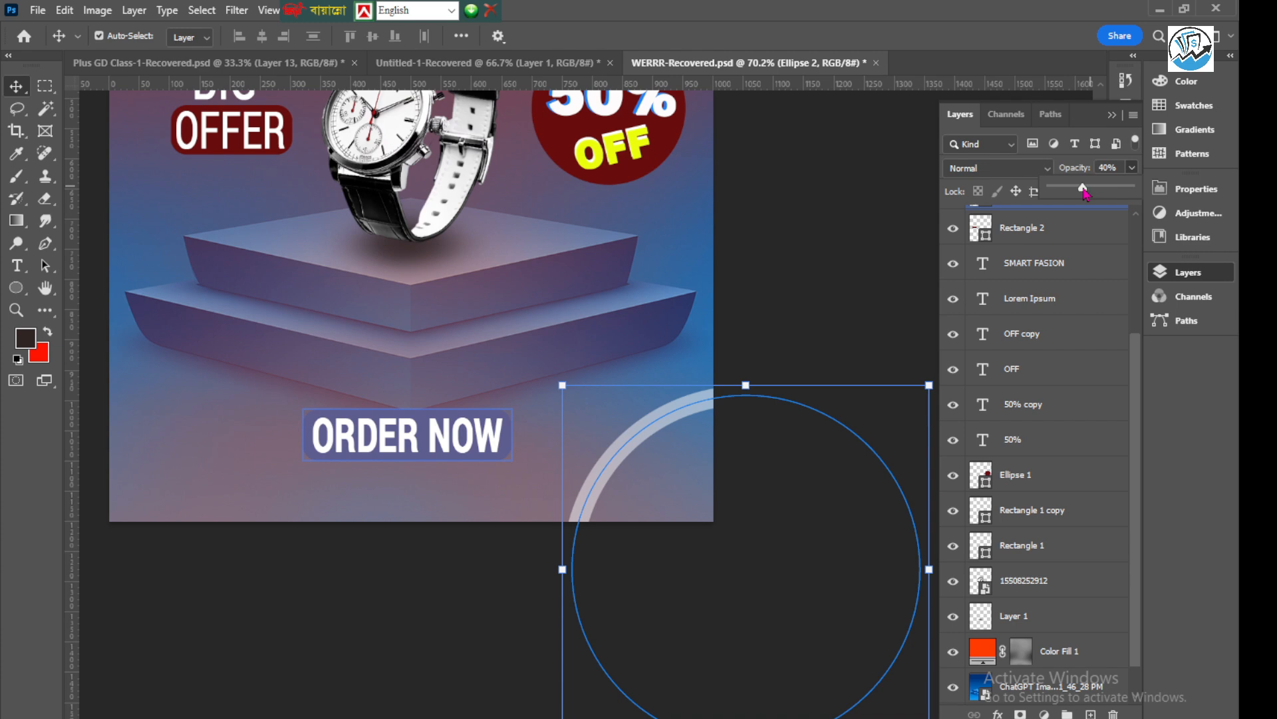
pyautogui.click(883, 268)
# Duplicate the faded ring and place the copy partly off the poster's left edge, beside the "BIG OFFER" text
pyautogui.scroll(-3, 603, 341)
pyautogui.scroll(2, 636, 421)
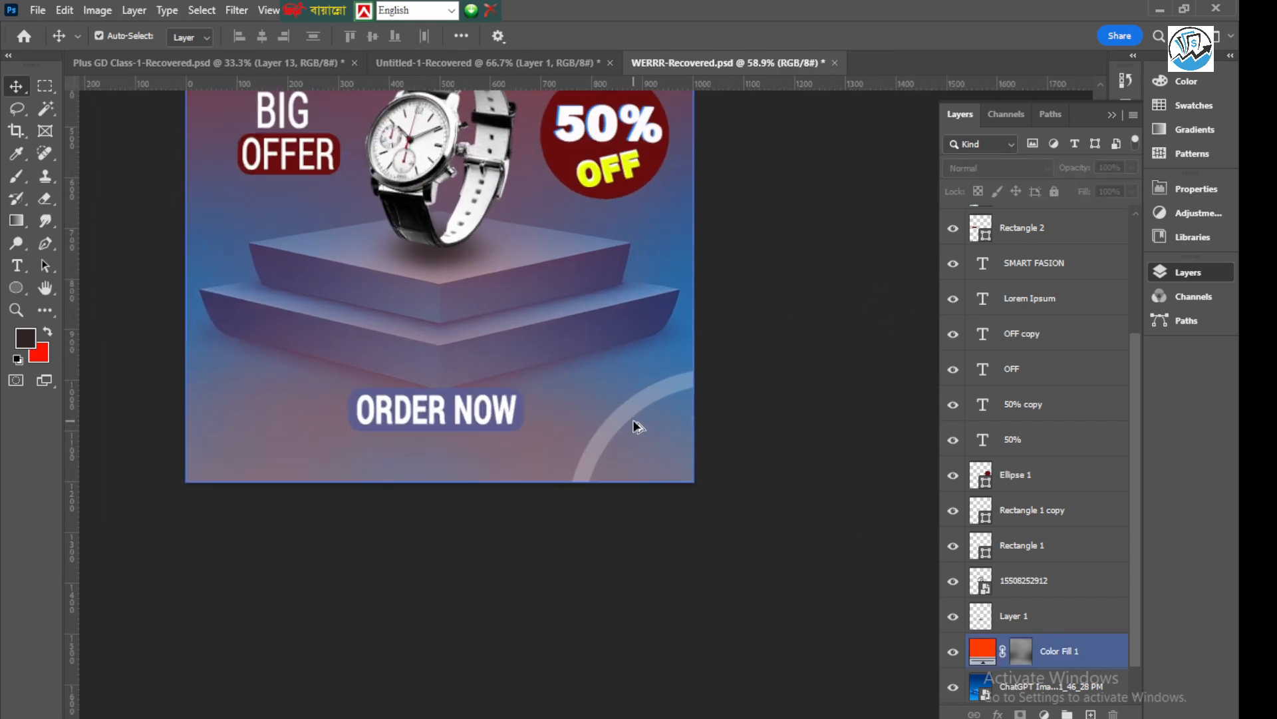
pyautogui.click(632, 410)
pyautogui.moveTo(629, 422); pyautogui.dragTo(114, 142)
pyautogui.click(223, 571)
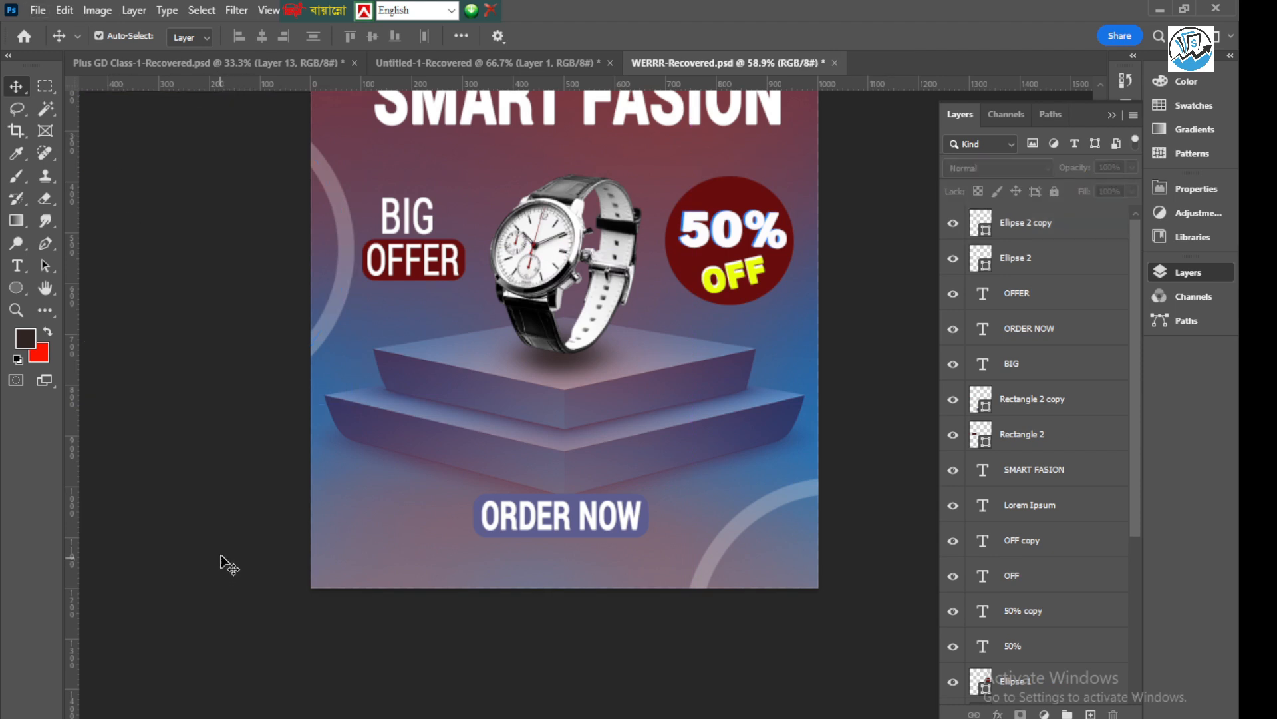
pyautogui.scroll(-5, 222, 559)
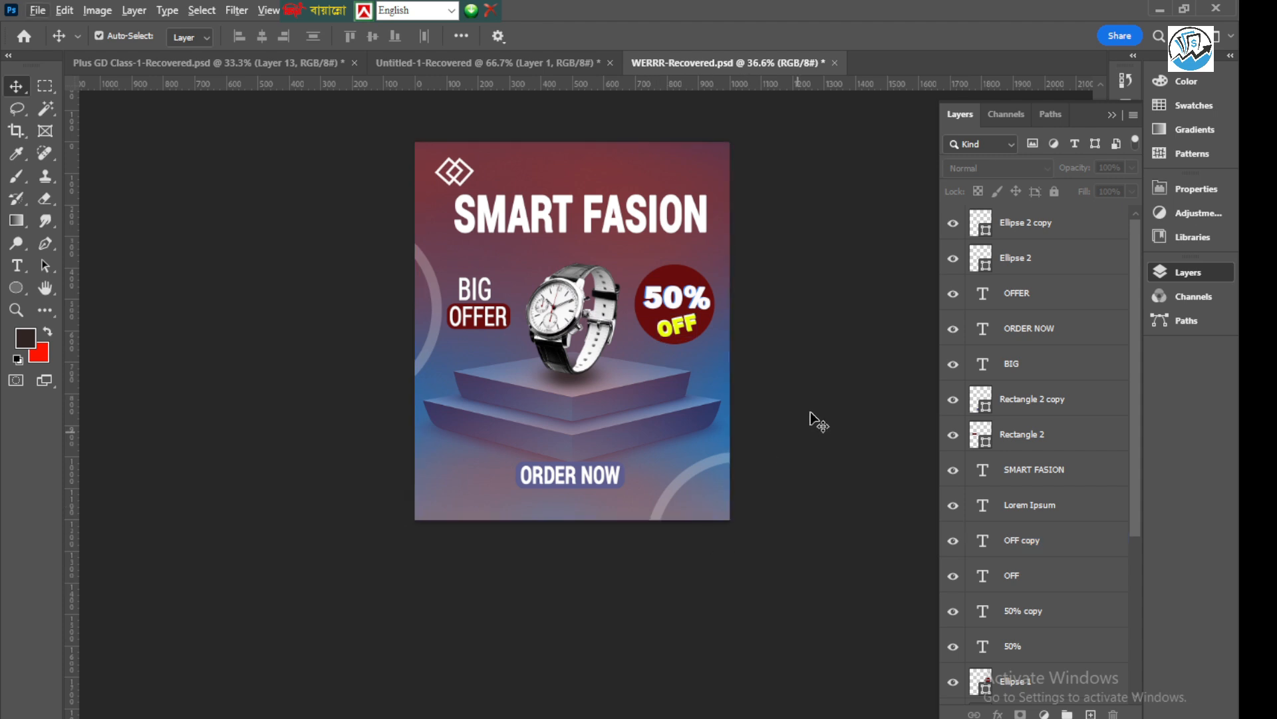
pyautogui.scroll(4, 818, 279)
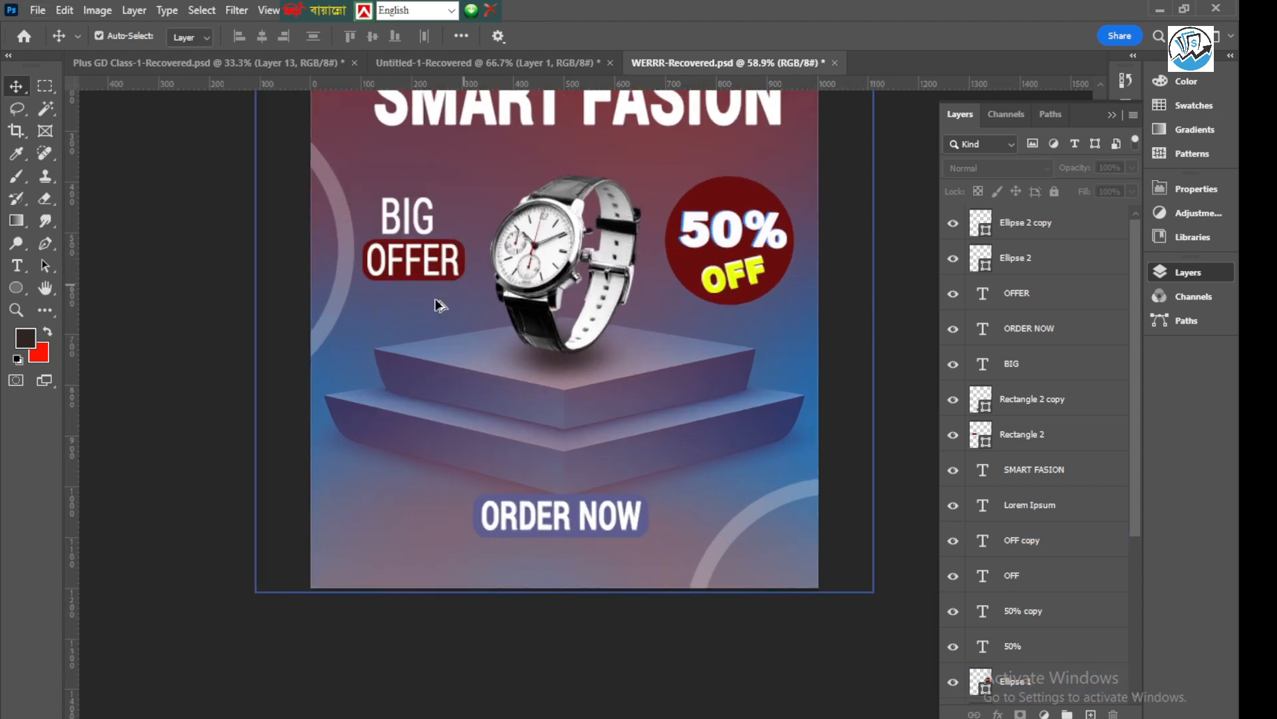
pyautogui.scroll(-4, 437, 305)
pyautogui.click(650, 322)
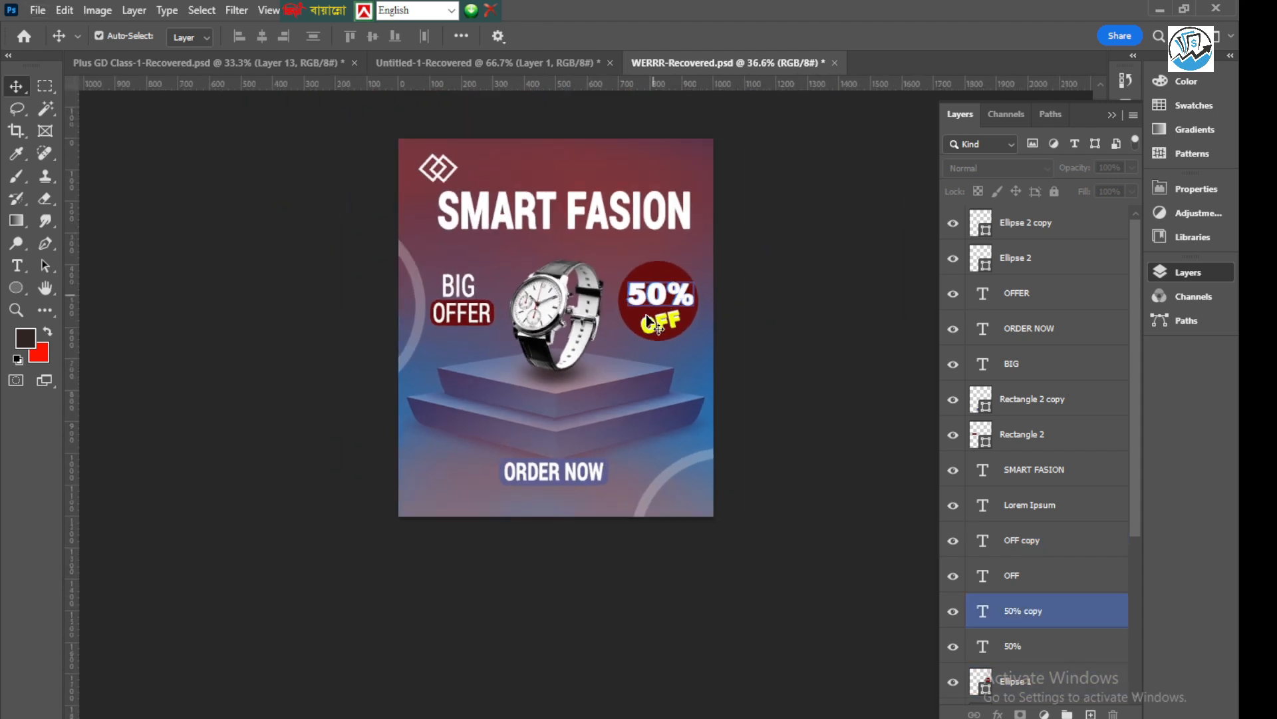
pyautogui.click(640, 352)
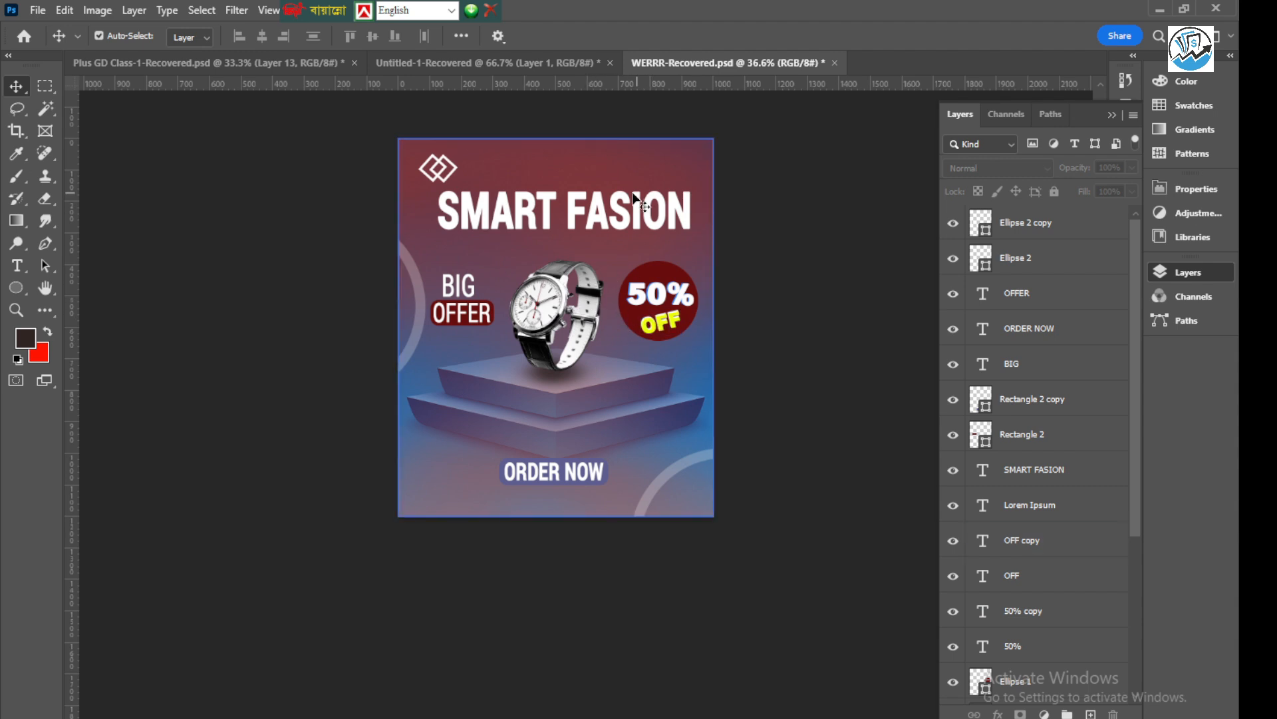
pyautogui.scroll(2, 577, 184)
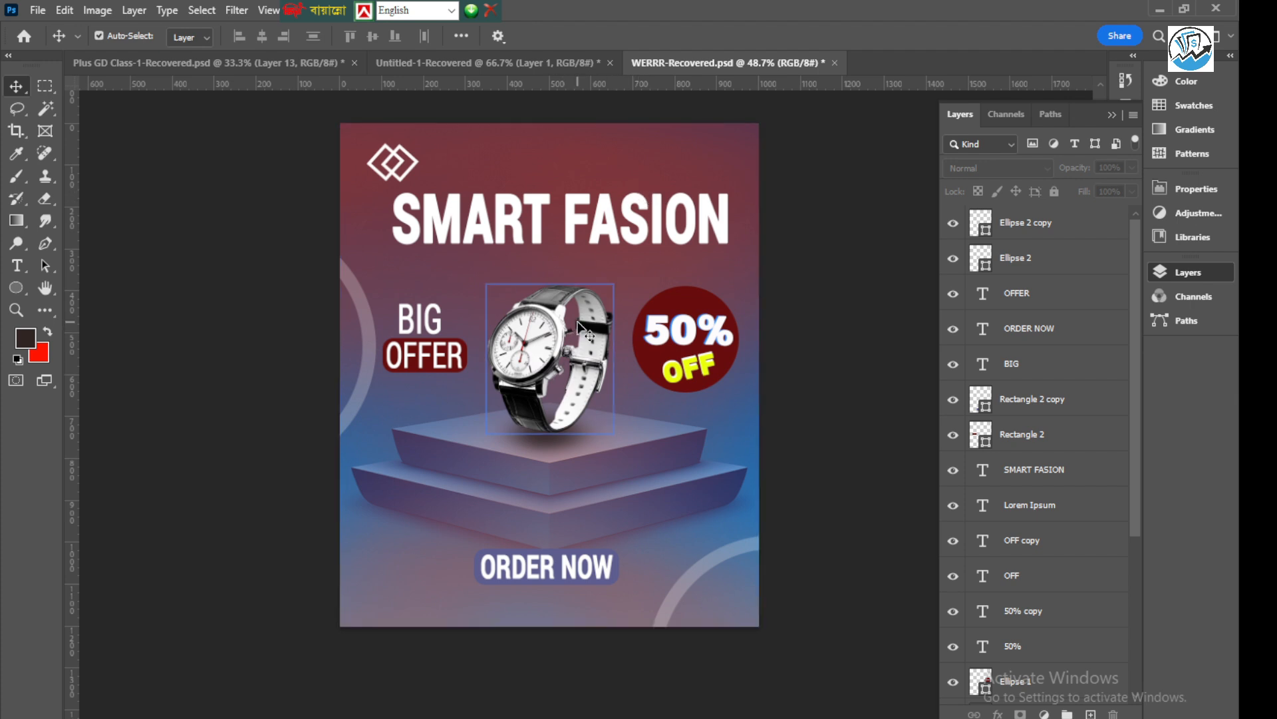
# Recolour the "ORDER NOW" text yellow (#ebff0c) by sampling the colour from the "OFF" text
pyautogui.scroll(2, 545, 584)
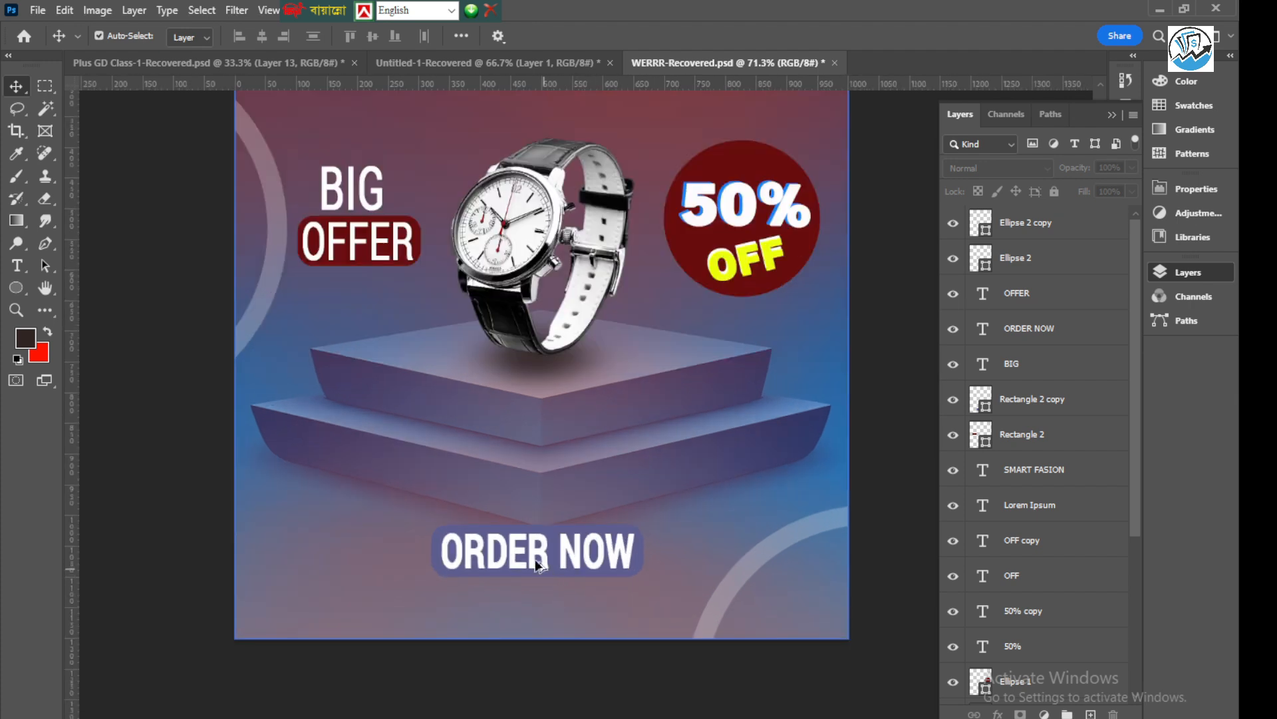
pyautogui.doubleClick(535, 558)
pyautogui.click(692, 36)
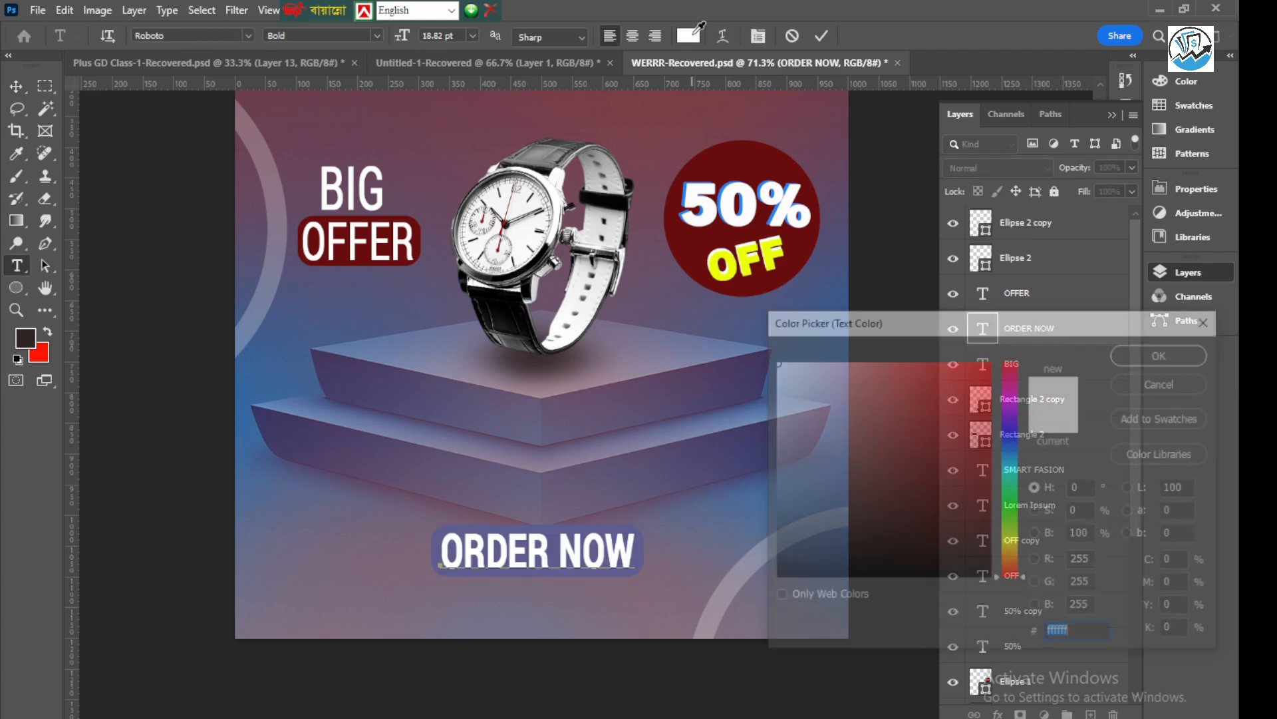
pyautogui.click(754, 254)
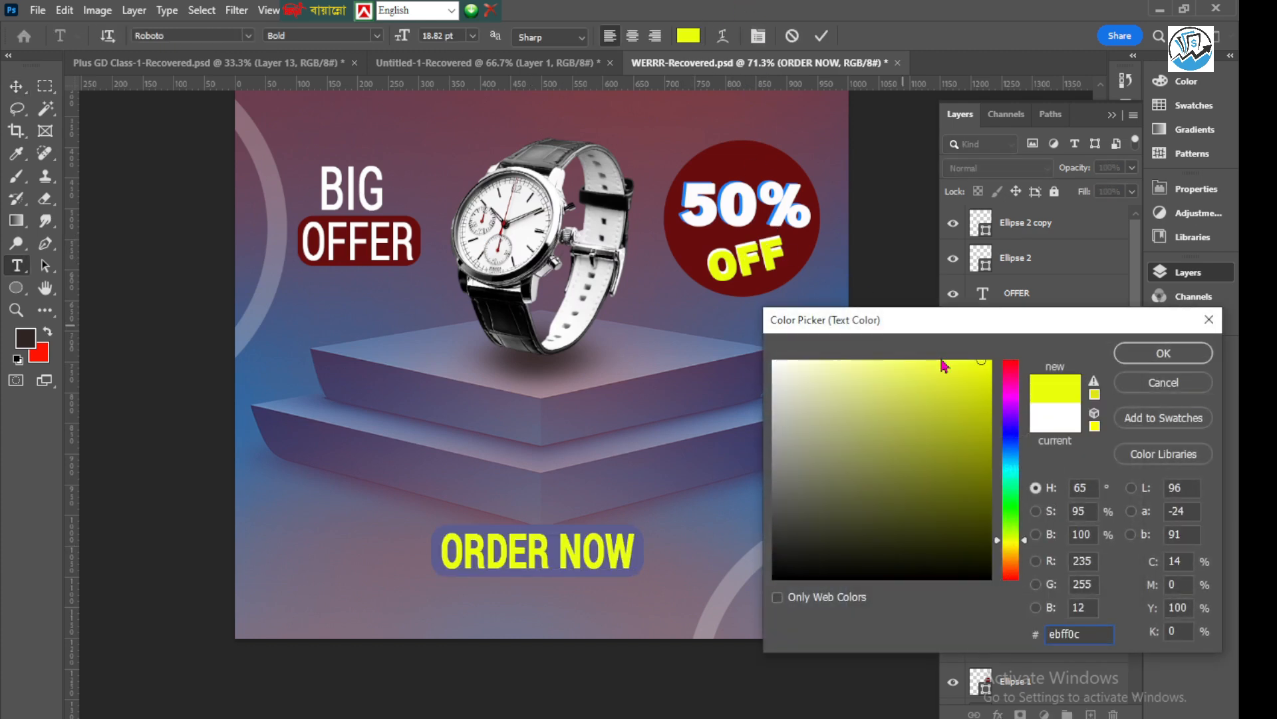
pyautogui.click(1139, 364)
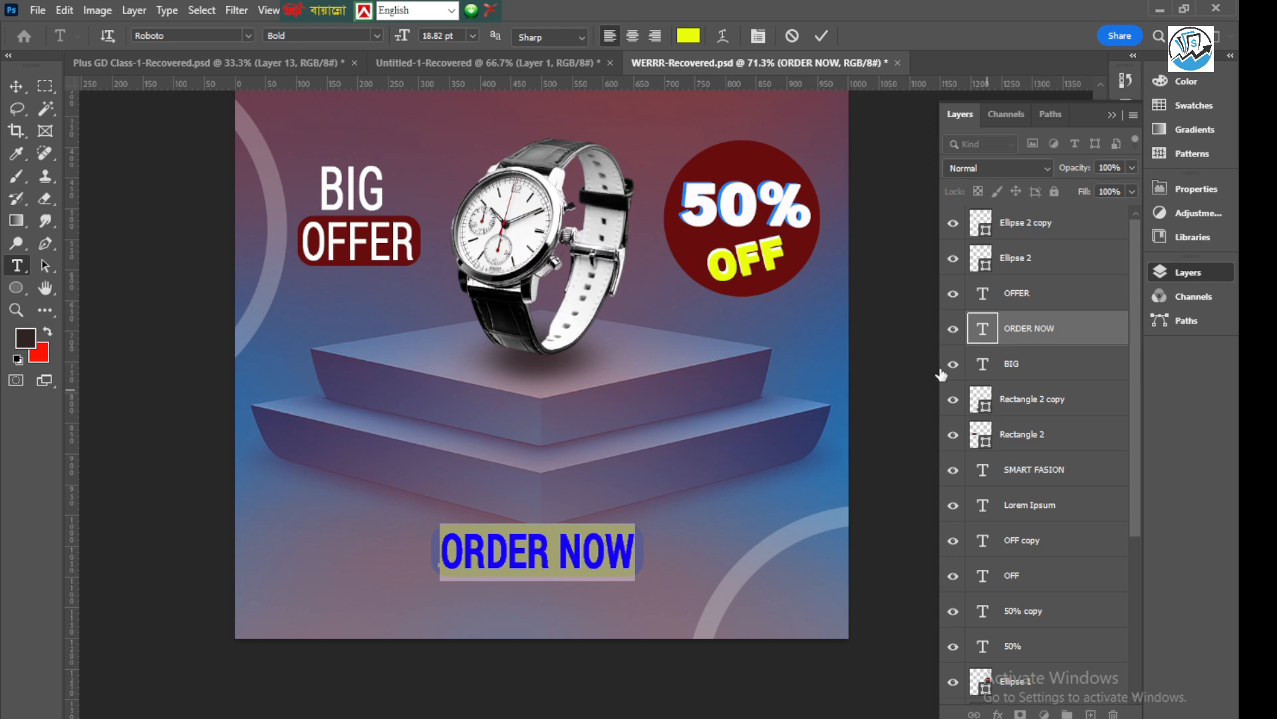
pyautogui.hotkey('ctrl', 'Return')
pyautogui.press('v')
pyautogui.scroll(-4, 561, 518)
pyautogui.click(765, 140)
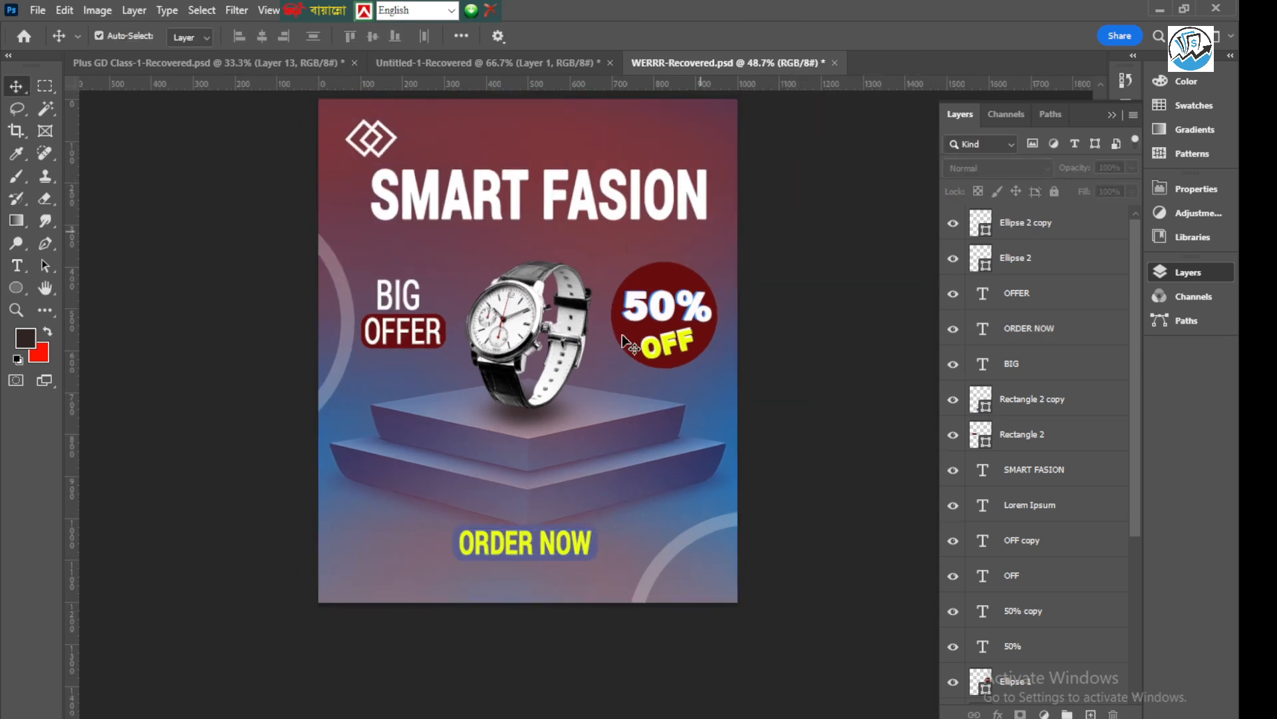
pyautogui.click(512, 561)
pyautogui.click(515, 529)
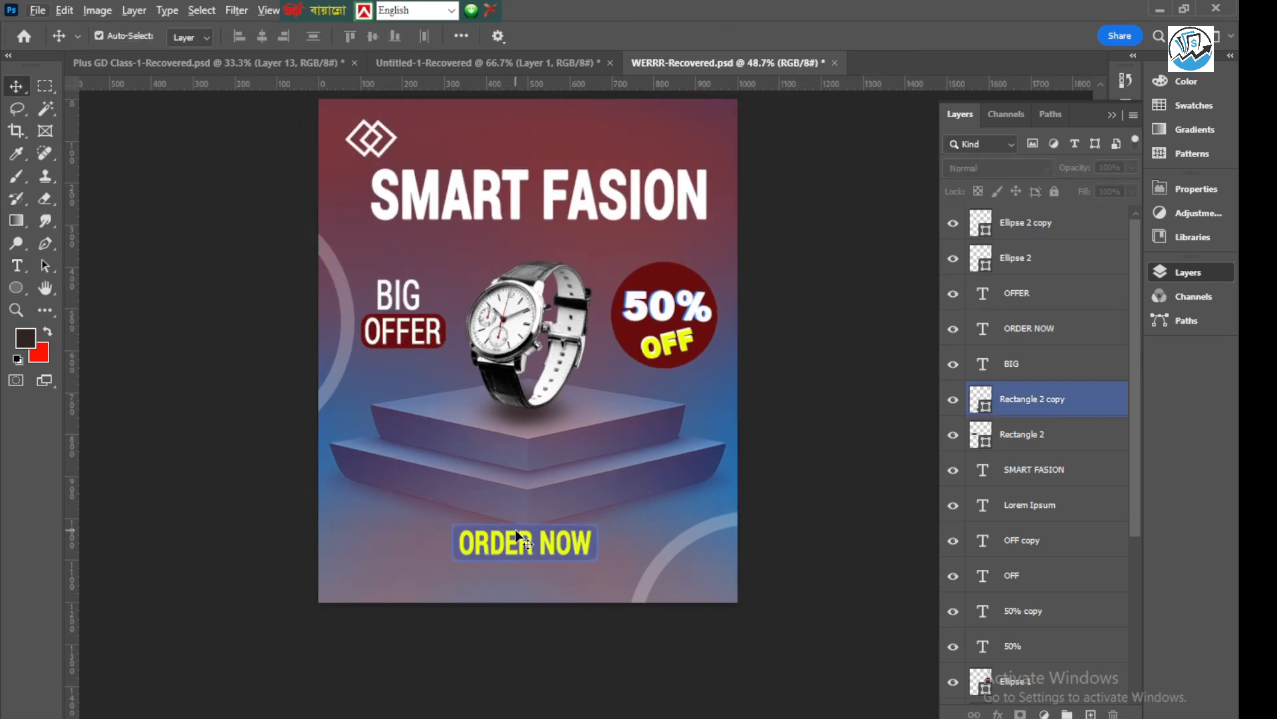
pyautogui.click(502, 446)
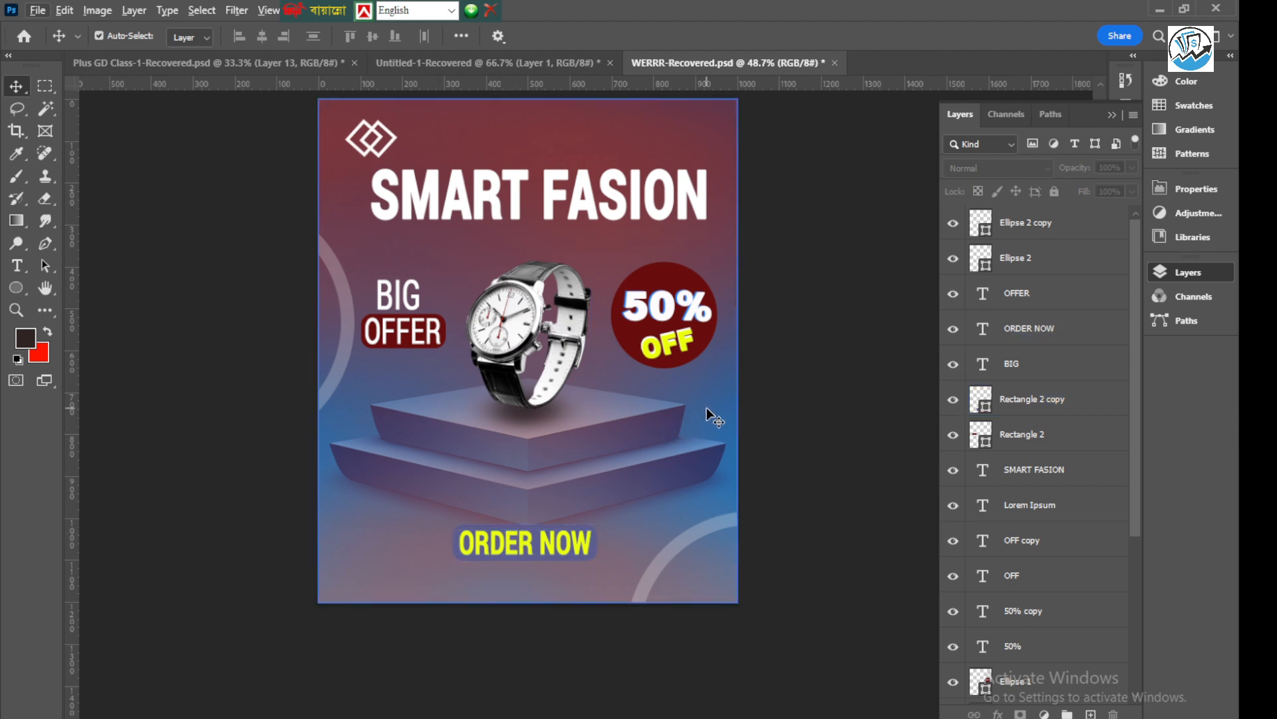
# Change the Color Fill 1 layer's colour to dark blue #01034c
pyautogui.scroll(-1, 924, 502)
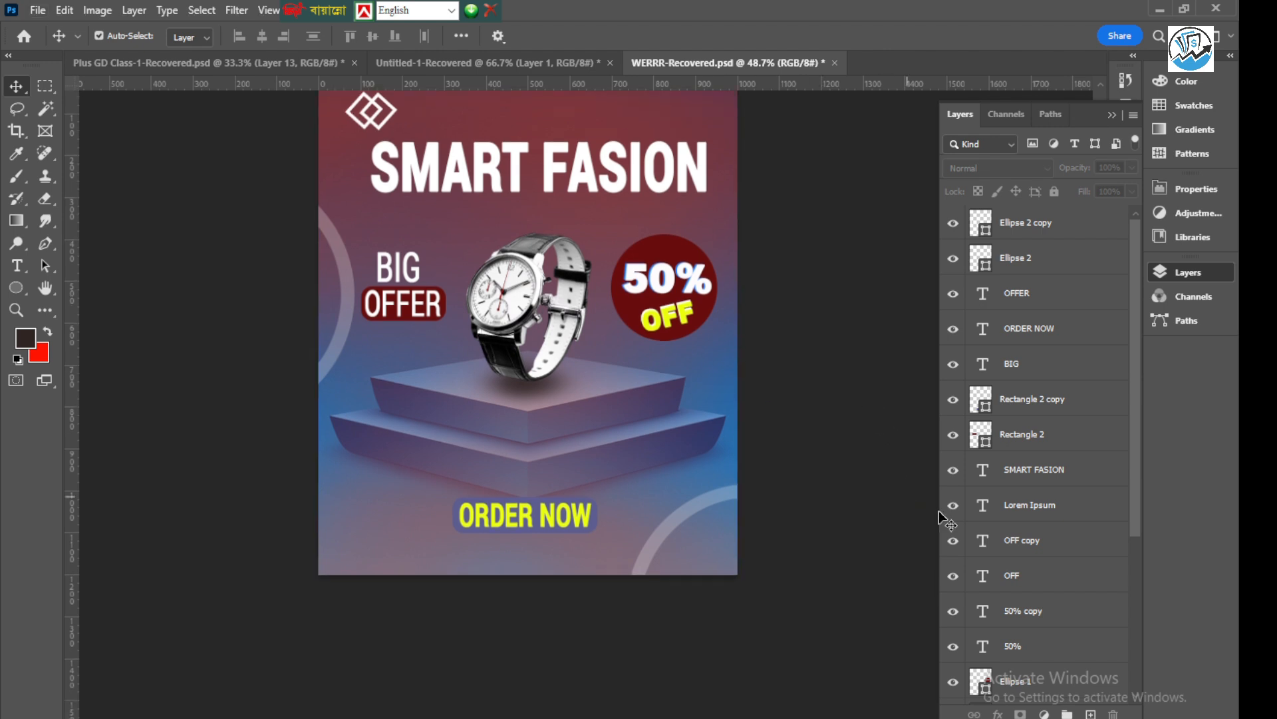
pyautogui.scroll(-5, 1029, 656)
pyautogui.click(984, 622)
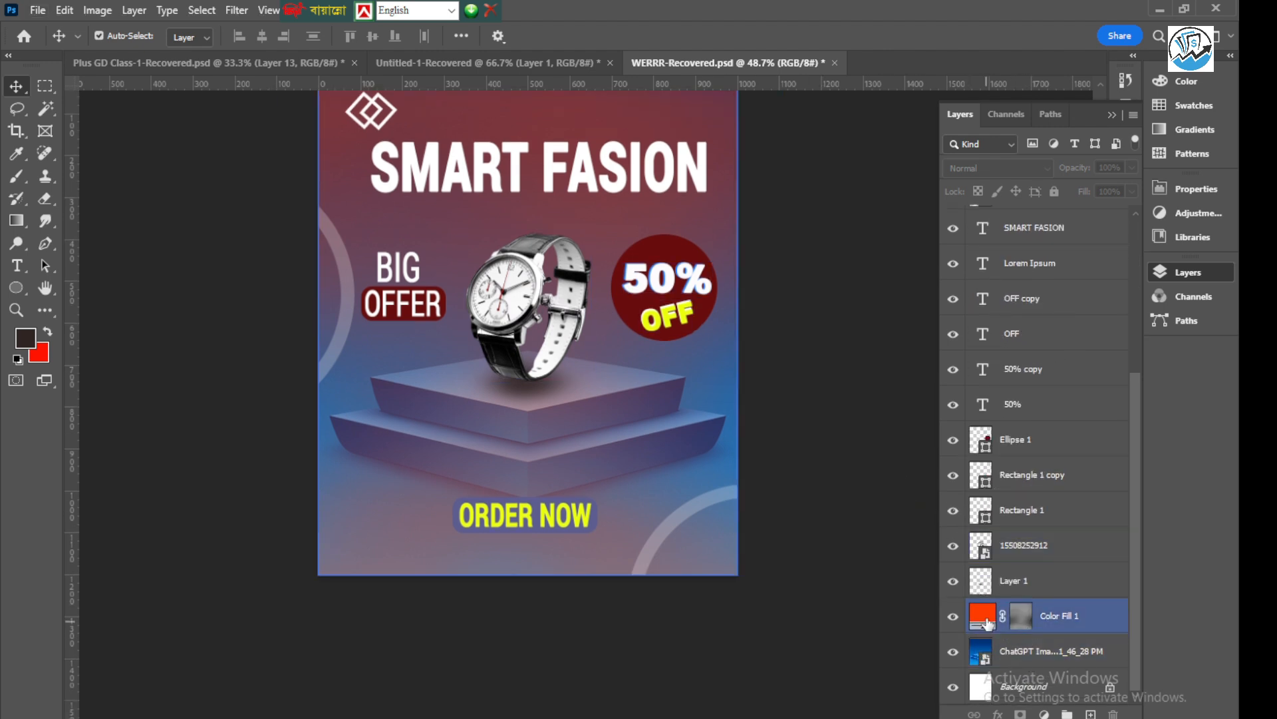
pyautogui.doubleClick(983, 617)
pyautogui.moveTo(1011, 423)
pyautogui.mouseDown()
pyautogui.moveTo(1018, 459)
pyautogui.moveTo(1014, 436)
pyautogui.moveTo(988, 444)
pyautogui.moveTo(988, 515)
pyautogui.mouseUp()
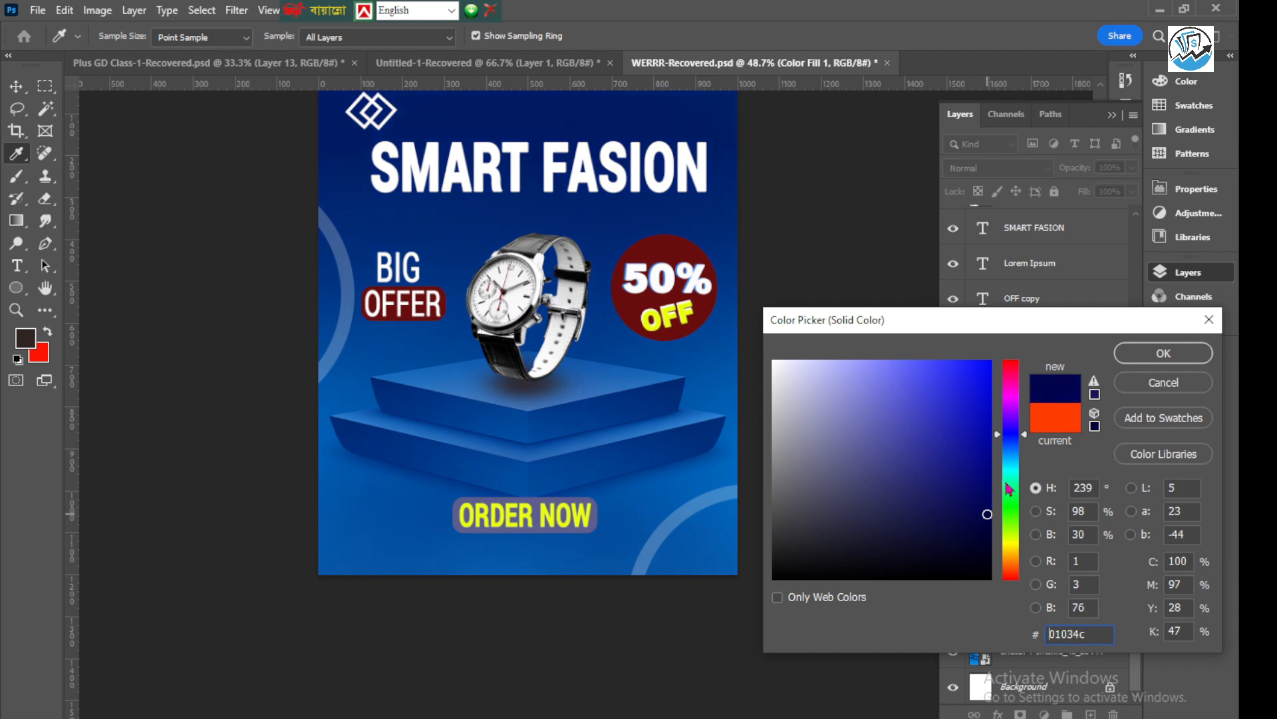
pyautogui.click(1129, 364)
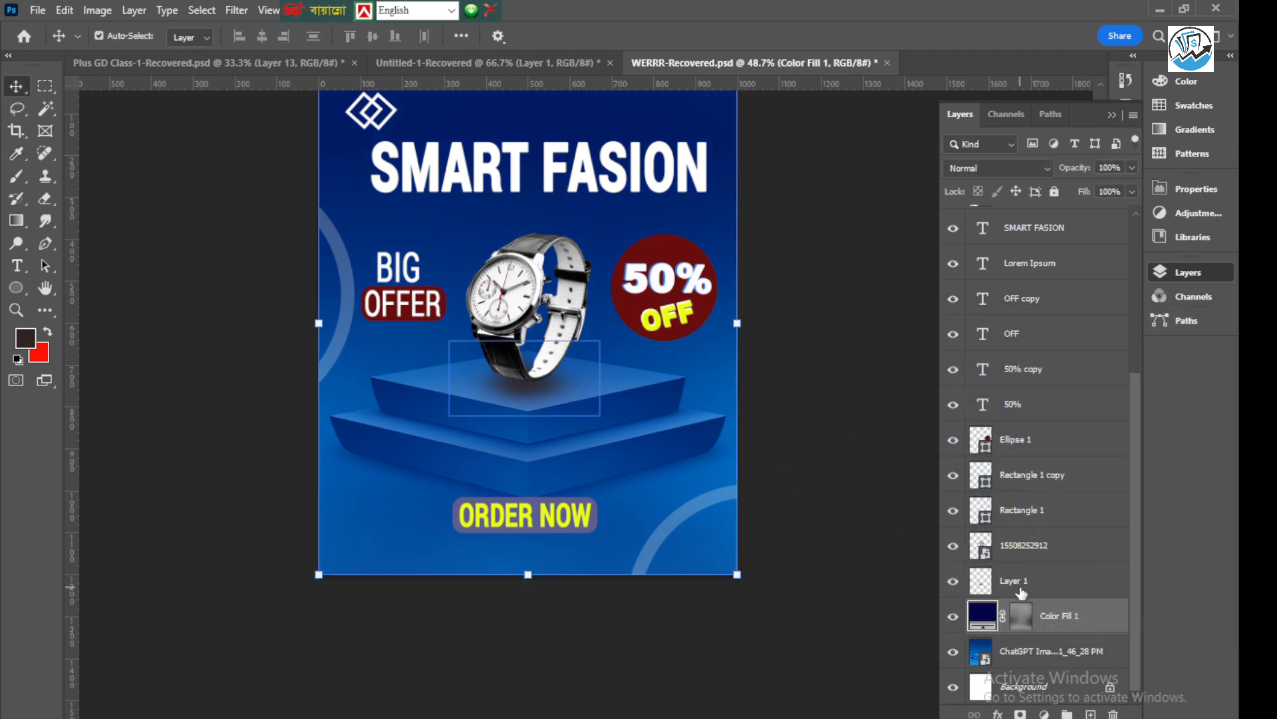
# Brush over the Color Fill 1 layer mask at 36% opacity in black and white to adjust where the dark blue tints the background
pyautogui.click(1022, 621)
pyautogui.press('b')
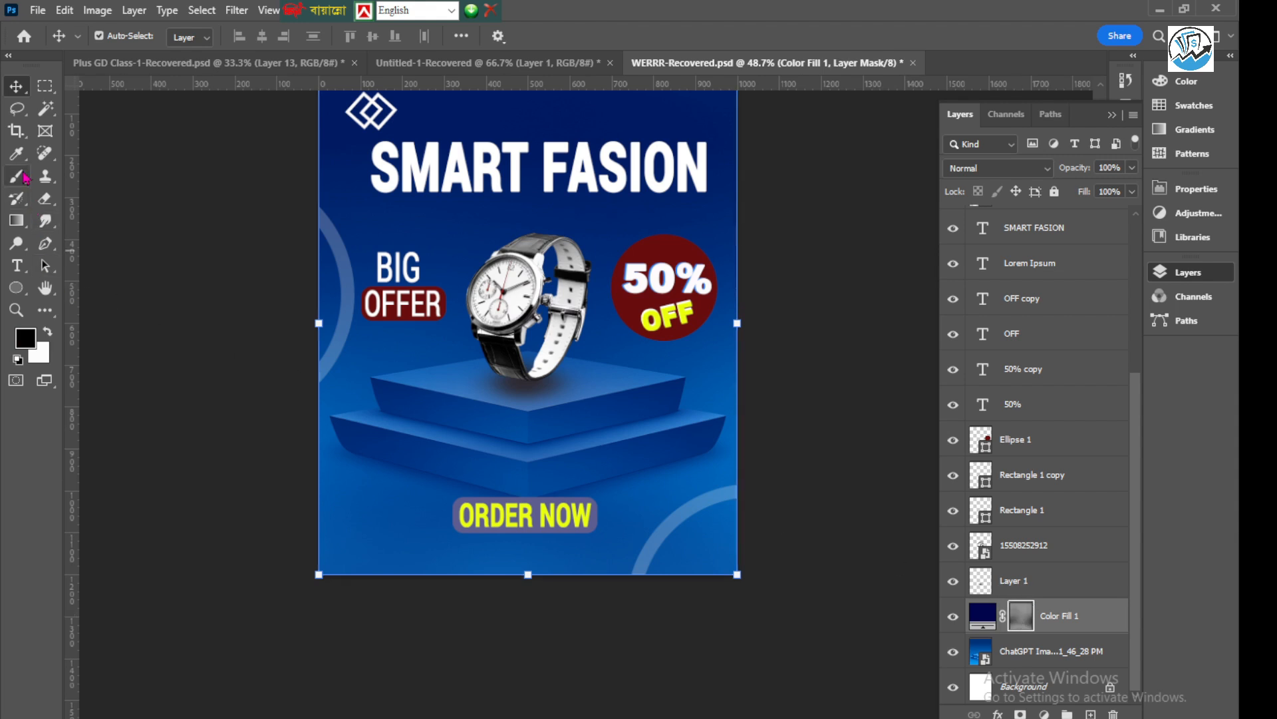
pyautogui.scroll(-3, 435, 551)
pyautogui.scroll(3, 474, 489)
pyautogui.moveTo(535, 478)
pyautogui.mouseDown()
pyautogui.moveTo(623, 491)
pyautogui.moveTo(589, 497)
pyautogui.mouseUp()
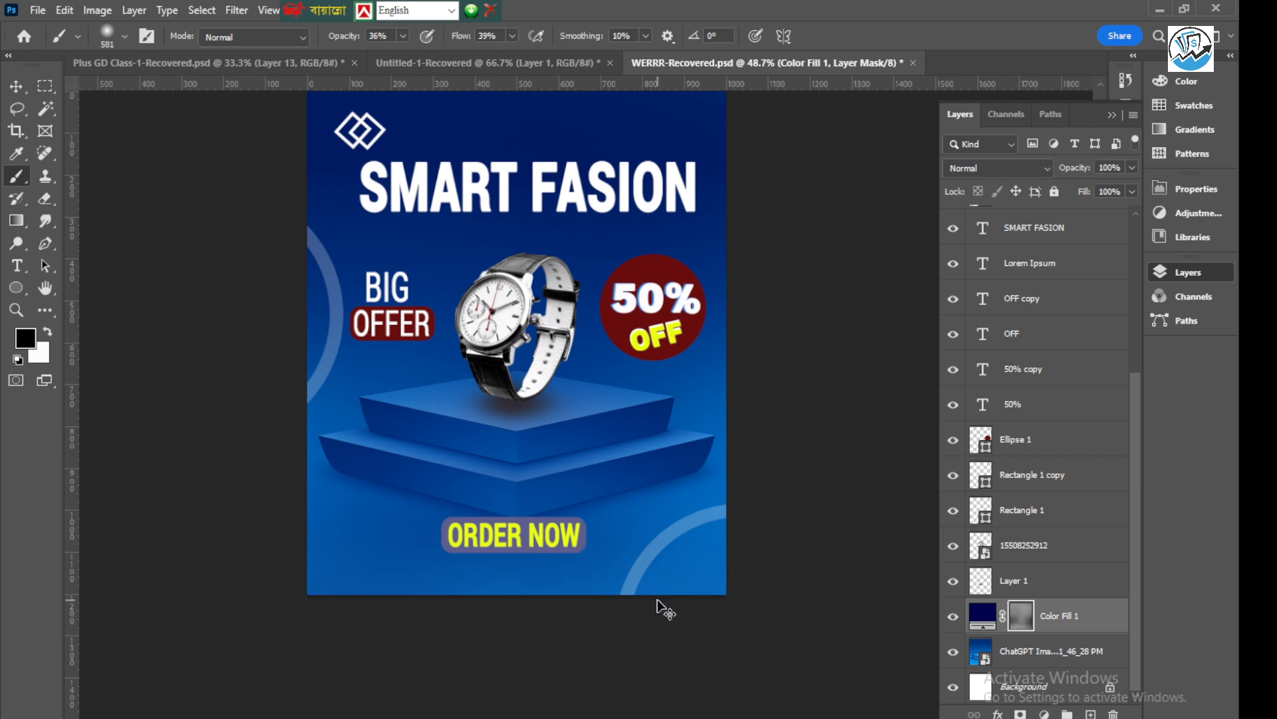
pyautogui.click(48, 333)
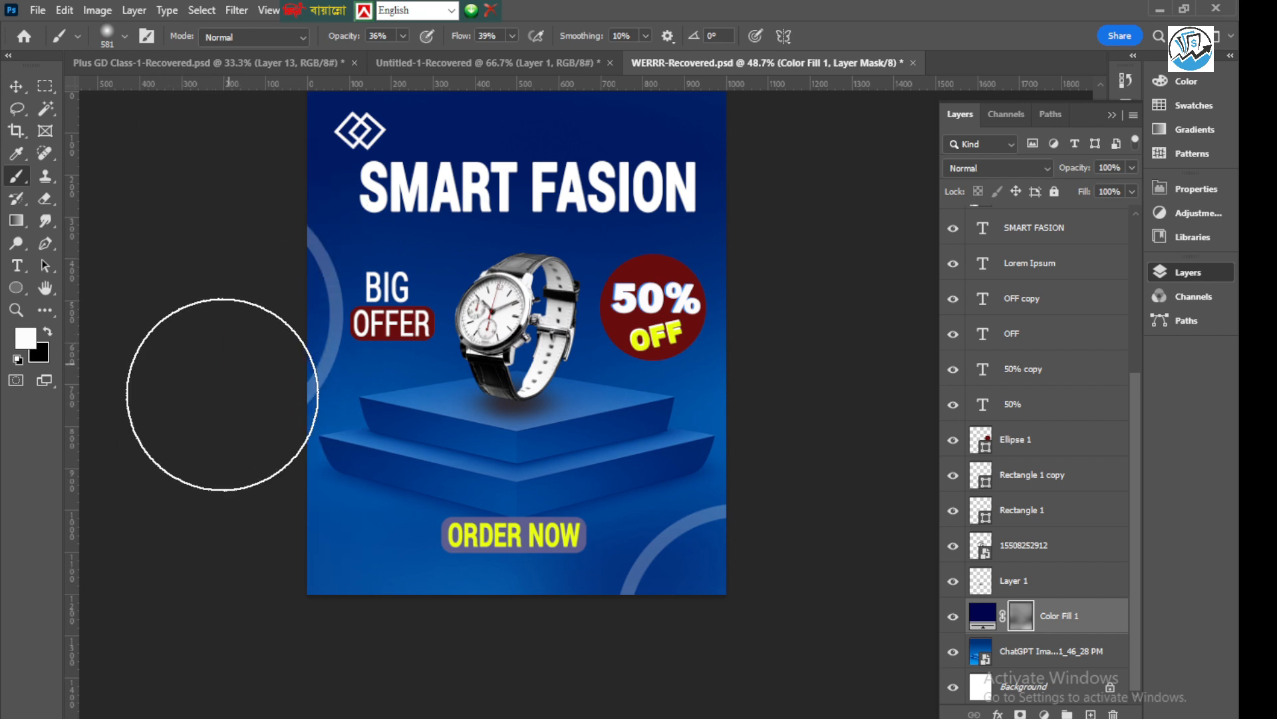
pyautogui.scroll(-2, 416, 620)
pyautogui.scroll(-1, 592, 426)
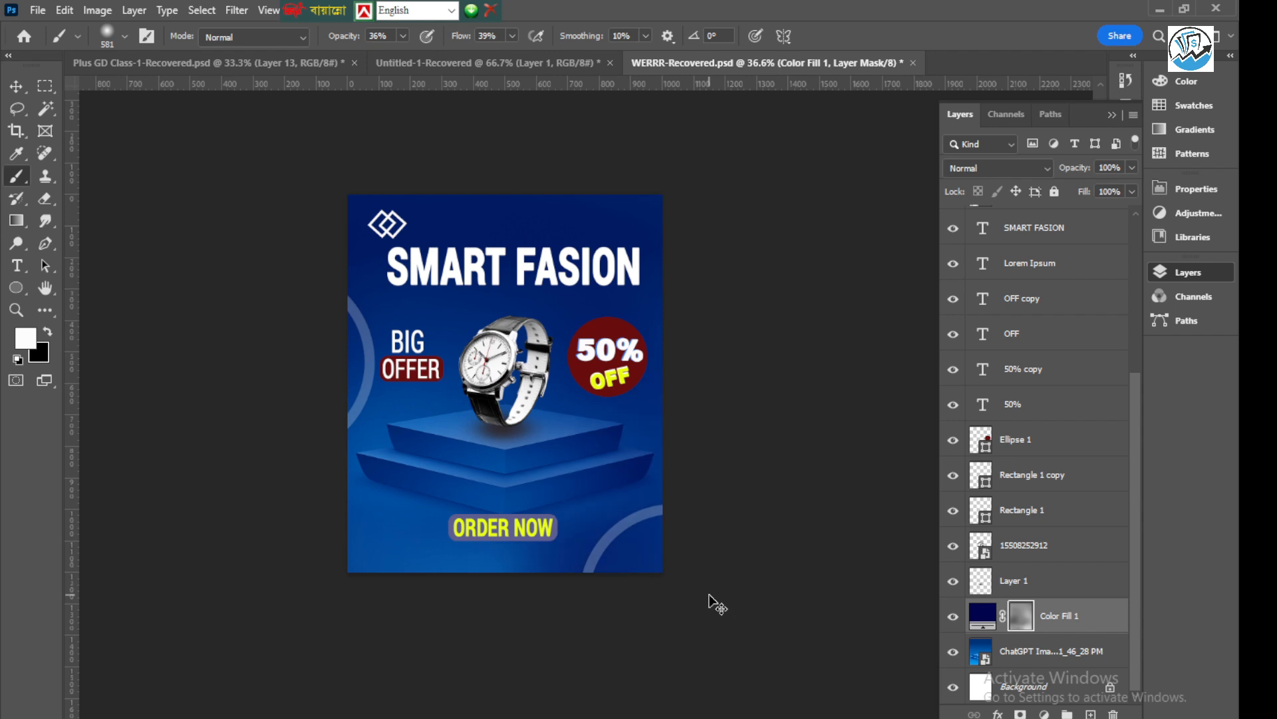
pyautogui.press('v')
pyautogui.scroll(4, 569, 300)
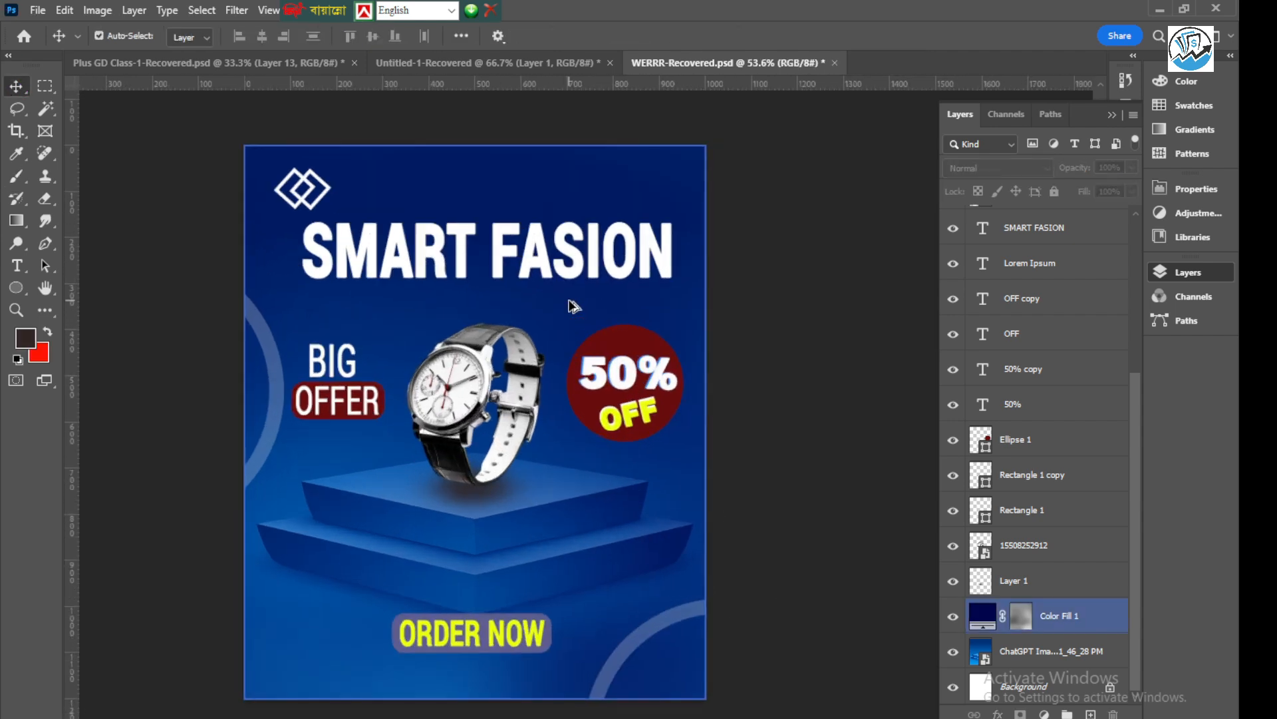
pyautogui.click(546, 250)
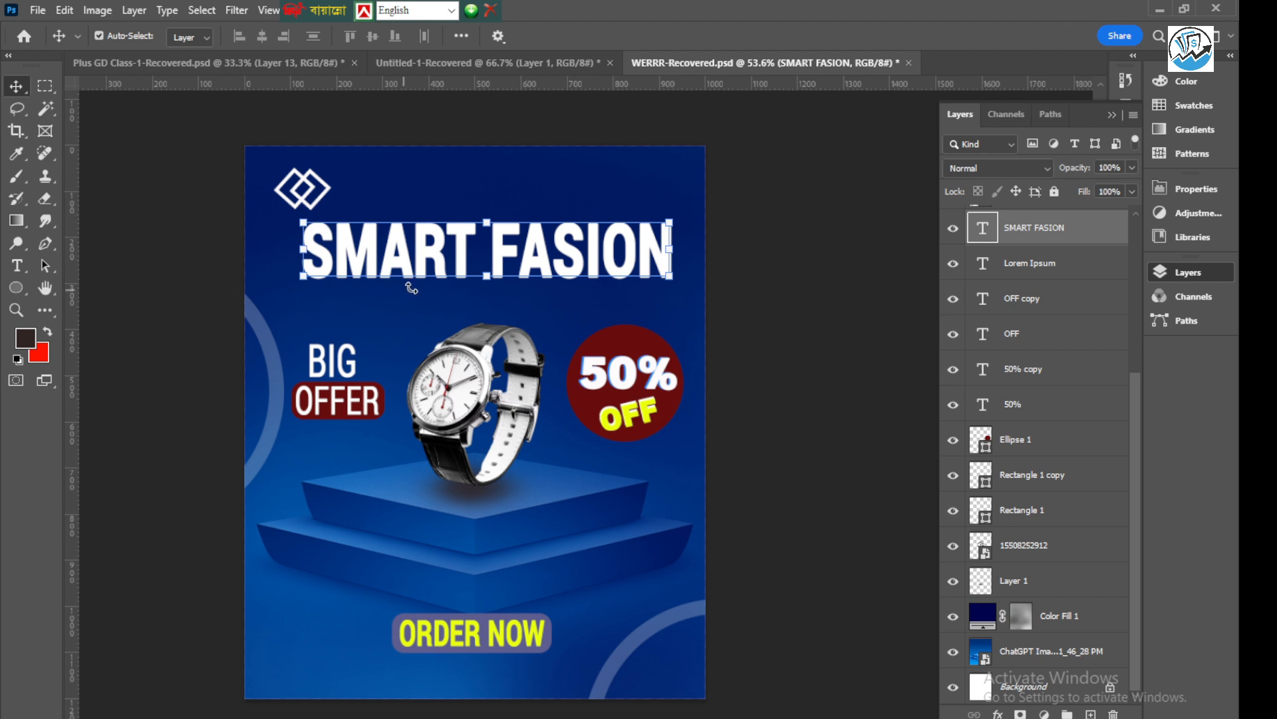
pyautogui.scroll(-2, 413, 284)
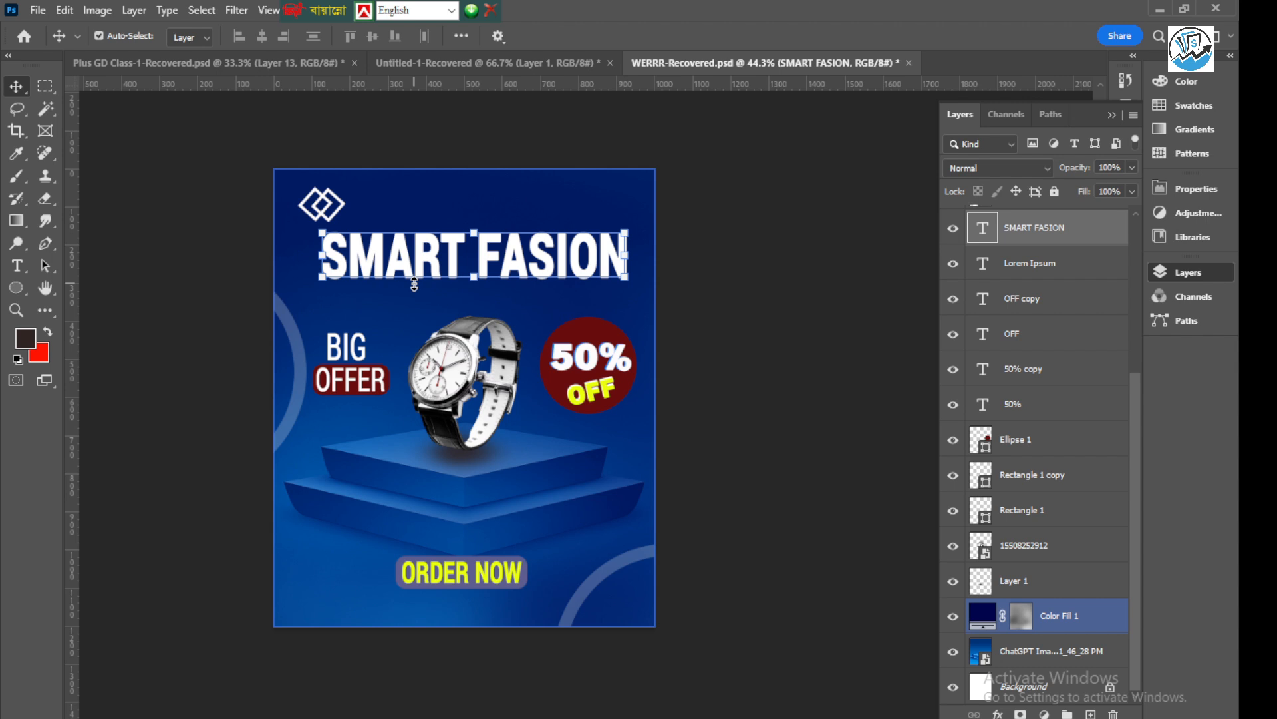
pyautogui.click(816, 366)
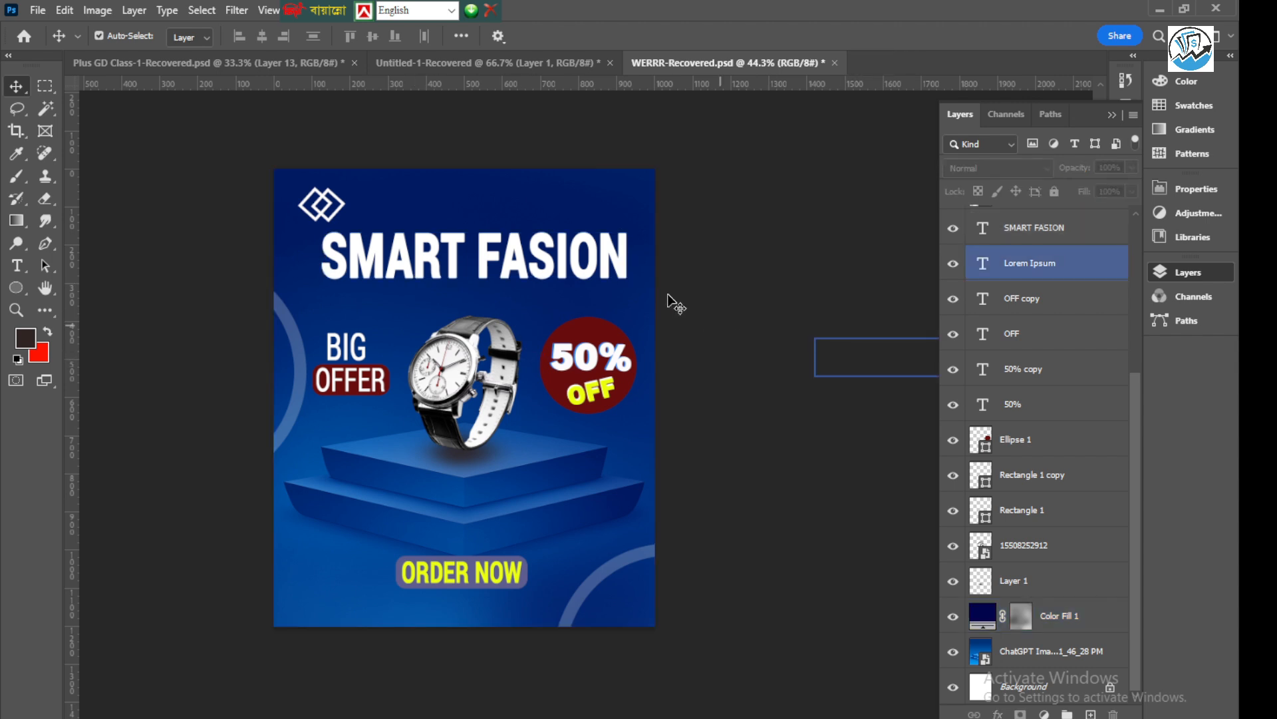
pyautogui.scroll(2, 533, 338)
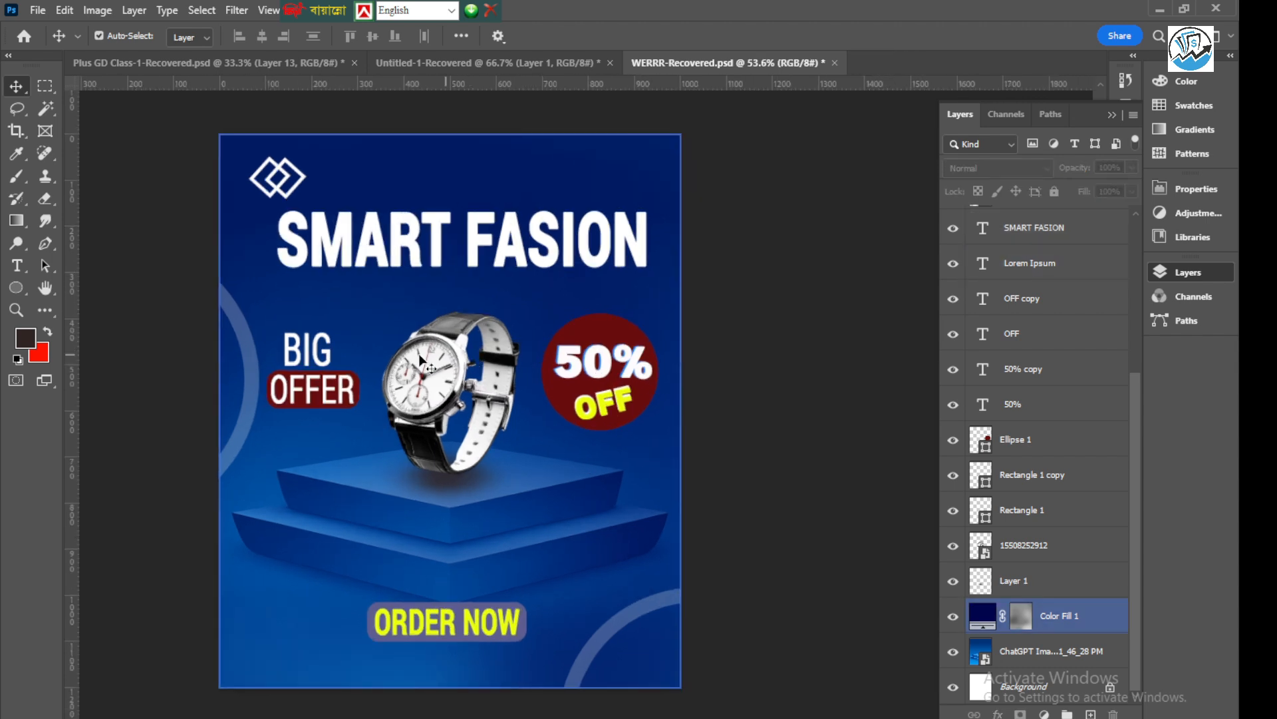
pyautogui.click(460, 386)
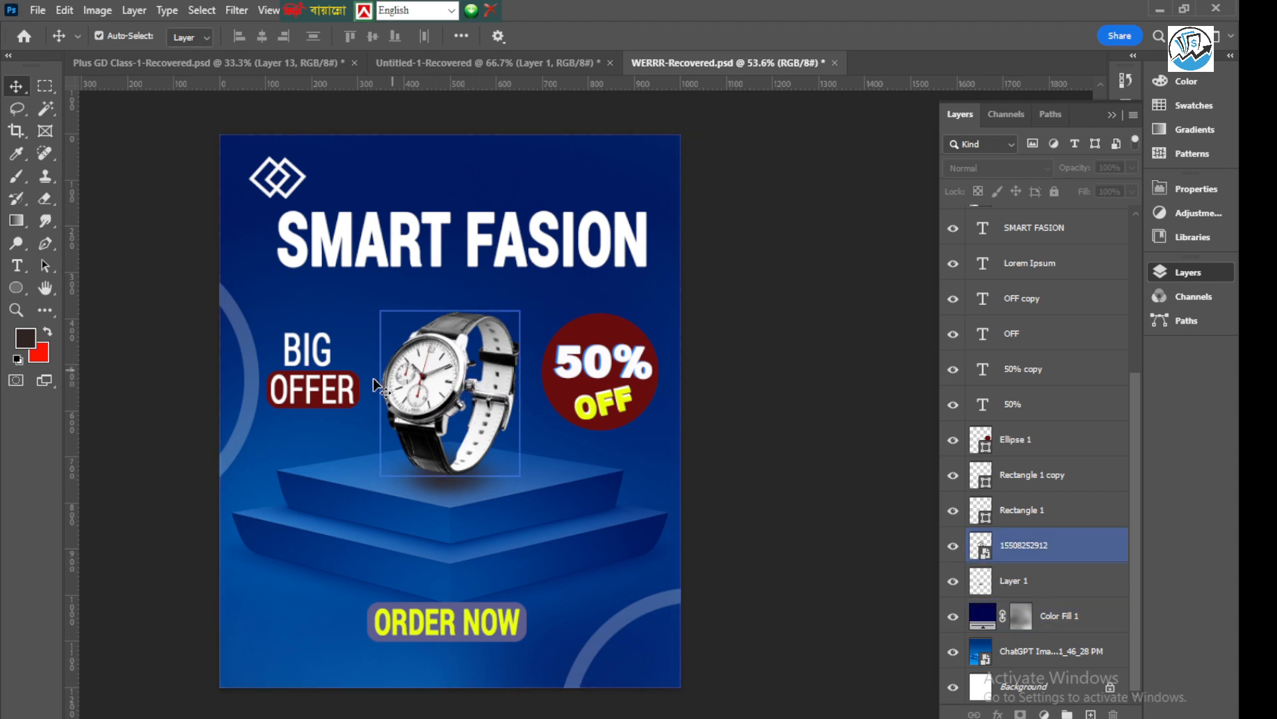
# Duplicate the faded ring beside "BIG OFFER", centre the copy behind the watch, and place its layer below Color Fill 1
pyautogui.moveTo(242, 323); pyautogui.dragTo(554, 281)
pyautogui.hotkey('ctrl', 'j')
pyautogui.moveTo(1046, 226); pyautogui.dragTo(1035, 632)
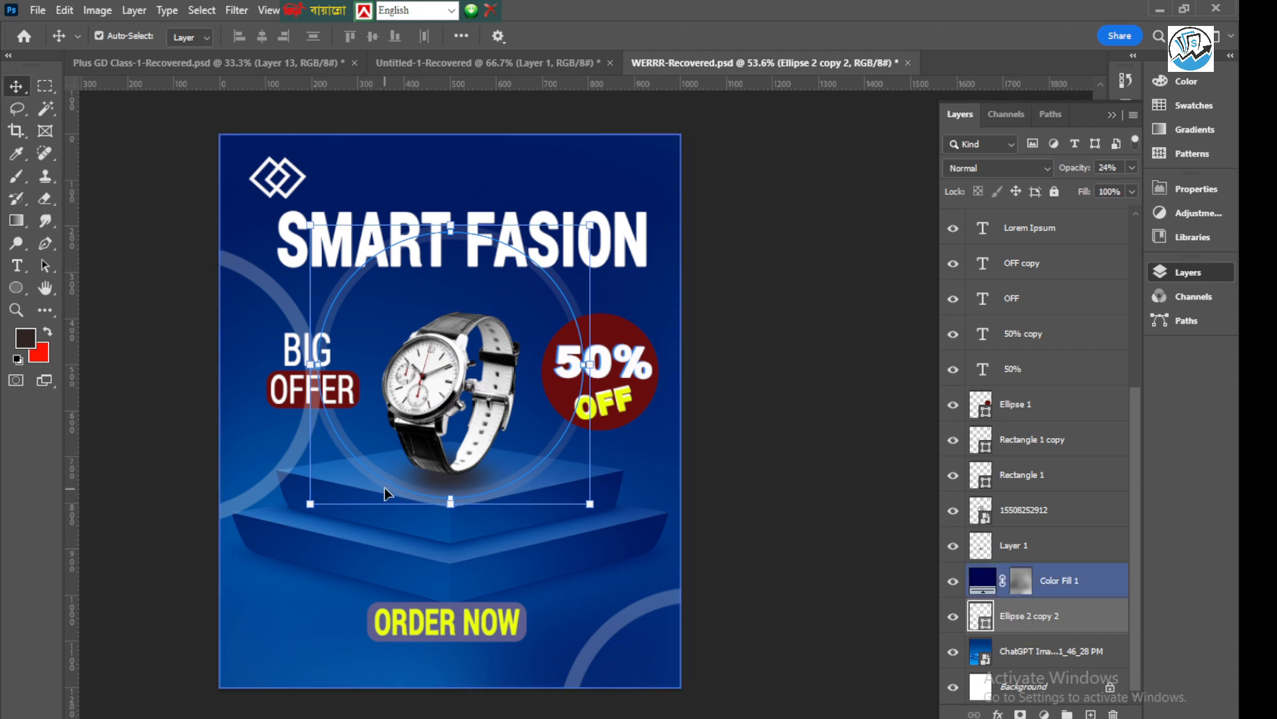
# Scale the centre ring to about 63% and position it around the watch at about X 495 px, Y 494 px
pyautogui.click(371, 462)
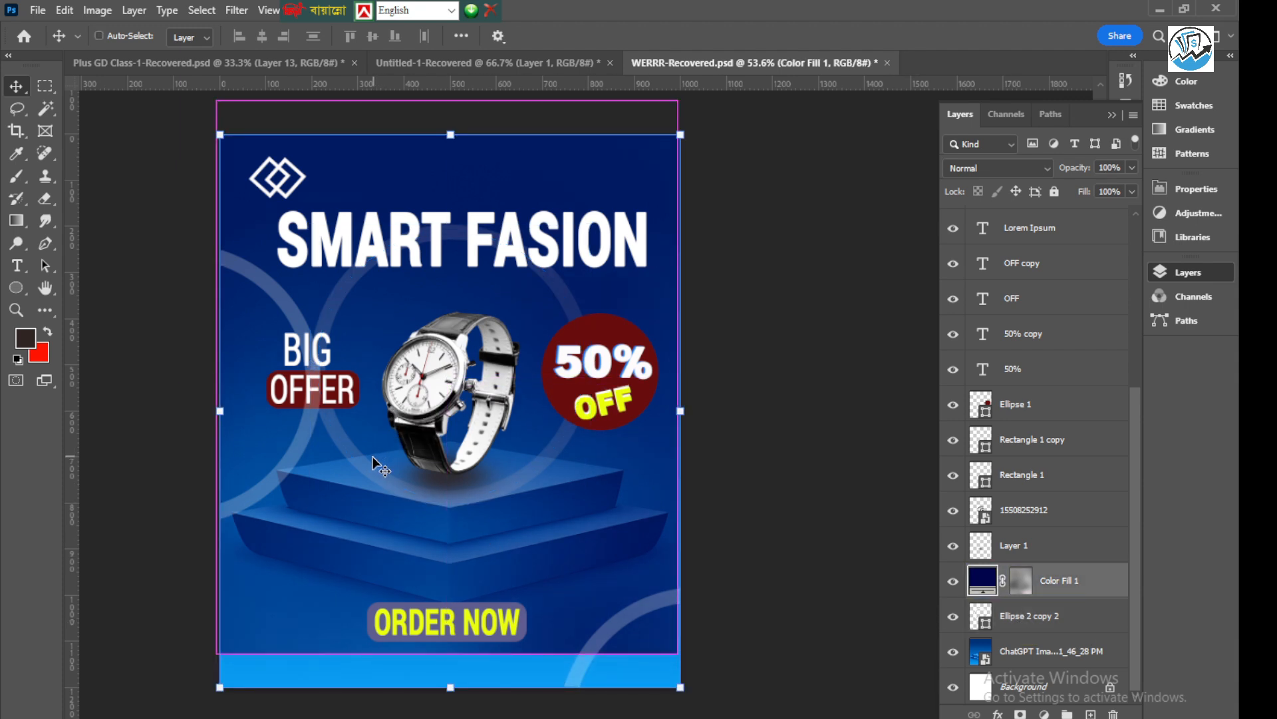
pyautogui.click(1030, 619)
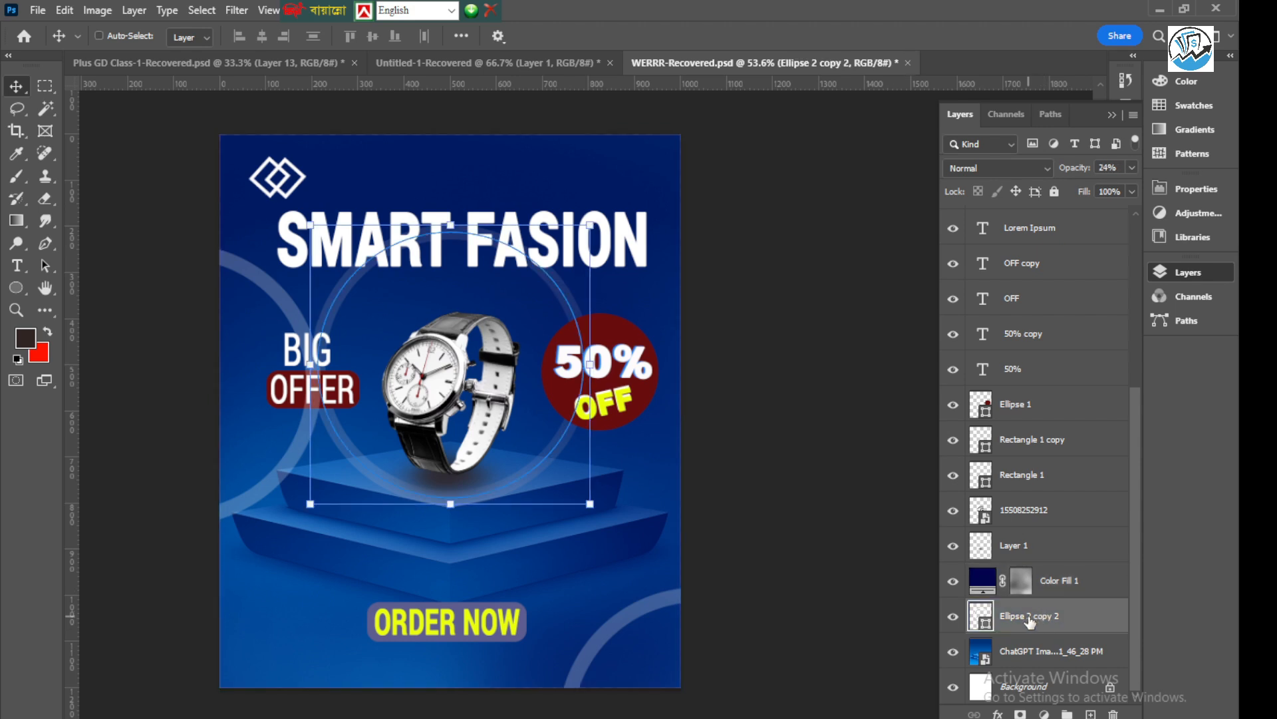
pyautogui.hotkey('ctrl', 't')
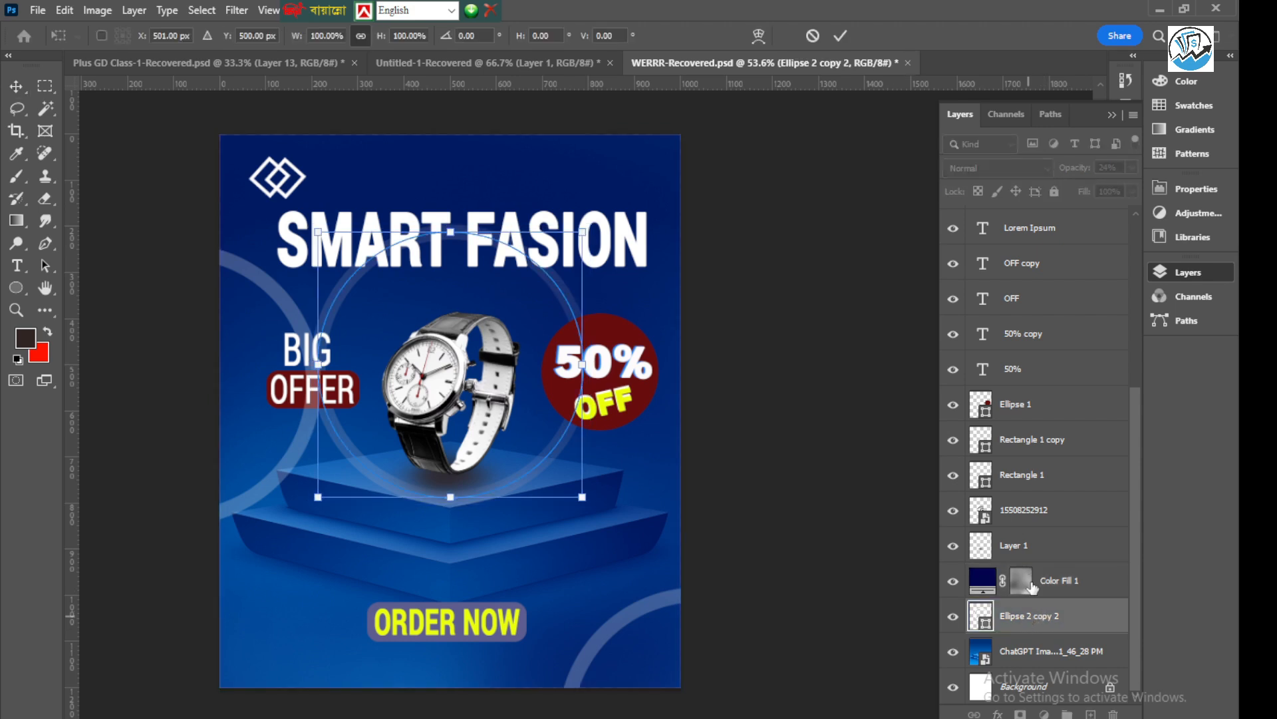
pyautogui.moveTo(334, 308); pyautogui.dragTo(339, 280)
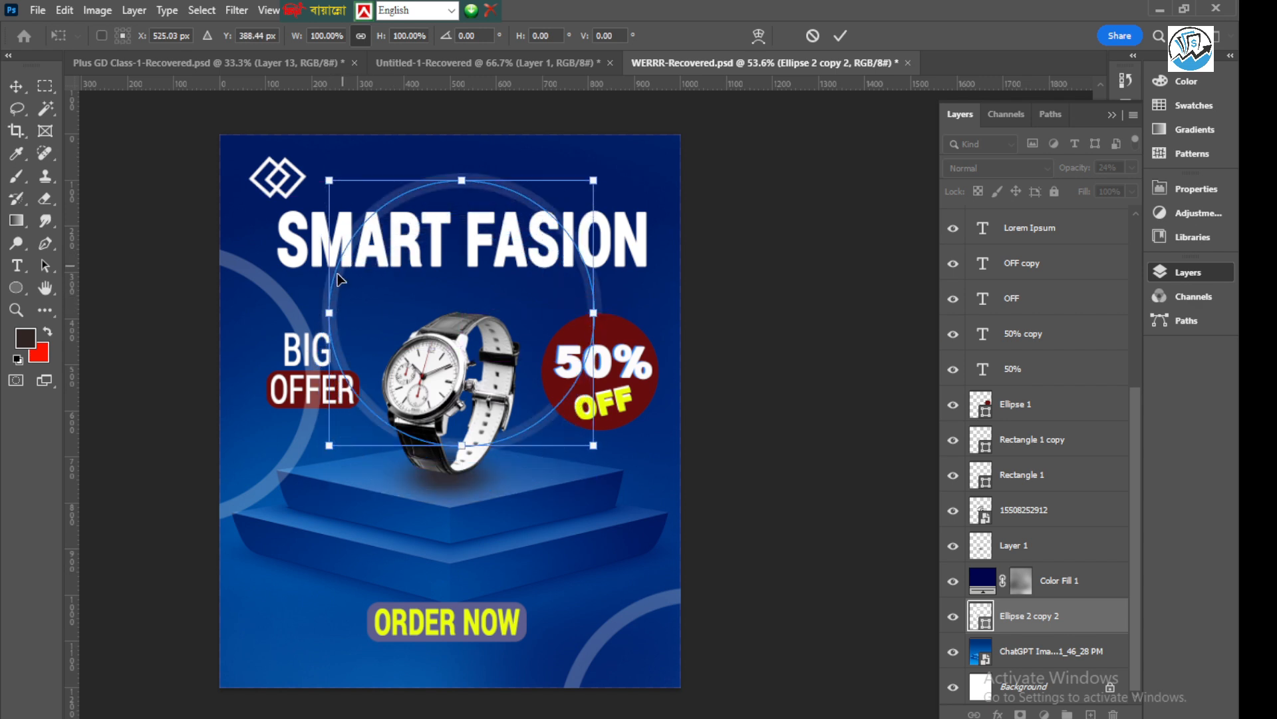
pyautogui.moveTo(326, 448); pyautogui.dragTo(379, 391)
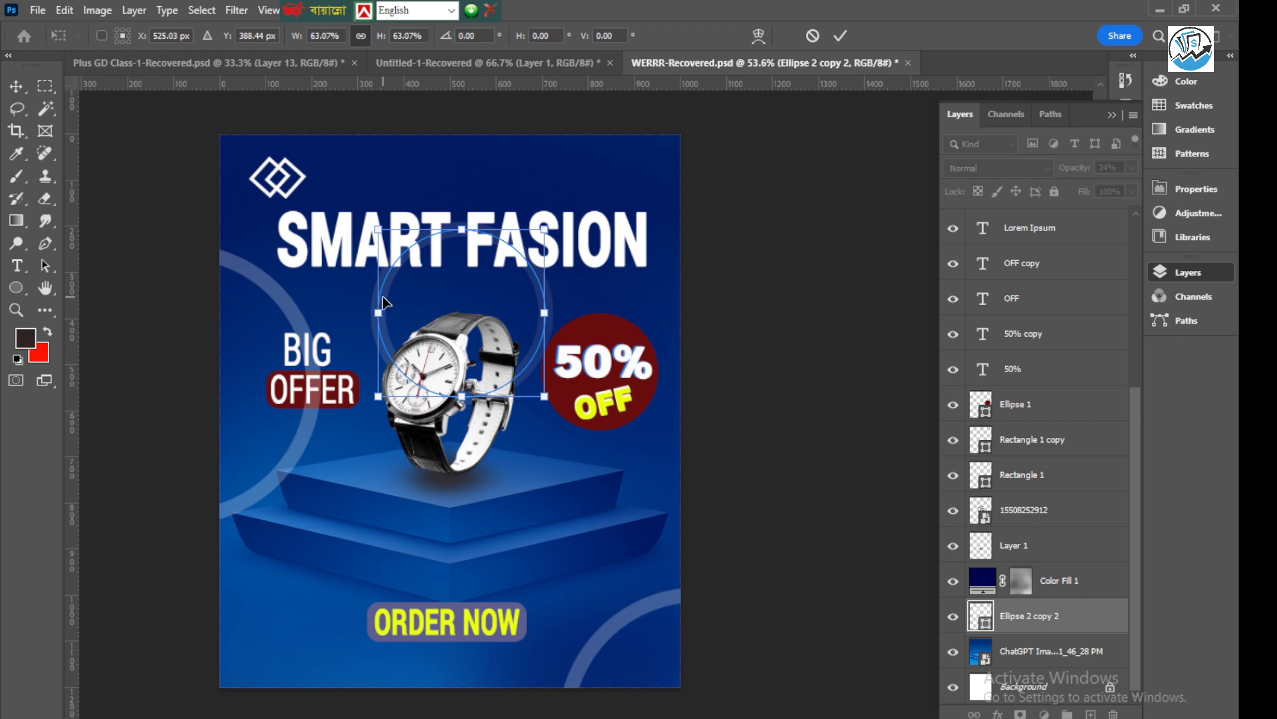
pyautogui.moveTo(384, 303); pyautogui.dragTo(511, 381)
pyautogui.scroll(7, 523, 374)
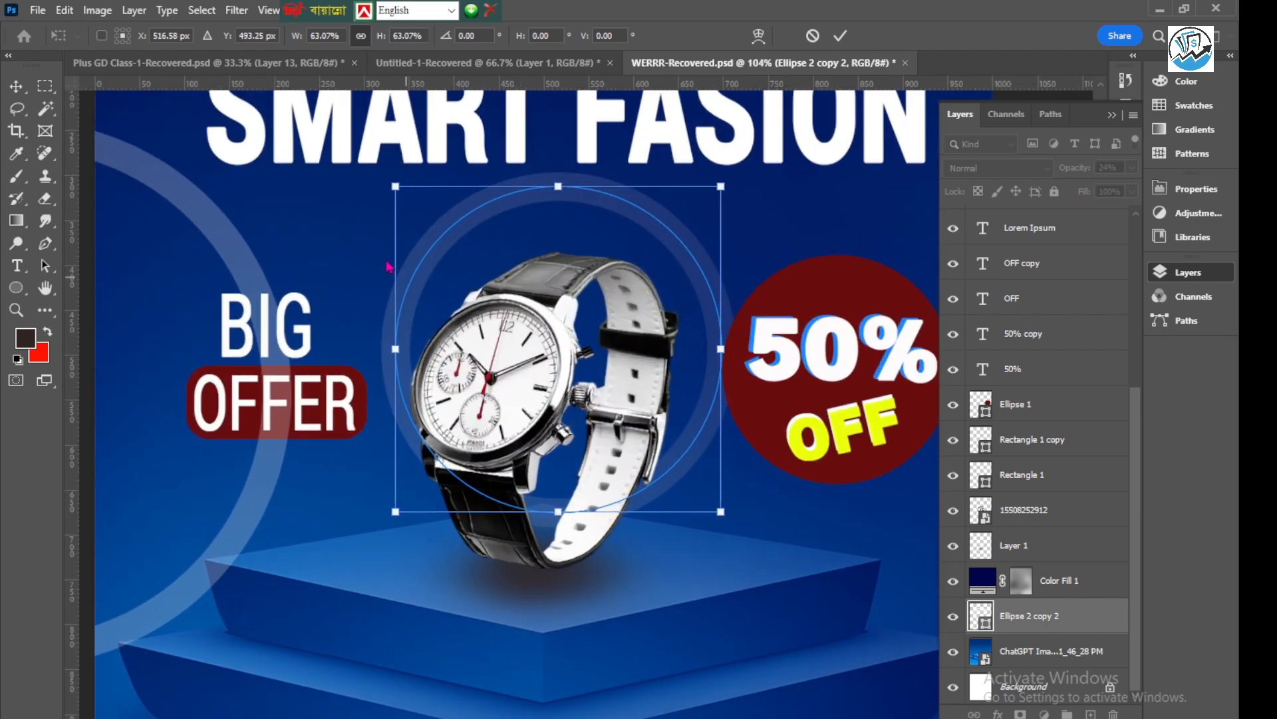
pyautogui.moveTo(429, 258)
pyautogui.mouseDown()
pyautogui.moveTo(363, 298)
pyautogui.moveTo(371, 261)
pyautogui.moveTo(423, 238)
pyautogui.mouseUp()
pyautogui.scroll(-3, 421, 241)
pyautogui.scroll(-4, 424, 246)
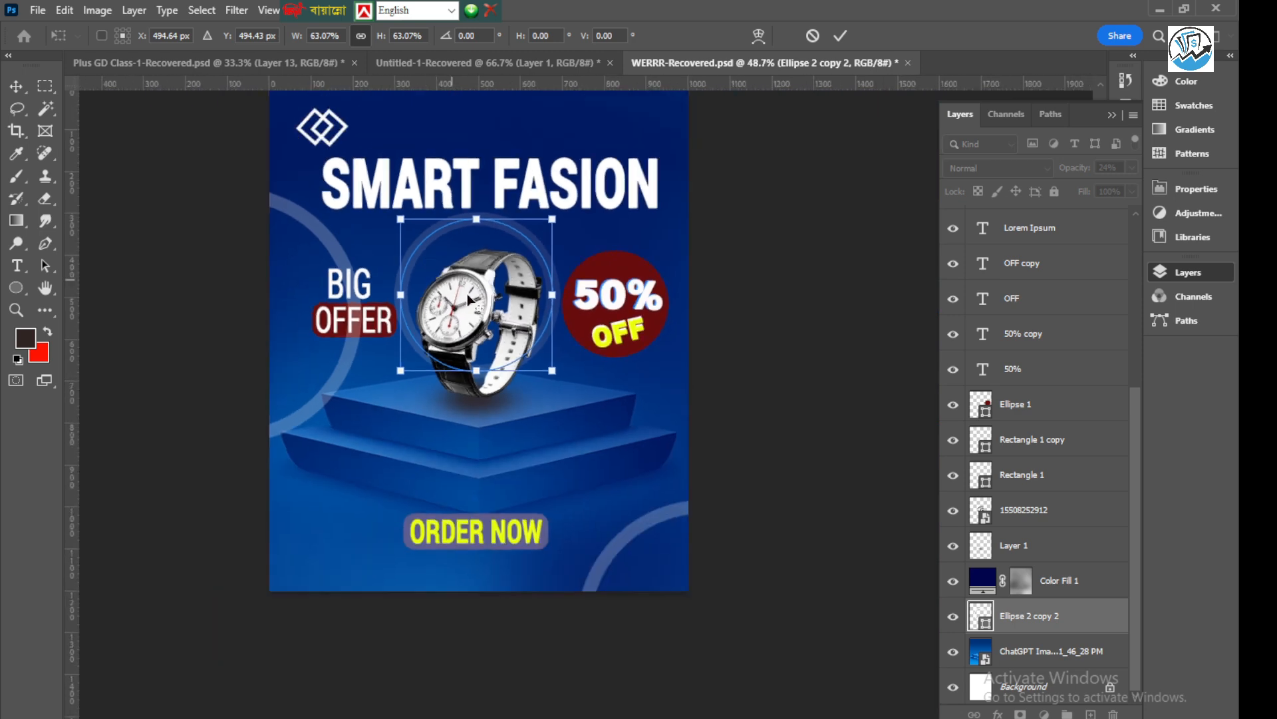
pyautogui.press('Return')
pyautogui.click(831, 257)
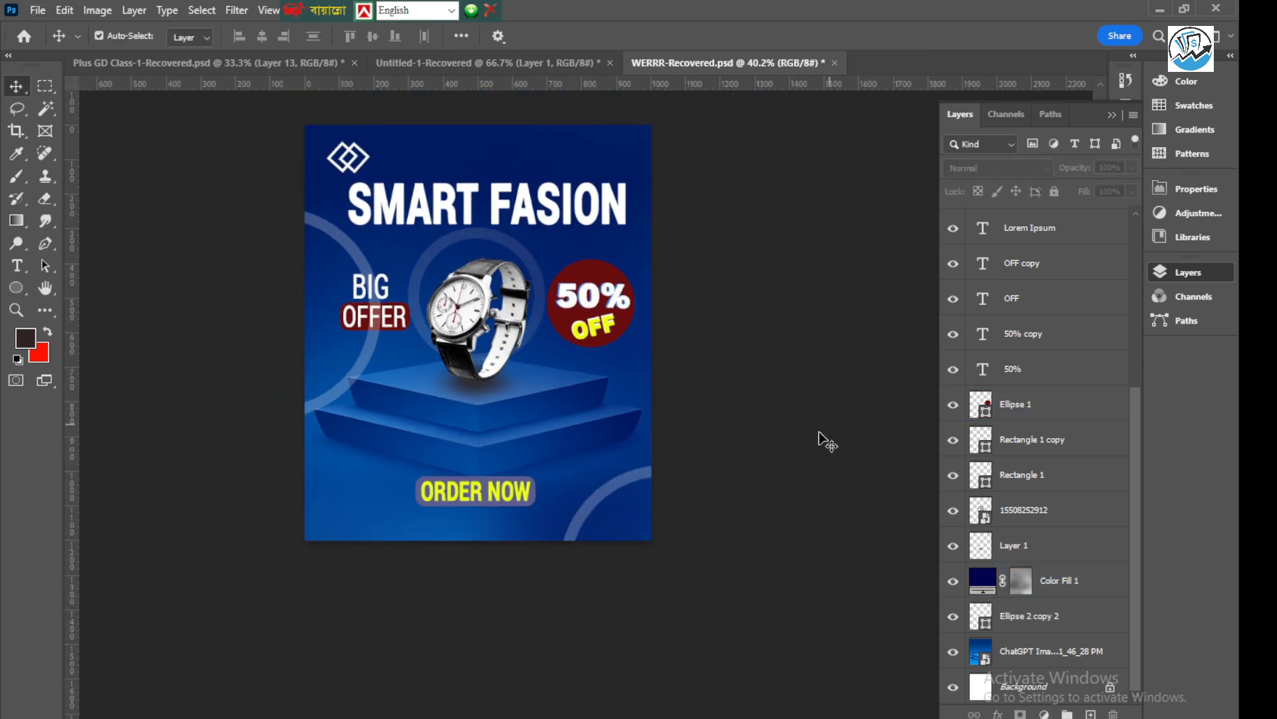
# Set the centre ring layer's fill colour to blue #022774, sampled from the poster's background
pyautogui.click(458, 247)
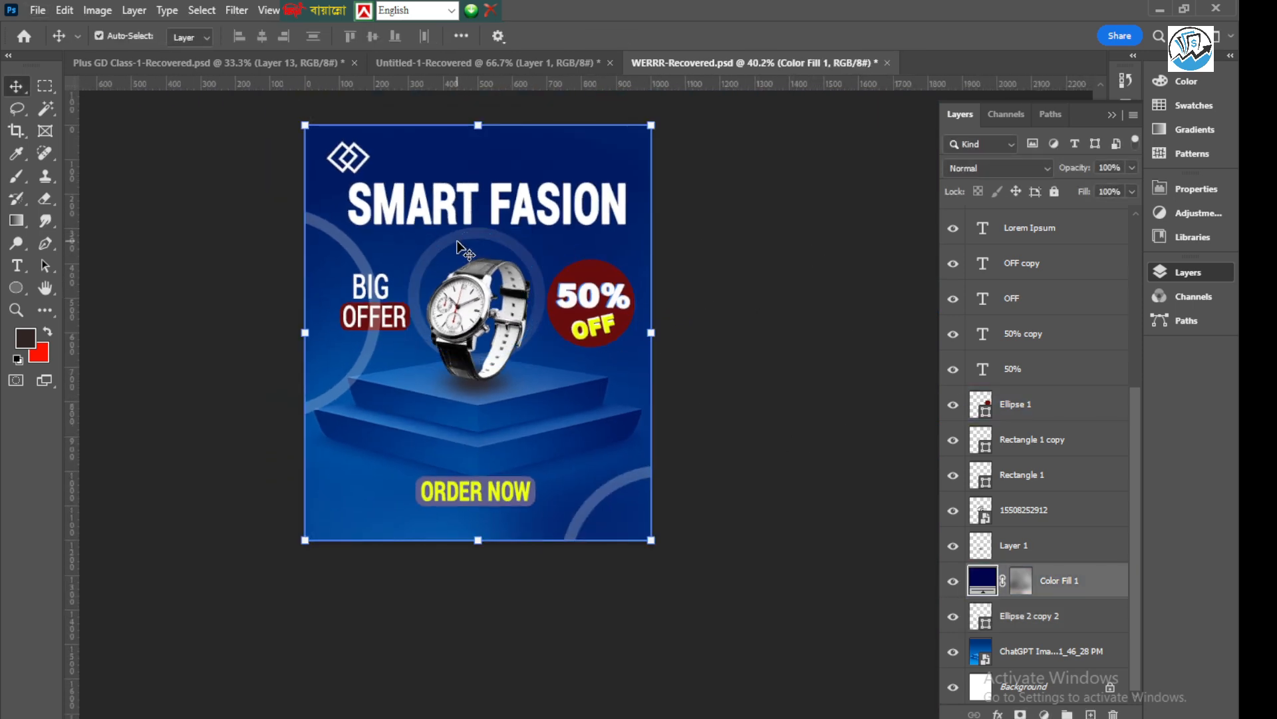
pyautogui.doubleClick(987, 627)
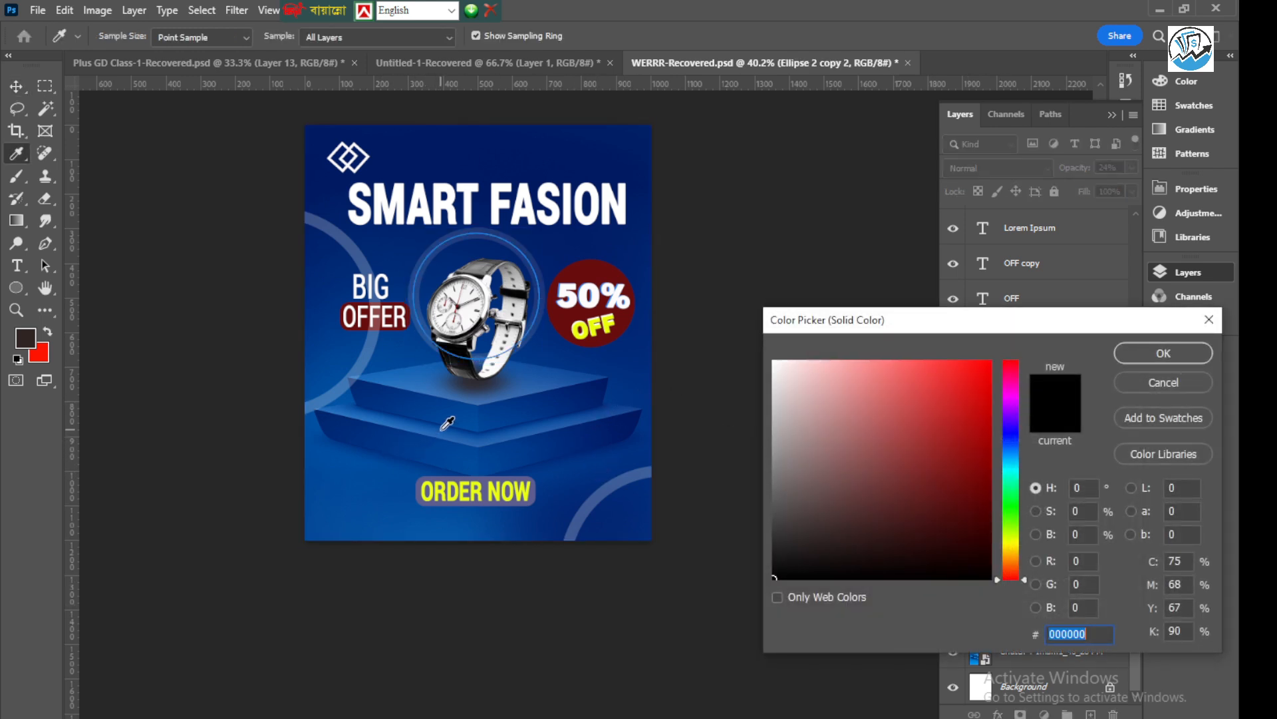
pyautogui.click(570, 513)
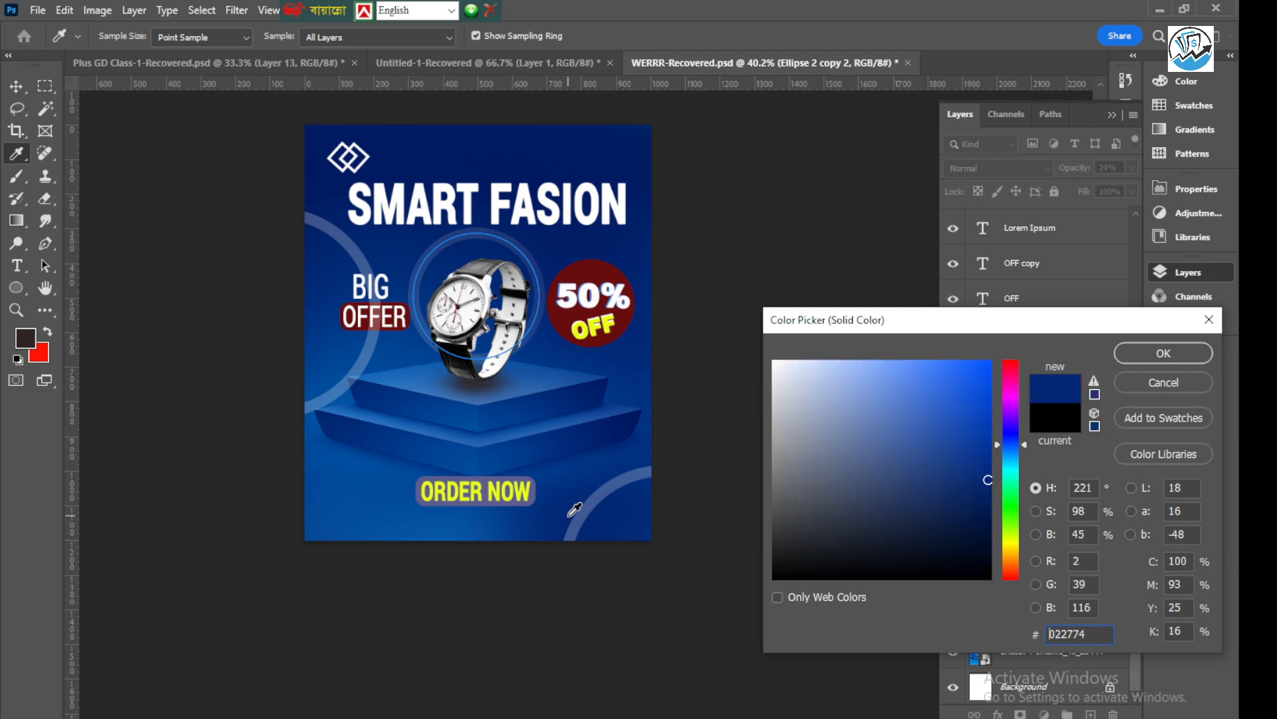
pyautogui.click(1163, 353)
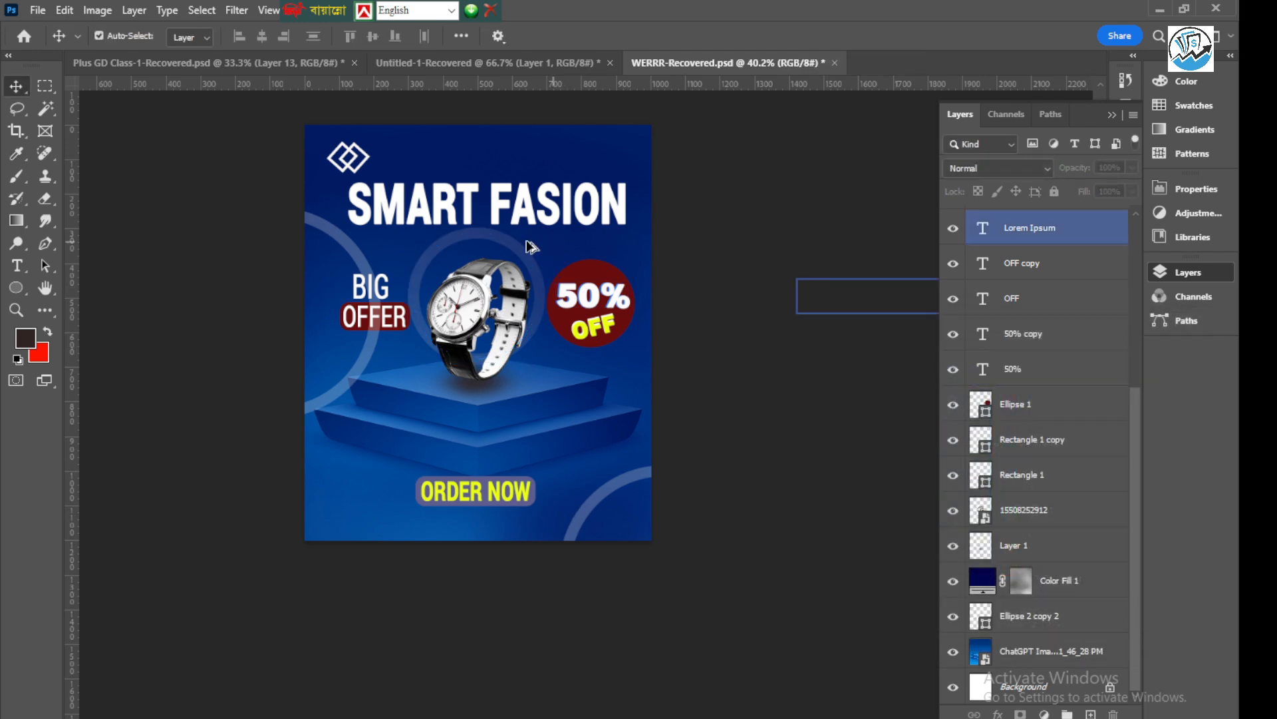
# Move the centre ring straight up behind the "SMART FASION" title, to about Y 246 px
pyautogui.scroll(2, 481, 242)
pyautogui.scroll(1, 481, 242)
pyautogui.scroll(-3, 466, 246)
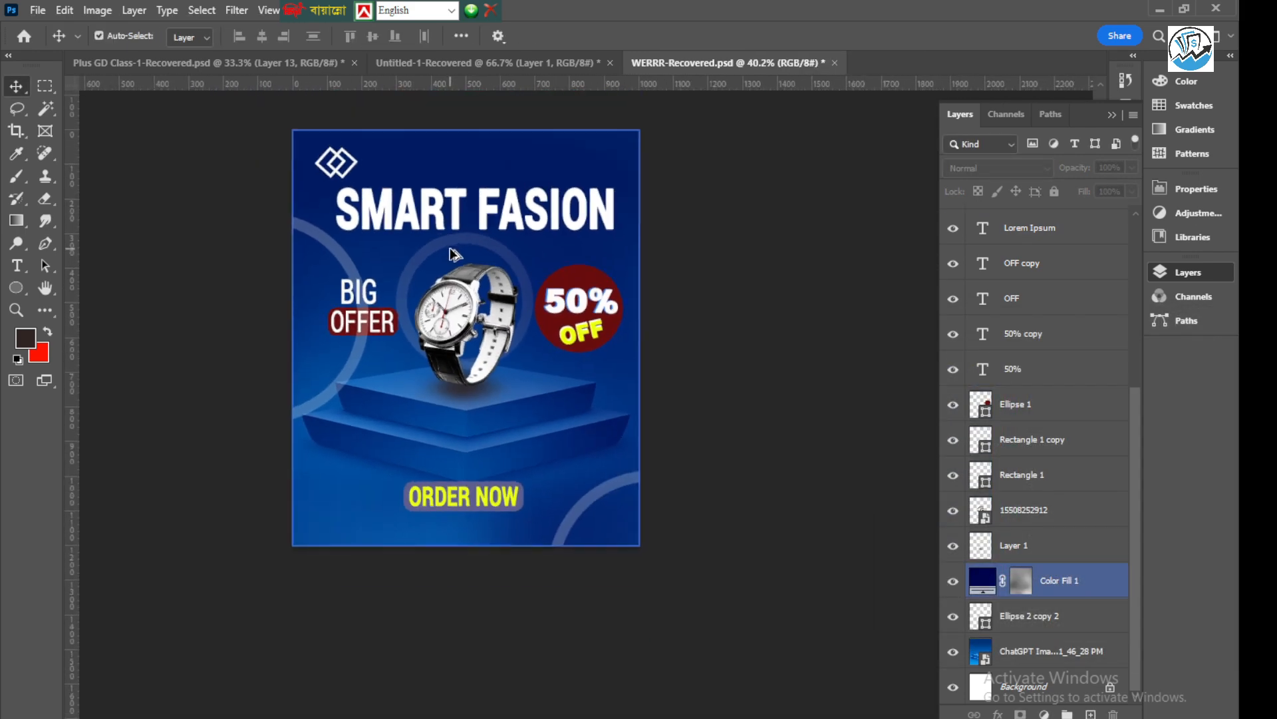
pyautogui.click(1068, 625)
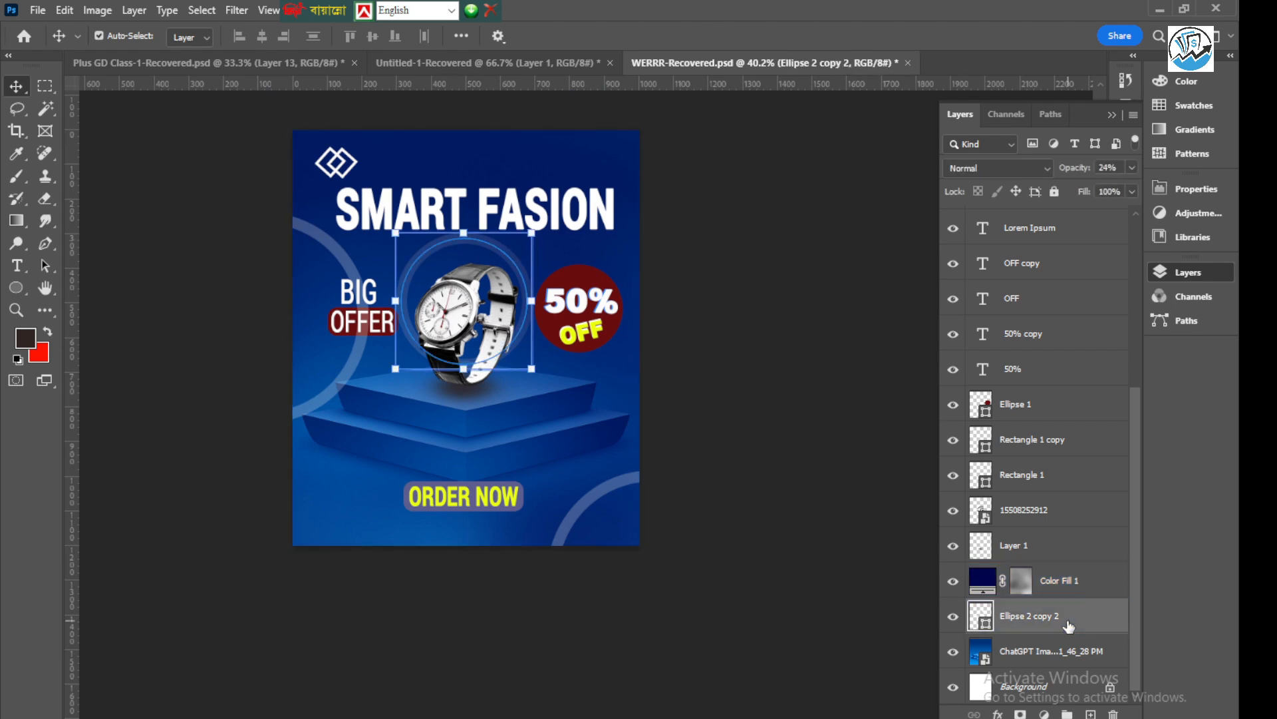
pyautogui.hotkey('ctrl', 't')
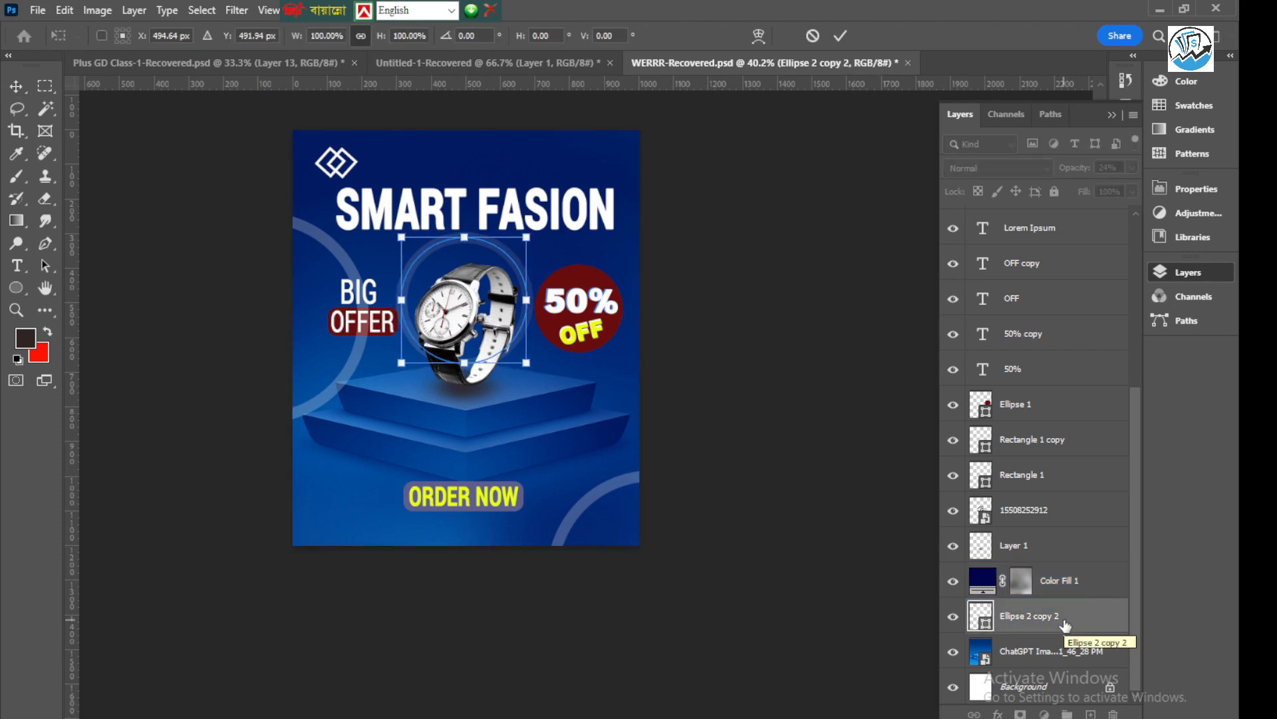
pyautogui.moveTo(513, 275); pyautogui.dragTo(512, 224)
pyautogui.press('Up')
pyautogui.press('Up')
pyautogui.press('Up')
pyautogui.press('Up')
pyautogui.press('Up')
pyautogui.press('Up')
pyautogui.press('Up')
pyautogui.press('Up')
pyautogui.press('Up')
pyautogui.press('Up')
pyautogui.press('Up')
pyautogui.press('Up')
pyautogui.press('Up')
pyautogui.press('Up')
pyautogui.press('Up')
pyautogui.press('Up')
pyautogui.press('Up')
pyautogui.press('Up')
pyautogui.press('Up')
pyautogui.press('Up')
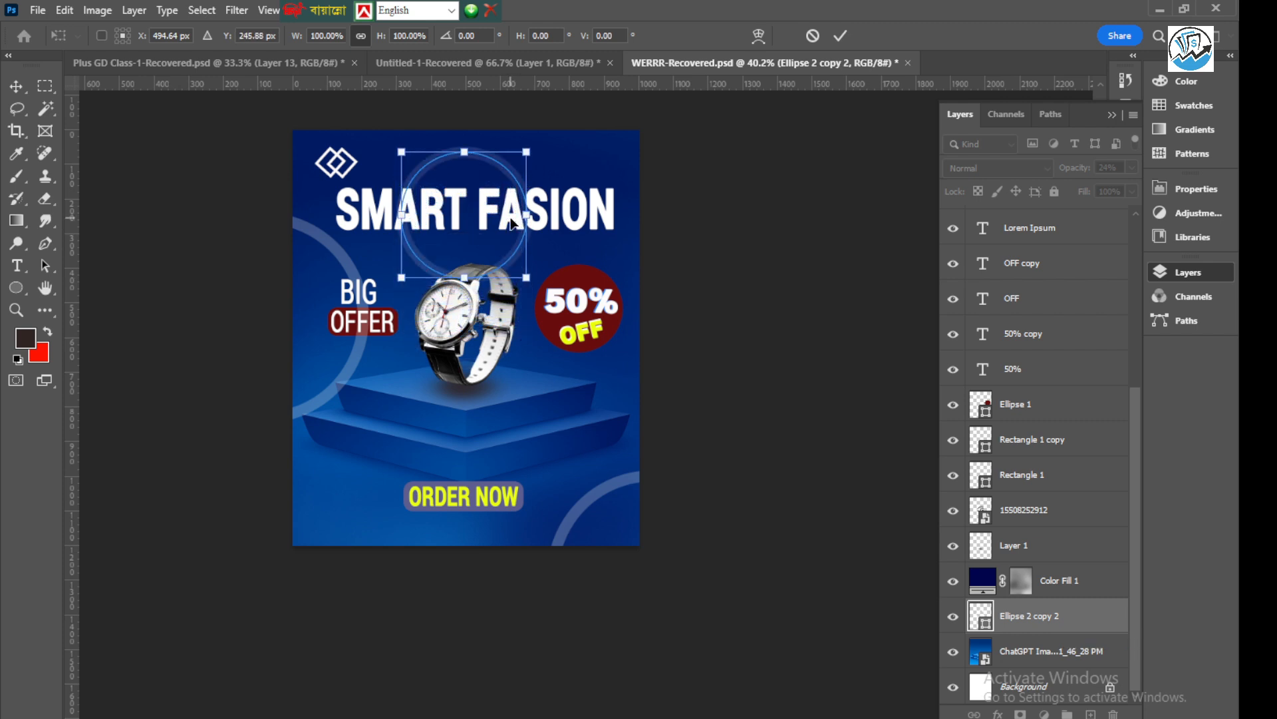
pyautogui.press('Return')
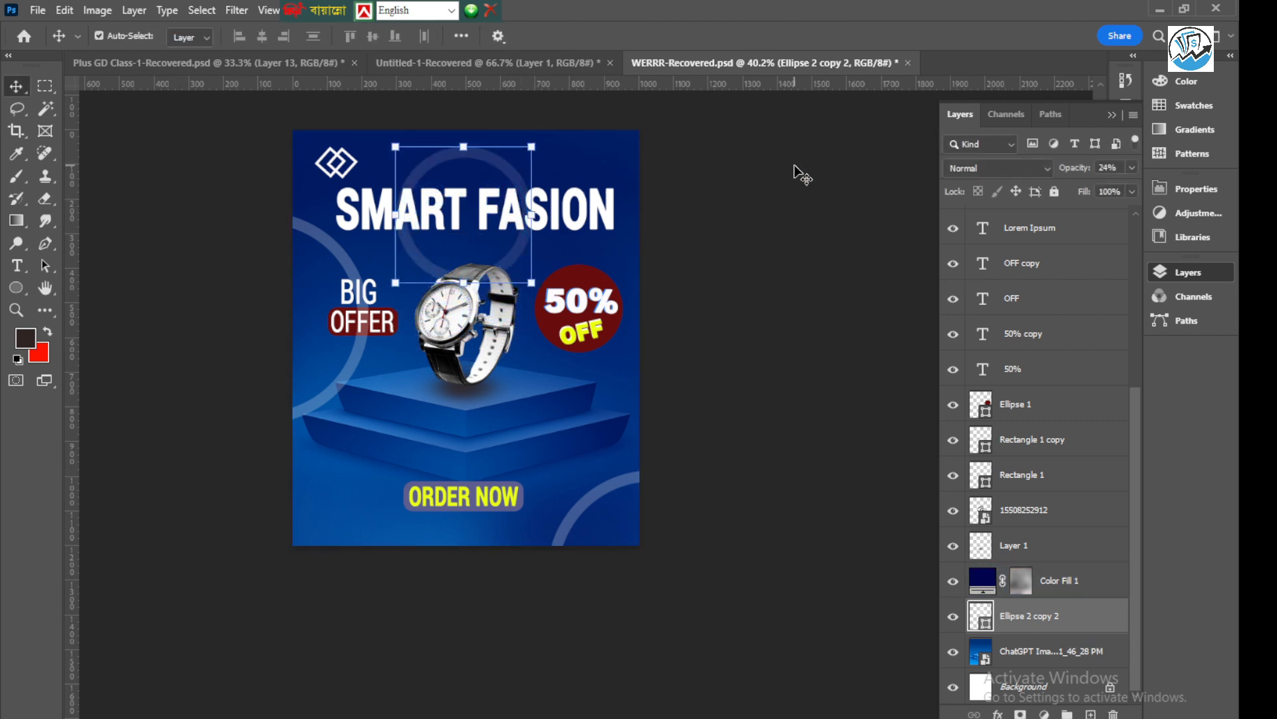
pyautogui.click(735, 207)
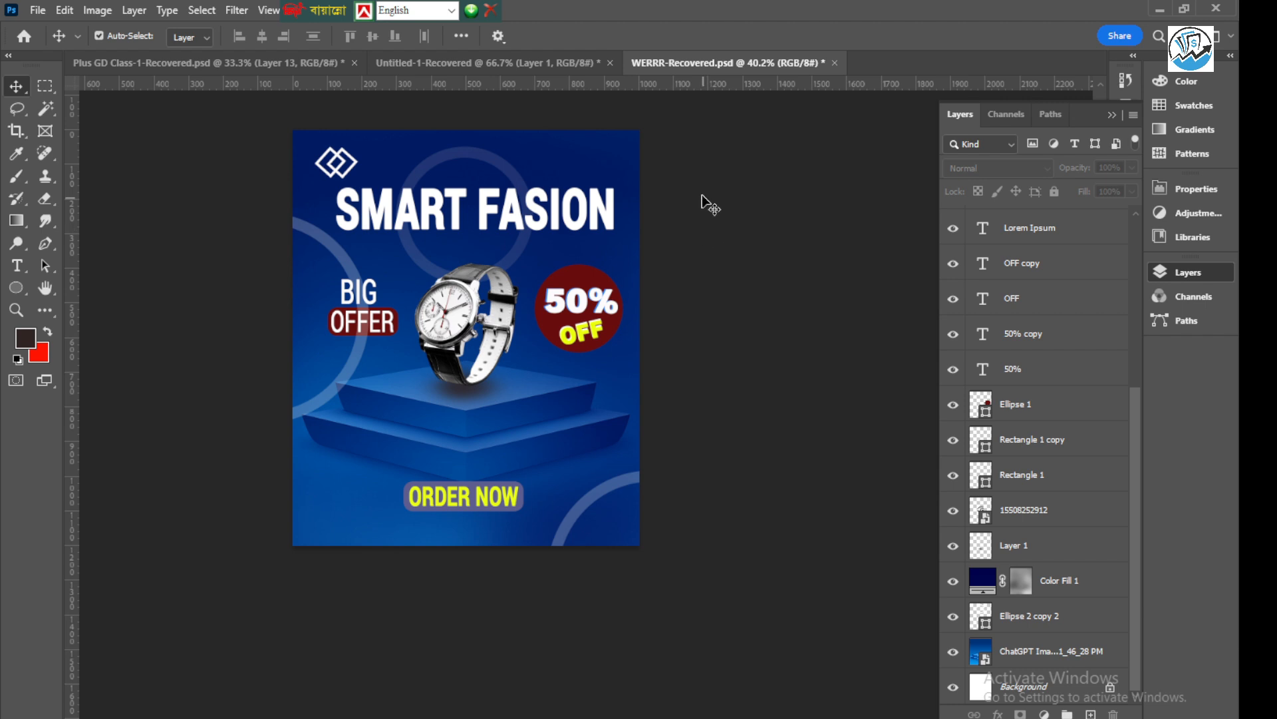
pyautogui.click(599, 163)
pyautogui.click(453, 328)
pyautogui.scroll(1, 452, 328)
pyautogui.scroll(4, 451, 327)
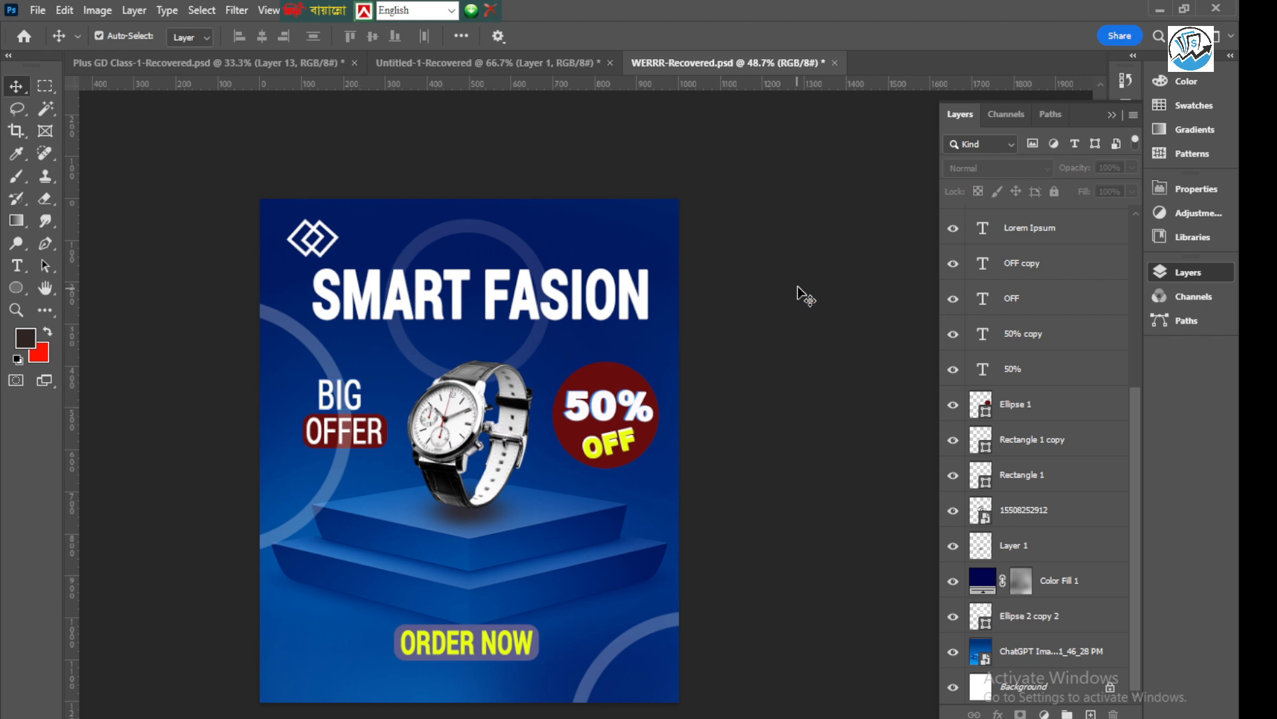
pyautogui.scroll(-2, 322, 320)
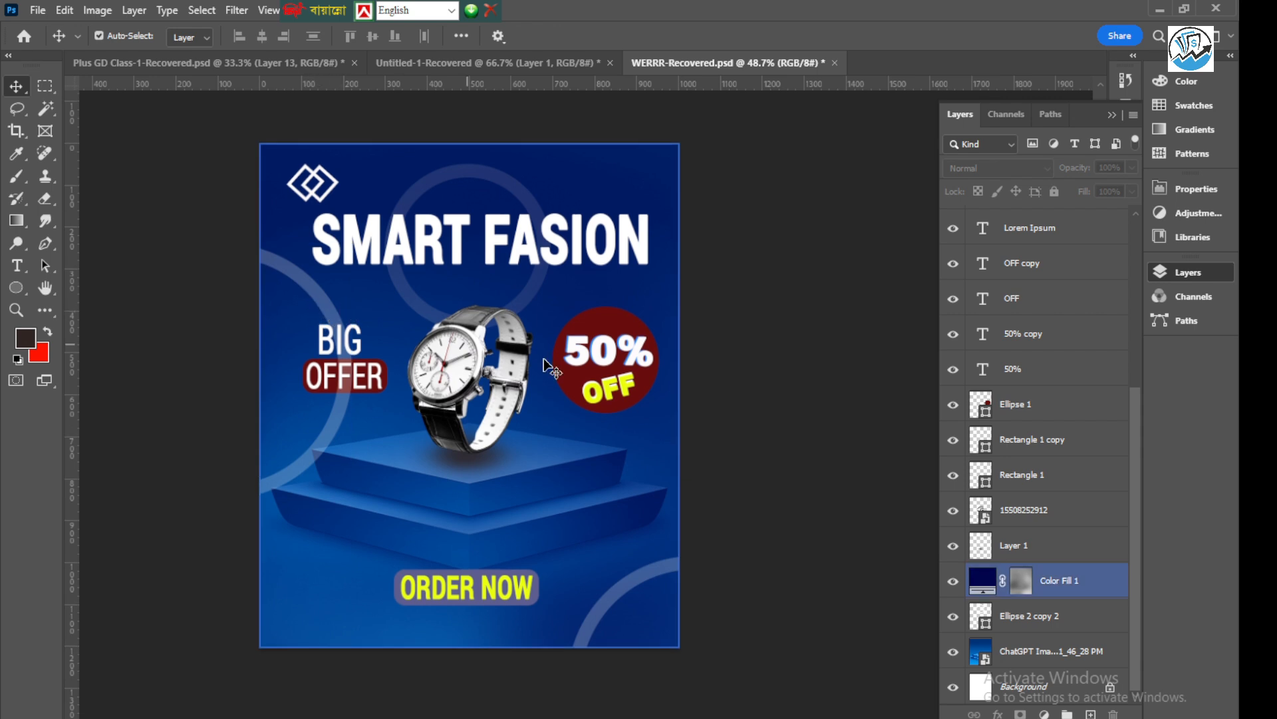
# Select all layers from Background up to the topmost ring and stamp the visible artwork into a new merged layer on top
pyautogui.scroll(-2, 506, 403)
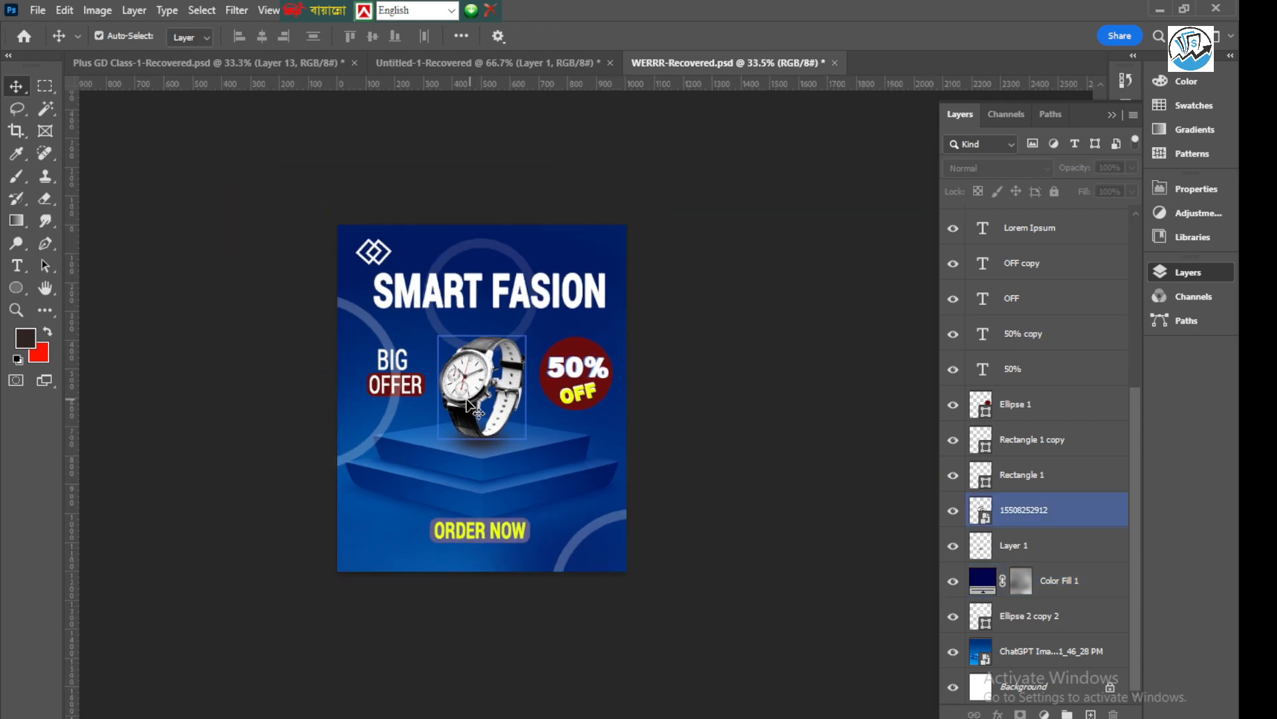
pyautogui.click(1037, 687)
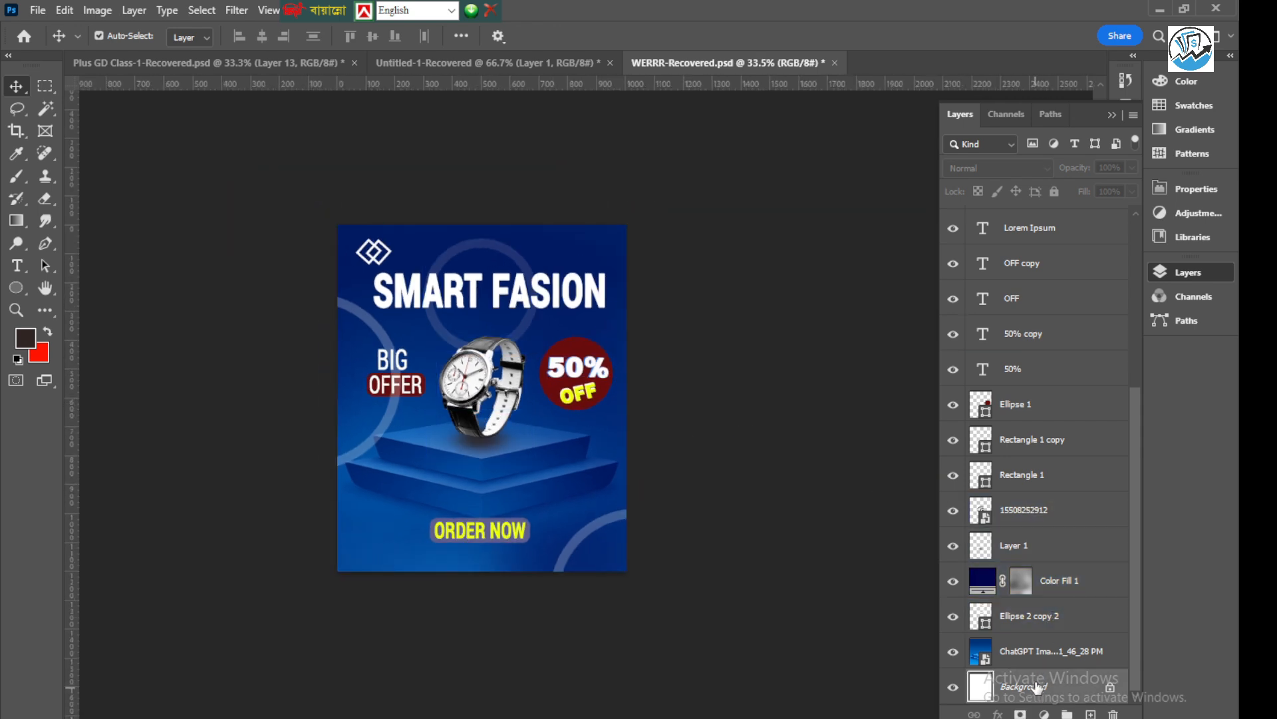
pyautogui.scroll(5, 1057, 422)
pyautogui.click(1024, 223)
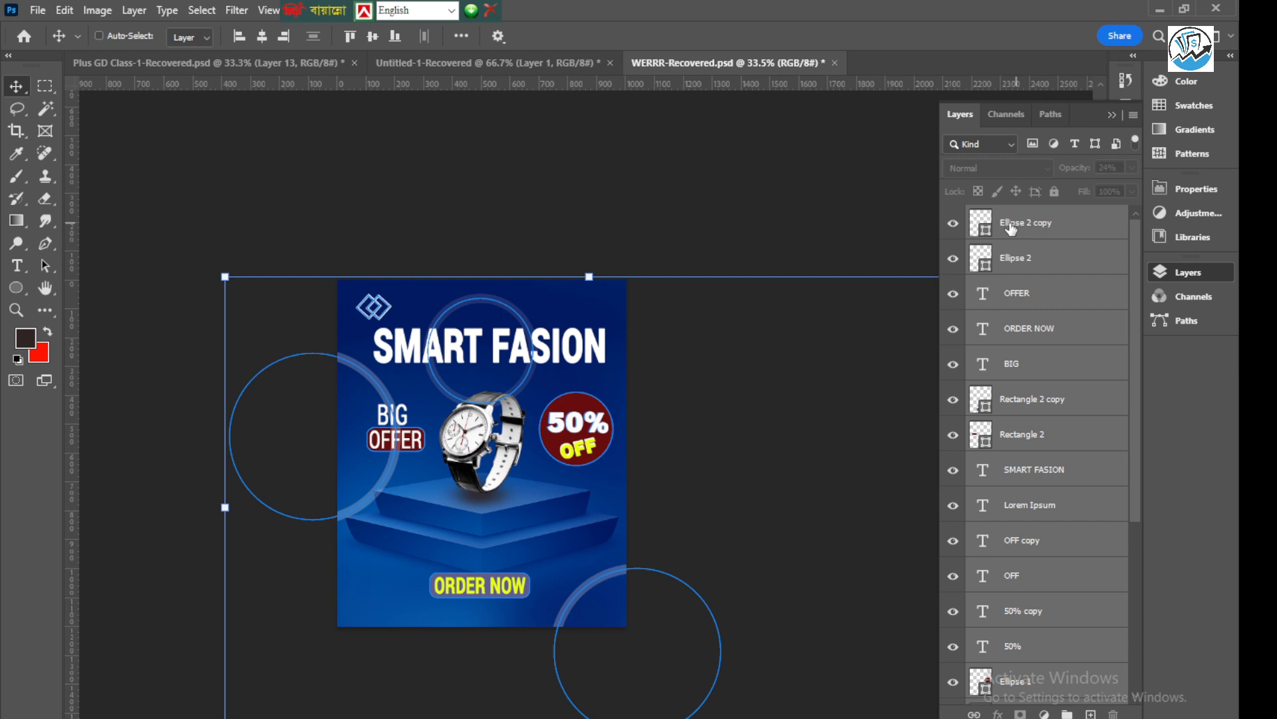
pyautogui.hotkey('ctrl', 'alt', 'shift', 'e')
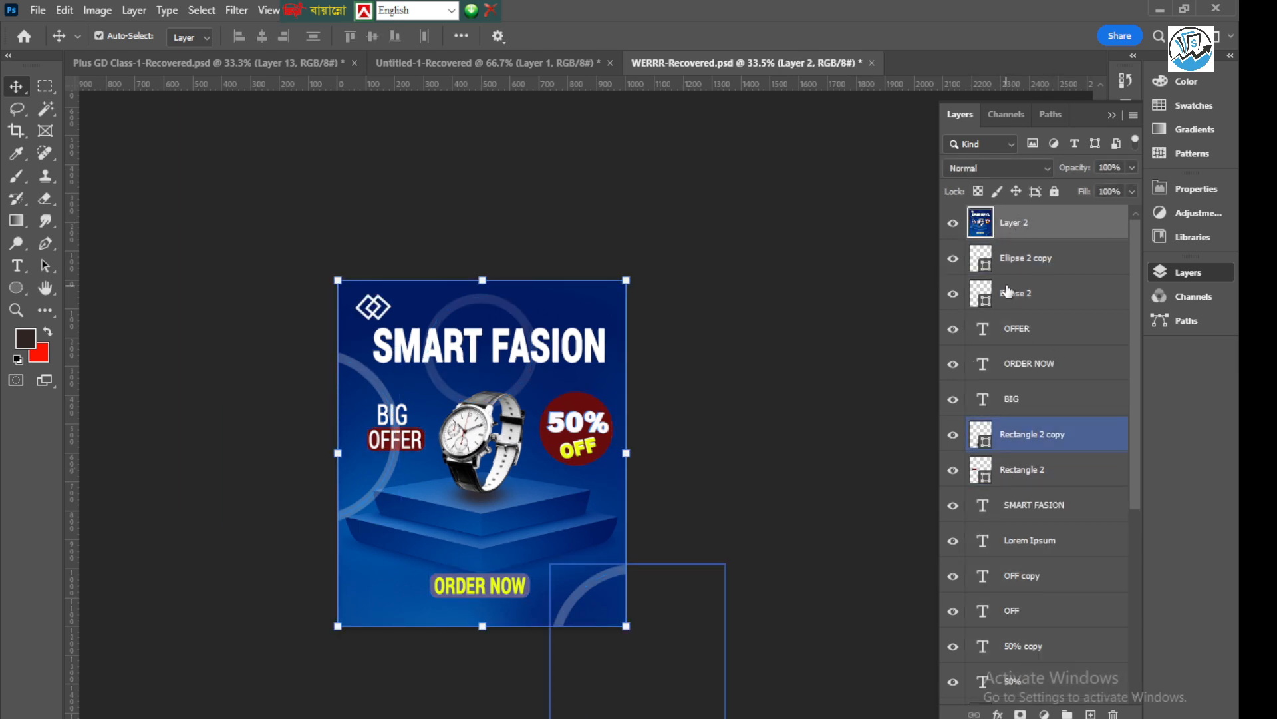
# Apply the Camera Raw Filter to the merged layer with Texture +8, Clarity +14 and Dehaze +60
pyautogui.click(237, 10)
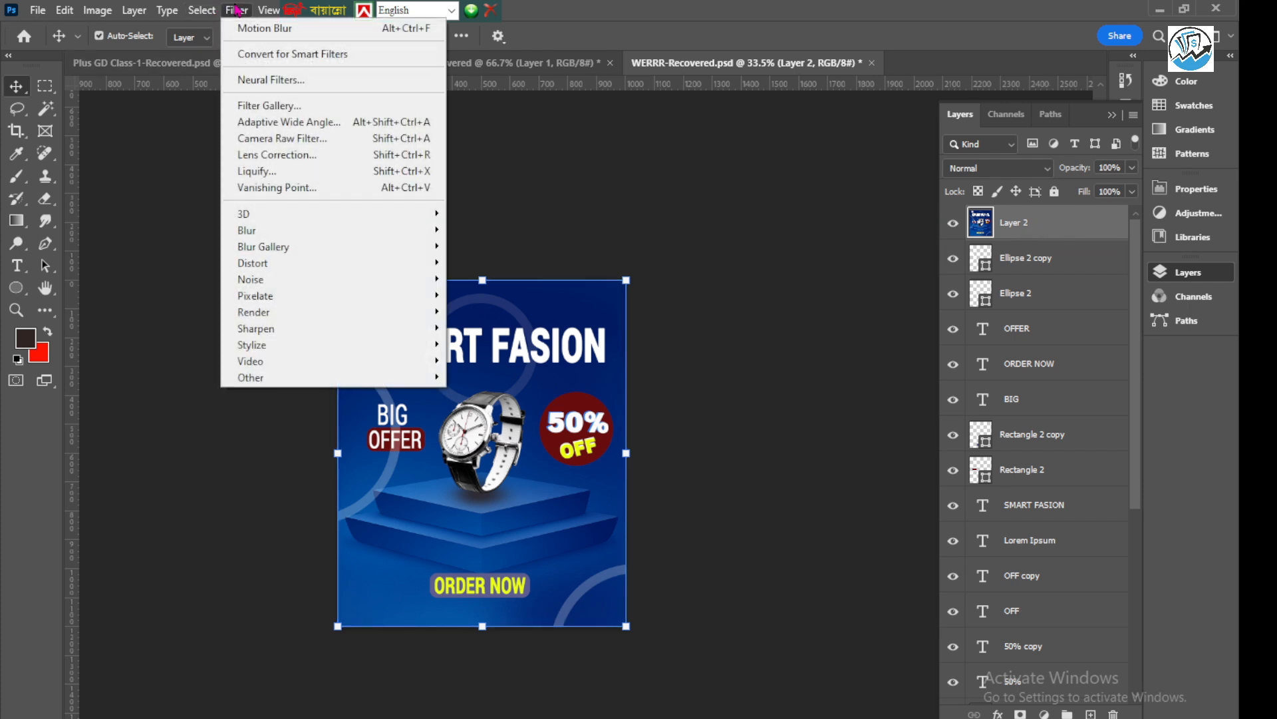
pyautogui.click(271, 139)
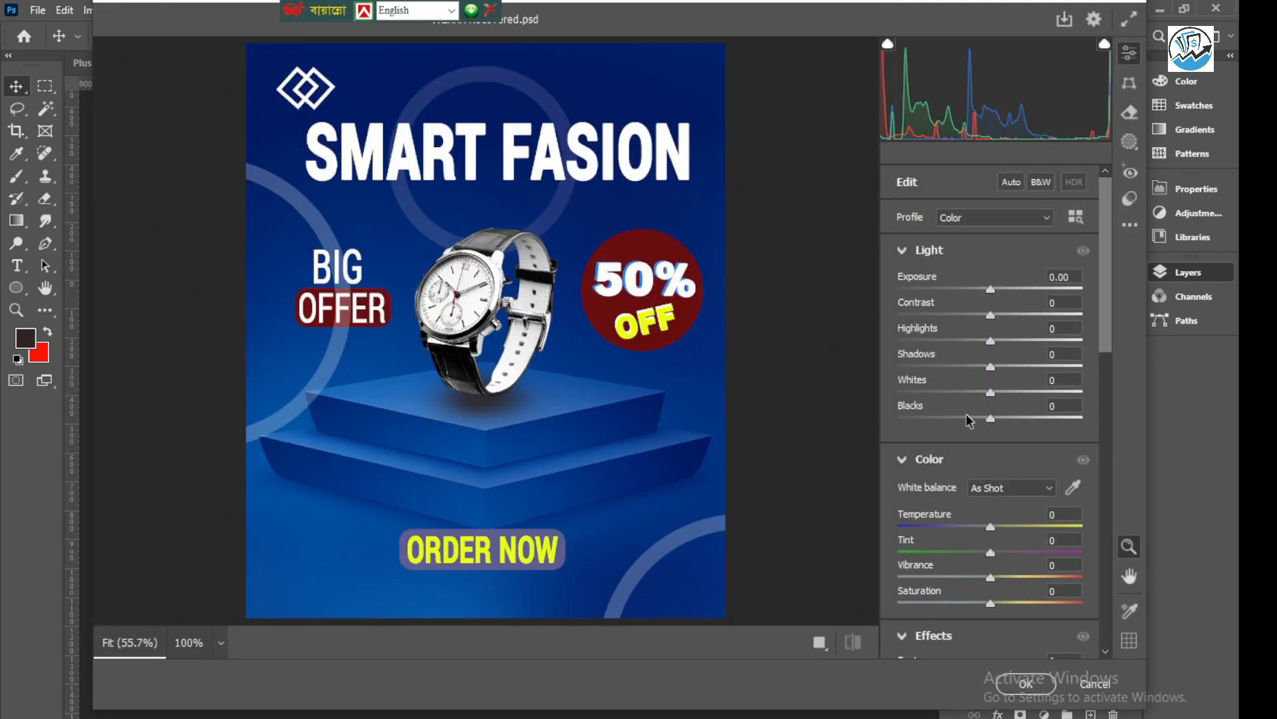
pyautogui.scroll(-2, 1009, 452)
pyautogui.scroll(-2, 981, 455)
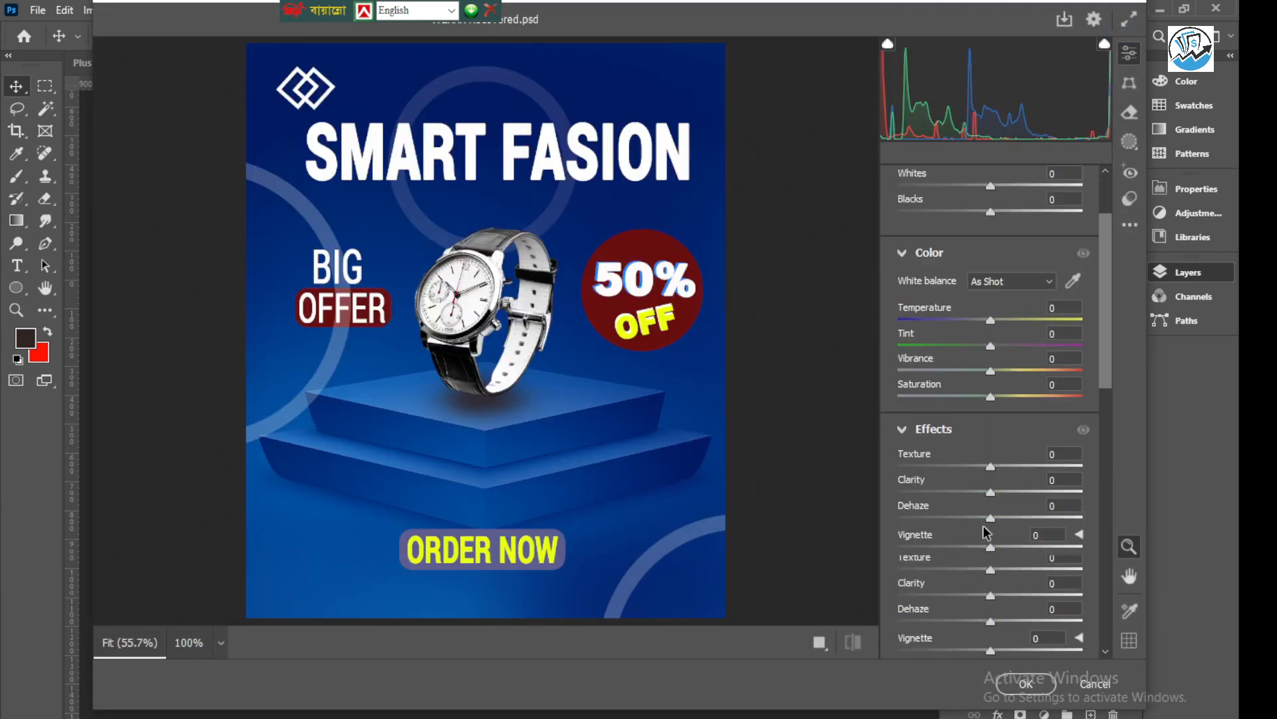
pyautogui.moveTo(989, 468); pyautogui.dragTo(1011, 493)
pyautogui.moveTo(1007, 500); pyautogui.dragTo(1046, 518)
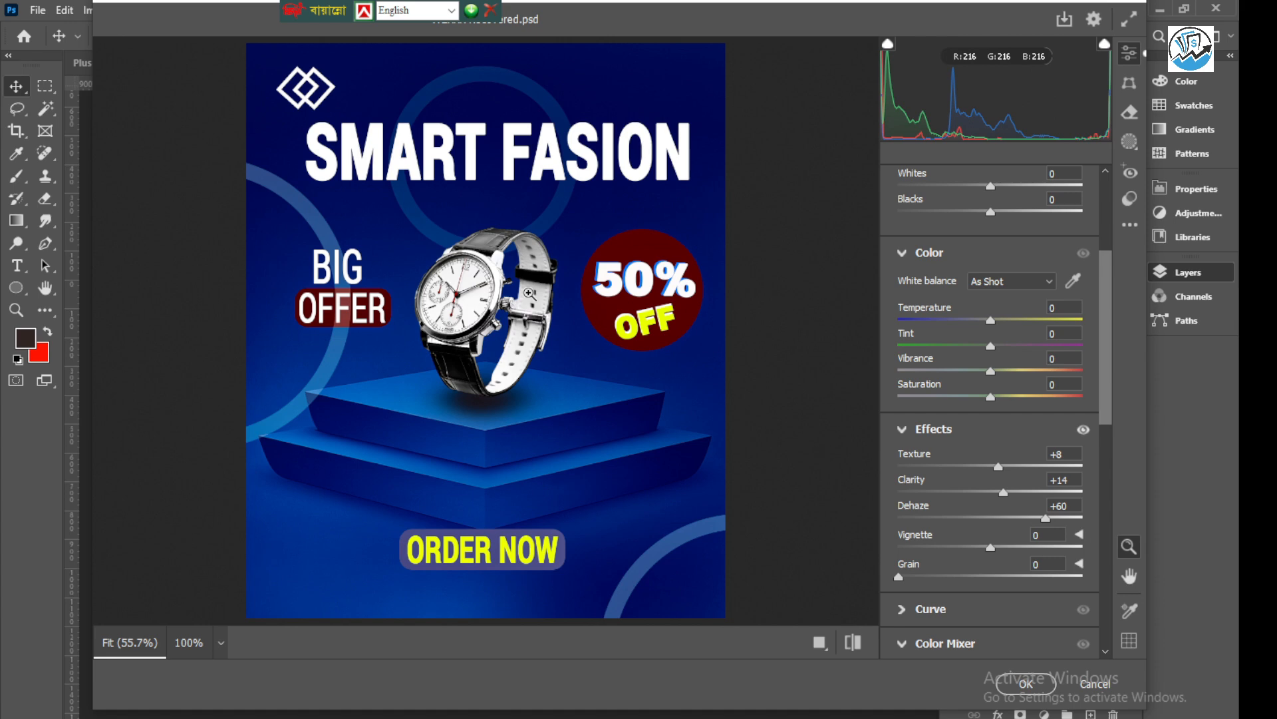
pyautogui.click(1024, 685)
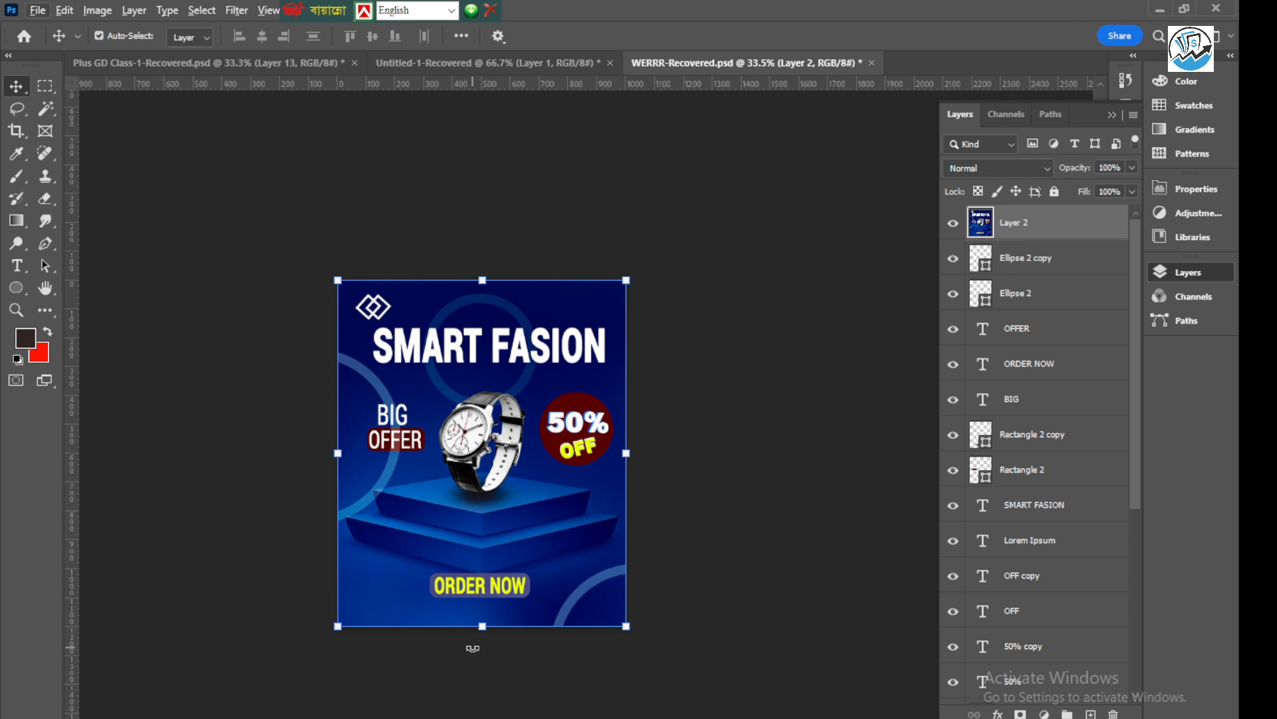
pyautogui.scroll(2, 473, 647)
pyautogui.scroll(-1, 584, 536)
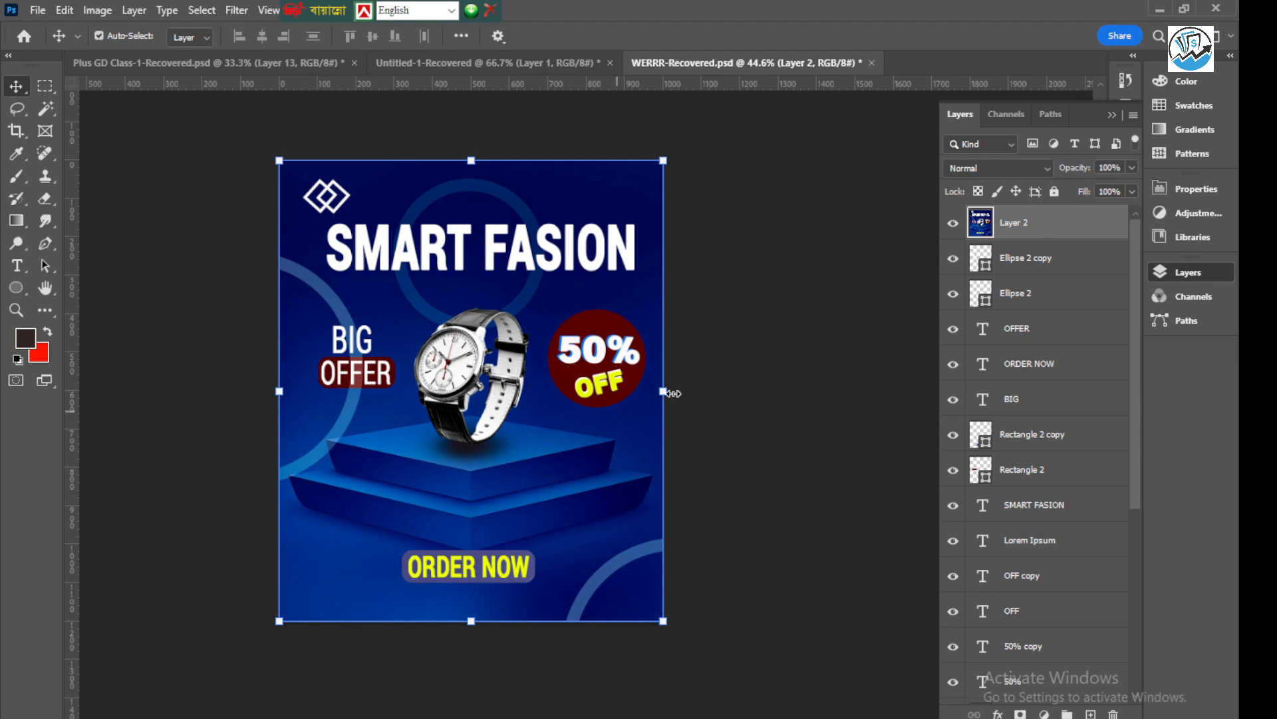
pyautogui.click(795, 350)
pyautogui.click(609, 326)
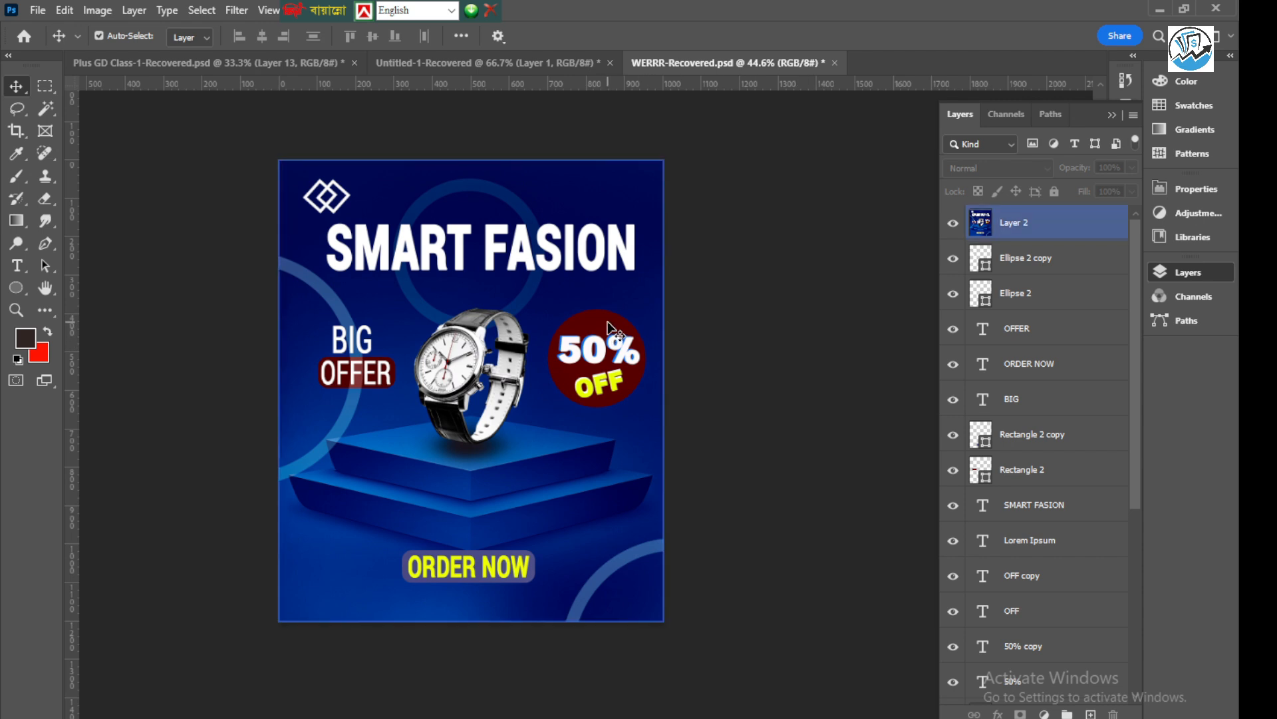
pyautogui.click(888, 717)
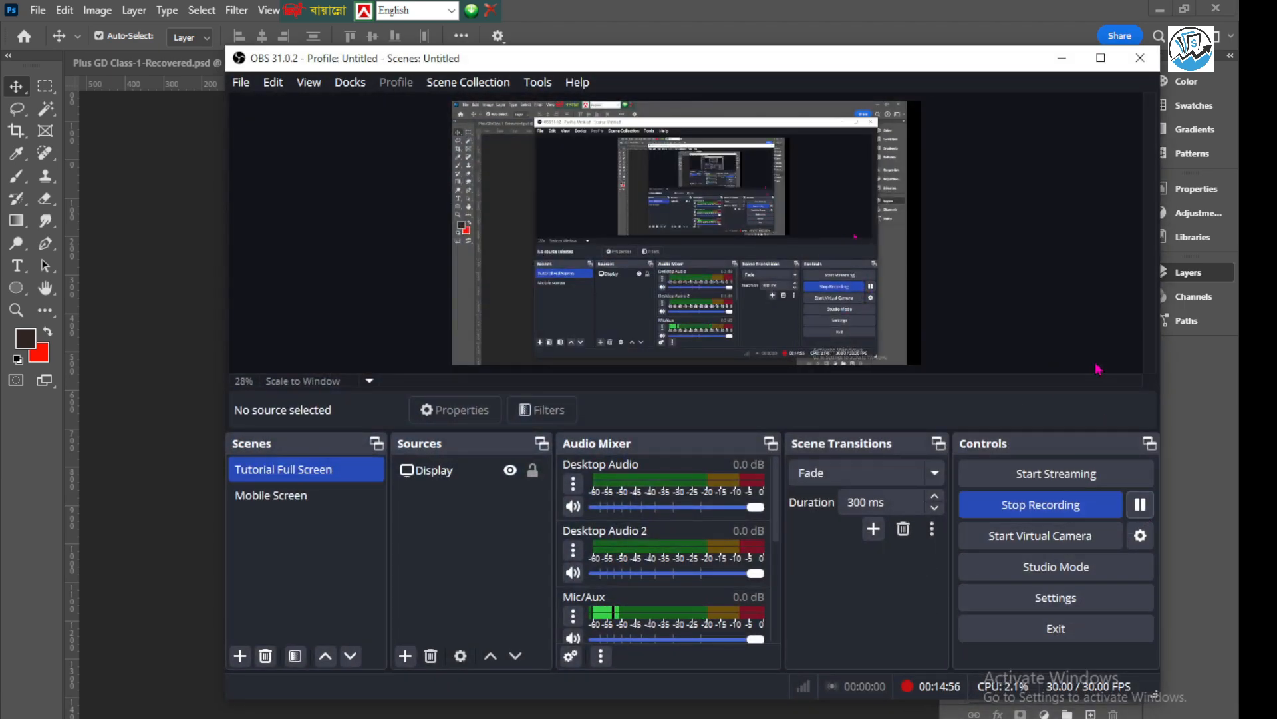
pyautogui.click(1062, 57)
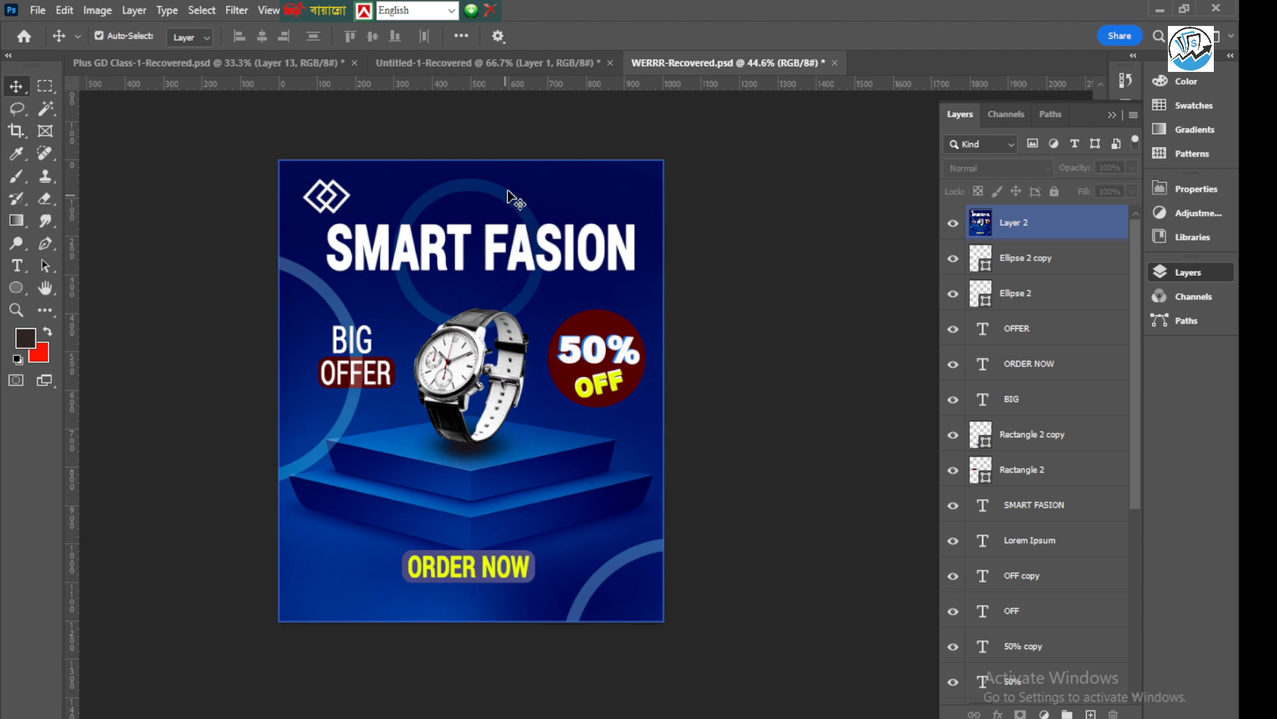
# Hide the merged top layer and add an empty layer directly above the ChatGPT background image
pyautogui.click(953, 224)
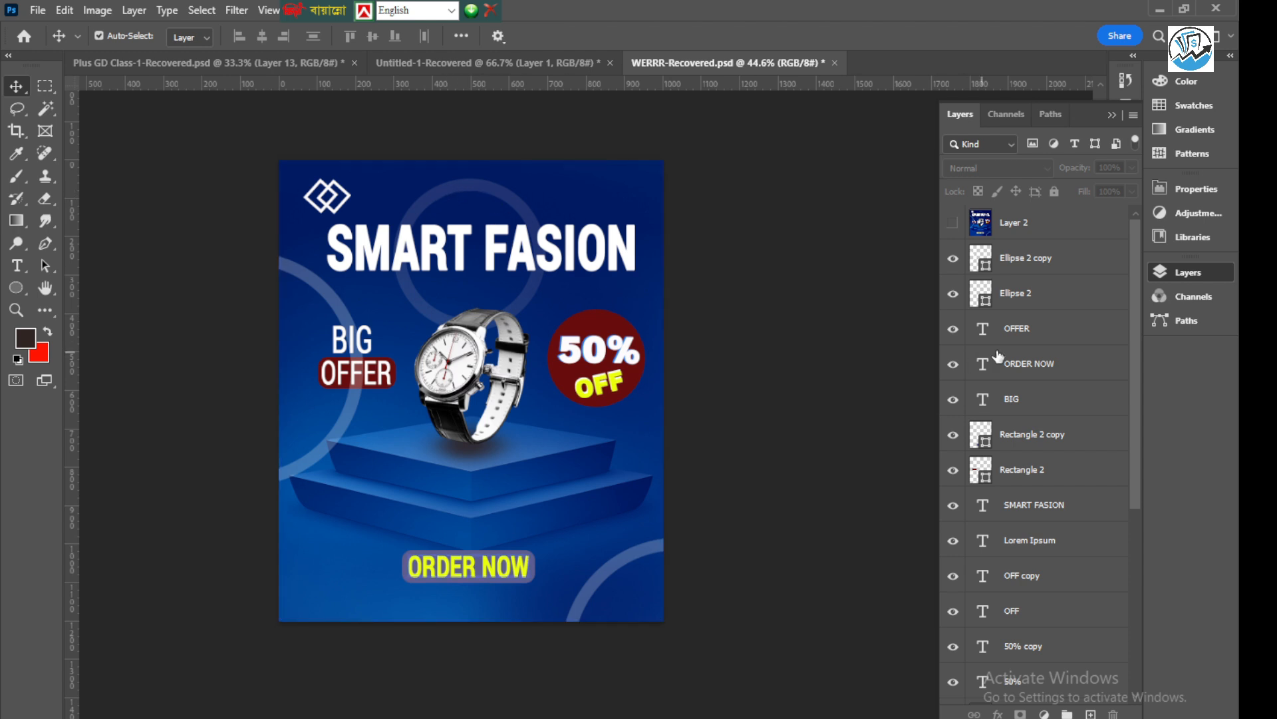
pyautogui.click(1028, 259)
pyautogui.scroll(-5, 1038, 466)
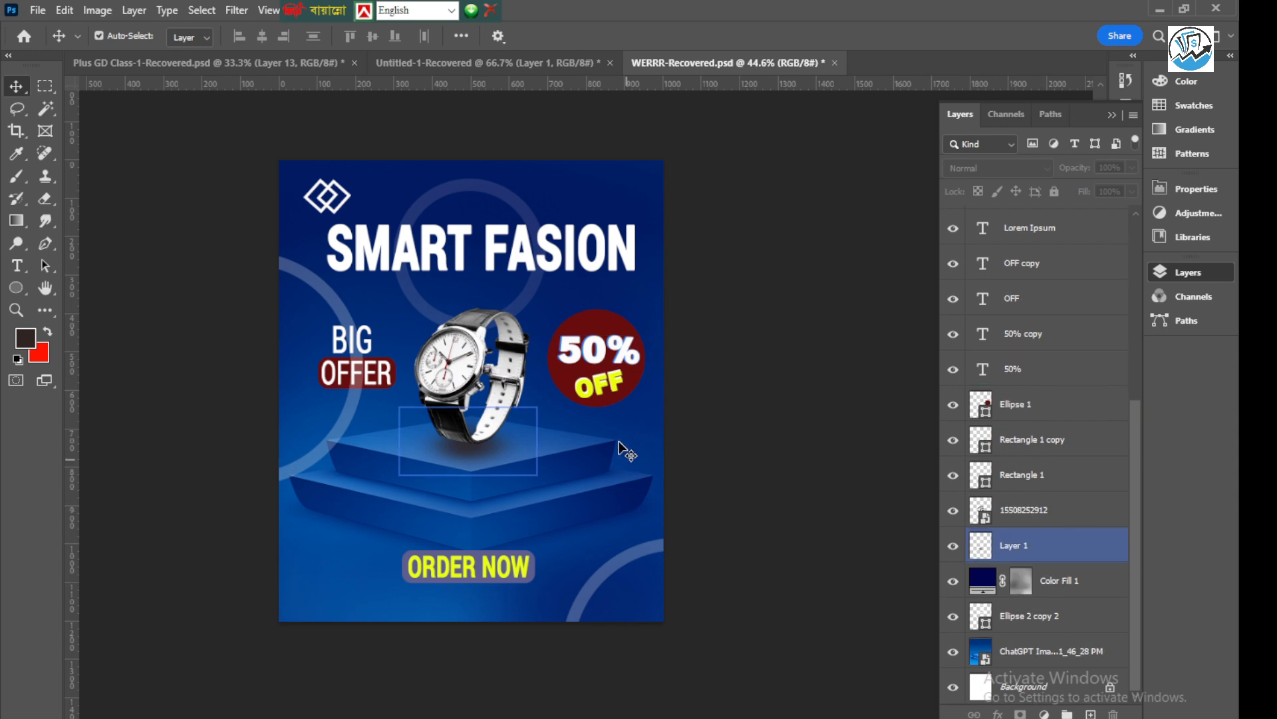
pyautogui.click(643, 429)
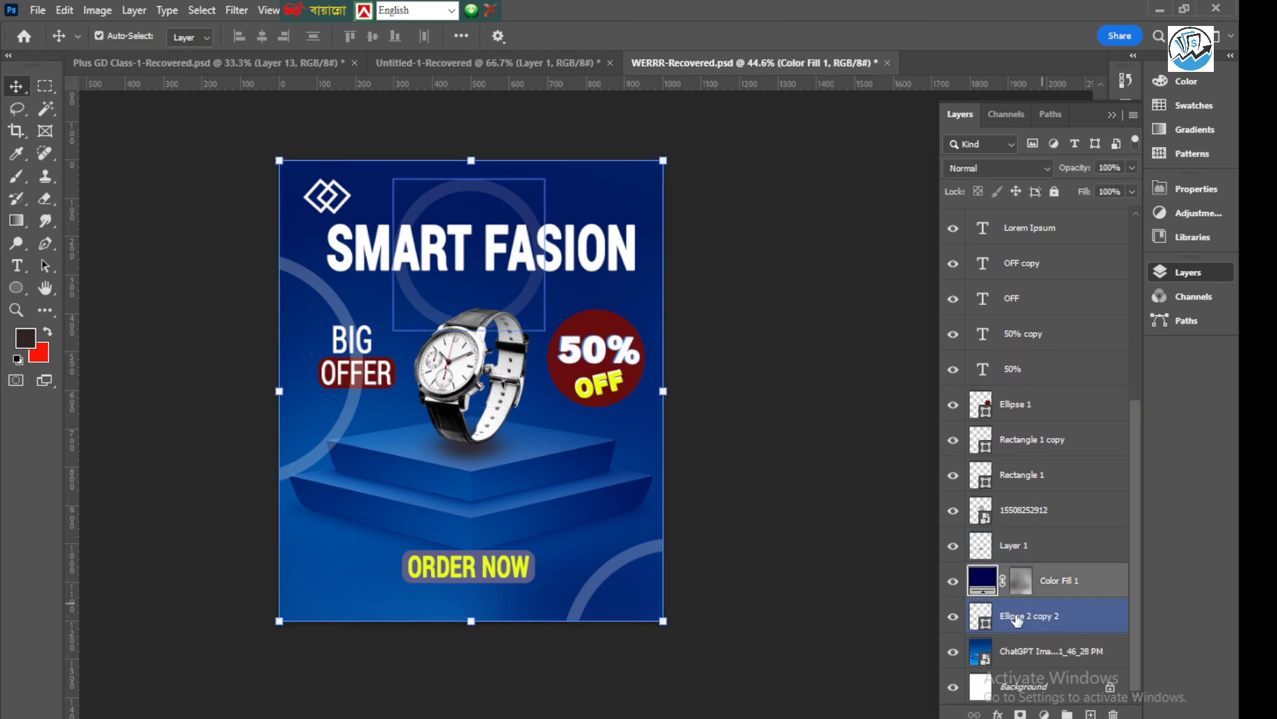
pyautogui.click(1017, 653)
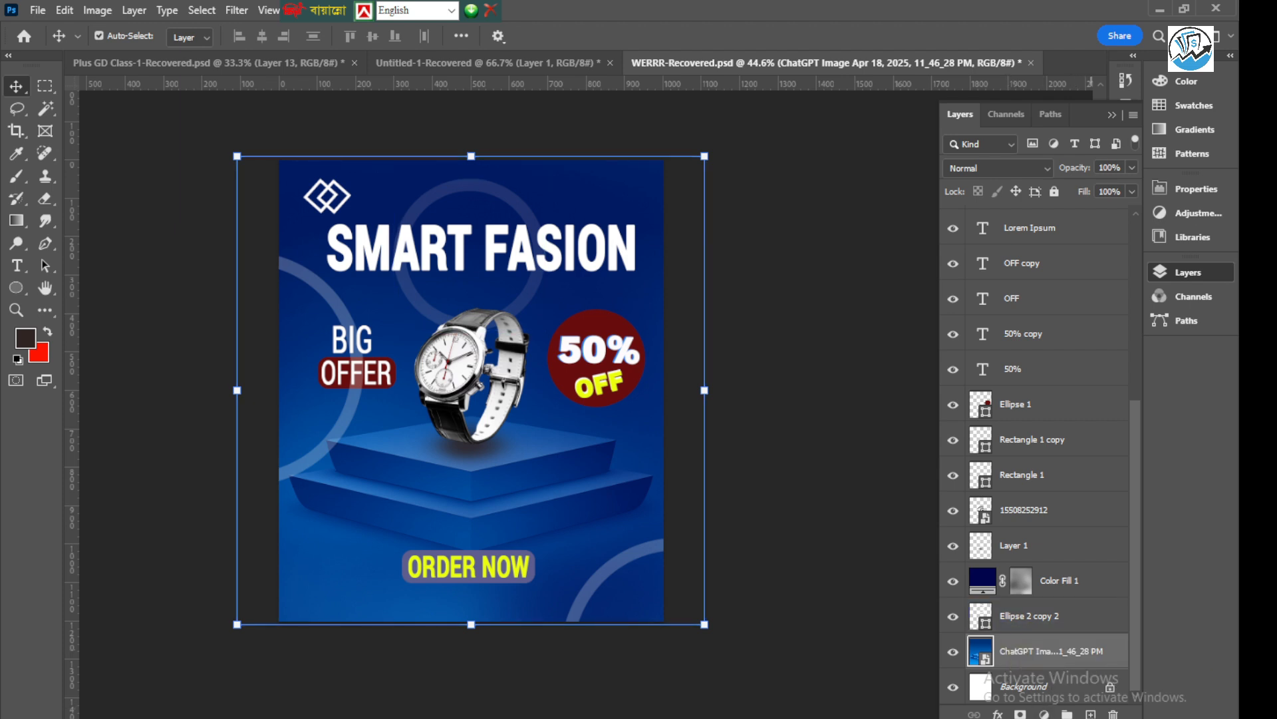
pyautogui.click(1095, 715)
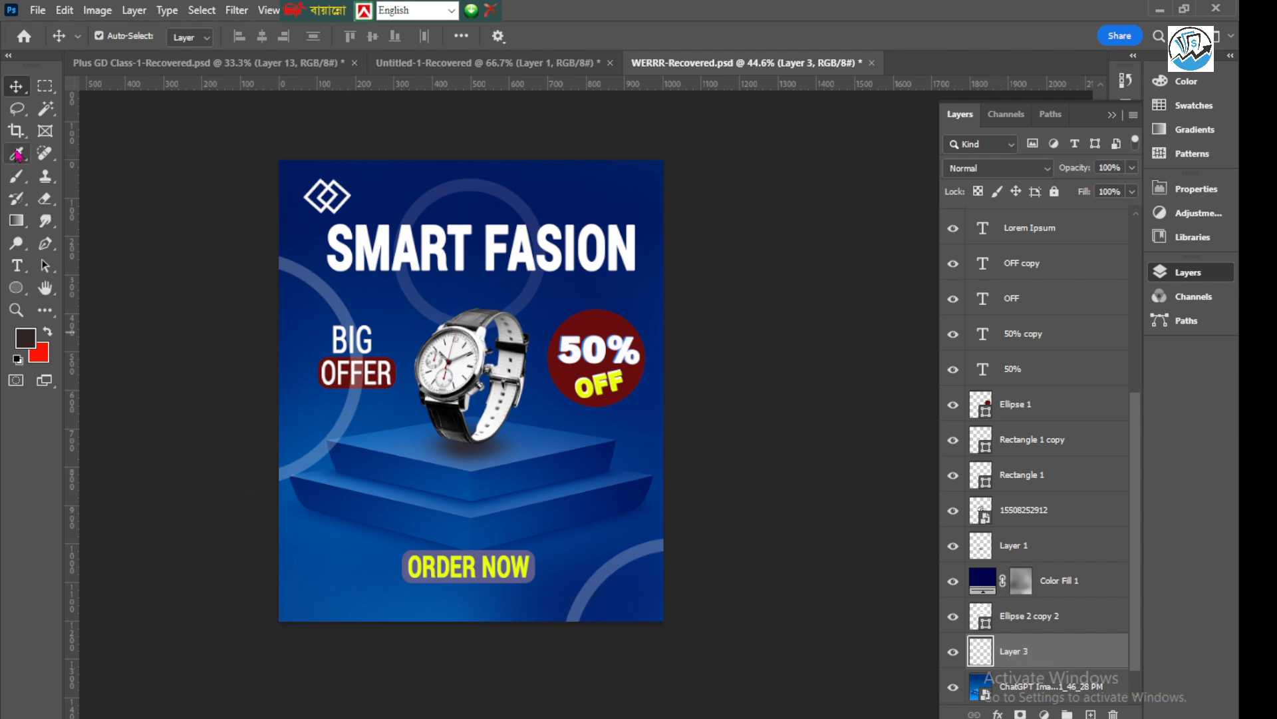
# Outline a trapezoid light-beam selection with the Polygonal Lasso, narrow above the poster's top edge and widening down to the top of the watch
pyautogui.click(18, 117)
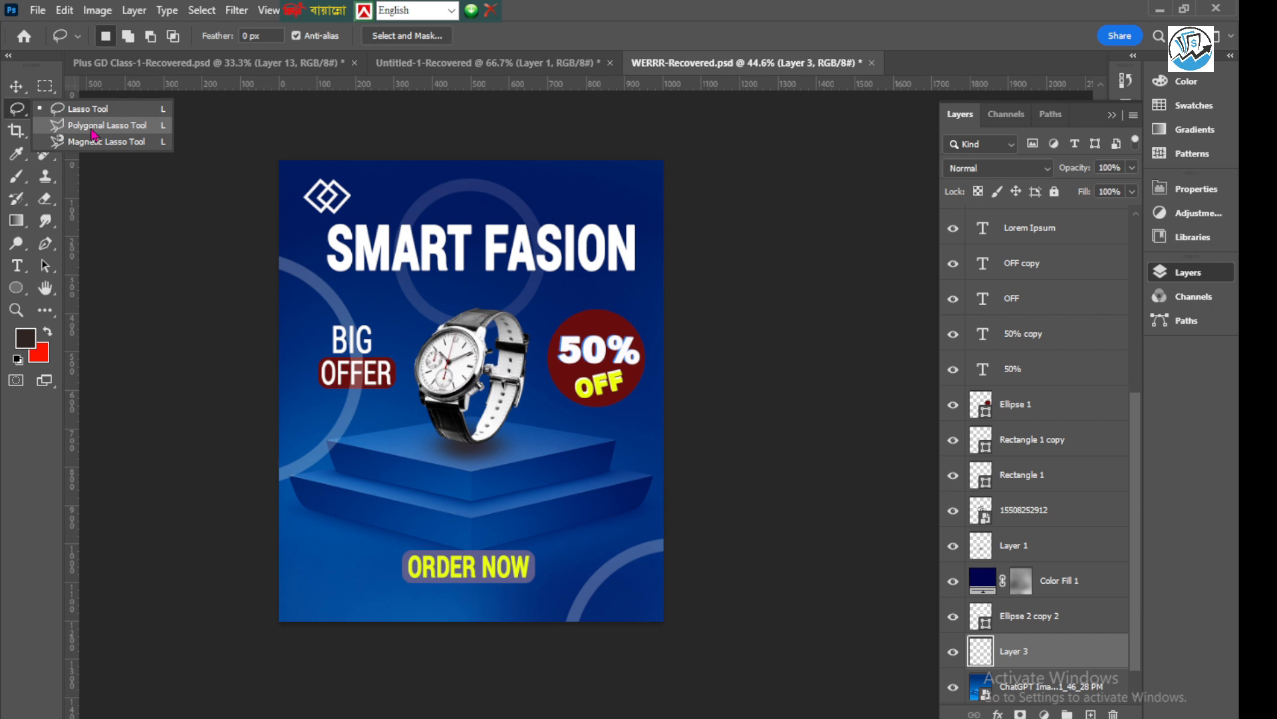
pyautogui.click(93, 135)
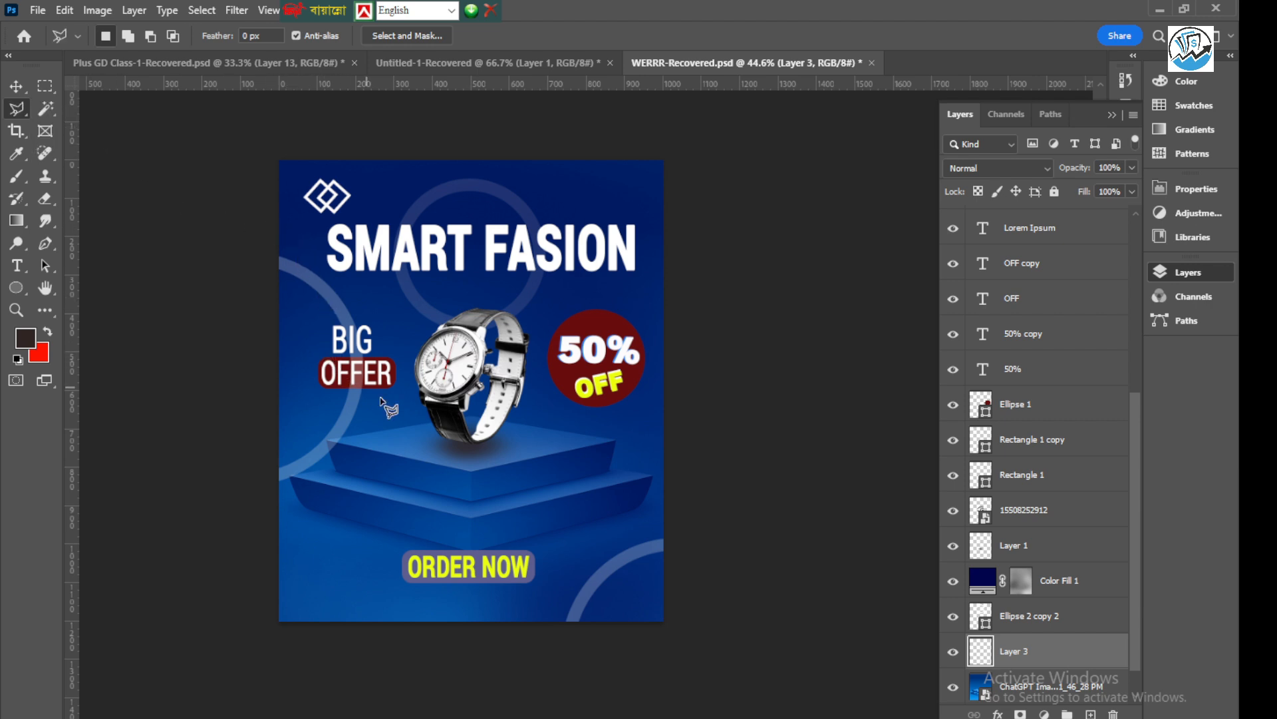
pyautogui.scroll(1, 425, 396)
pyautogui.scroll(2, 449, 256)
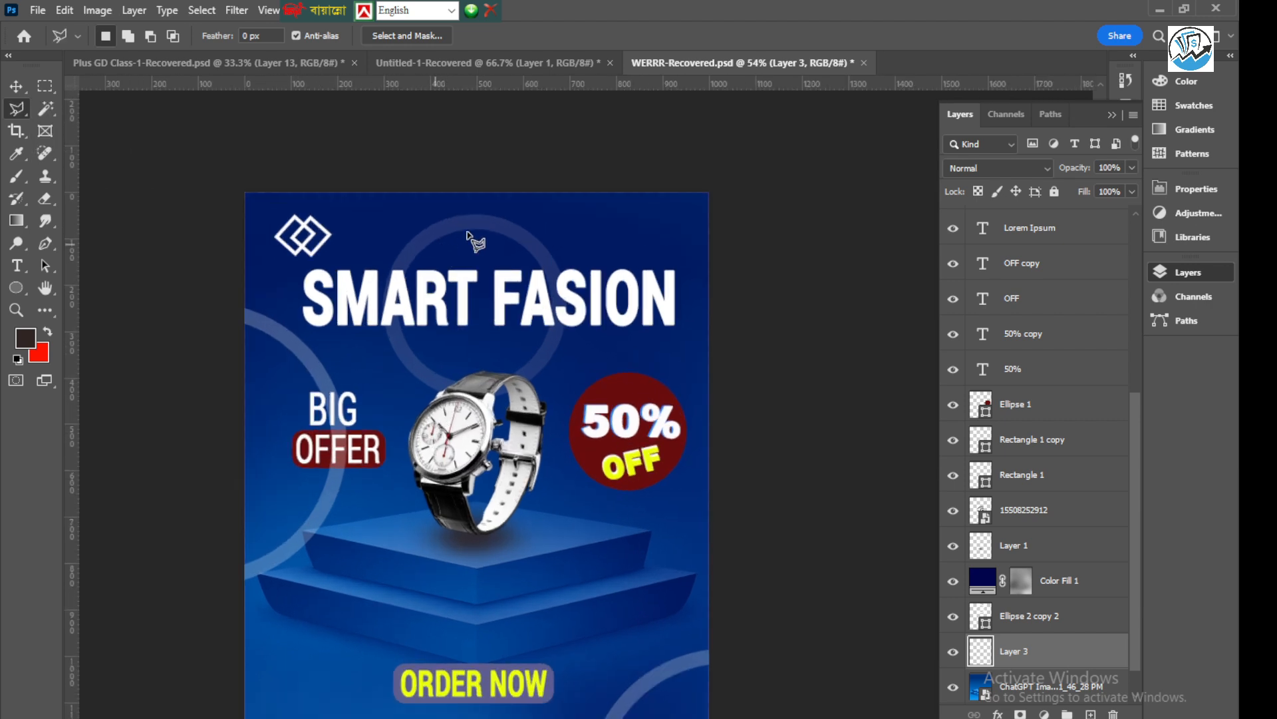
pyautogui.click(429, 170)
pyautogui.click(345, 381)
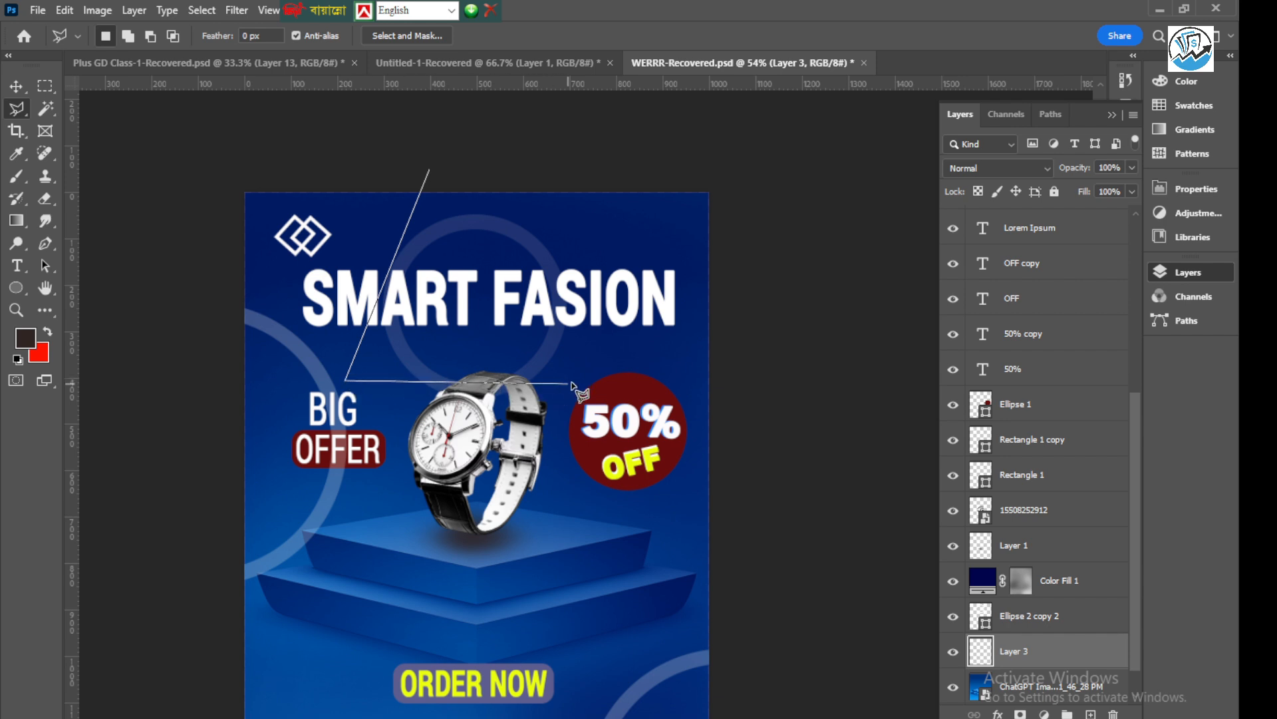
pyautogui.click(594, 384)
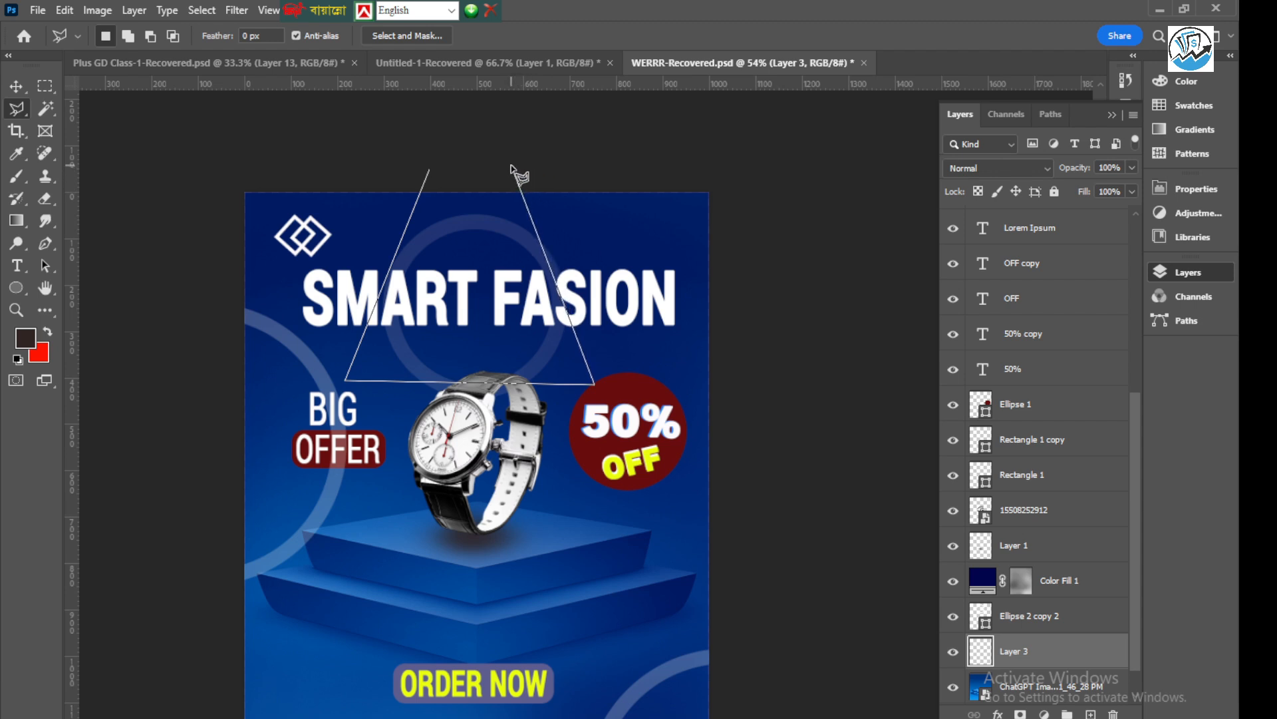
pyautogui.click(433, 174)
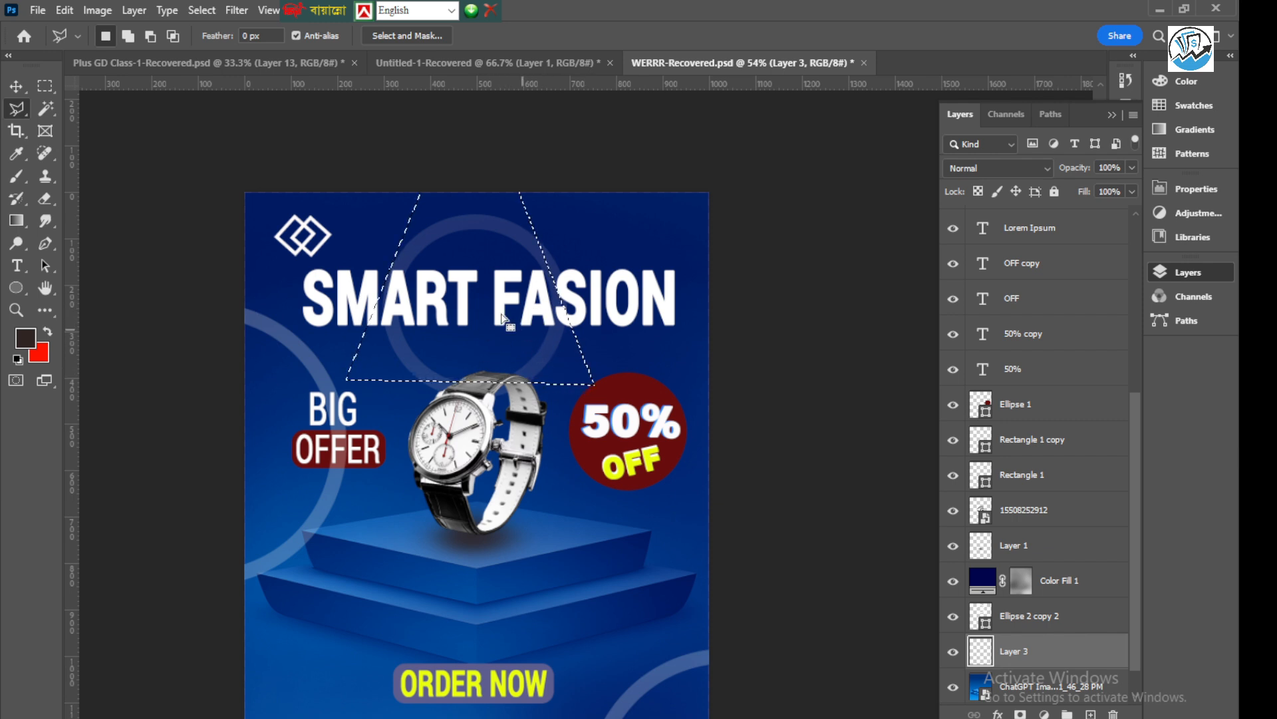
# Ready the Brush tool, sample the podium's blue as foreground colour and brighten it to #3c91eb
pyautogui.click(16, 85)
pyautogui.click(18, 177)
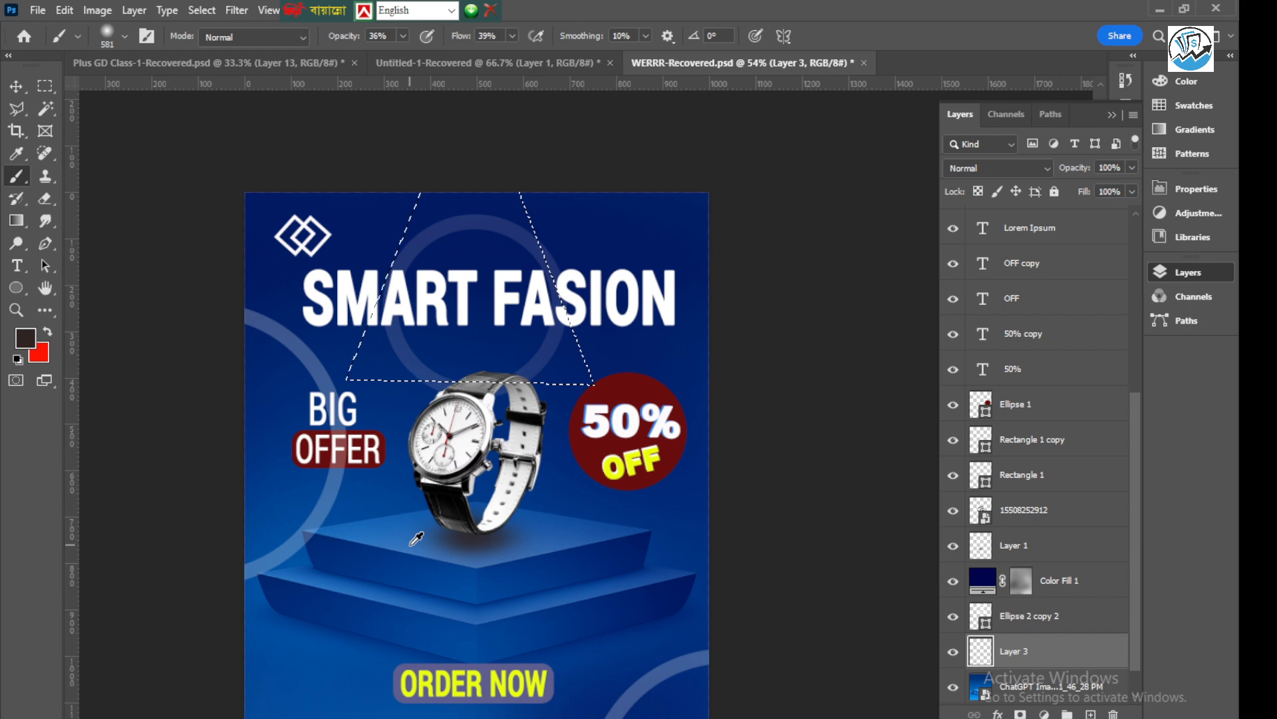
pyautogui.scroll(2, 408, 542)
pyautogui.scroll(1, 409, 543)
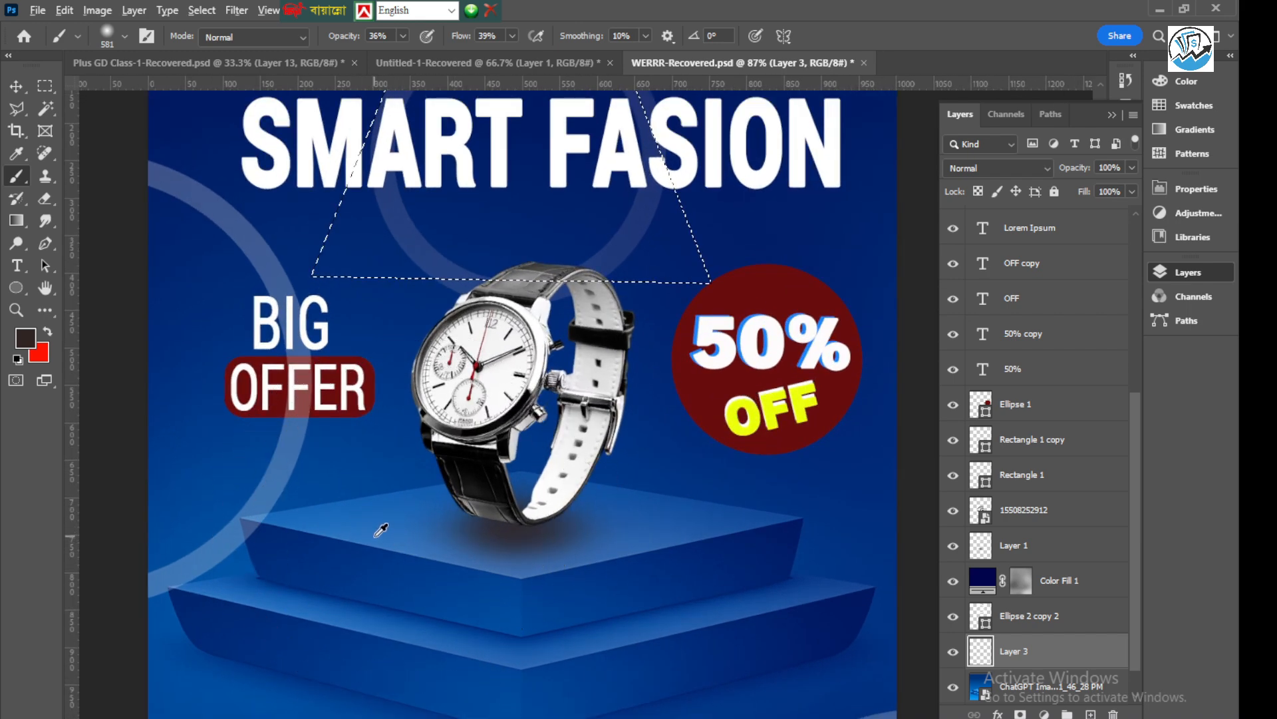
pyautogui.keyDown('alt'); pyautogui.click(377, 533); pyautogui.keyUp('alt')
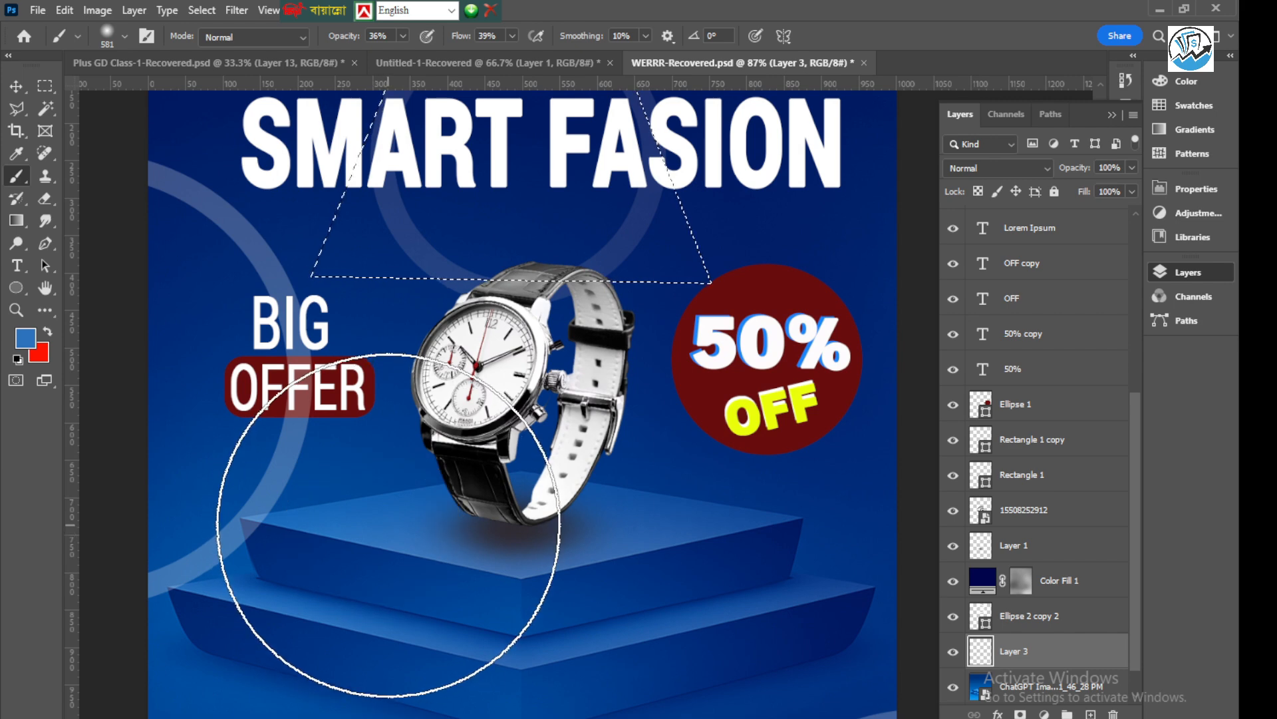
pyautogui.click(25, 338)
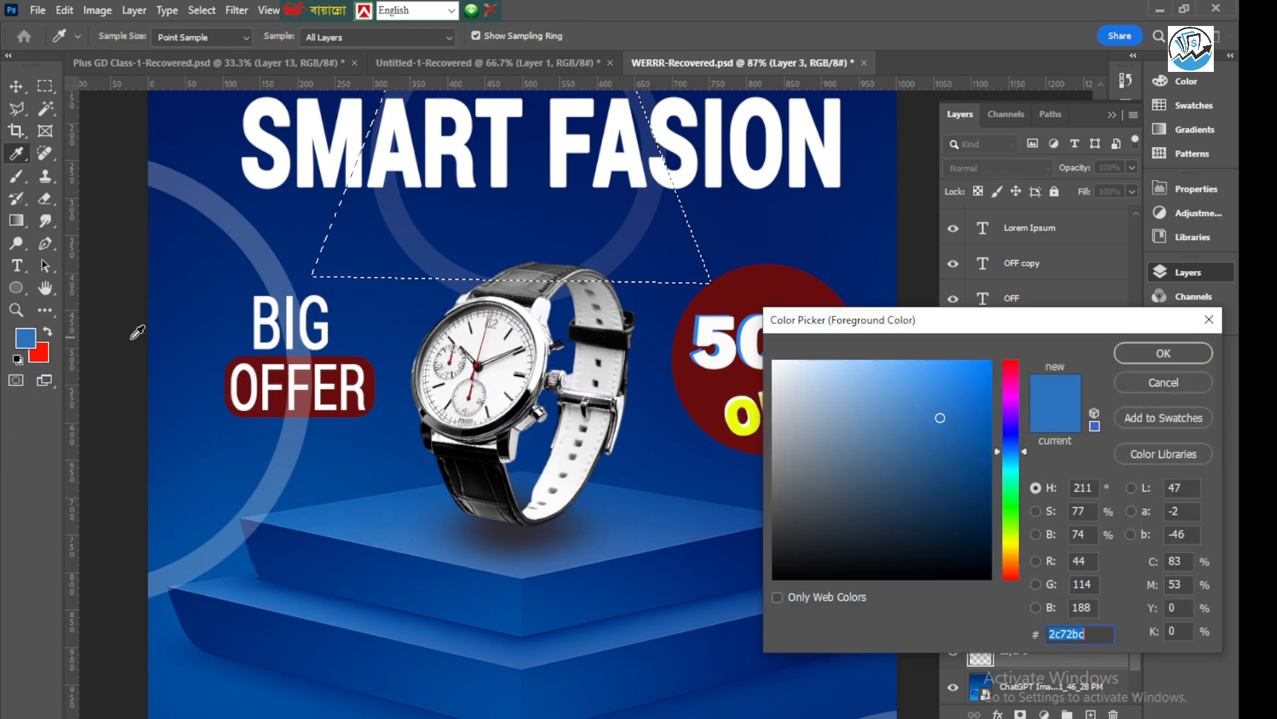
pyautogui.click(936, 374)
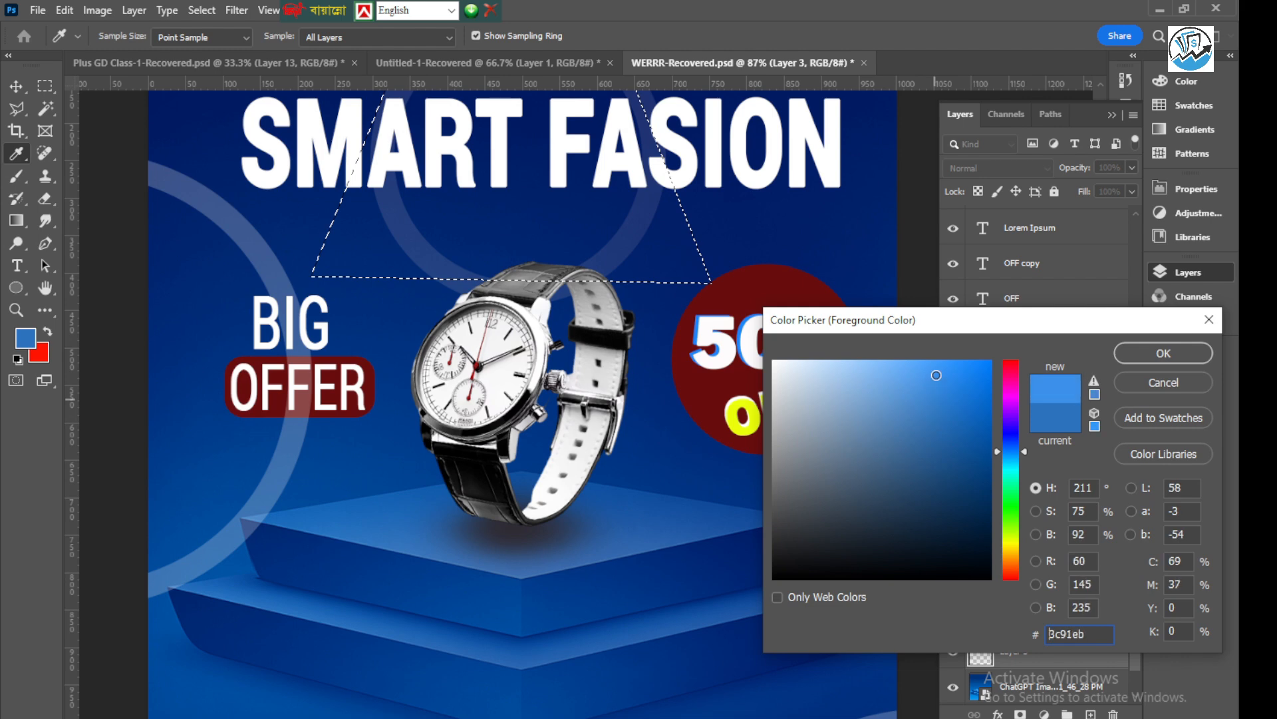
pyautogui.click(1163, 353)
# Paint soft light blue inside the trapezoid selection on the new layer, with the brush at 36% opacity and 39% flow
pyautogui.scroll(-5, 541, 475)
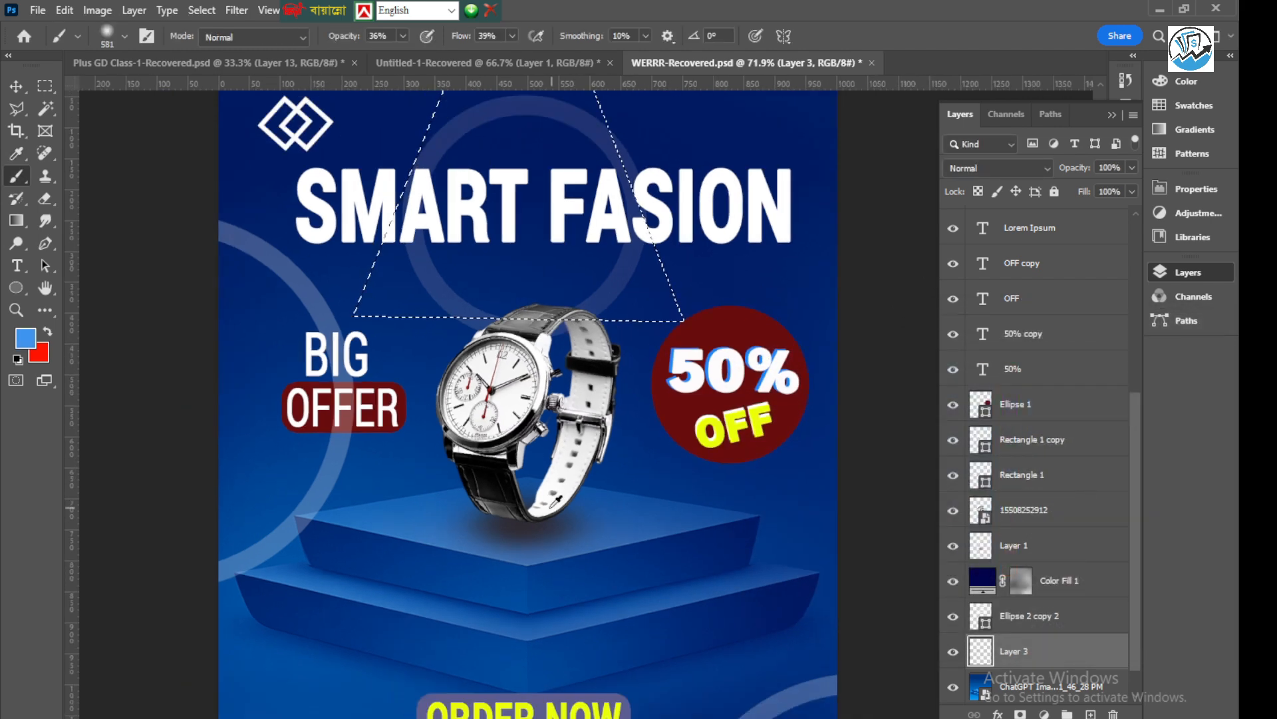
pyautogui.scroll(2, 540, 388)
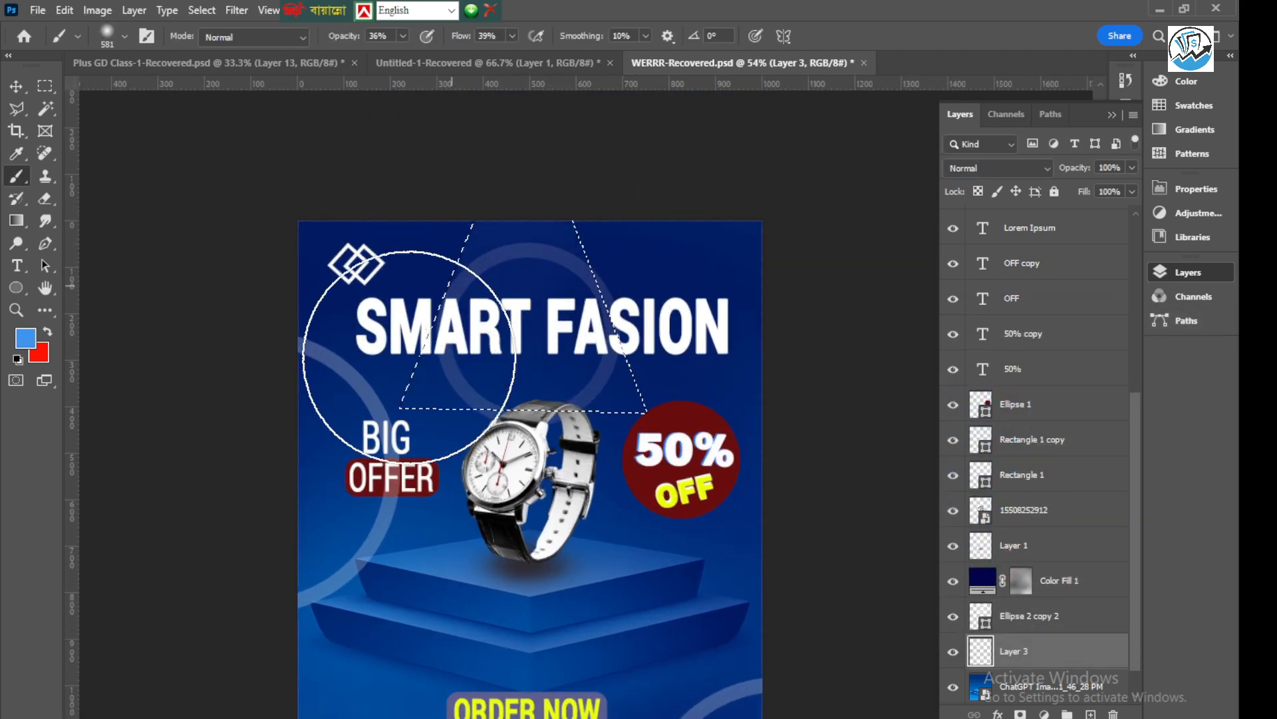
pyautogui.moveTo(572, 431)
pyautogui.mouseDown()
pyautogui.moveTo(590, 228)
pyautogui.moveTo(502, 228)
pyautogui.moveTo(673, 370)
pyautogui.moveTo(507, 303)
pyautogui.moveTo(425, 370)
pyautogui.moveTo(453, 312)
pyautogui.moveTo(452, 252)
pyautogui.mouseUp()
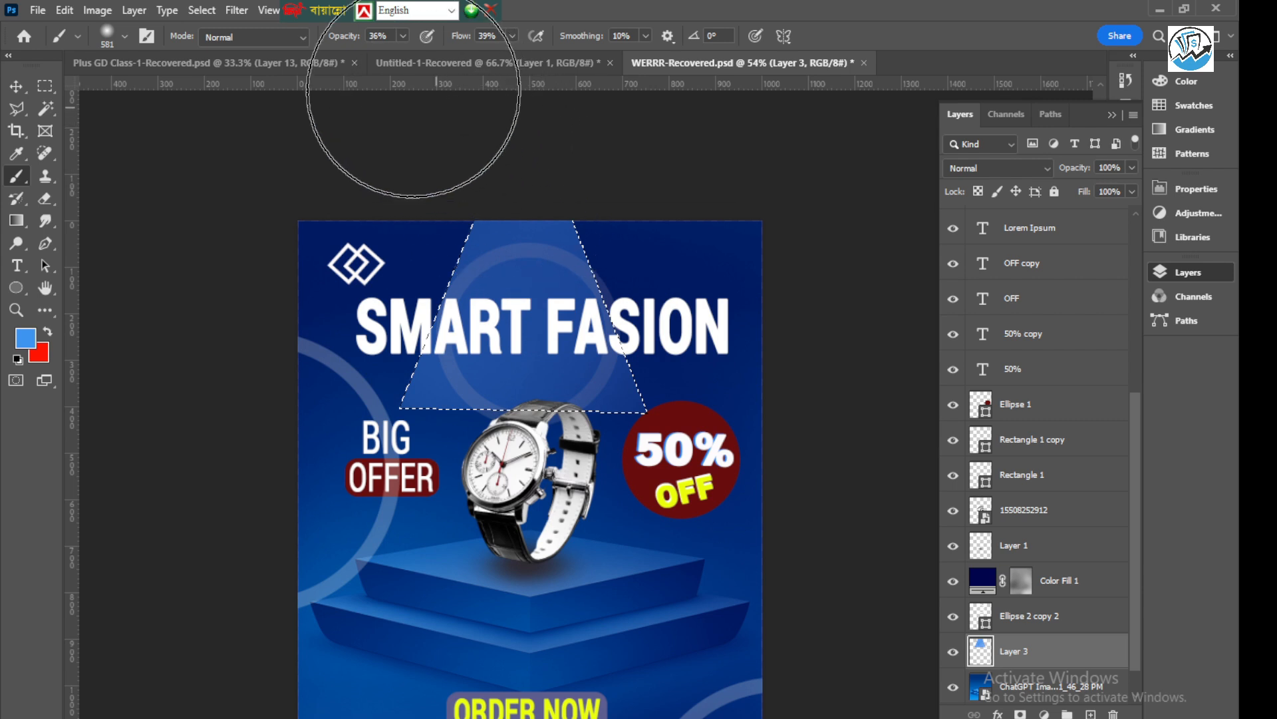
# Raise the brush opacity to 68% and its flow to 76%
pyautogui.click(403, 36)
pyautogui.moveTo(403, 56); pyautogui.dragTo(429, 56)
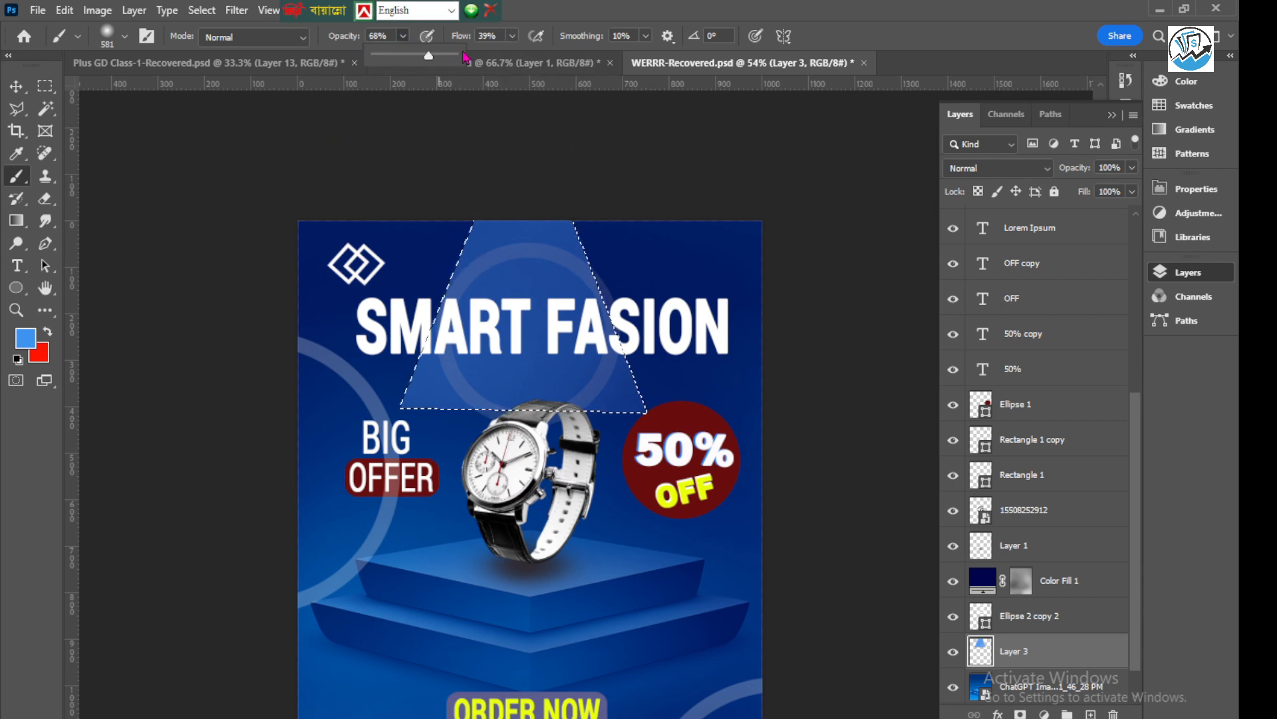
pyautogui.click(512, 38)
pyautogui.moveTo(515, 56); pyautogui.dragTo(548, 56)
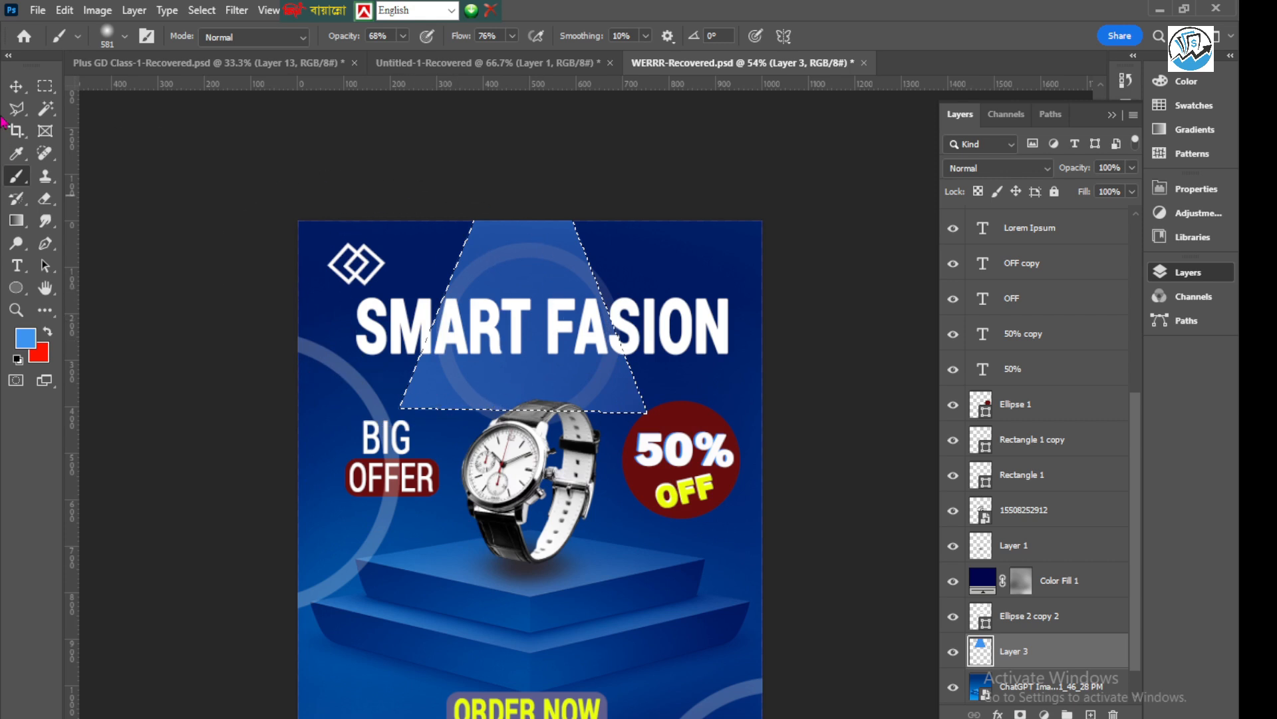
# Deselect the trapezoid and stretch the light-beam layer downward to 160.72% height, reaching the watch's lower strap
pyautogui.press('v')
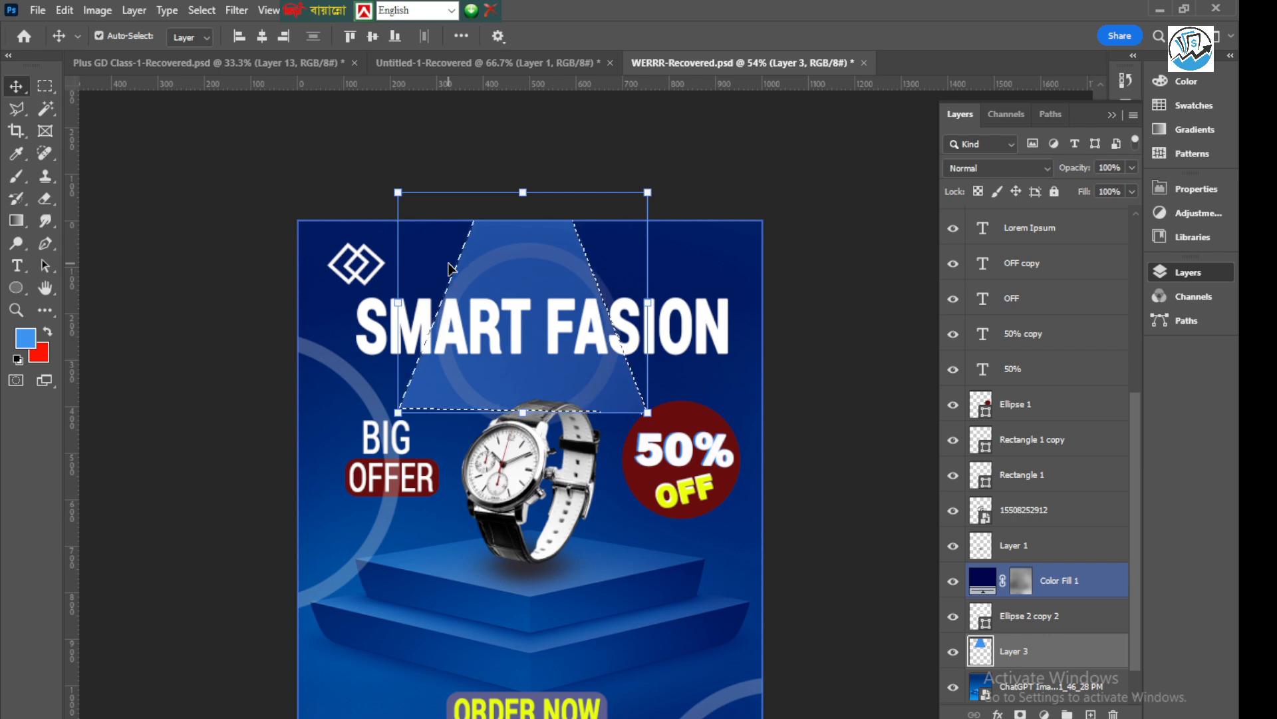
pyautogui.hotkey('ctrl', 'd')
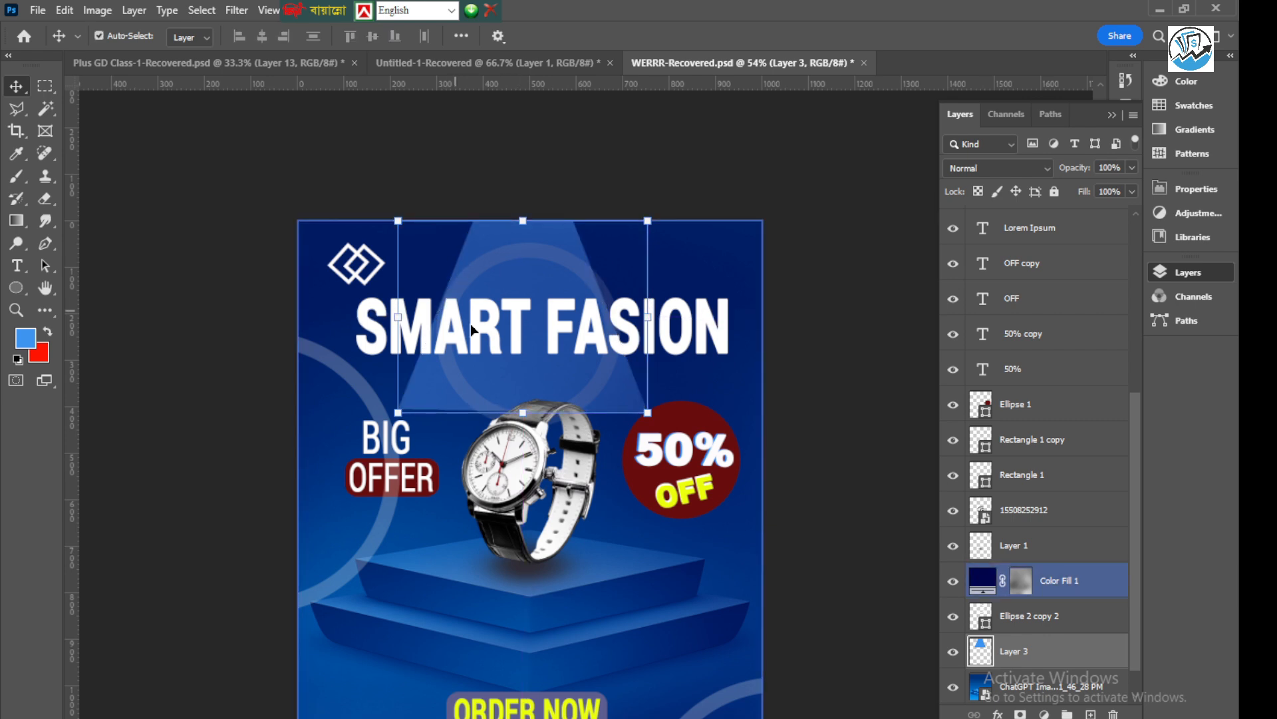
pyautogui.click(502, 424)
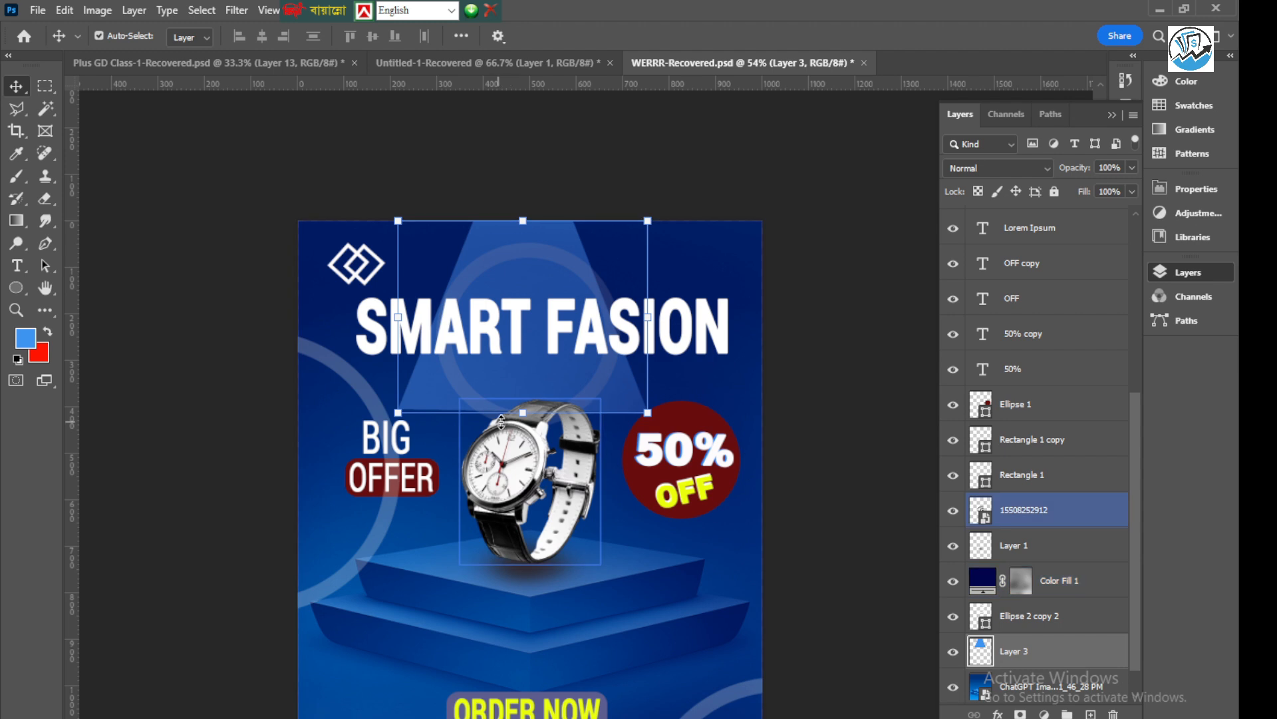
pyautogui.moveTo(523, 413); pyautogui.dragTo(518, 530)
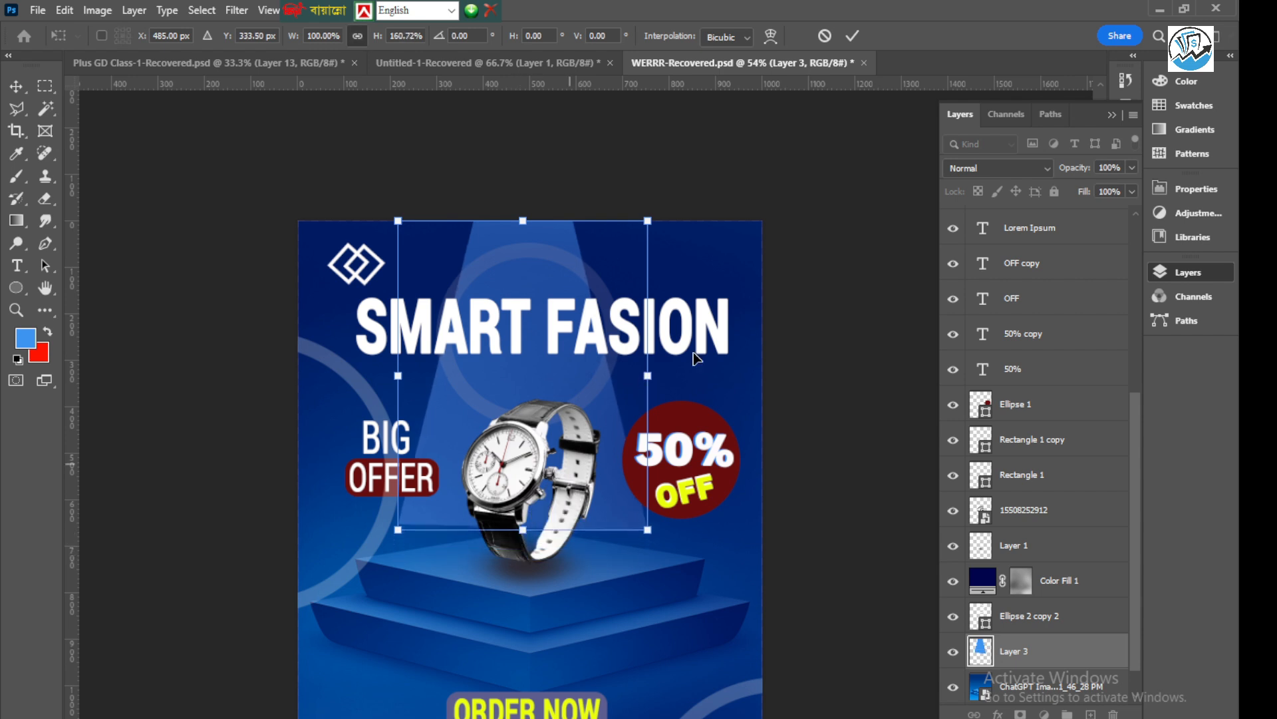
pyautogui.click(855, 38)
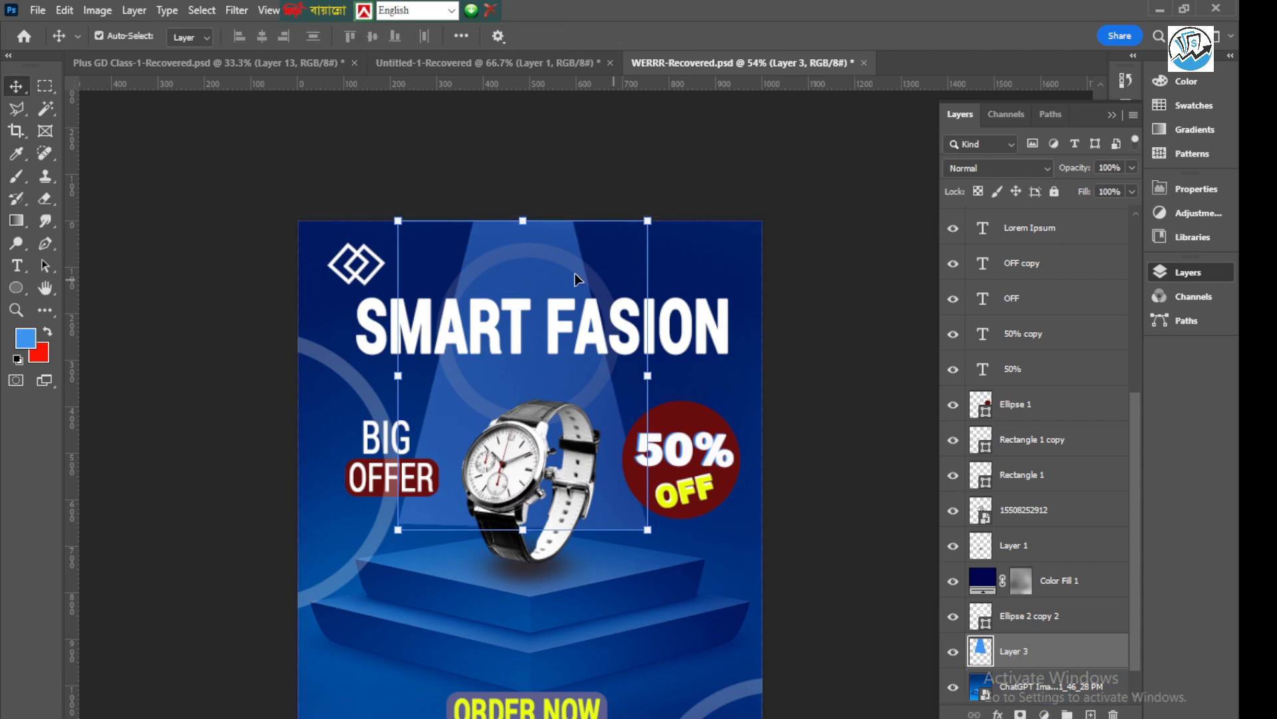
pyautogui.click(515, 250)
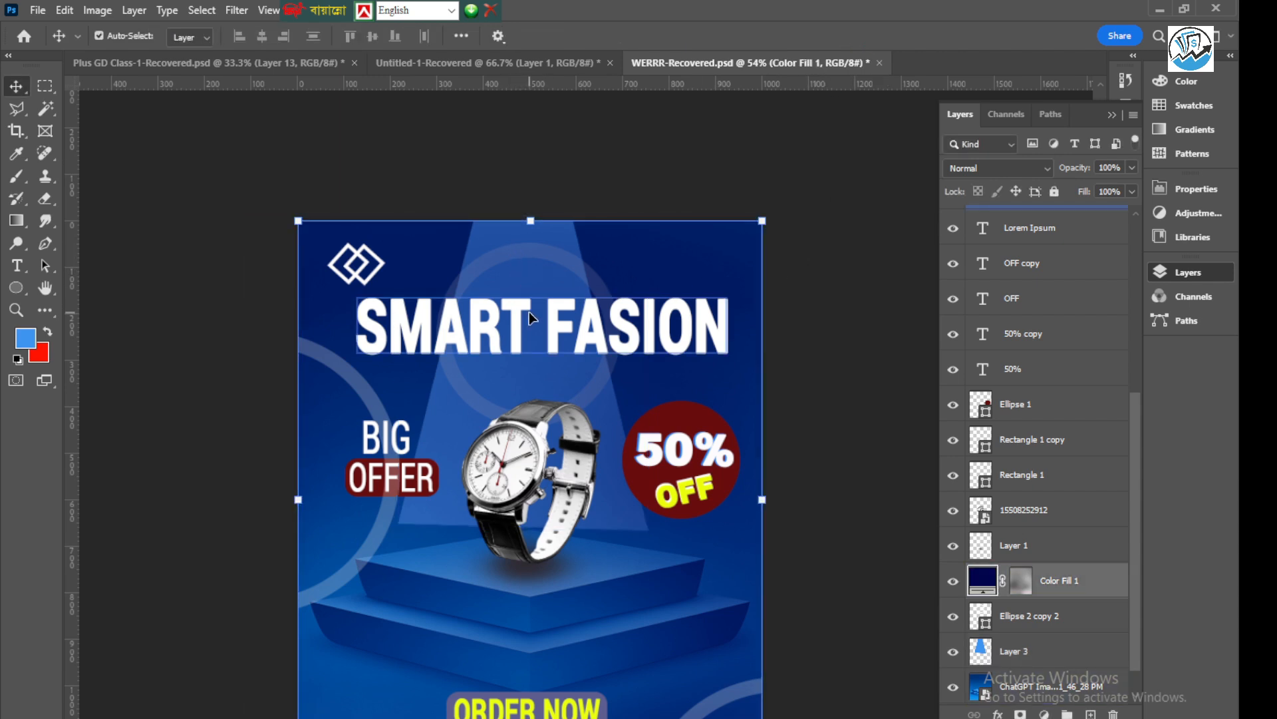
pyautogui.click(1049, 175)
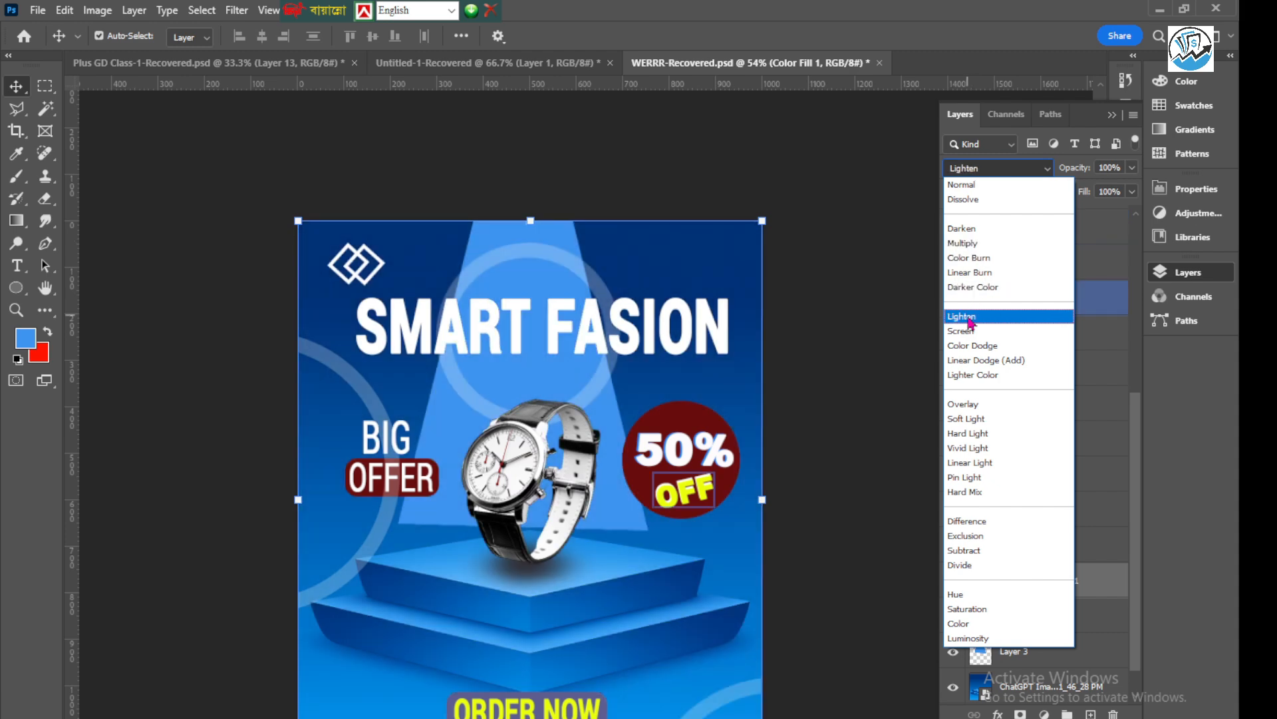
pyautogui.click(1117, 328)
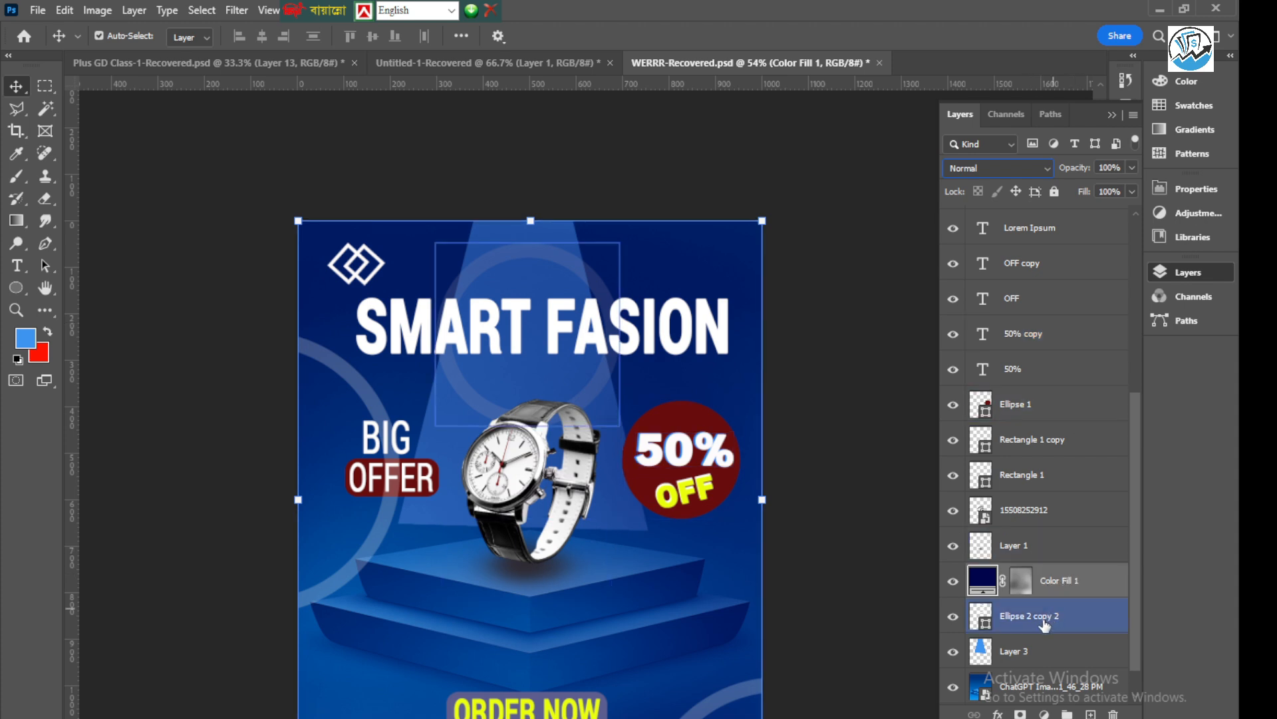
pyautogui.click(1046, 552)
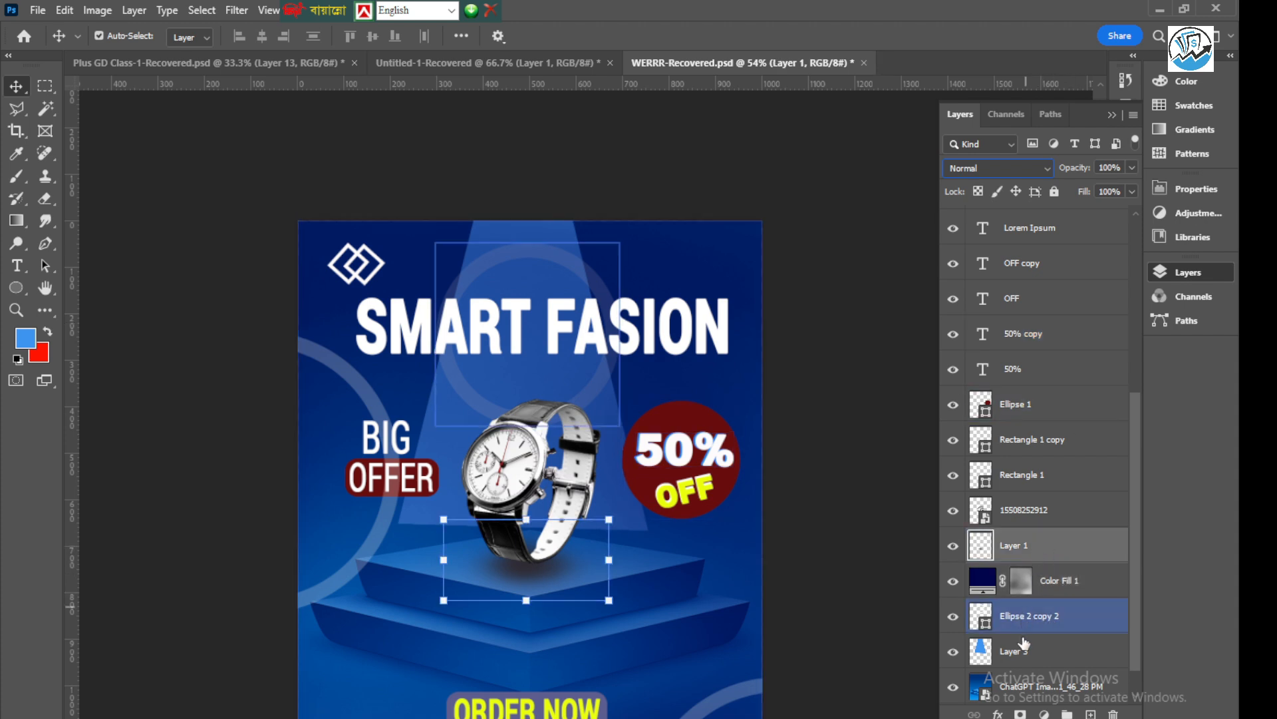
# Set the blend mode of the light-beam layer, Layer 3, to Soft Light
pyautogui.click(1047, 652)
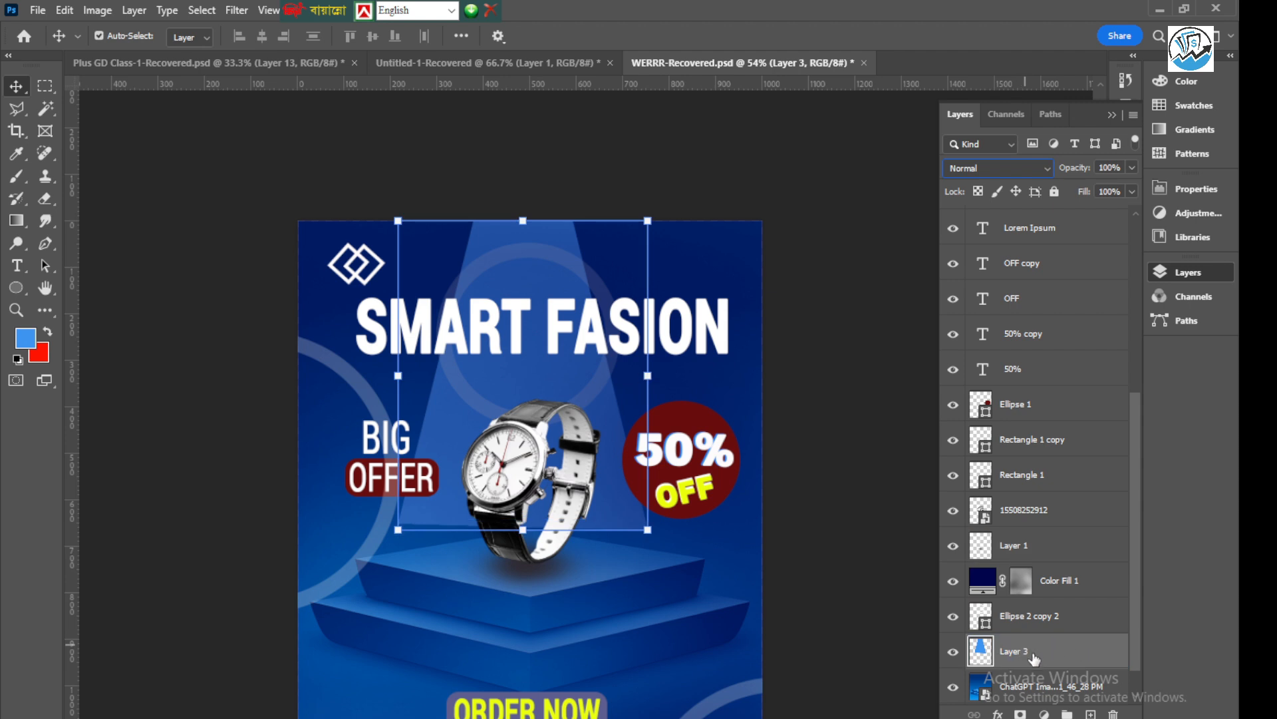
pyautogui.click(1049, 169)
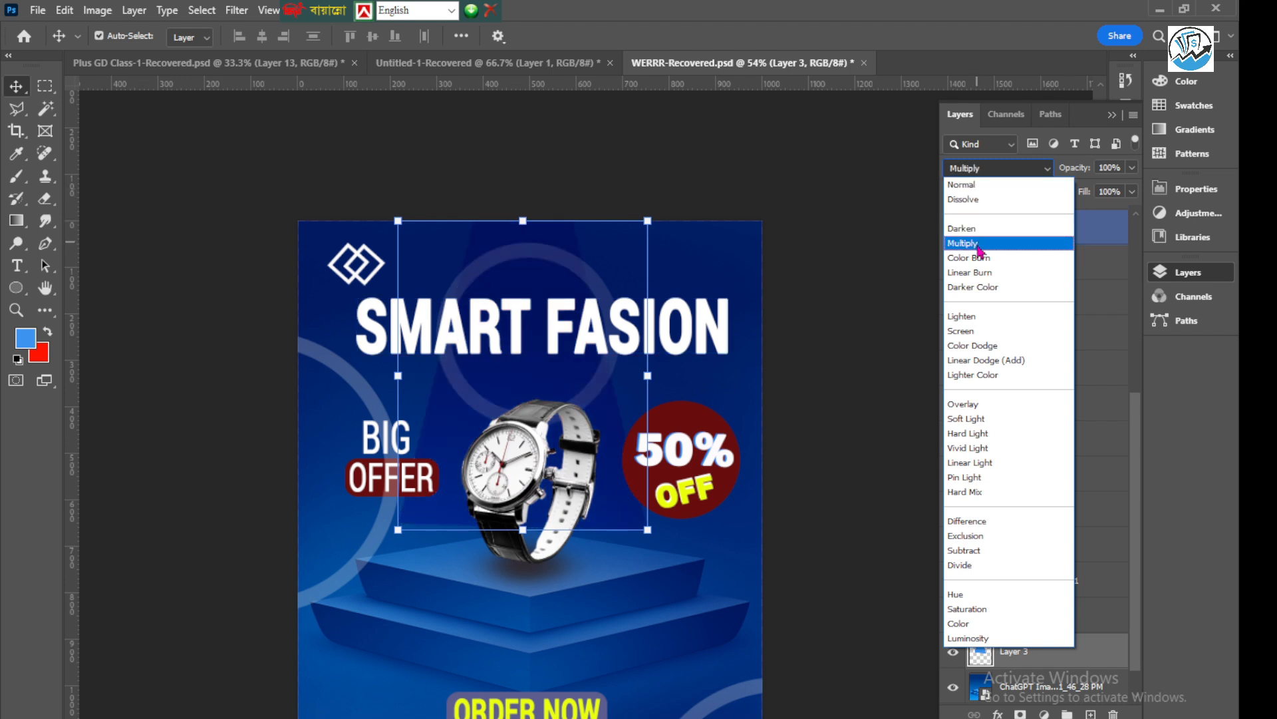
pyautogui.click(976, 425)
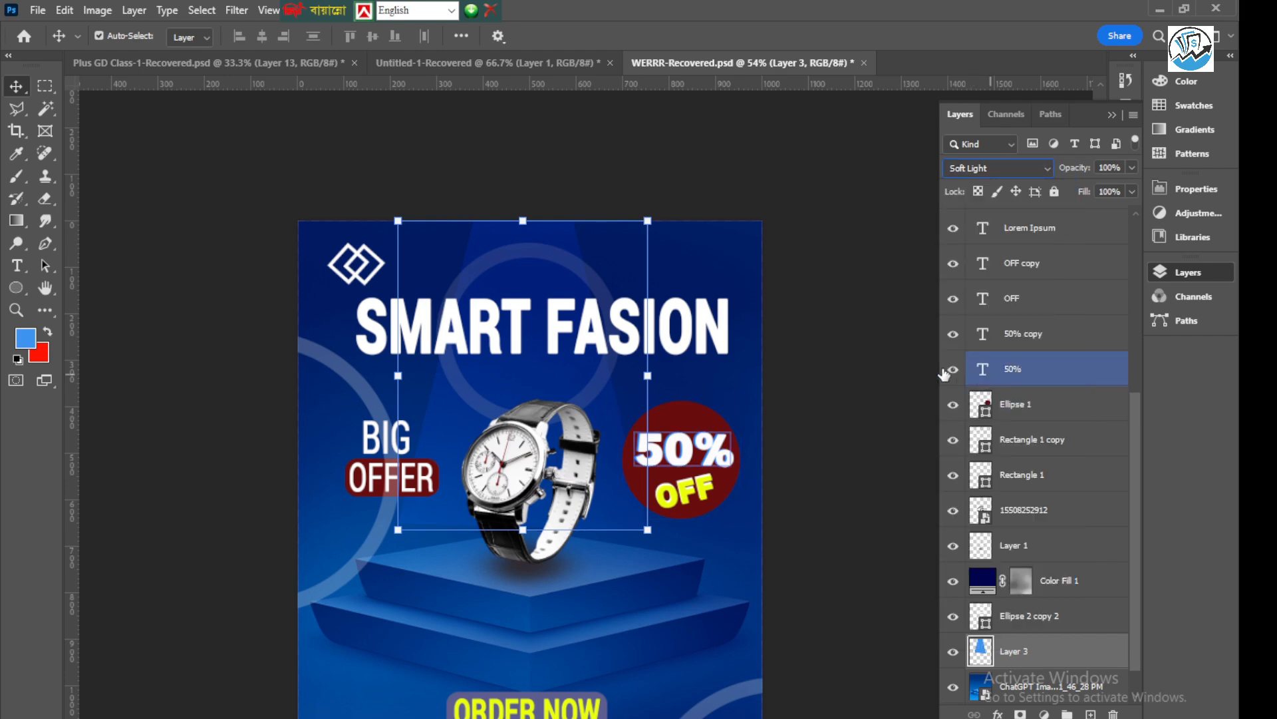
# Convert the light-beam layer to a Smart Object
pyautogui.click(236, 9)
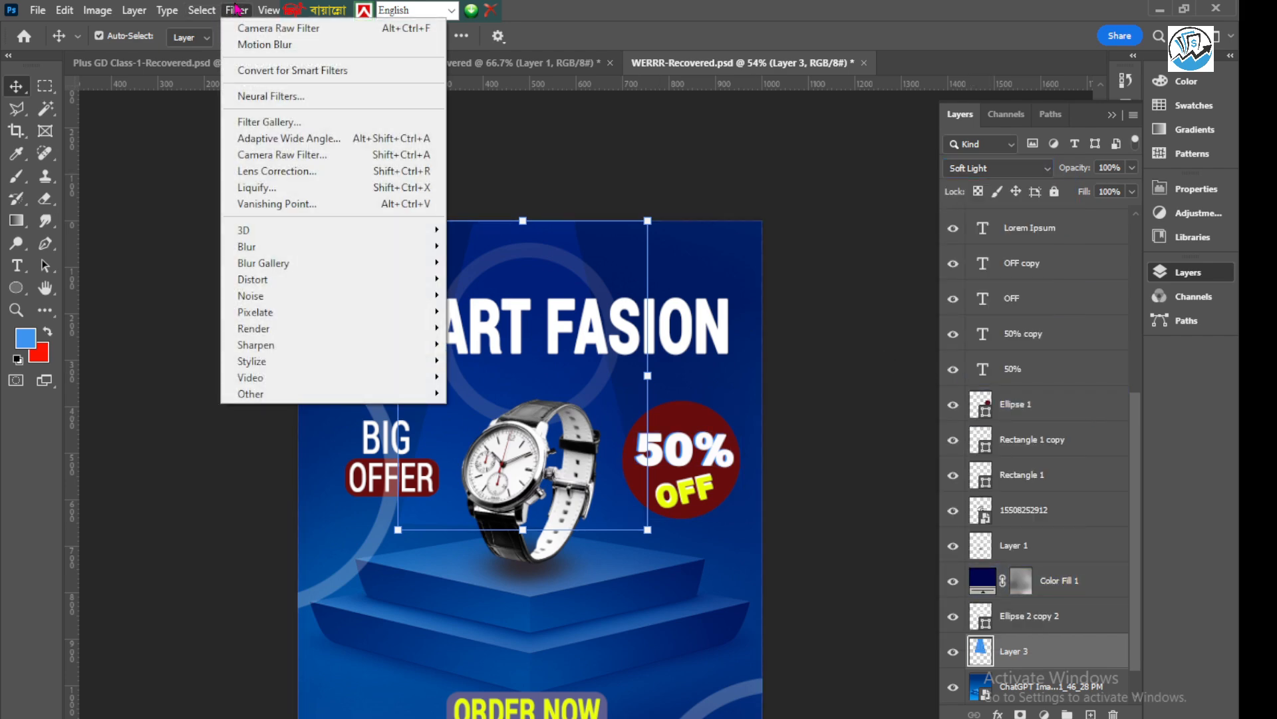
pyautogui.click(236, 10)
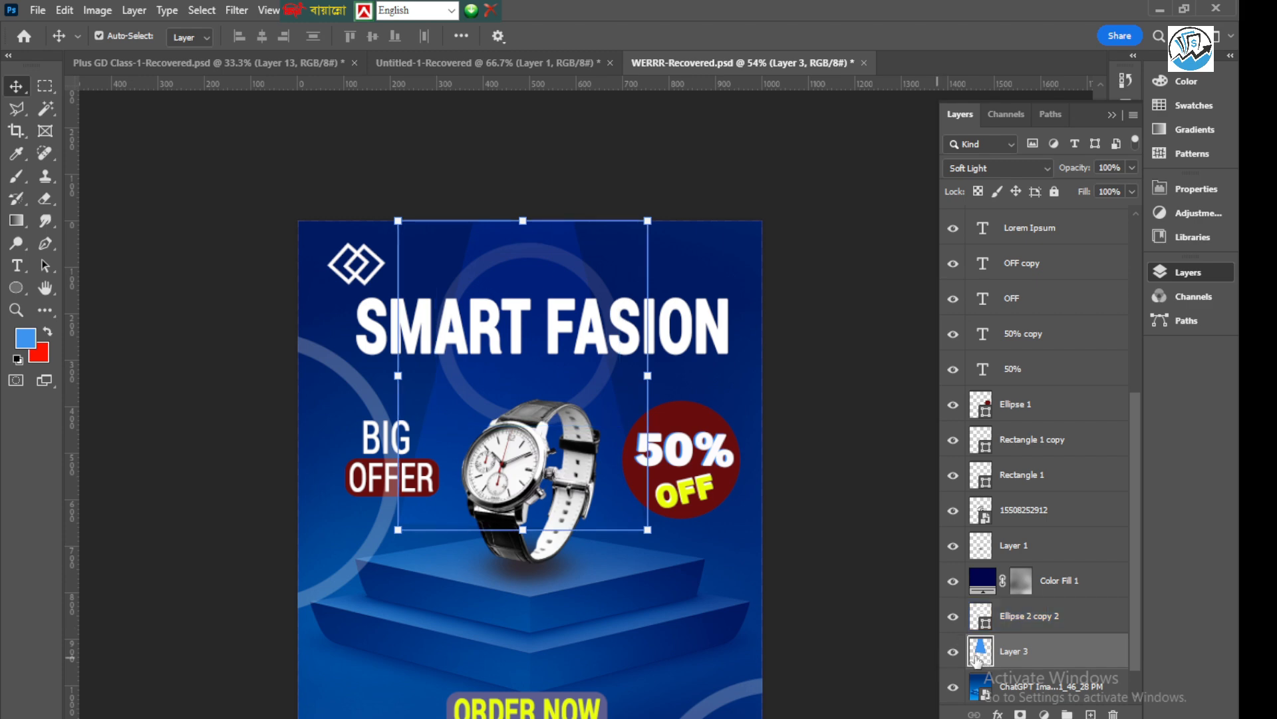
pyautogui.scroll(-1, 1028, 660)
pyautogui.rightClick(1042, 622)
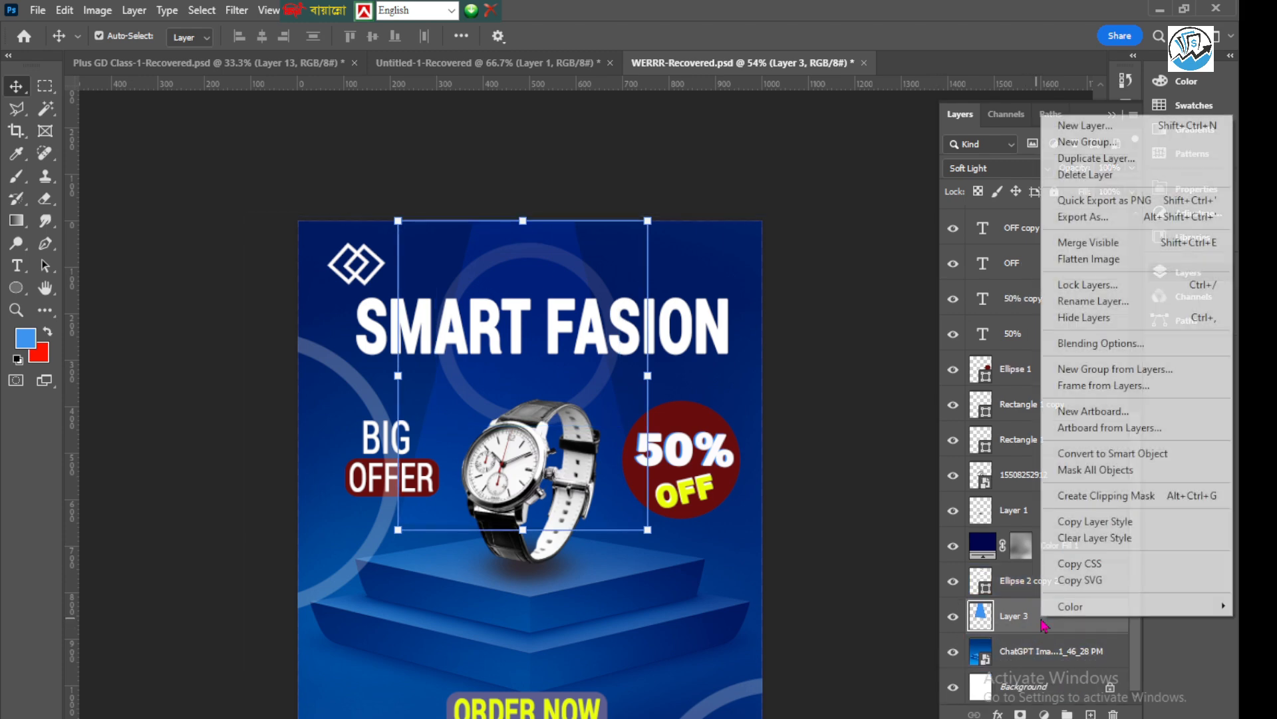
pyautogui.click(1084, 453)
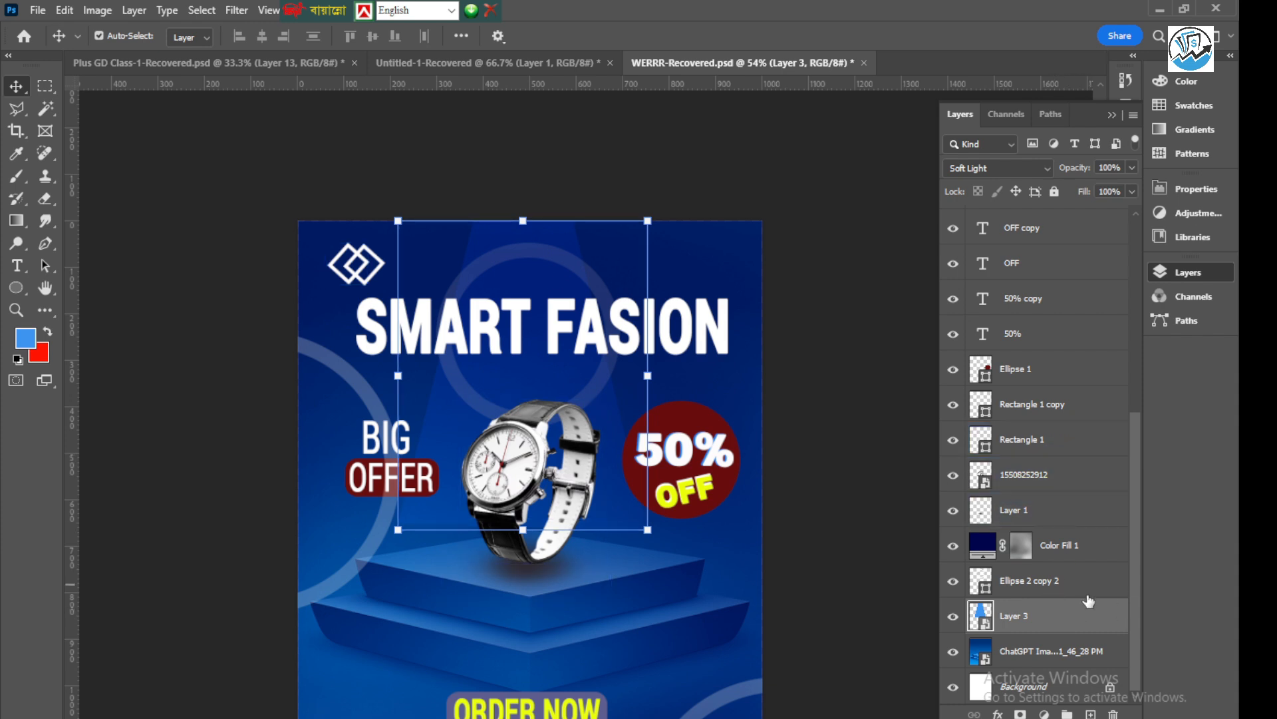
pyautogui.click(237, 10)
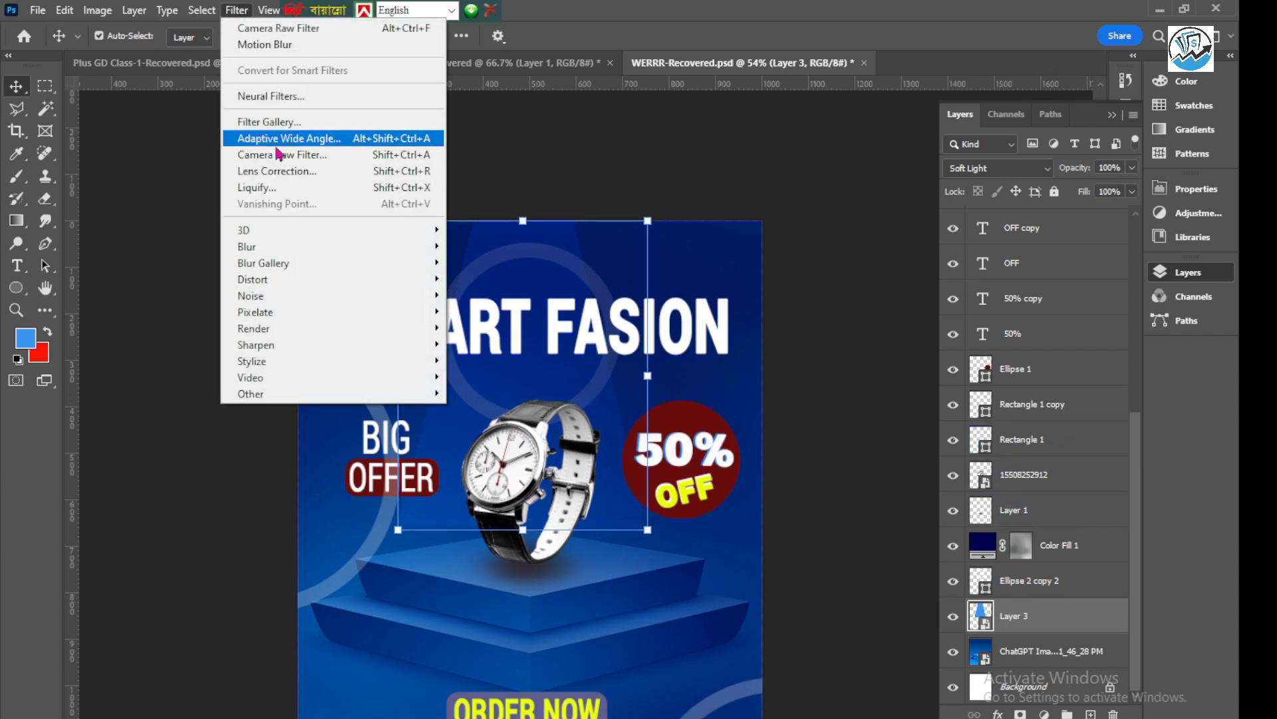
pyautogui.click(277, 162)
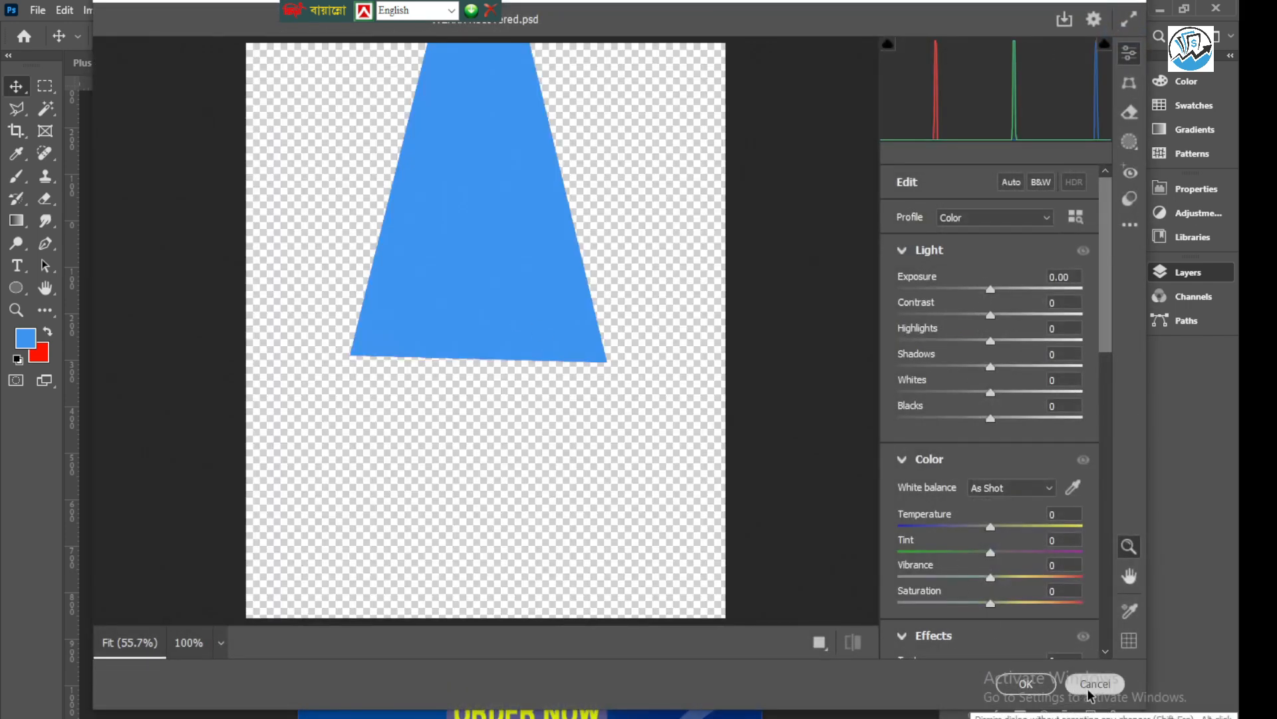
pyautogui.click(1090, 692)
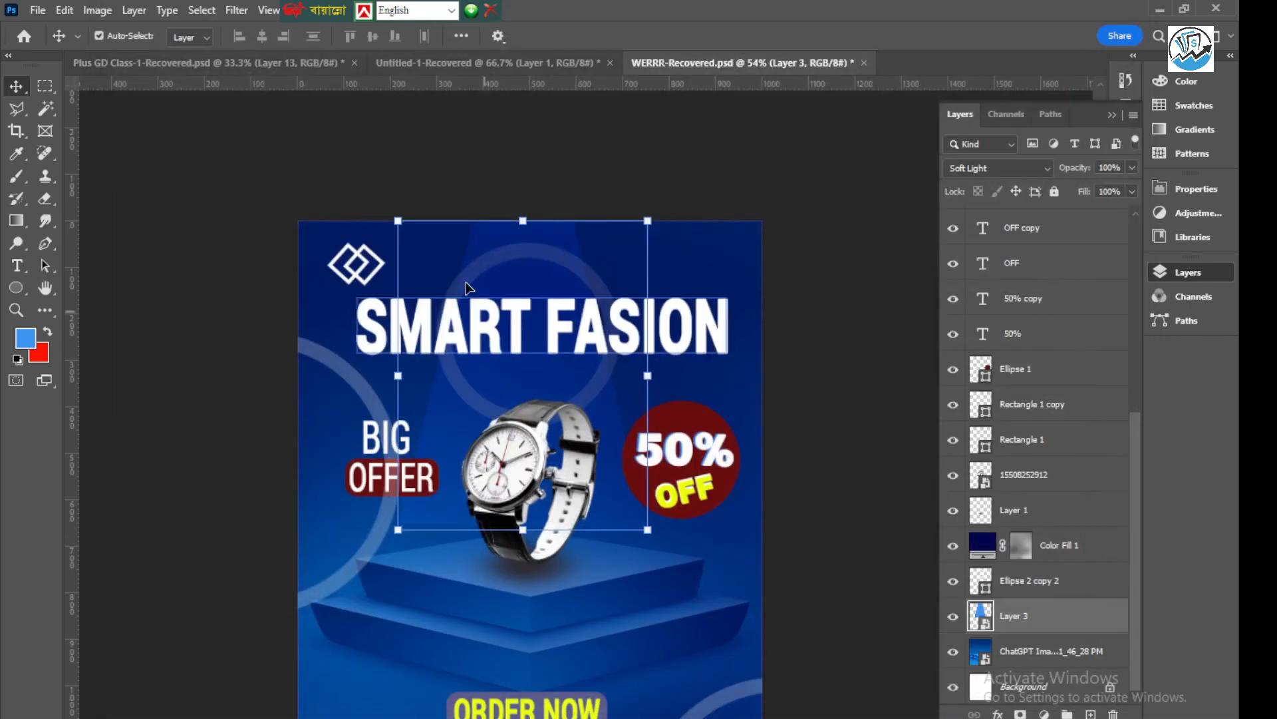
# Apply a Gaussian Blur with a 4.5-pixel radius to the light-beam Smart Object
pyautogui.click(237, 11)
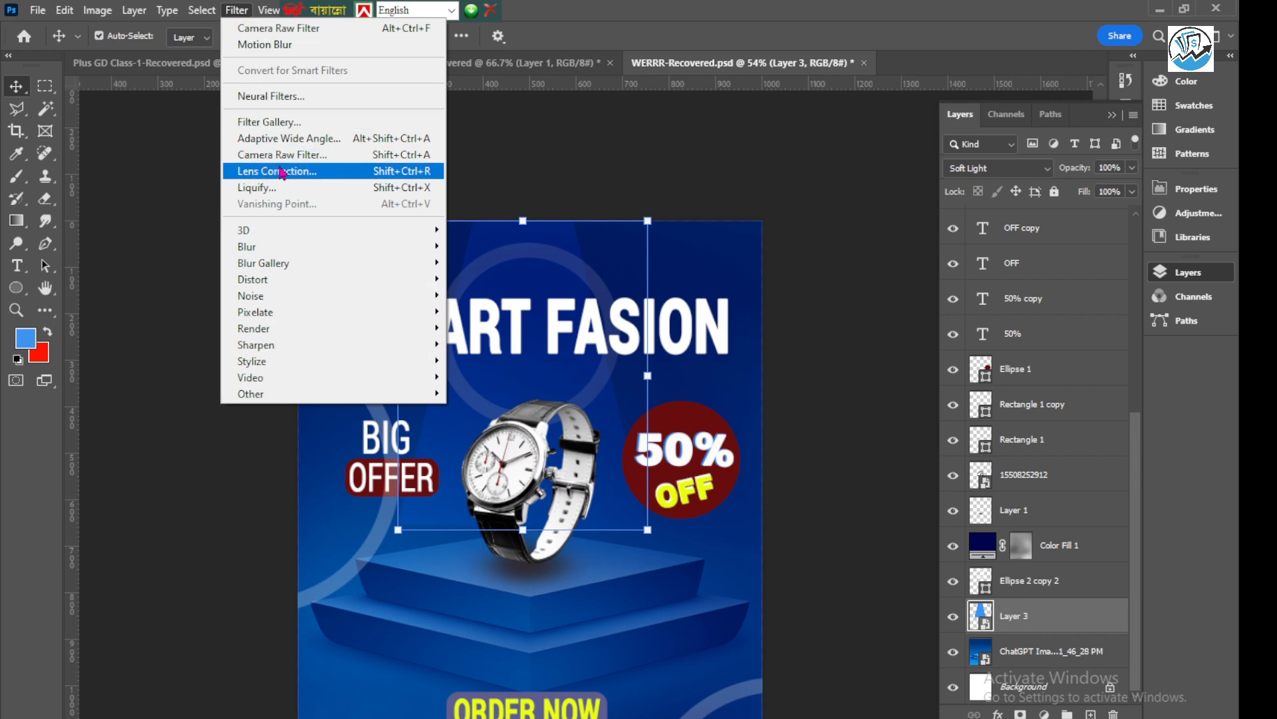
pyautogui.moveTo(271, 251)
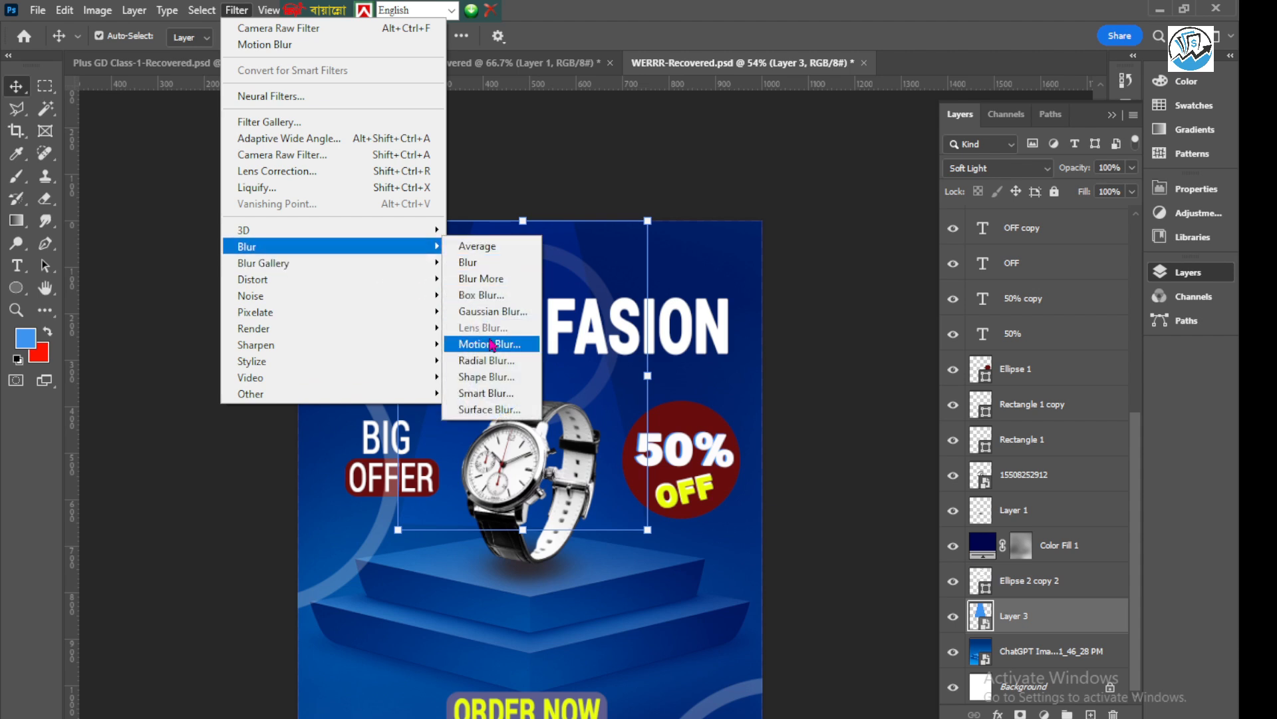
pyautogui.click(492, 311)
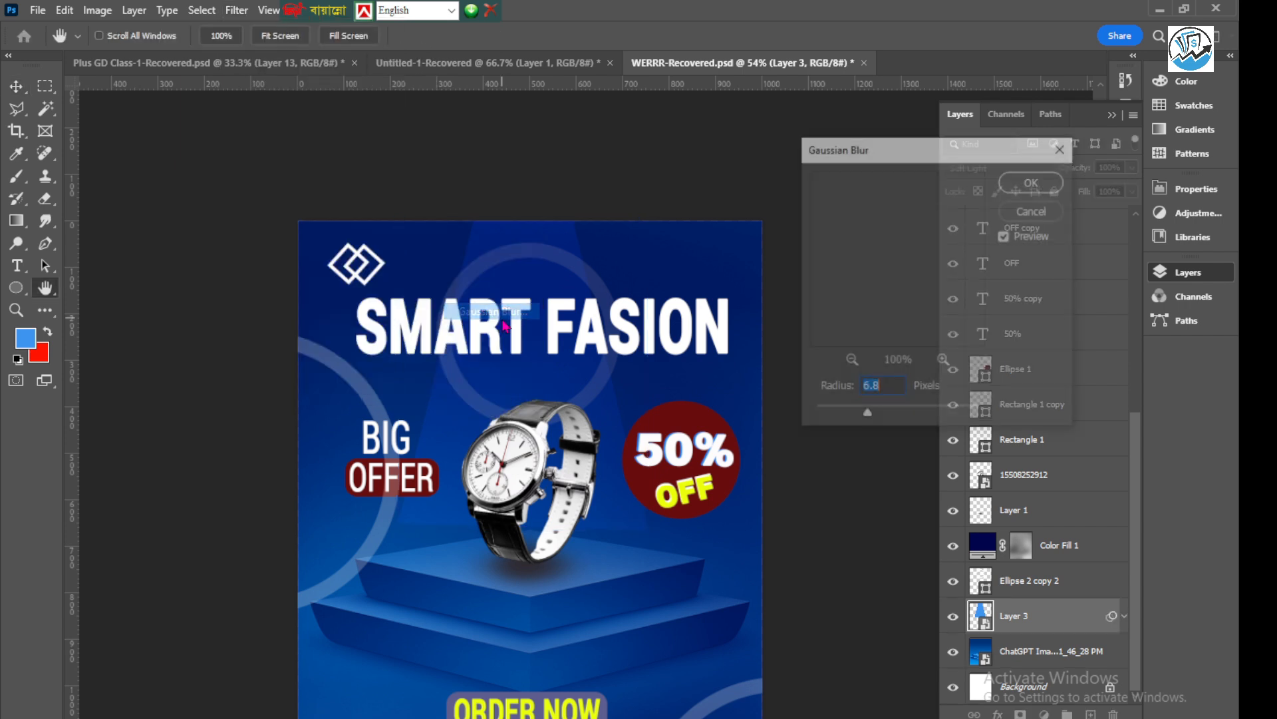
pyautogui.moveTo(897, 154); pyautogui.dragTo(938, 184)
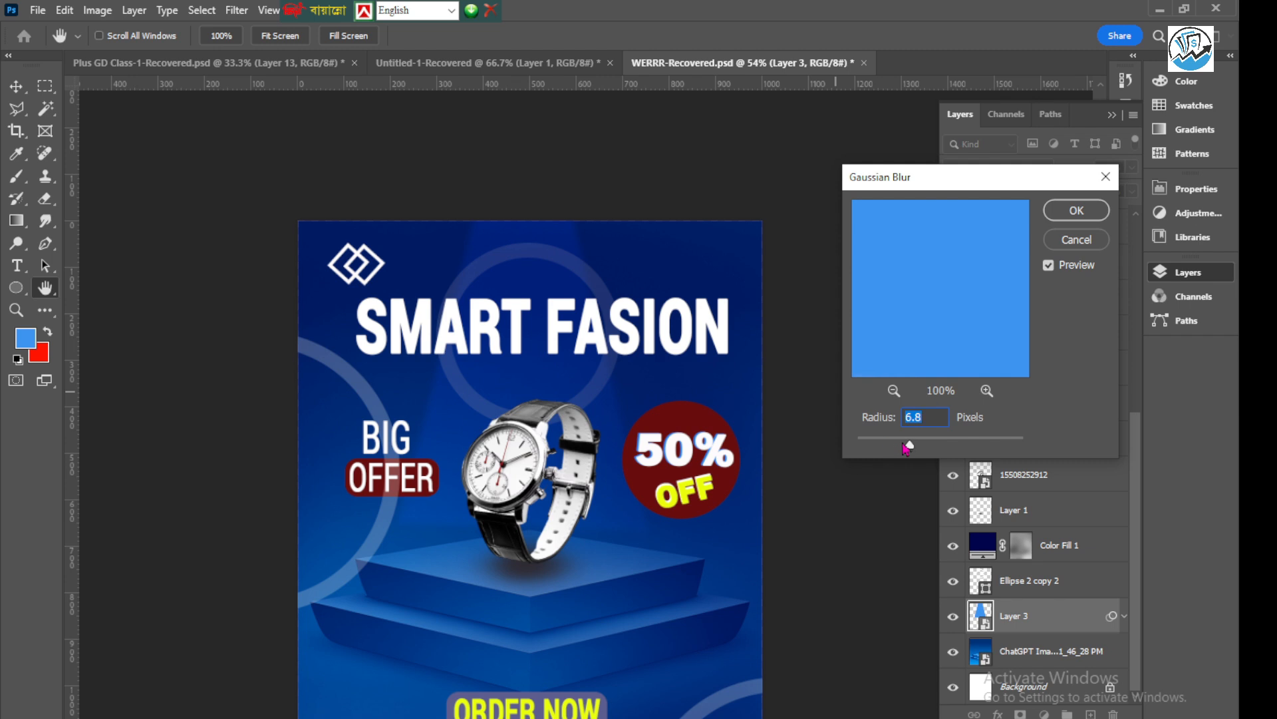
pyautogui.moveTo(913, 450)
pyautogui.mouseDown()
pyautogui.moveTo(929, 451)
pyautogui.moveTo(890, 450)
pyautogui.moveTo(933, 451)
pyautogui.moveTo(900, 453)
pyautogui.mouseUp()
pyautogui.click(1083, 216)
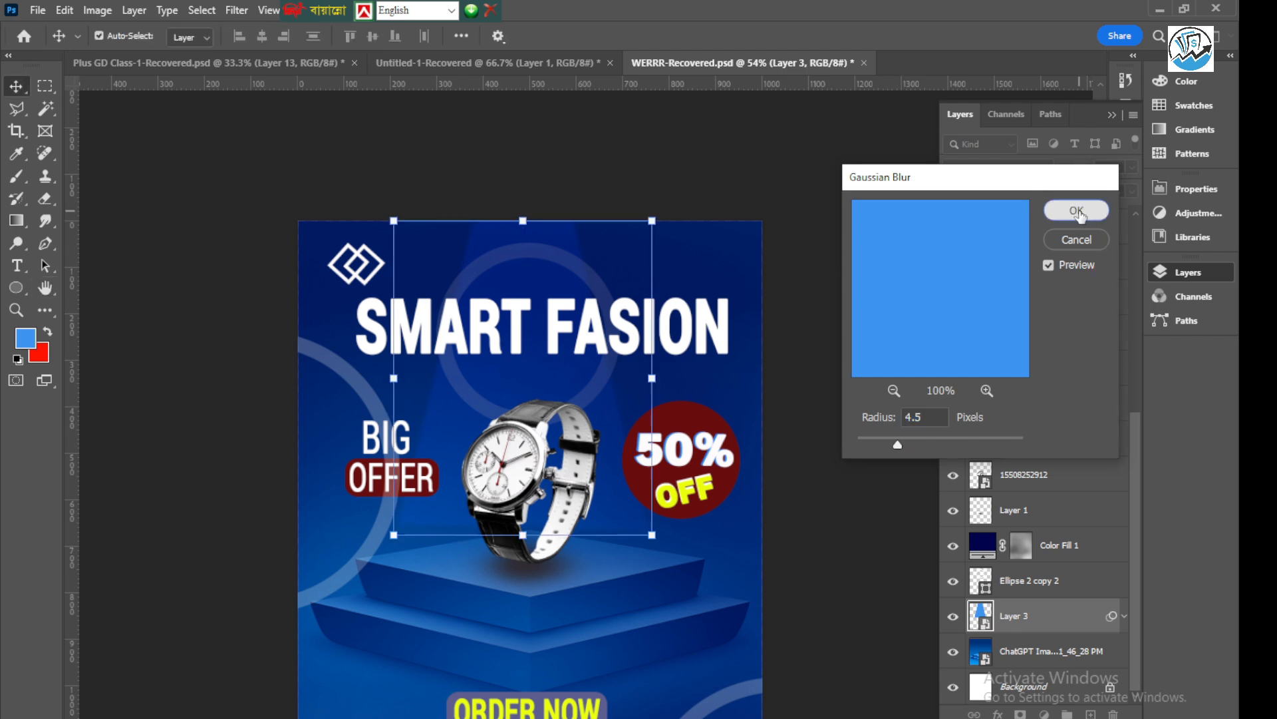
pyautogui.click(798, 426)
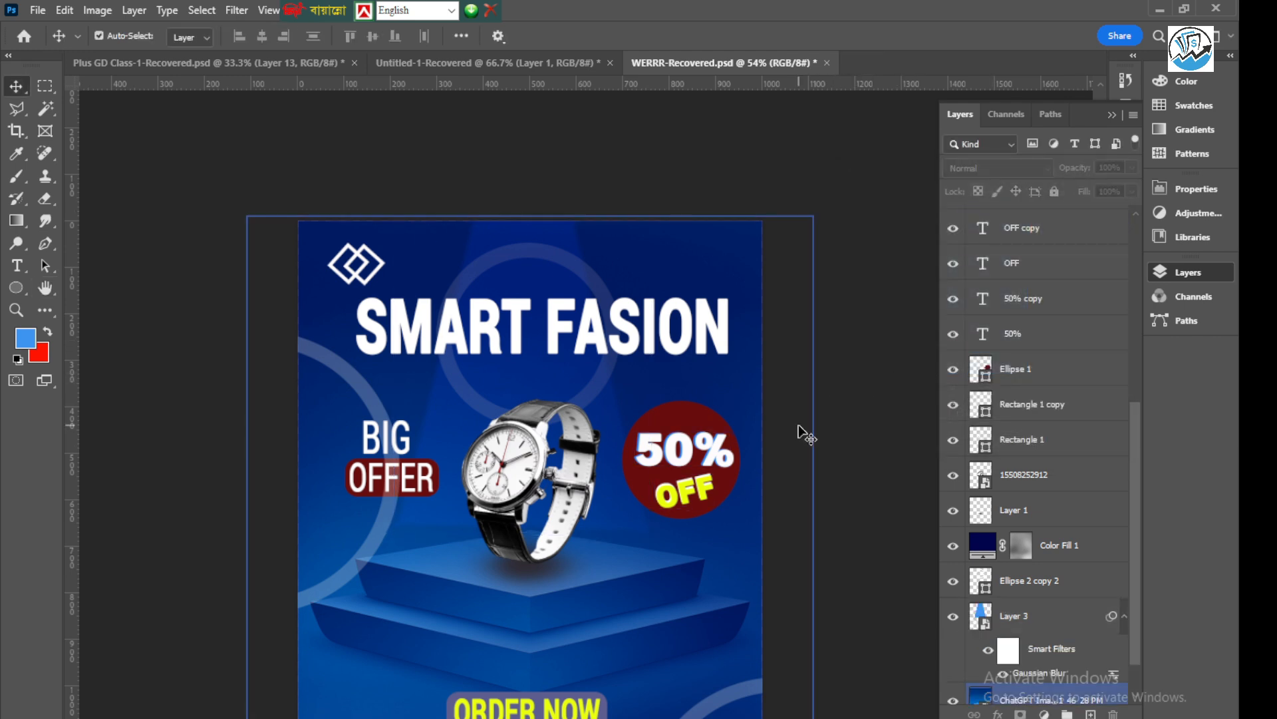
# Move the light-beam layer up the layer stack to just below the hidden Layer 2, above all text and shapes
pyautogui.click(1048, 612)
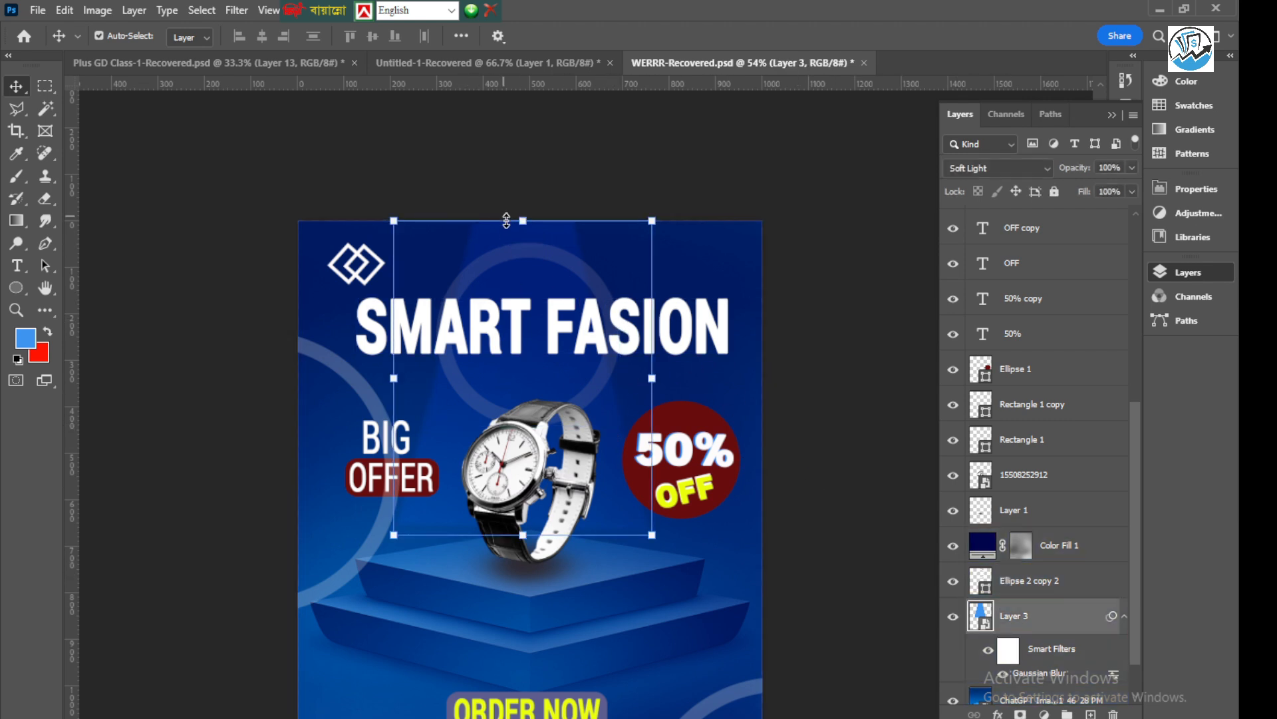
pyautogui.scroll(-1, 612, 345)
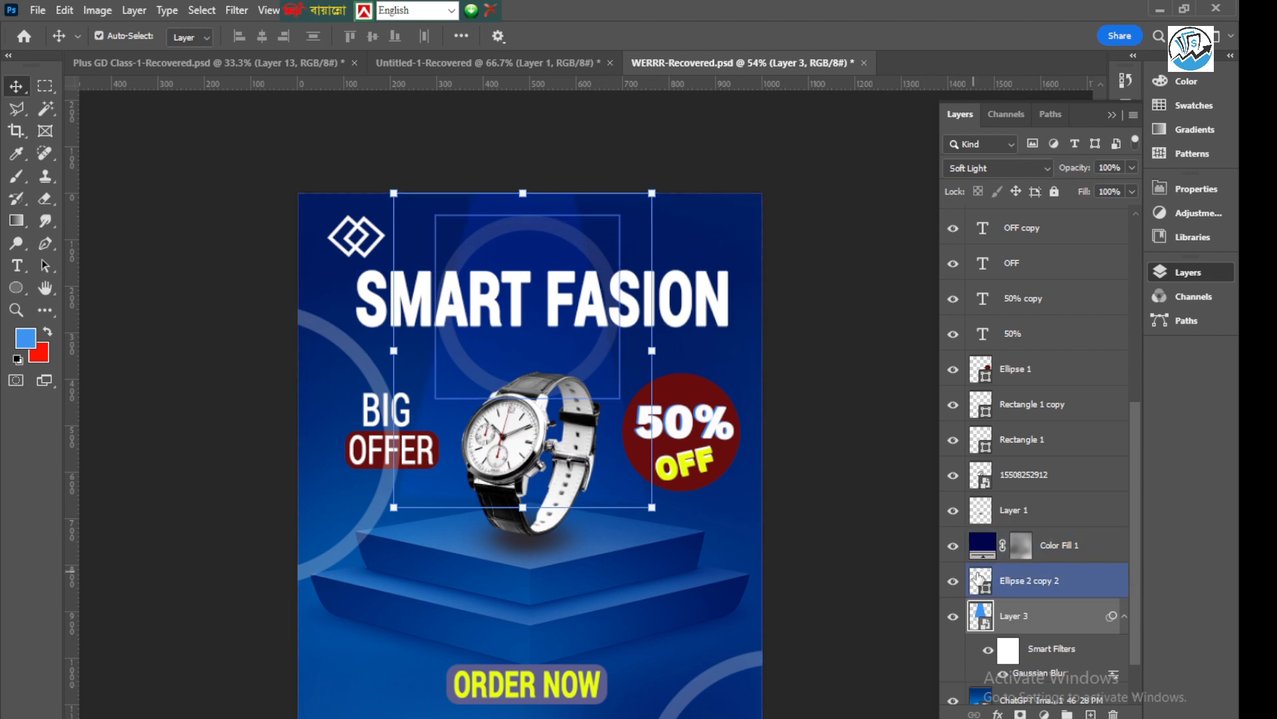
pyautogui.moveTo(1028, 615); pyautogui.dragTo(1038, 248)
pyautogui.scroll(3, 1025, 399)
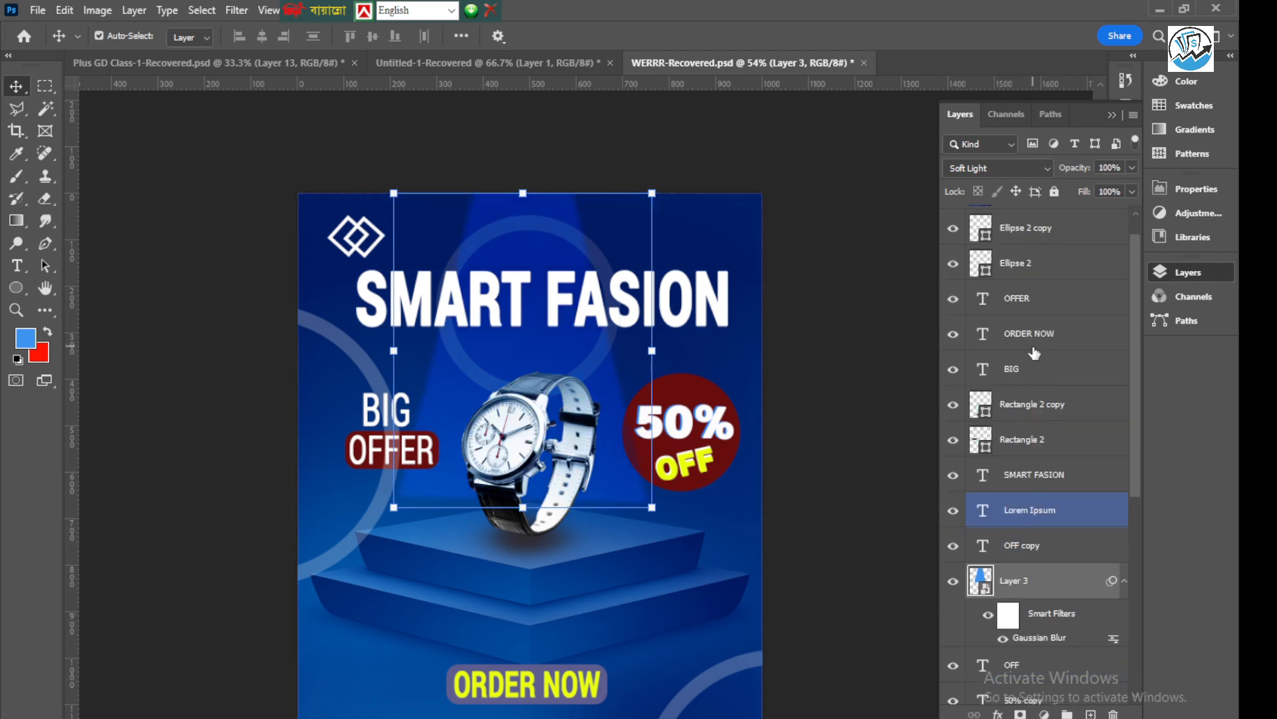
pyautogui.moveTo(1016, 577); pyautogui.dragTo(1054, 242)
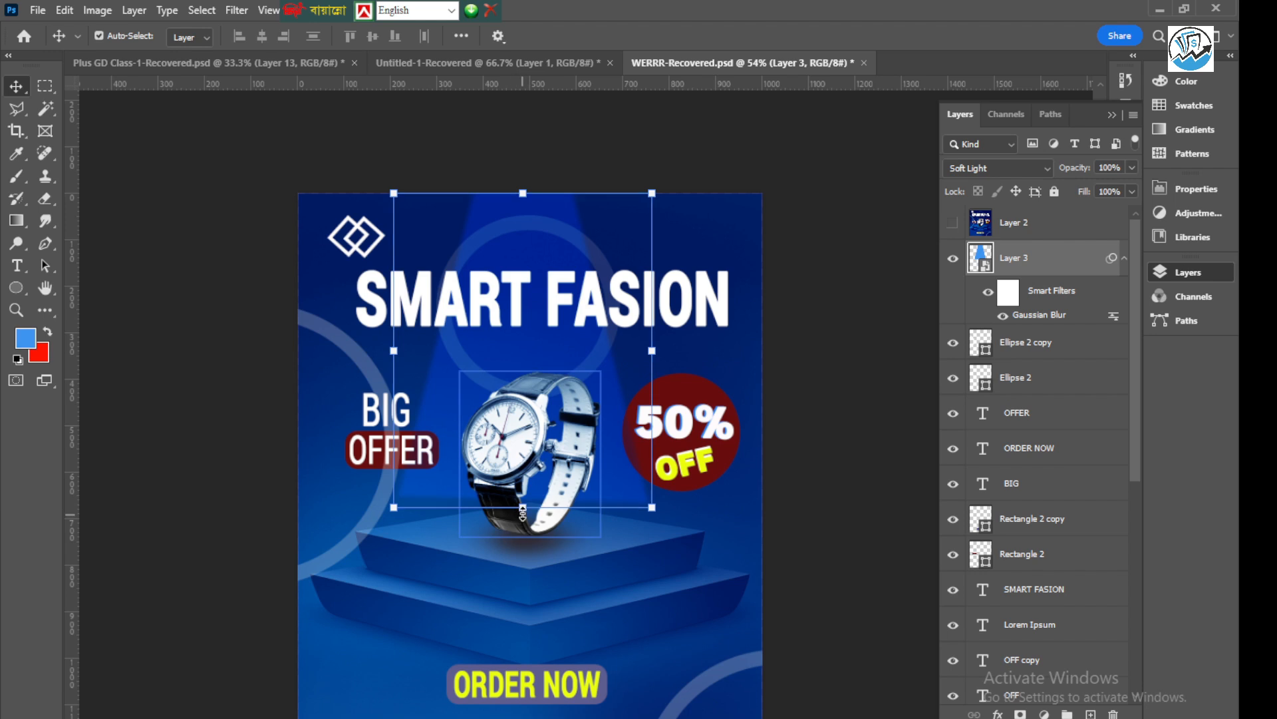
# Scale the light beam proportionally to 117.21% from its upper edge so it reaches down onto the podium
pyautogui.moveTo(523, 507); pyautogui.dragTo(526, 530)
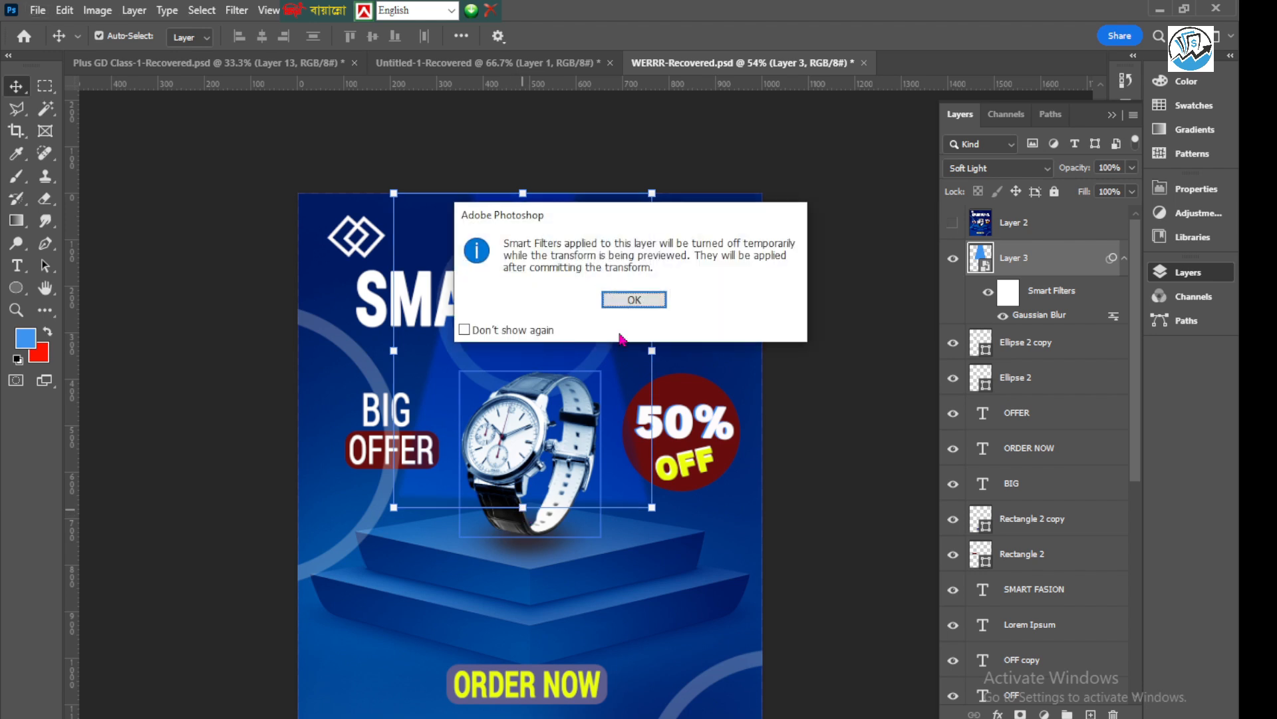
pyautogui.click(641, 298)
pyautogui.moveTo(640, 298); pyautogui.dragTo(627, 563)
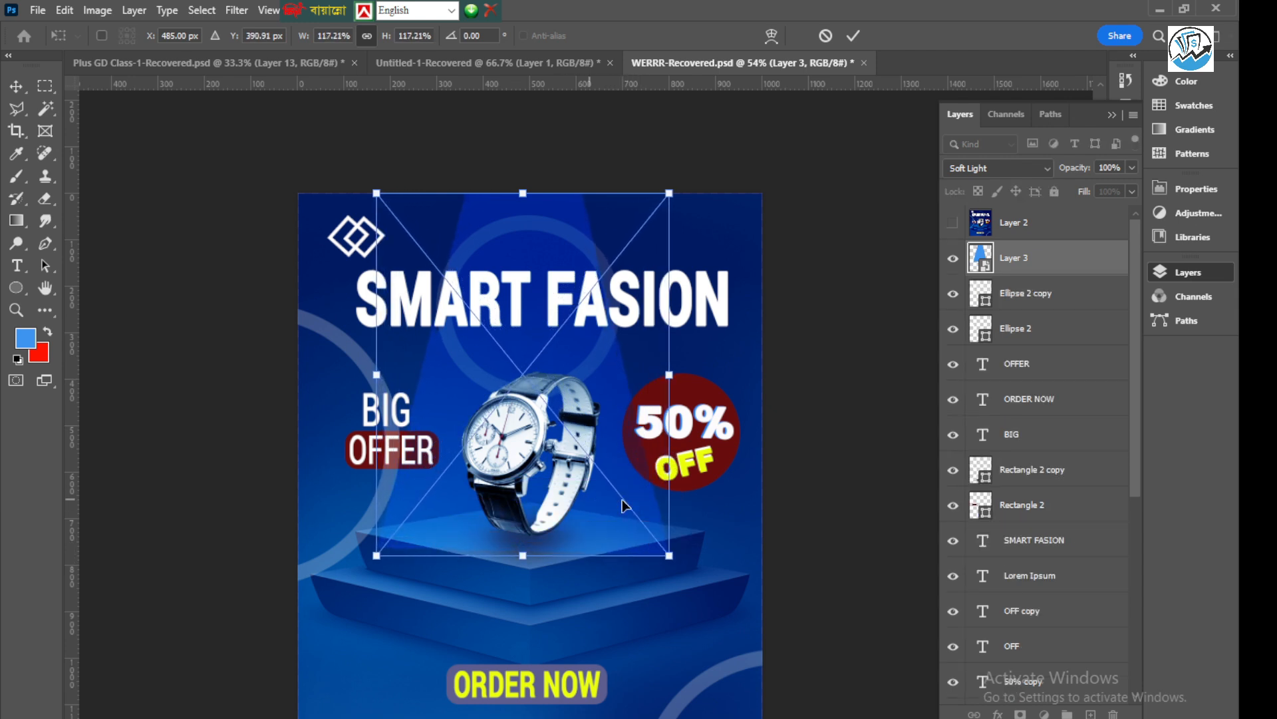
pyautogui.click(852, 35)
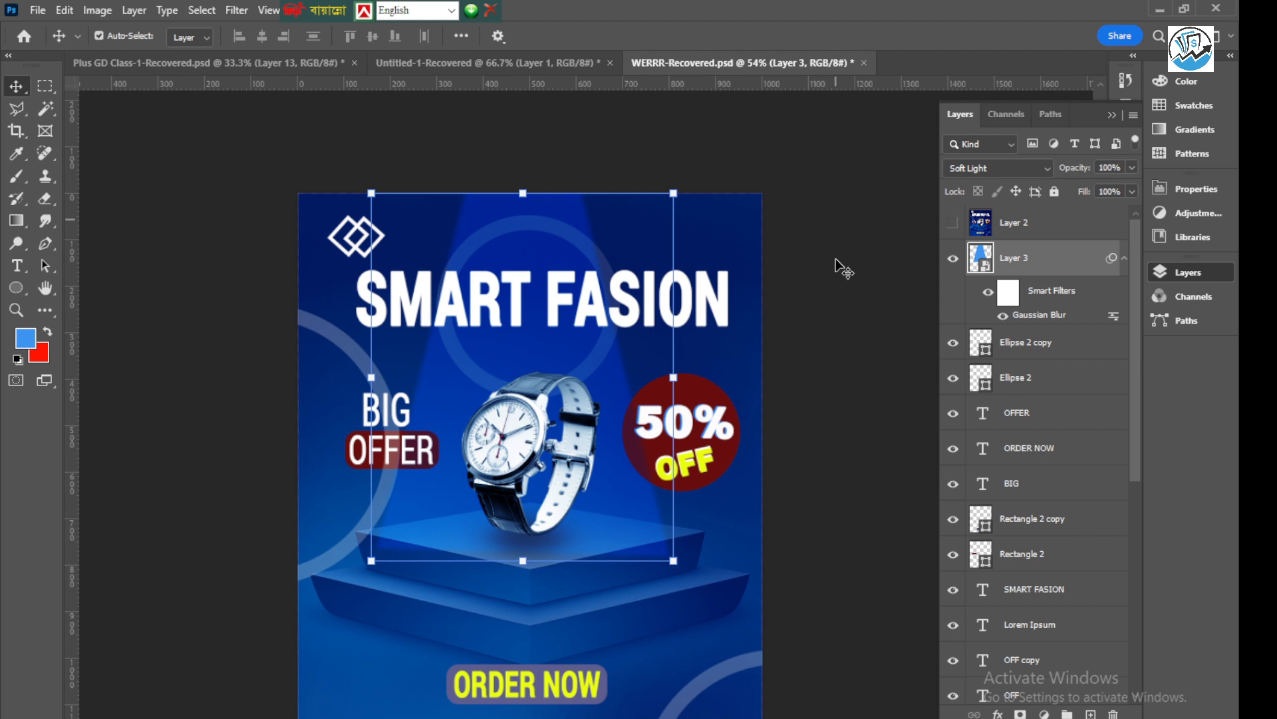
# Add a layer mask to the light-beam layer and paint black over the beam's lower right edge with a soft brush
pyautogui.click(572, 472)
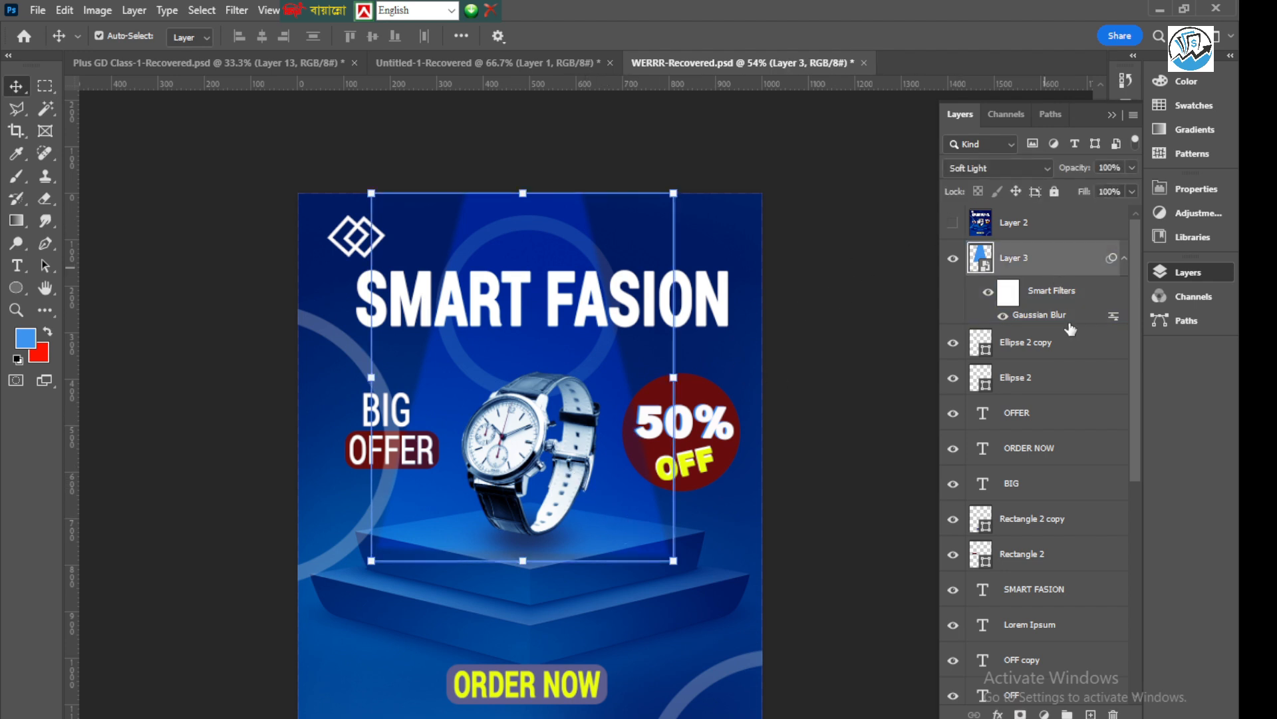
pyautogui.click(1020, 714)
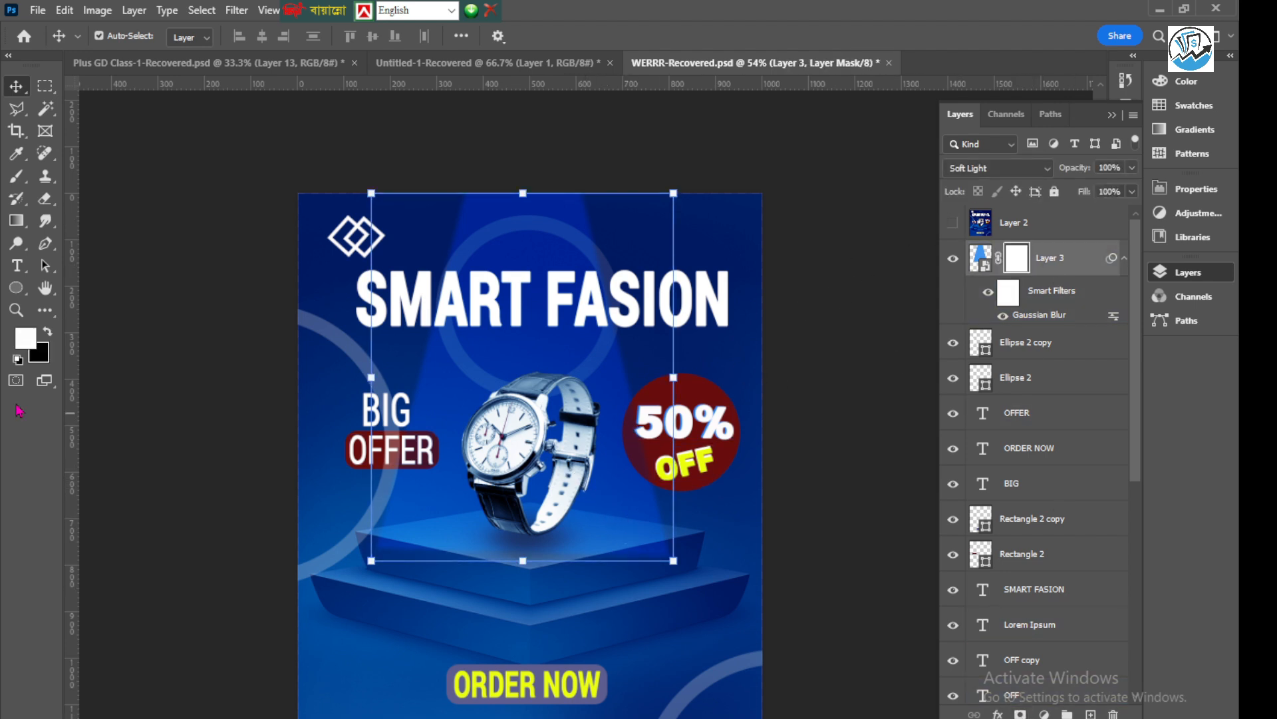
pyautogui.click(17, 182)
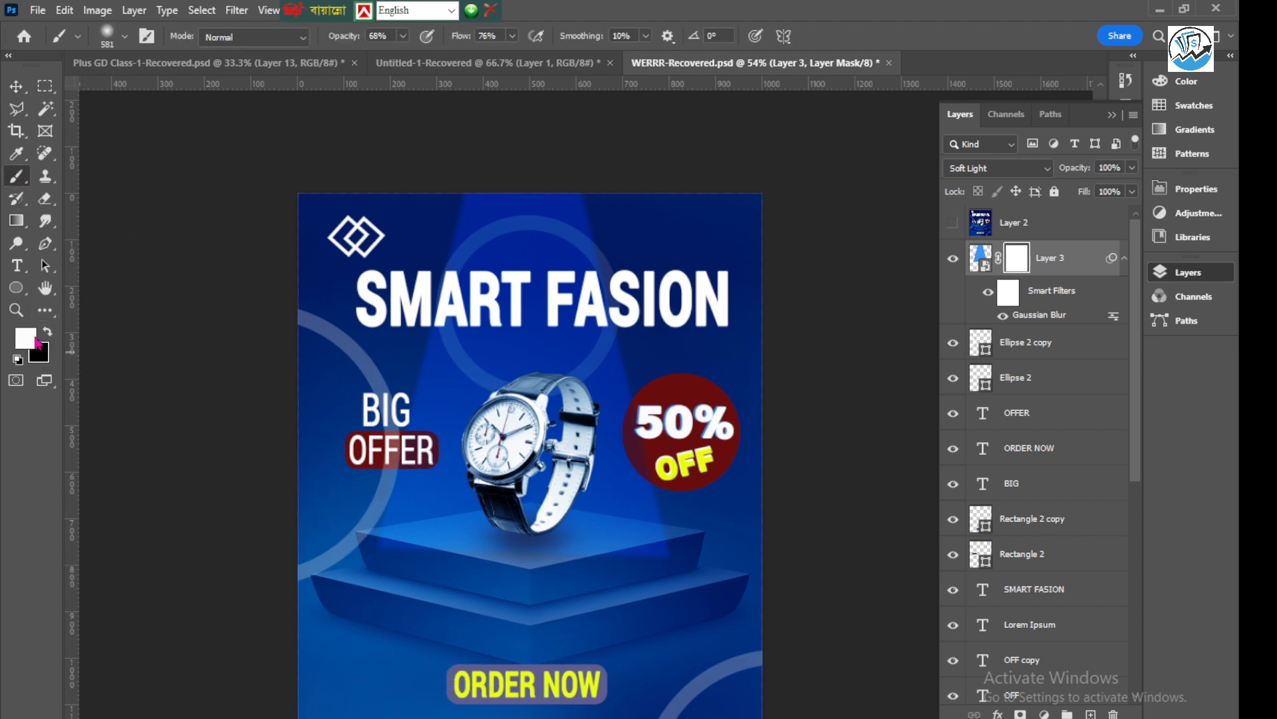
pyautogui.click(45, 333)
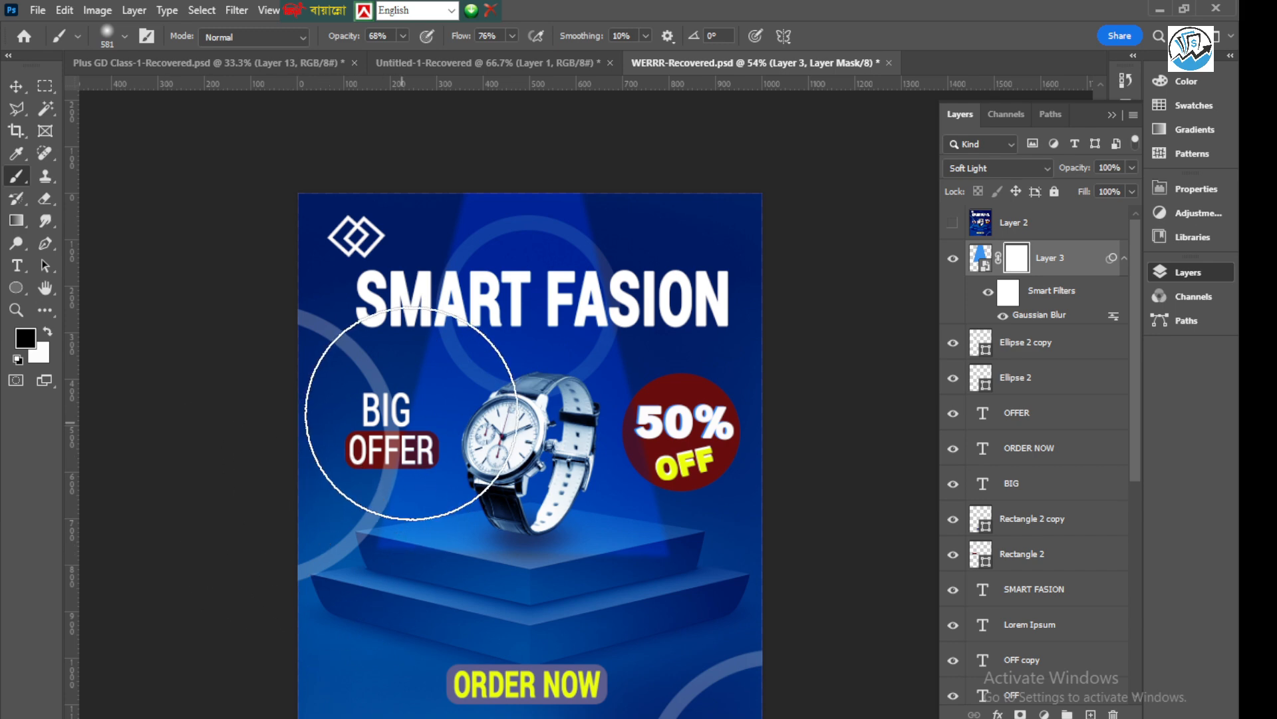
pyautogui.scroll(-2, 620, 492)
pyautogui.scroll(3, 620, 492)
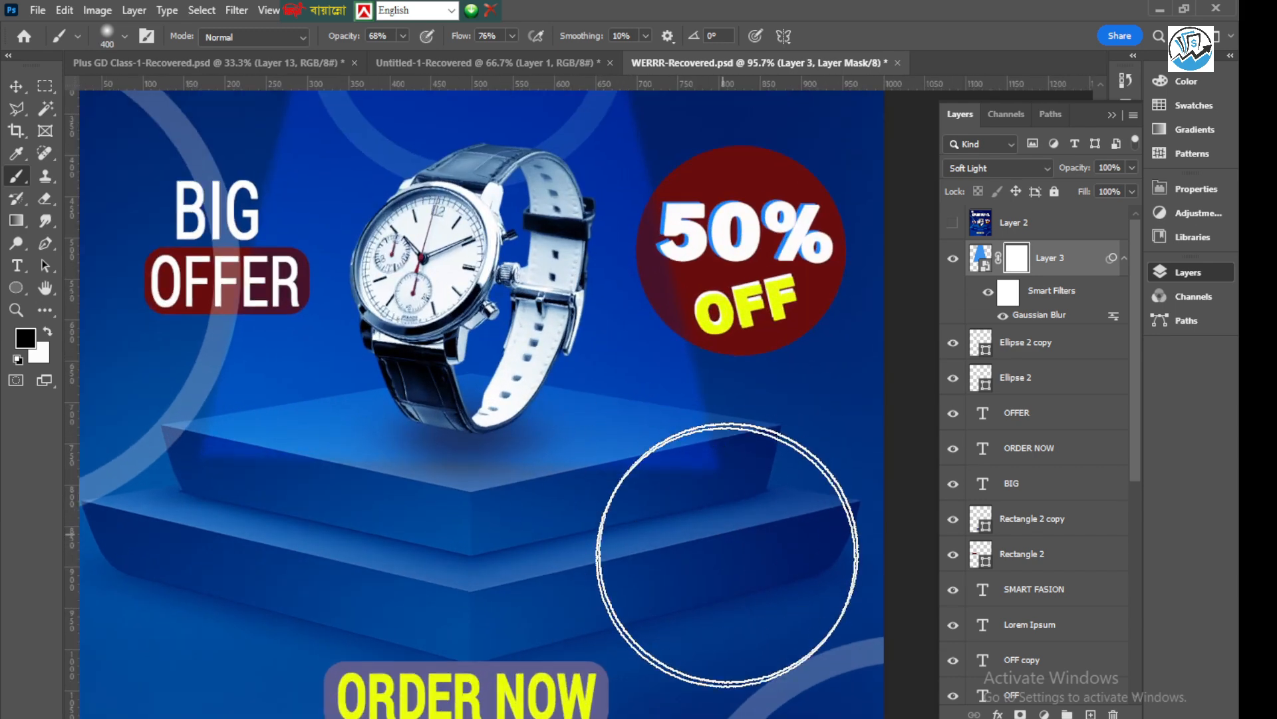
pyautogui.moveTo(670, 477)
pyautogui.mouseDown()
pyautogui.moveTo(631, 485)
pyautogui.moveTo(628, 547)
pyautogui.mouseUp()
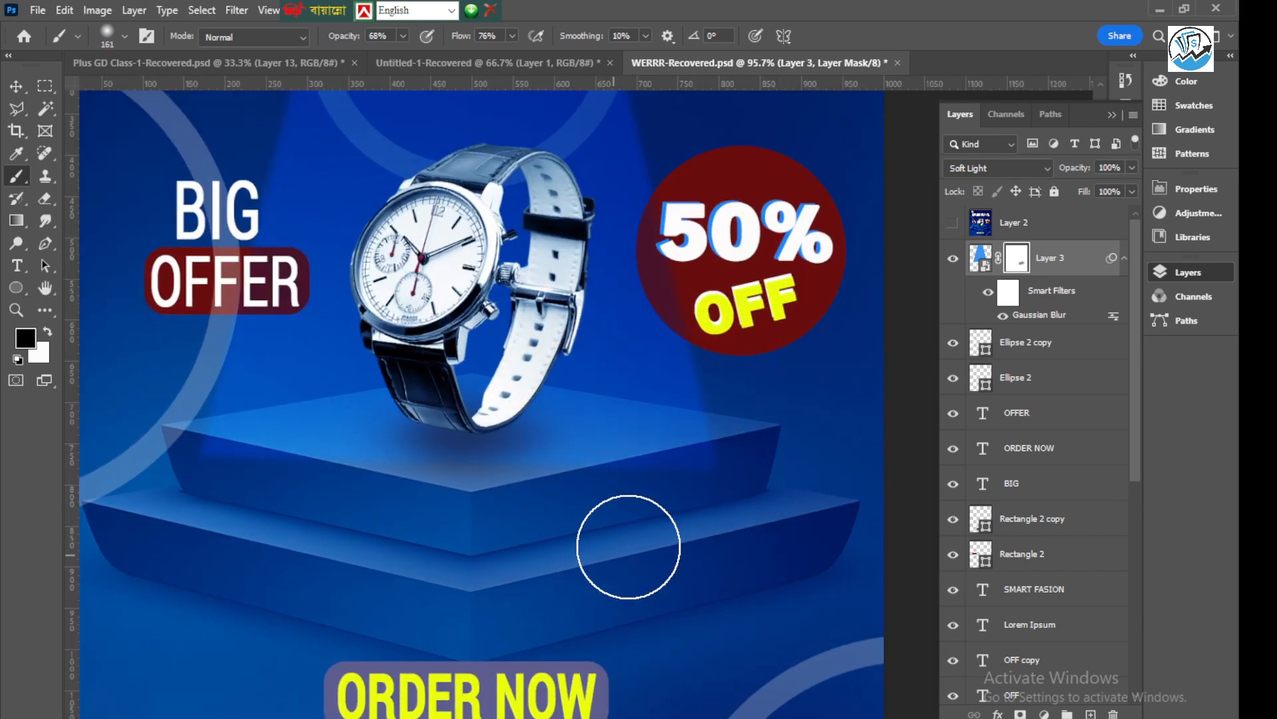
# Lower the brush to 53% opacity and 47% flow, and mask out the rest of the beam's lower edge across the podium
pyautogui.moveTo(513, 37); pyautogui.dragTo(491, 60)
pyautogui.click(403, 37)
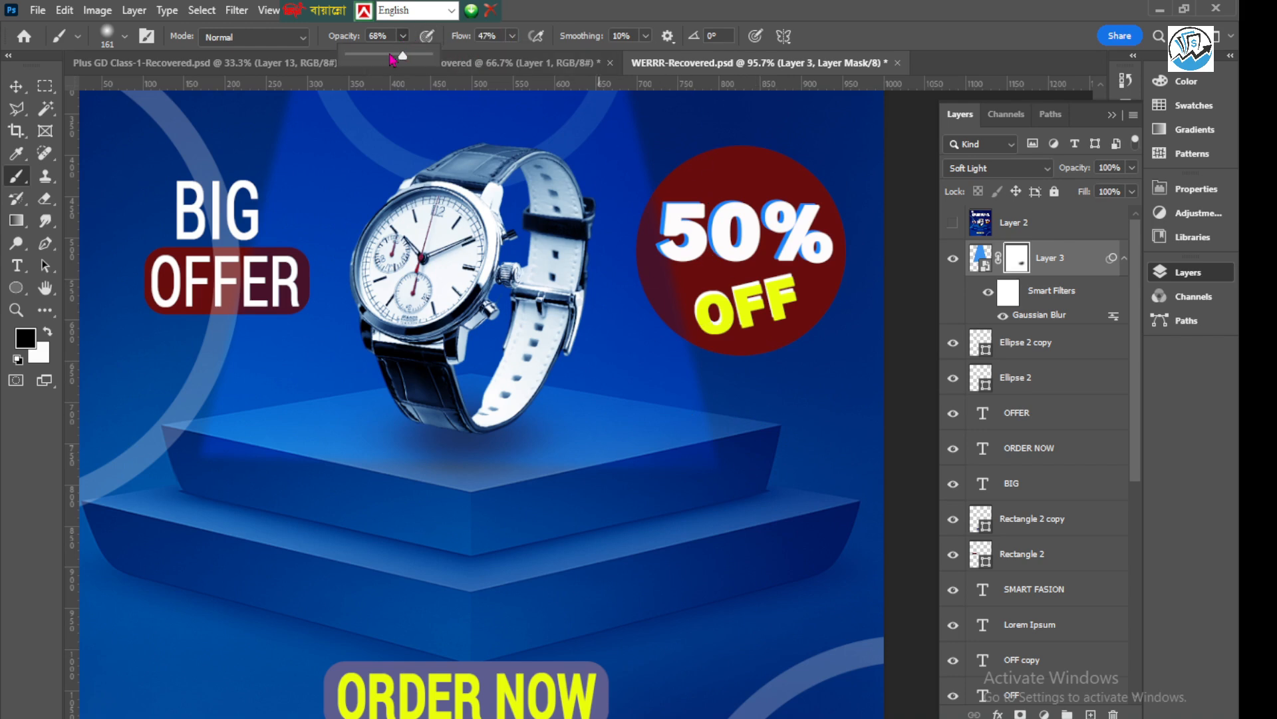
pyautogui.scroll(-4, 566, 265)
pyautogui.moveTo(274, 408); pyautogui.dragTo(338, 401)
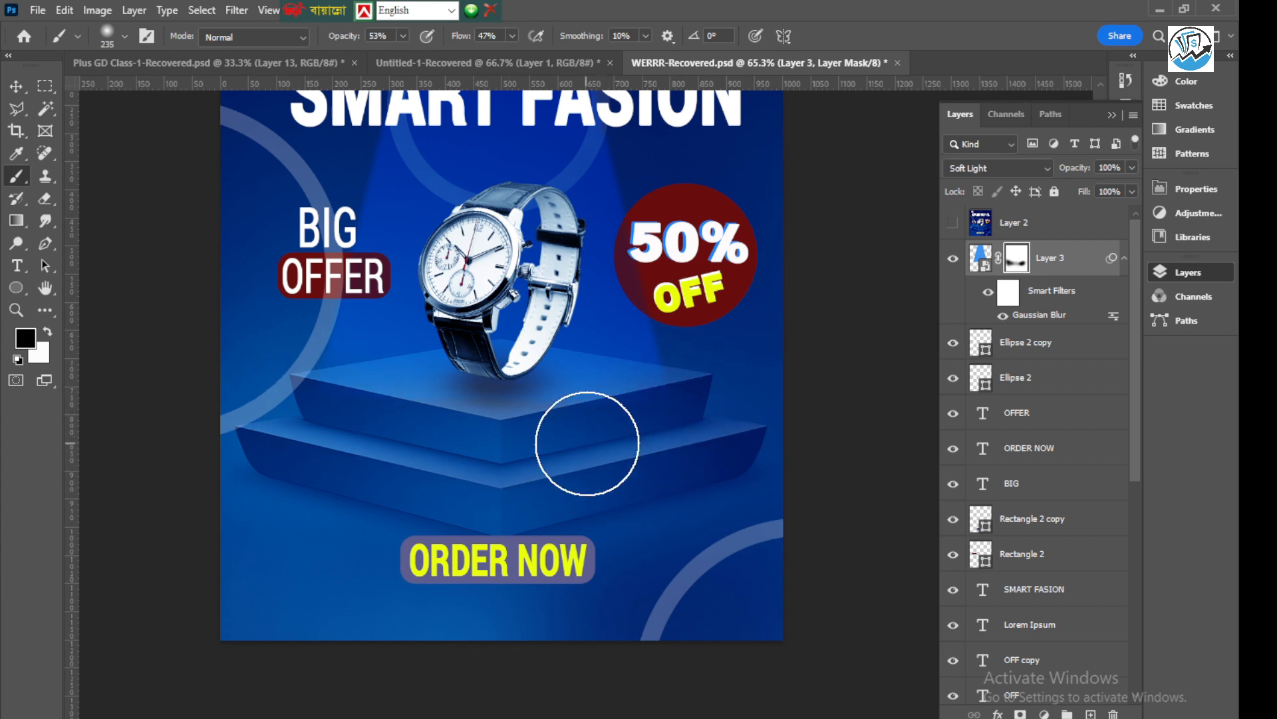
pyautogui.scroll(-2, 536, 491)
pyautogui.scroll(4, 665, 451)
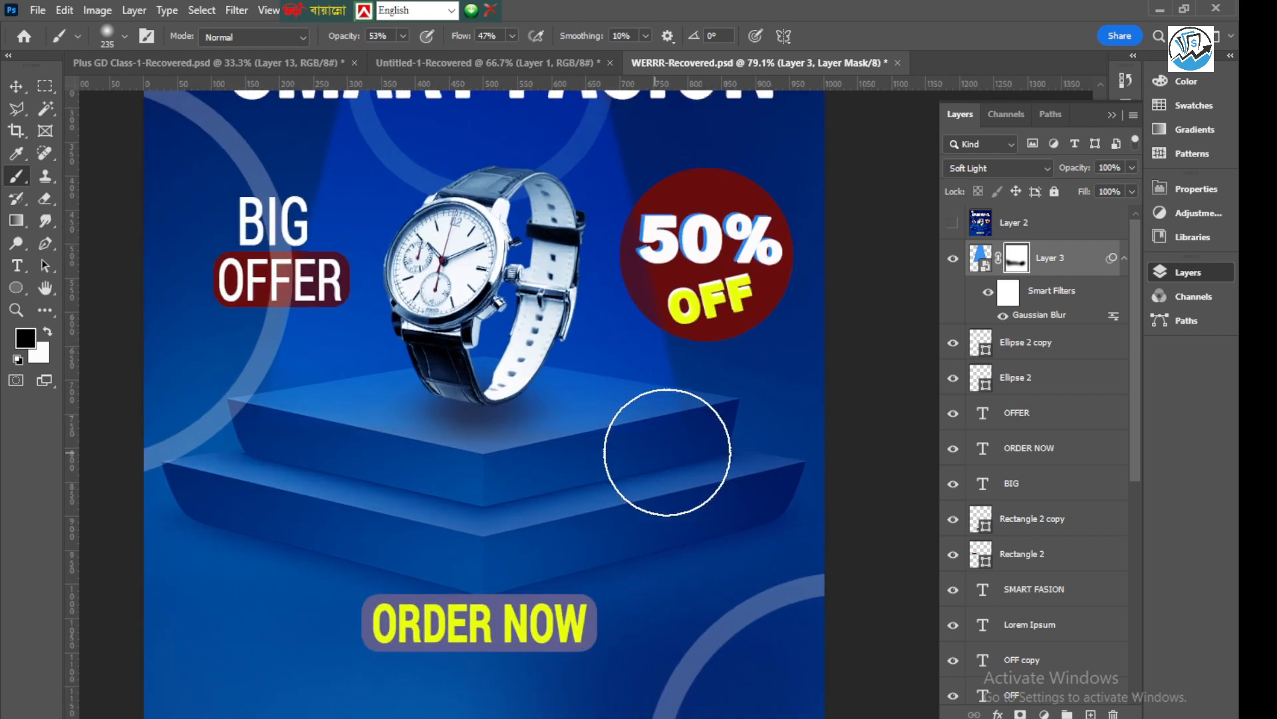
pyautogui.press('v')
pyautogui.hotkey('ctrl', '0')
# Select all layers from Background up to the light beam and stamp them into a new merged layer above
pyautogui.scroll(-5, 1028, 545)
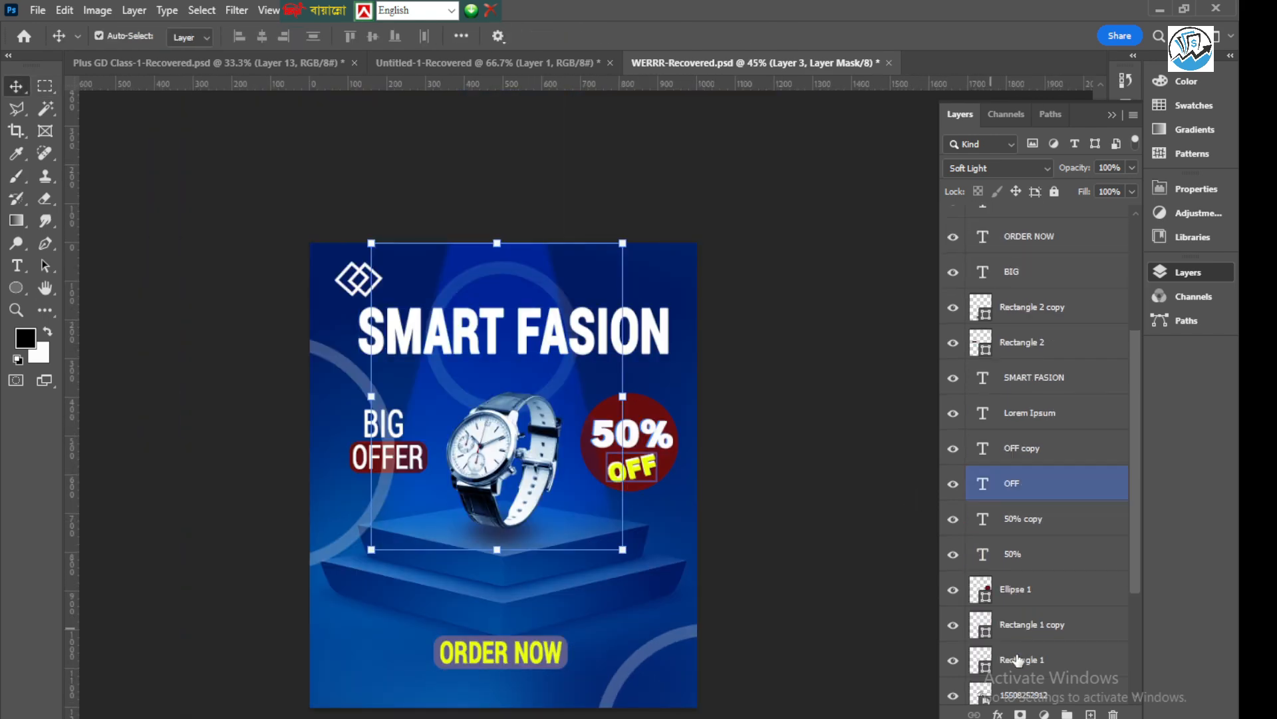
pyautogui.scroll(-1, 1026, 669)
pyautogui.click(1042, 695)
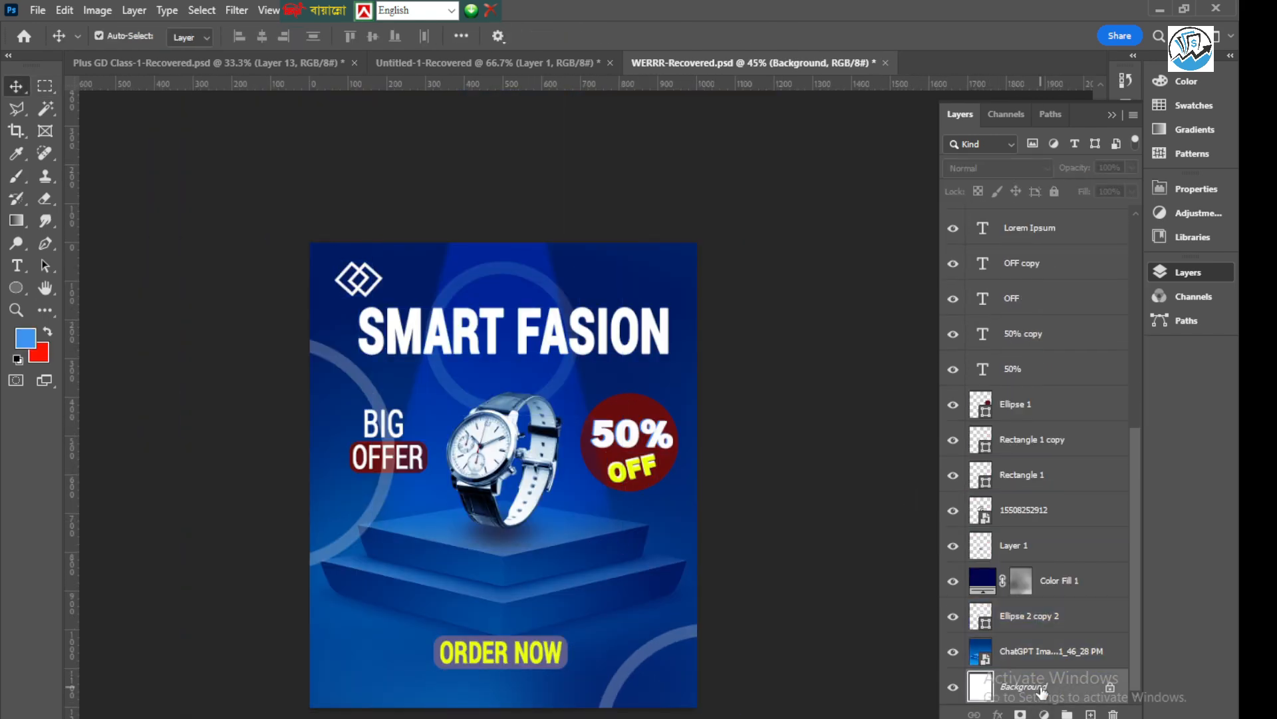
pyautogui.scroll(8, 1042, 400)
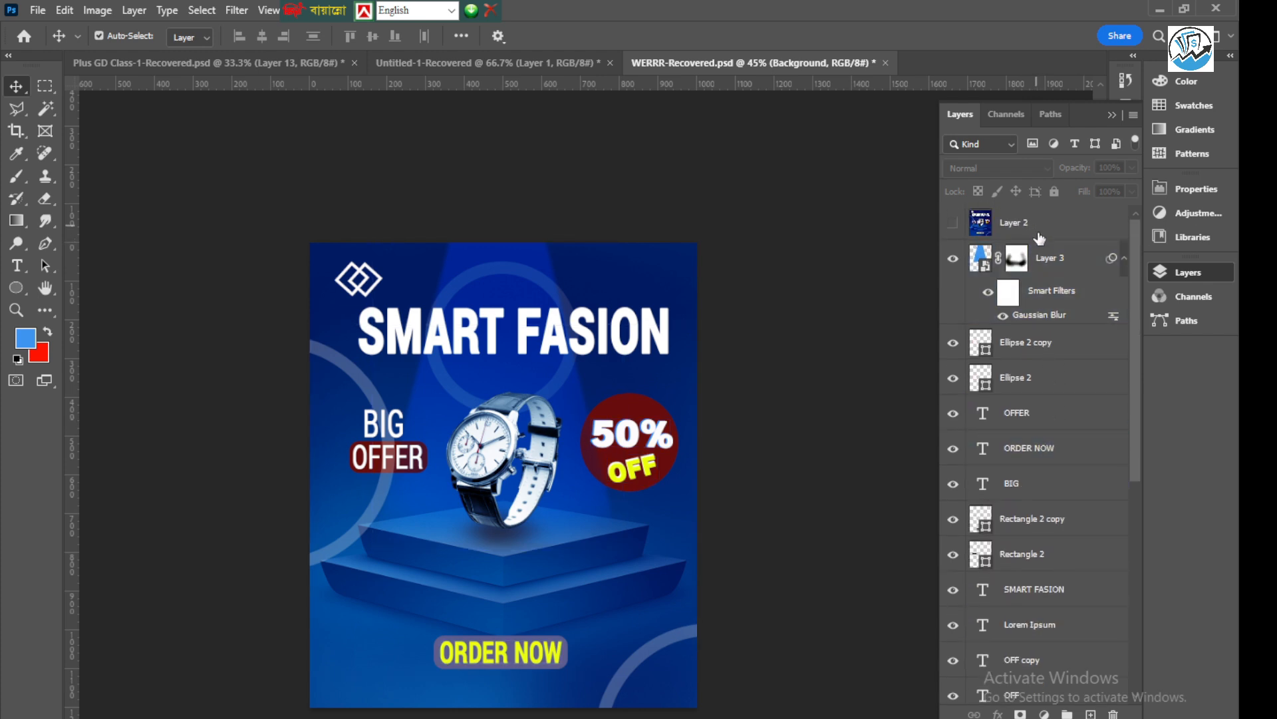
pyautogui.click(1069, 259)
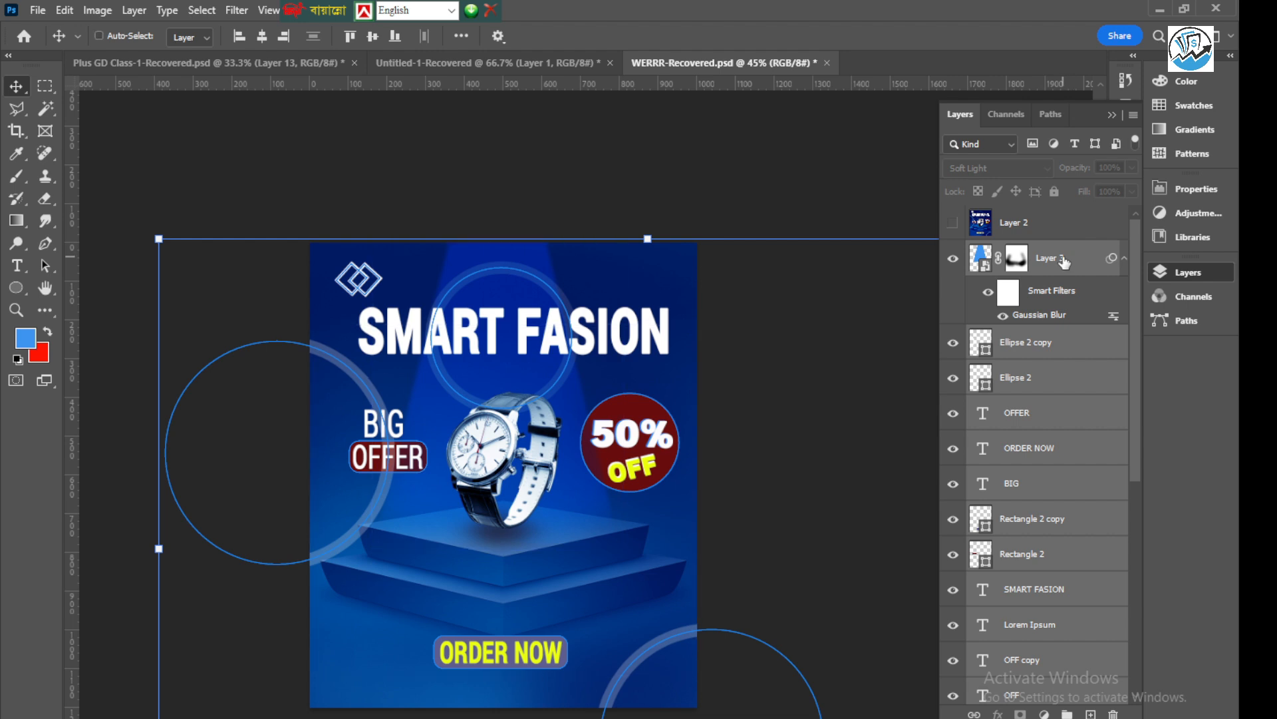
pyautogui.hotkey('ctrl', 'shift', 'alt', 'e')
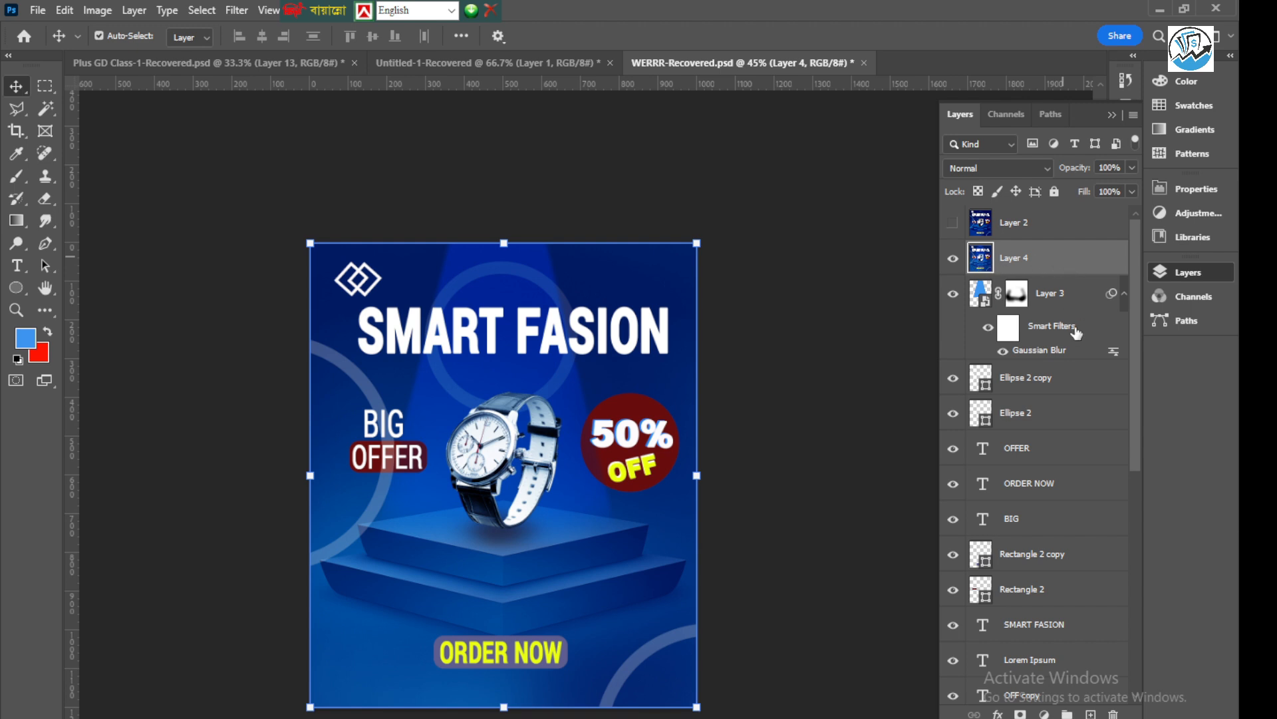
# Start a Camera Raw Filter on the merged layer with Texture +11, Clarity +26, Dehaze +56 and Vignette -14
pyautogui.click(237, 11)
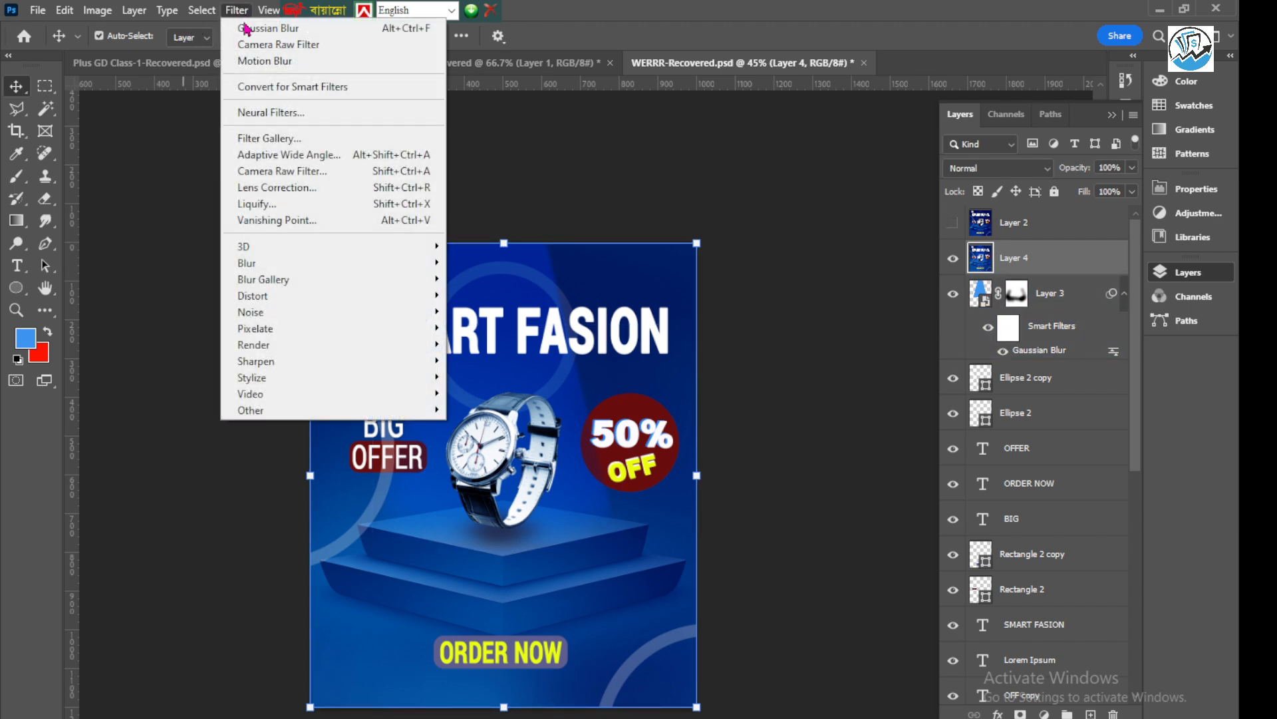
pyautogui.click(278, 172)
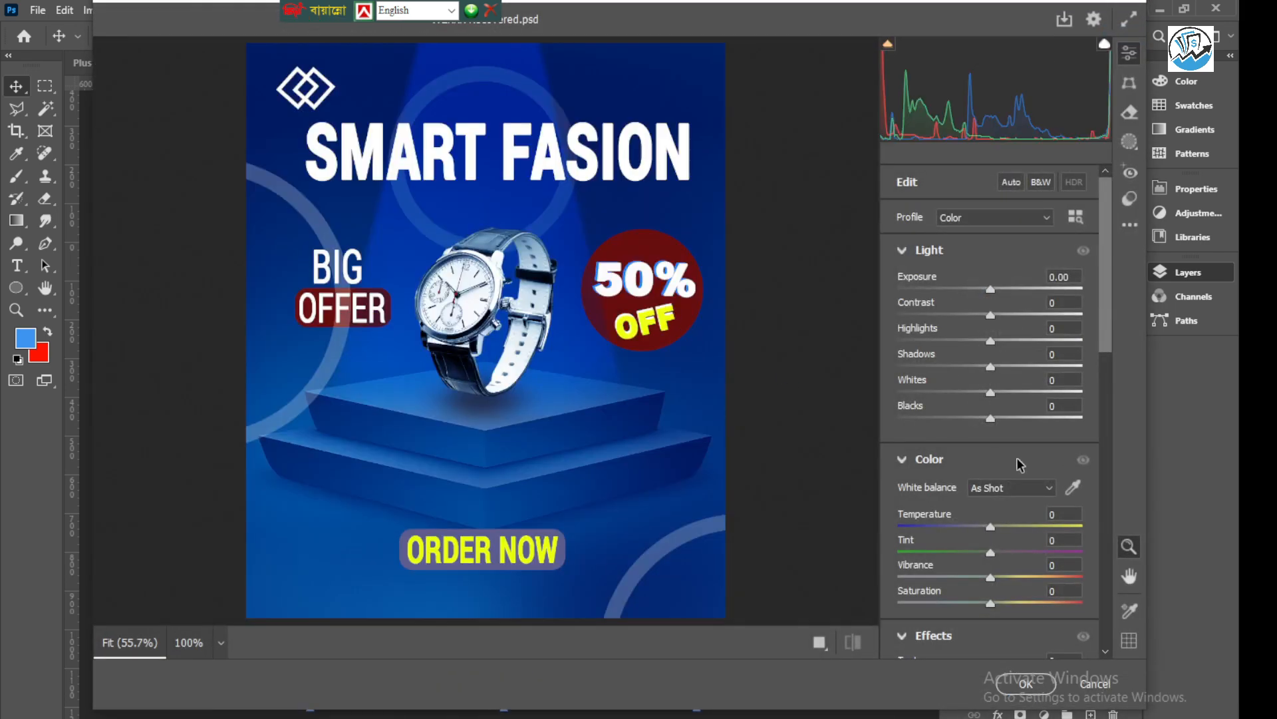
pyautogui.scroll(-5, 998, 453)
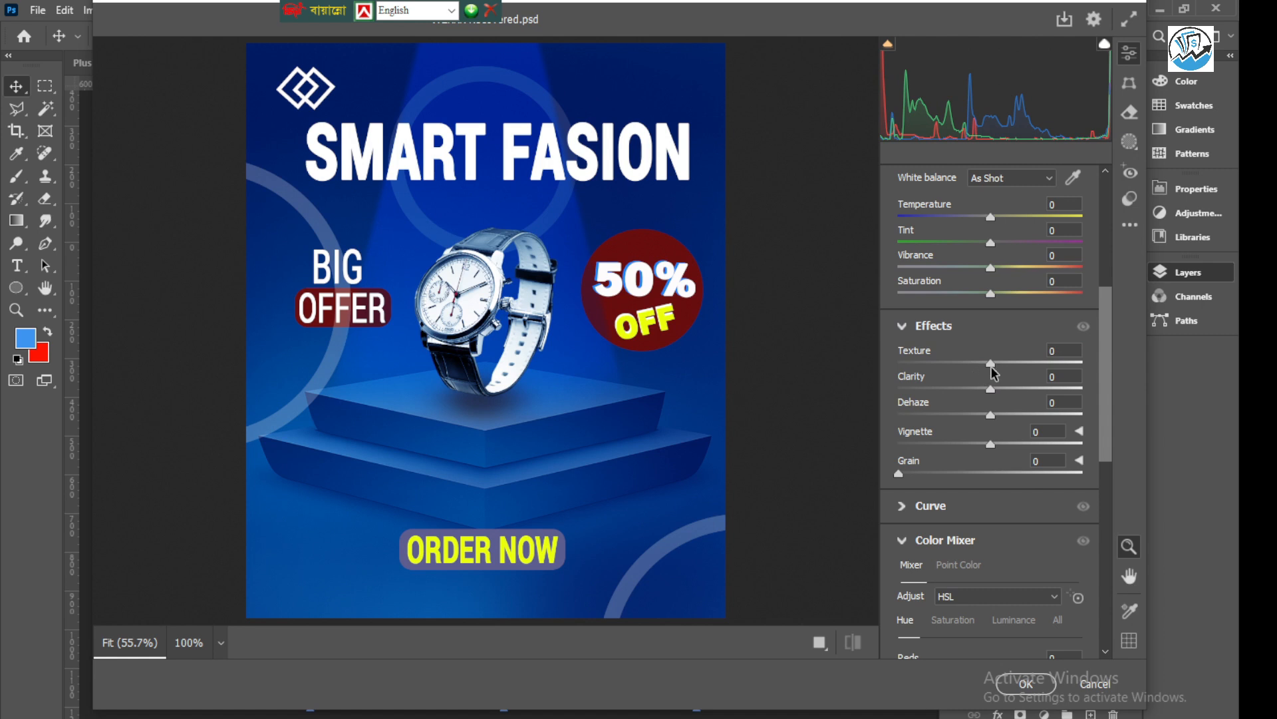
pyautogui.moveTo(994, 363); pyautogui.dragTo(1044, 415)
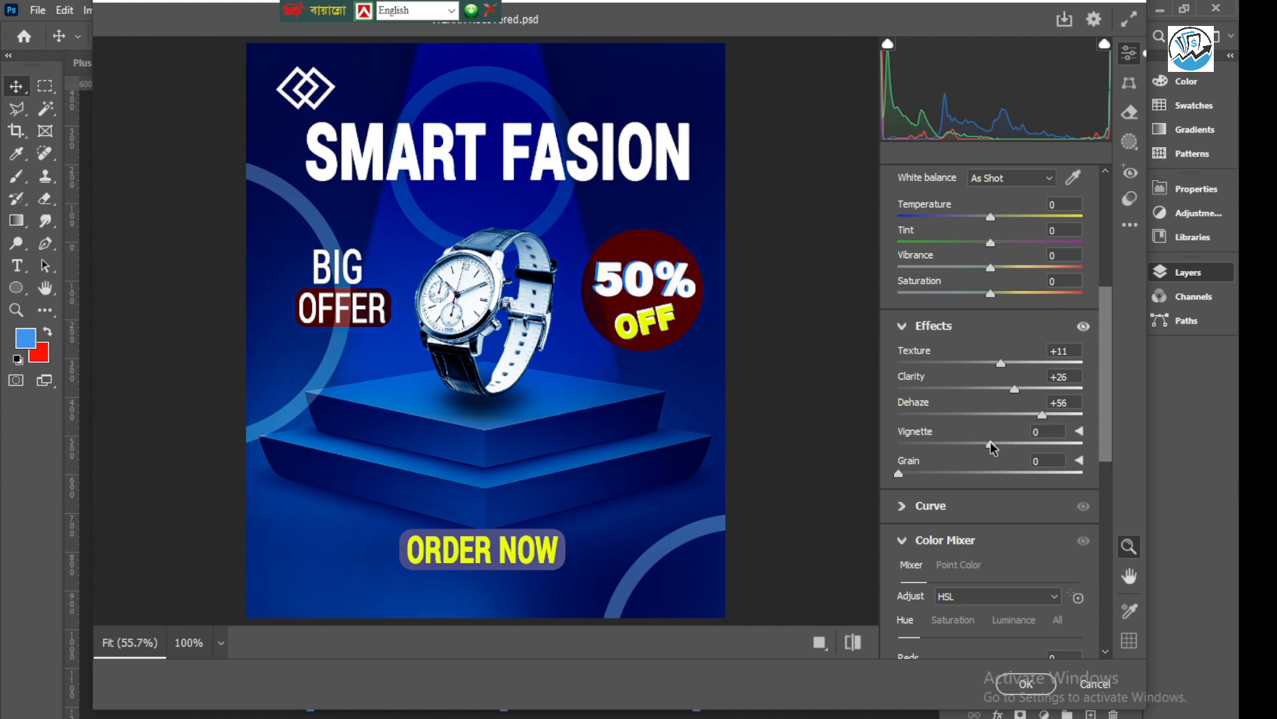
pyautogui.moveTo(991, 444); pyautogui.dragTo(978, 449)
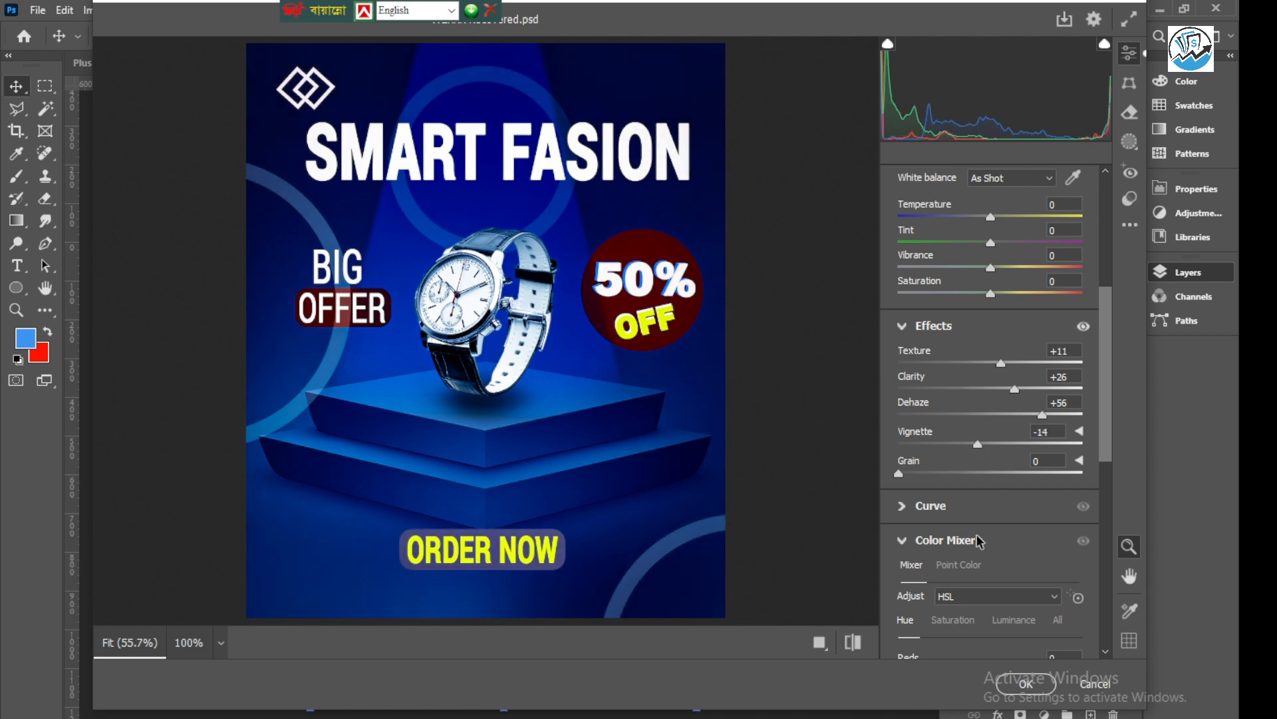
# Raise the Camera Raw exposure to +0.60, apply the filter, and deselect the merged layer
pyautogui.scroll(-5, 945, 519)
pyautogui.scroll(10, 916, 459)
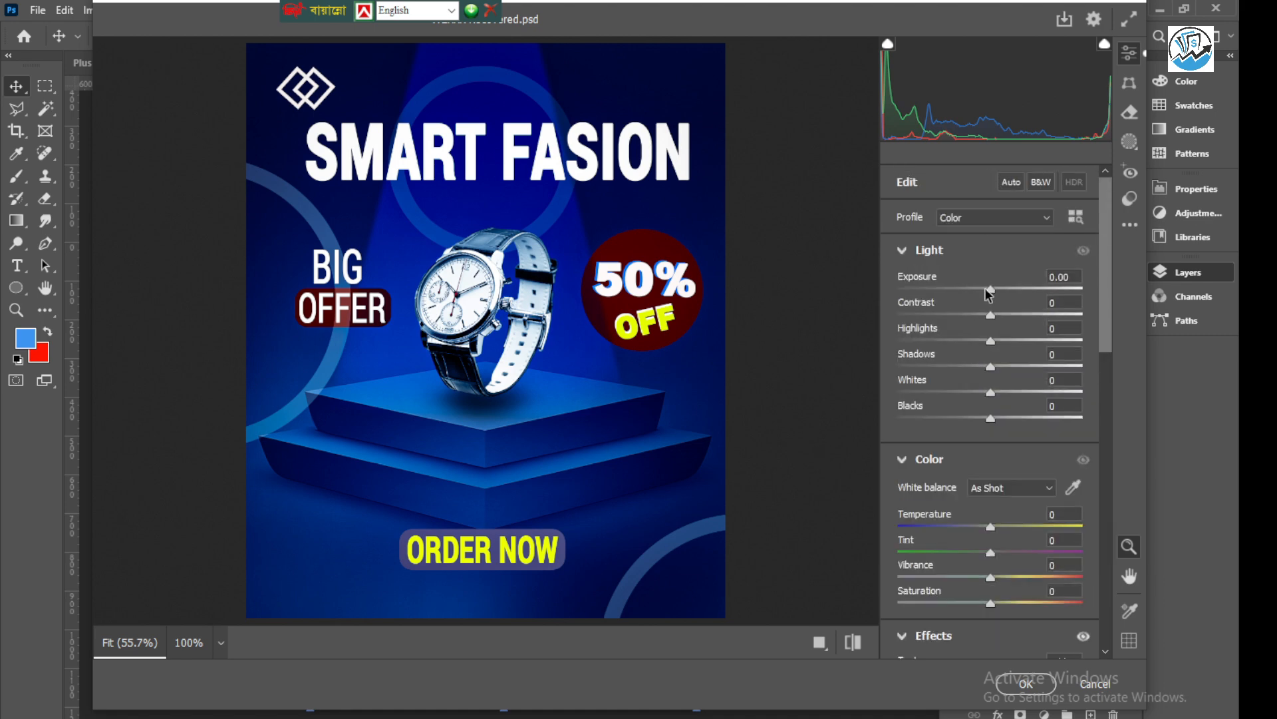
pyautogui.moveTo(987, 289)
pyautogui.mouseDown()
pyautogui.moveTo(1023, 295)
pyautogui.moveTo(1006, 297)
pyautogui.mouseUp()
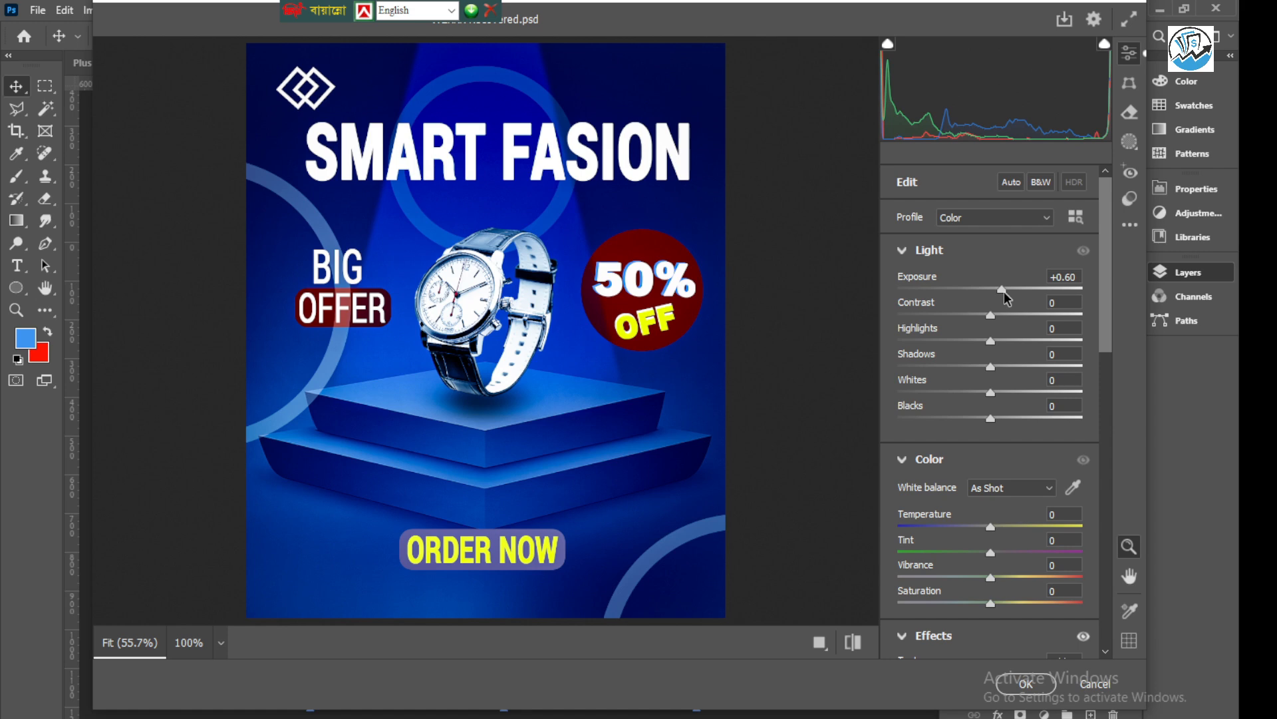
pyautogui.click(1025, 683)
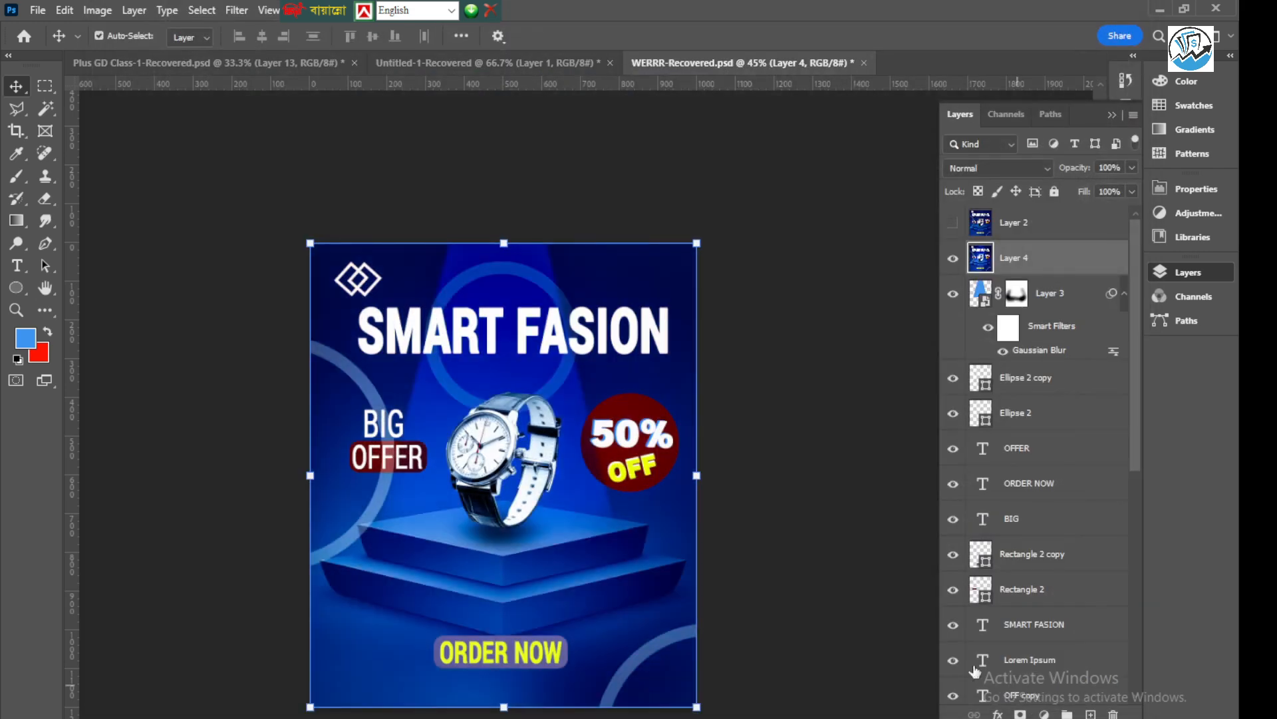
pyautogui.scroll(-3, 464, 337)
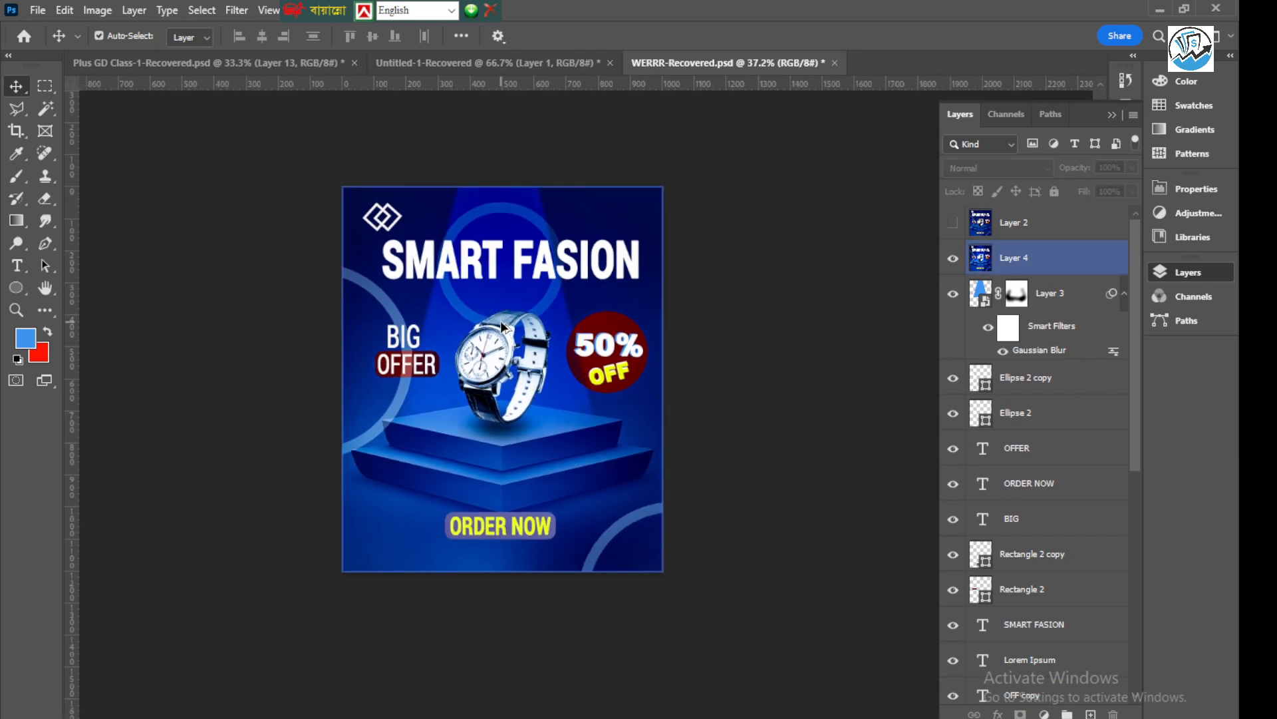
pyautogui.click(770, 342)
pyautogui.click(538, 322)
pyautogui.scroll(3, 538, 321)
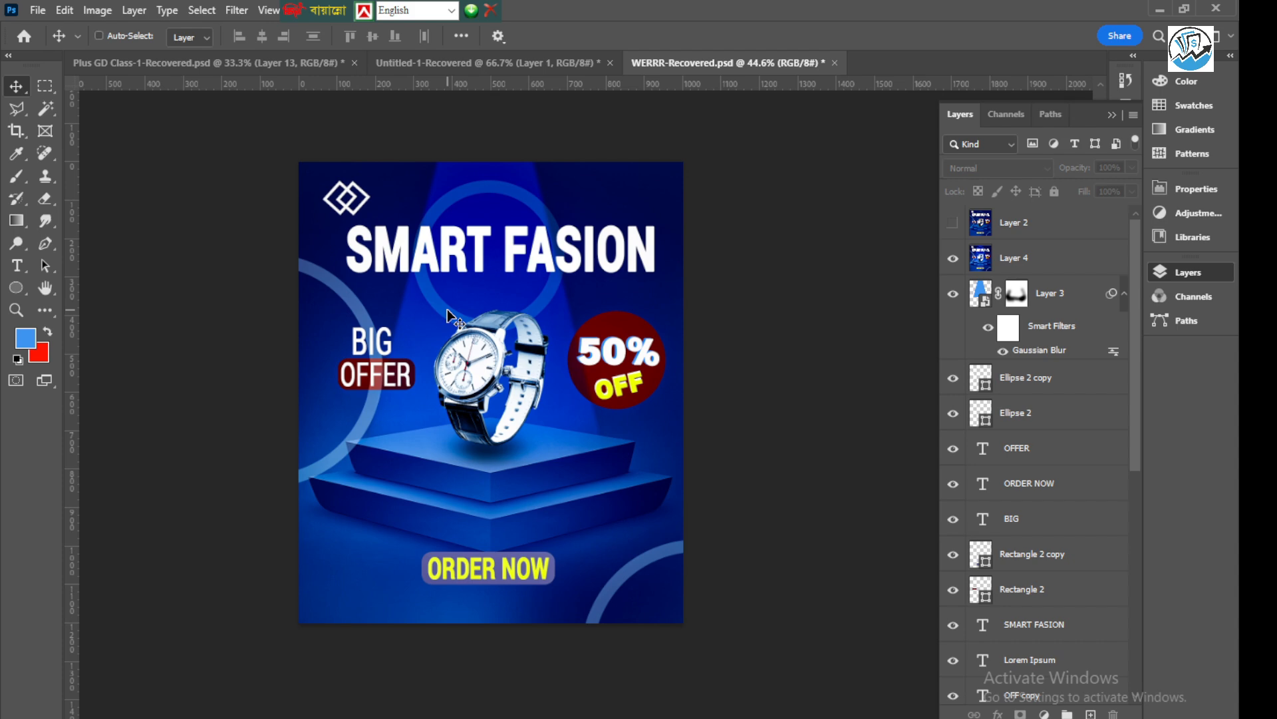
# Save a JPEG copy of the poster as WERRR-Recovered copy.jpg in Downloads, at quality 12 with the Baseline ("Standard") format
pyautogui.hotkey('ctrl', 'alt', 's')
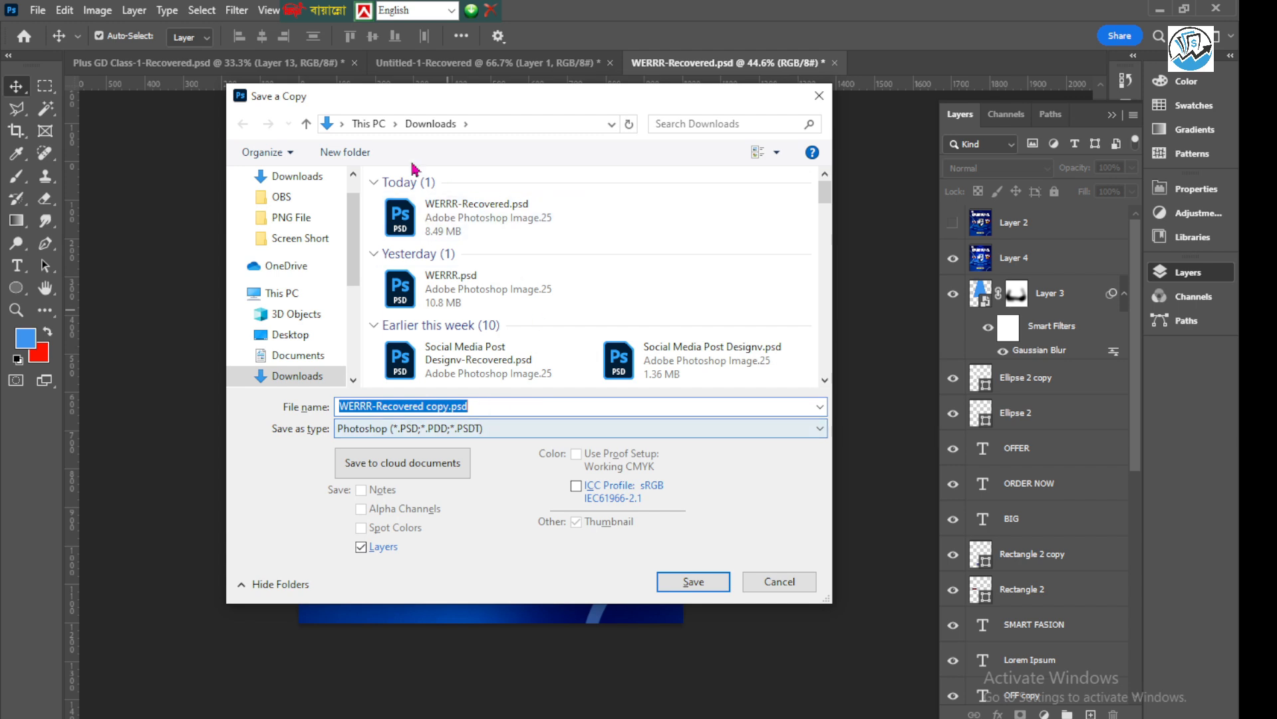
pyautogui.click(485, 429)
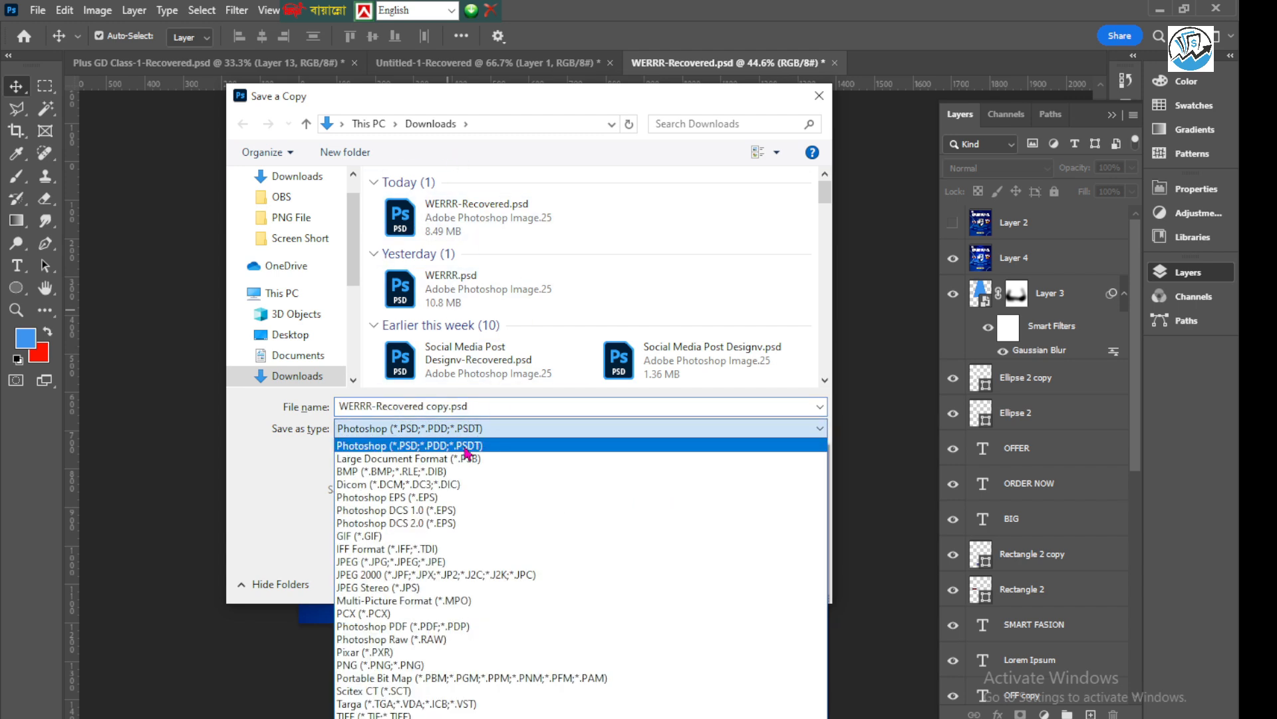
pyautogui.click(367, 564)
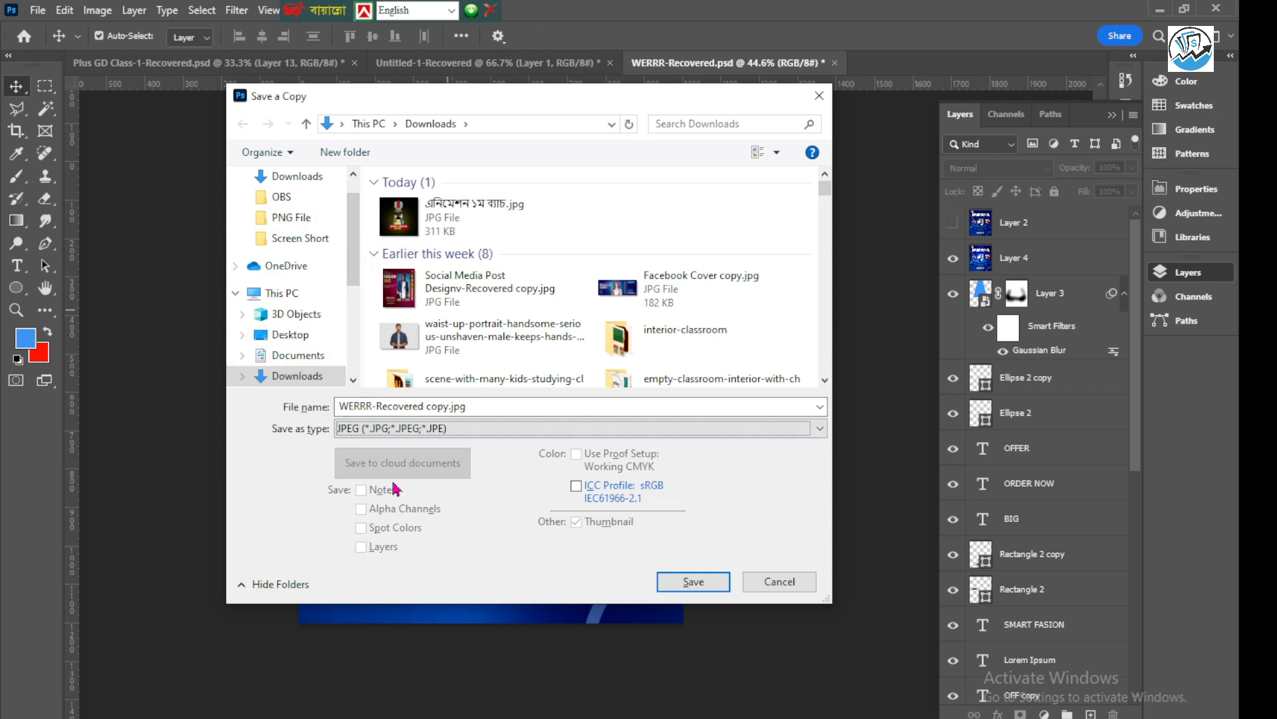
pyautogui.click(694, 580)
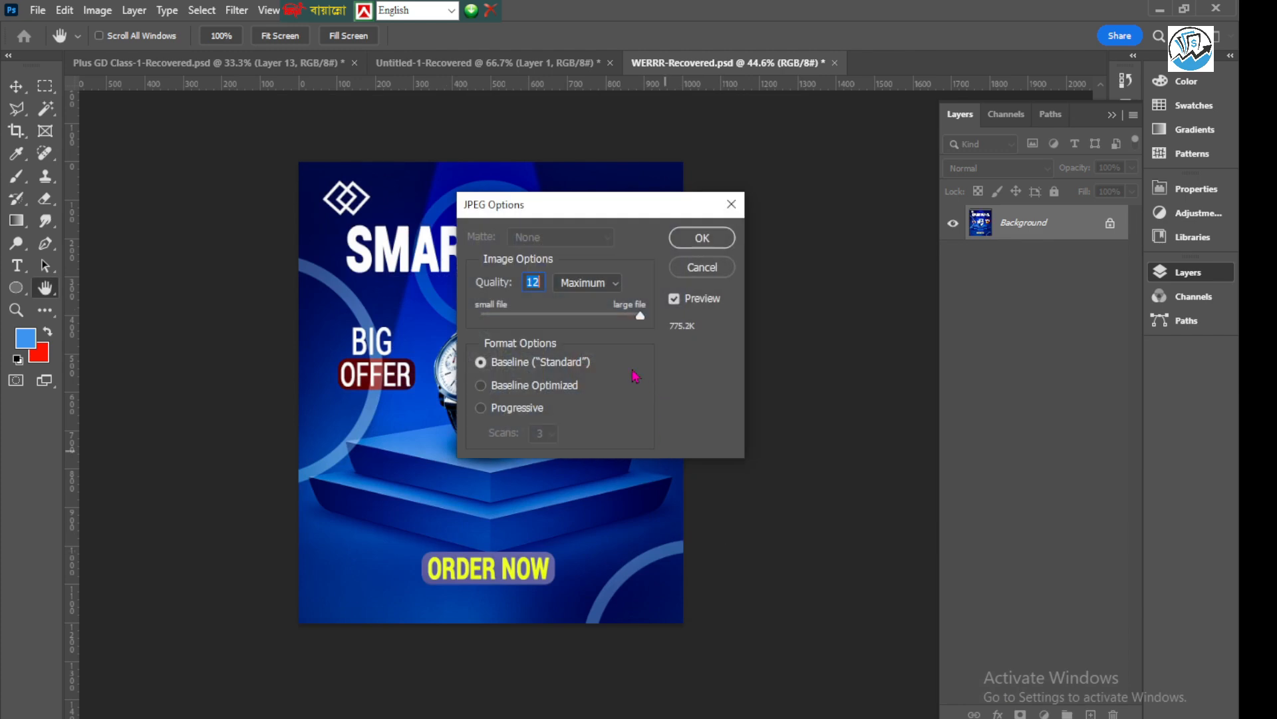
pyautogui.moveTo(604, 218)
pyautogui.mouseDown()
pyautogui.moveTo(579, 214)
pyautogui.moveTo(608, 202)
pyautogui.mouseUp()
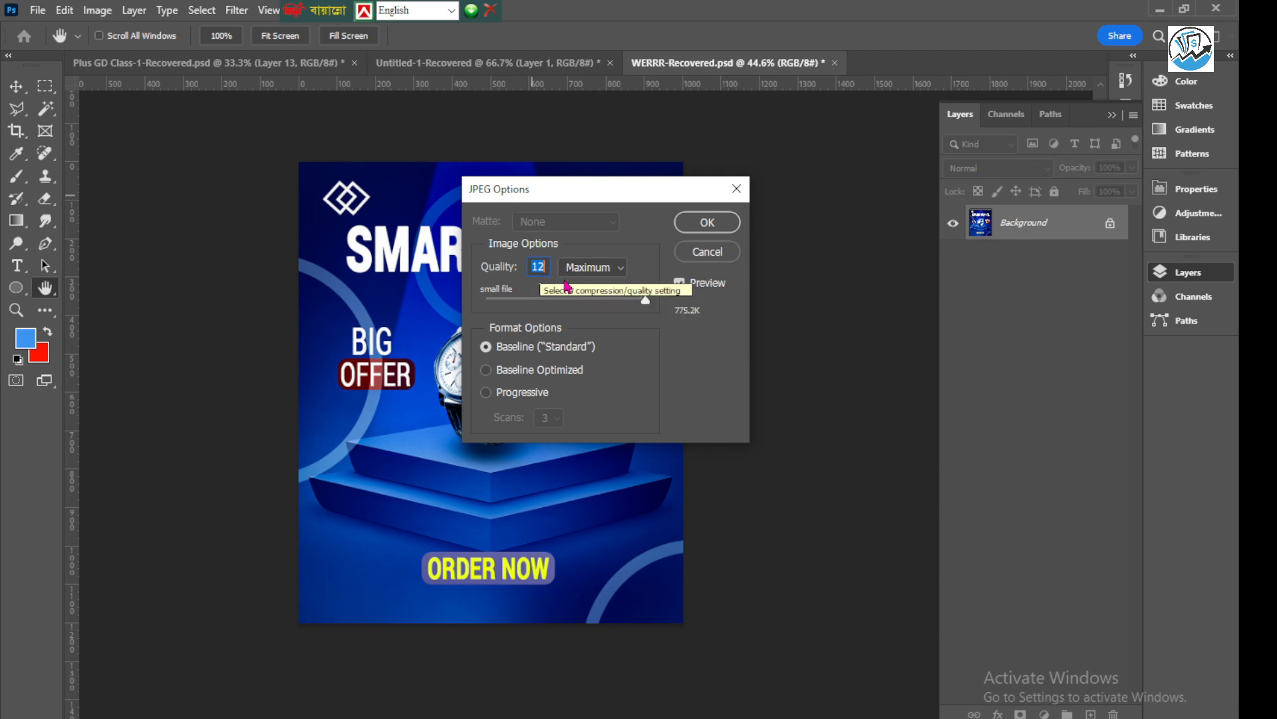
pyautogui.click(707, 224)
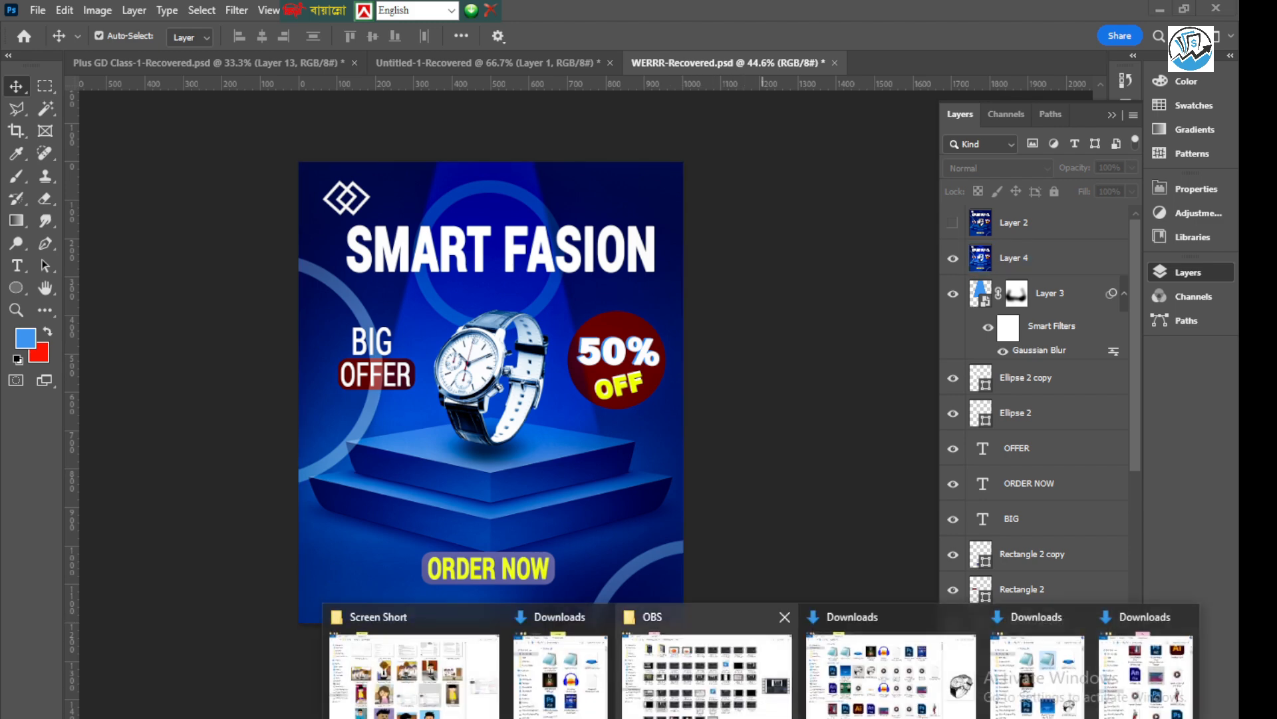
# Open WERRR-Recovered copy.jpg from the Downloads folder in File Explorer and inspect the poster up close in a maximized Photos window
pyautogui.click(572, 689)
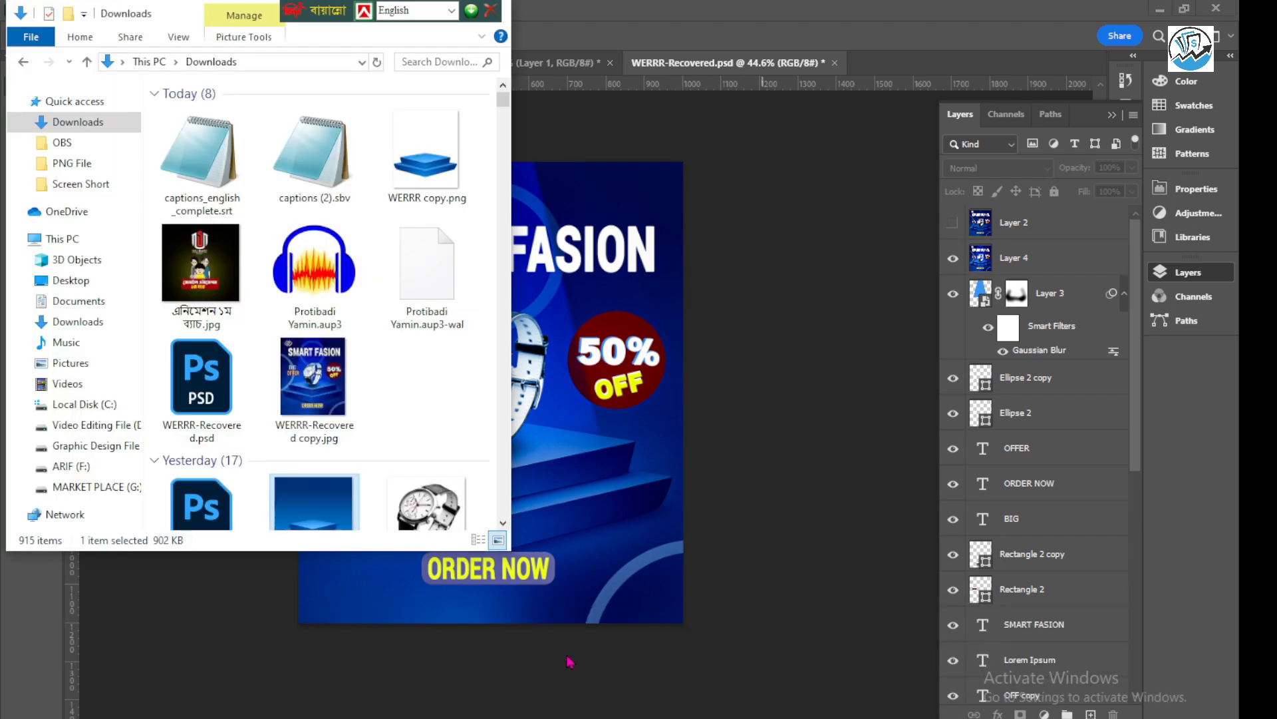
pyautogui.click(79, 124)
pyautogui.click(221, 152)
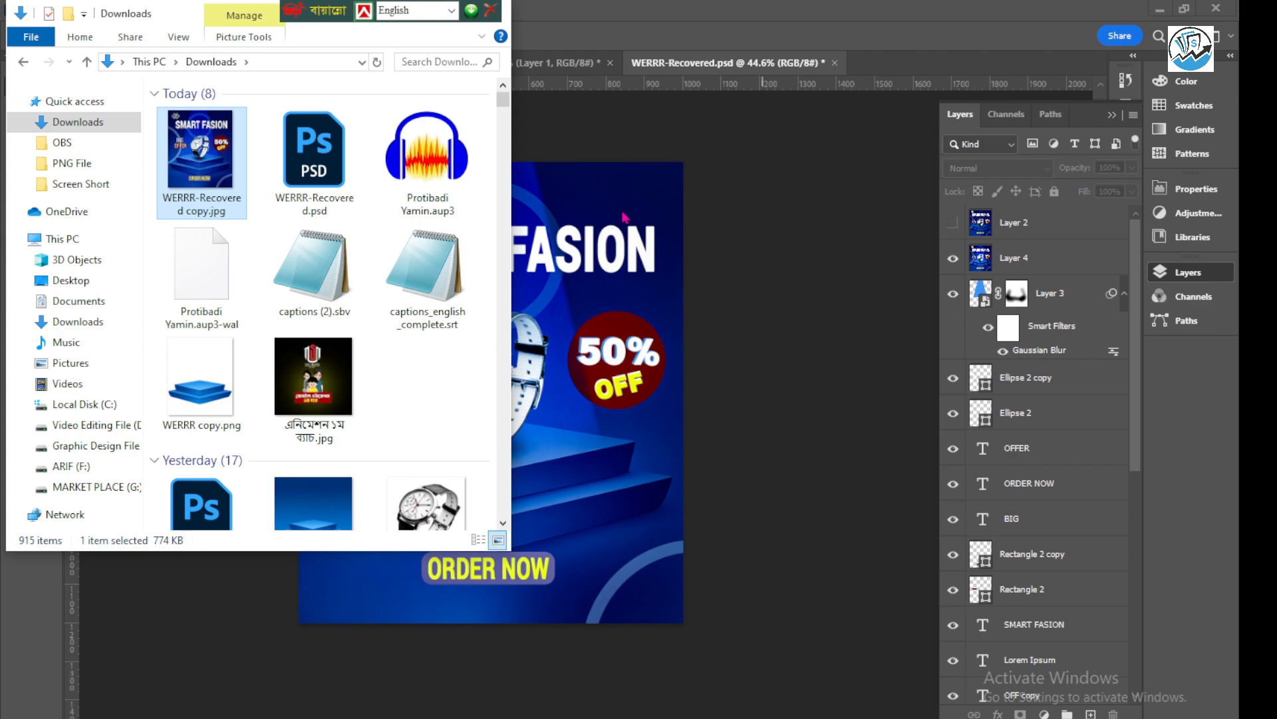
pyautogui.press('Return')
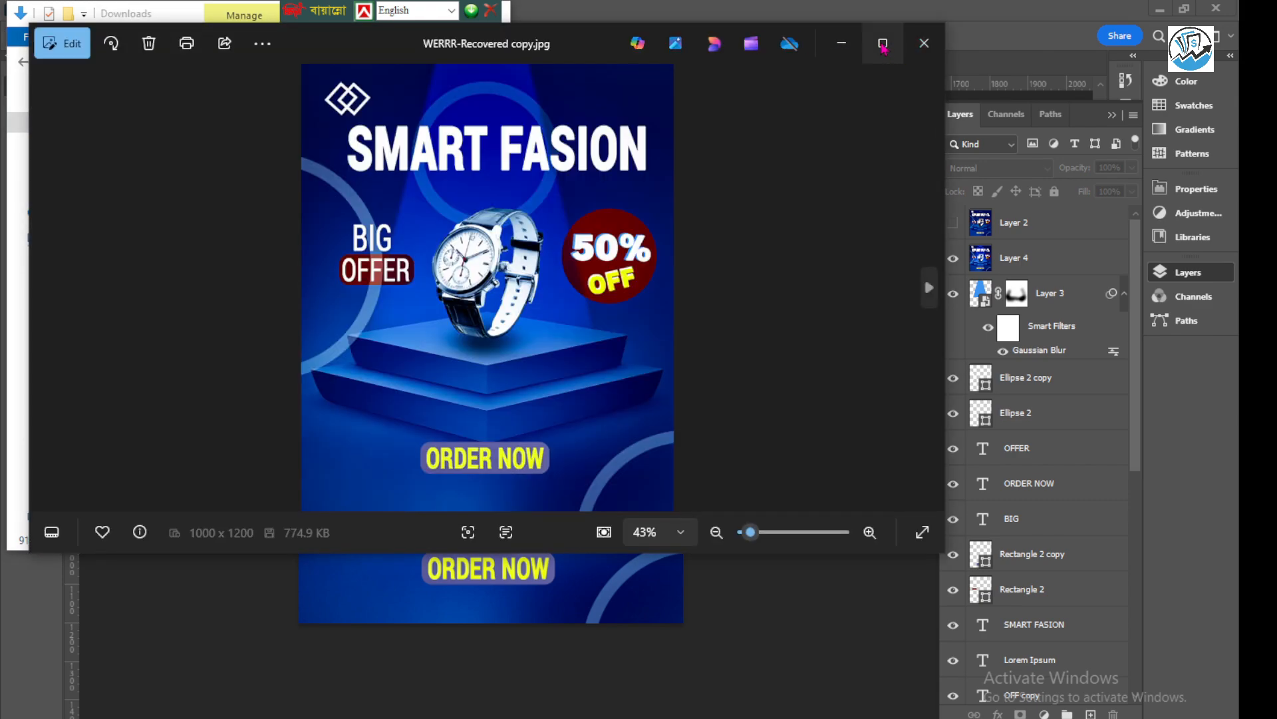
pyautogui.click(883, 43)
pyautogui.scroll(5, 629, 195)
pyautogui.scroll(-6, 630, 194)
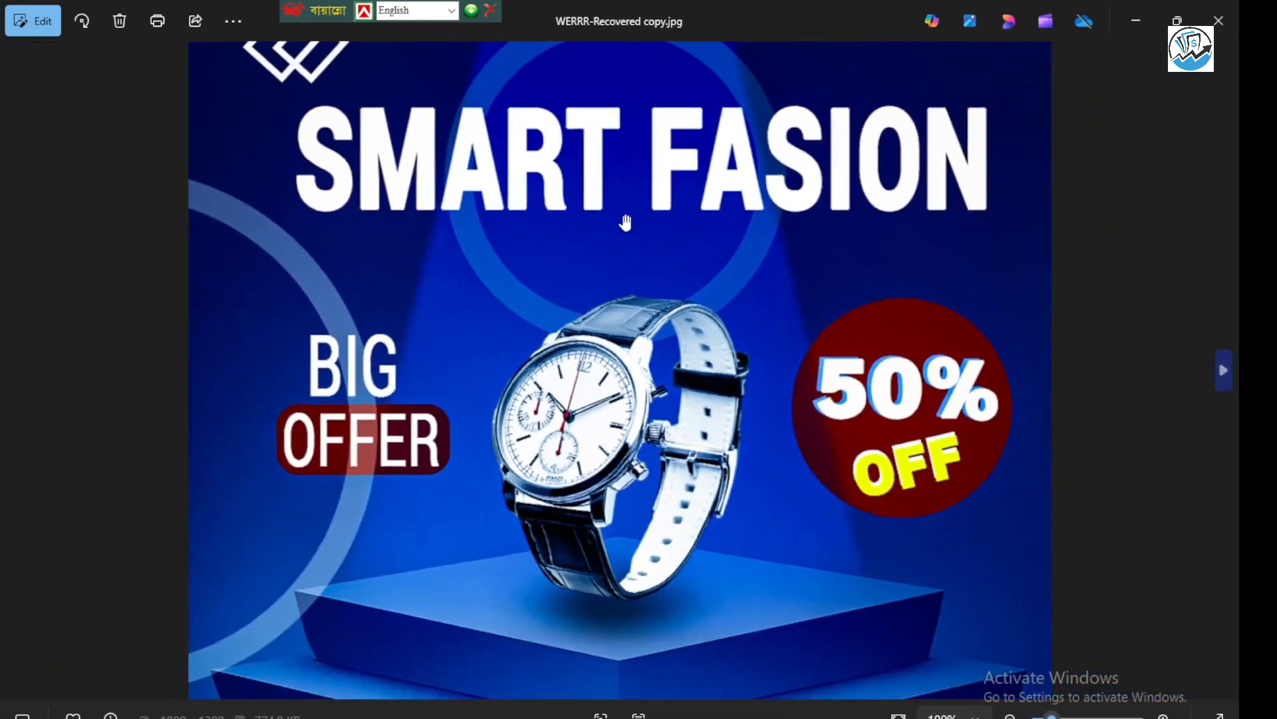